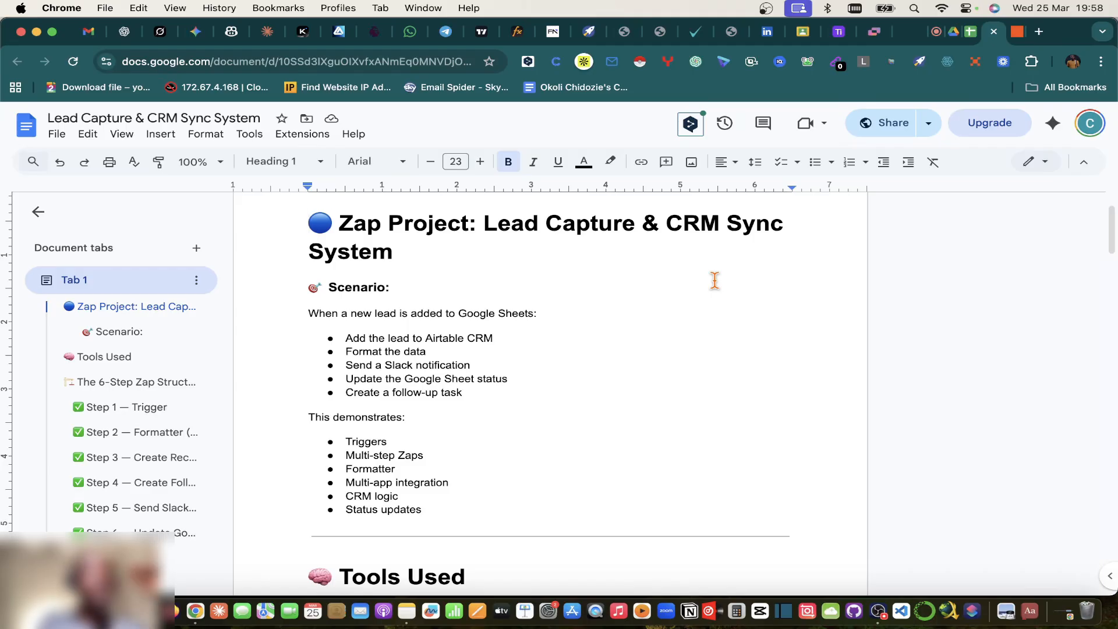
# Step: Highlight the 'Add the lead to Airtable CRM' step in the scenario document
pyautogui.scroll(-1, 392, 404)
pyautogui.scroll(-5, 392, 404)
pyautogui.scroll(3, 392, 402)
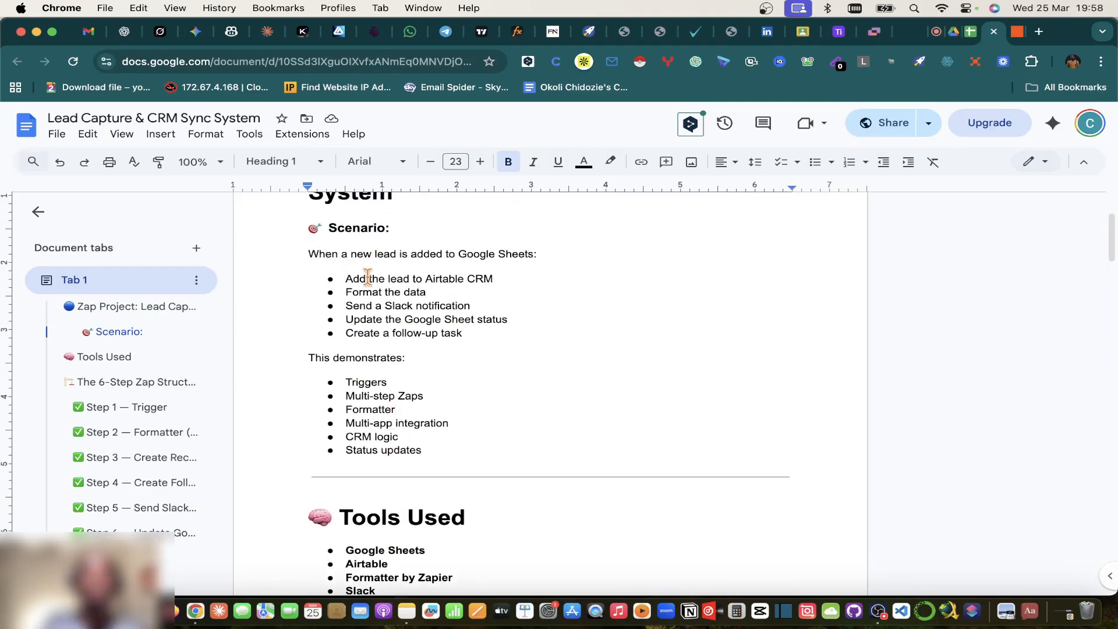
pyautogui.scroll(4, 374, 285)
pyautogui.scroll(-3, 373, 285)
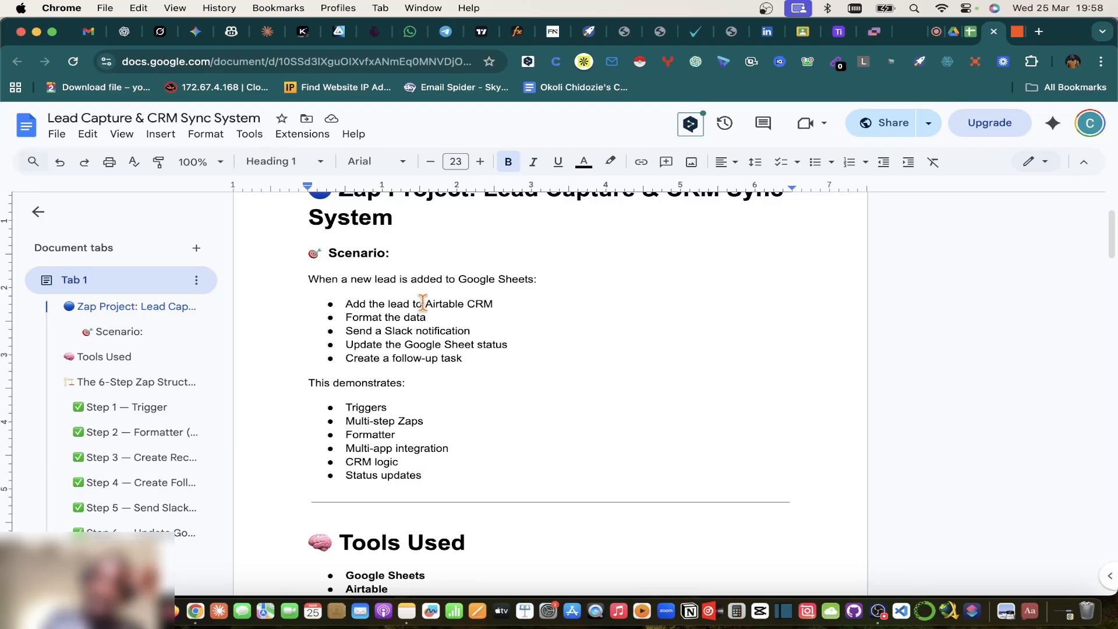
pyautogui.moveTo(424, 301); pyautogui.dragTo(498, 303)
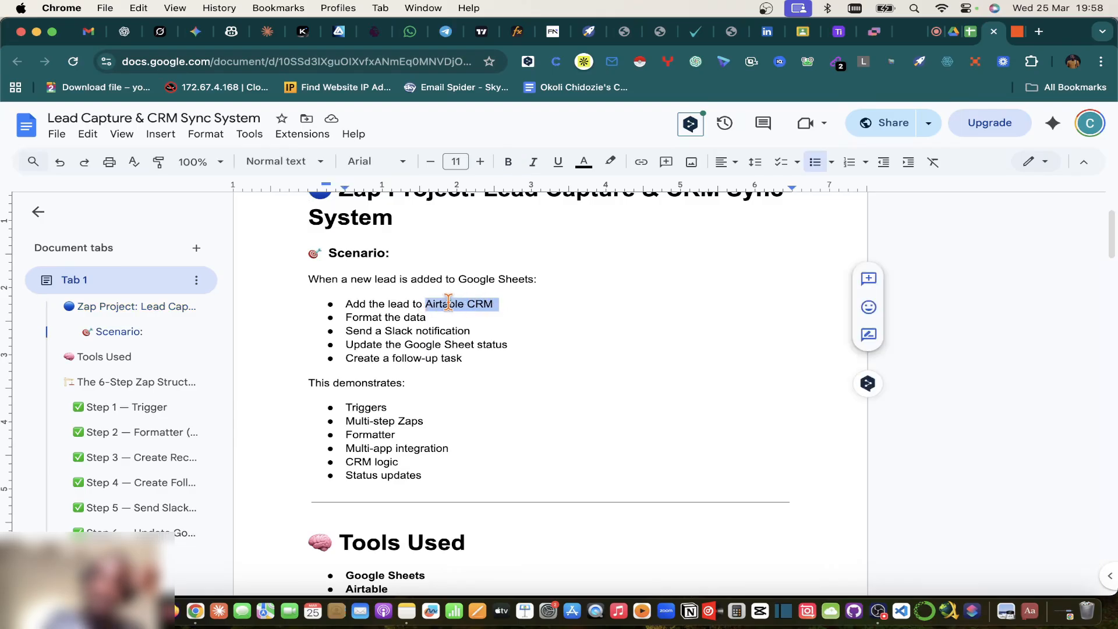
pyautogui.moveTo(345, 302); pyautogui.dragTo(502, 303)
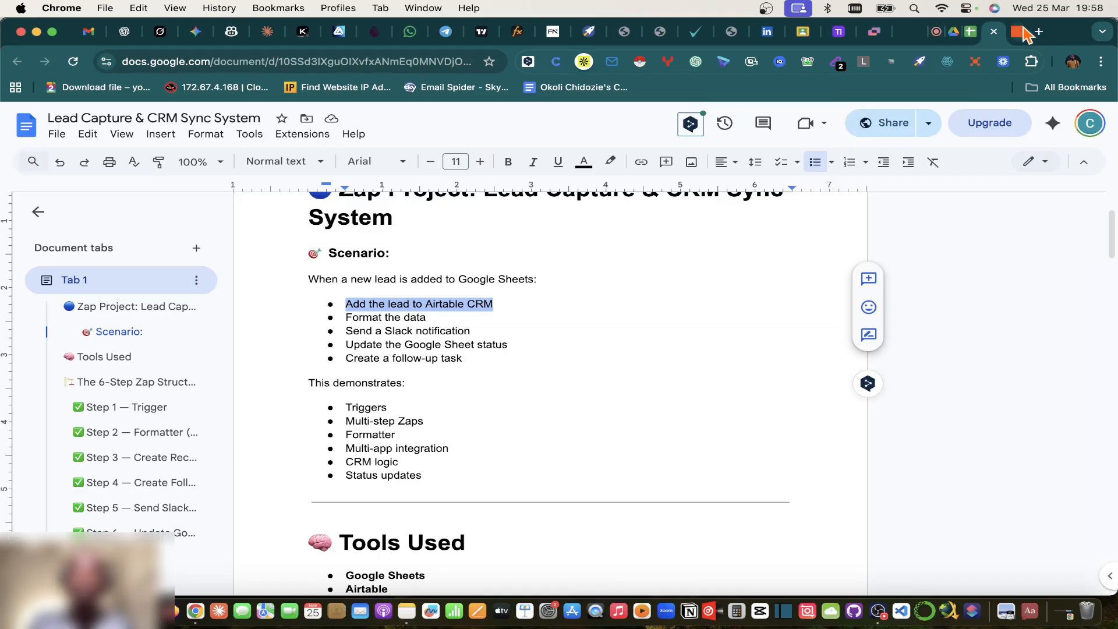
# Step: Leave the Tiktok Test base for Airtable Home and open the Zapier CRM base
pyautogui.click(838, 32)
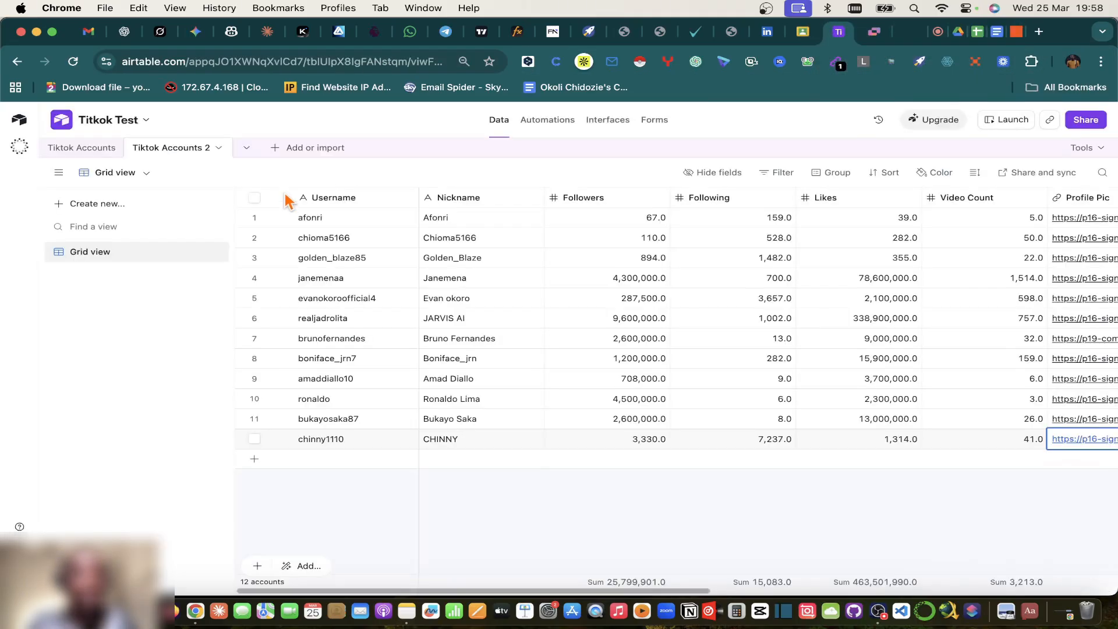
pyautogui.click(23, 123)
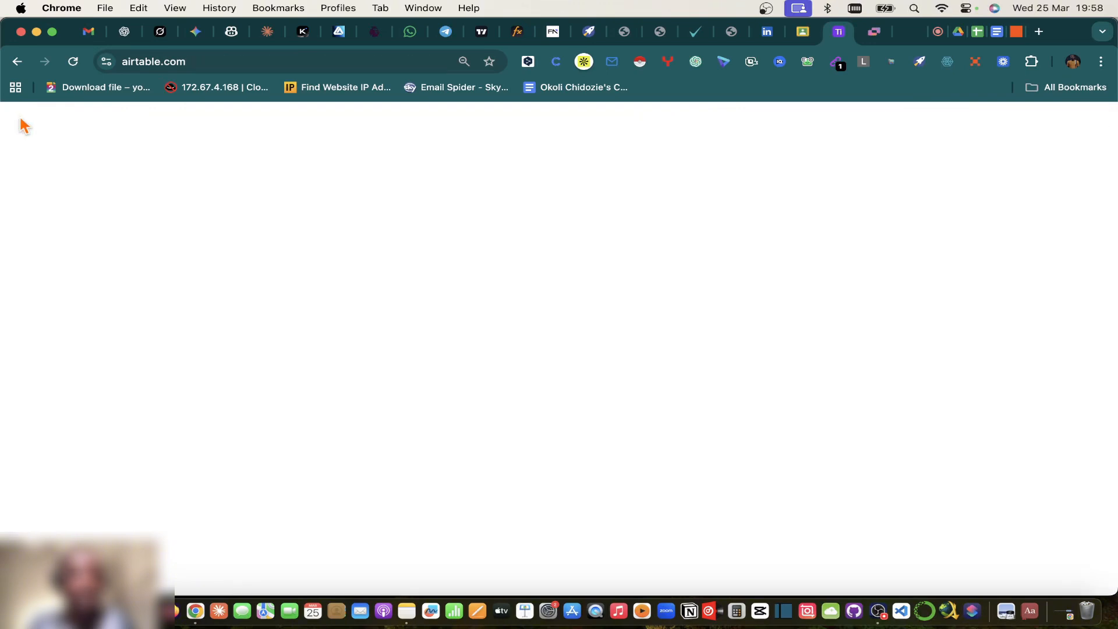
pyautogui.scroll(-1, 512, 431)
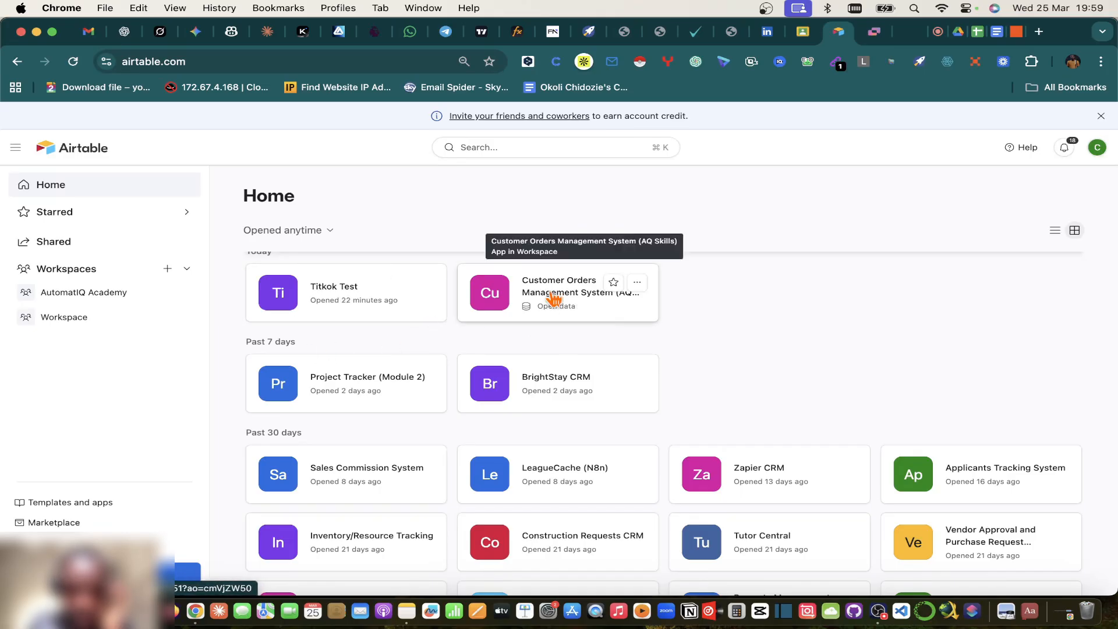
pyautogui.scroll(-1, 408, 463)
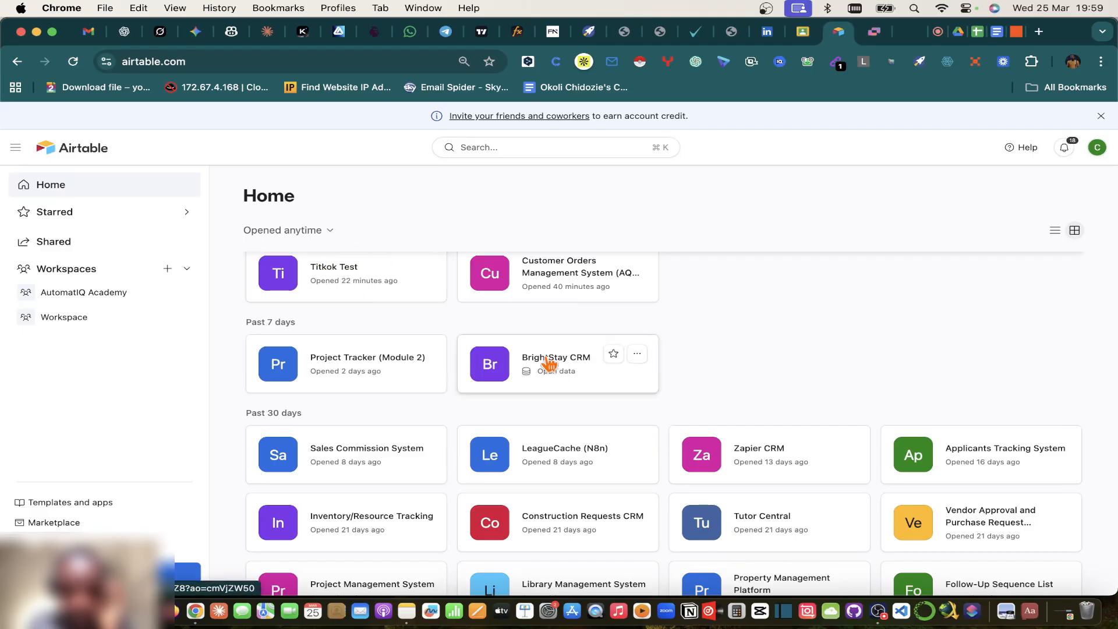
pyautogui.scroll(-1, 757, 448)
pyautogui.click(757, 444)
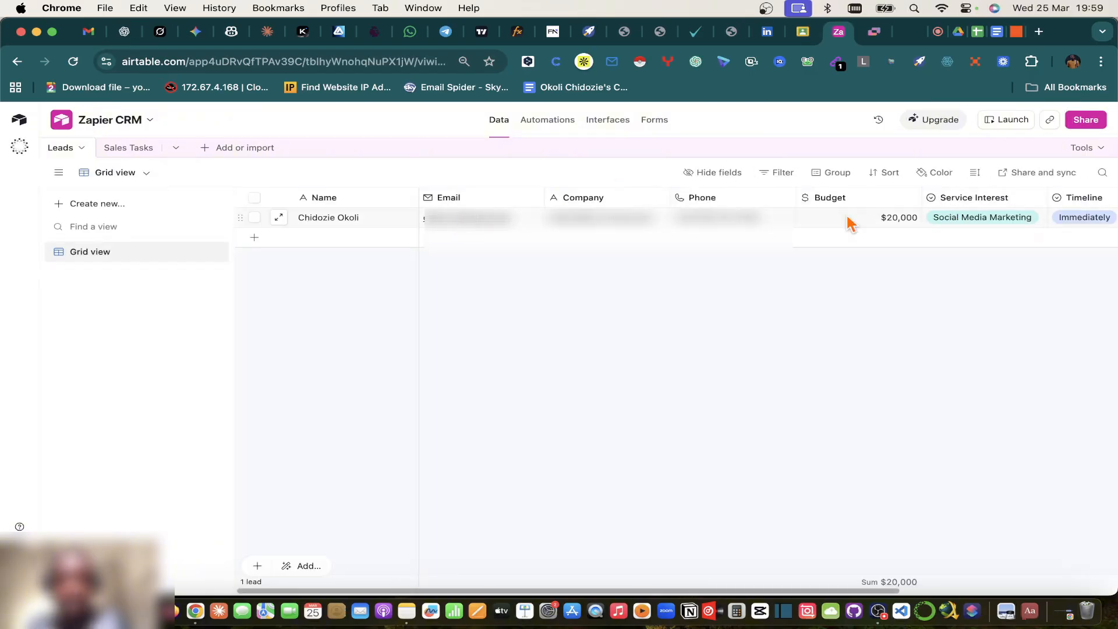
# Step: Glance at the CRM Sales Pipeline sheet, then take Zapier CRM back to Home
pyautogui.click(978, 31)
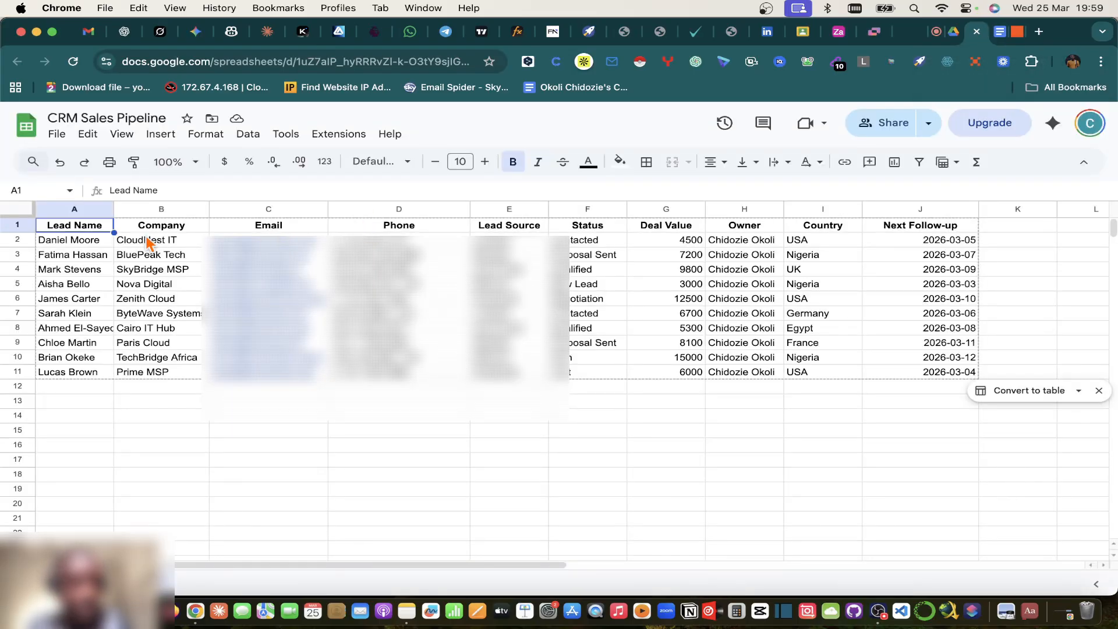
pyautogui.scroll(-5, 117, 331)
pyautogui.scroll(5, 117, 330)
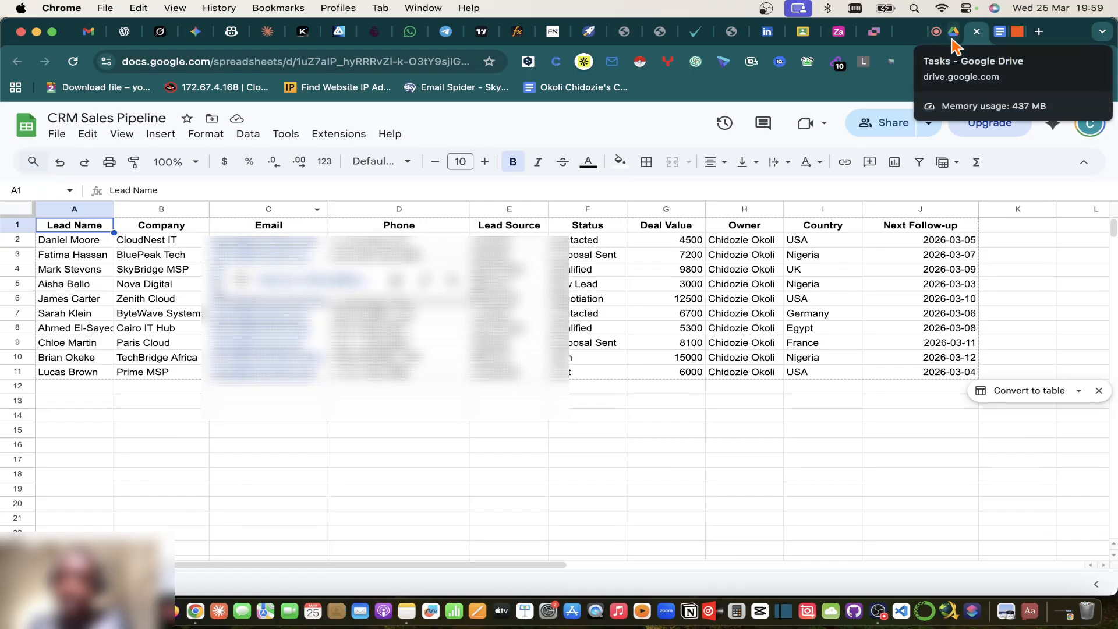
pyautogui.click(838, 31)
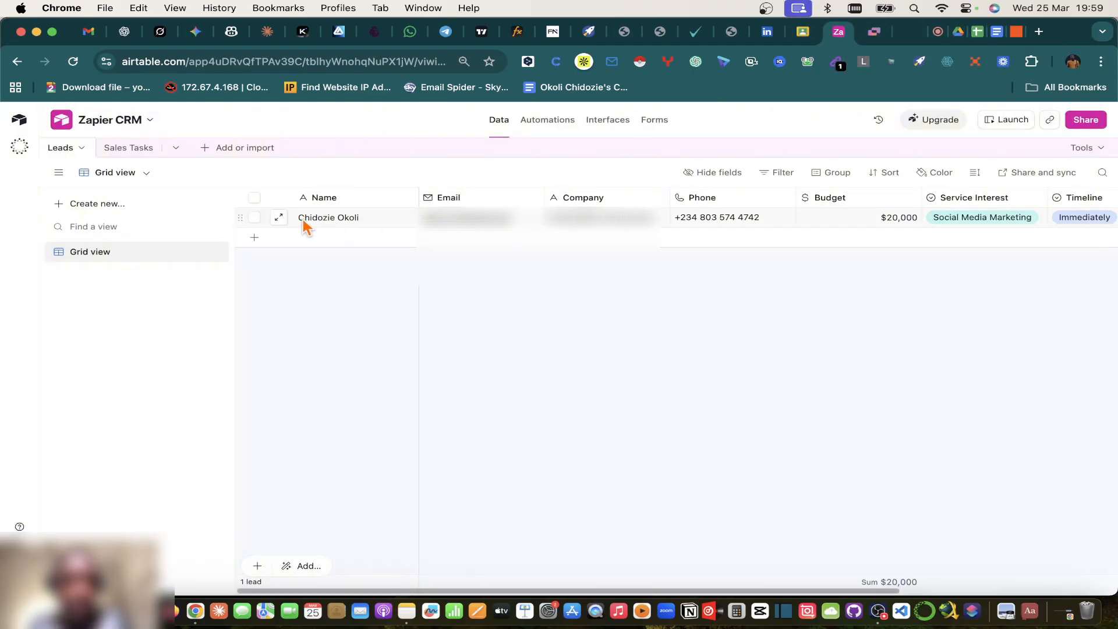
pyautogui.click(20, 120)
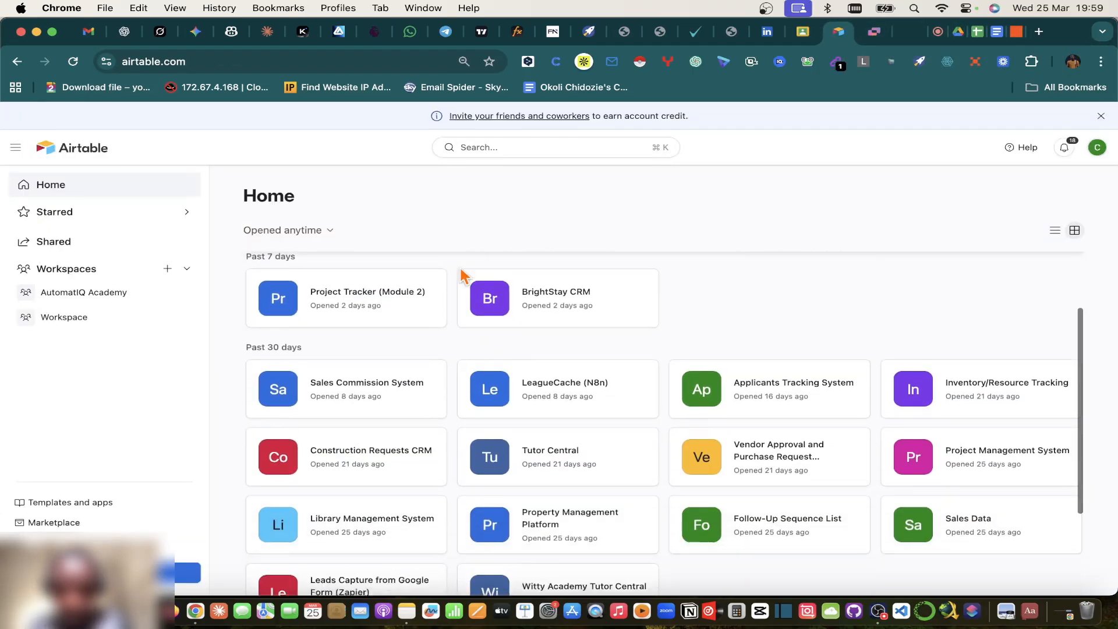
# Step: Open the BrightStay CRM base and return to the Home page
pyautogui.scroll(-3, 463, 276)
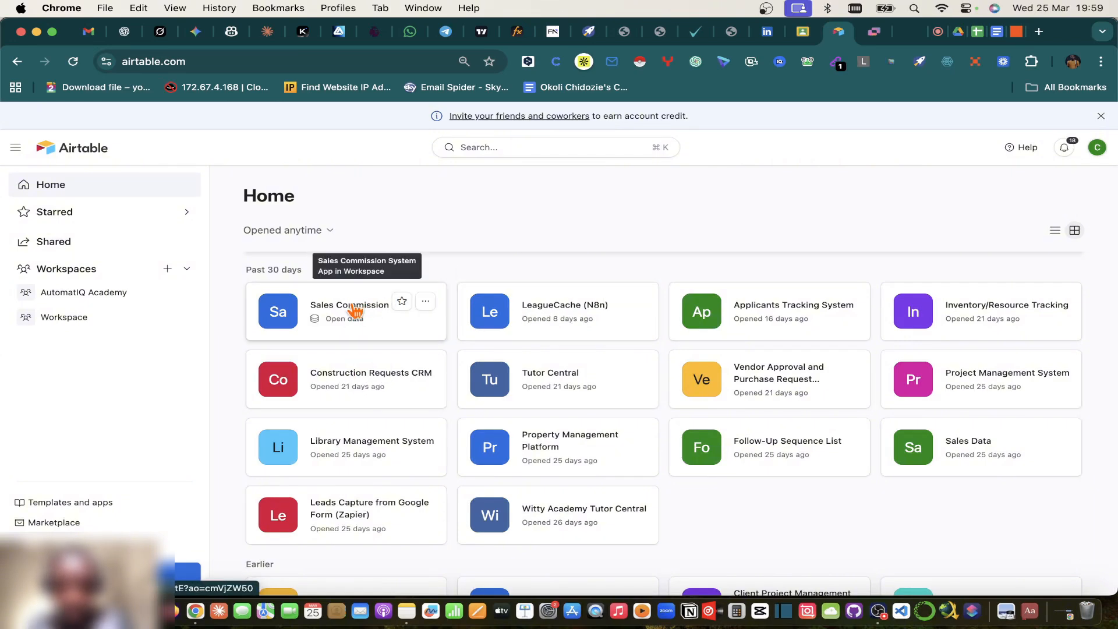
pyautogui.scroll(-2, 992, 378)
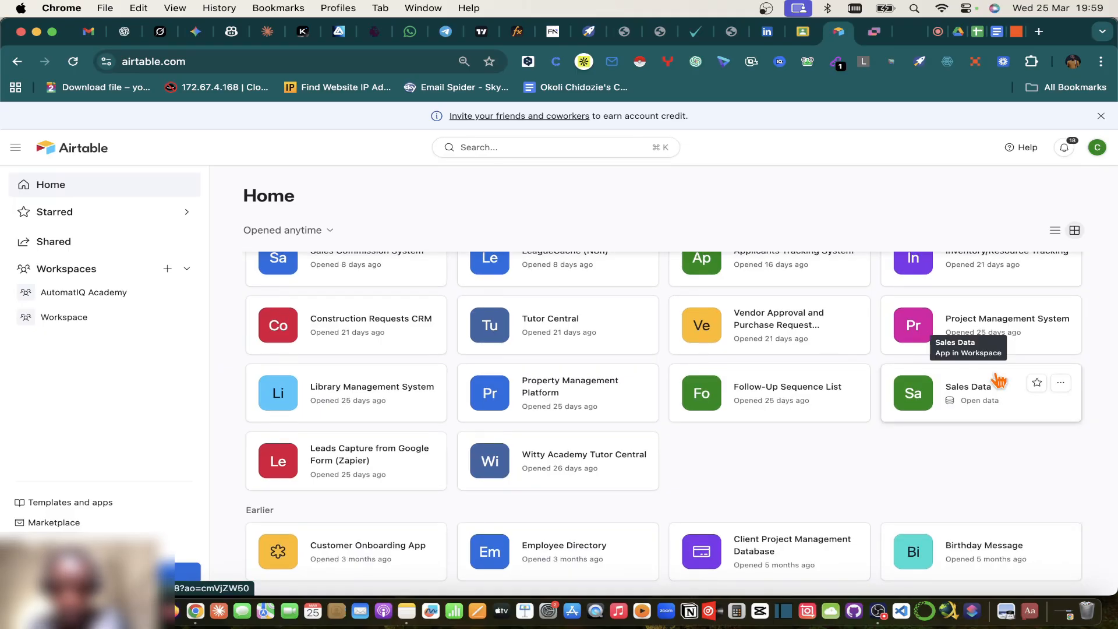
pyautogui.scroll(8, 999, 379)
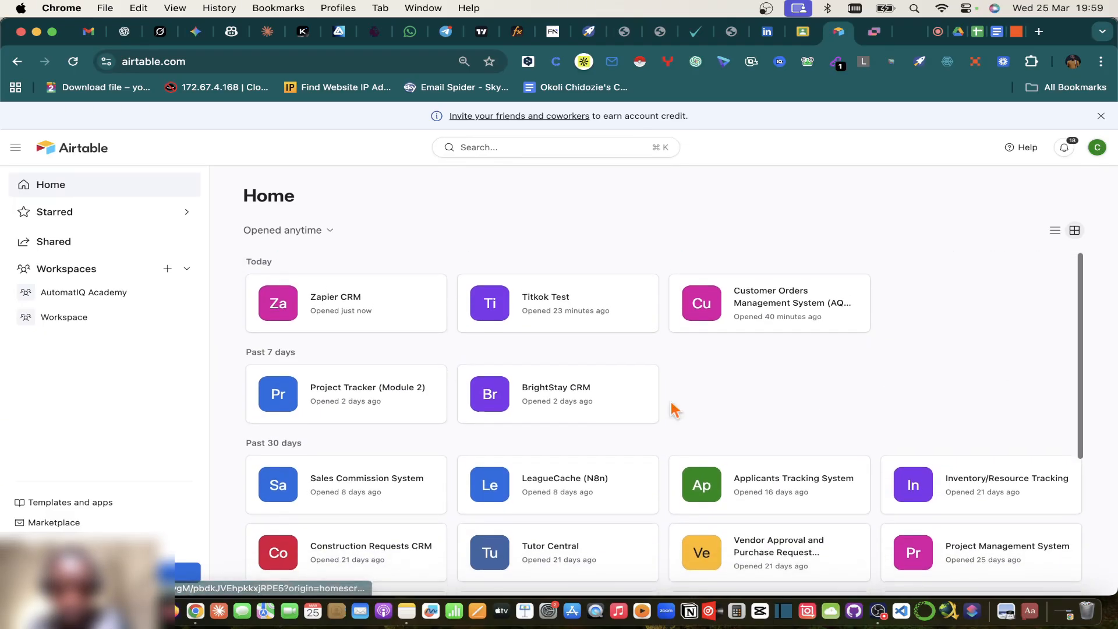
pyautogui.click(552, 388)
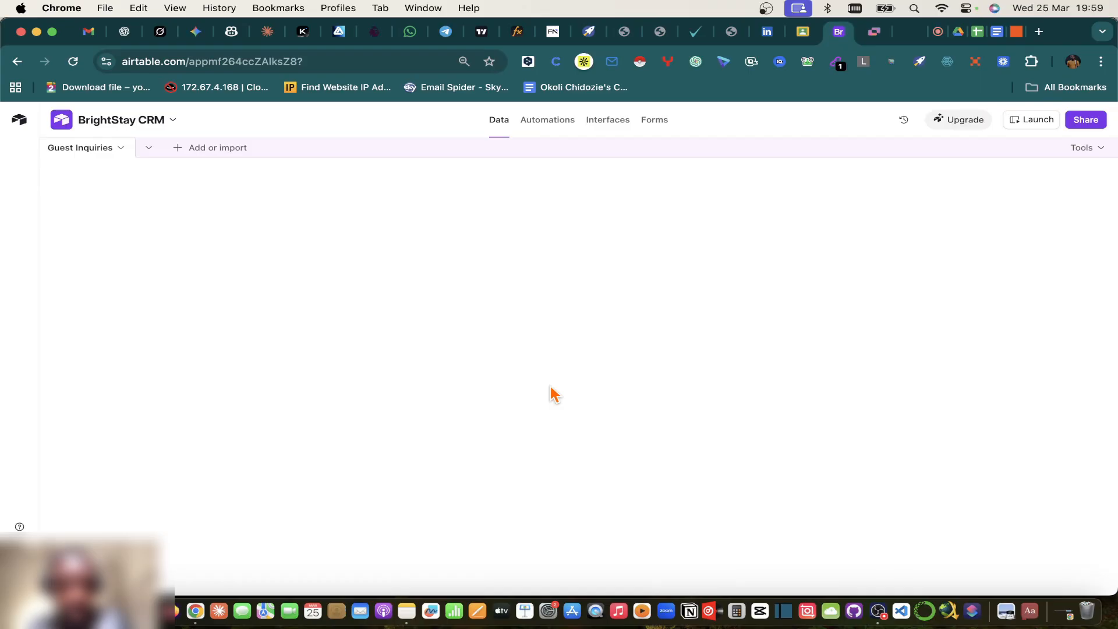
pyautogui.click(19, 119)
pyautogui.scroll(-2, 602, 374)
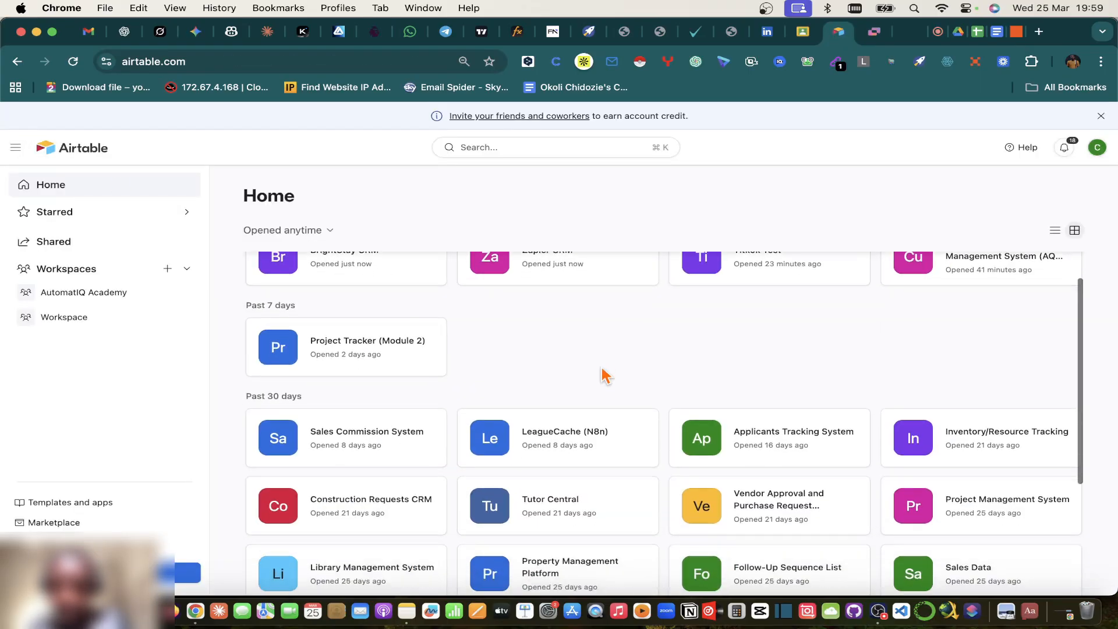
pyautogui.scroll(2, 602, 374)
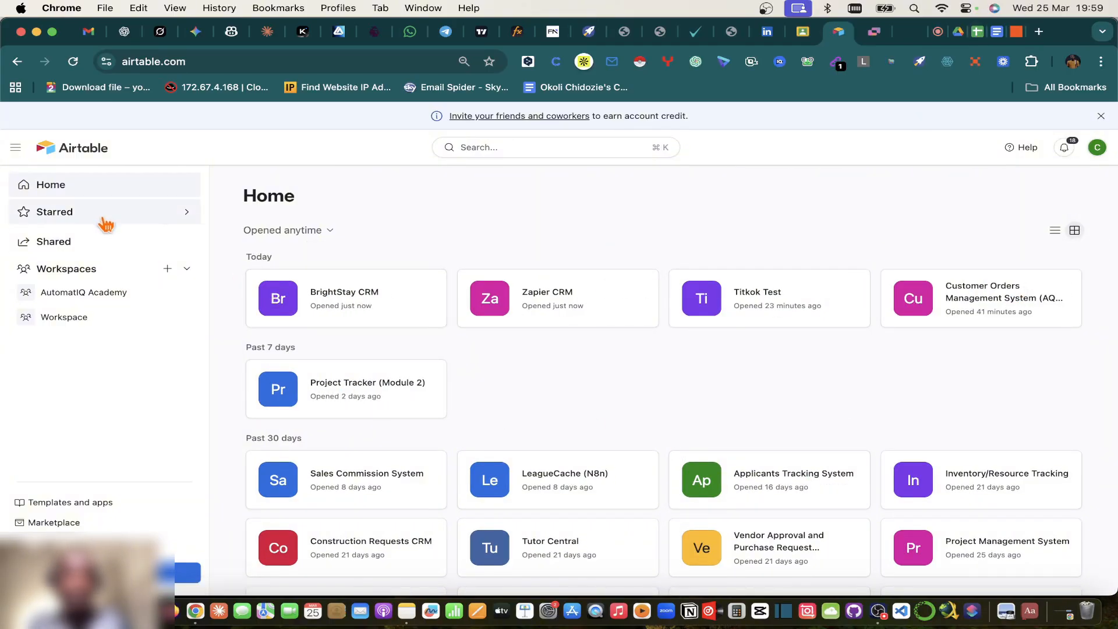
# Step: Create a blank base without AI and review the Lead Capture plan document
pyautogui.click(187, 572)
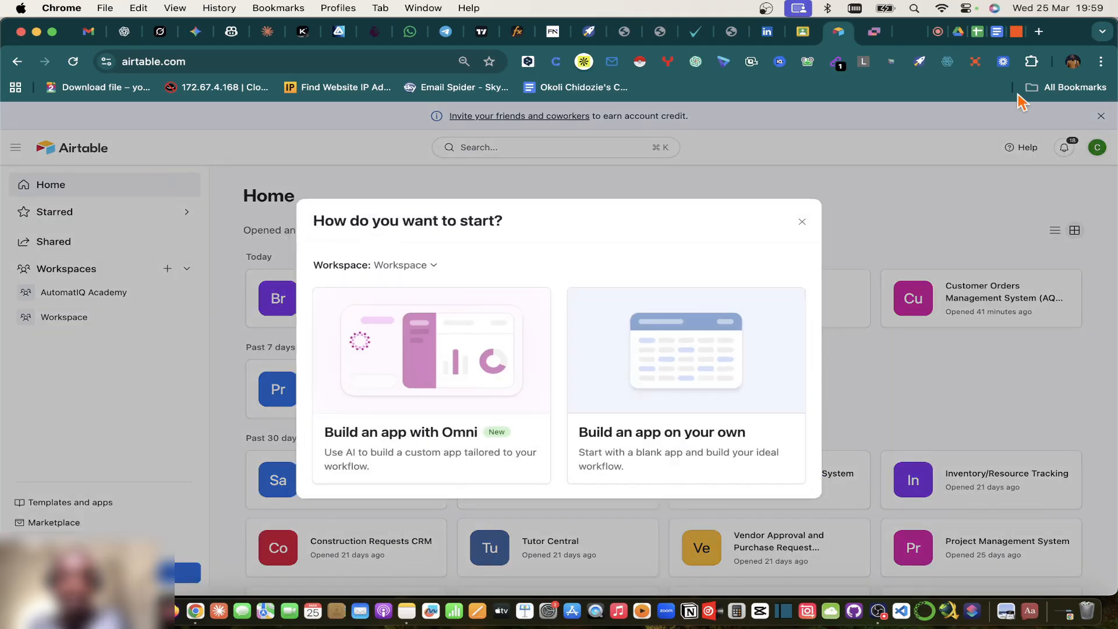
pyautogui.click(632, 324)
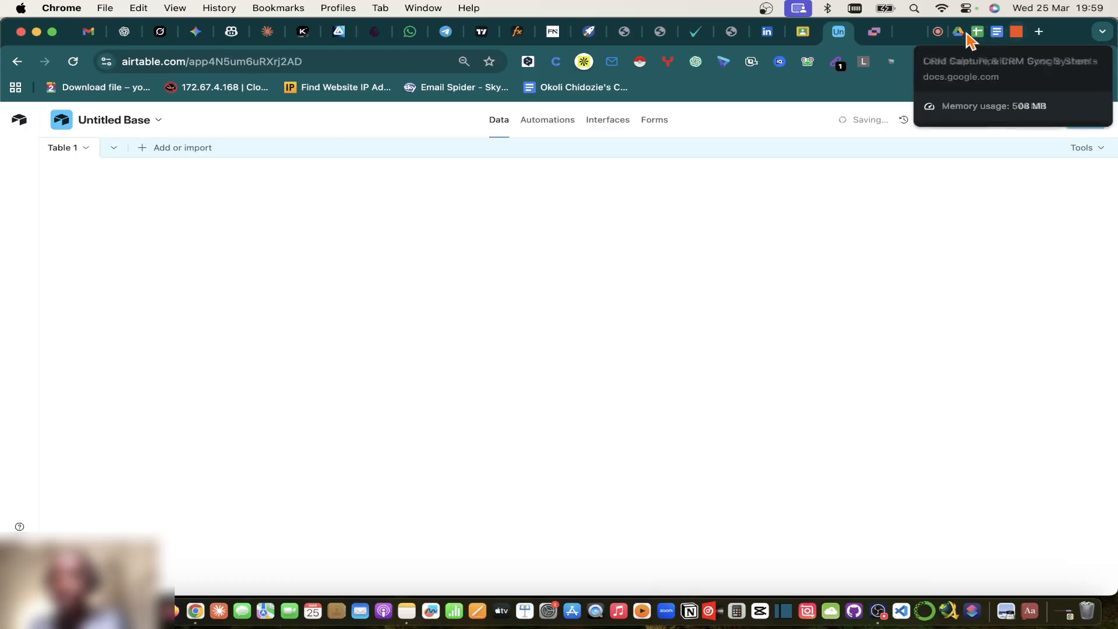
pyautogui.click(997, 33)
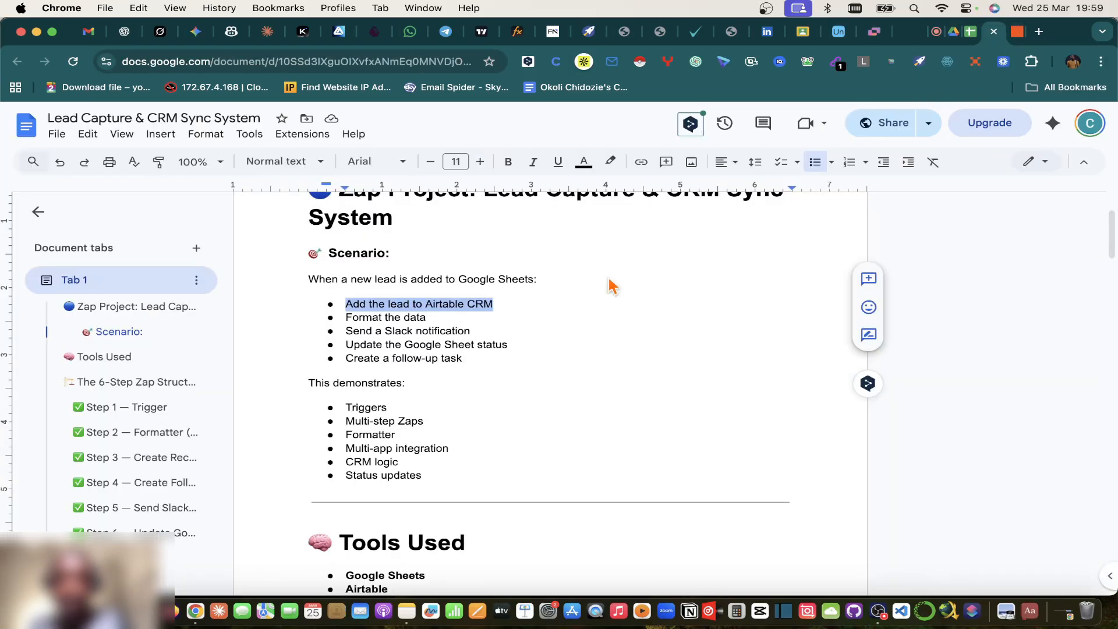
pyautogui.scroll(-15, 536, 282)
pyautogui.scroll(-8, 533, 340)
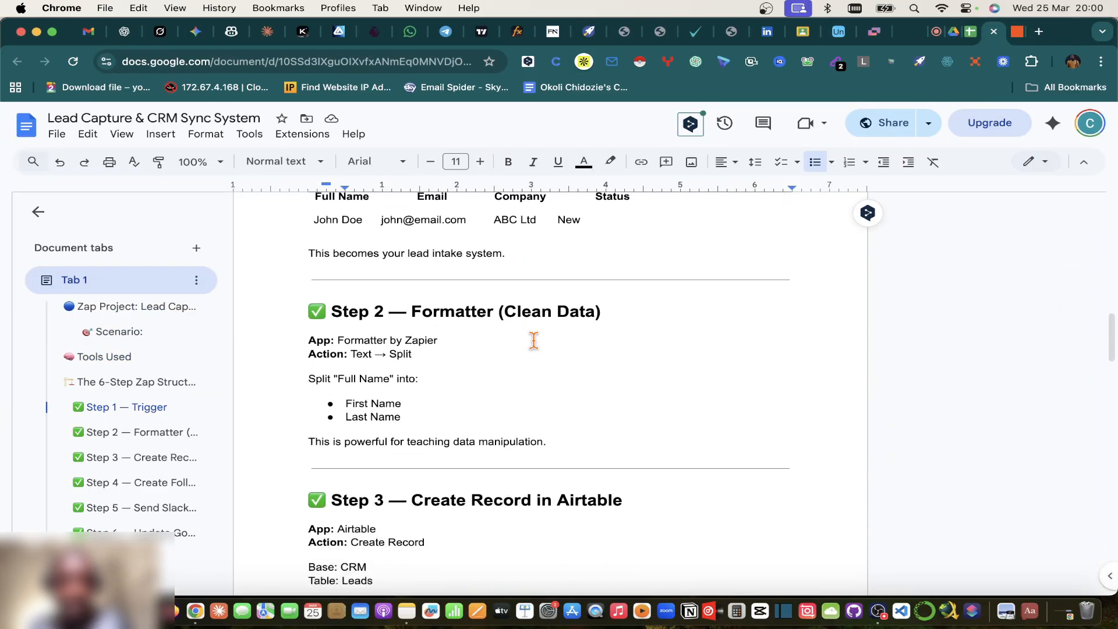
pyautogui.scroll(5, 533, 339)
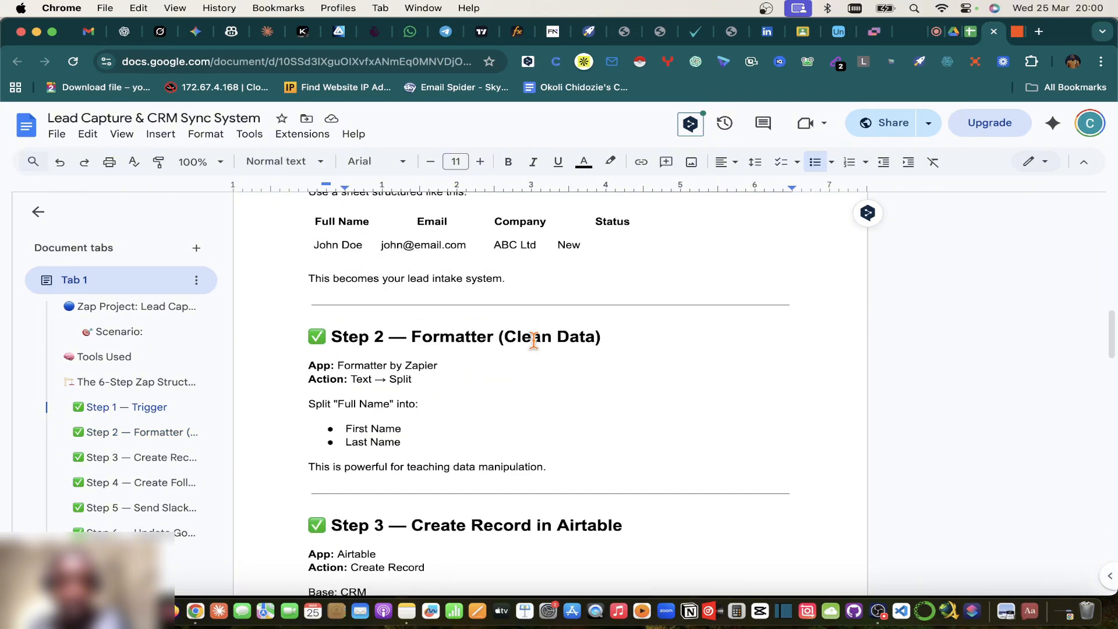
pyautogui.scroll(-9, 533, 339)
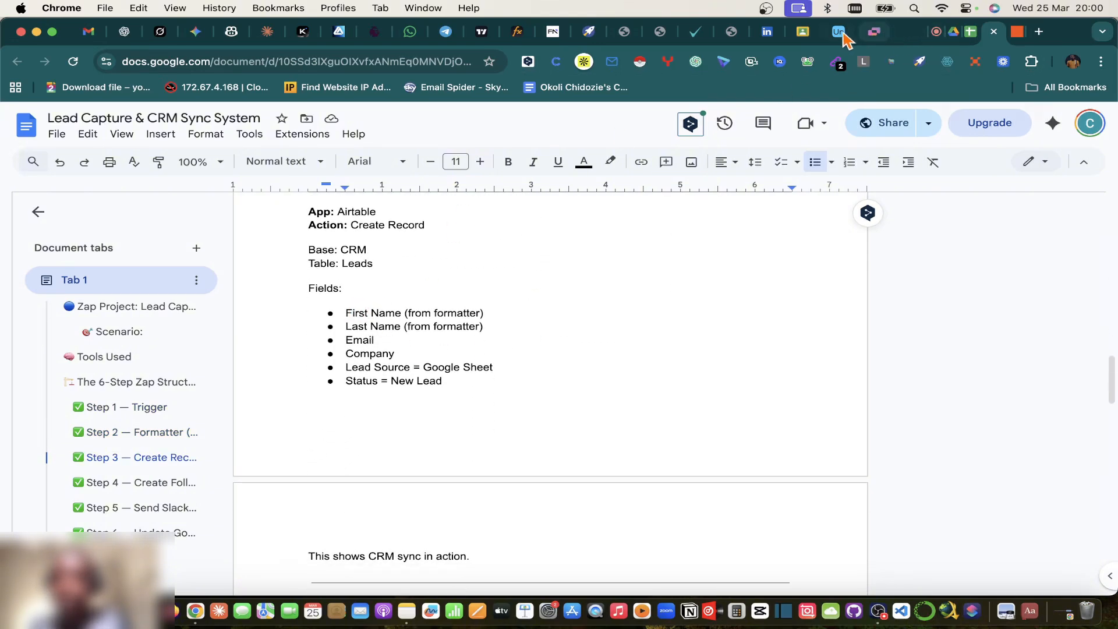
# Step: Hide the AI assistant and copy 'Lead Capture & CRM Sync System' from the plan document
pyautogui.click(843, 36)
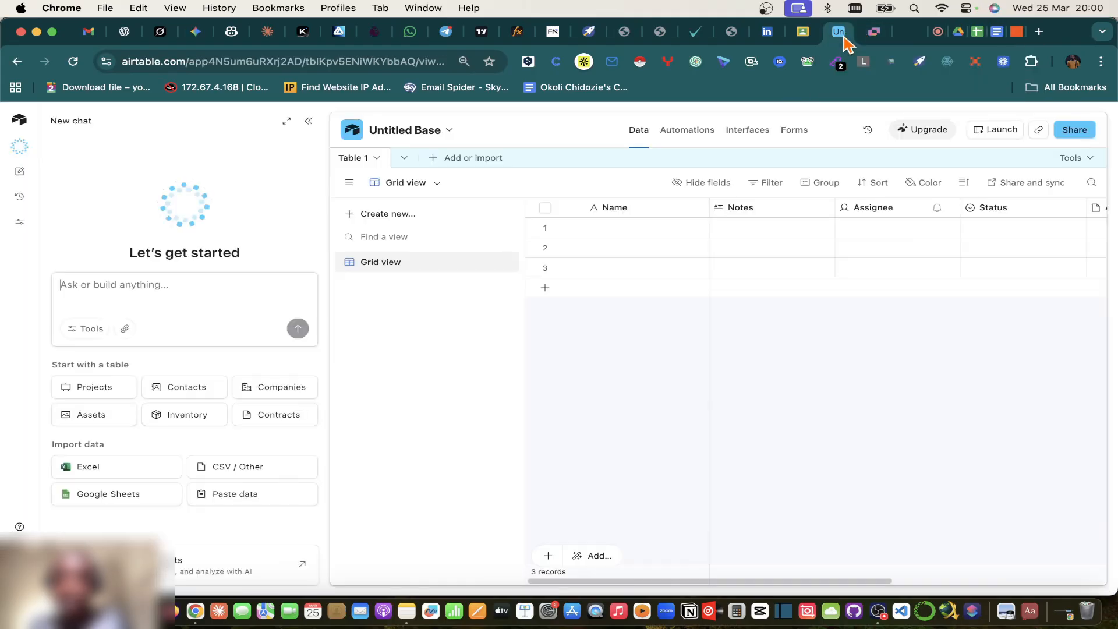
pyautogui.click(311, 123)
pyautogui.click(113, 119)
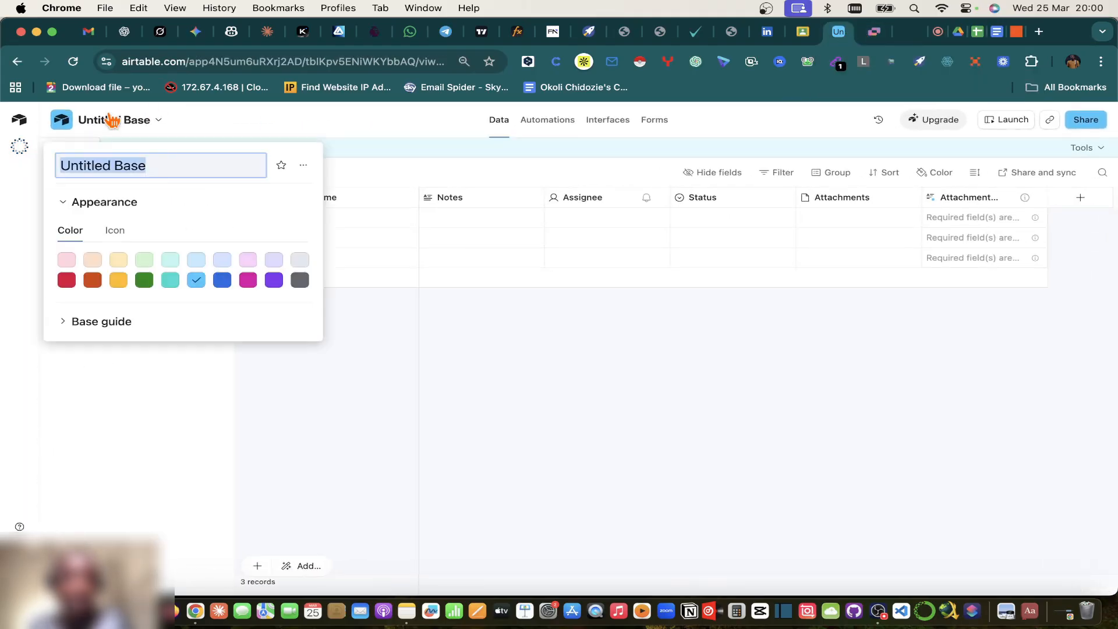
pyautogui.click(996, 31)
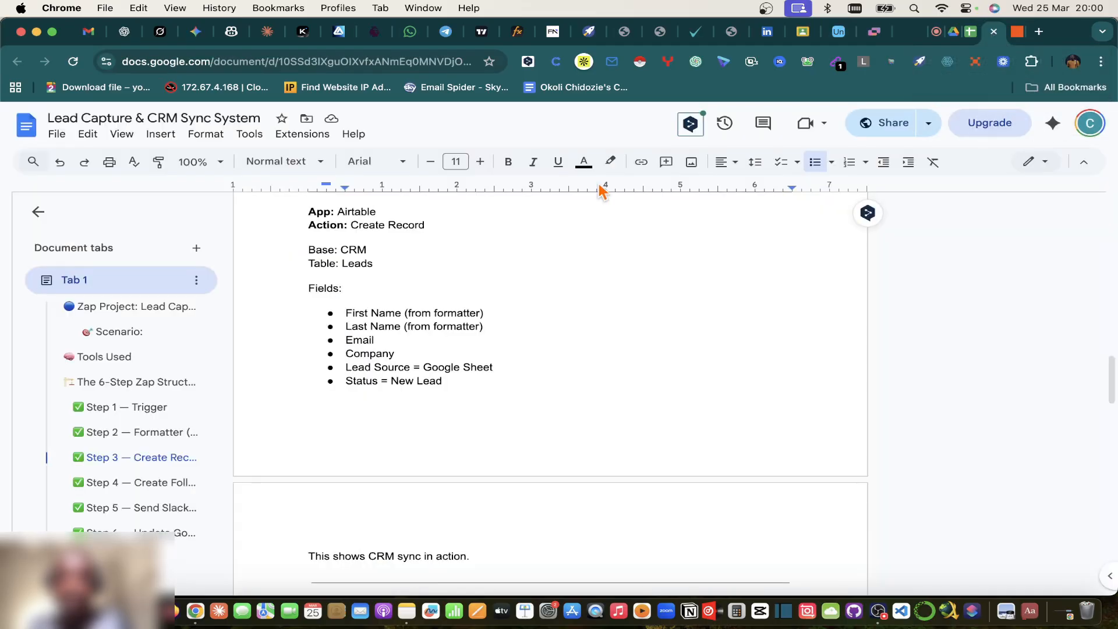
pyautogui.scroll(10, 463, 231)
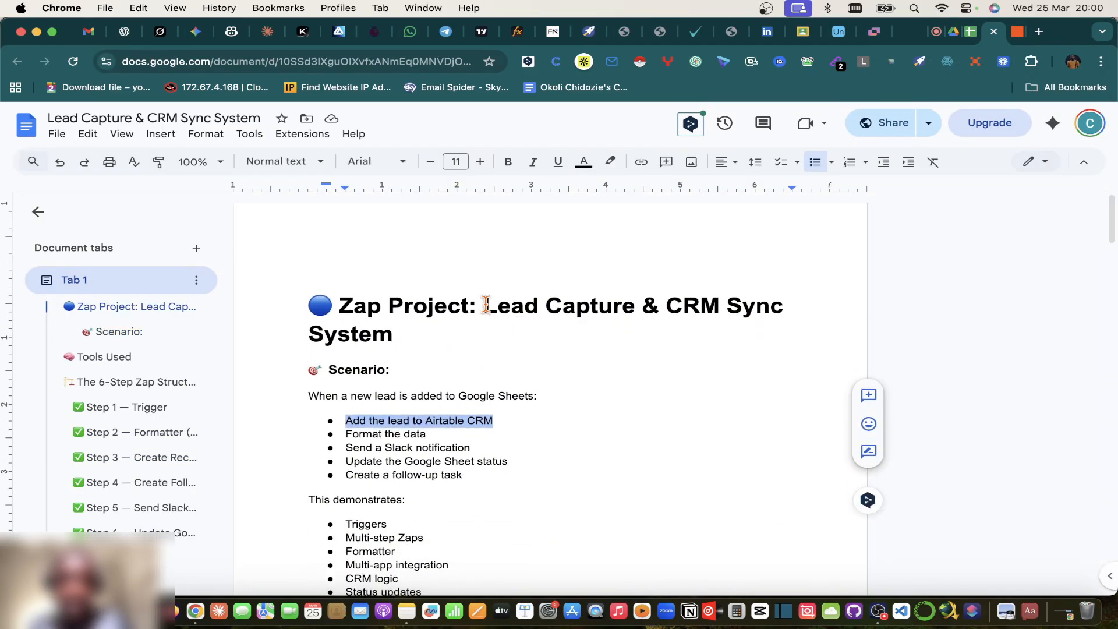
pyautogui.moveTo(485, 305); pyautogui.dragTo(526, 350)
pyautogui.moveTo(442, 346); pyautogui.dragTo(393, 345)
pyautogui.scroll(-15, 747, 514)
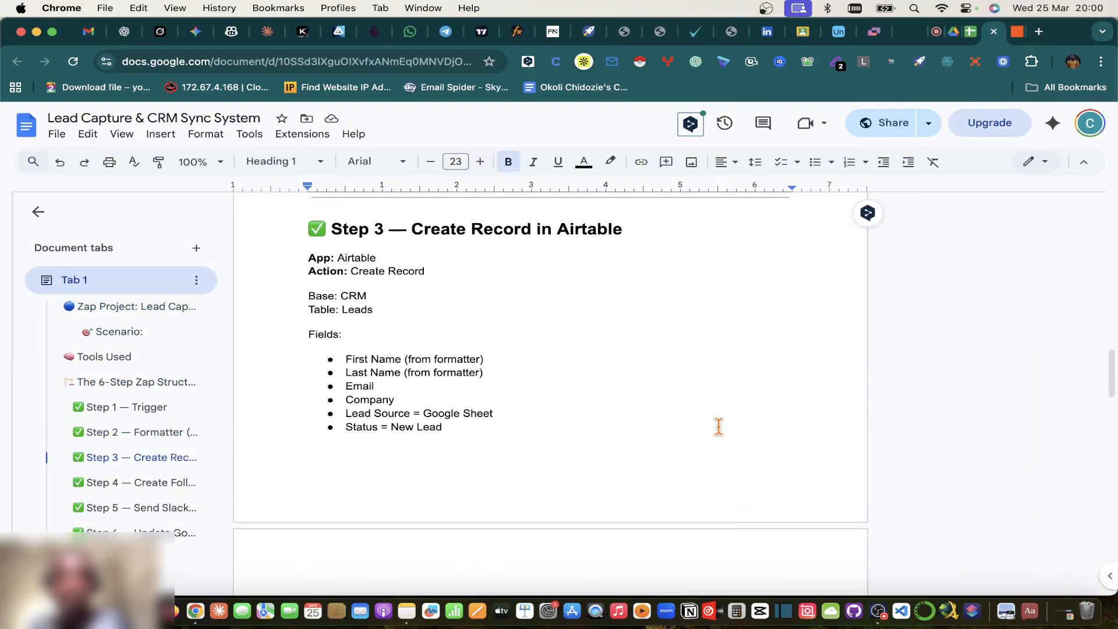
# Step: Name the base 'Lead Capture & CRM Sync System' and colour it green
pyautogui.click(839, 32)
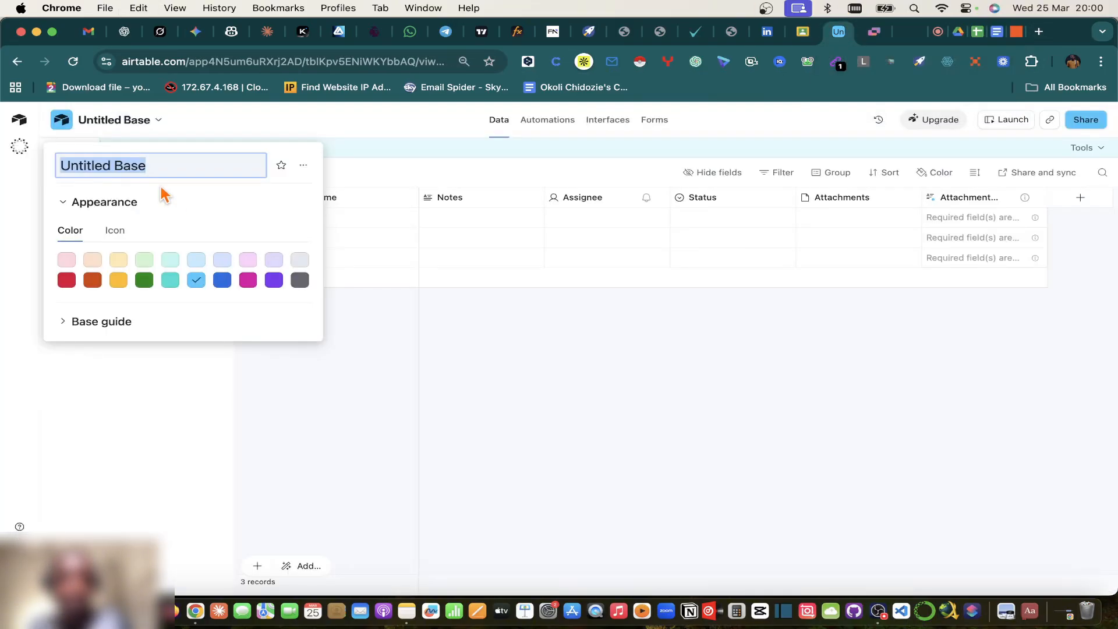
pyautogui.press('super+v')
pyautogui.click(144, 280)
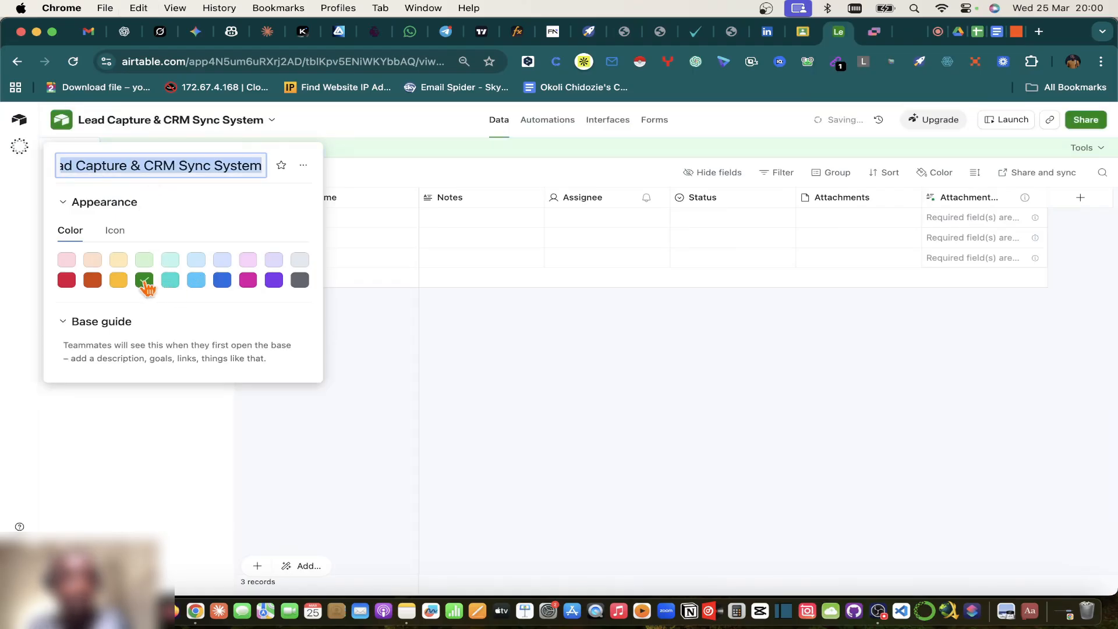
pyautogui.click(460, 349)
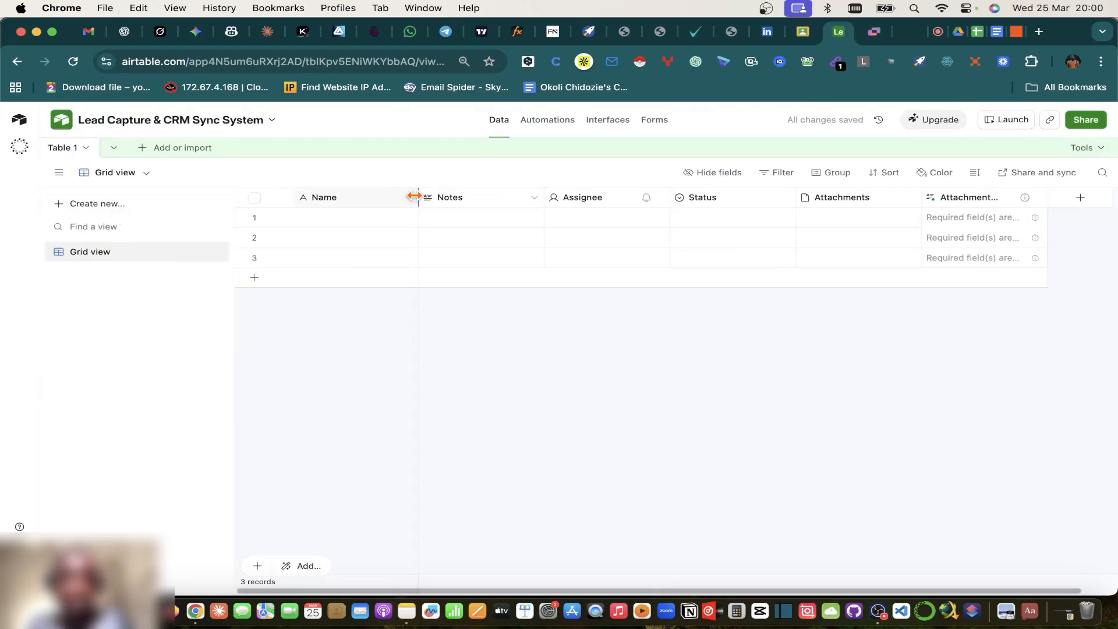
# Step: Rename the Name column to First Name
pyautogui.doubleClick(321, 199)
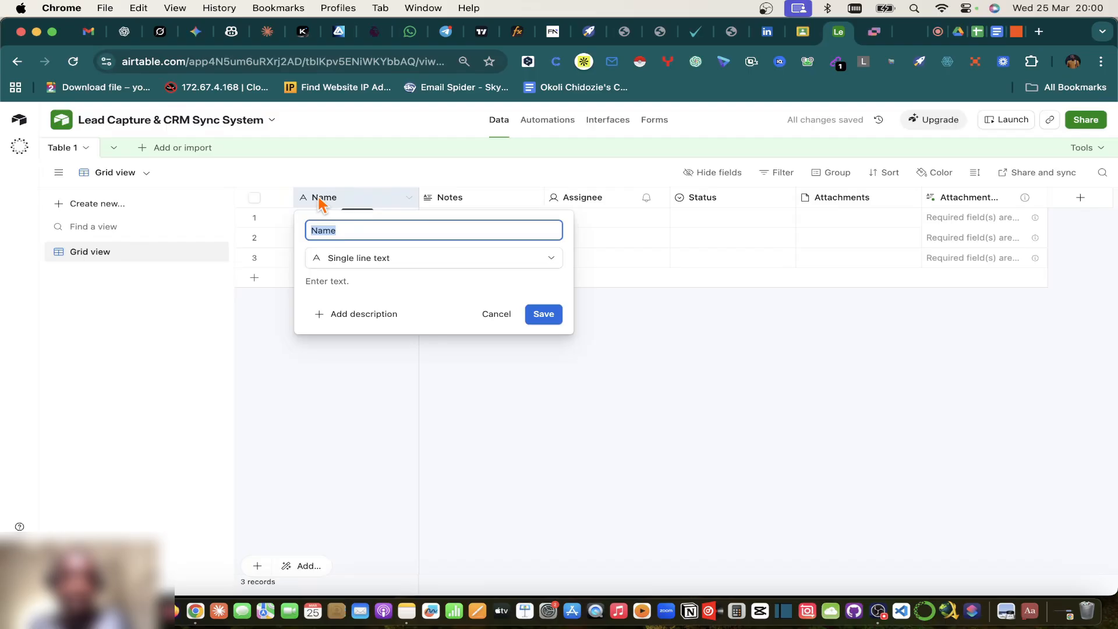
pyautogui.click(312, 227)
pyautogui.write('First')
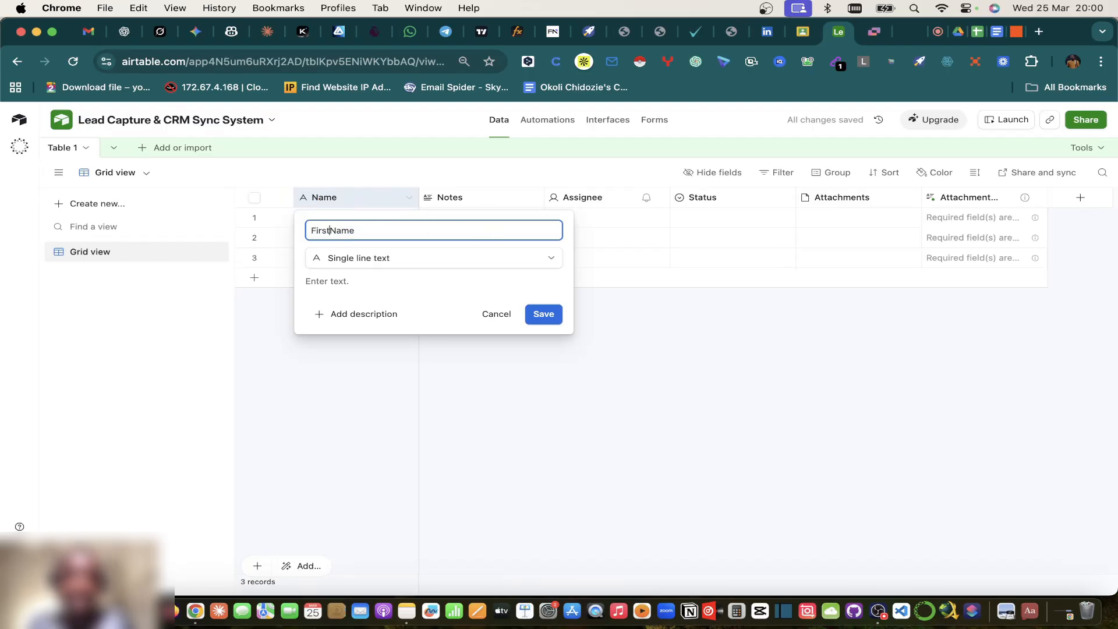
pyautogui.click(565, 327)
pyautogui.click(551, 314)
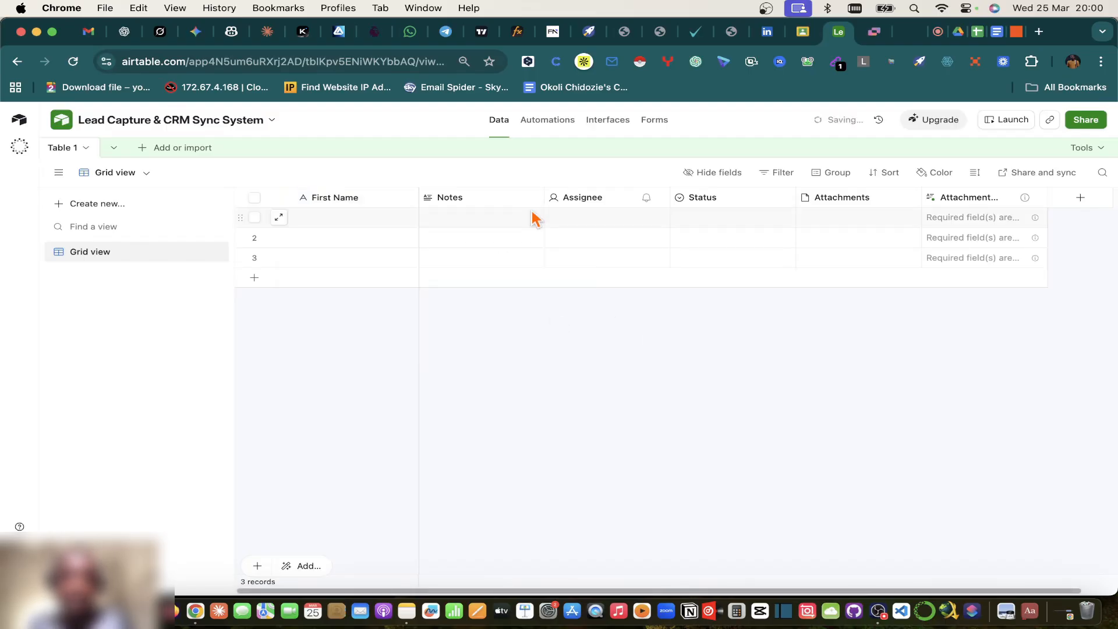
# Step: Turn the Notes field into a single line text field named Last Name
pyautogui.click(535, 198)
pyautogui.click(502, 233)
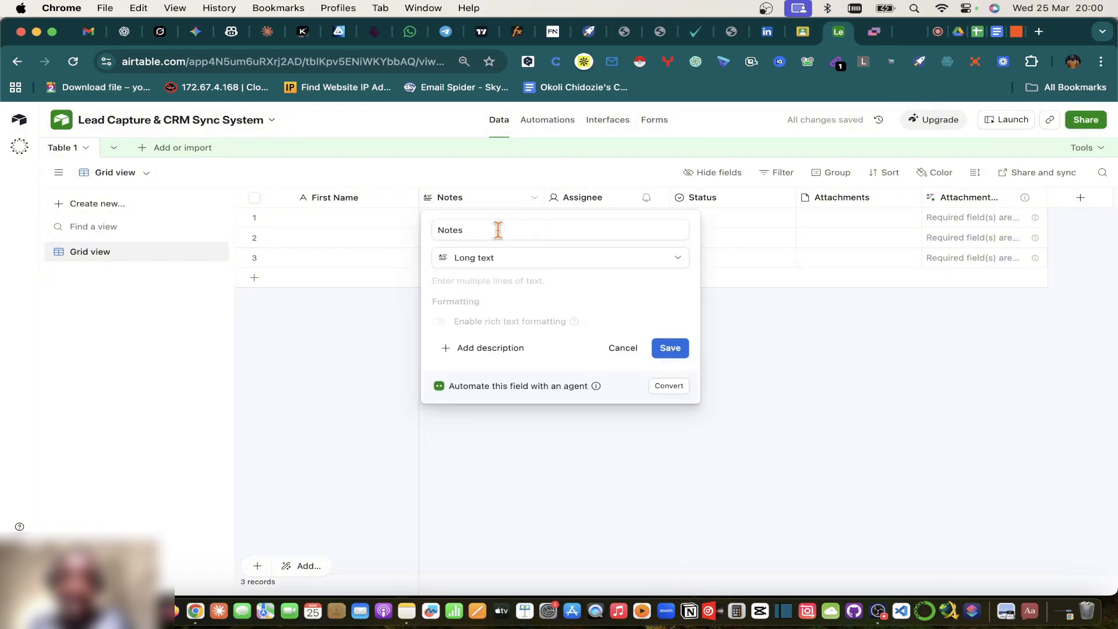
pyautogui.click(449, 229)
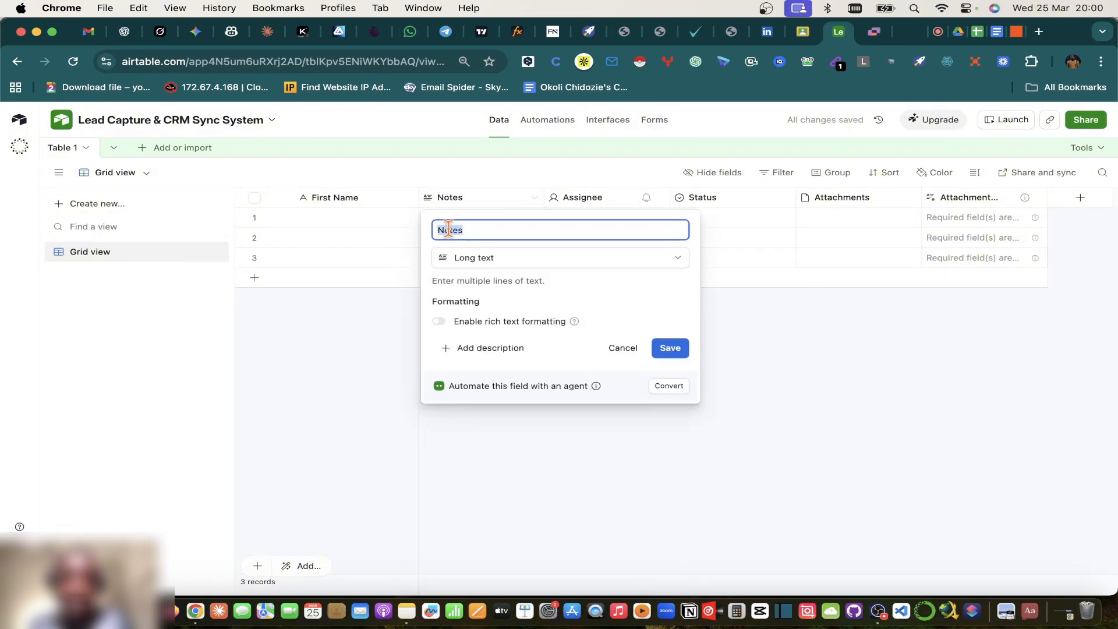
pyautogui.write('Fir')
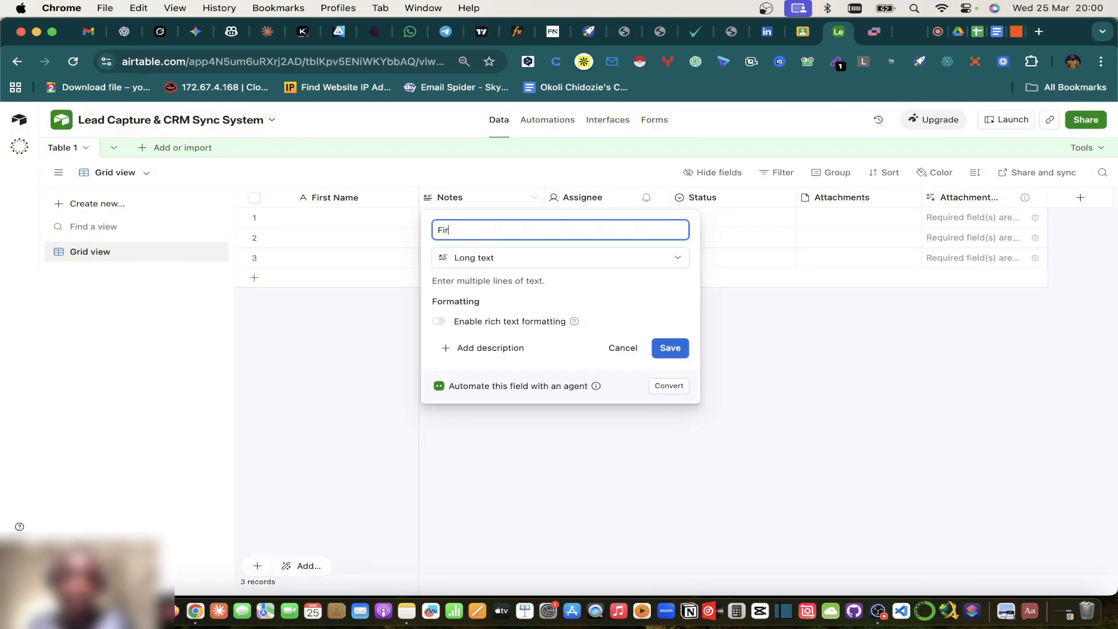
pyautogui.write('ts:Last')
pyautogui.press('BackSpace')
pyautogui.press('BackSpace')
pyautogui.press('BackSpace')
pyautogui.press('BackSpace')
pyautogui.write('Last Name')
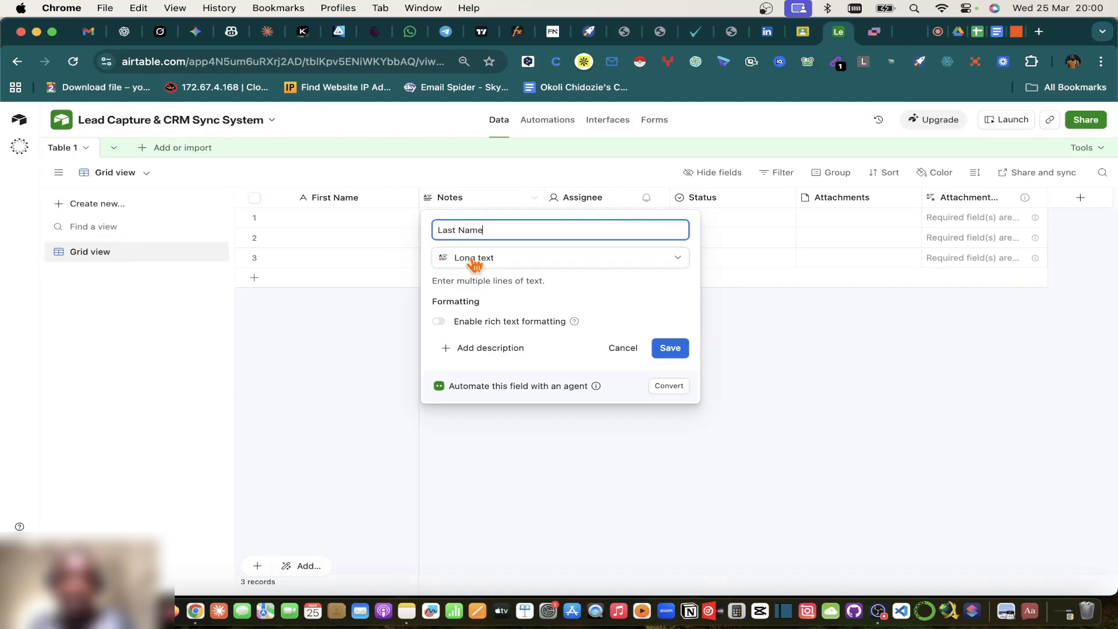
pyautogui.click(528, 258)
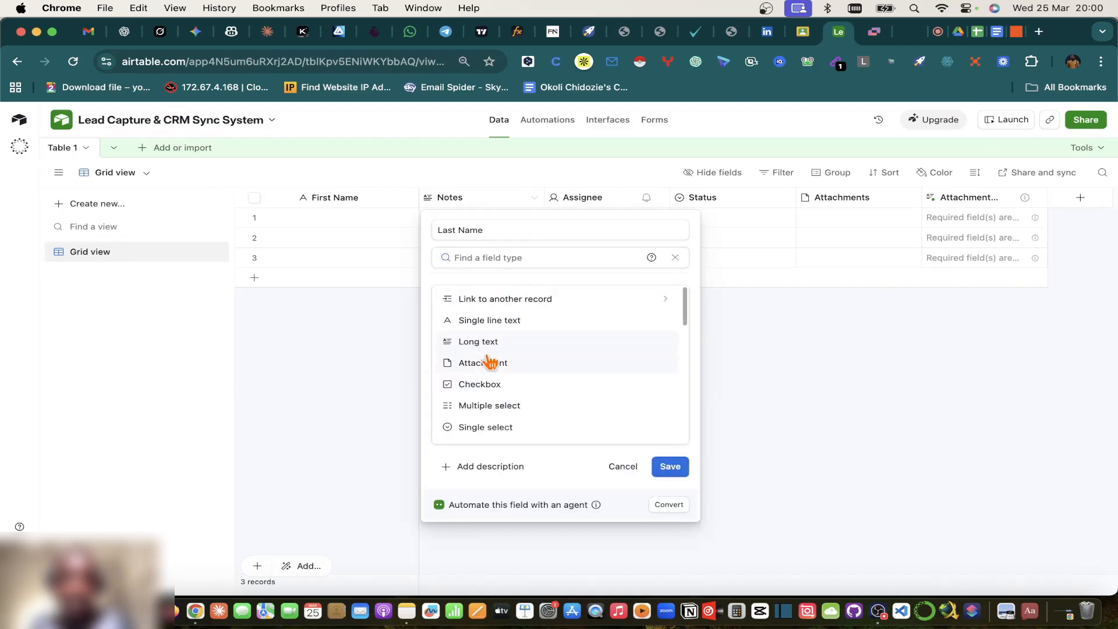
pyautogui.click(481, 324)
pyautogui.click(669, 353)
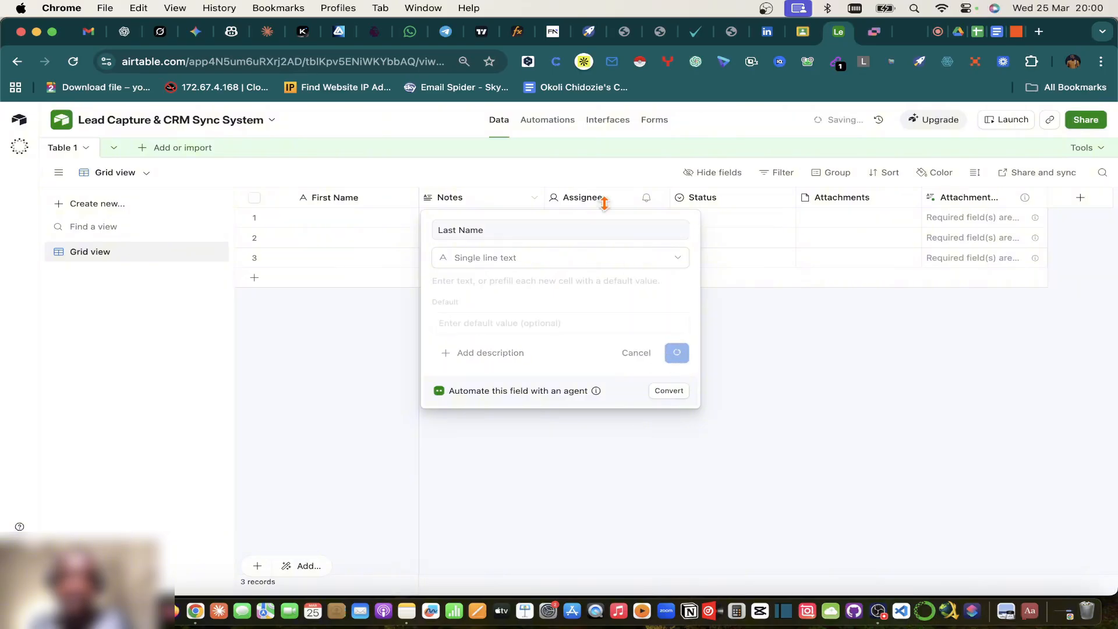
pyautogui.click(996, 34)
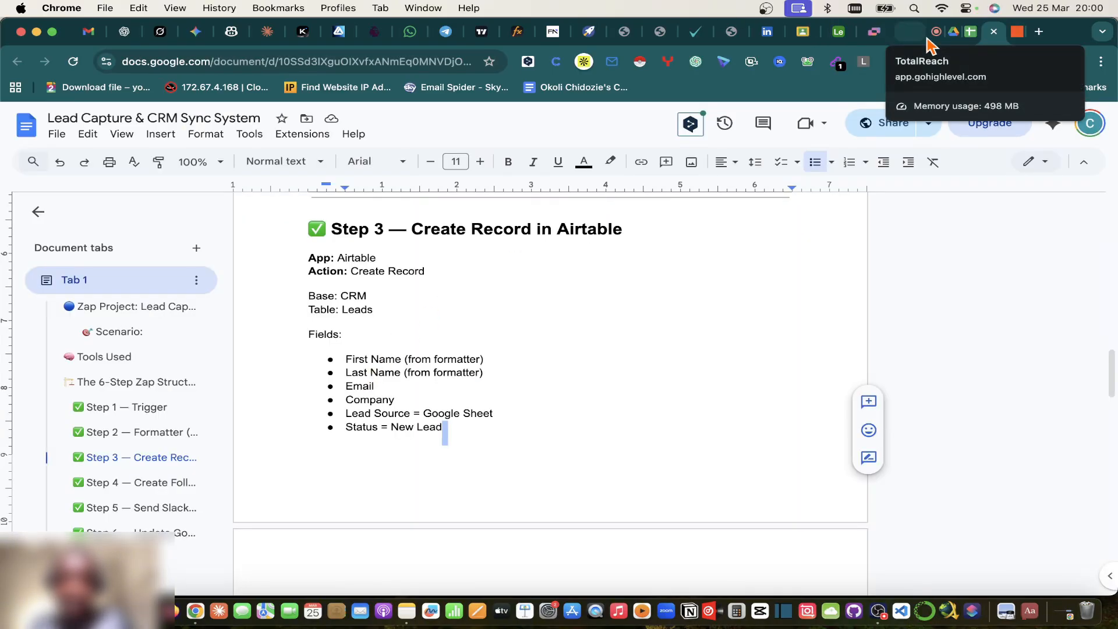
# Step: After reviewing Step 3's Leads fields, switch to the CRM Sales Pipeline spreadsheet
pyautogui.click(971, 34)
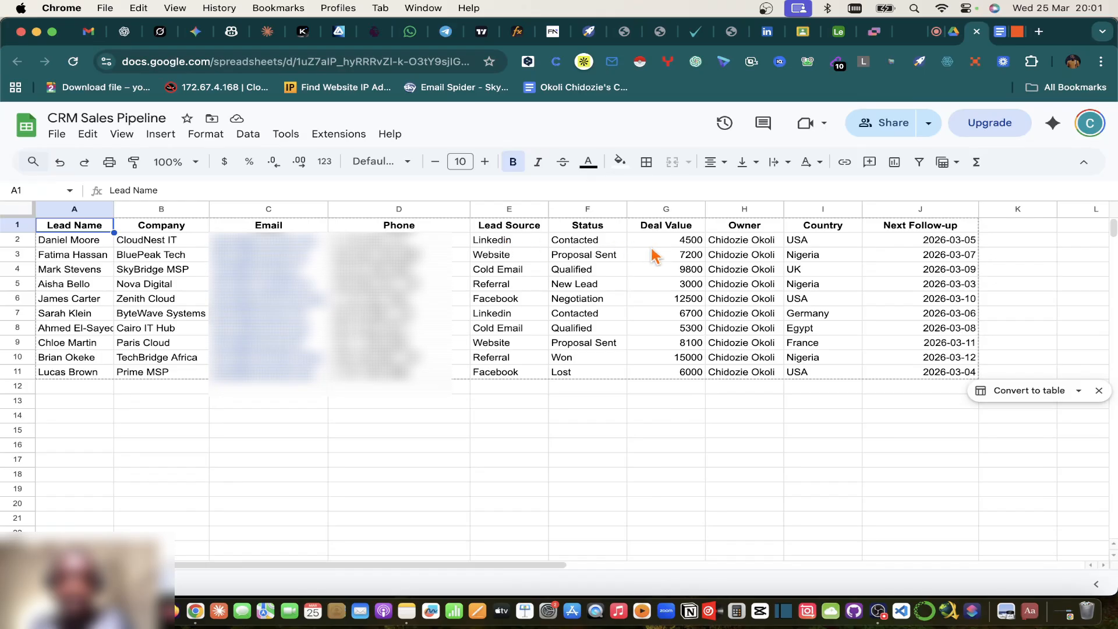
# Step: Drag the Company column from B to just before Lead Source in column E
pyautogui.click(156, 211)
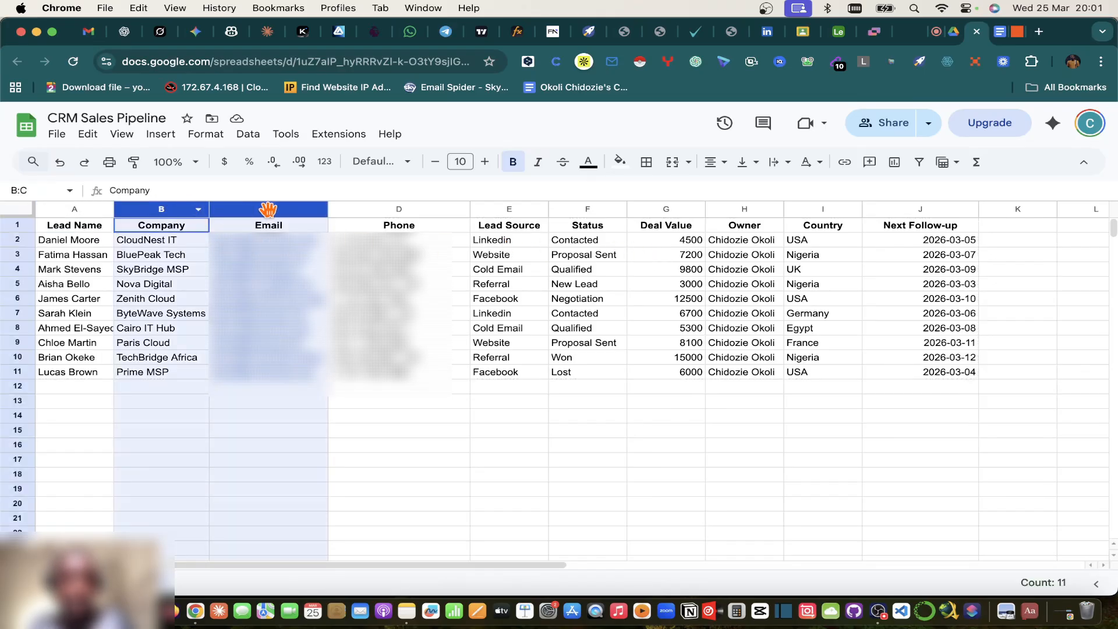
pyautogui.moveTo(156, 211); pyautogui.dragTo(466, 217)
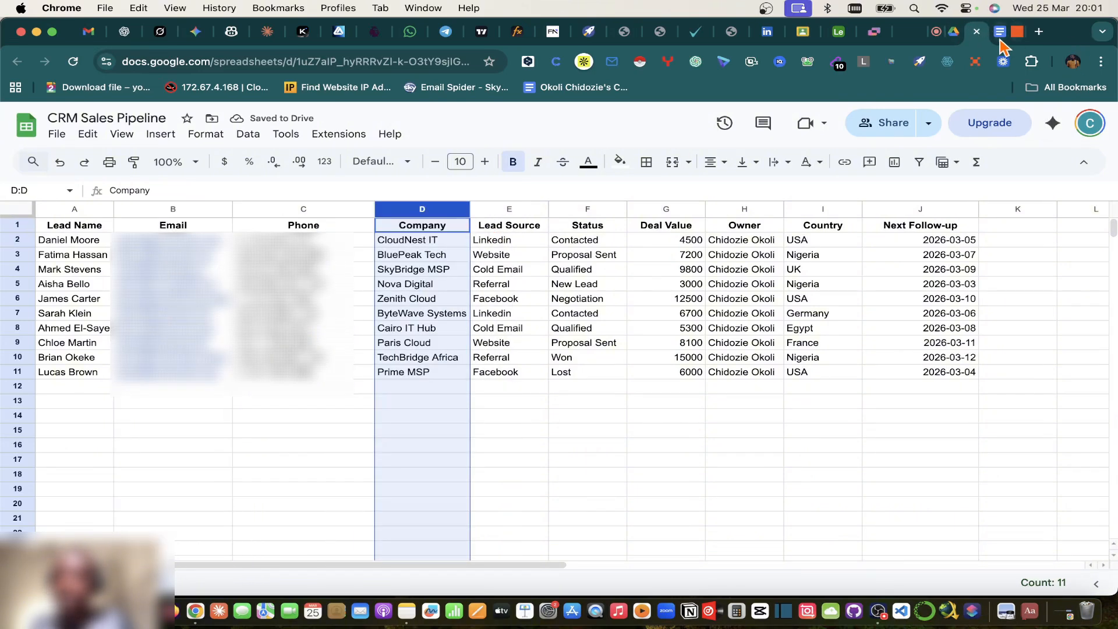
# Step: Convert the Assignee field to an Email-type field named Email
pyautogui.click(837, 31)
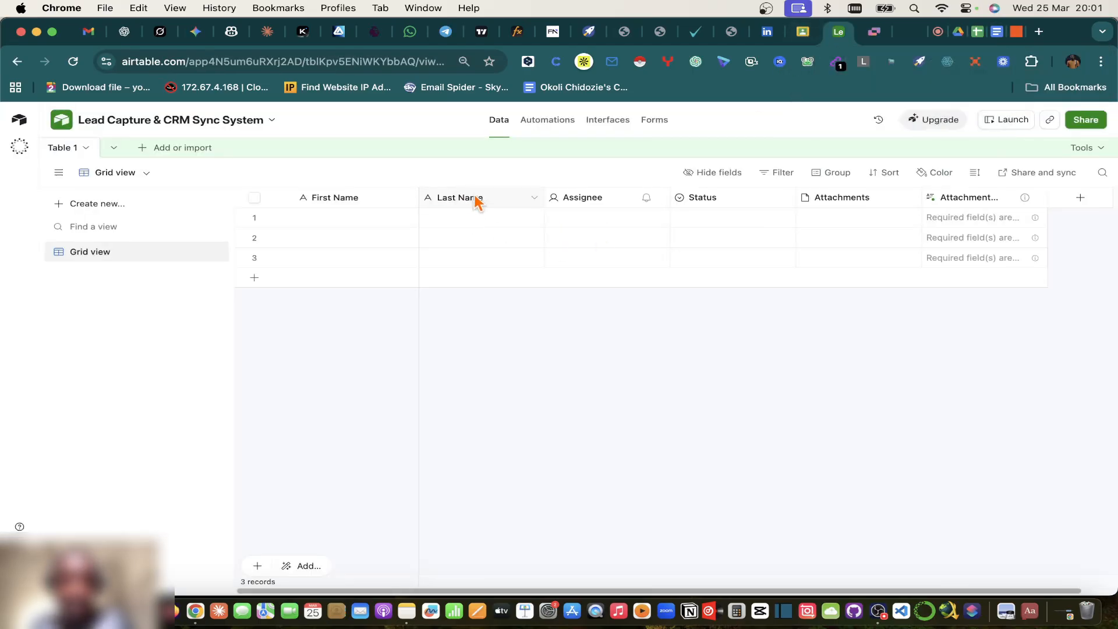
pyautogui.click(661, 199)
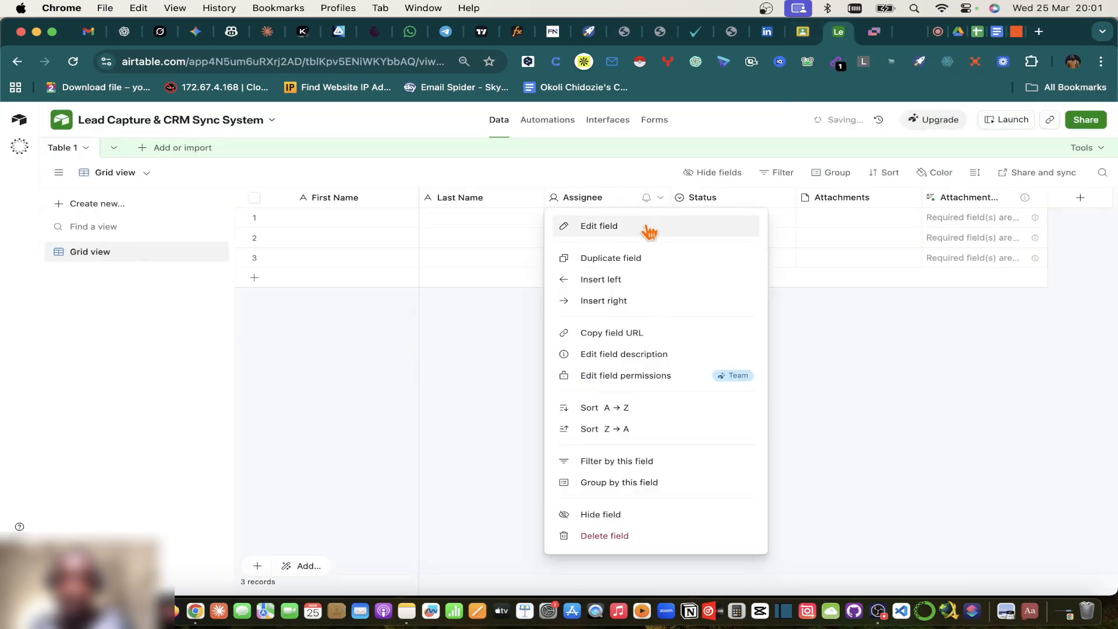
pyautogui.click(644, 225)
pyautogui.click(617, 257)
pyautogui.write('email')
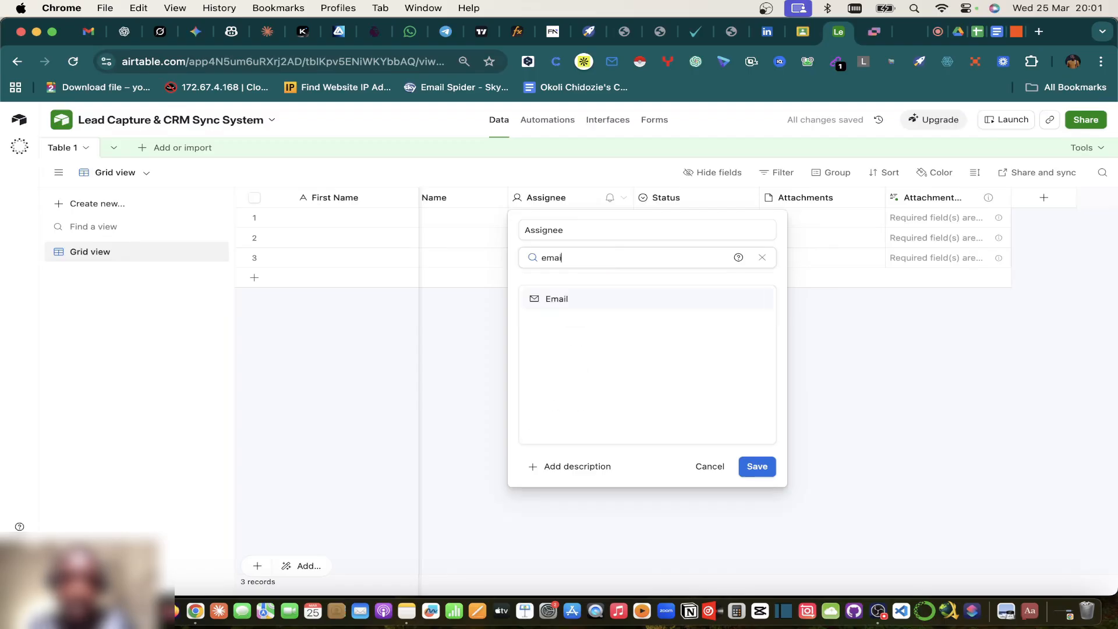
pyautogui.click(564, 302)
pyautogui.click(563, 232)
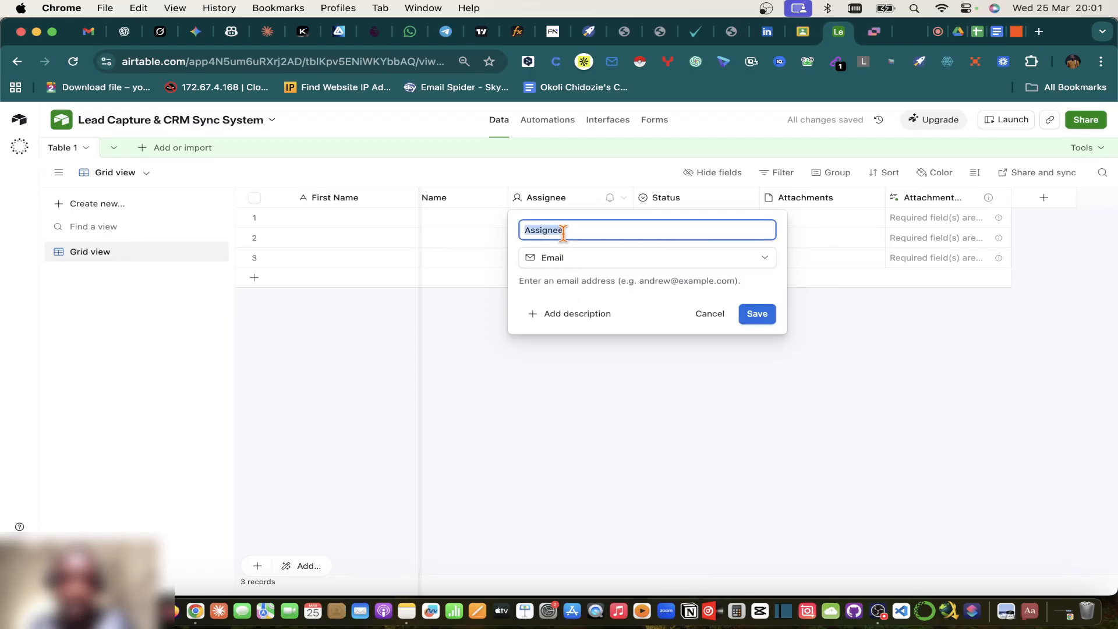
pyautogui.write('Email')
pyautogui.click(756, 313)
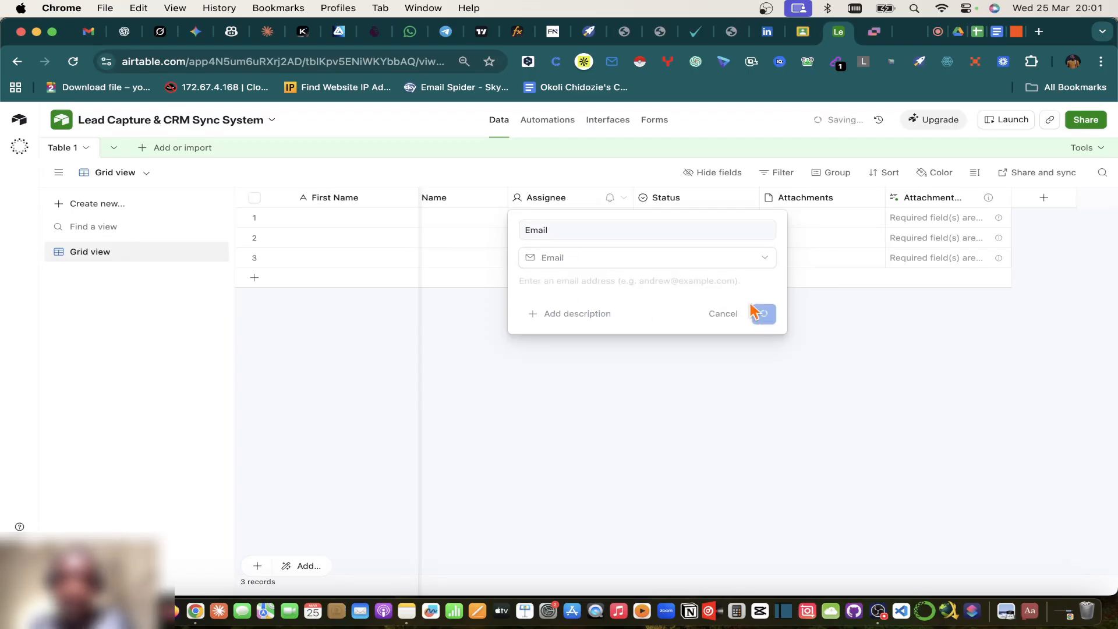
# Step: Convert the Status field to a phone number field named Phone Number
pyautogui.click(748, 198)
pyautogui.click(687, 227)
pyautogui.click(684, 257)
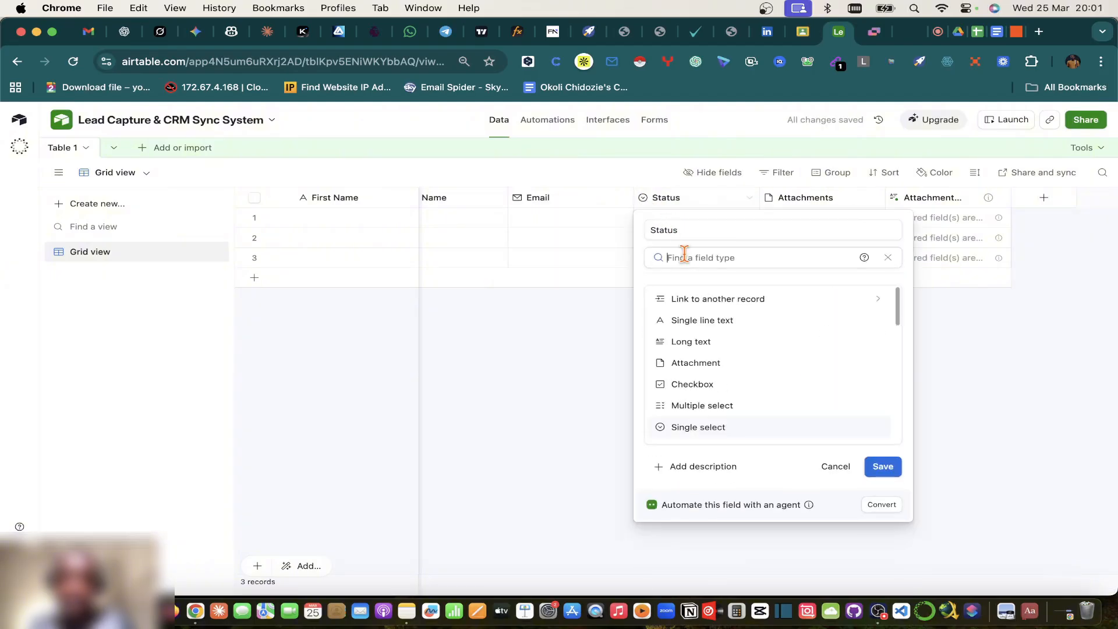
pyautogui.write('Phone')
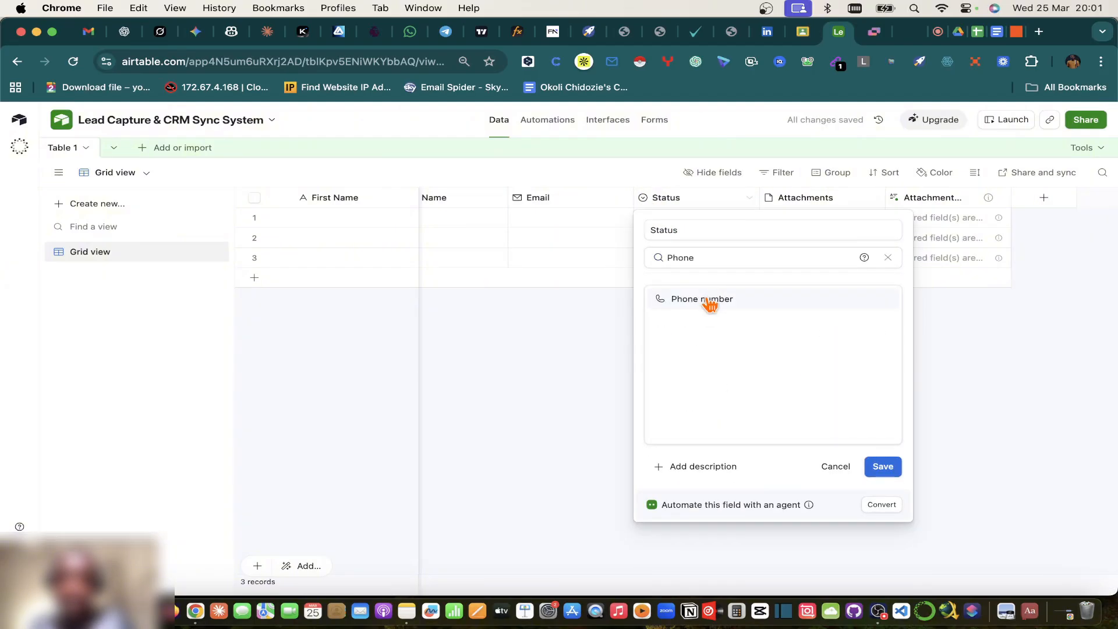
pyautogui.click(710, 300)
pyautogui.doubleClick(683, 231)
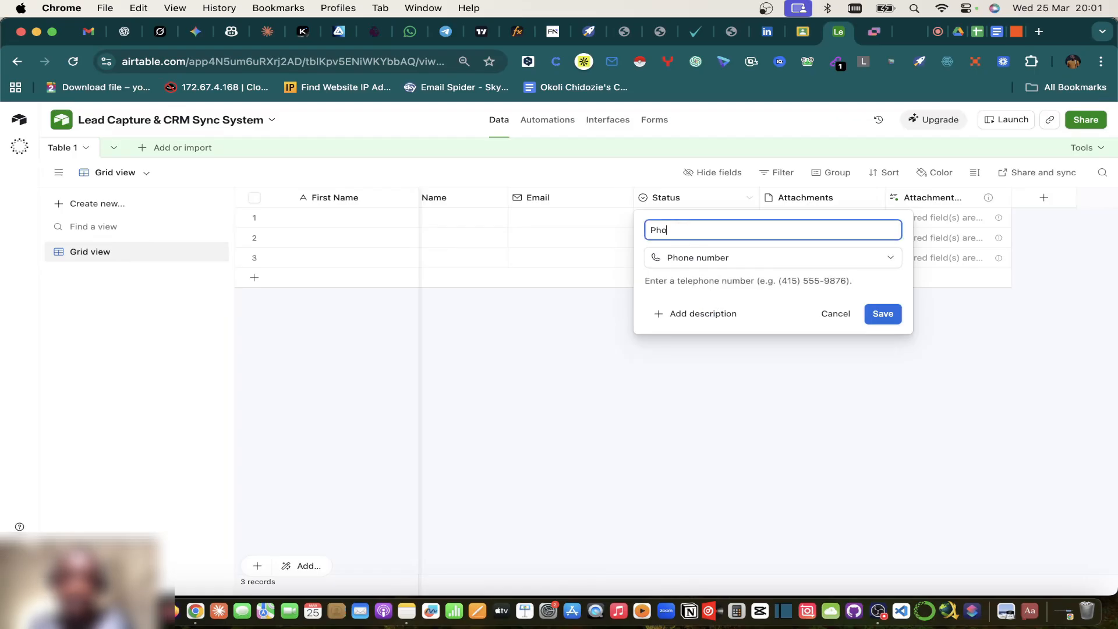
pyautogui.write('Phone Number')
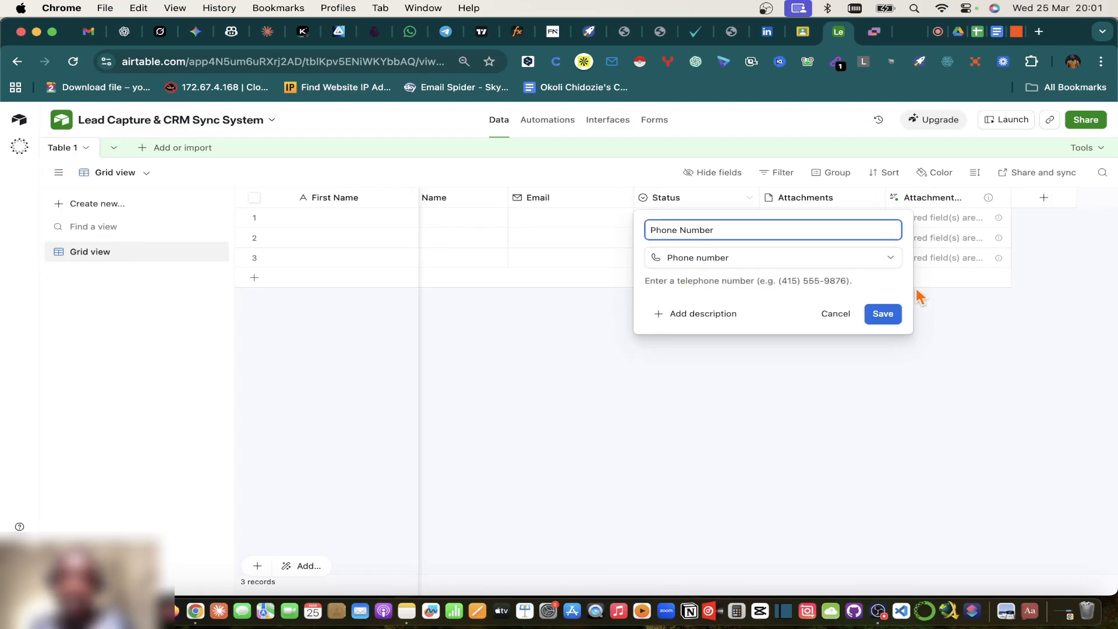
pyautogui.click(883, 313)
pyautogui.click(997, 32)
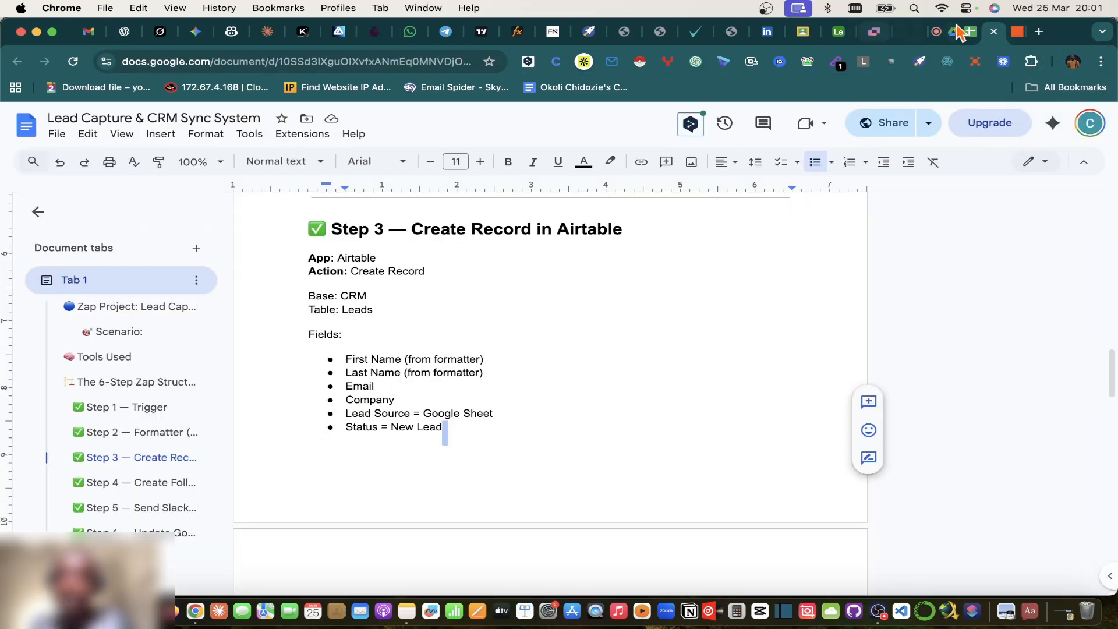
pyautogui.click(838, 32)
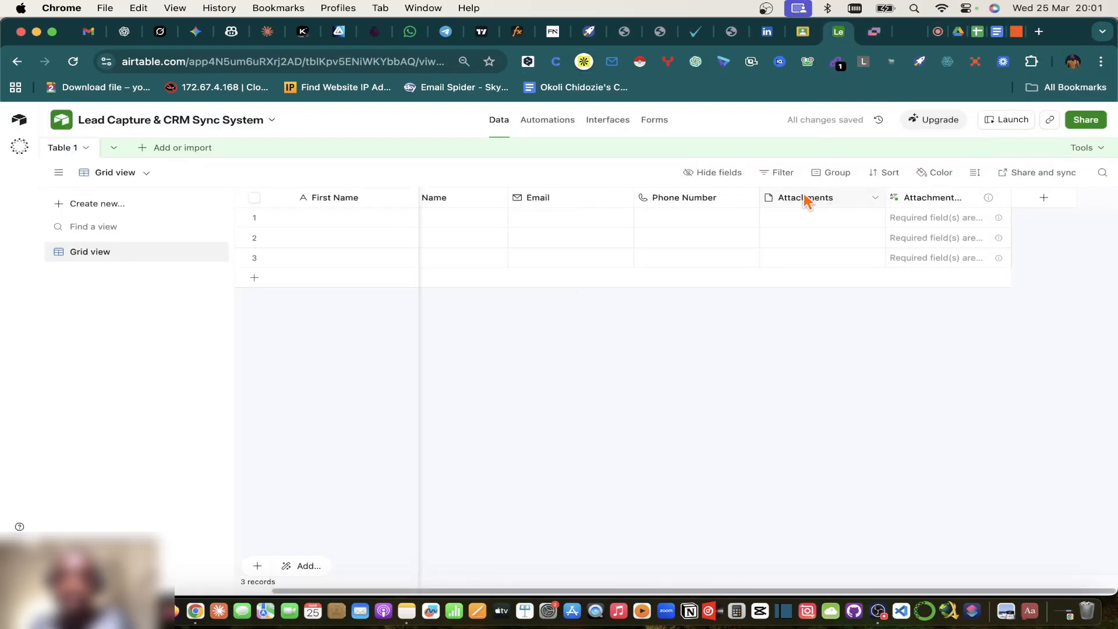
# Step: Turn Attachments into a single line text field named Company, accepting the dependency warning
pyautogui.click(870, 199)
pyautogui.click(833, 225)
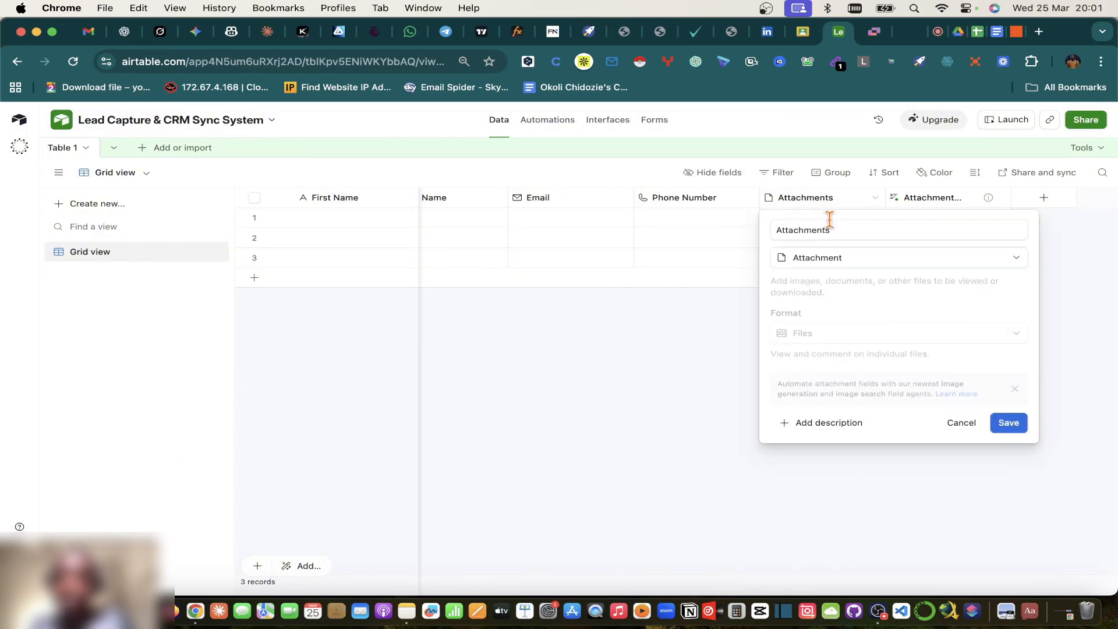
pyautogui.click(835, 259)
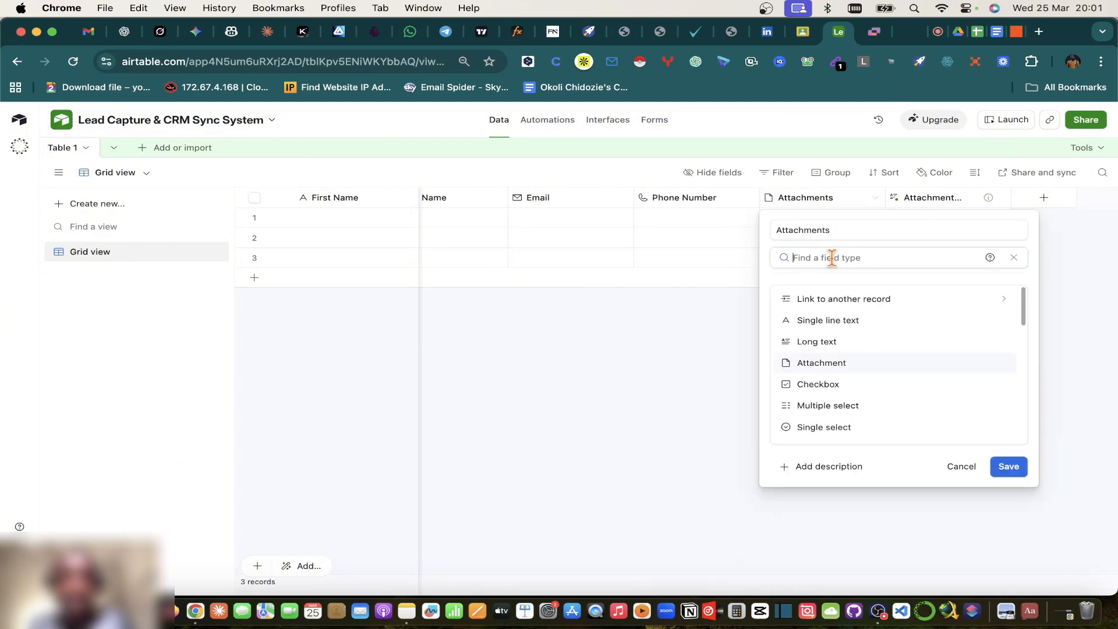
pyautogui.write('sin')
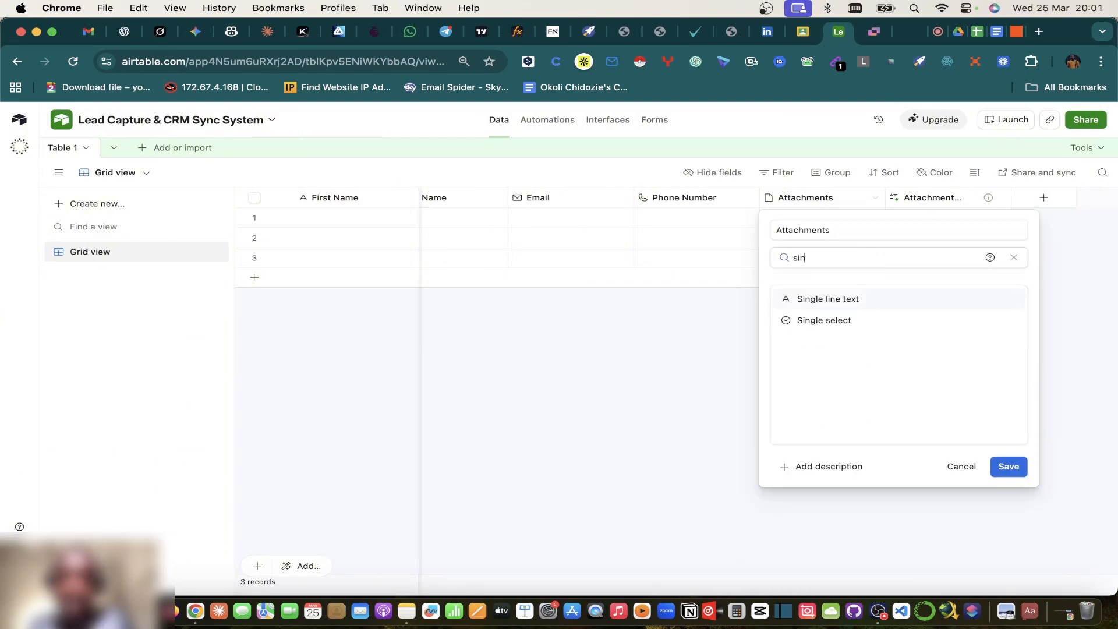
pyautogui.click(822, 297)
pyautogui.doubleClick(821, 231)
pyautogui.write('Company')
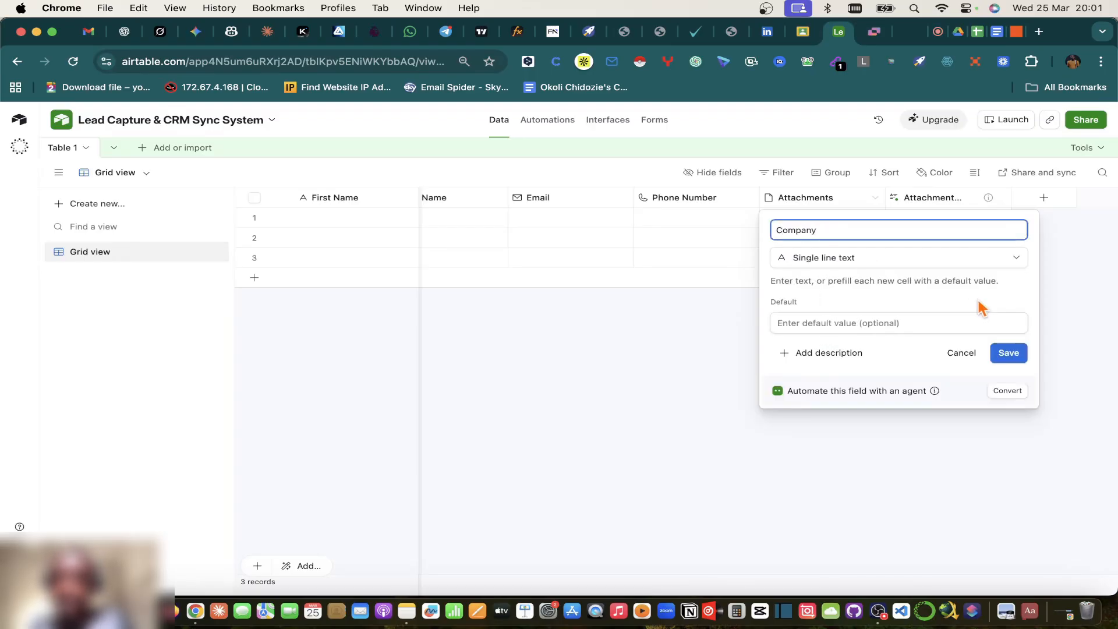
pyautogui.click(1008, 353)
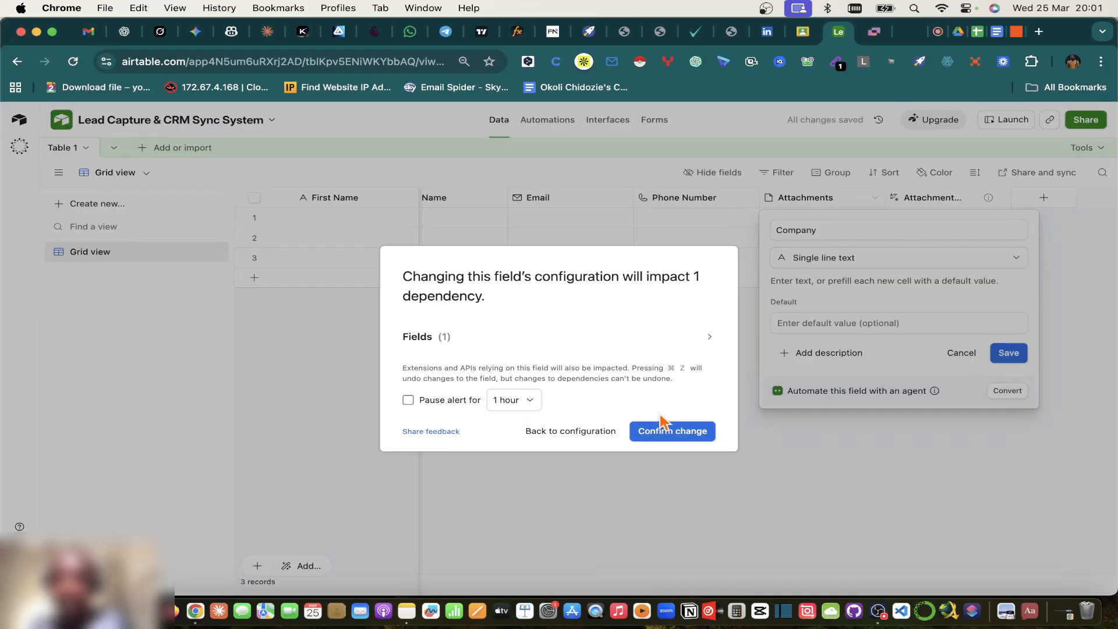
pyautogui.click(667, 432)
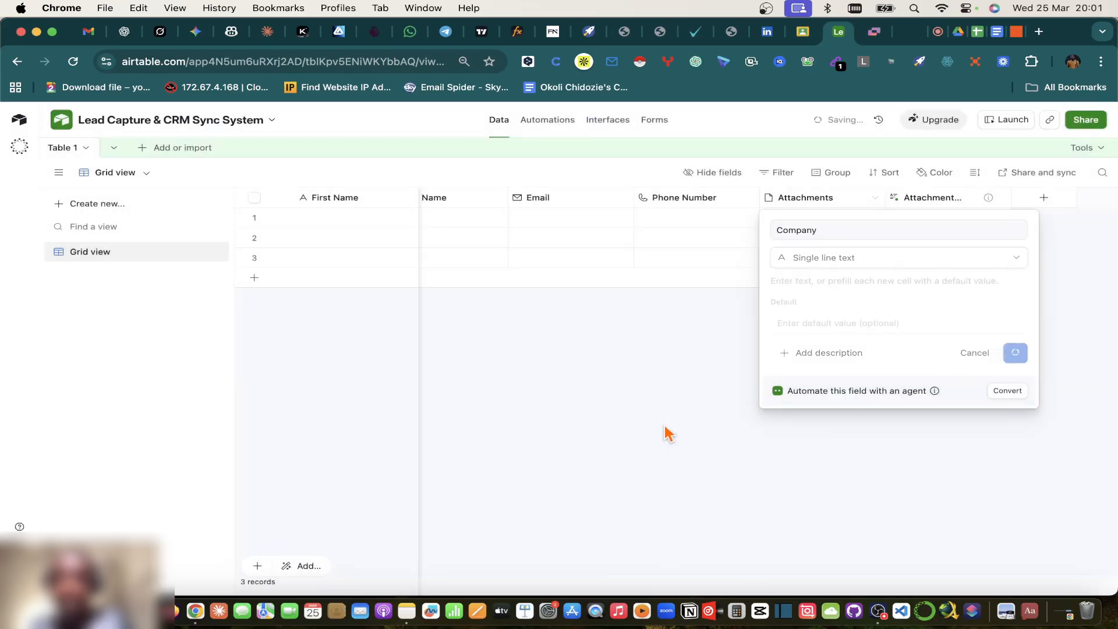
# Step: Delete the remaining attachment field from the table
pyautogui.click(1001, 197)
pyautogui.scroll(-2, 940, 449)
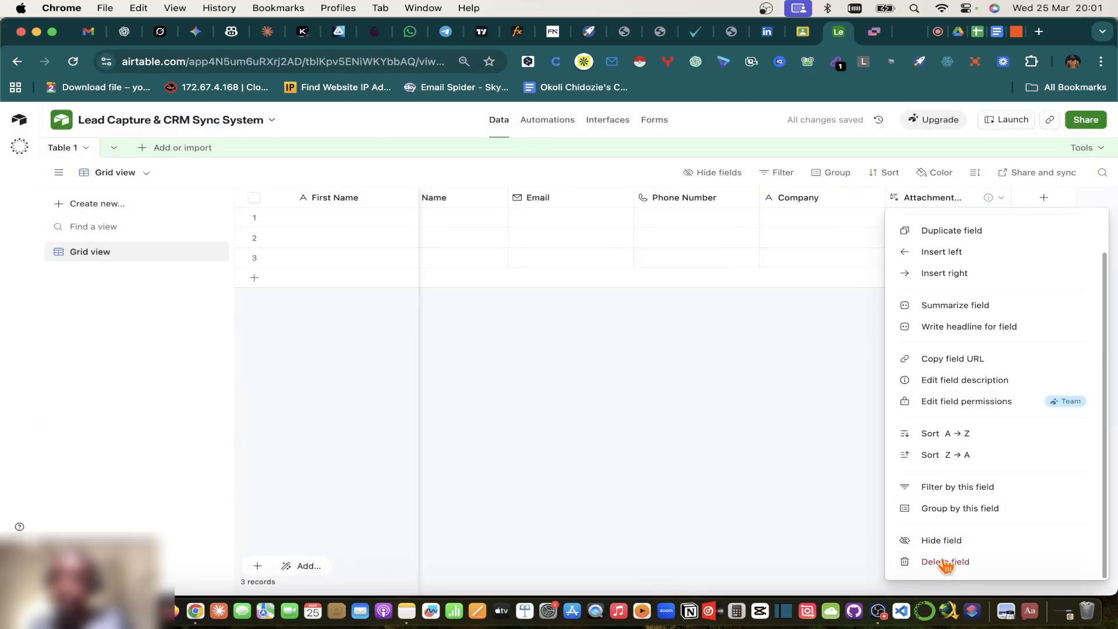
pyautogui.click(947, 561)
# Step: Add a new field and search the field types for 'Stat'
pyautogui.click(954, 197)
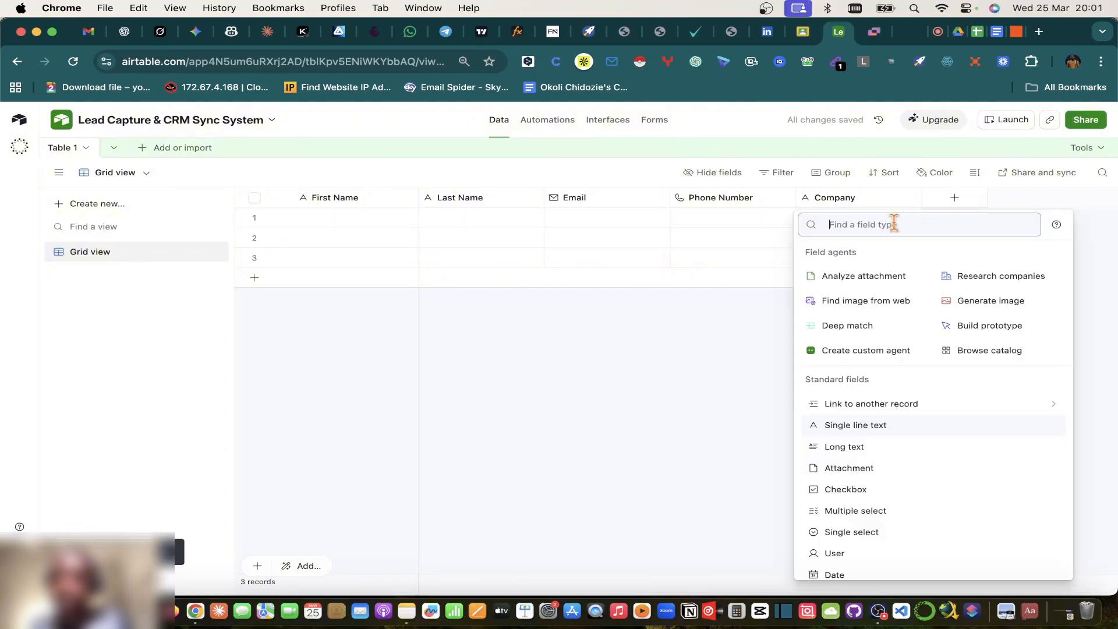
pyautogui.write('Lead So')
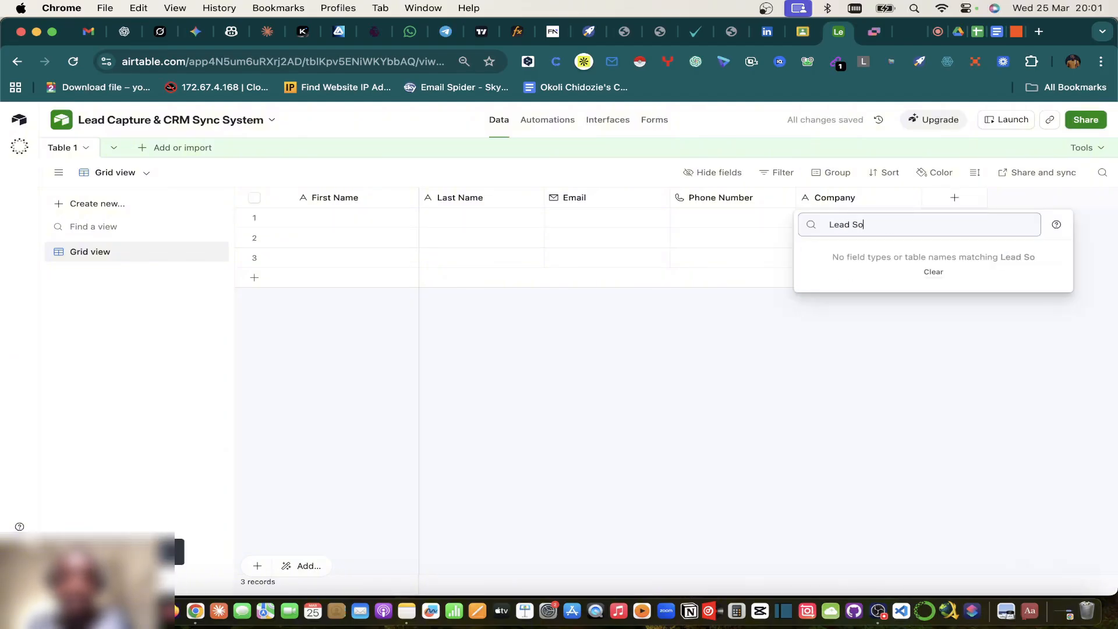
pyautogui.press('BackSpace')
pyautogui.press('super+a')
pyautogui.write('Stat')
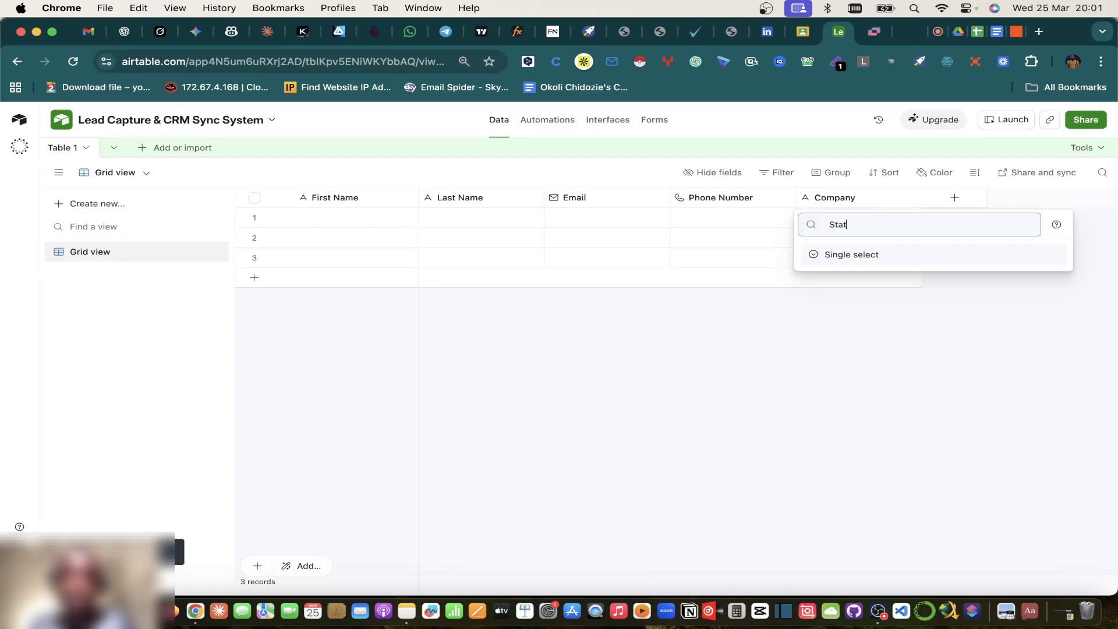
# Step: After checking the notes and sheet, choose Single select as the new field's type
pyautogui.click(996, 31)
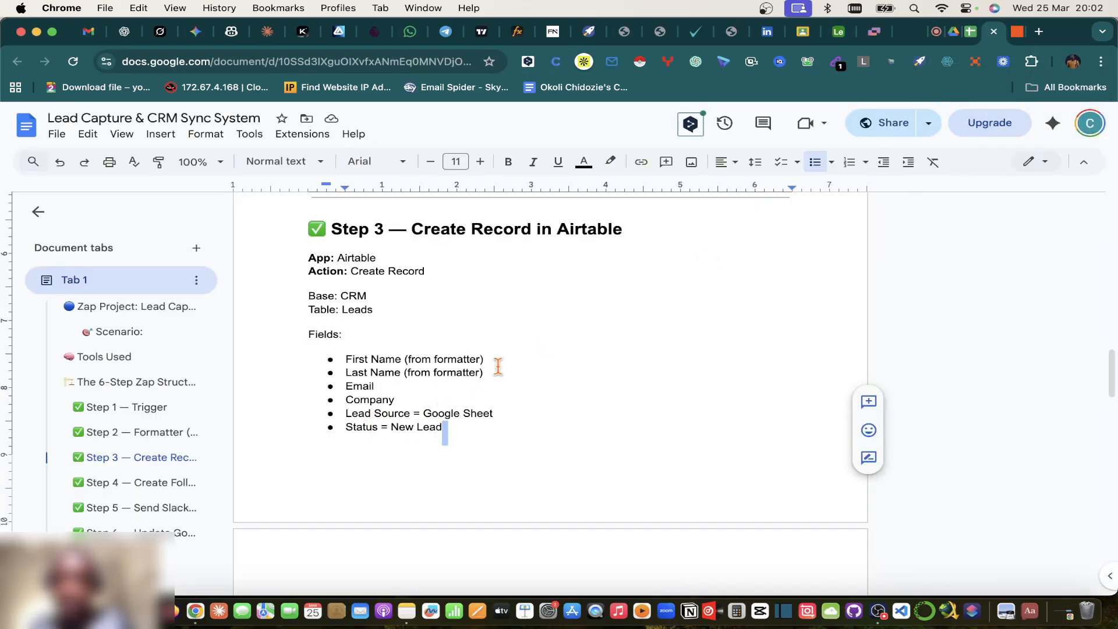
pyautogui.click(839, 32)
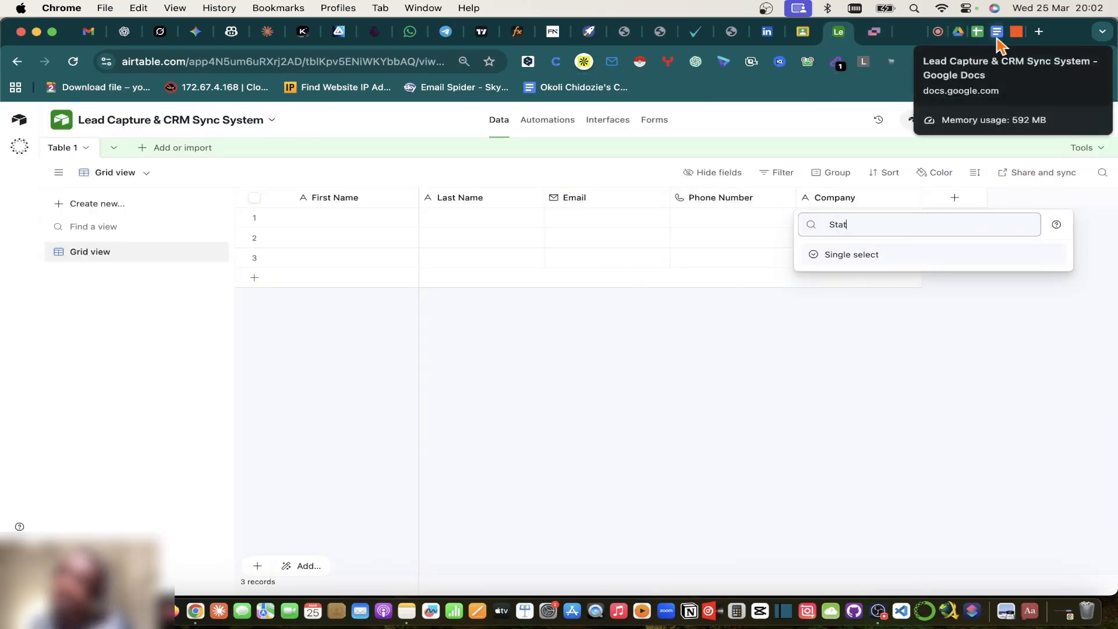
pyautogui.click(977, 34)
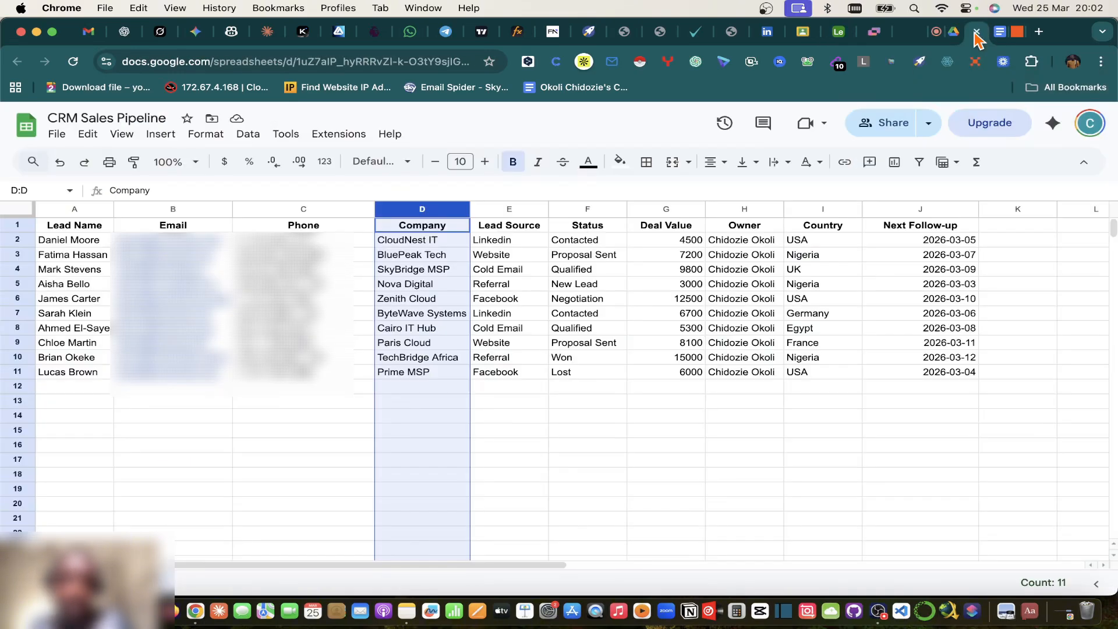
pyautogui.click(844, 36)
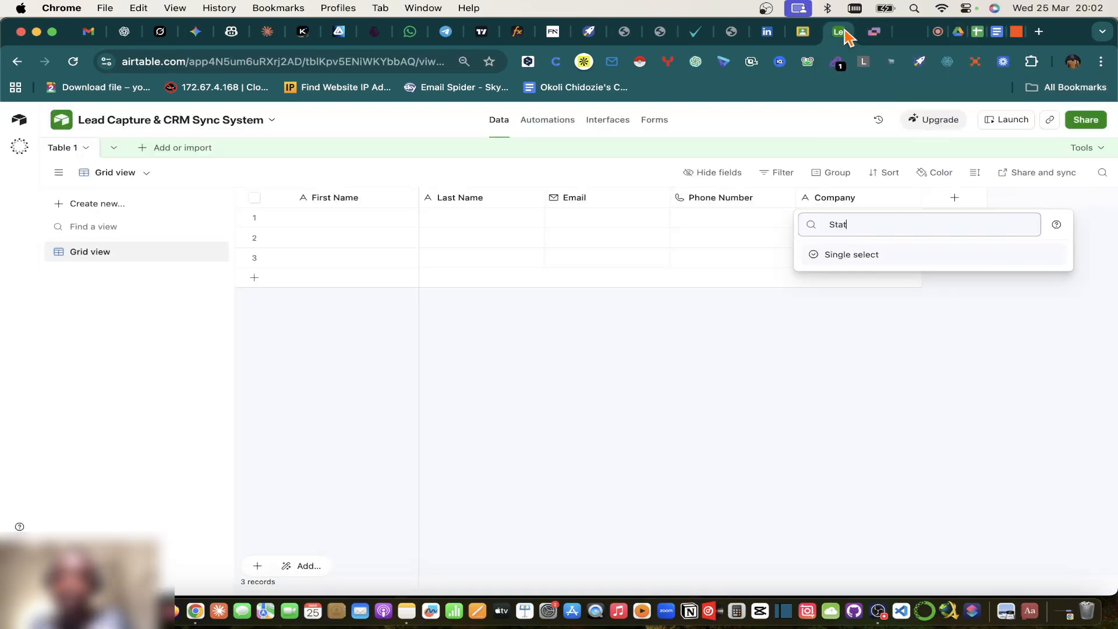
pyautogui.doubleClick(862, 225)
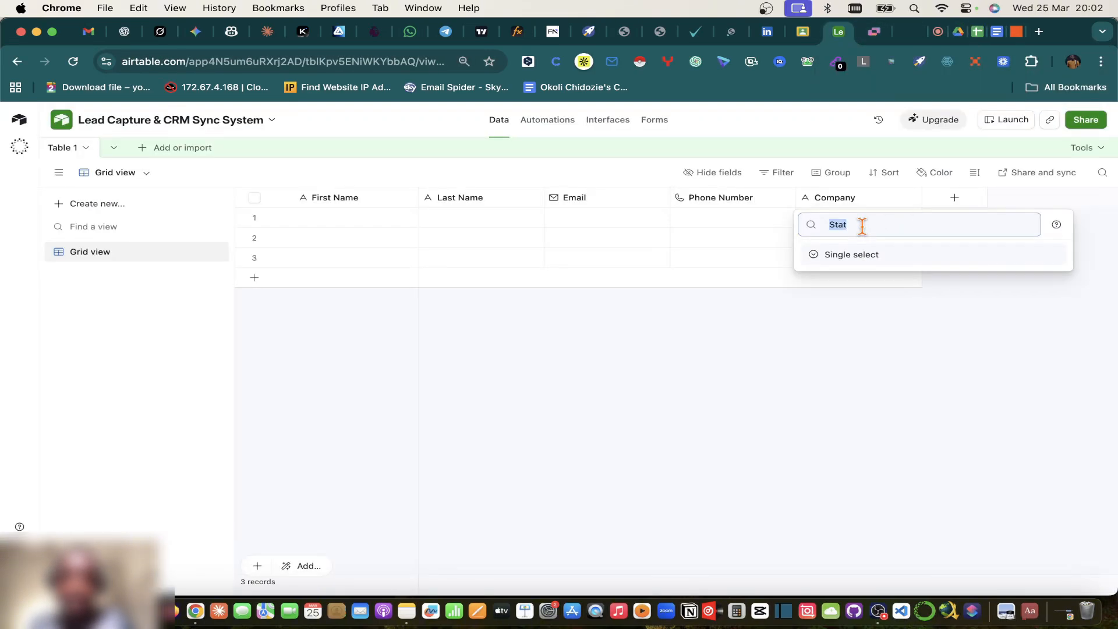
pyautogui.click(867, 253)
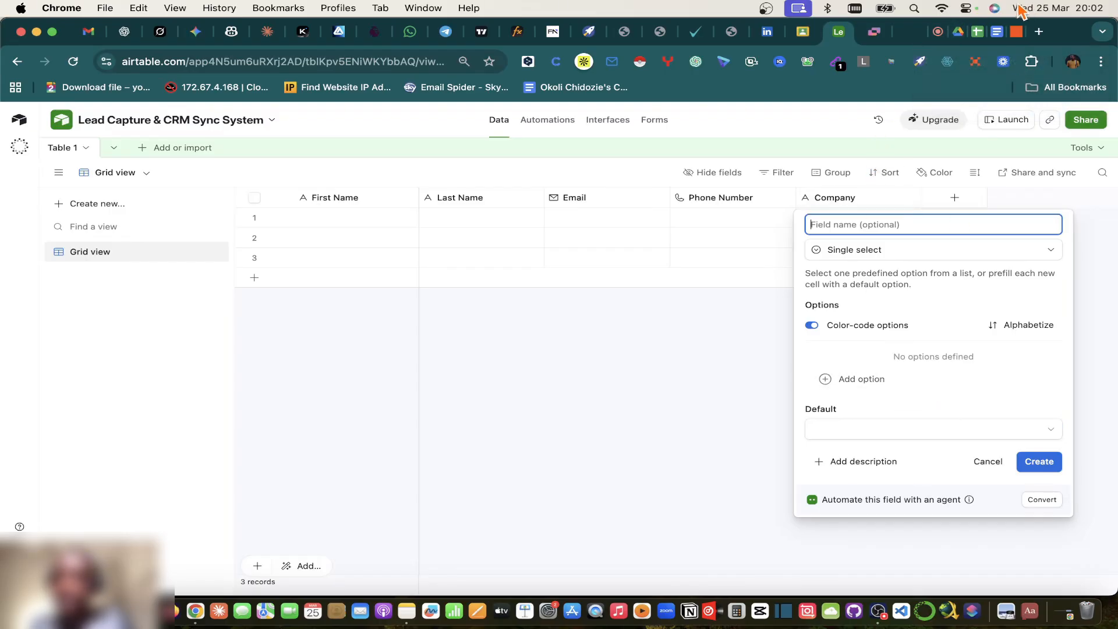
pyautogui.click(997, 32)
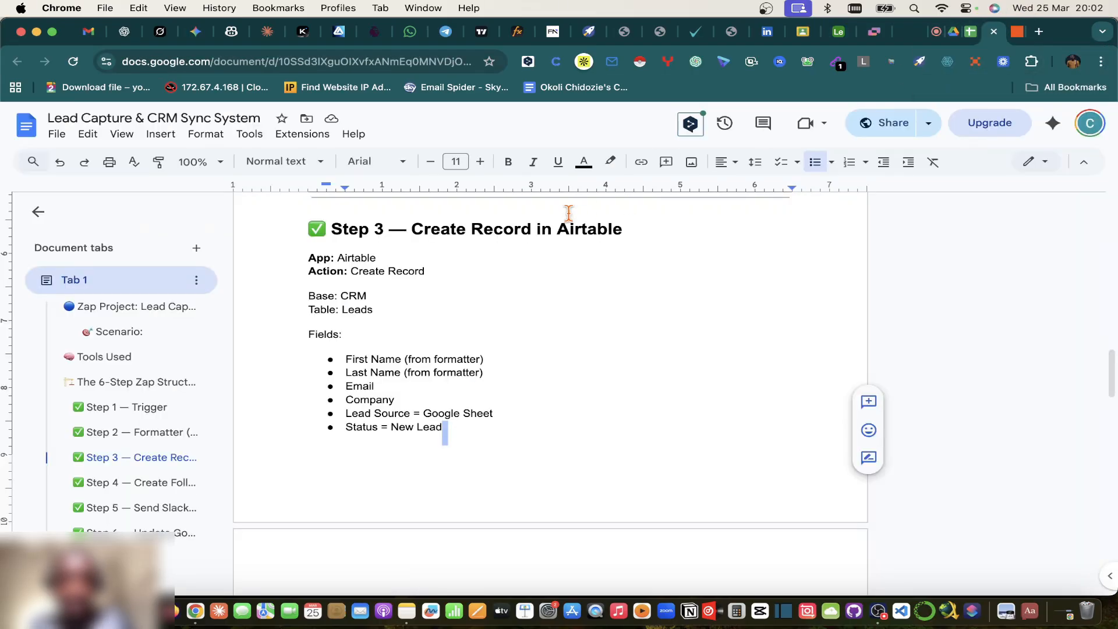
# Step: Select Lead Source cells E2:E6, Linkedin through Facebook, and copy them
pyautogui.click(970, 32)
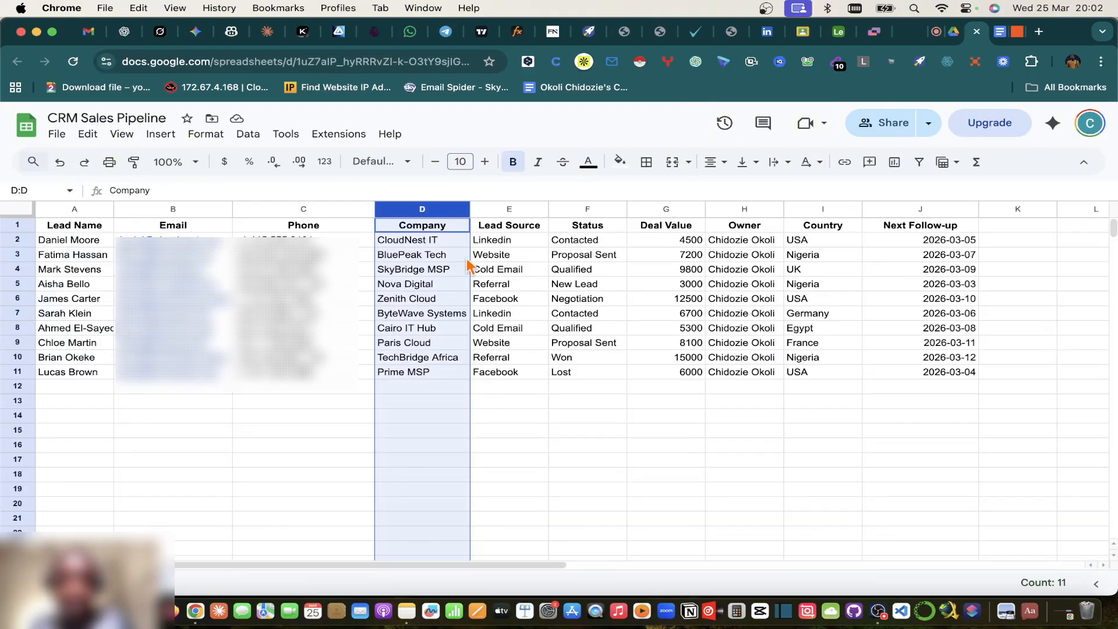
pyautogui.click(505, 244)
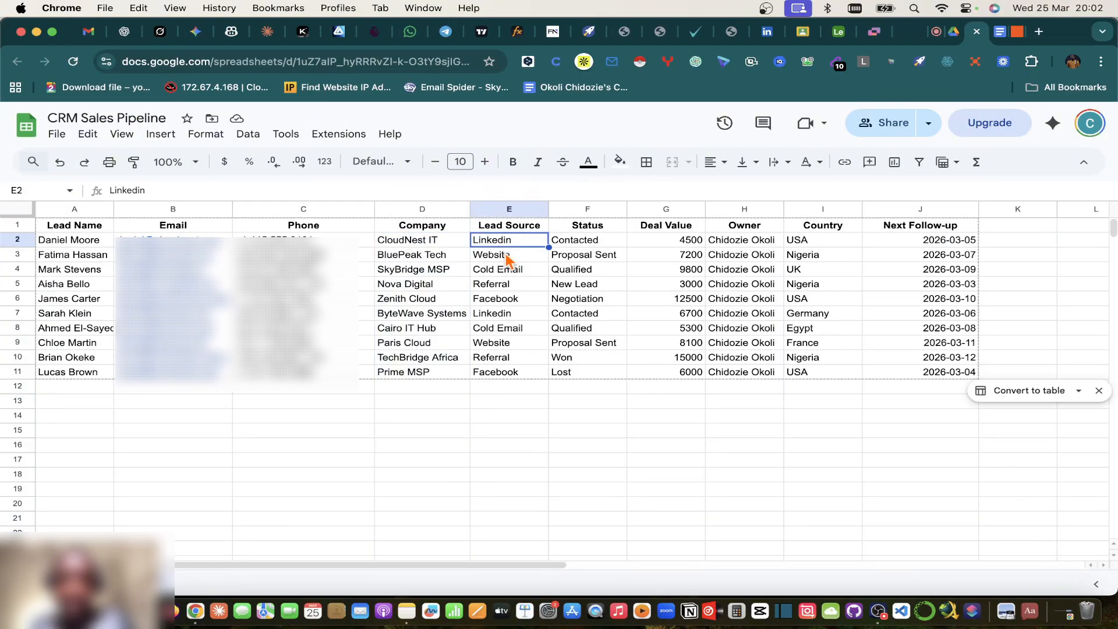
pyautogui.click(506, 260)
pyautogui.press('Up')
pyautogui.press('Up')
pyautogui.click(500, 240)
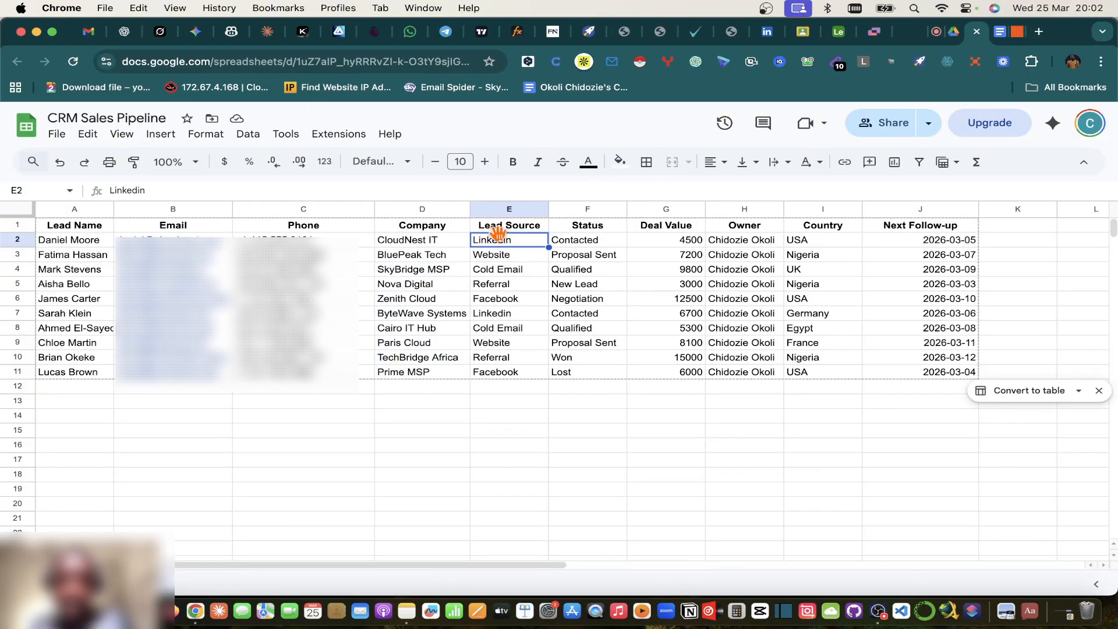
pyautogui.keyDown('shift'); pyautogui.click(500, 260); pyautogui.keyUp('shift')
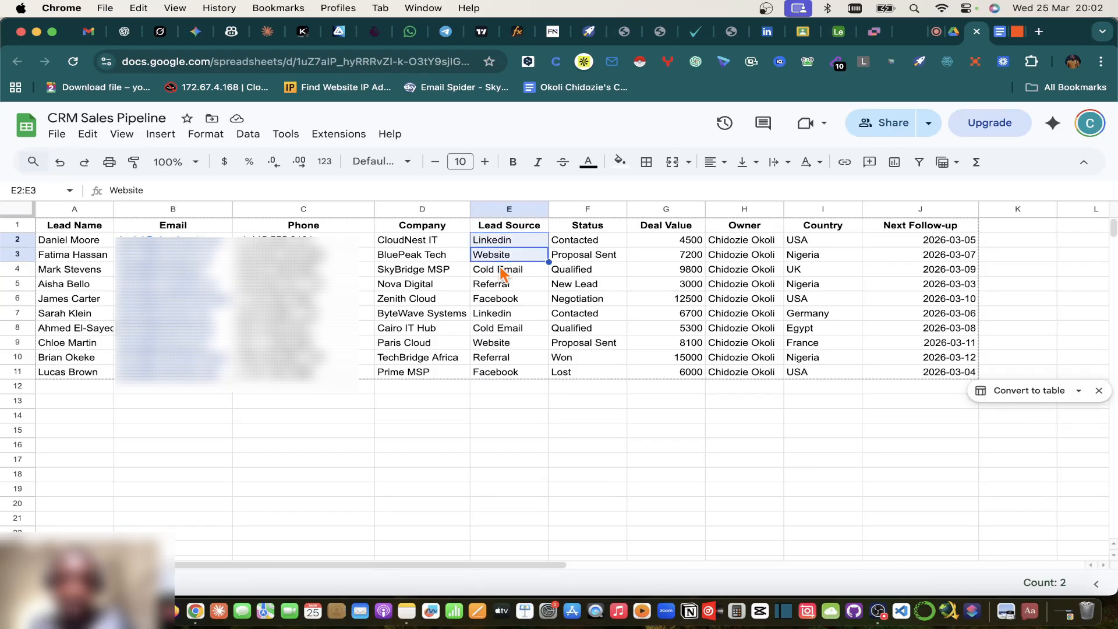
pyautogui.keyDown('shift'); pyautogui.click(500, 274); pyautogui.keyUp('shift')
pyautogui.keyDown('shift'); pyautogui.click(497, 286); pyautogui.keyUp('shift')
pyautogui.keyDown('shift'); pyautogui.click(511, 299); pyautogui.keyUp('shift')
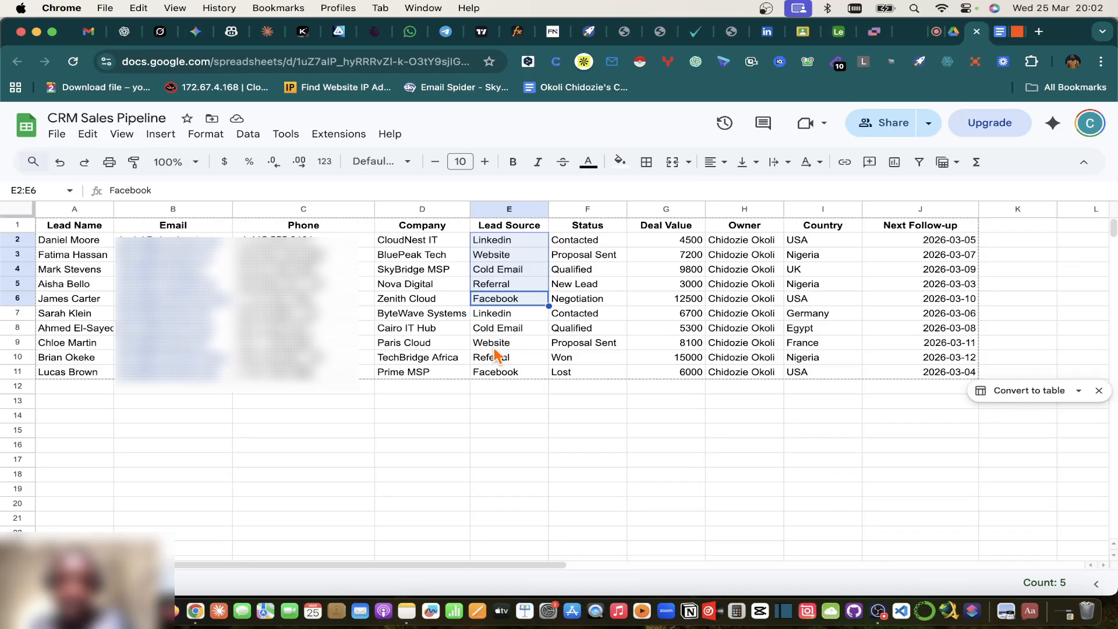
pyautogui.press('super+c')
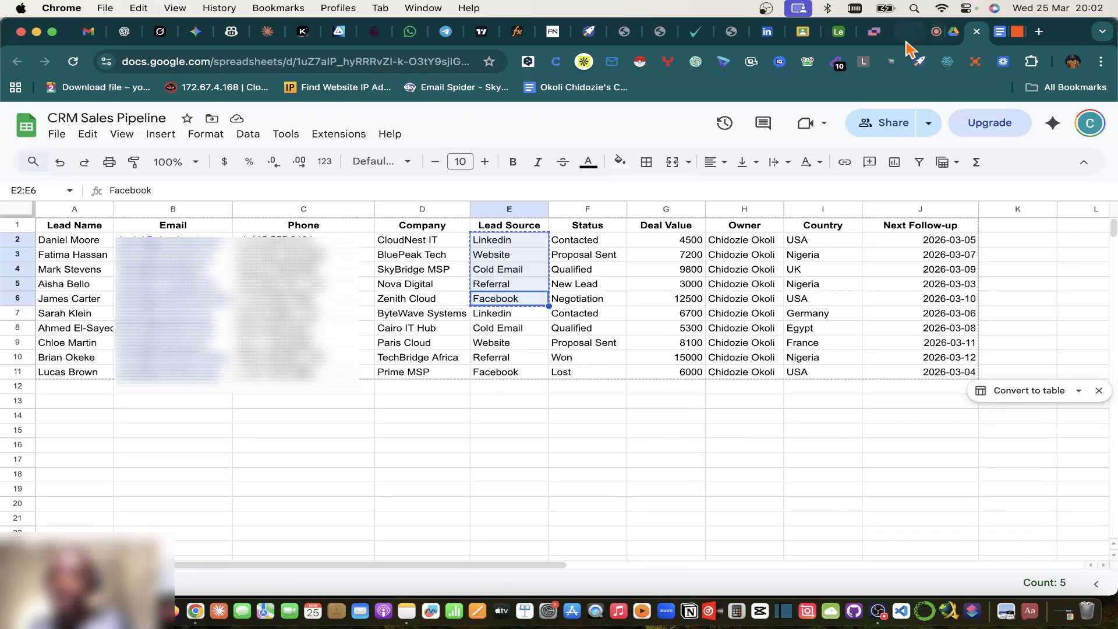
# Step: Create the single select field with a LinkedIn option, copying Website through Facebook
pyautogui.click(839, 31)
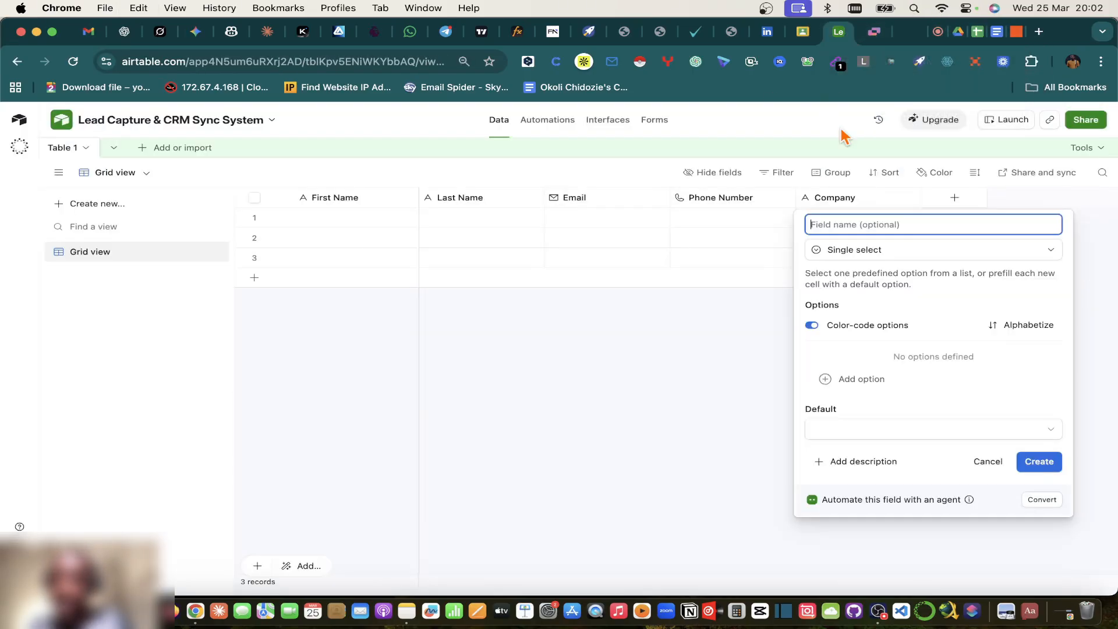
pyautogui.click(867, 381)
pyautogui.click(974, 31)
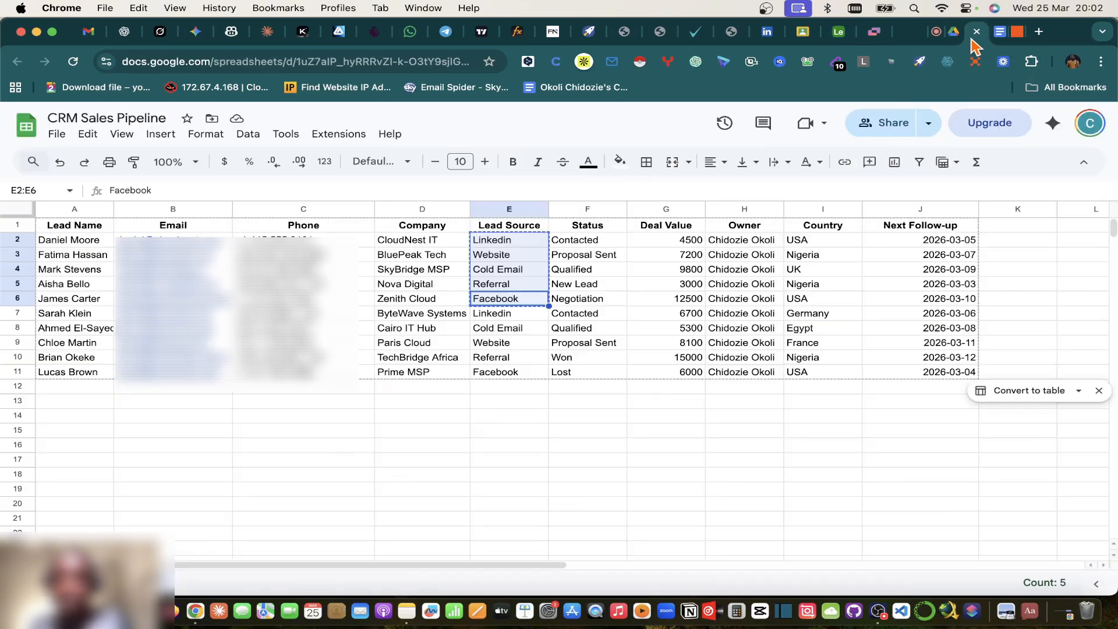
pyautogui.keyDown('super'); pyautogui.click(506, 241); pyautogui.keyUp('super')
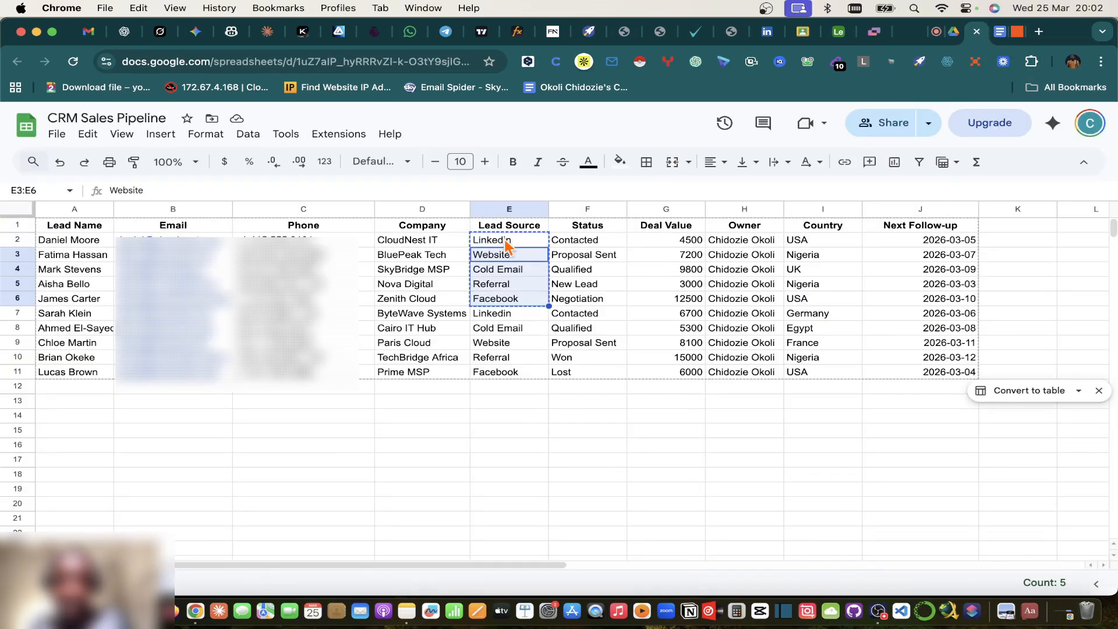
pyautogui.press('super+c')
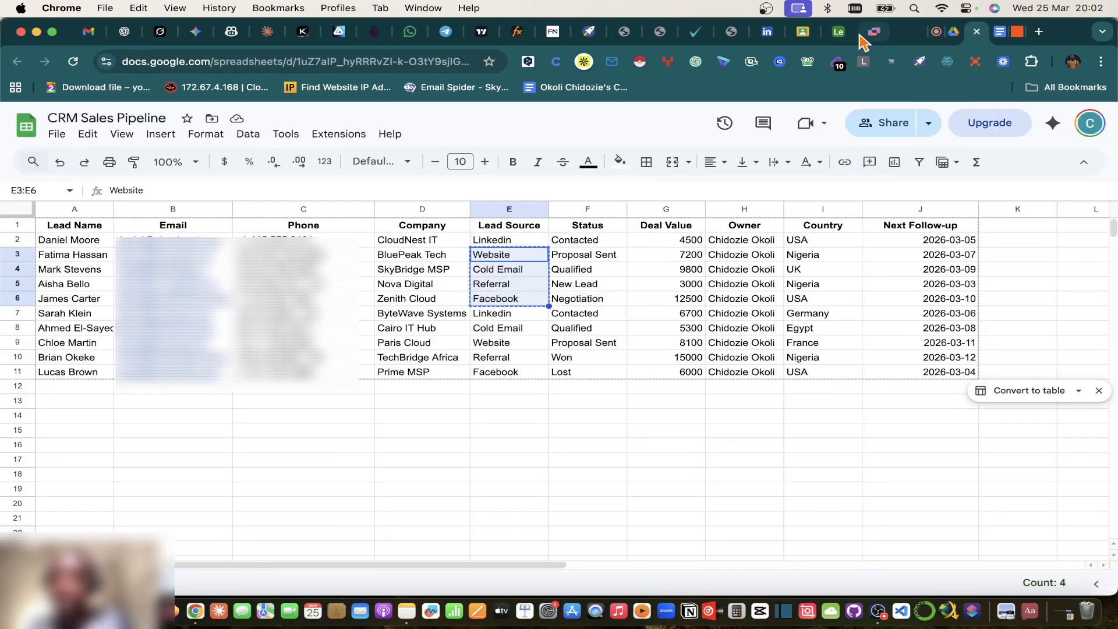
pyautogui.click(839, 31)
pyautogui.write('Lin')
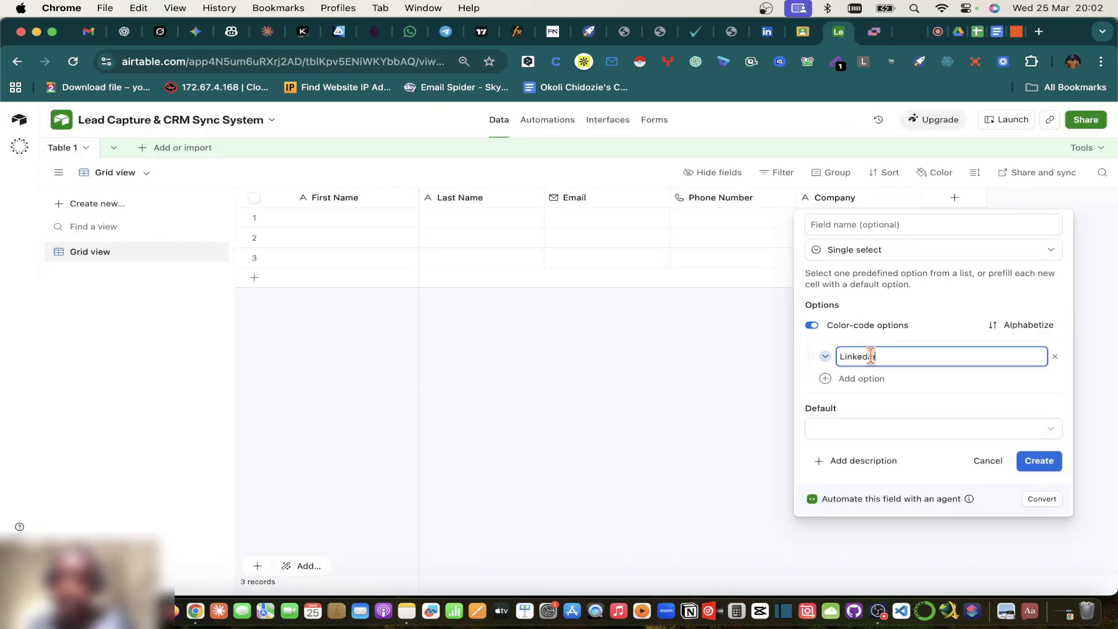
pyautogui.write('kedIn')
pyautogui.click(1038, 460)
# Step: Paste the lead sources into the Select column, undoing a mistaken paste into Company
pyautogui.click(845, 229)
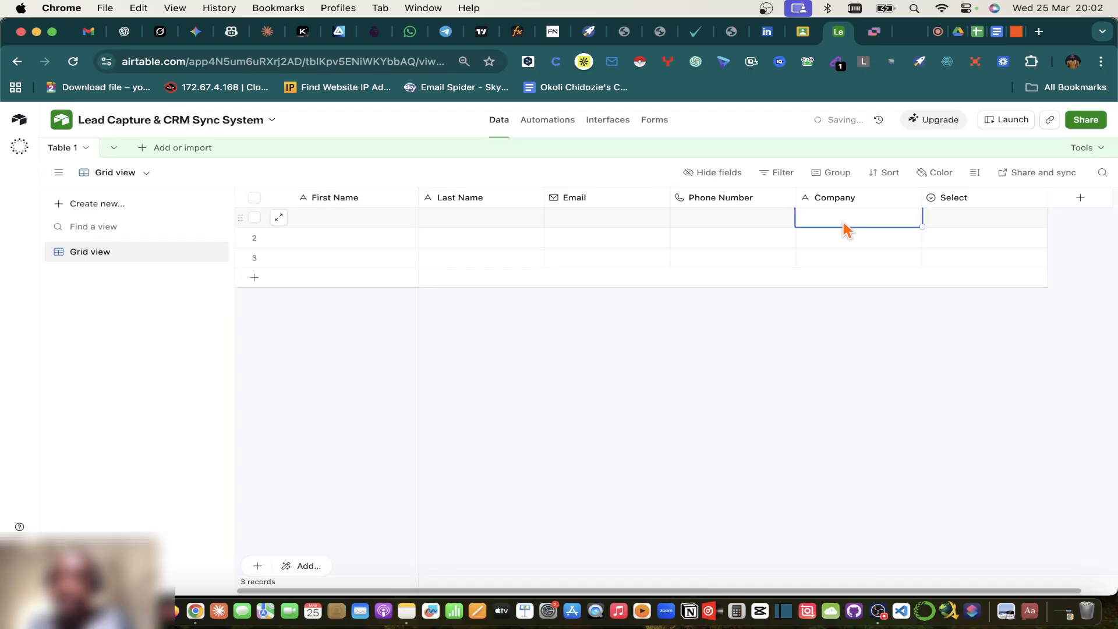
pyautogui.press('super+v')
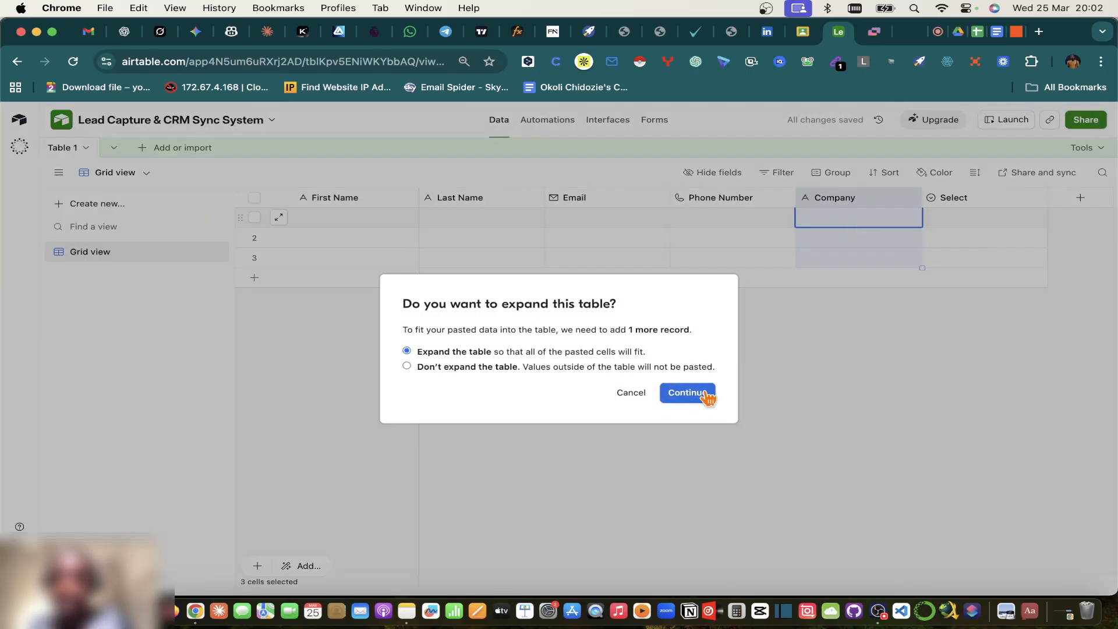
pyautogui.click(687, 392)
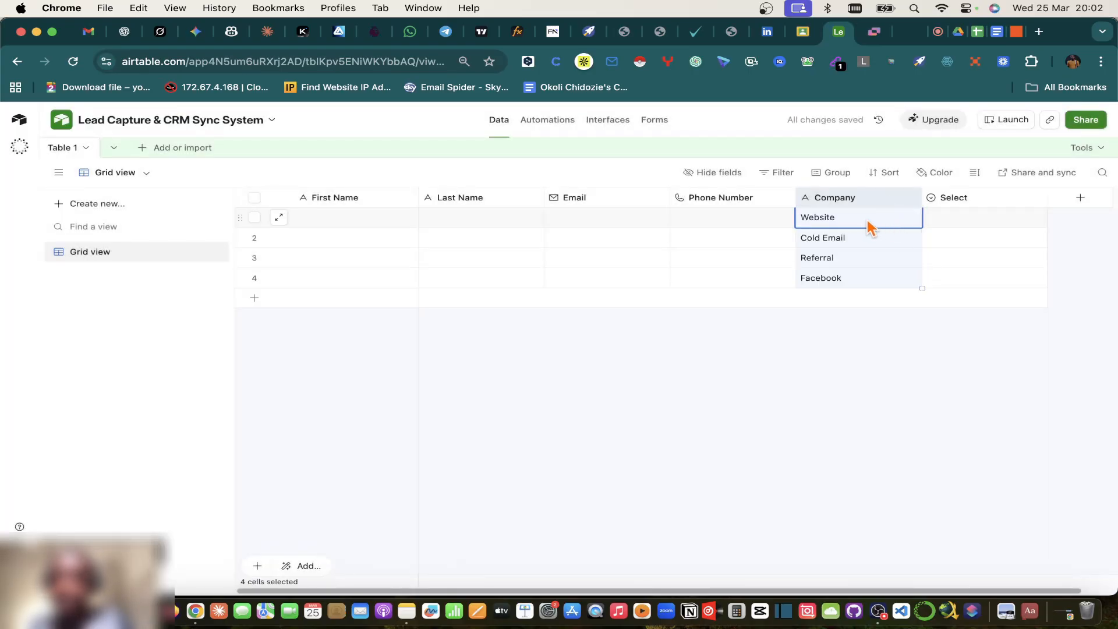
pyautogui.press('super+z')
pyautogui.click(949, 226)
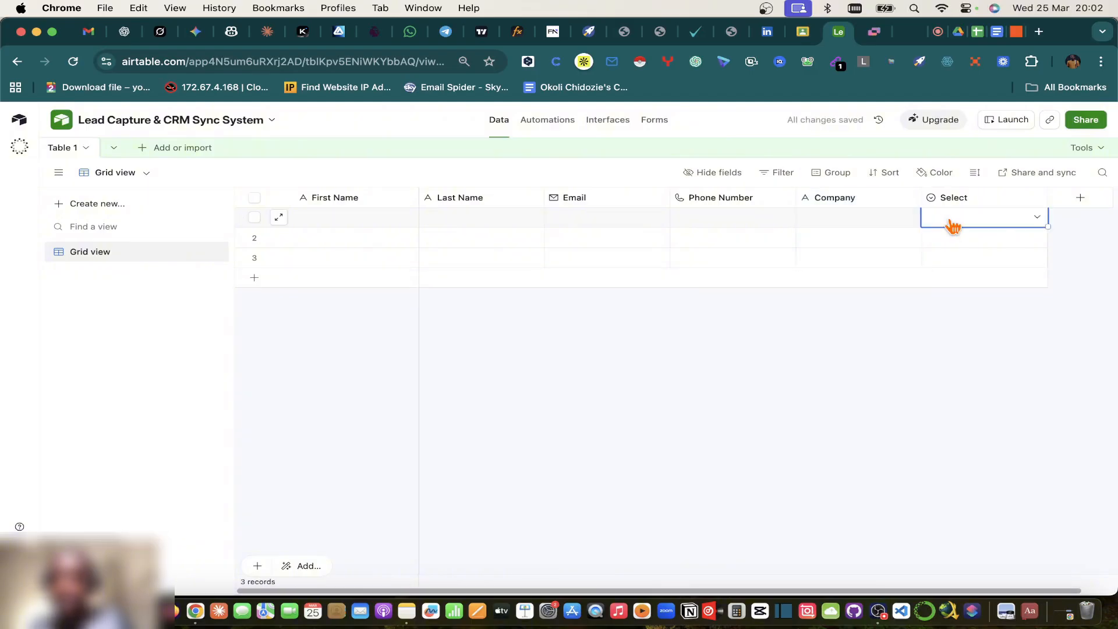
pyautogui.press('super+v')
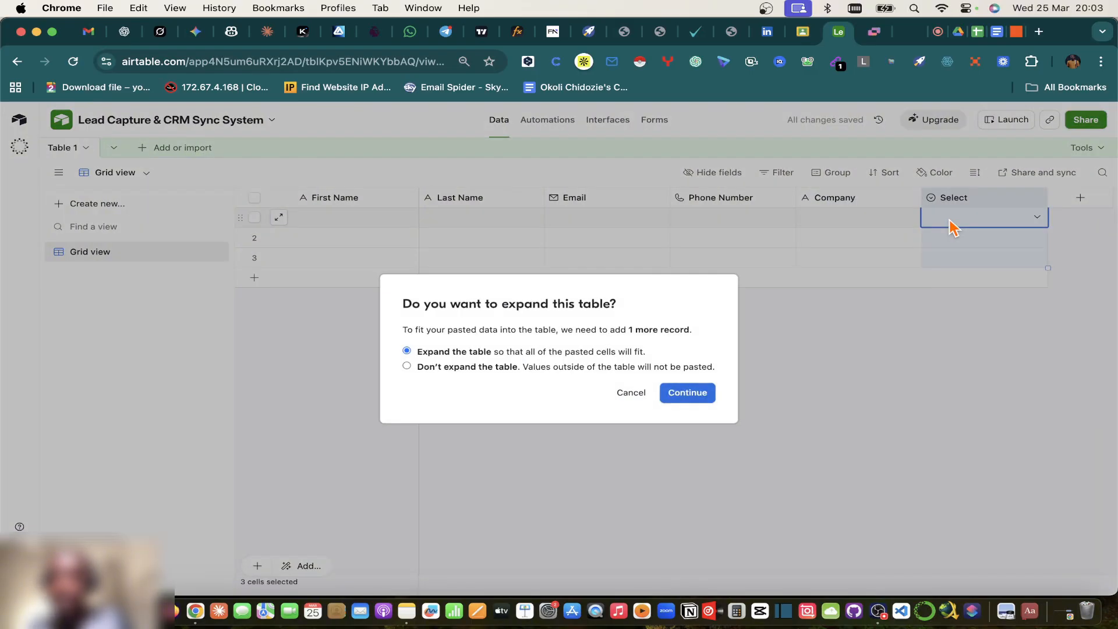
pyautogui.click(688, 394)
# Step: Clear the pasted cells and review the Select field's five lead source options
pyautogui.click(1028, 236)
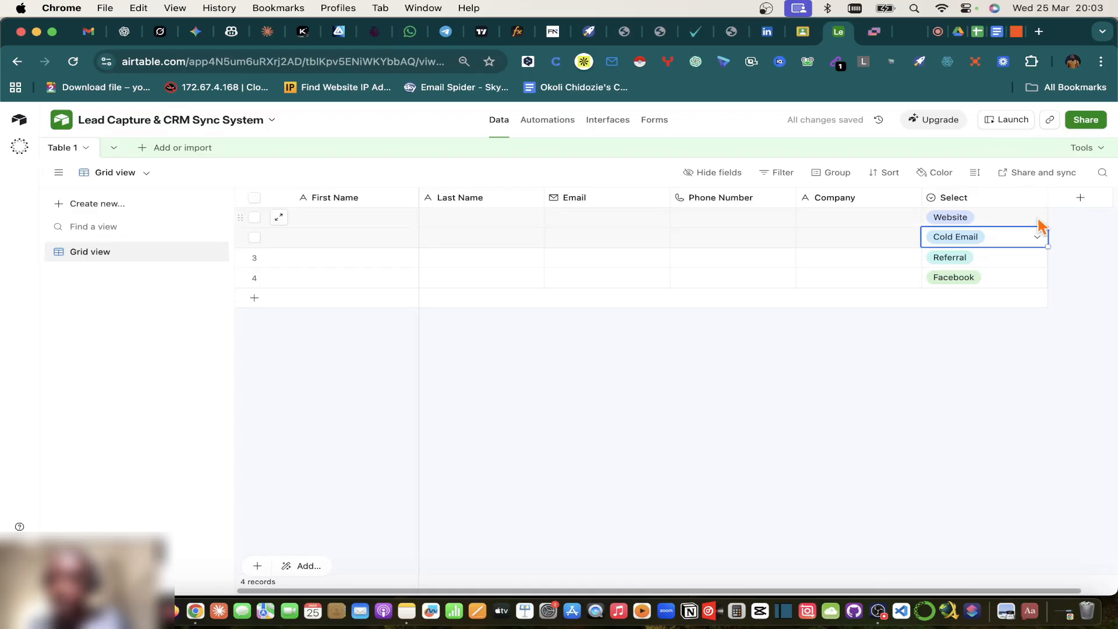
pyautogui.click(1039, 221)
pyautogui.press('Escape')
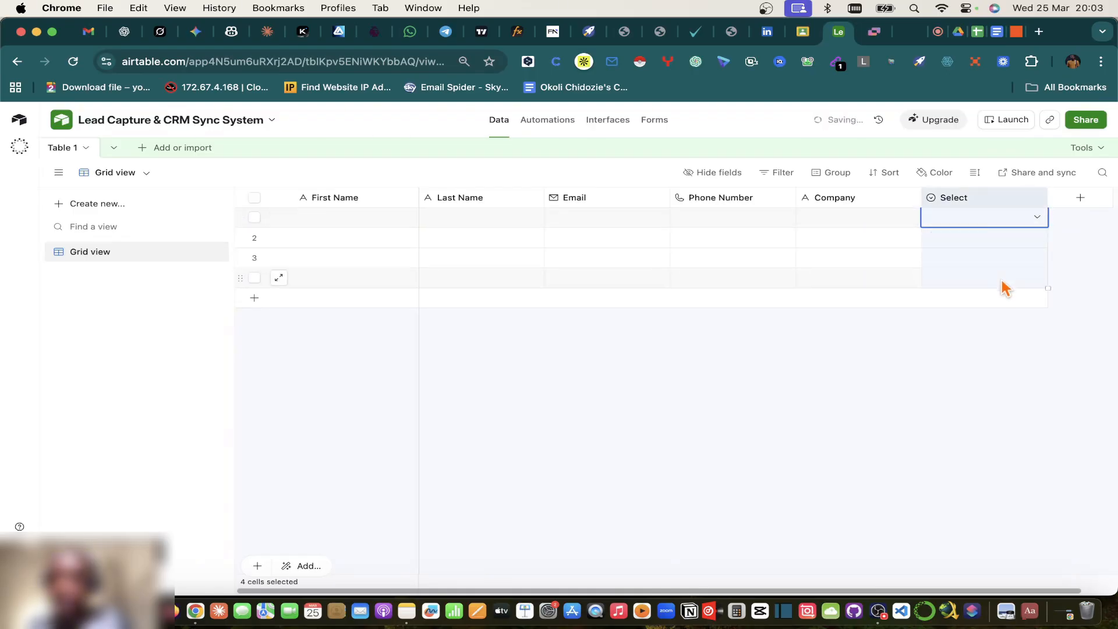
pyautogui.click(1038, 200)
pyautogui.click(879, 226)
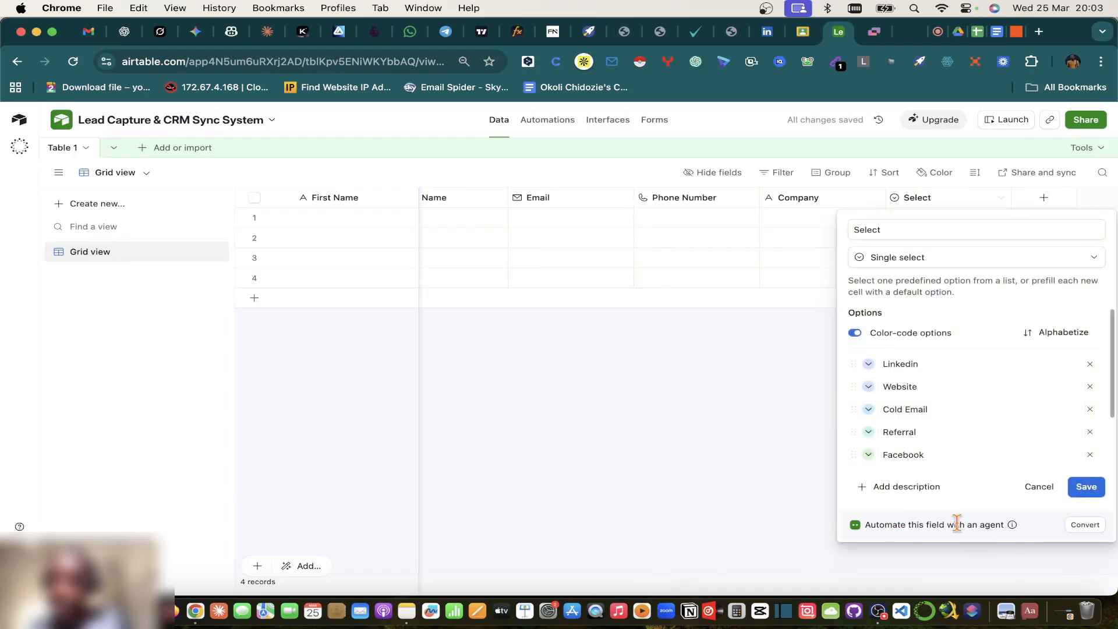
pyautogui.click(1039, 487)
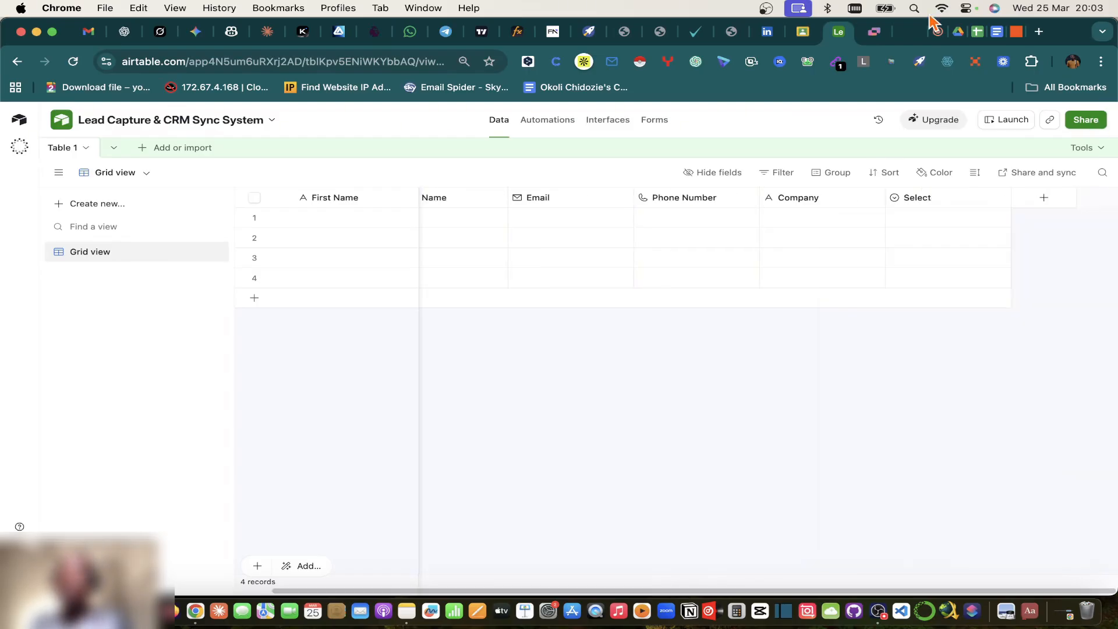
# Step: Review the project notes and the CRM Sales Pipeline leads, then return to the Lead Capture & CRM Sync System base
pyautogui.click(995, 31)
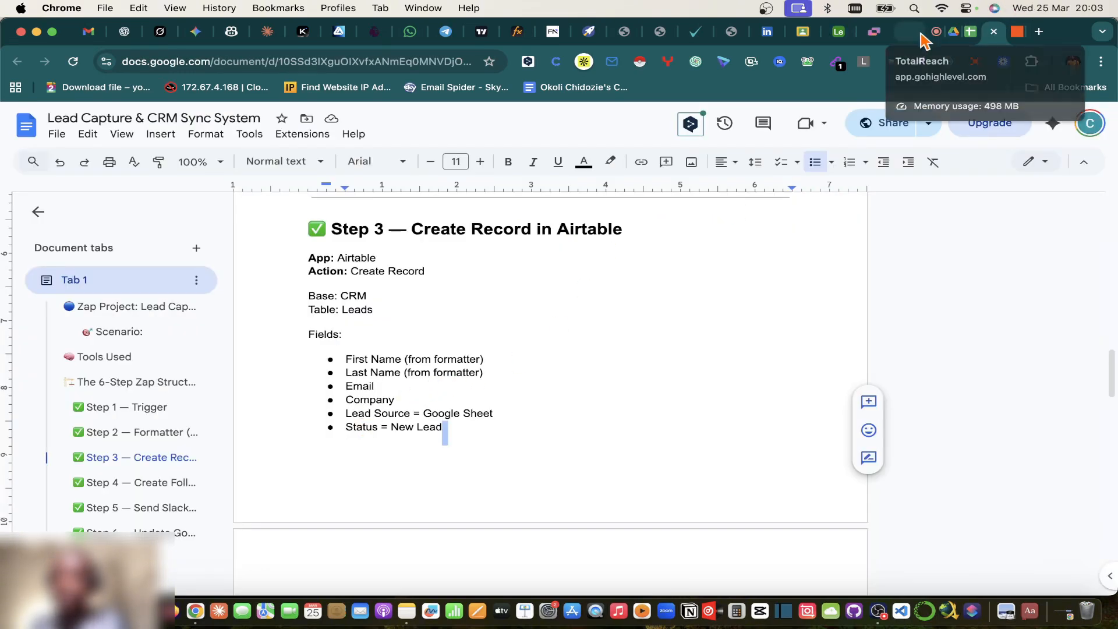
pyautogui.click(969, 36)
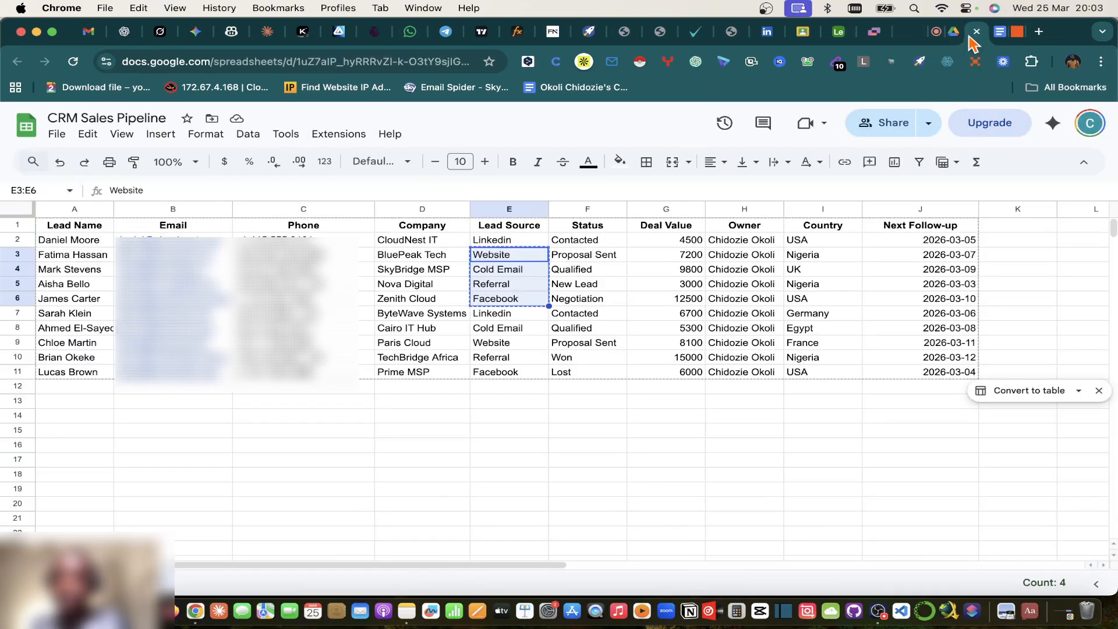
pyautogui.click(844, 32)
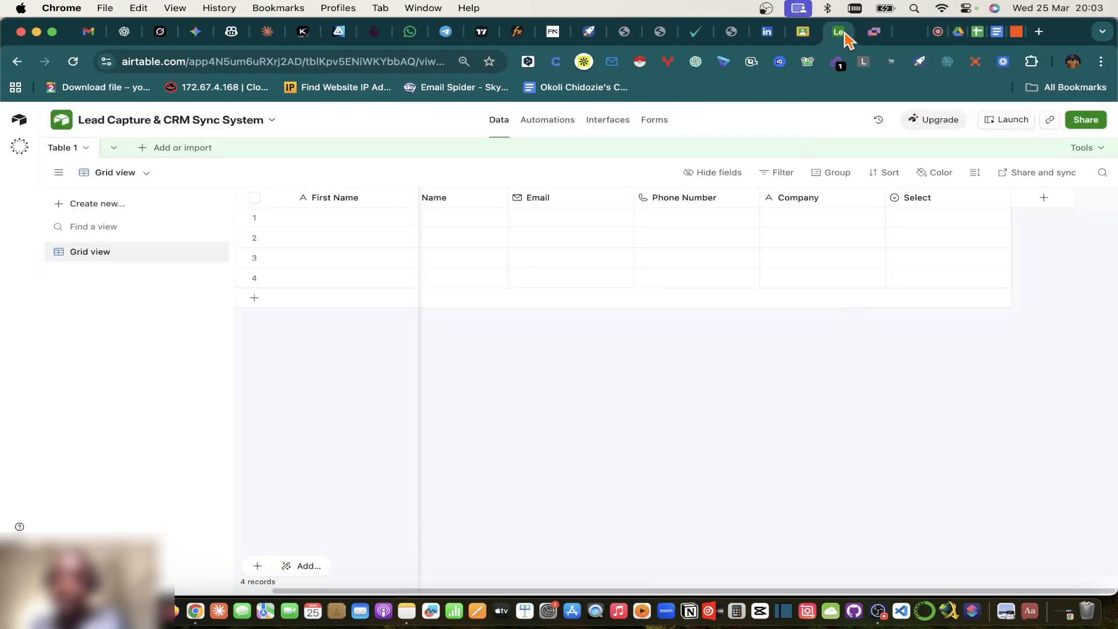
# Step: Draft a single-select field named Status with a New Lead choice and a second empty option
pyautogui.click(1043, 198)
pyautogui.write('sta')
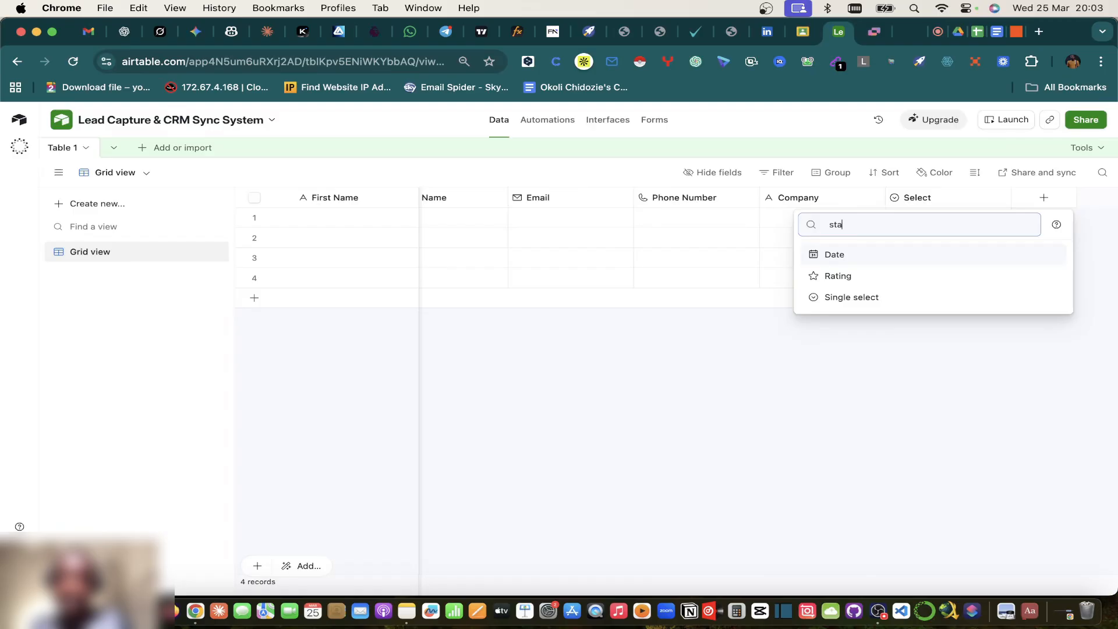
pyautogui.click(846, 298)
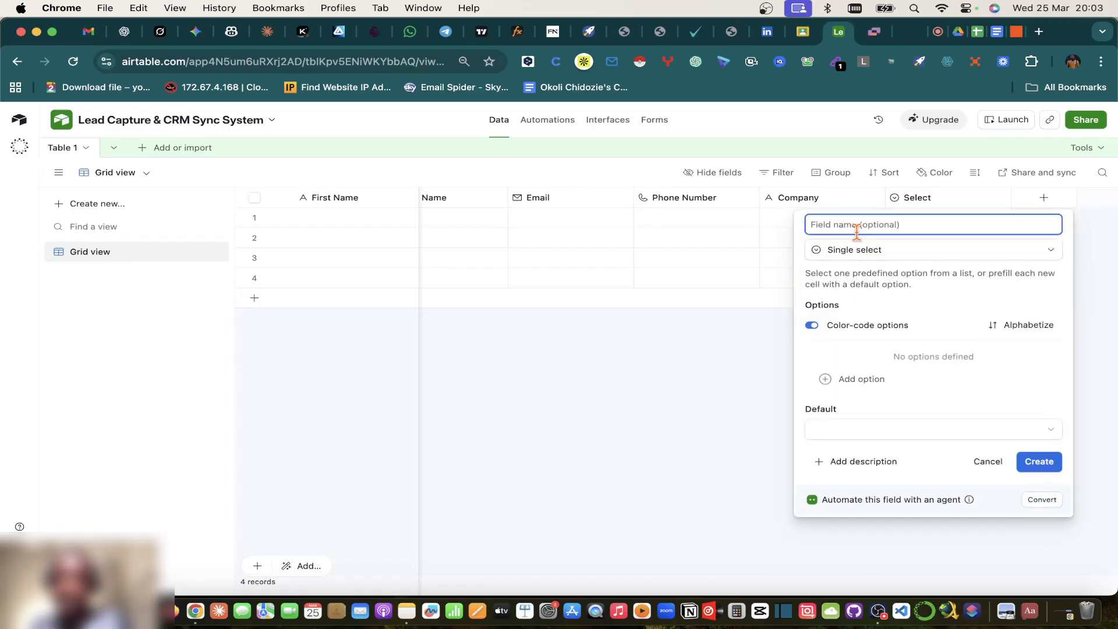
pyautogui.write('Status')
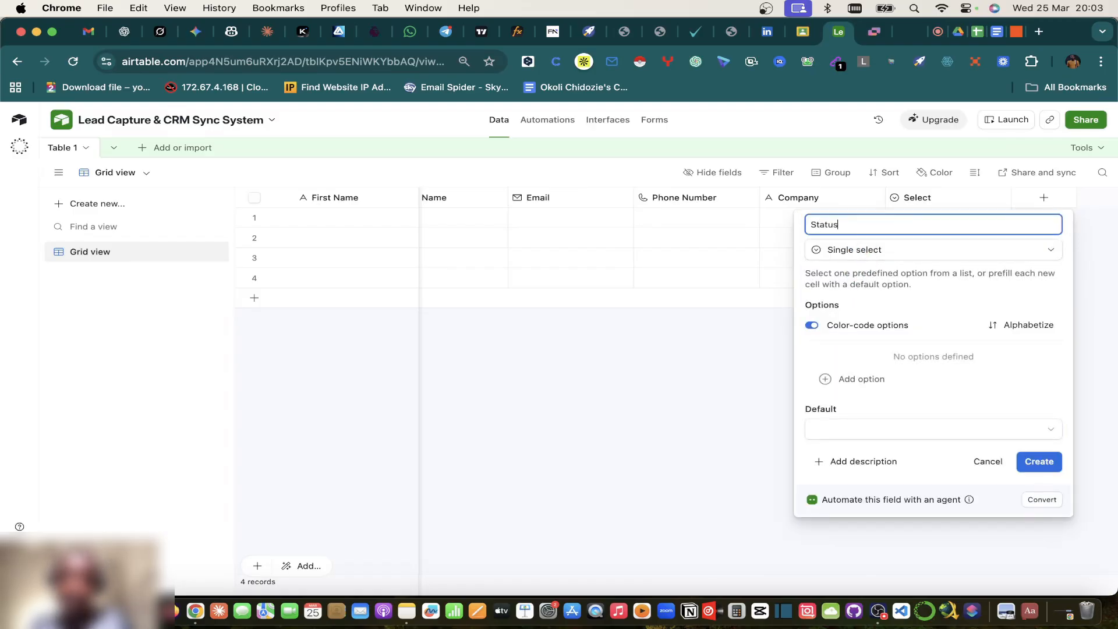
pyautogui.click(889, 381)
pyautogui.write('L')
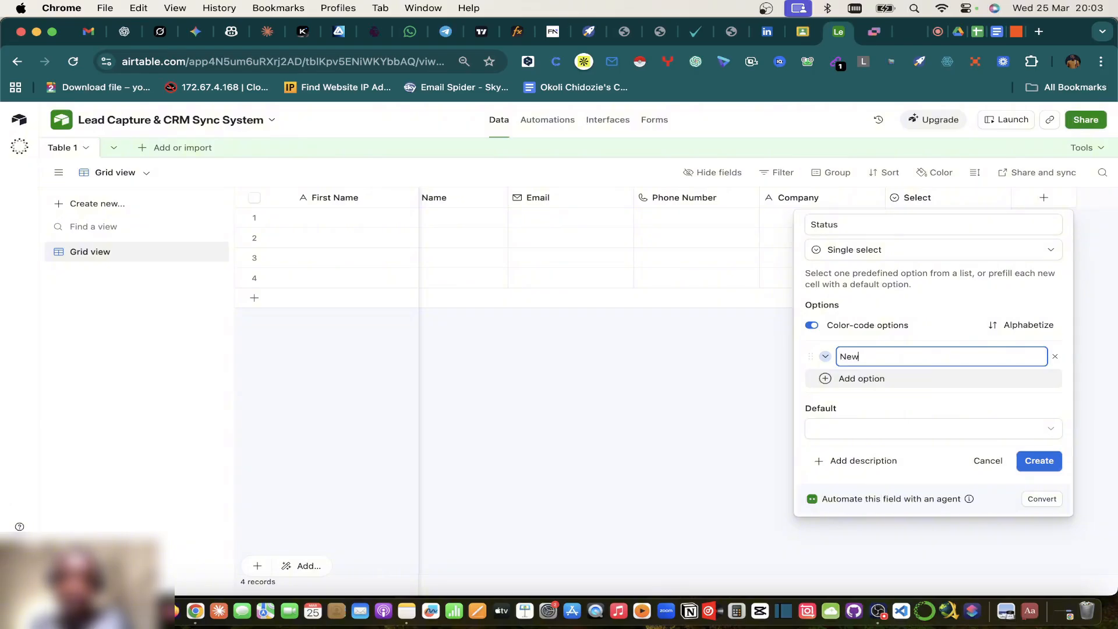
pyautogui.write('ew Lead')
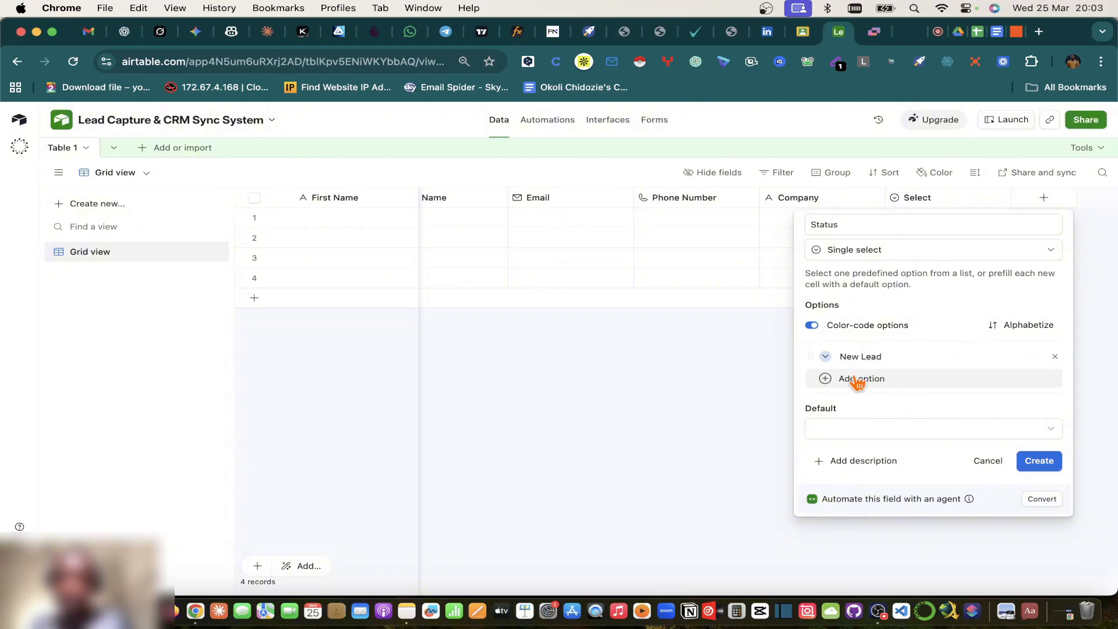
pyautogui.click(861, 379)
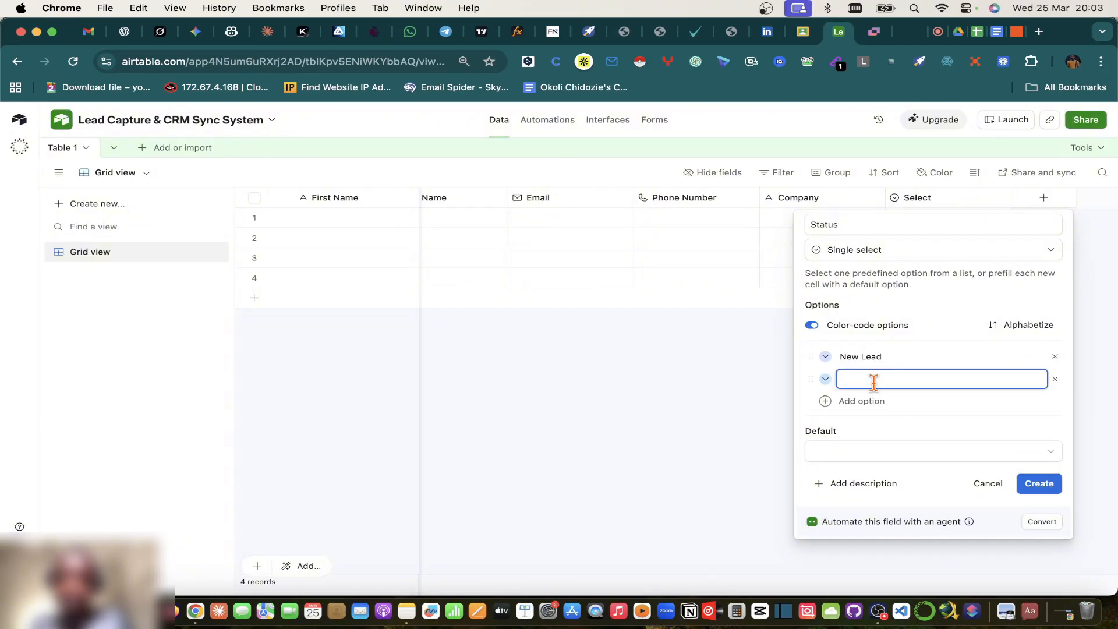
pyautogui.click(937, 32)
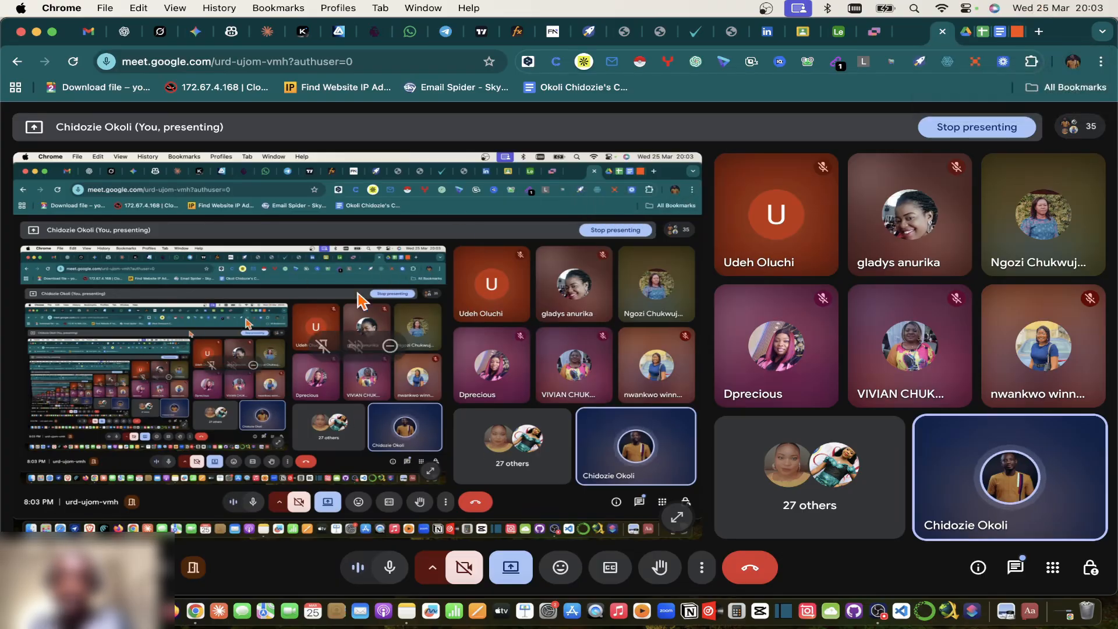
# Step: Copy the Contacted-through-Lost status values from F2:F4, F6 and F10:F11 of the sheet
pyautogui.click(1020, 33)
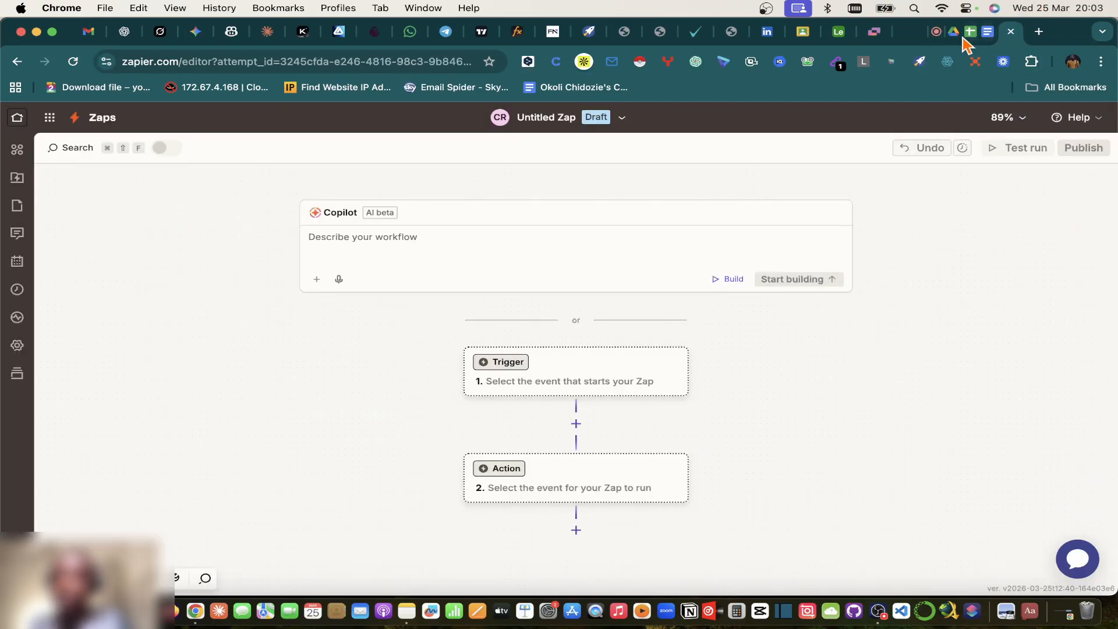
pyautogui.click(987, 36)
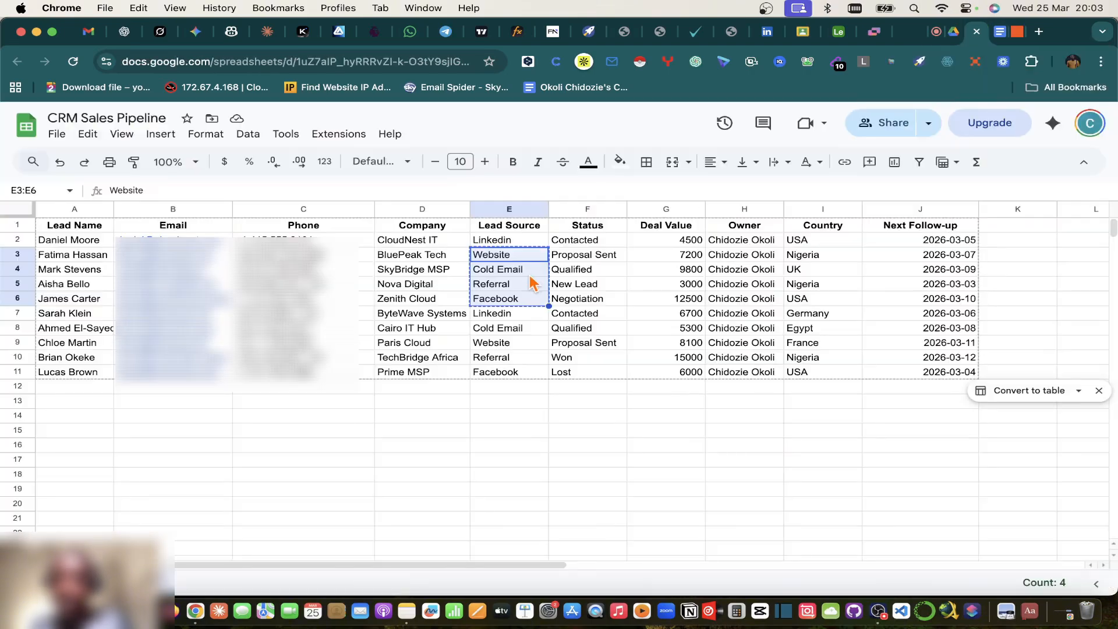
pyautogui.click(597, 259)
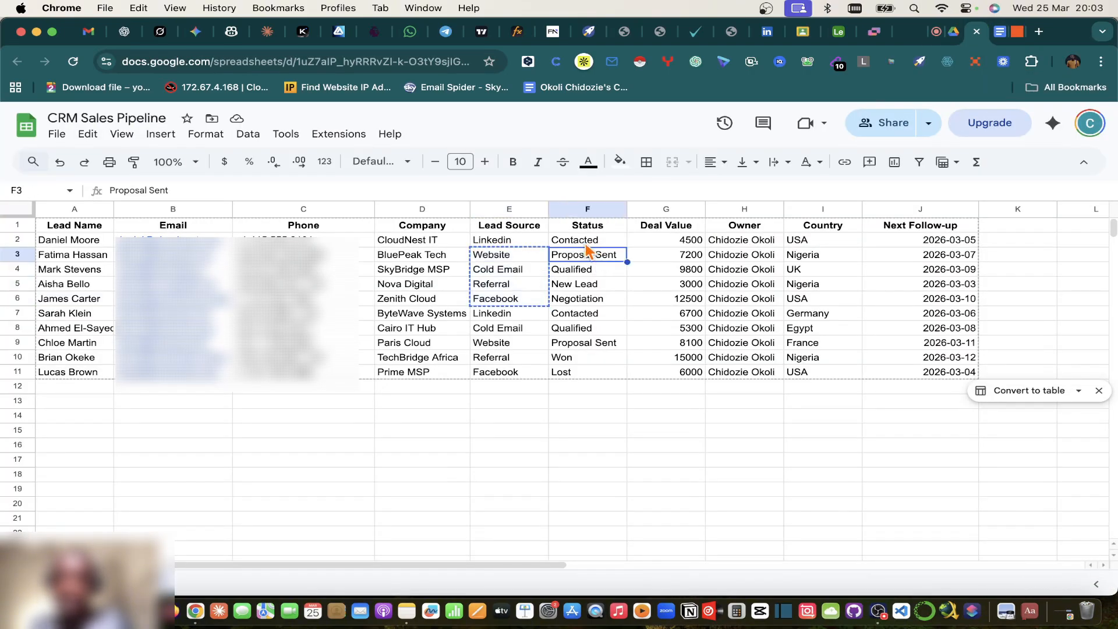
pyautogui.click(582, 242)
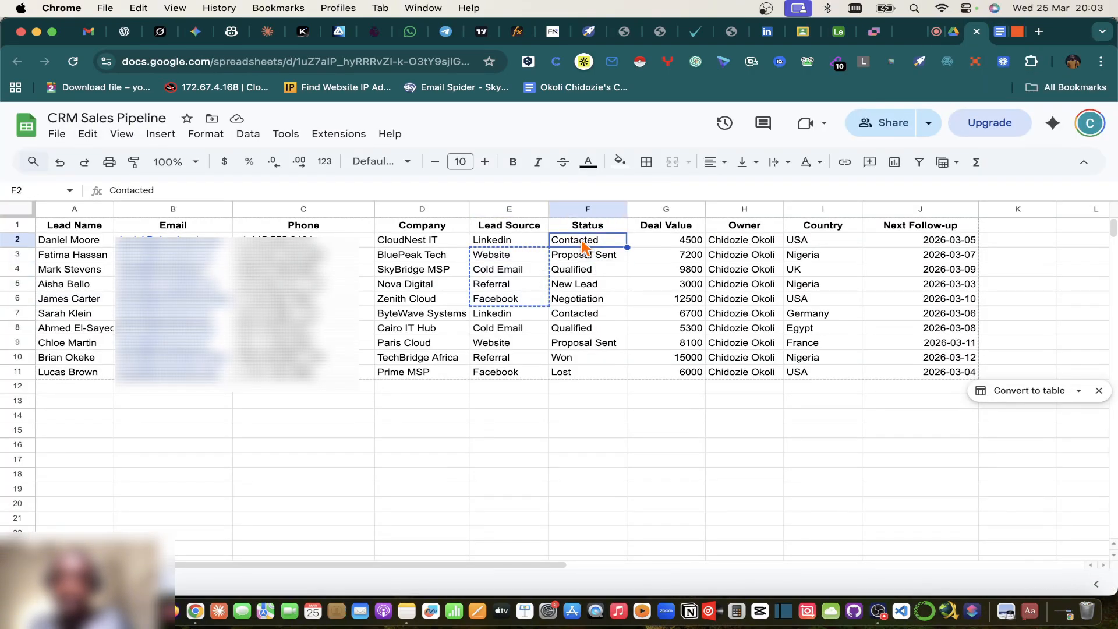
pyautogui.moveTo(585, 246); pyautogui.dragTo(577, 288)
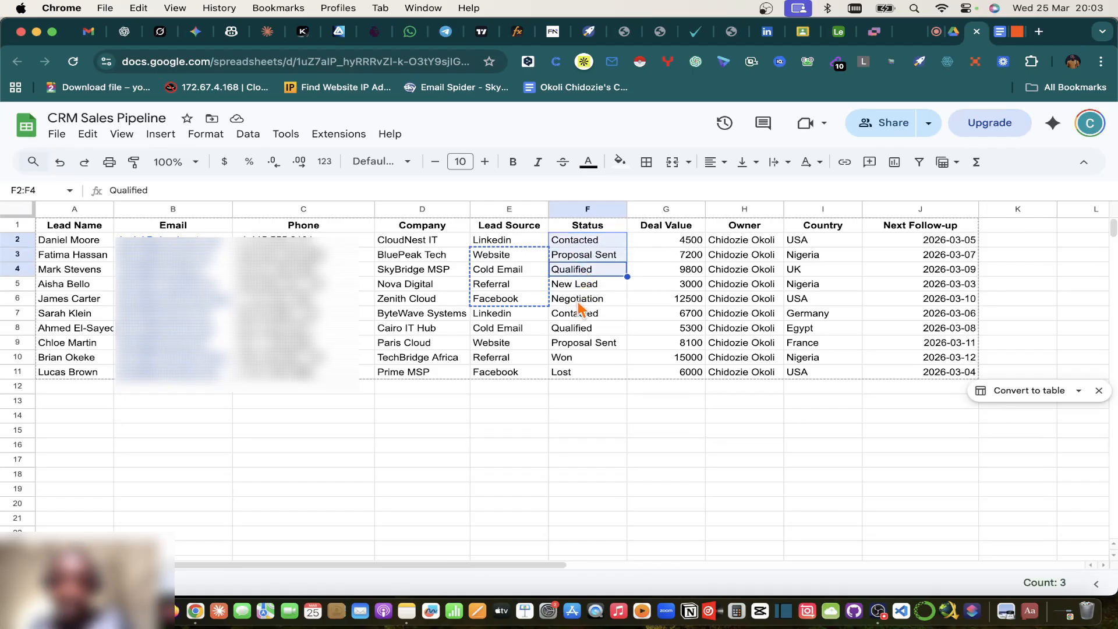
pyautogui.keyDown('super'); pyautogui.click(580, 300); pyautogui.keyUp('super')
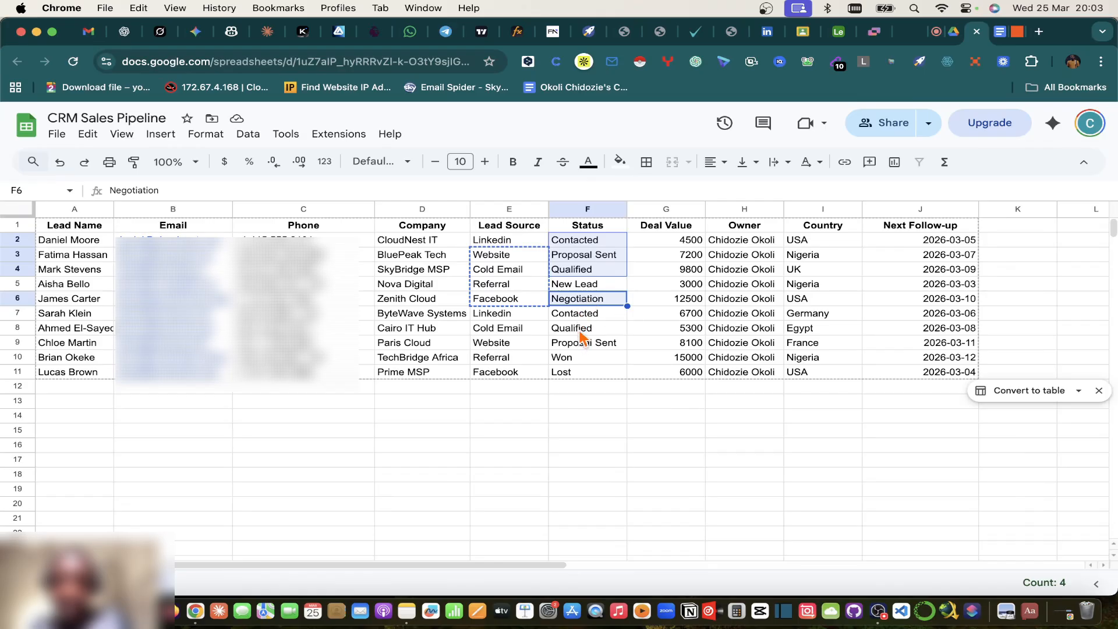
pyautogui.moveTo(572, 361); pyautogui.dragTo(573, 376)
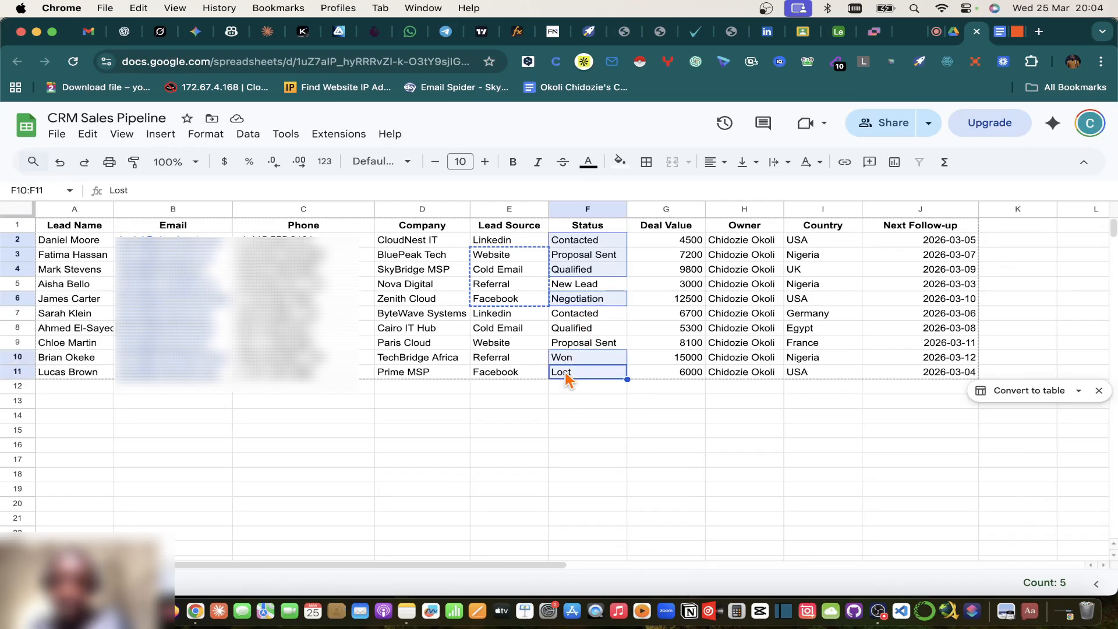
pyautogui.press('super+c')
pyautogui.click(841, 33)
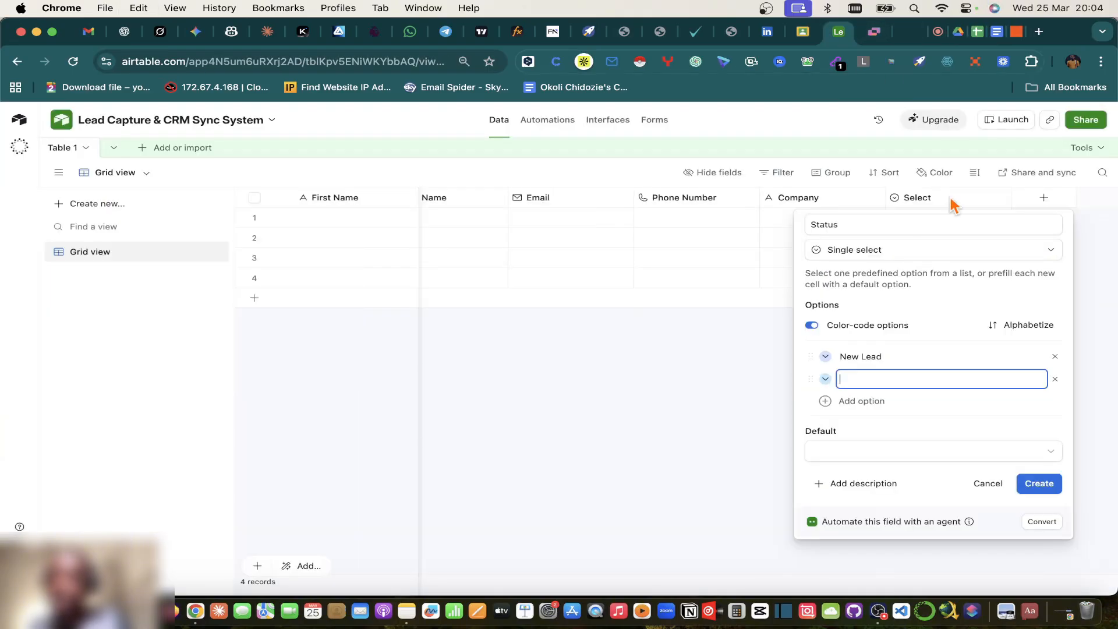
# Step: Create the Status single-select field, then reopen and save its settings
pyautogui.click(1032, 481)
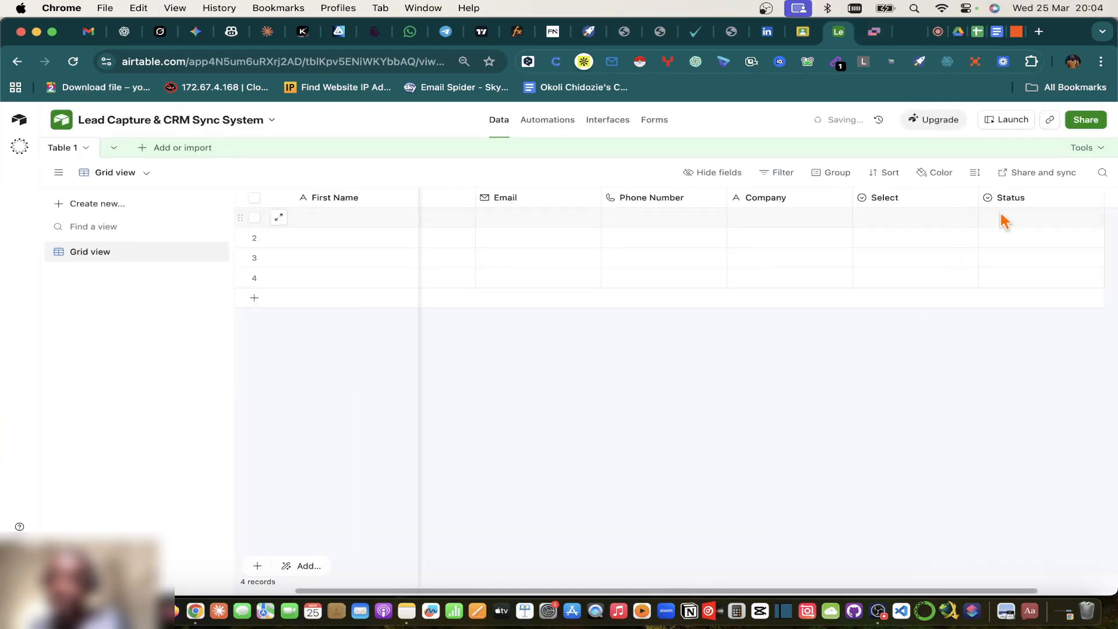
pyautogui.doubleClick(1080, 218)
pyautogui.click(1085, 200)
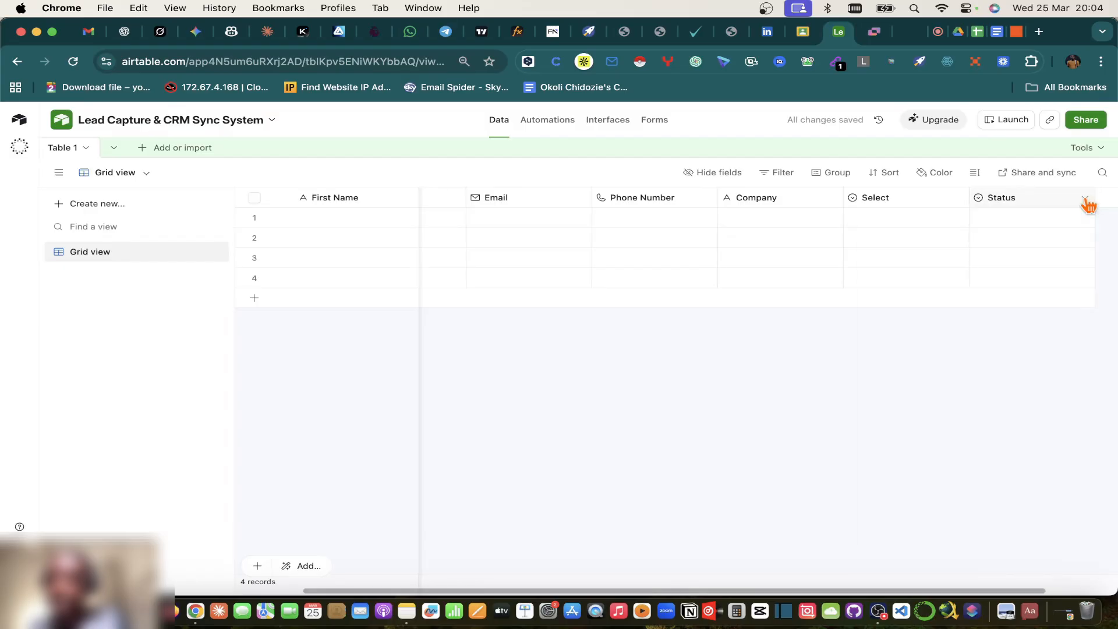
pyautogui.click(1086, 203)
pyautogui.click(931, 229)
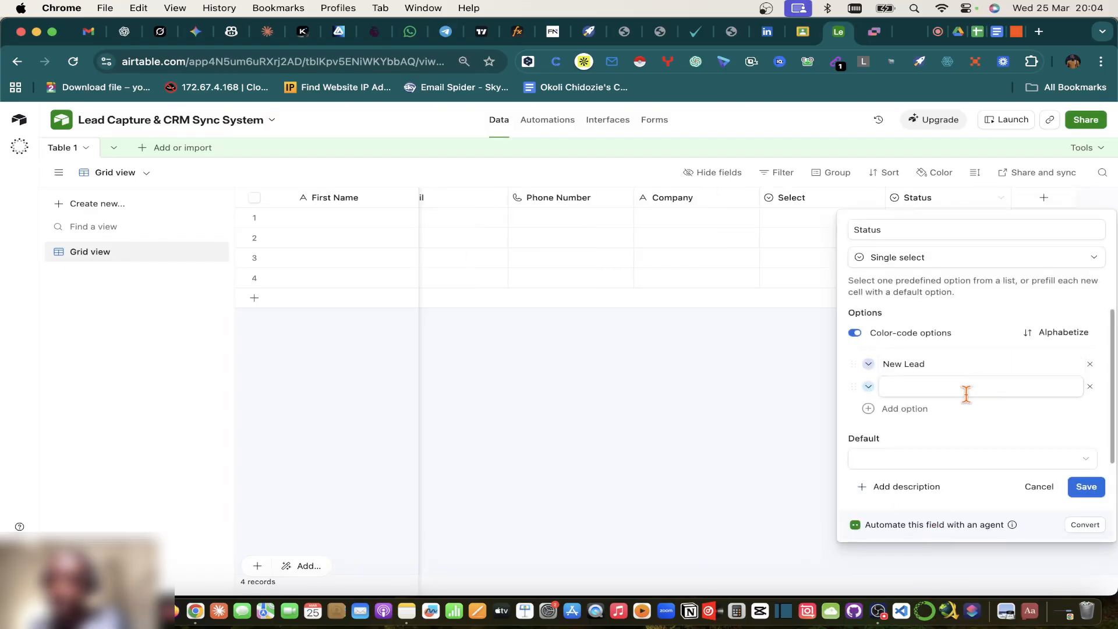
pyautogui.click(1086, 468)
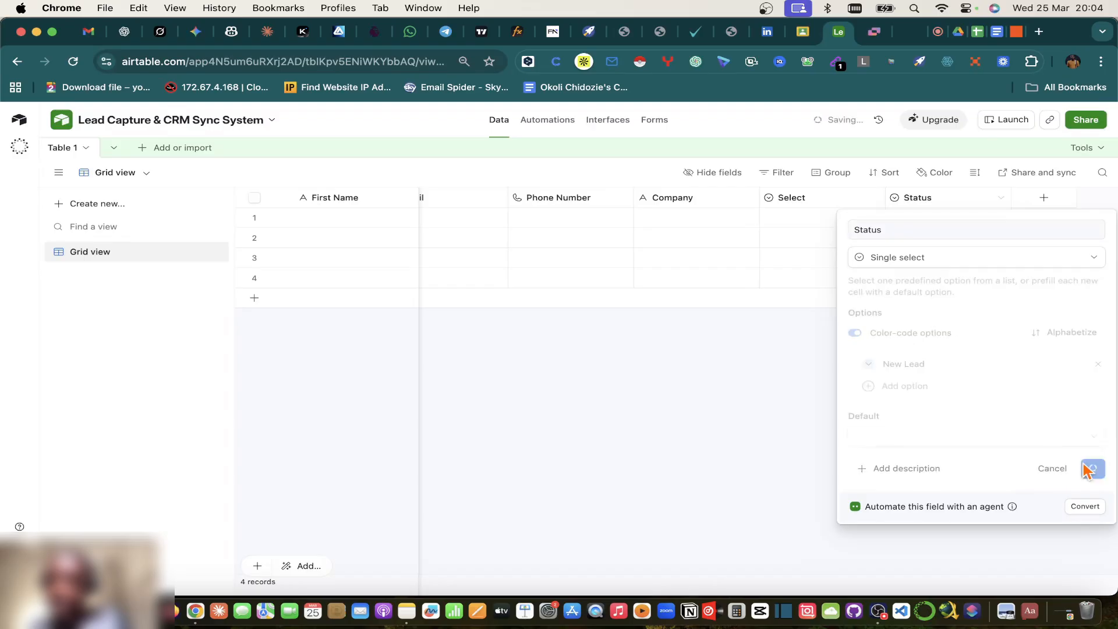
# Step: Paste the statuses into the Status column to grow the table to six records, then clear them
pyautogui.click(955, 224)
pyautogui.press('super+v')
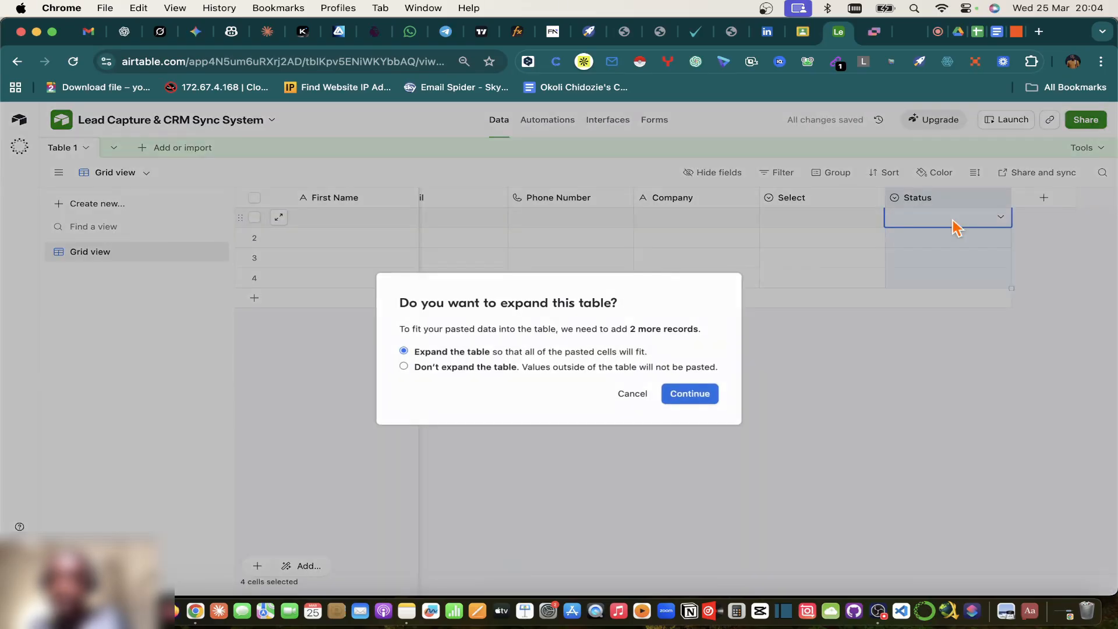
pyautogui.click(687, 393)
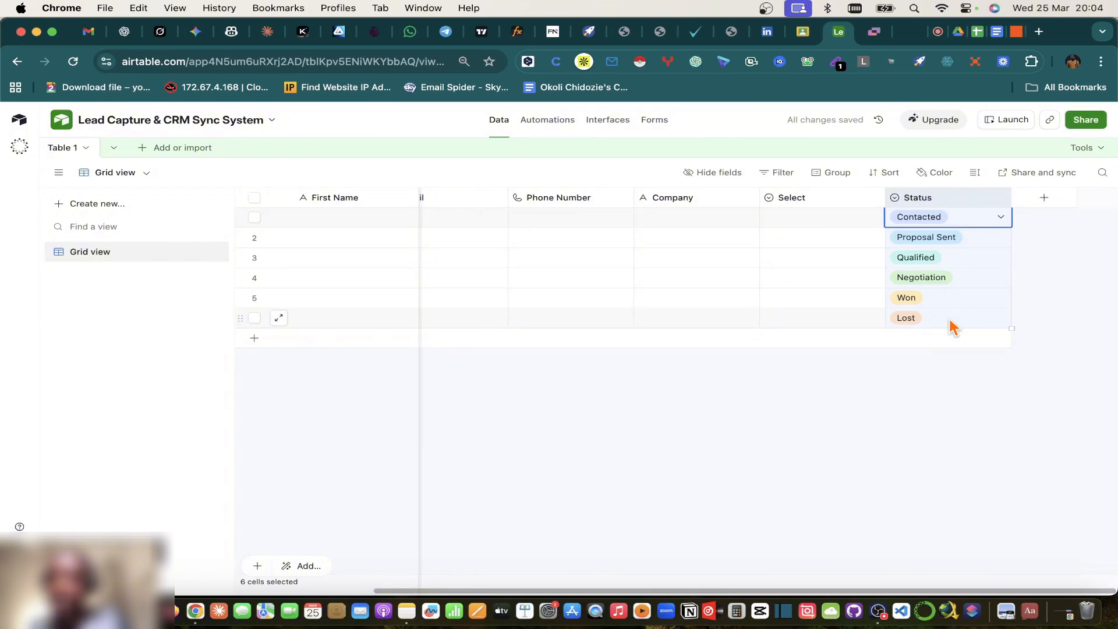
pyautogui.press('Delete')
pyautogui.click(1075, 285)
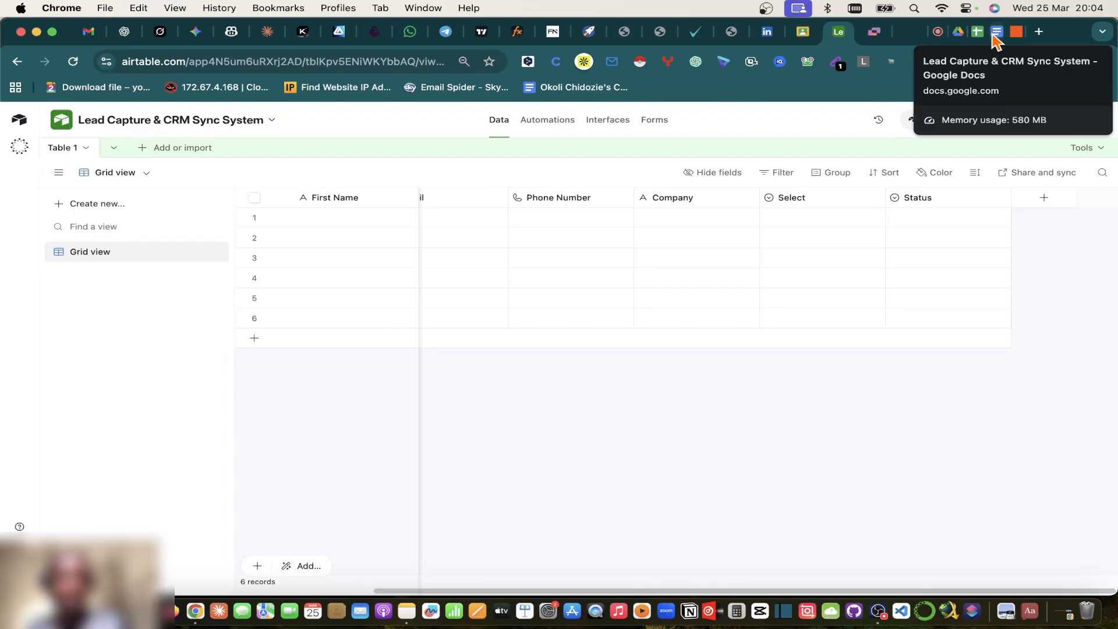
# Step: Find and select the table name Leads in the Lead Capture & CRM Sync System document
pyautogui.click(997, 36)
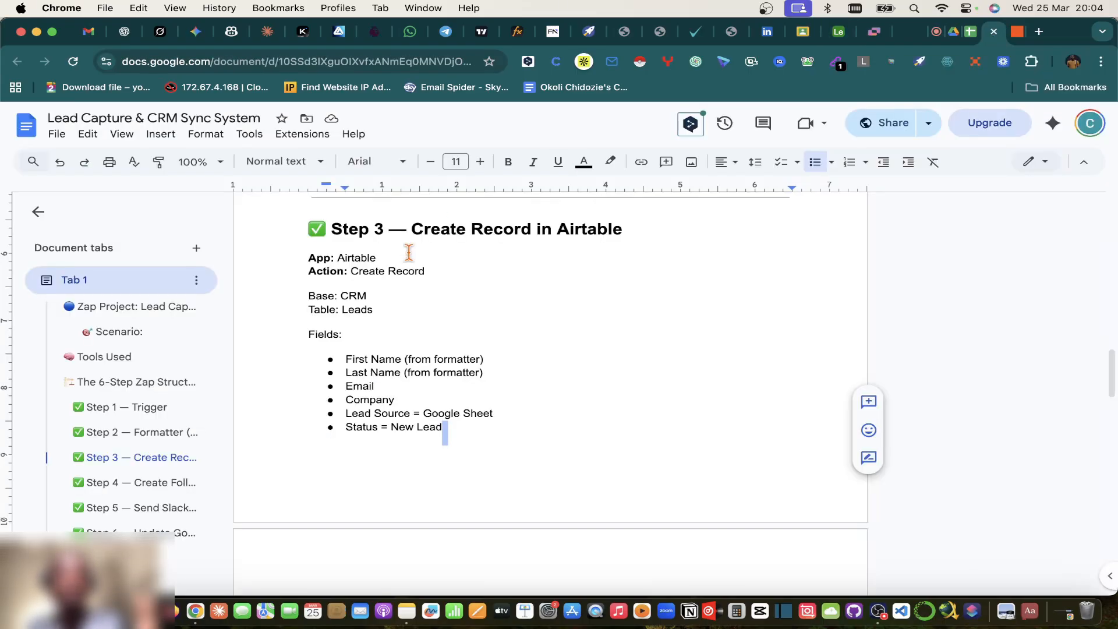
pyautogui.scroll(1, 428, 349)
pyautogui.scroll(-5, 427, 354)
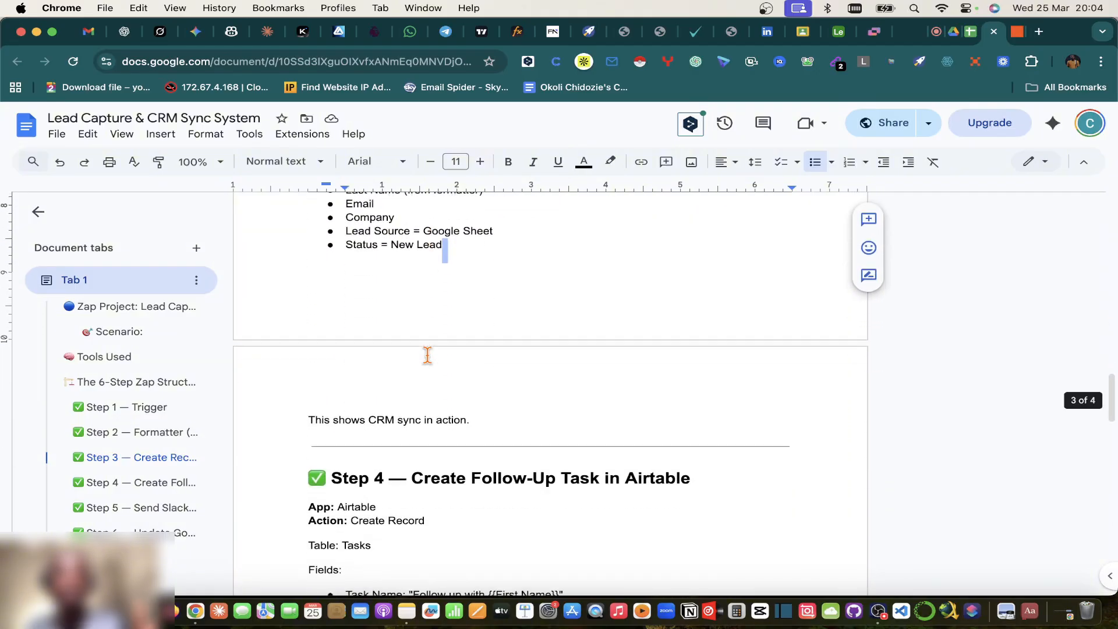
pyautogui.scroll(10, 427, 355)
pyautogui.scroll(15, 427, 362)
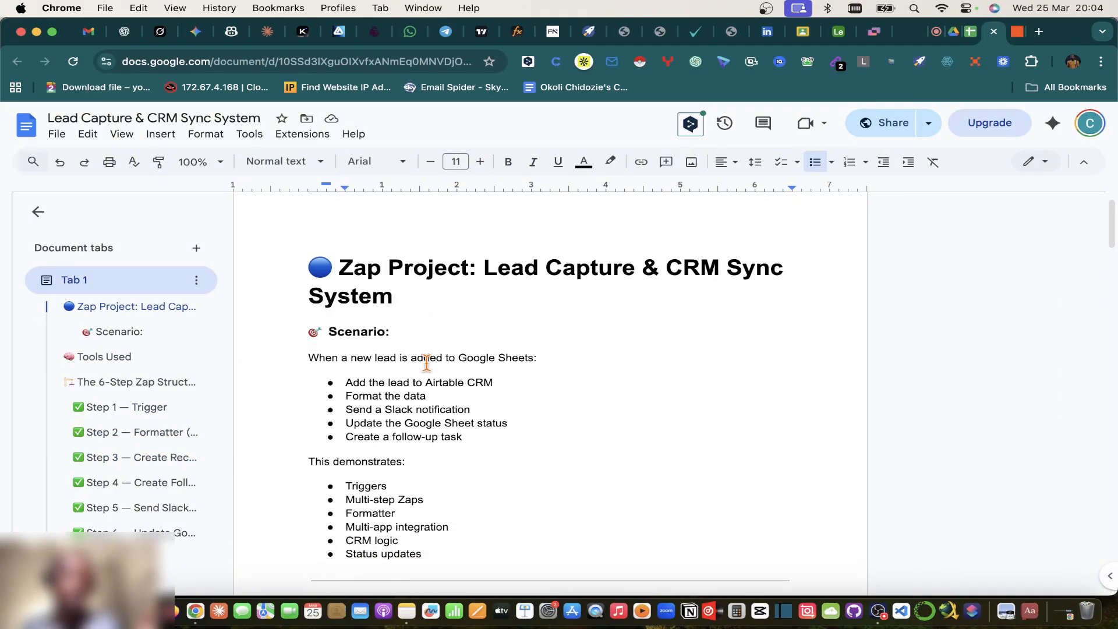
pyautogui.scroll(-15, 427, 362)
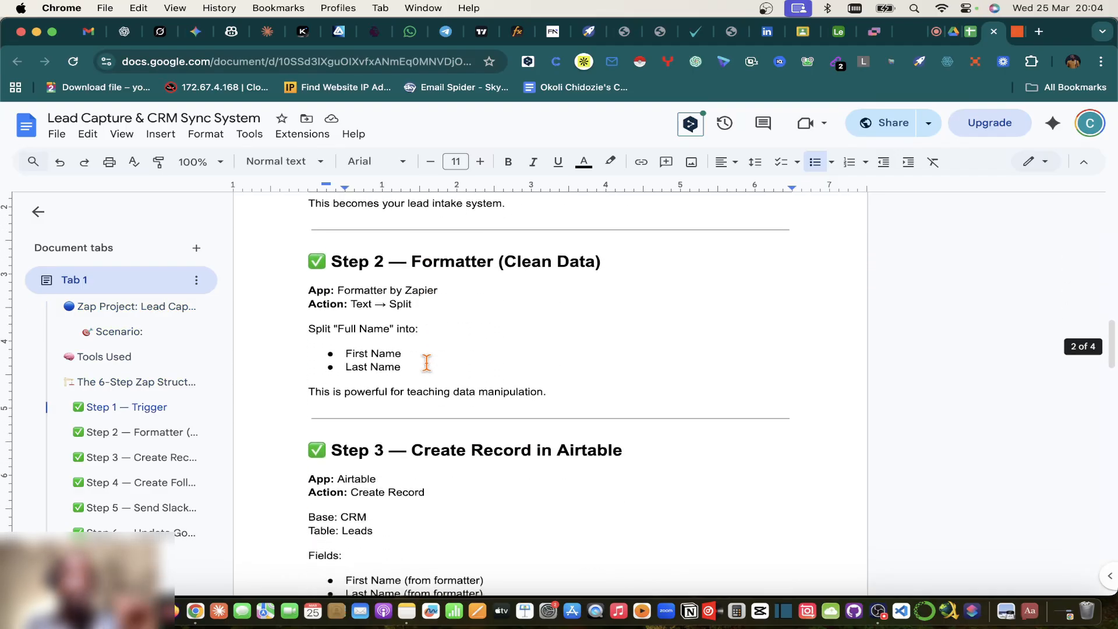
pyautogui.scroll(-2, 454, 369)
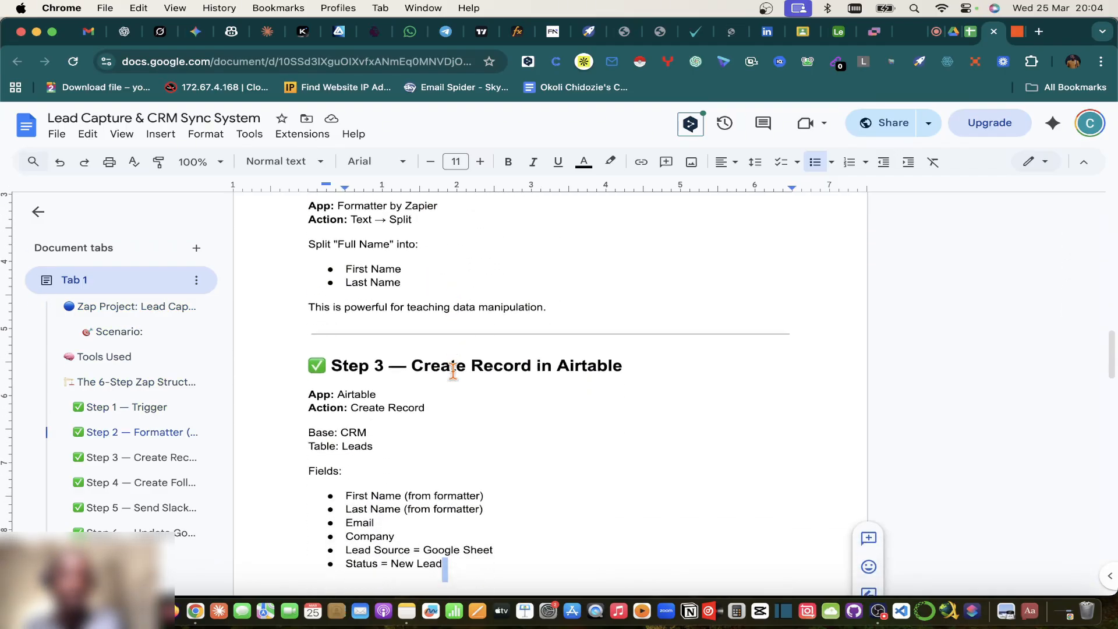
pyautogui.scroll(-2, 453, 369)
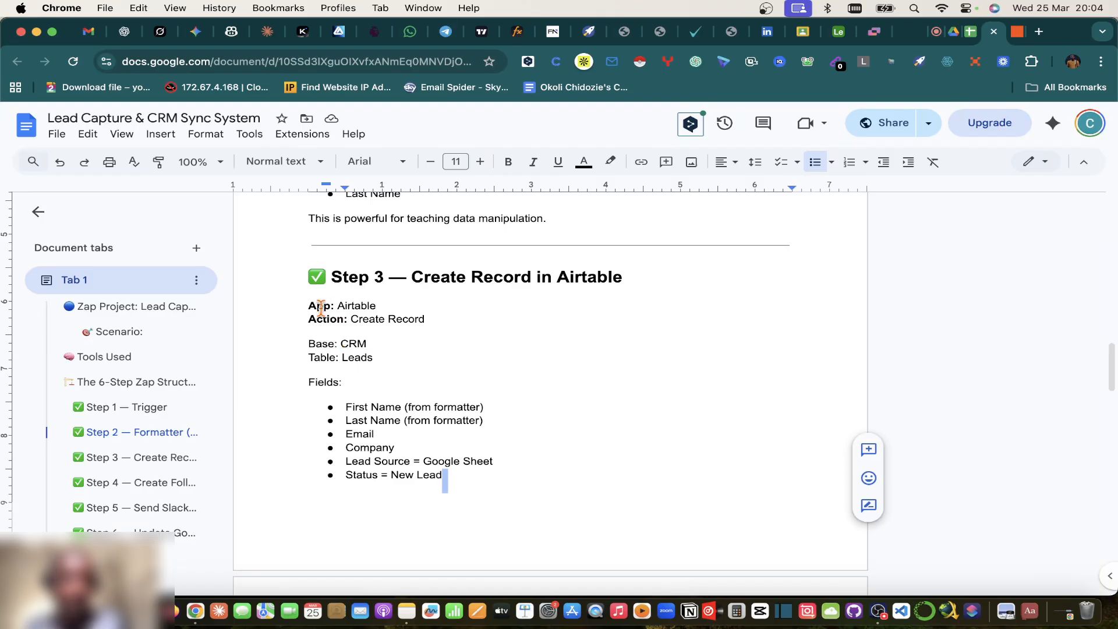
pyautogui.moveTo(342, 357); pyautogui.dragTo(386, 357)
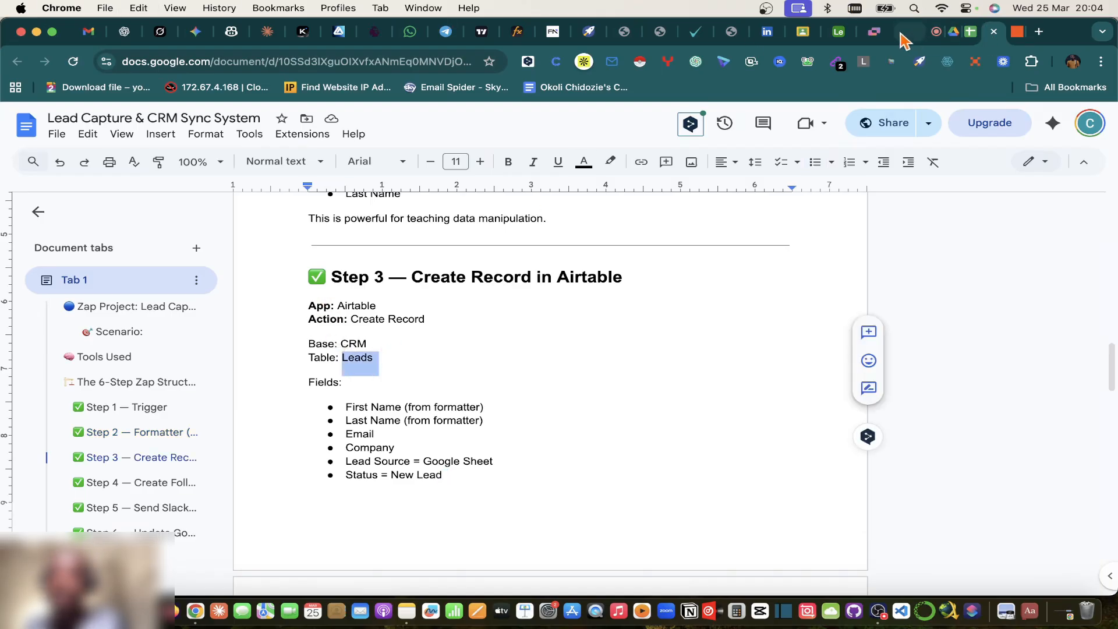
# Step: Rename Table 1 to Leads and save it
pyautogui.click(839, 31)
pyautogui.doubleClick(66, 152)
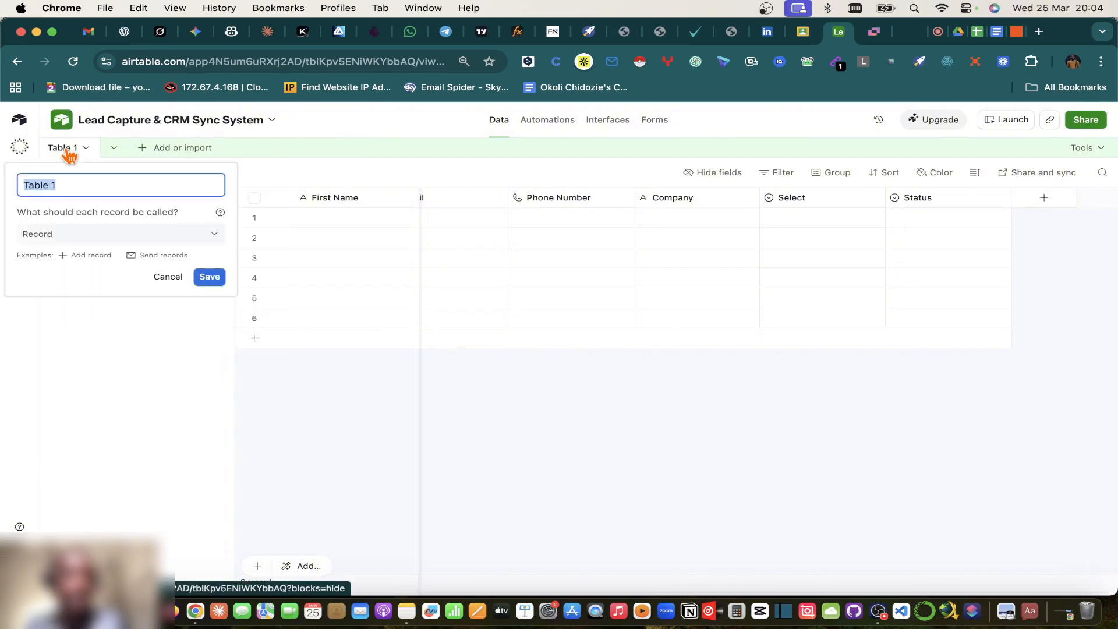
pyautogui.press('super+v')
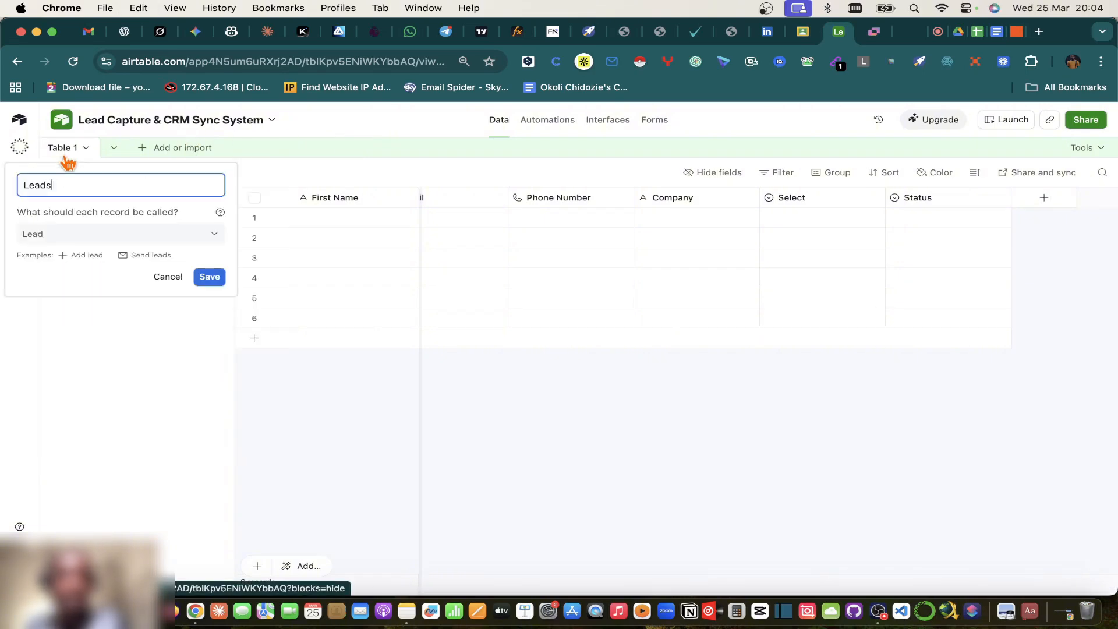
pyautogui.click(209, 277)
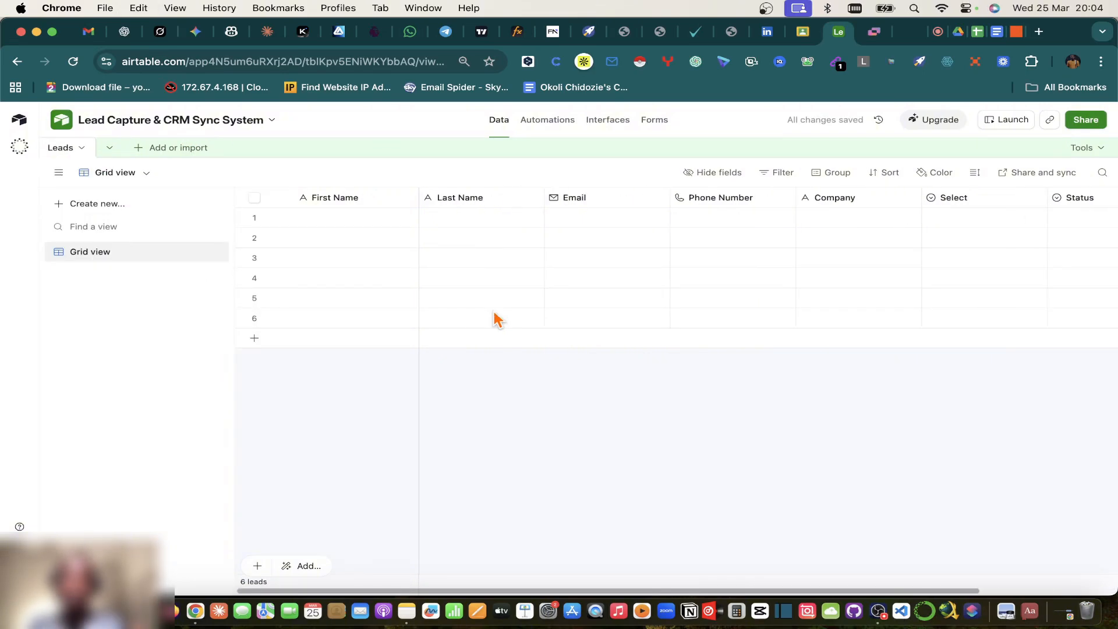
# Step: Delete all six selected empty records from Leads, then reopen the CRM Sales Pipeline sheet
pyautogui.click(254, 217)
pyautogui.keyDown('shift'); pyautogui.click(255, 318); pyautogui.keyUp('shift')
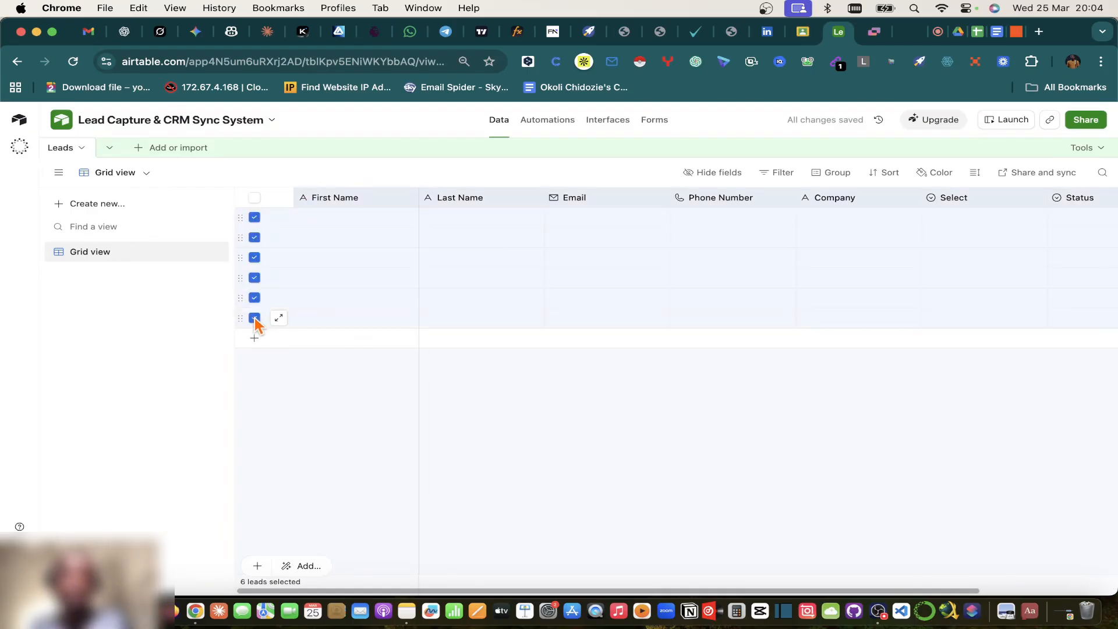
pyautogui.rightClick(255, 319)
pyautogui.click(324, 402)
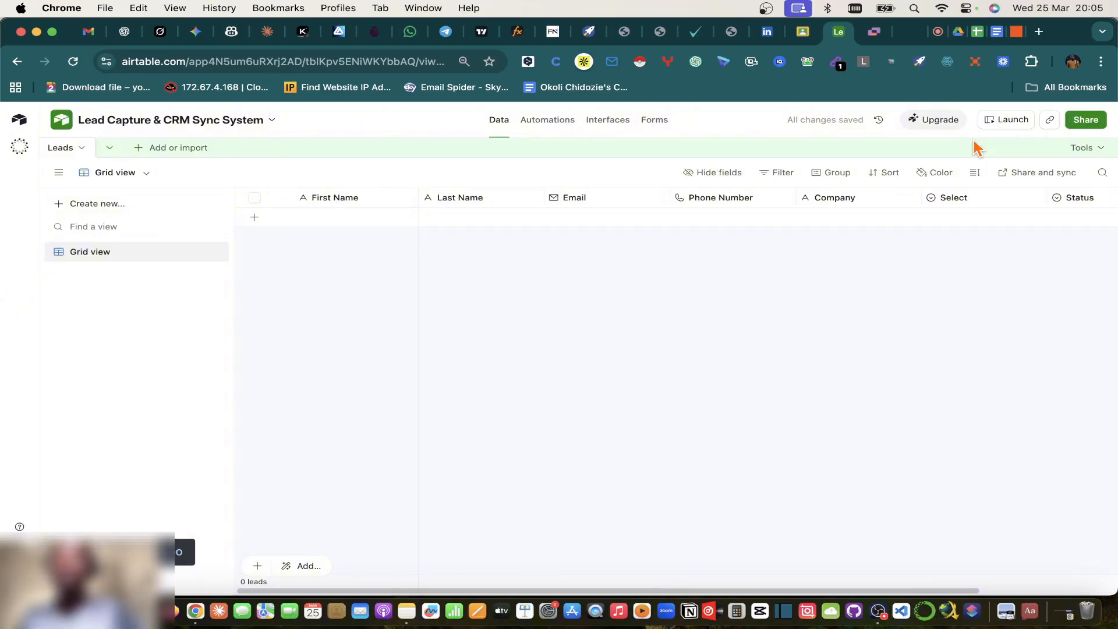
pyautogui.click(960, 34)
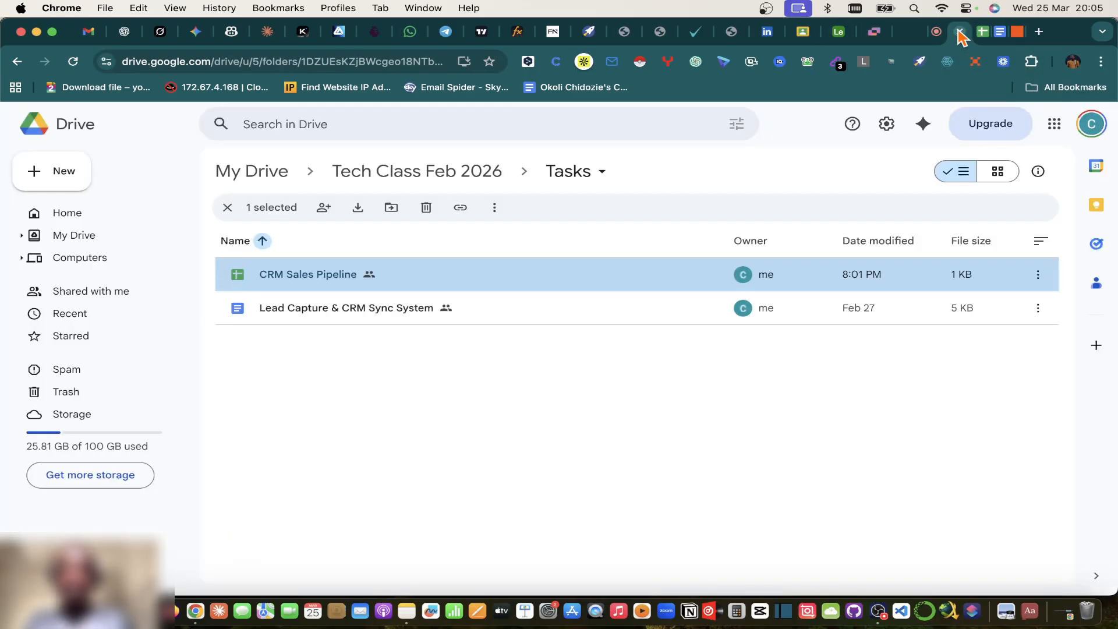
pyautogui.click(983, 34)
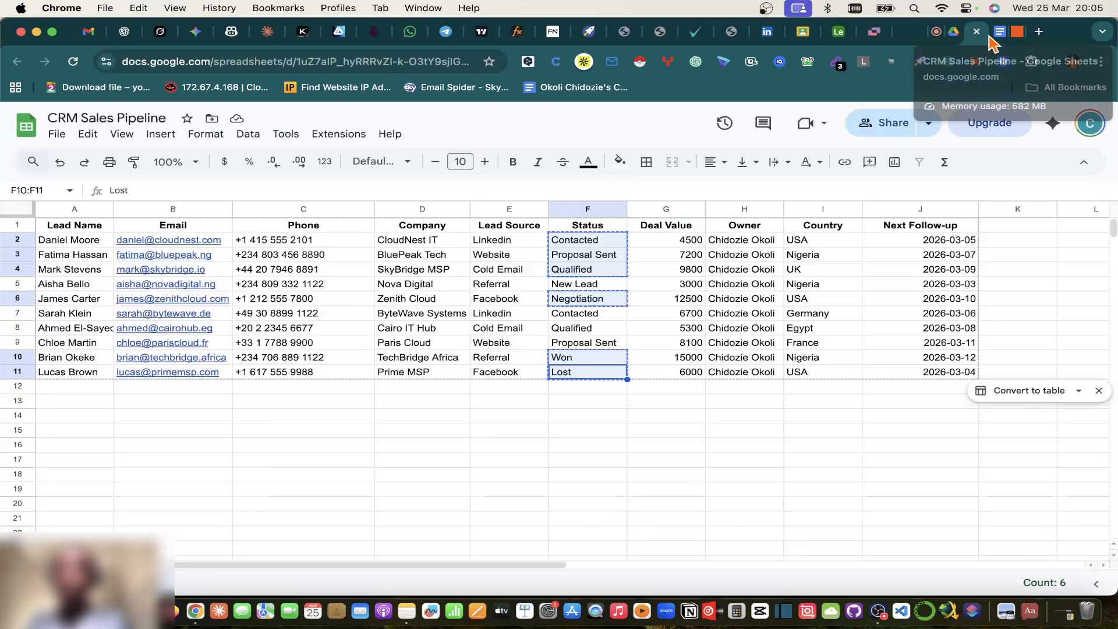
pyautogui.click(70, 244)
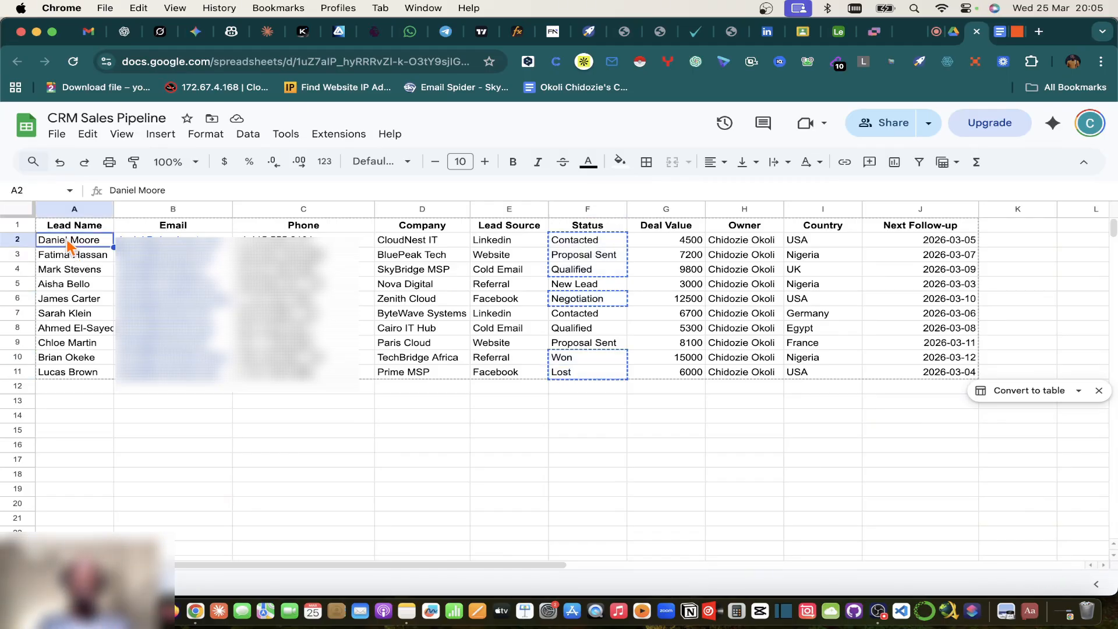
pyautogui.press('Escape')
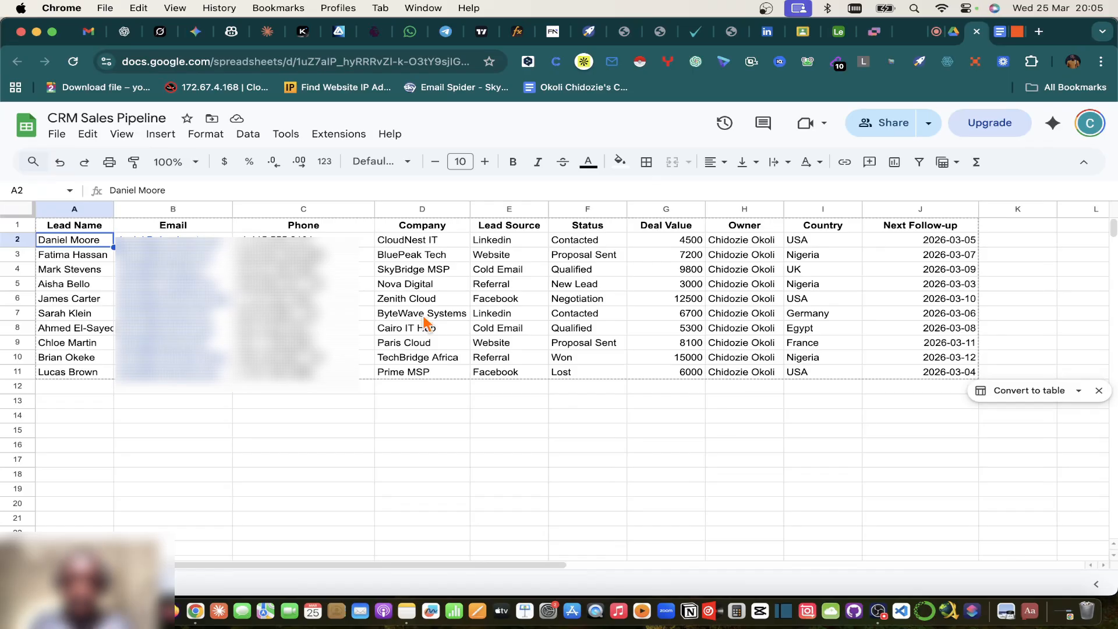
pyautogui.click(577, 290)
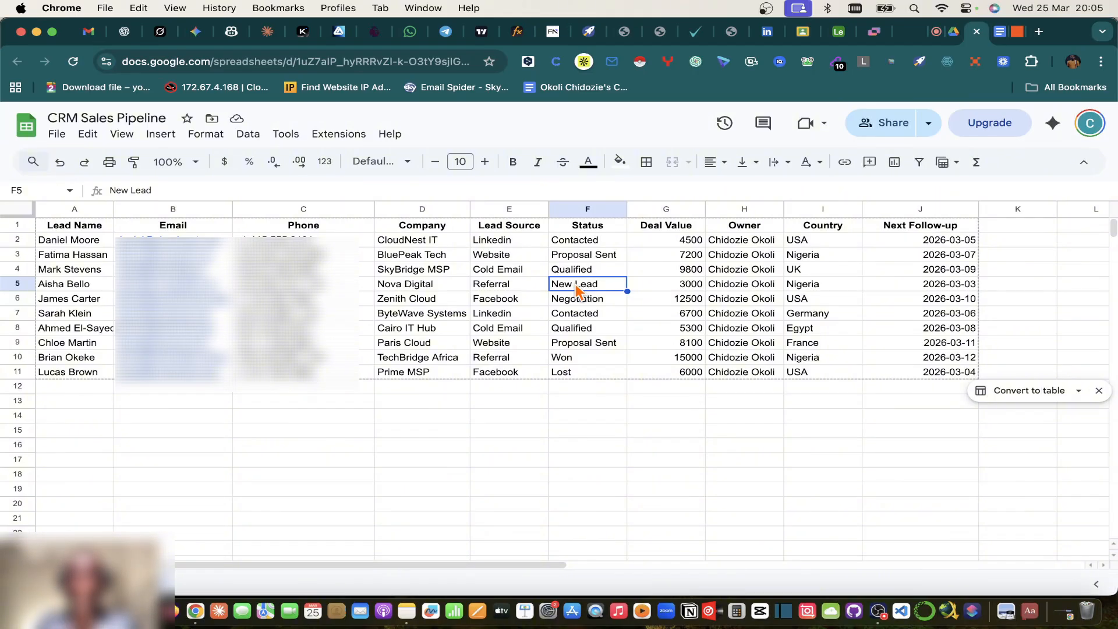
pyautogui.click(57, 241)
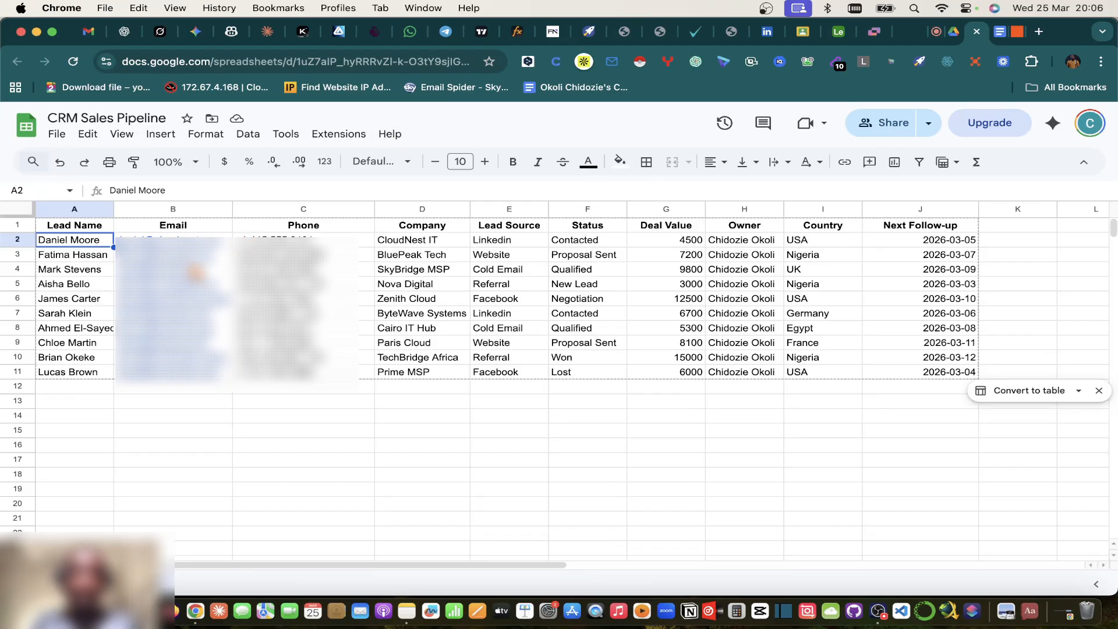
# Step: Cut and paste the ten lead rows from A2:J11 to row 4, then again to A5:J14
pyautogui.keyDown('shift'); pyautogui.click(958, 376); pyautogui.keyUp('shift')
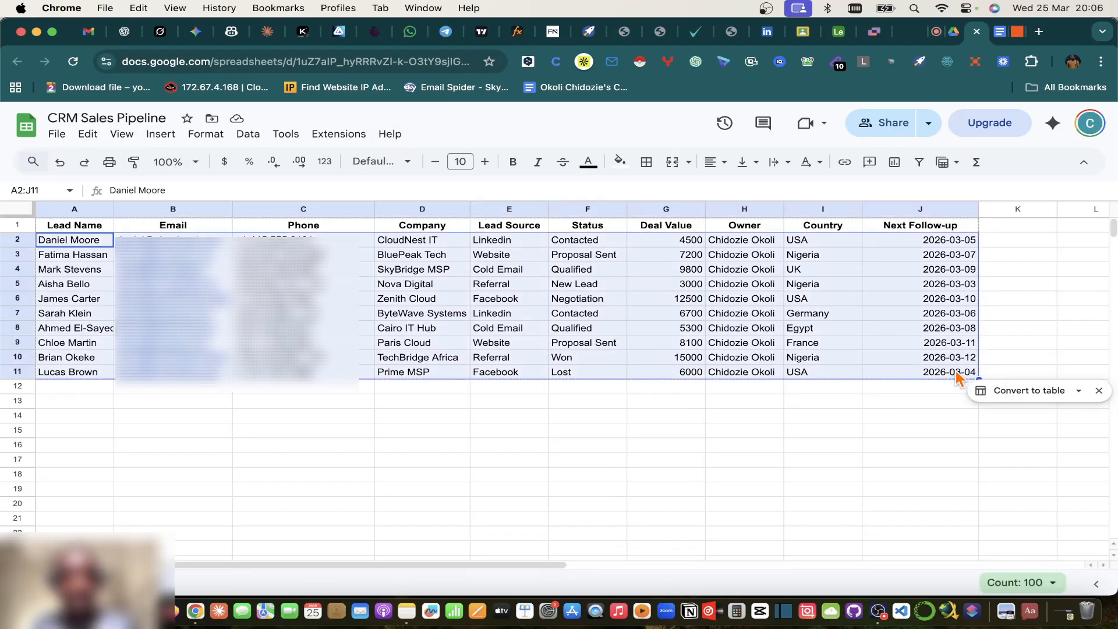
pyautogui.press('super+c')
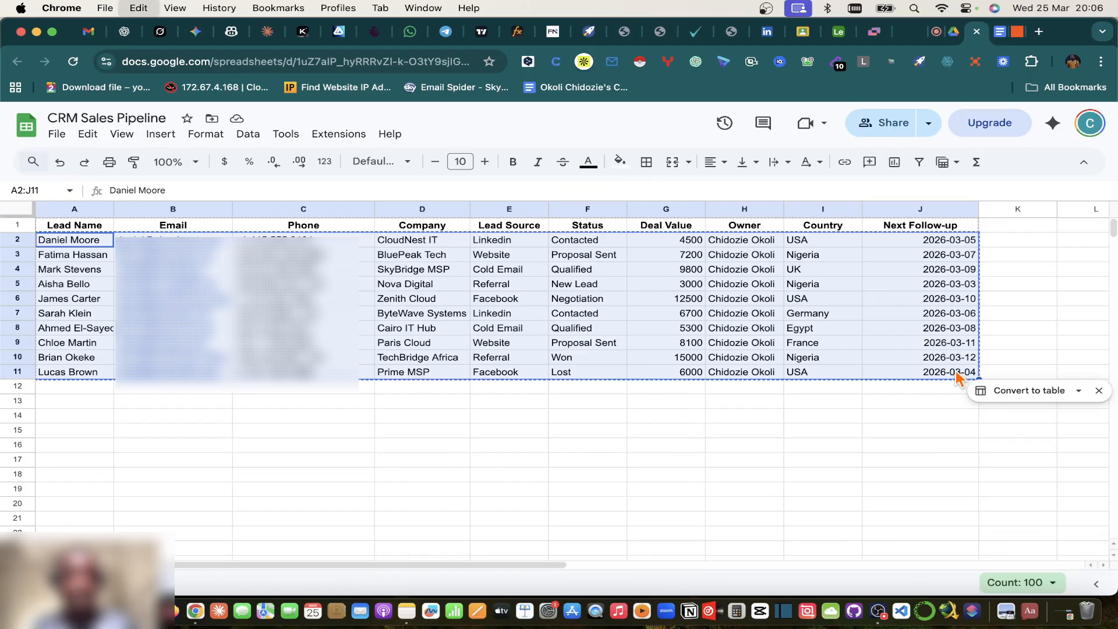
pyautogui.click(66, 271)
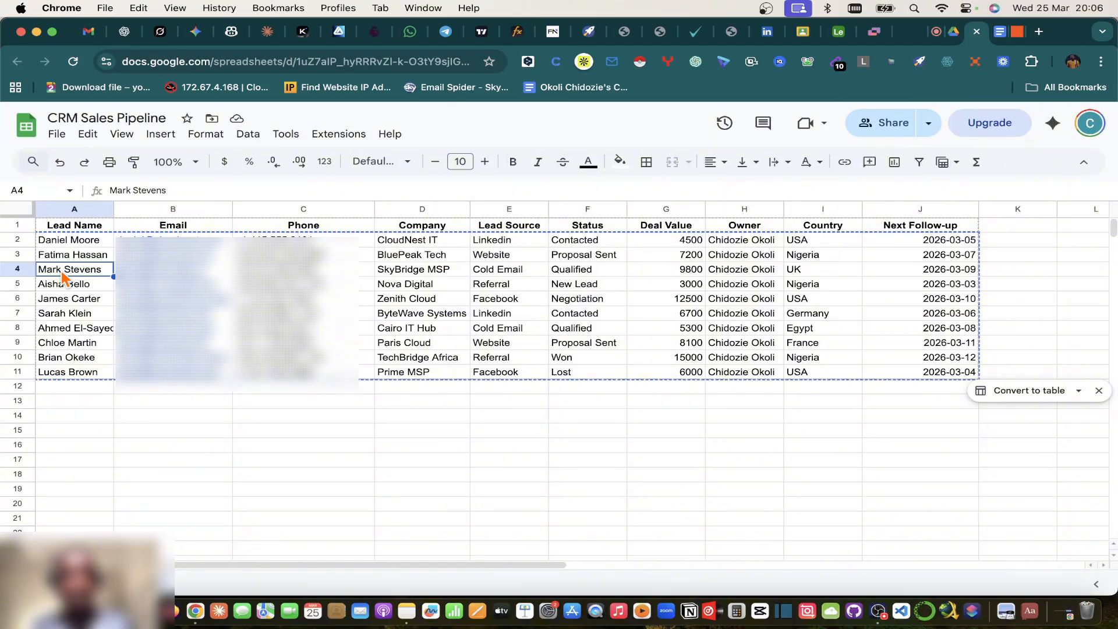
pyautogui.press('super+v')
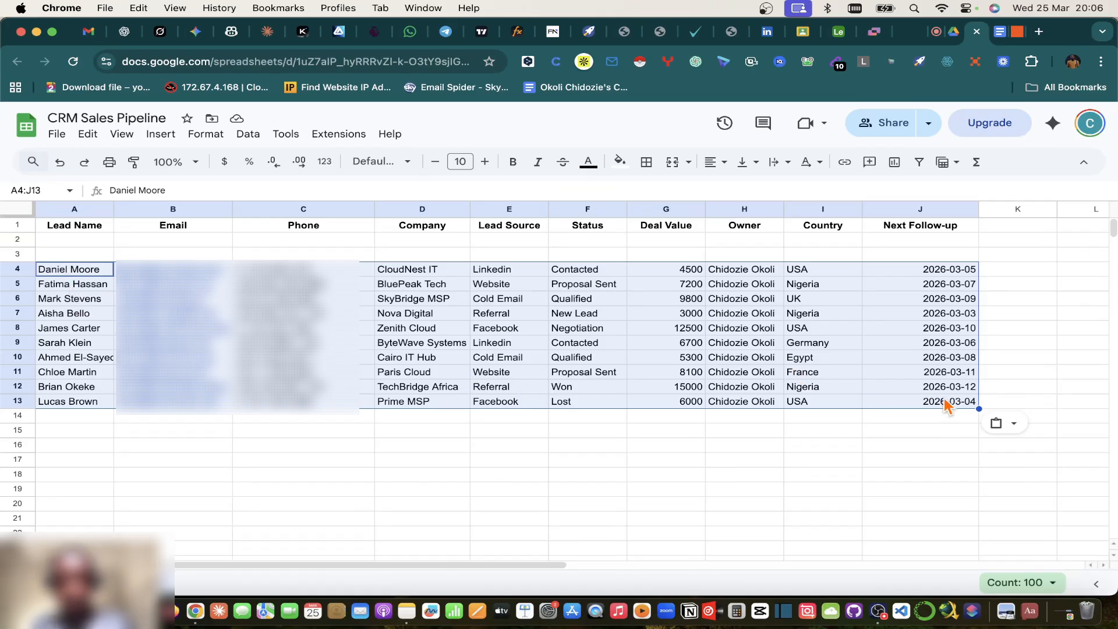
pyautogui.press('super+c')
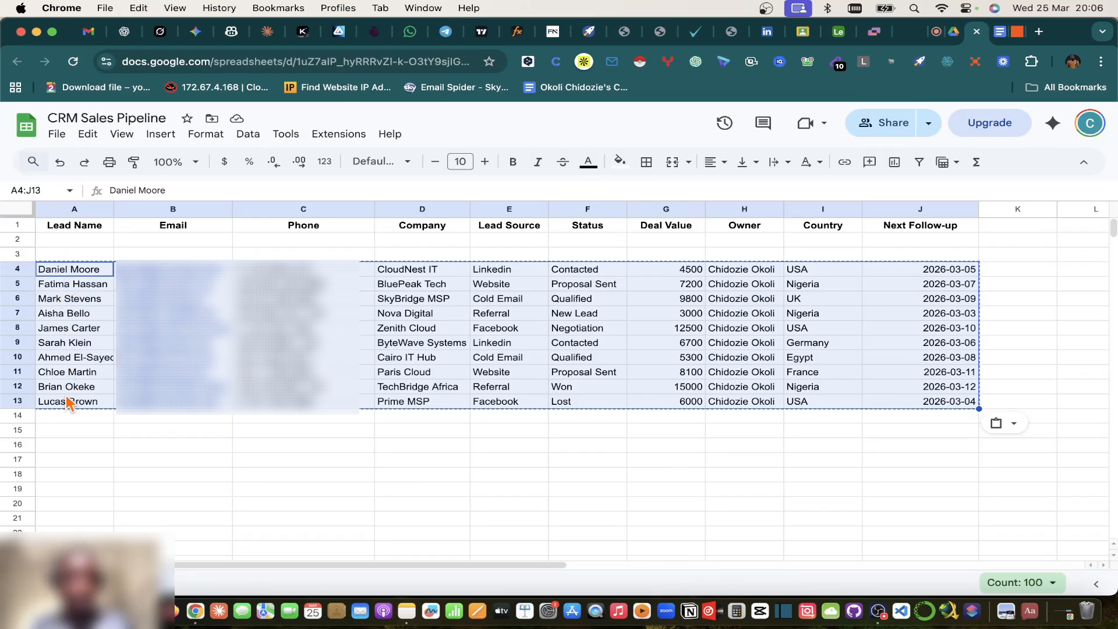
pyautogui.click(74, 285)
pyautogui.press('super+v')
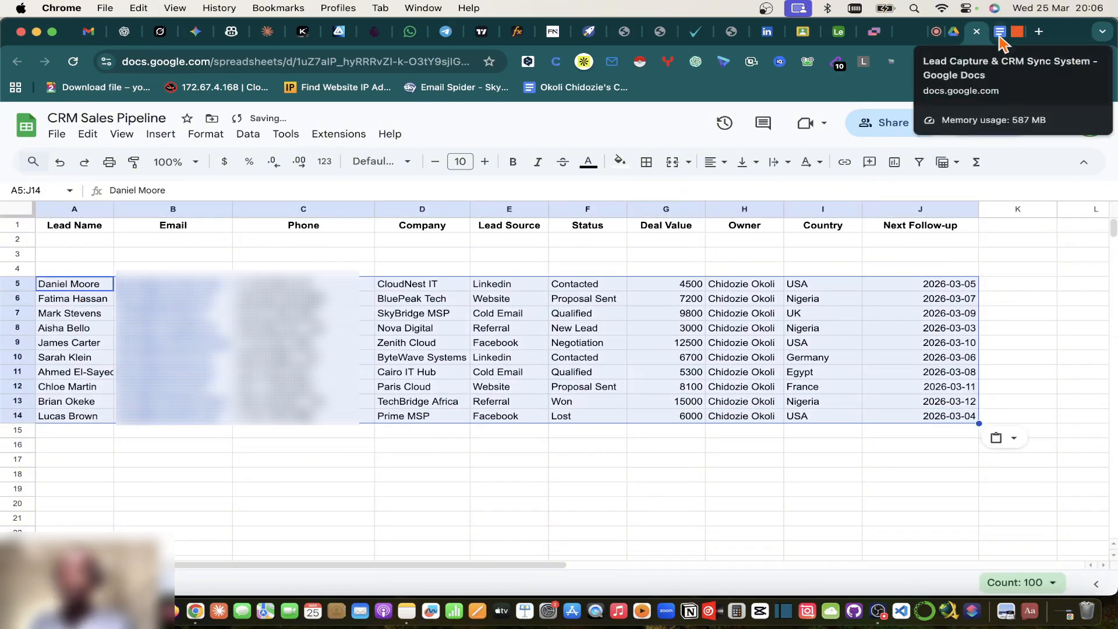
pyautogui.click(939, 32)
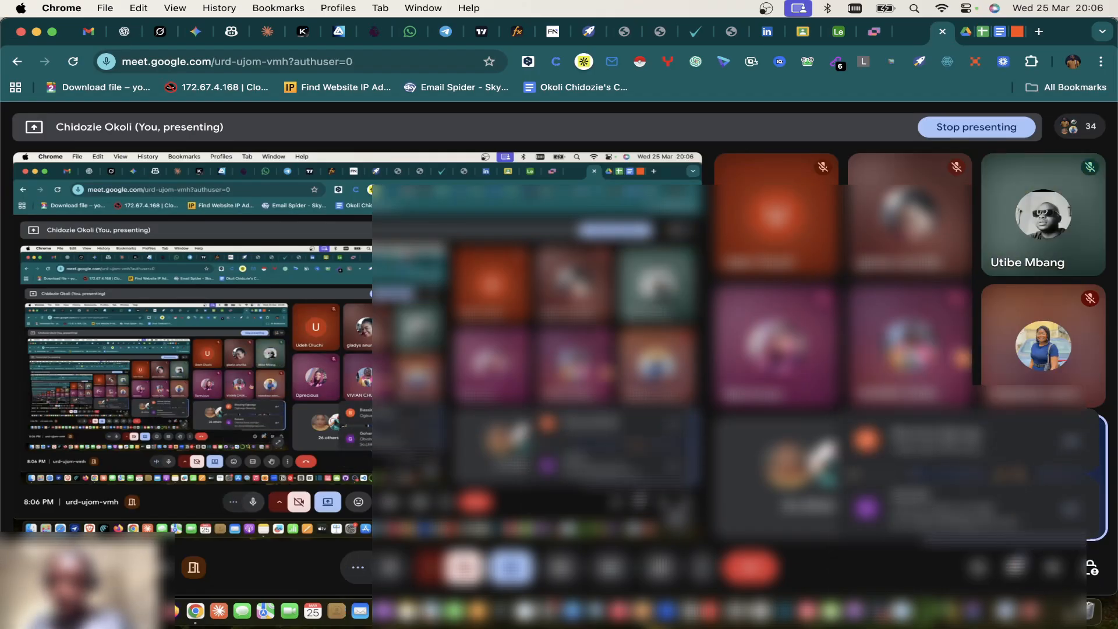
pyautogui.click(1015, 572)
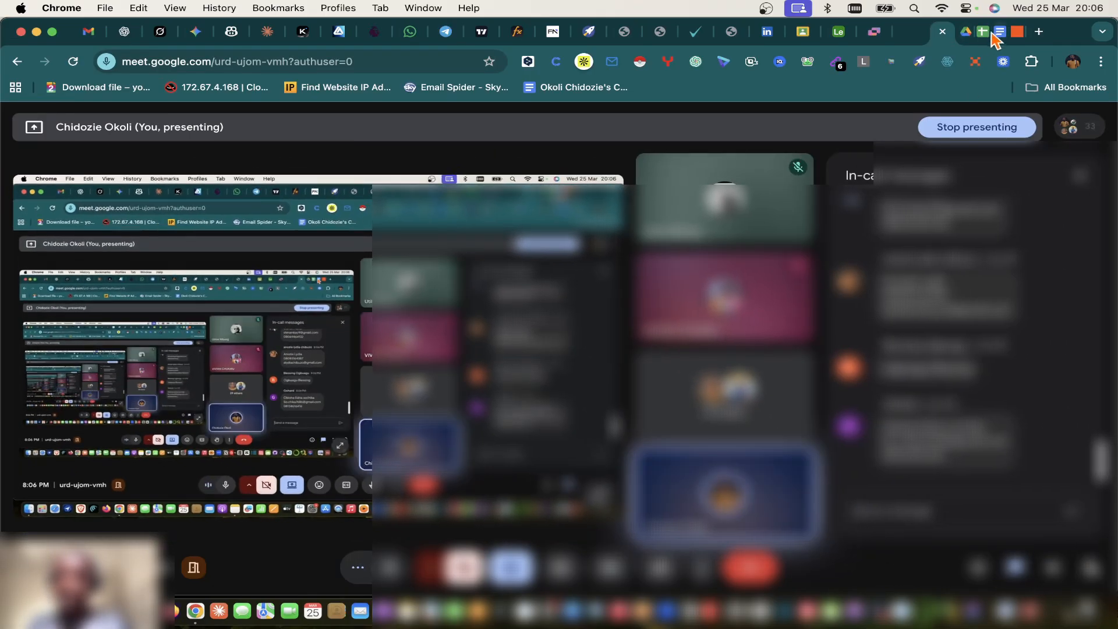
pyautogui.click(984, 33)
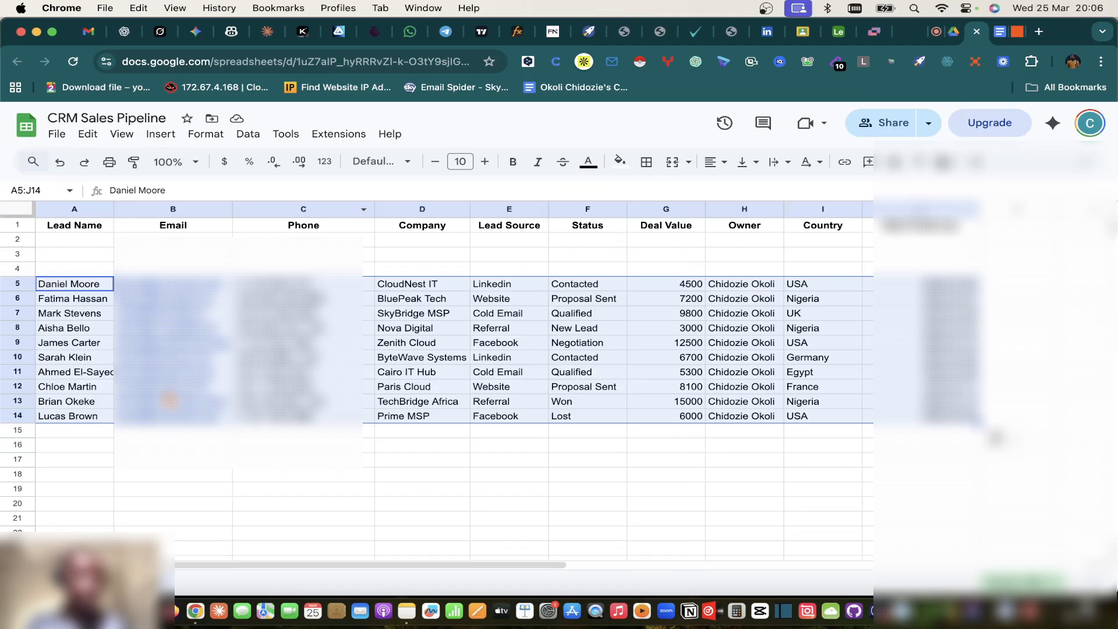
pyautogui.click(999, 31)
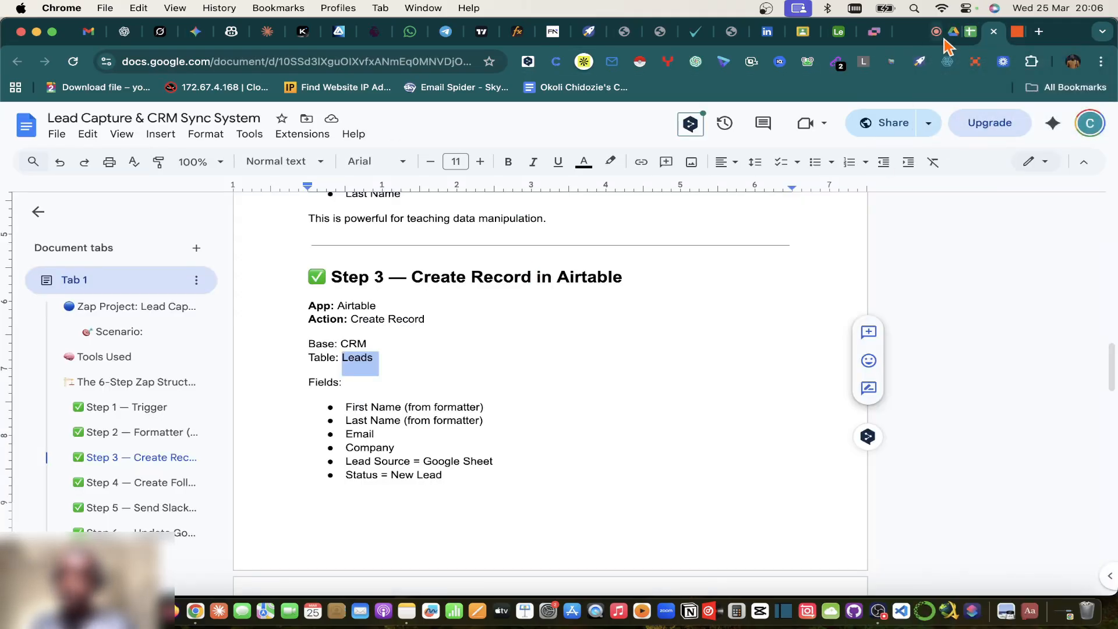
pyautogui.click(941, 34)
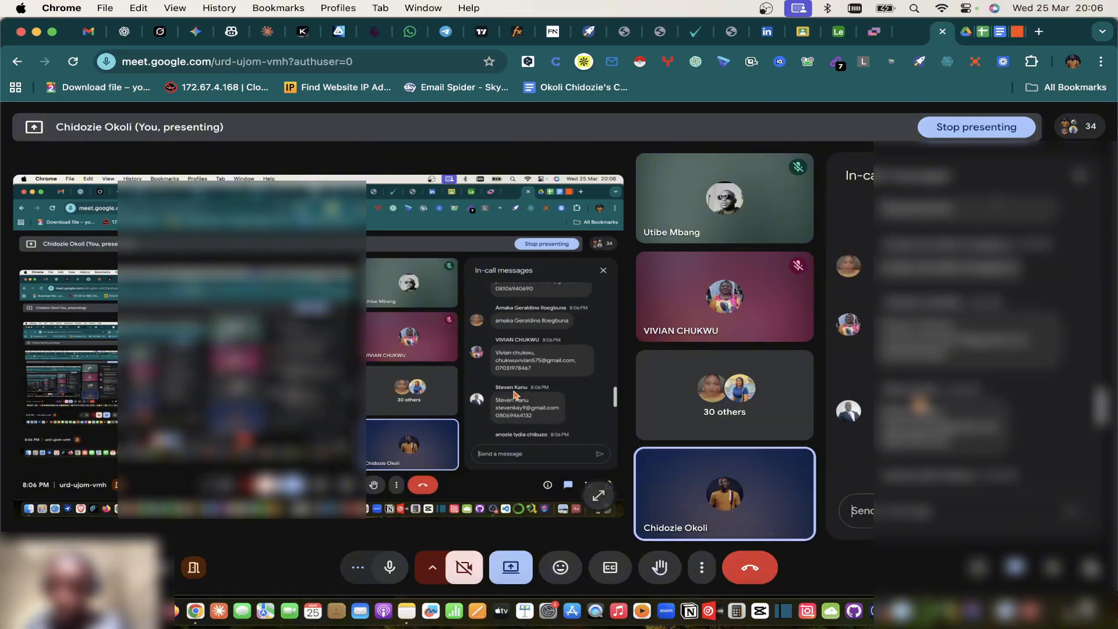
pyautogui.click(983, 33)
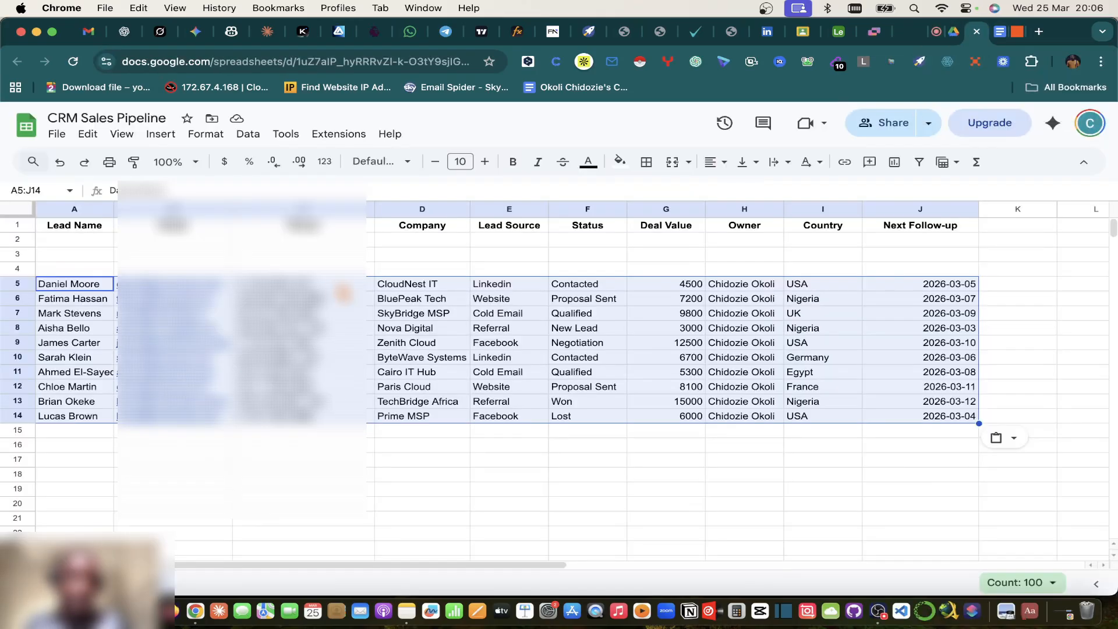
# Step: Enter a new row 2 lead with name, e-mail, phone number and company GoldenBlaze Enterprises
pyautogui.click(68, 240)
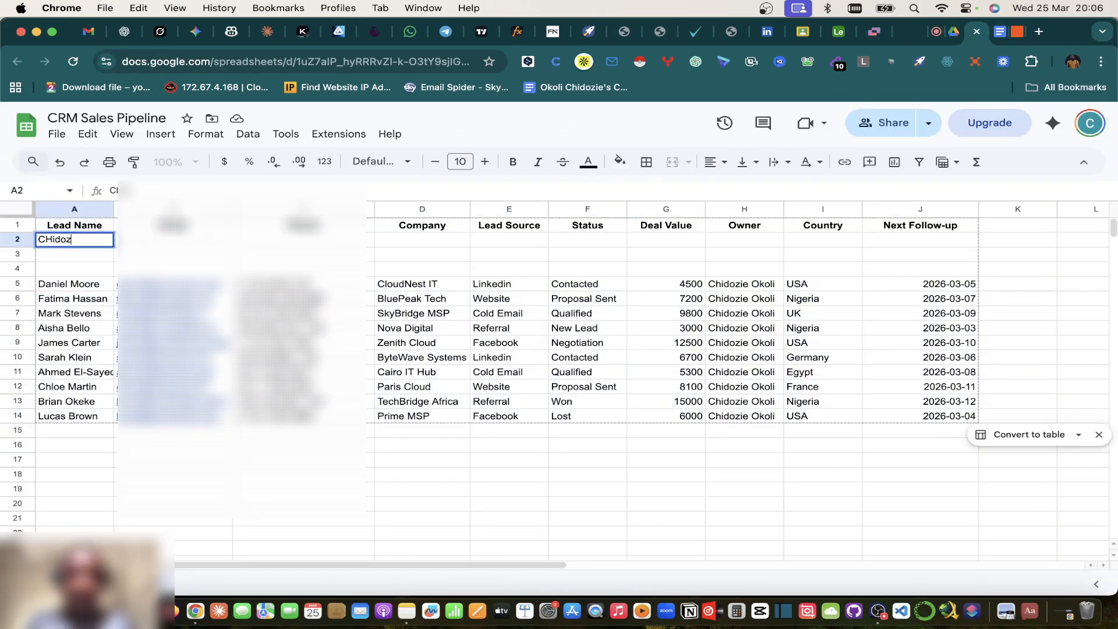
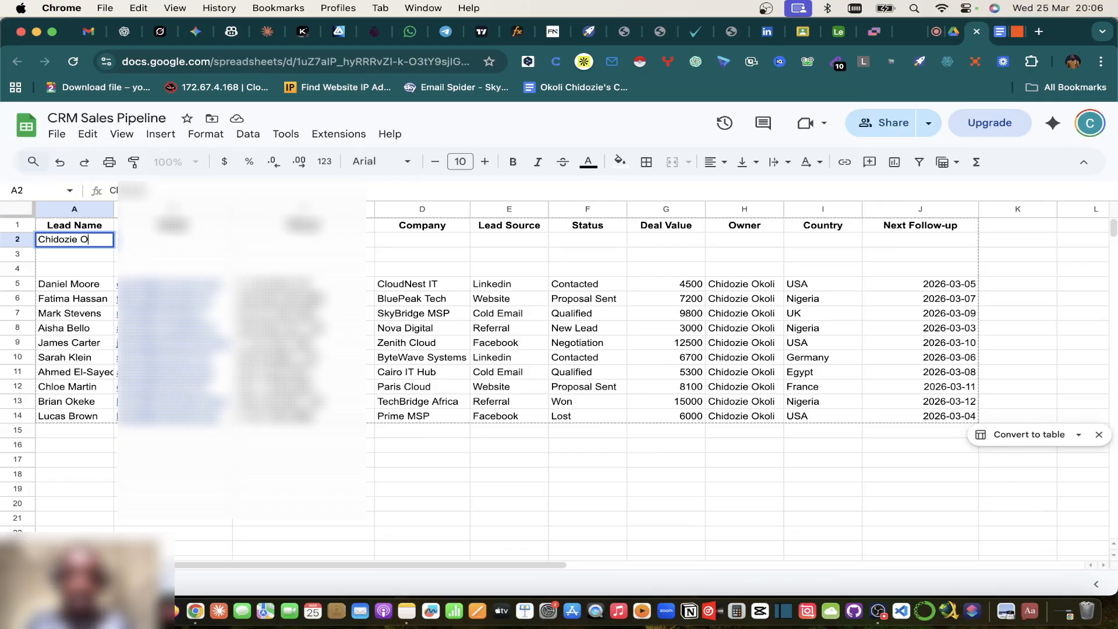
pyautogui.press('Tab')
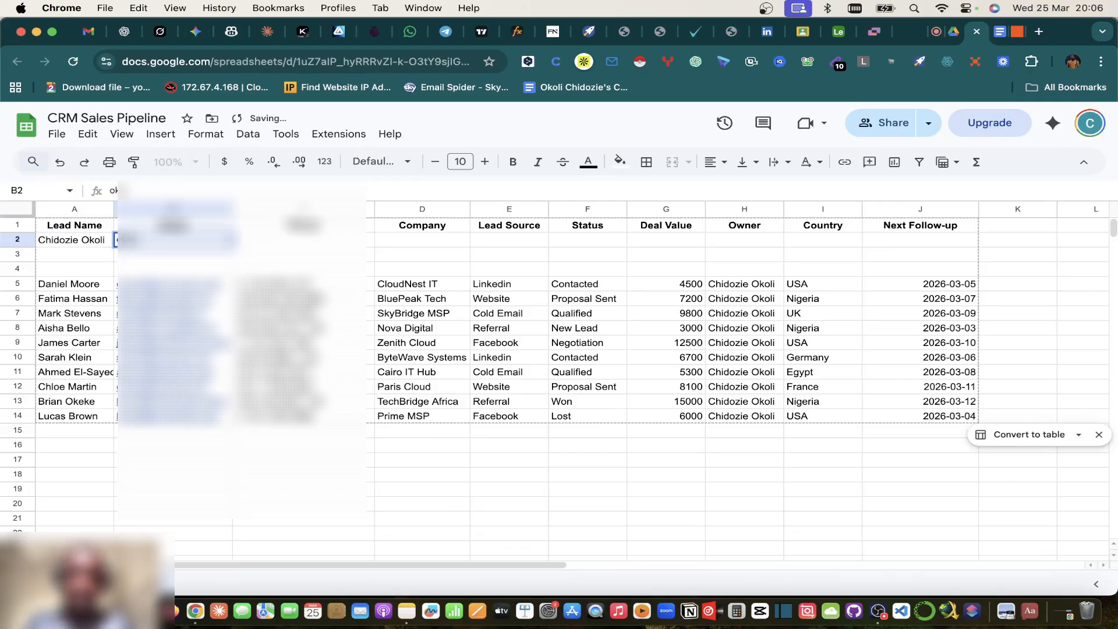
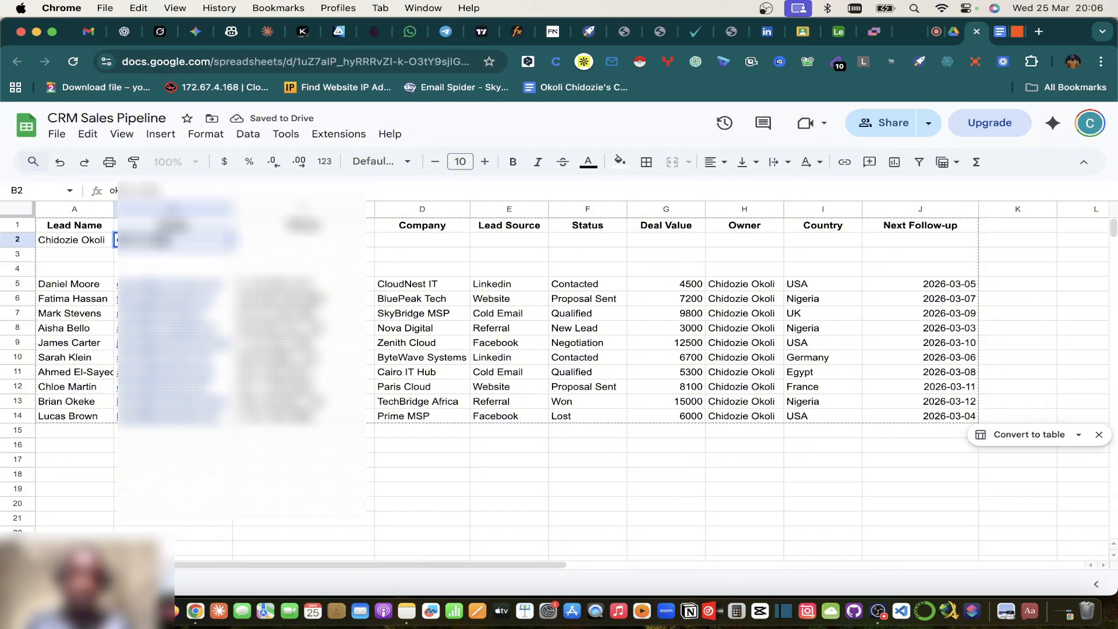
pyautogui.press('Tab')
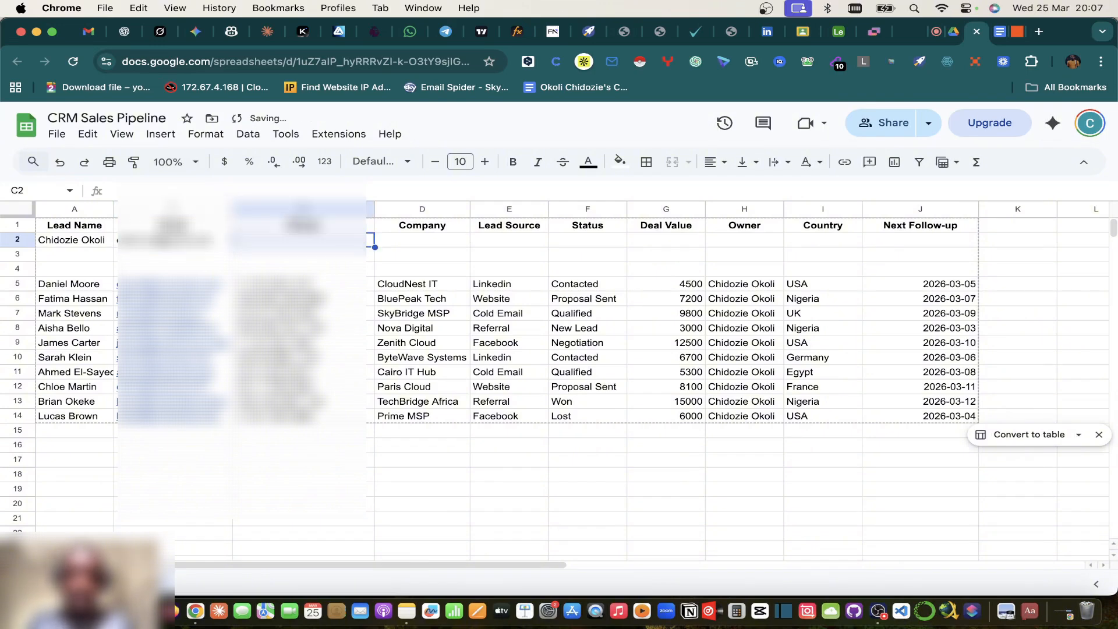
pyautogui.write('08123456')
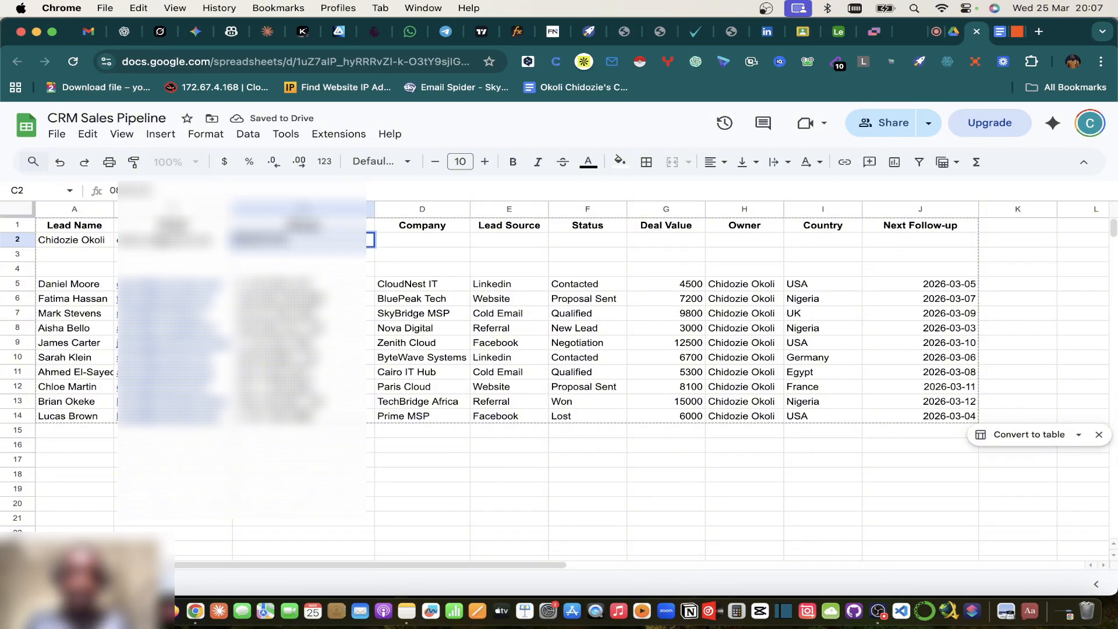
pyautogui.press('Tab')
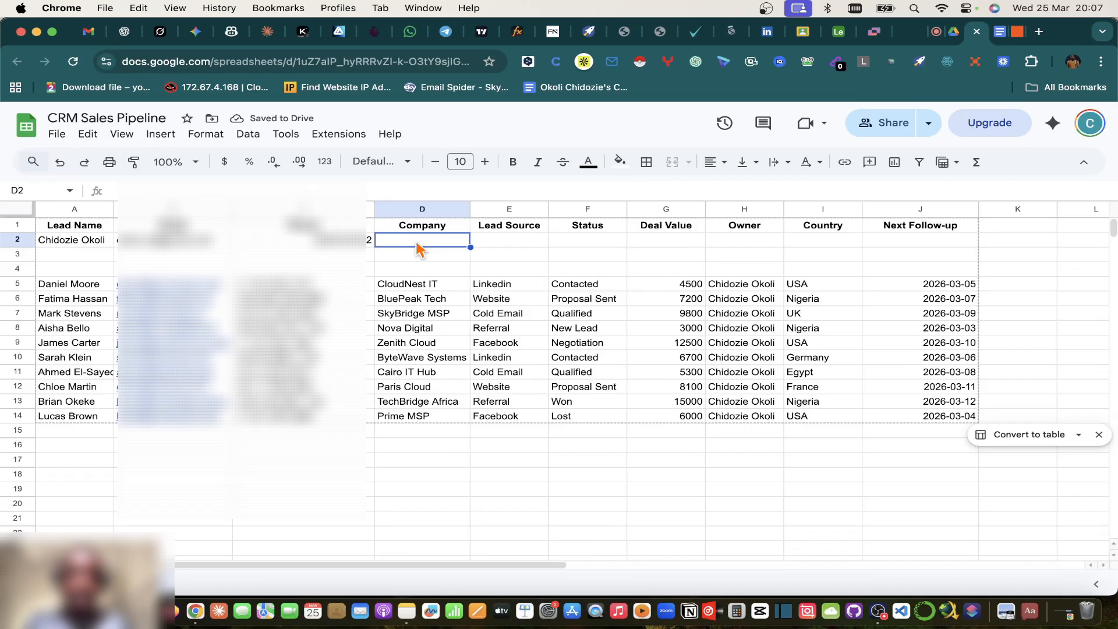
pyautogui.write('GoldenBla')
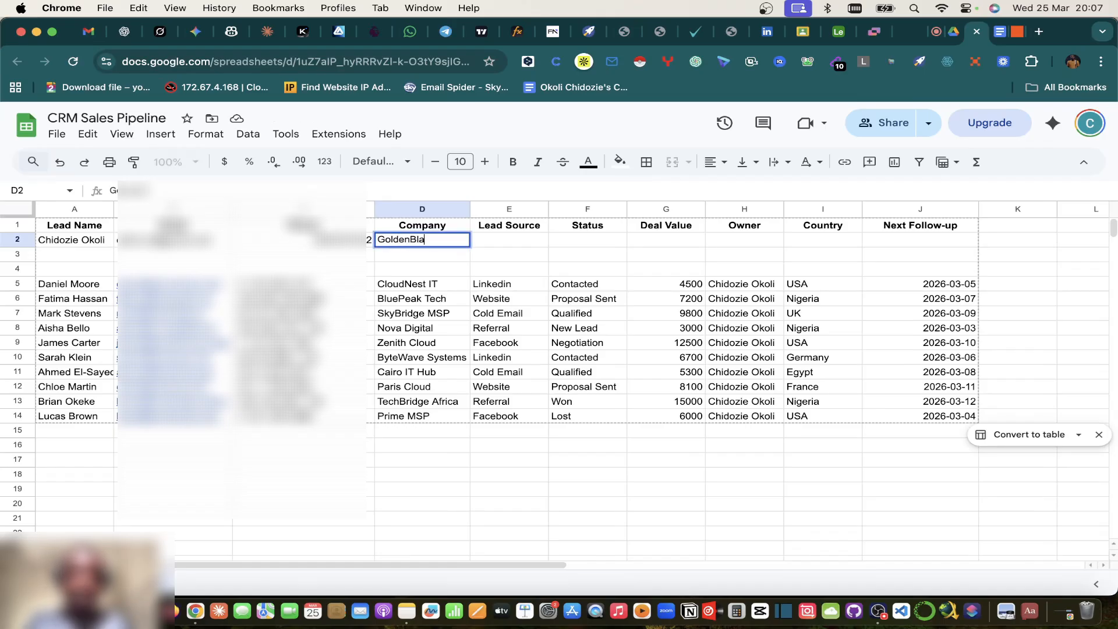
pyautogui.write('ze Enterprises')
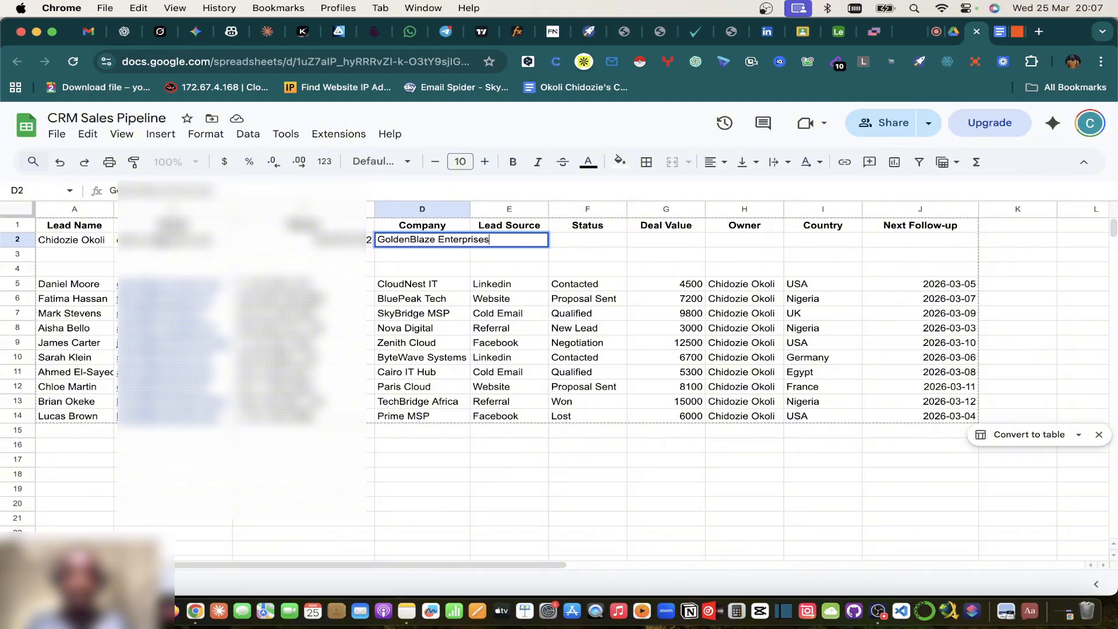
pyautogui.click(609, 254)
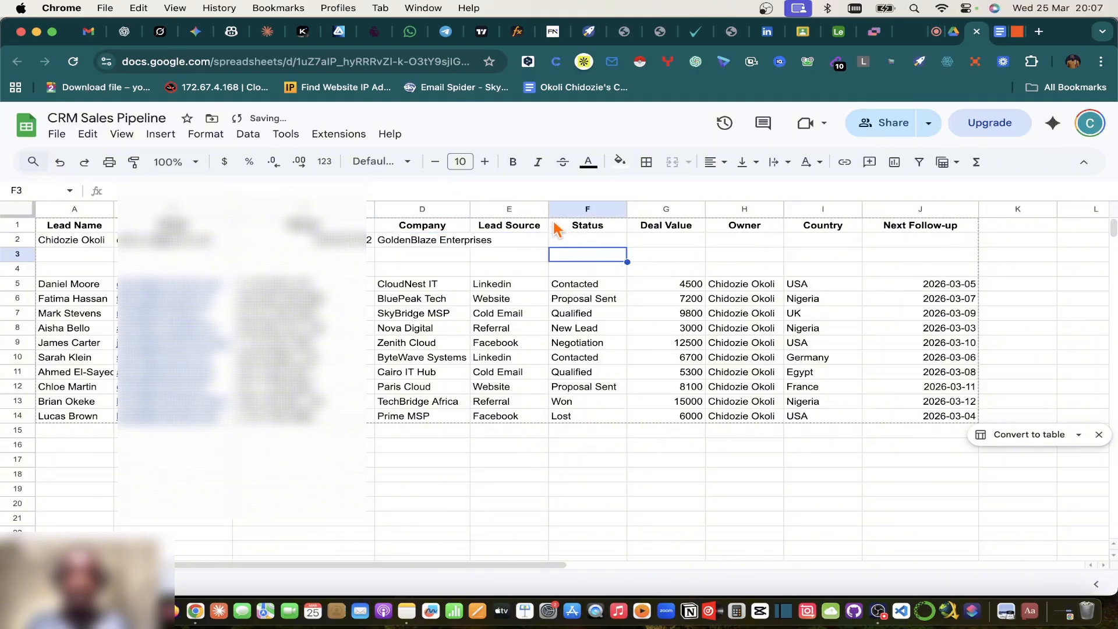
# Step: Widen the Company column and give row 2 lead source Linkedin, status New Lead, value 5000
pyautogui.moveTo(584, 213); pyautogui.dragTo(585, 213)
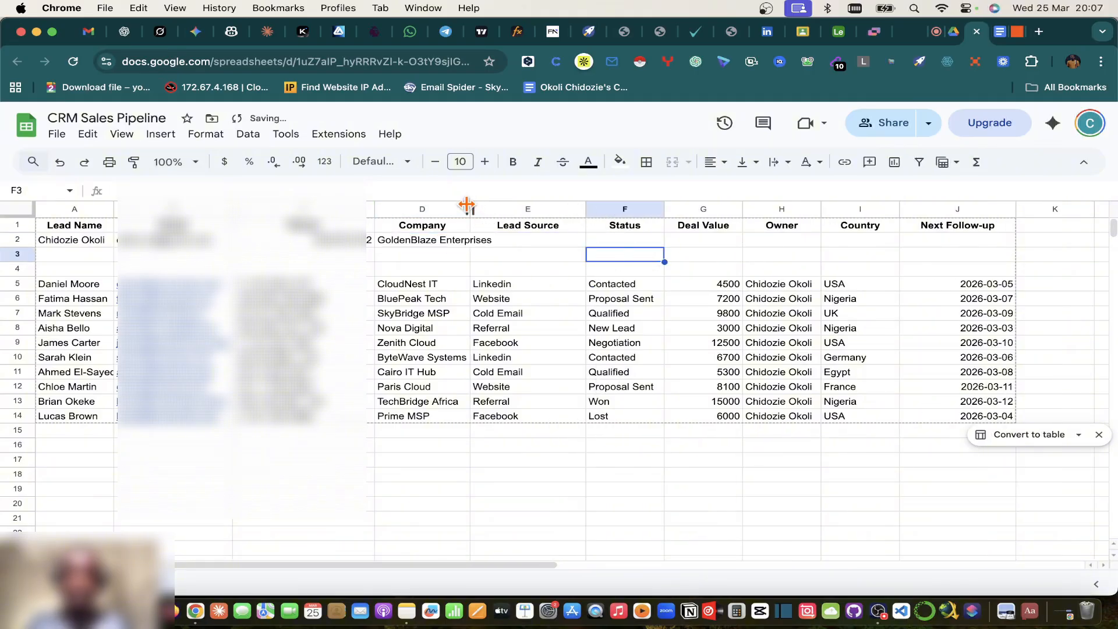
pyautogui.moveTo(469, 207); pyautogui.dragTo(510, 206)
pyautogui.click(568, 238)
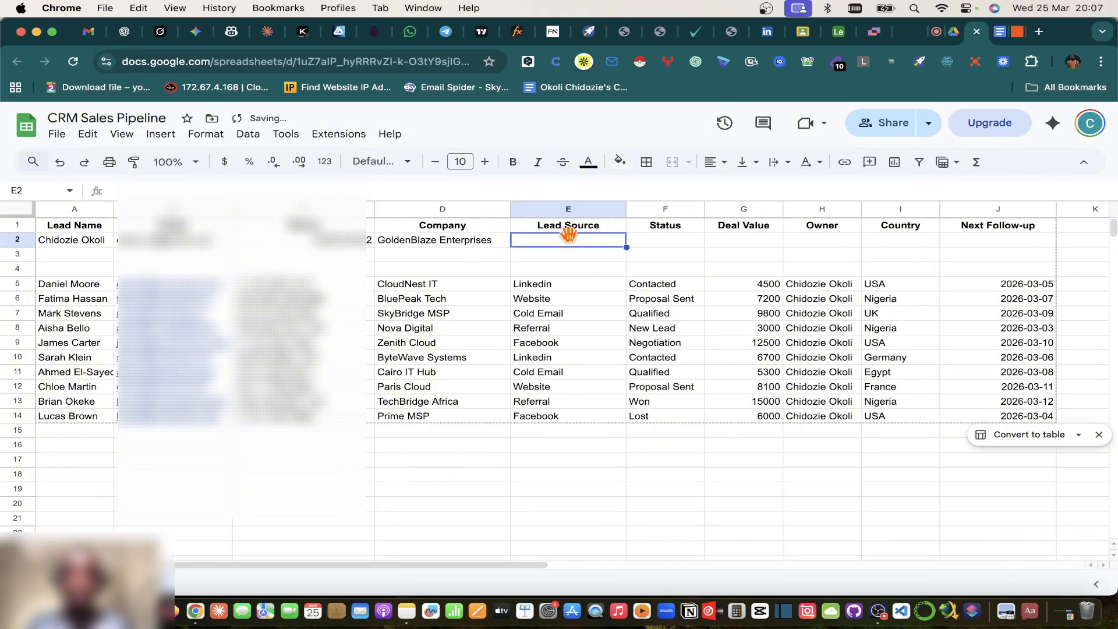
pyautogui.write('Linkedin')
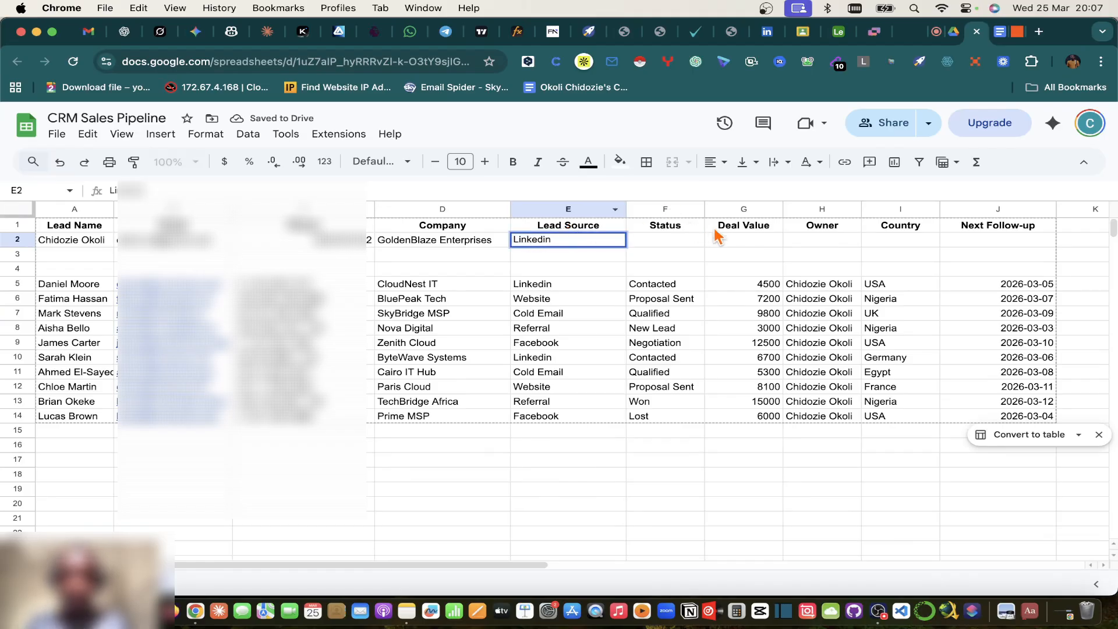
pyautogui.click(665, 230)
pyautogui.click(668, 245)
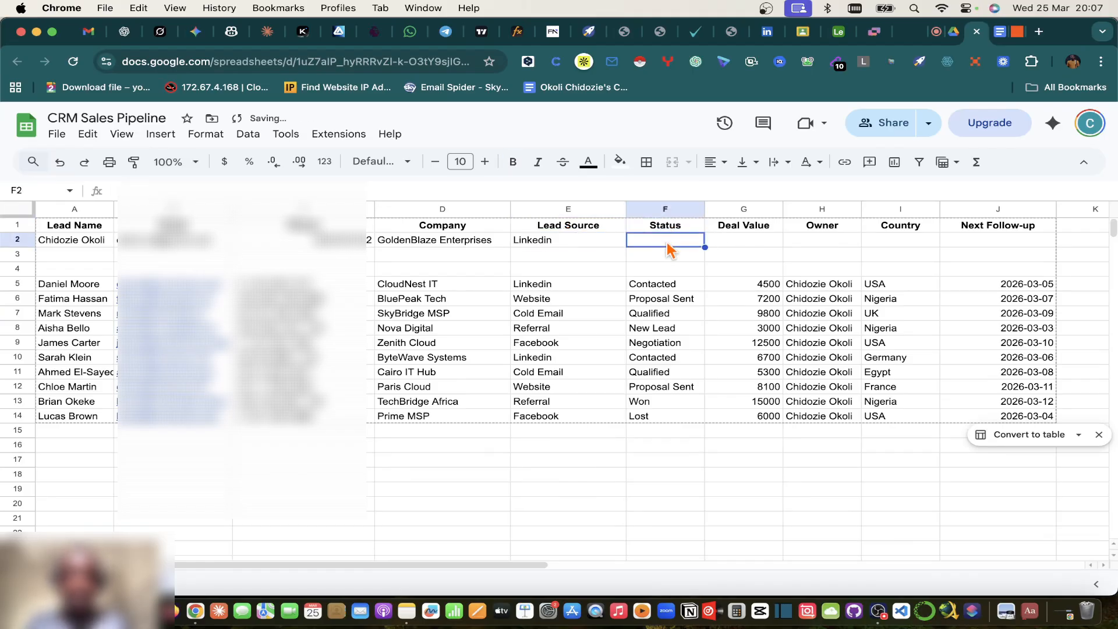
pyautogui.write('New Lead')
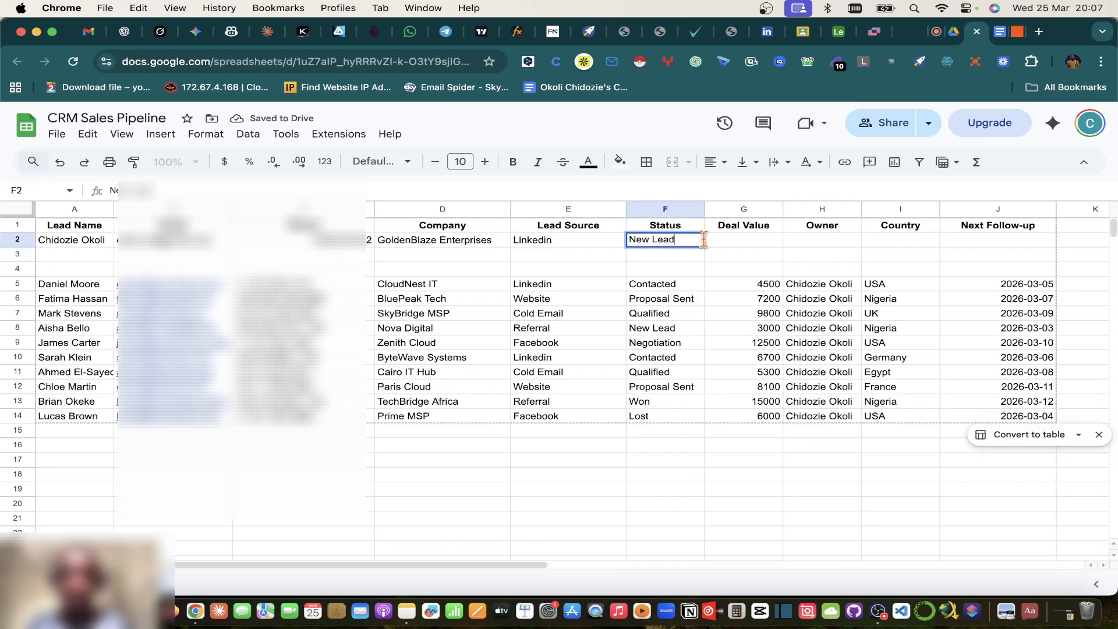
pyautogui.click(751, 245)
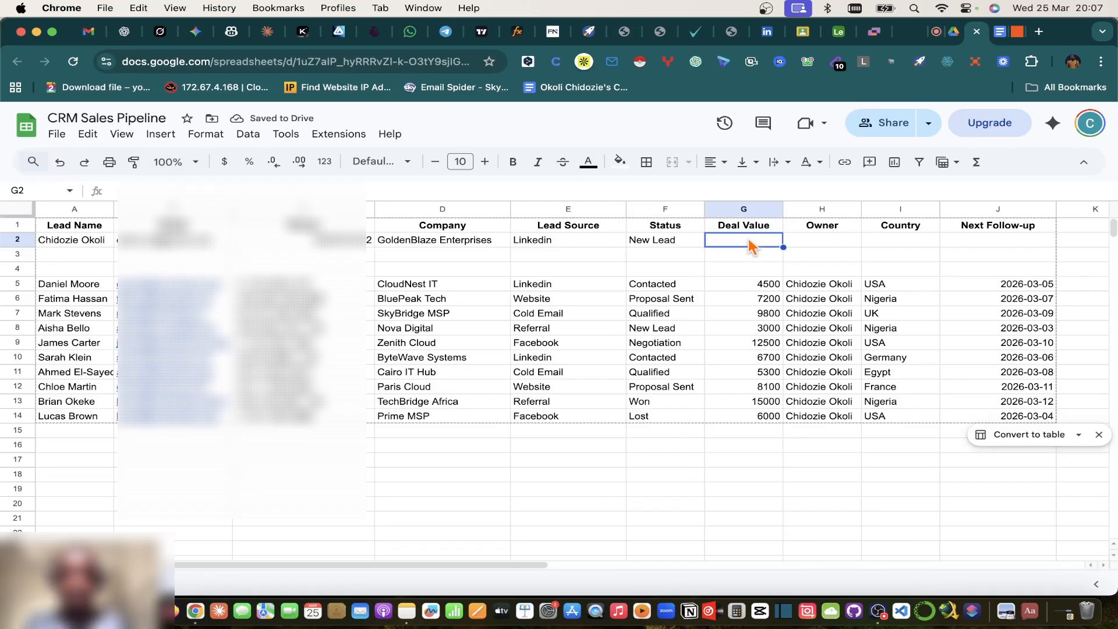
pyautogui.write('50000')
pyautogui.press('BackSpace')
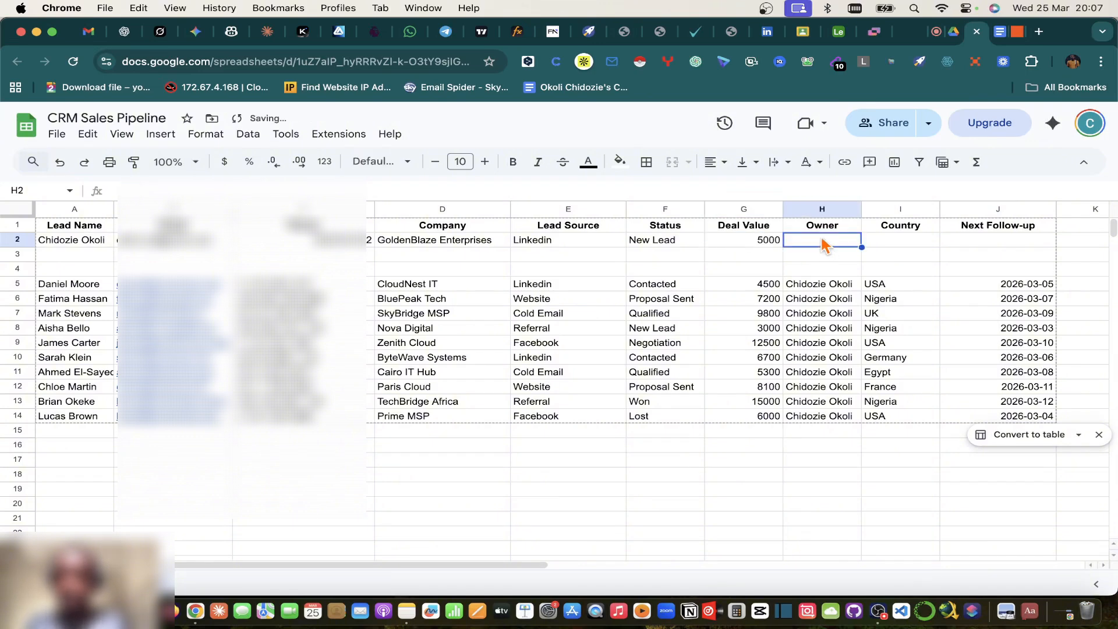
# Step: Fill the owner name into H2:H4 and paste Nigeria into I2:I4
pyautogui.click(836, 286)
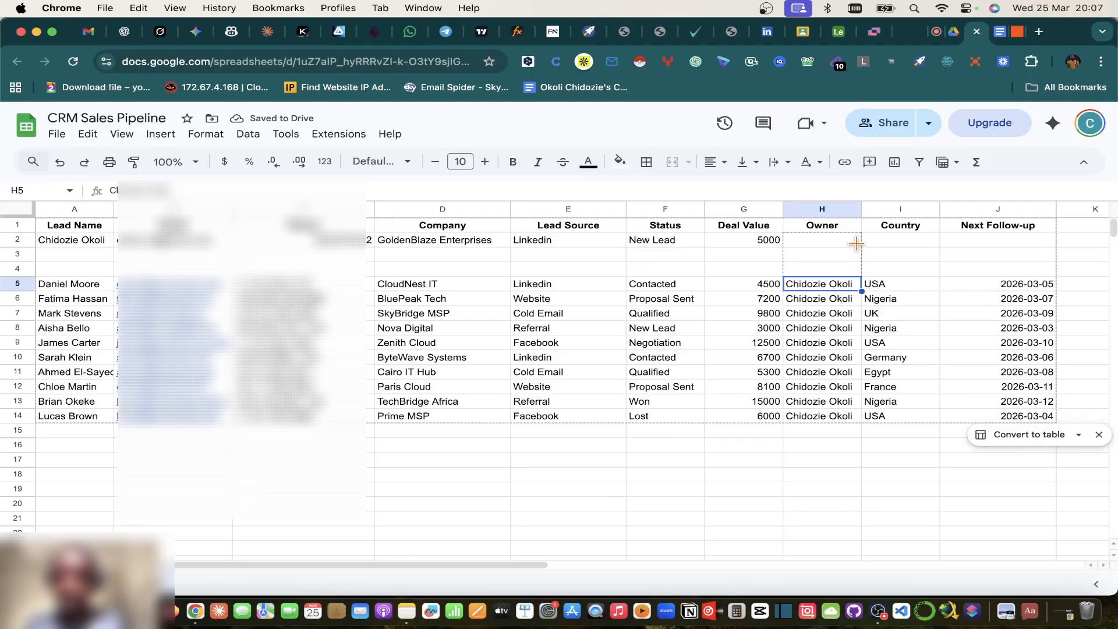
pyautogui.moveTo(855, 243); pyautogui.dragTo(856, 240)
pyautogui.click(905, 247)
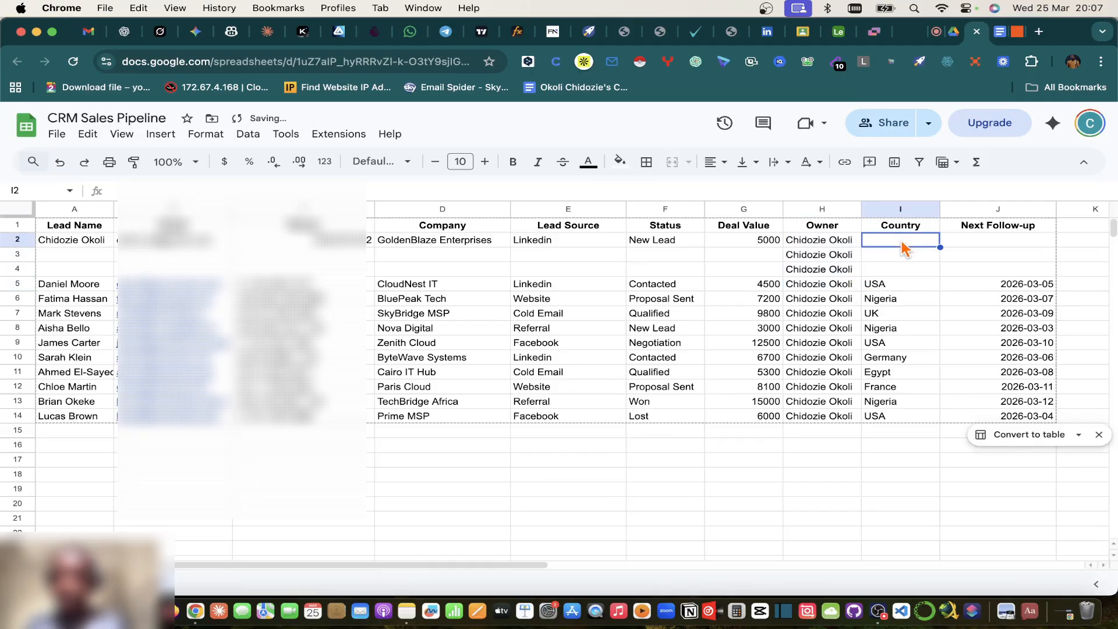
pyautogui.click(884, 301)
pyautogui.hotkey('ctrl', 'c')
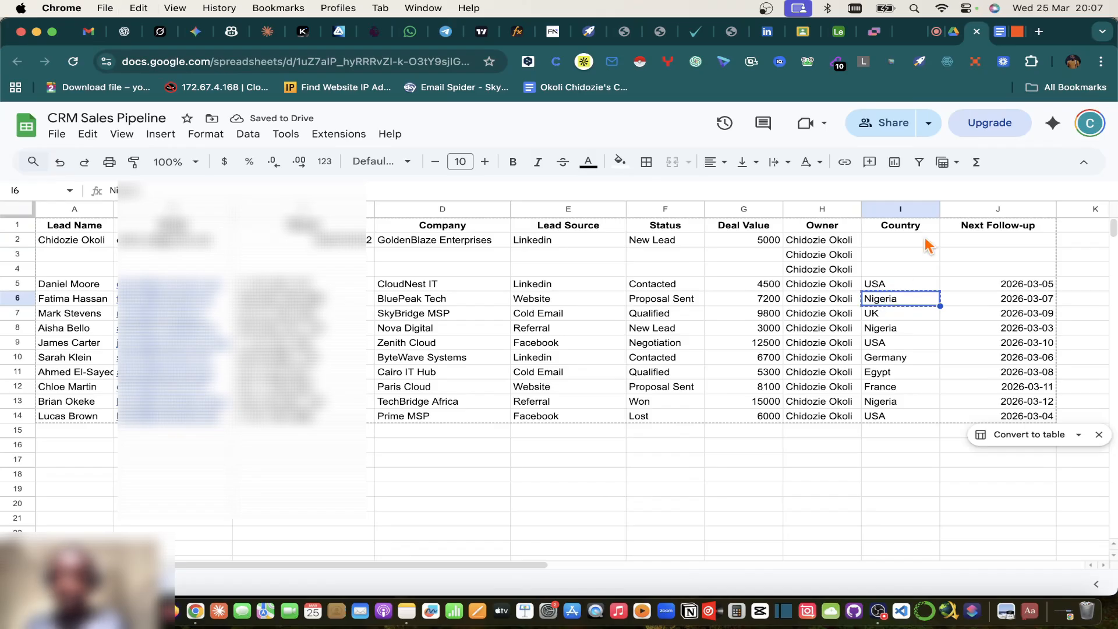
pyautogui.click(925, 243)
pyautogui.keyDown('shift'); pyautogui.click(906, 269); pyautogui.keyUp('shift')
pyautogui.hotkey('ctrl', 'v')
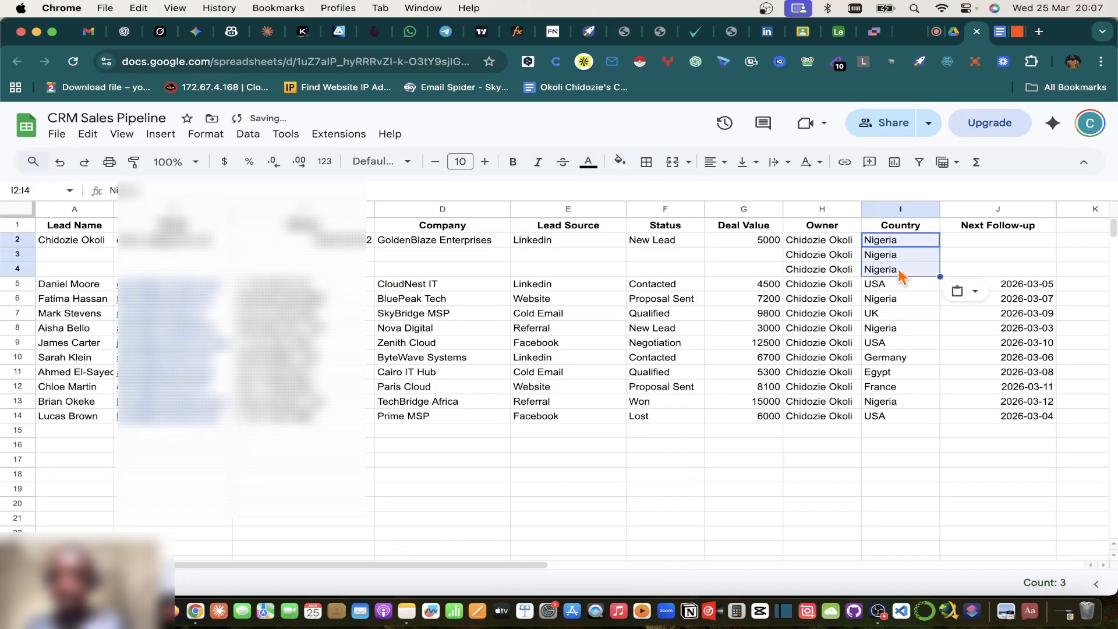
# Step: Fill follow-up dates 2026-03-02 to 2026-03-04 into J2:J4
pyautogui.click(969, 244)
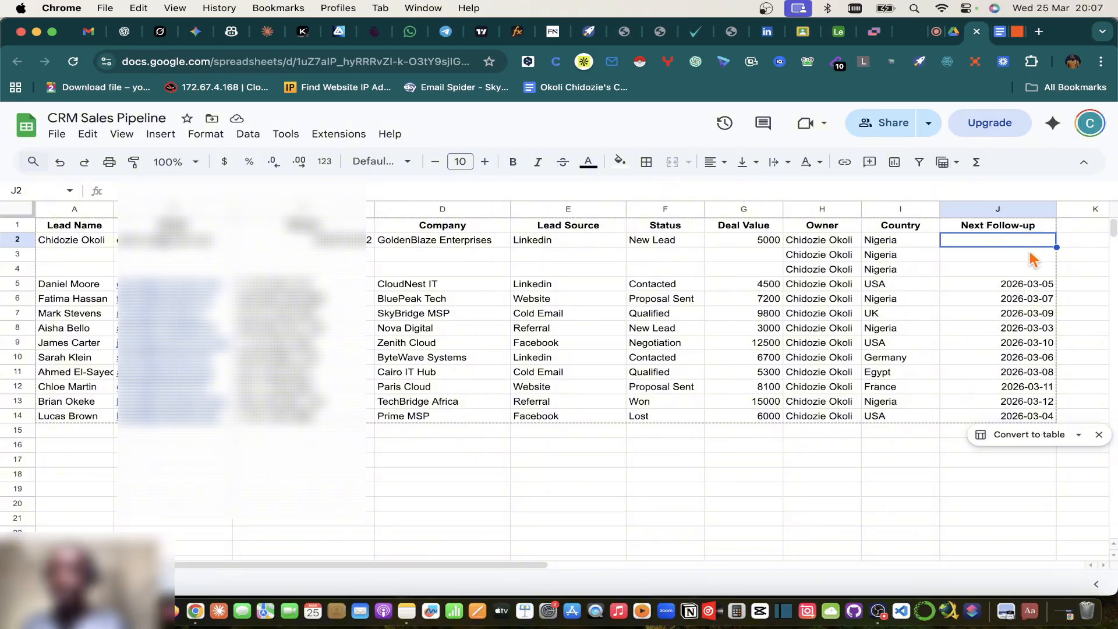
pyautogui.click(1039, 286)
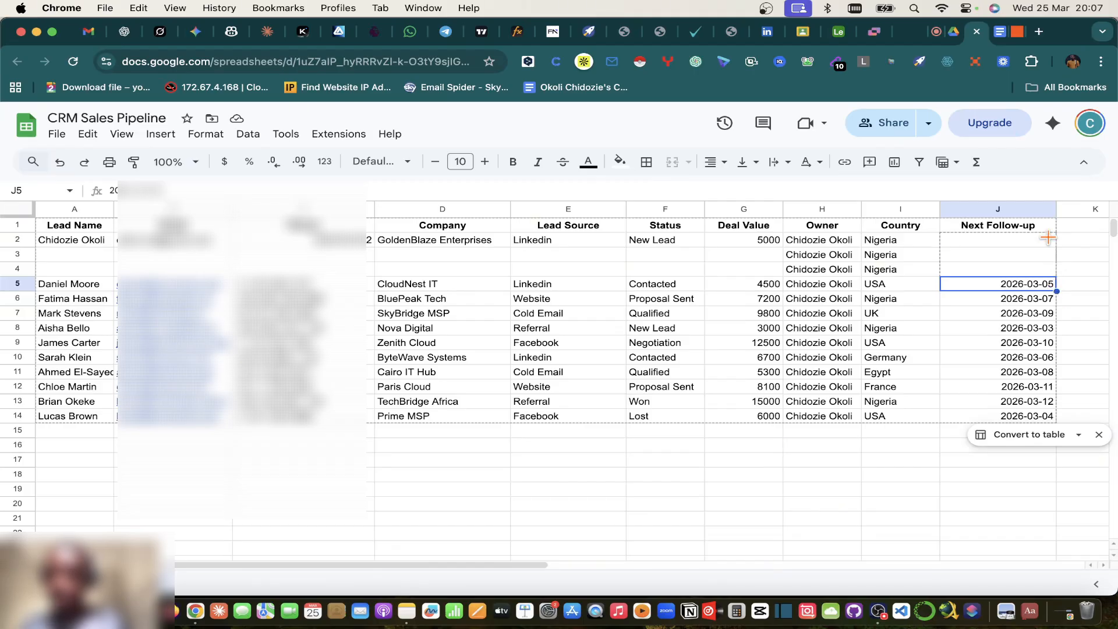
pyautogui.moveTo(1047, 237); pyautogui.dragTo(1045, 239)
pyautogui.click(979, 258)
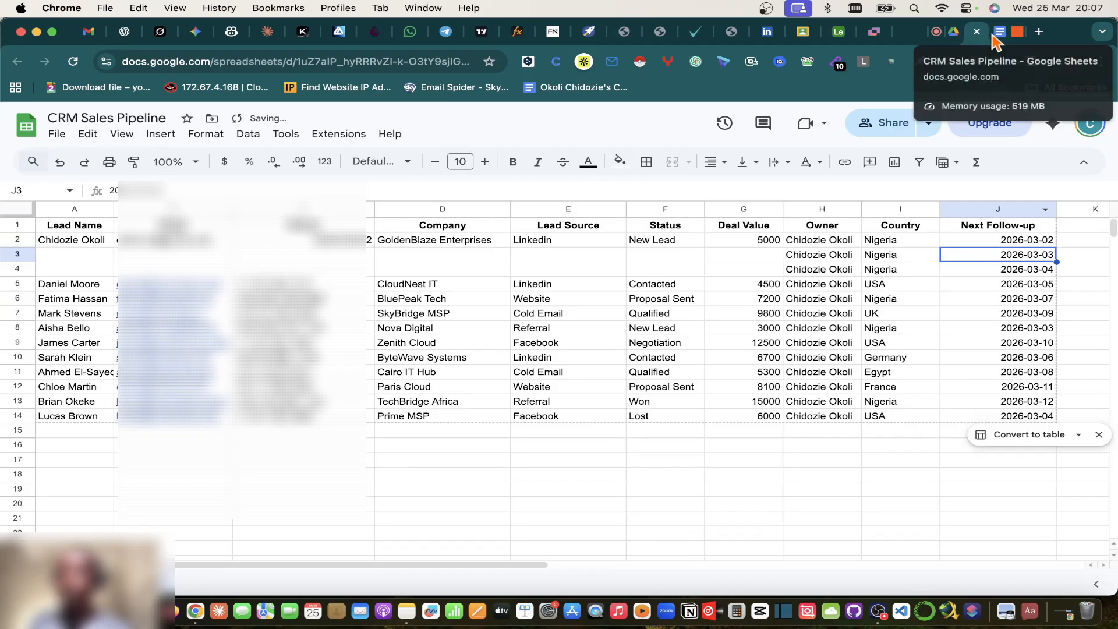
# Step: Select an attendee's name in the Google Meet chat for the next lead
pyautogui.click(932, 34)
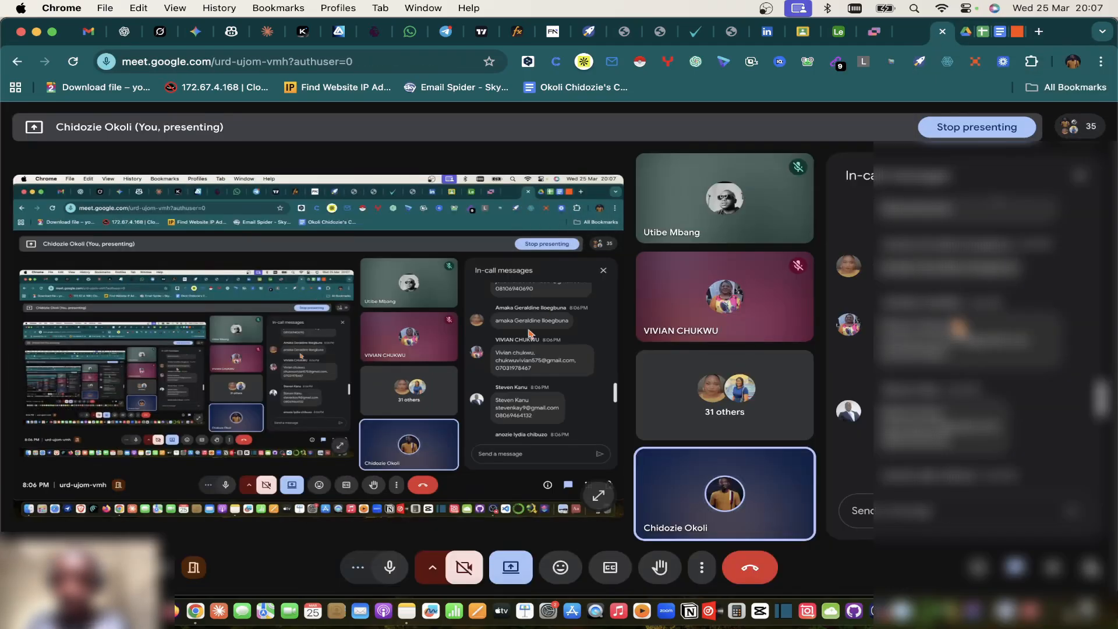
pyautogui.scroll(10, 966, 326)
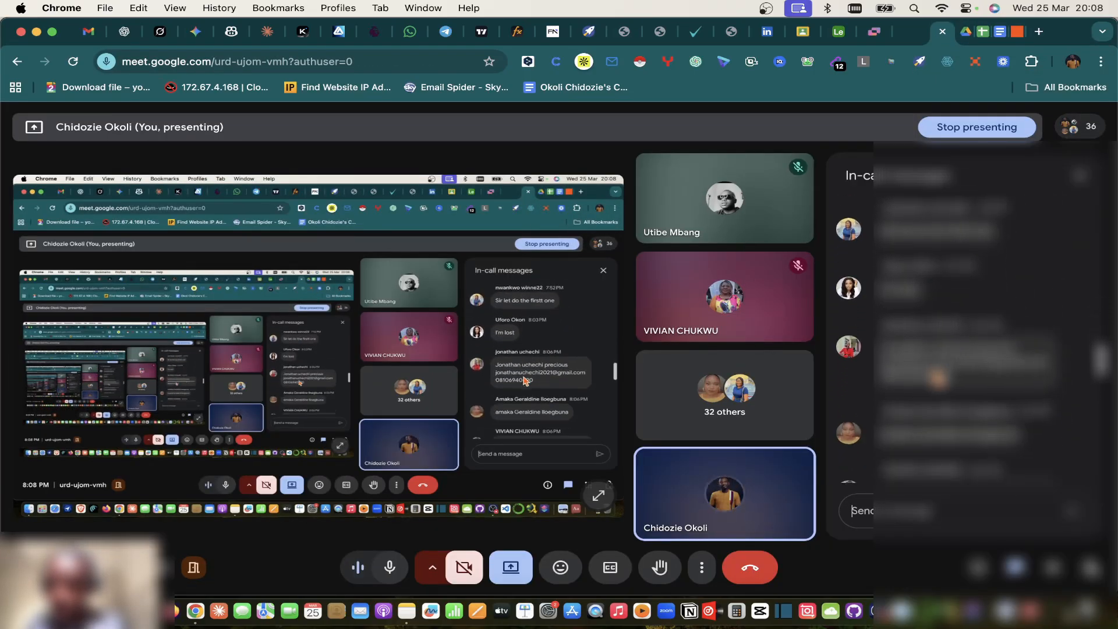
pyautogui.tripleClick(937, 350)
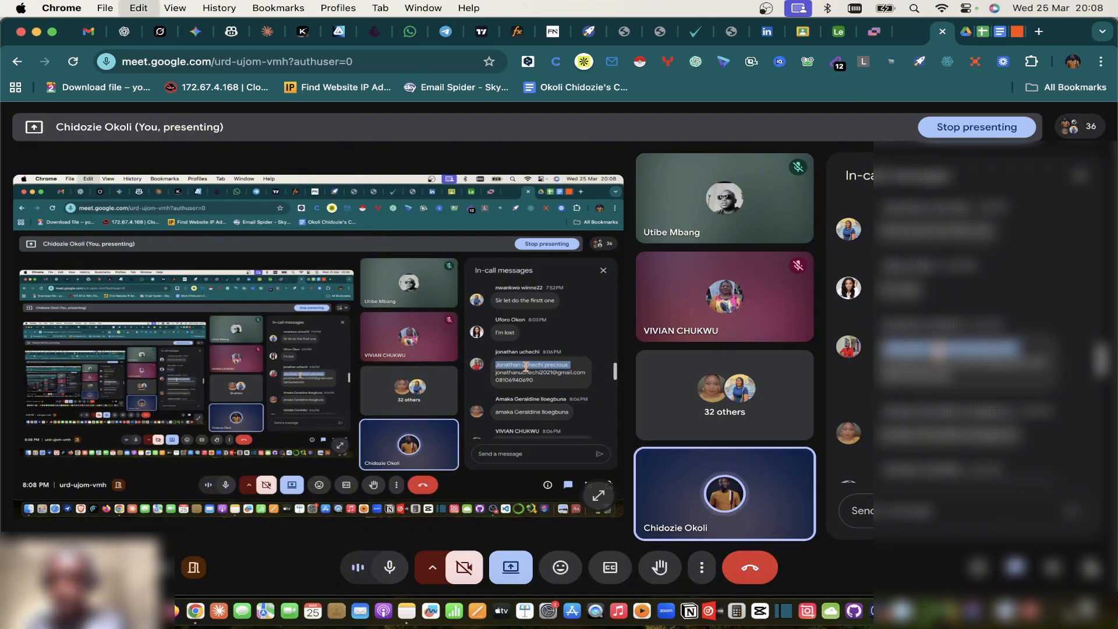
pyautogui.click(985, 34)
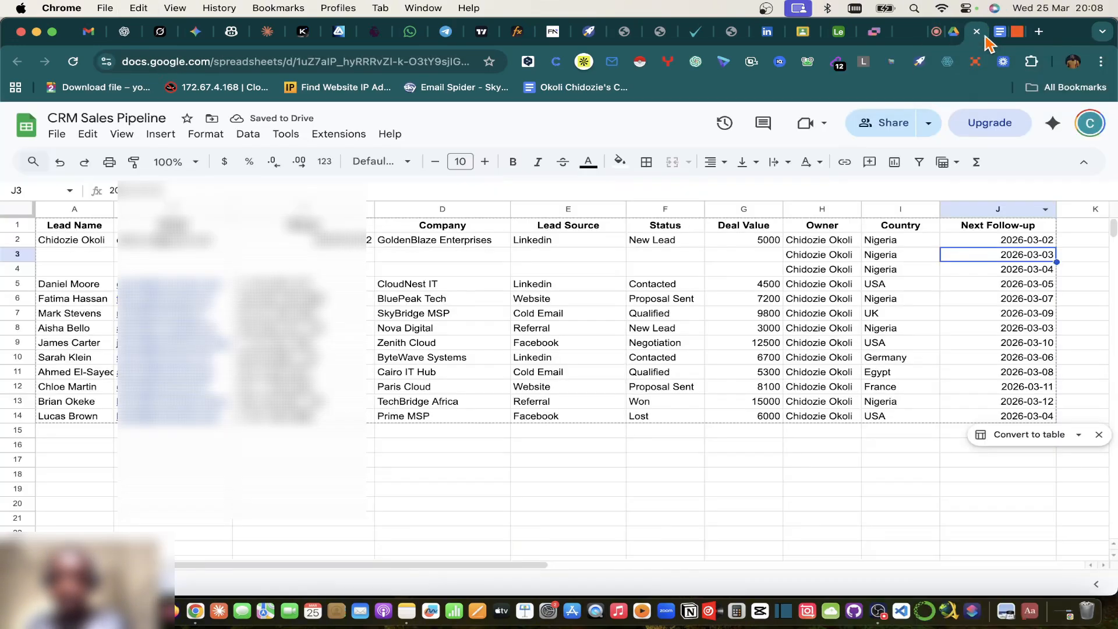
# Step: Paste the attendee's name into A3, auto-fit the column, format it black on white, capitalise the surname
pyautogui.click(96, 259)
pyautogui.press('super+v')
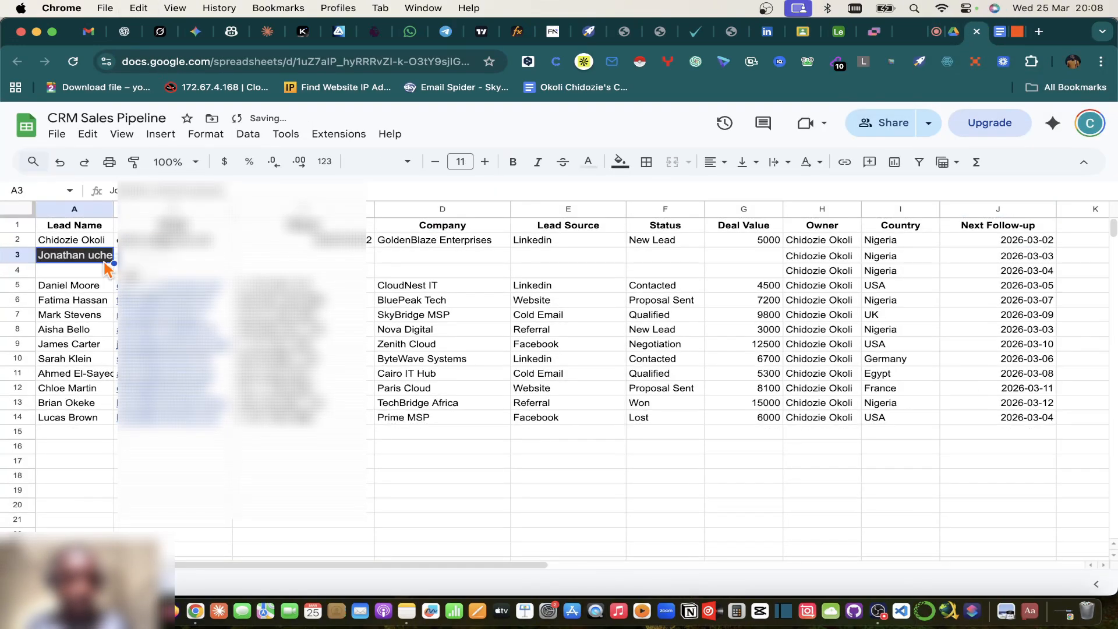
pyautogui.click(153, 262)
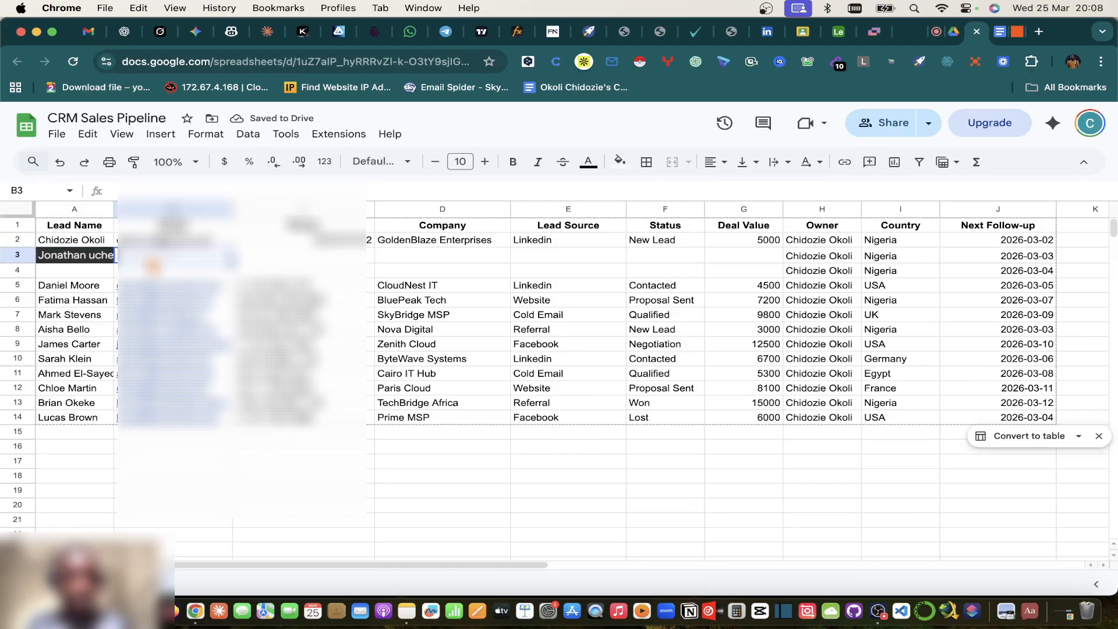
pyautogui.doubleClick(114, 208)
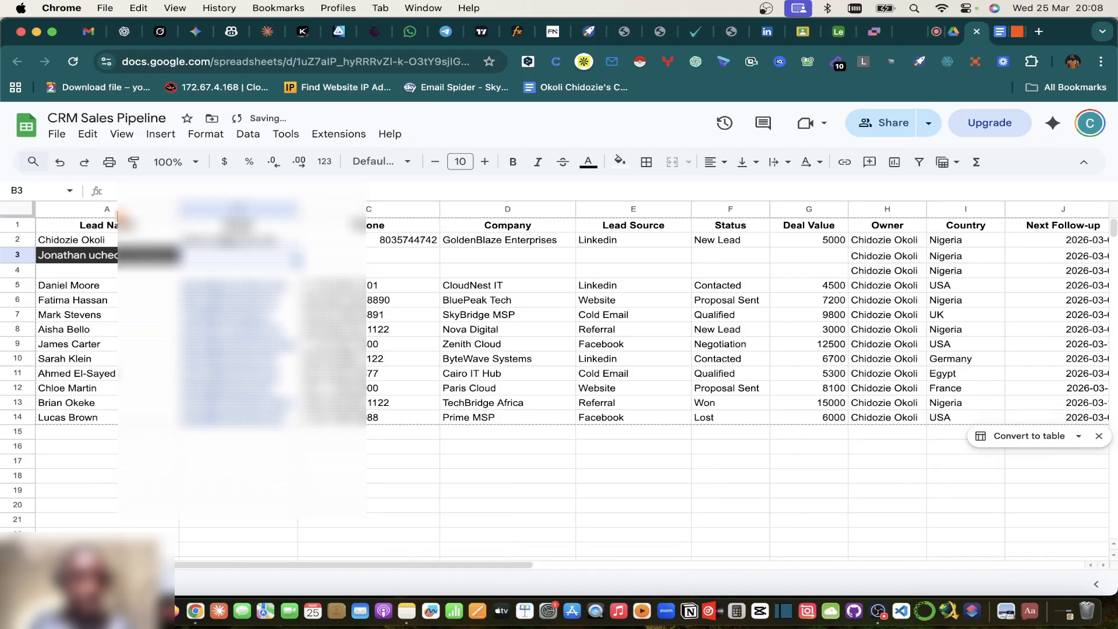
pyautogui.click(148, 256)
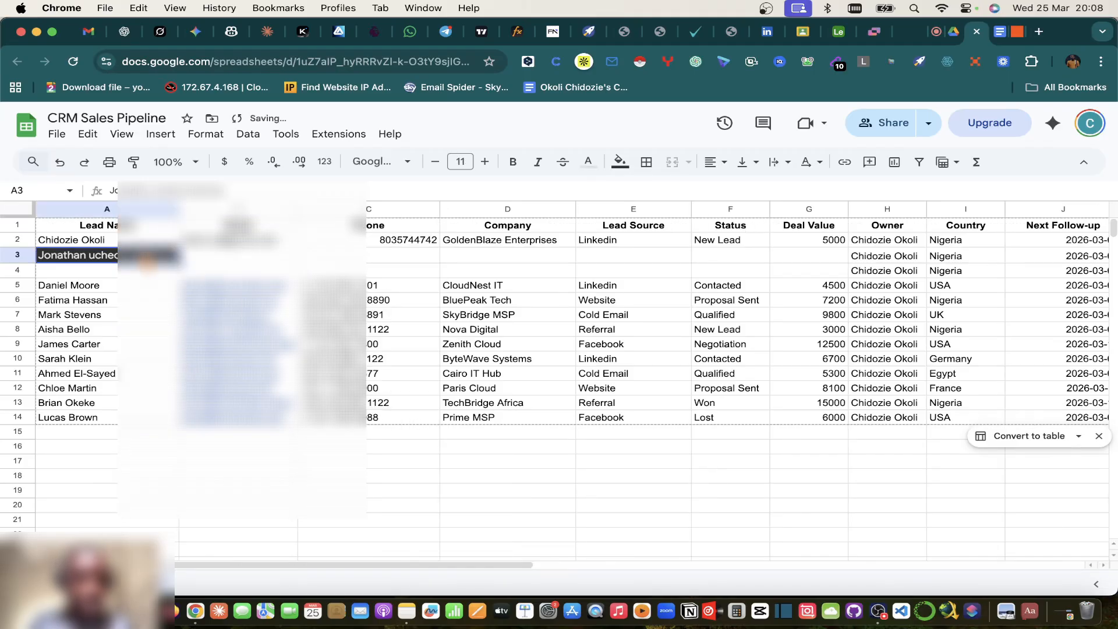
pyautogui.click(623, 168)
pyautogui.click(781, 212)
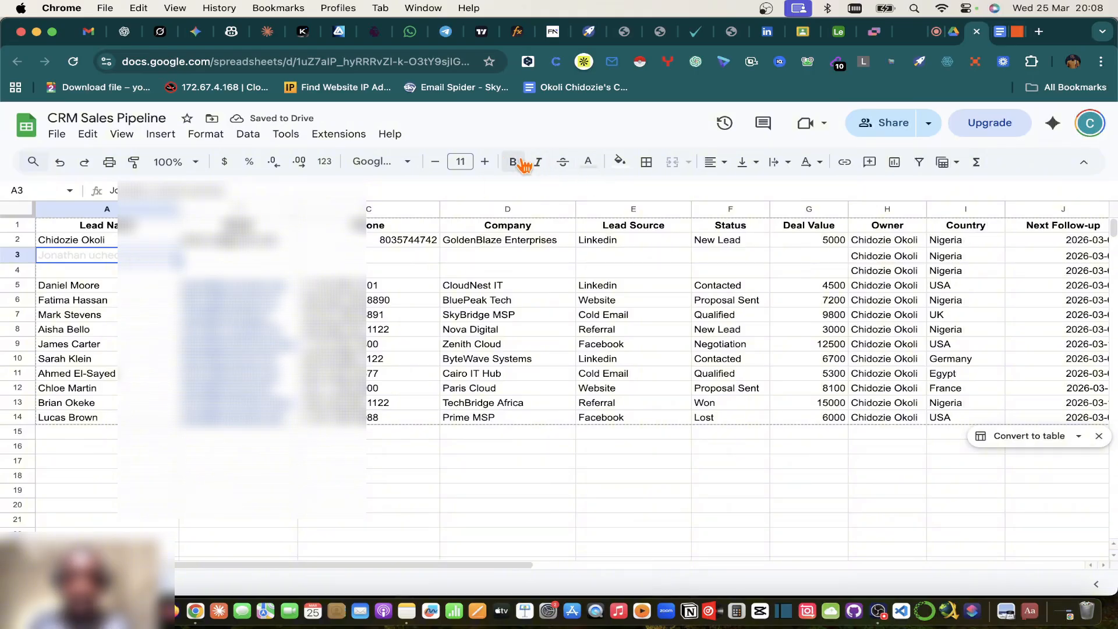
pyautogui.click(590, 165)
pyautogui.click(592, 211)
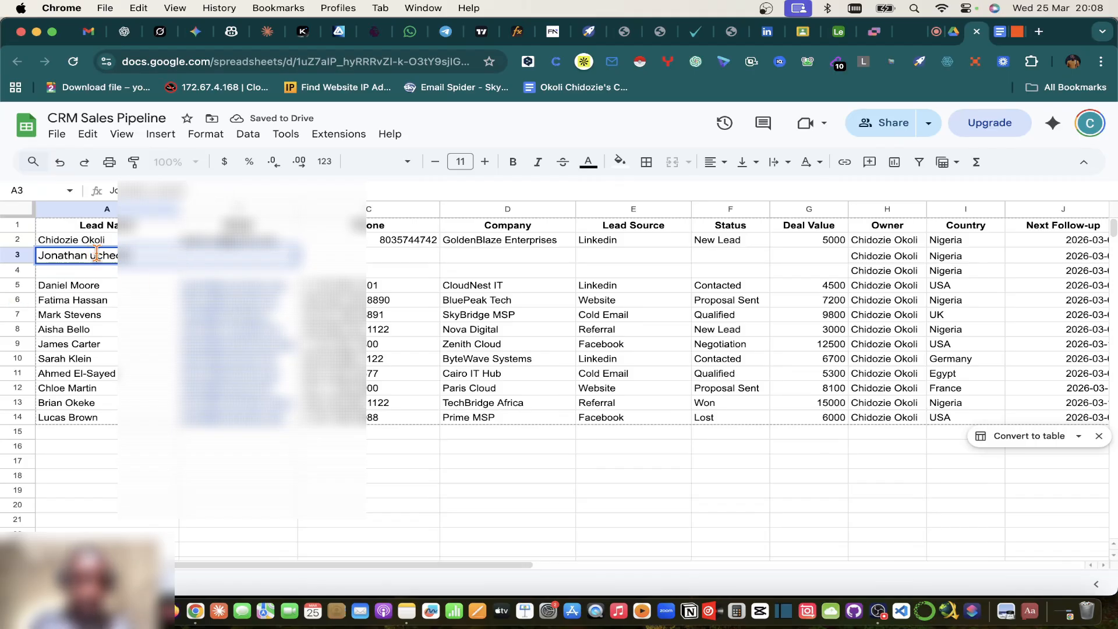
pyautogui.press('BackSpace')
pyautogui.write('U')
pyautogui.click(114, 302)
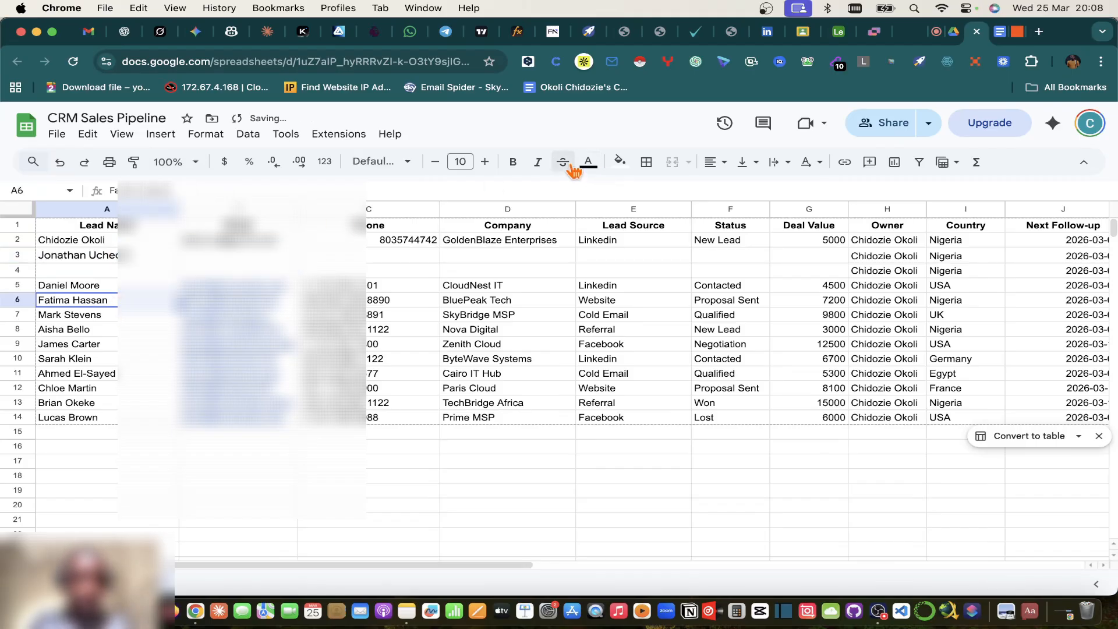
# Step: Paste the attendee's phone number into row 3's phone cell
pyautogui.click(936, 31)
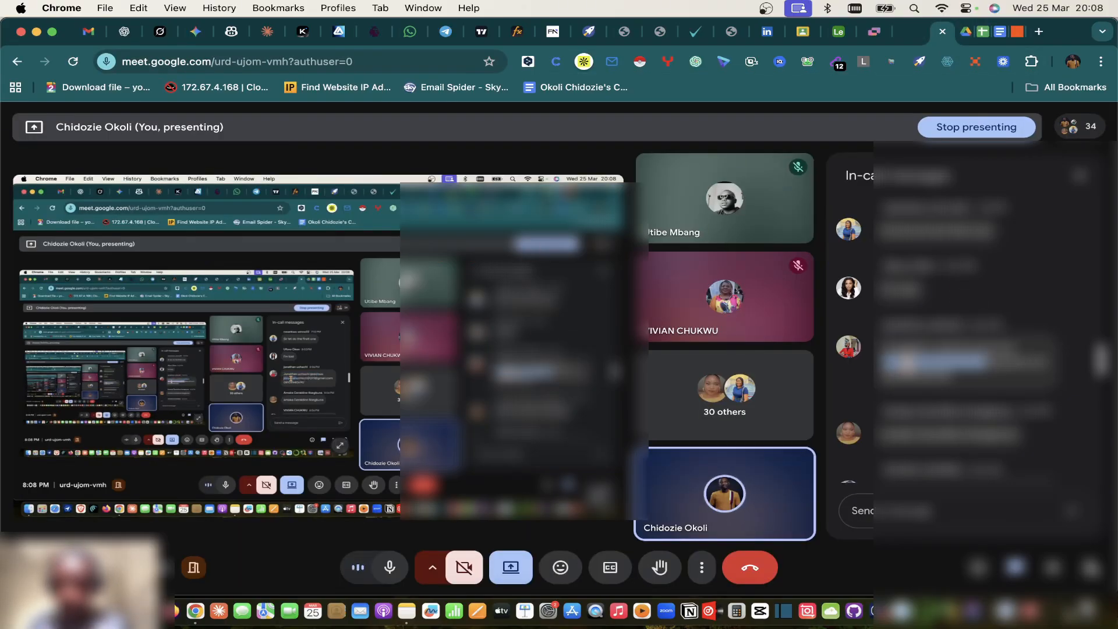
pyautogui.click(990, 33)
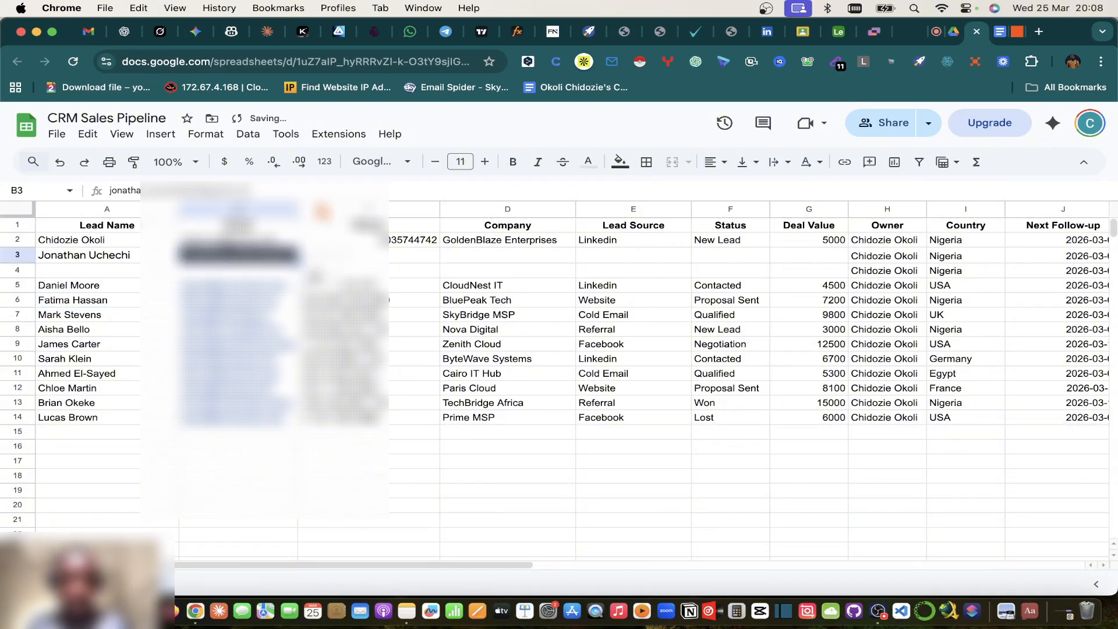
pyautogui.click(935, 32)
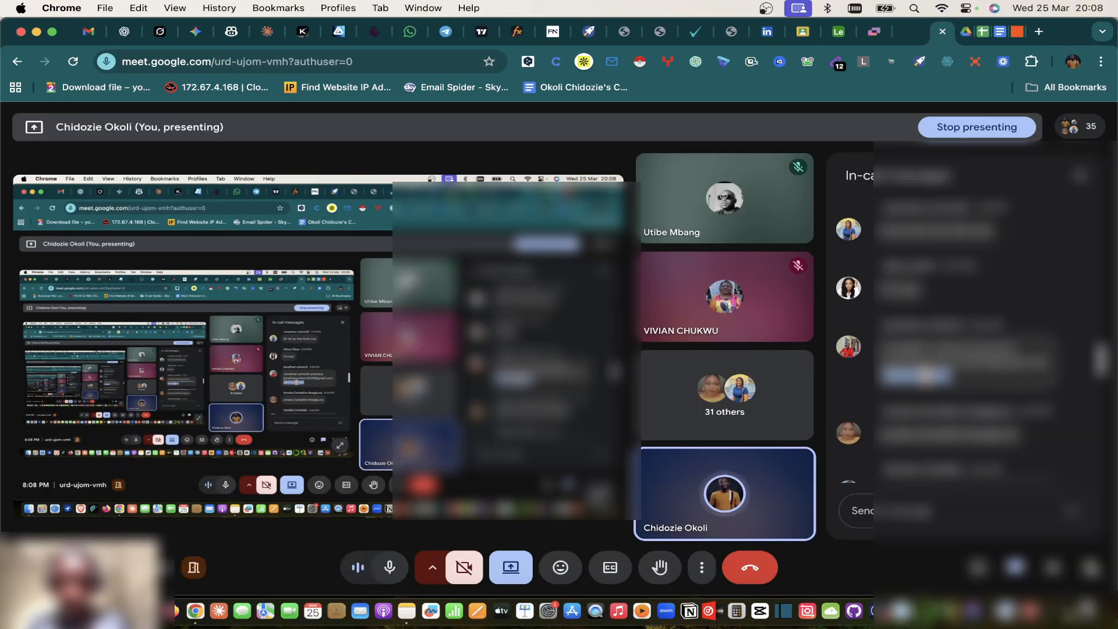
pyautogui.click(999, 33)
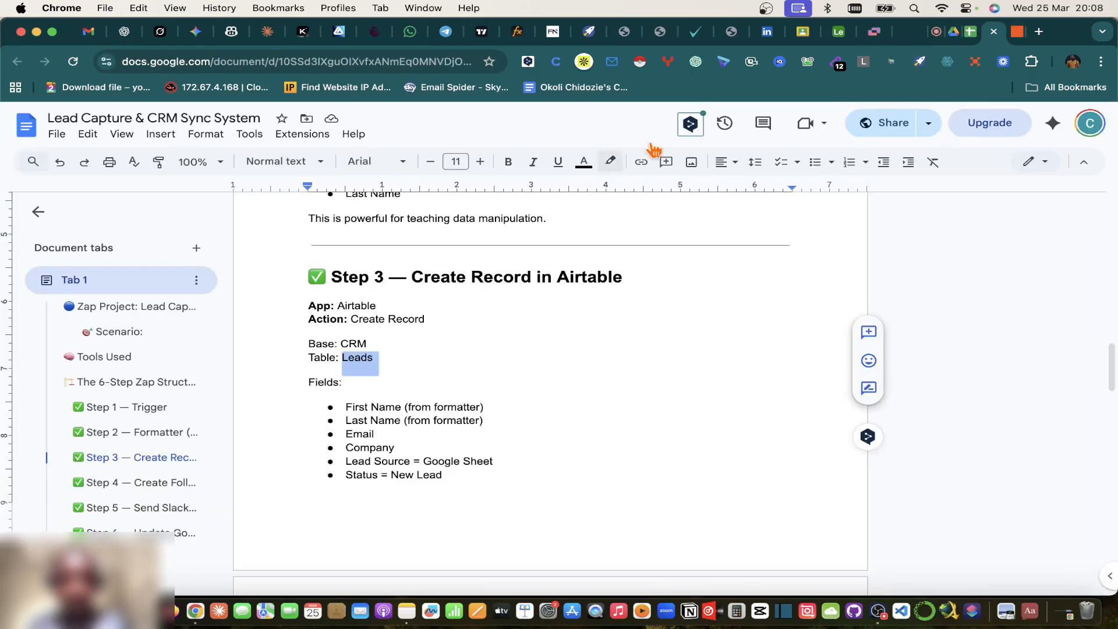
pyautogui.click(970, 34)
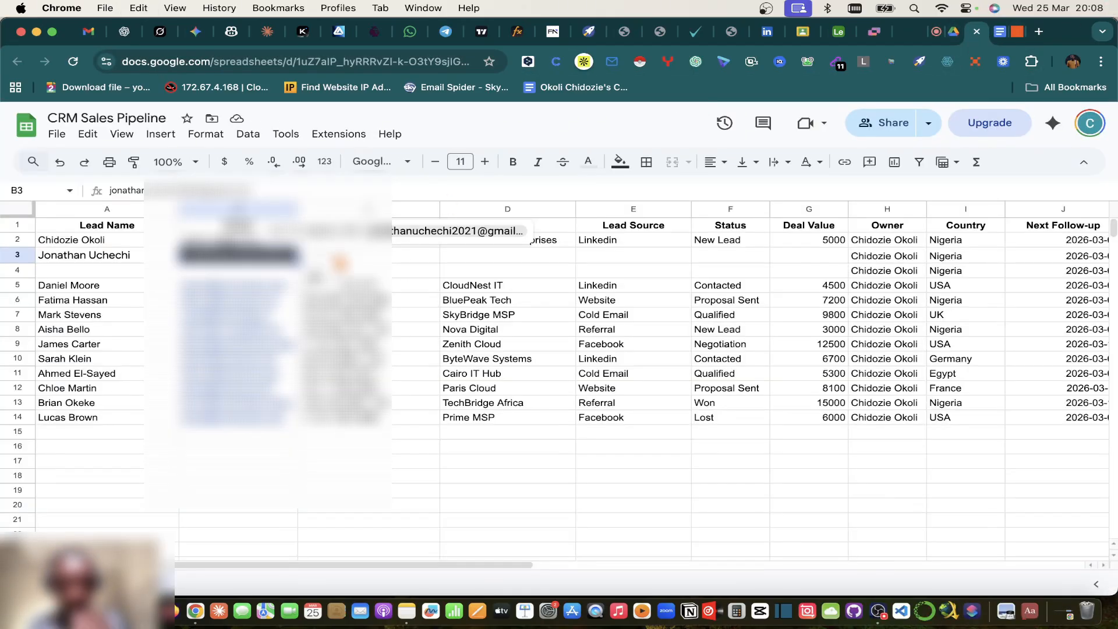
pyautogui.click(338, 256)
pyautogui.press('super+v')
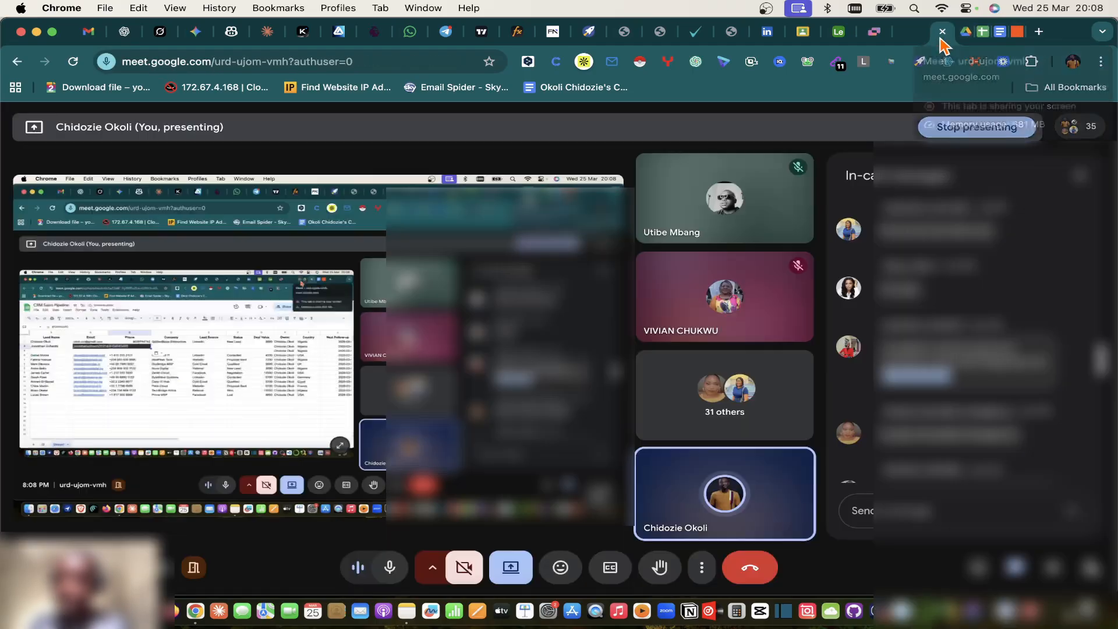
# Step: Paste the next lead's name from the call into cell A4
pyautogui.click(936, 32)
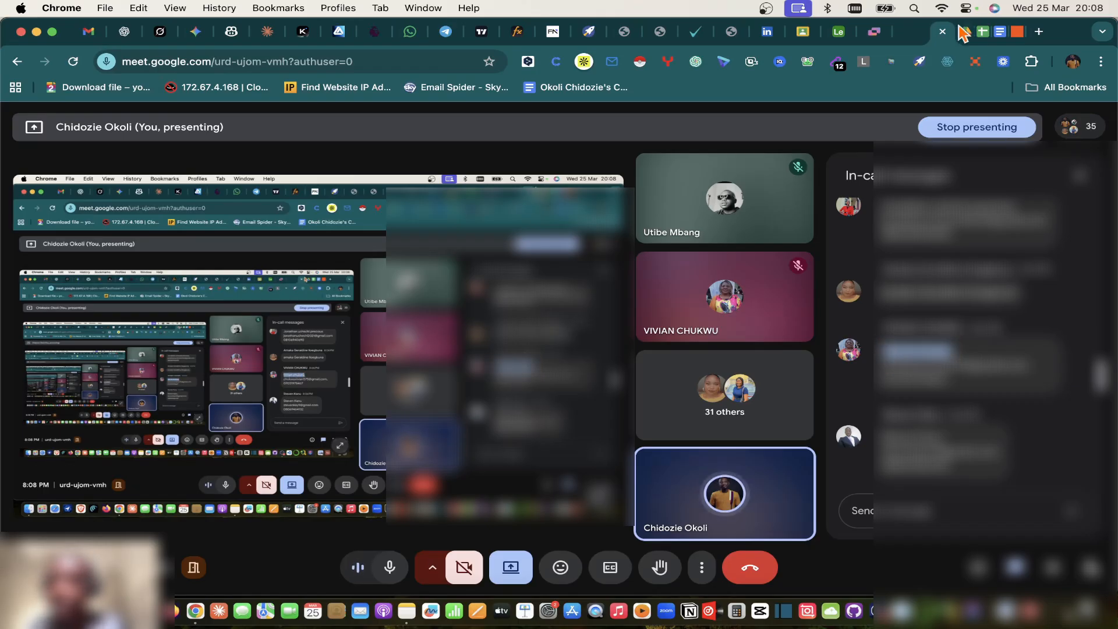
pyautogui.click(988, 40)
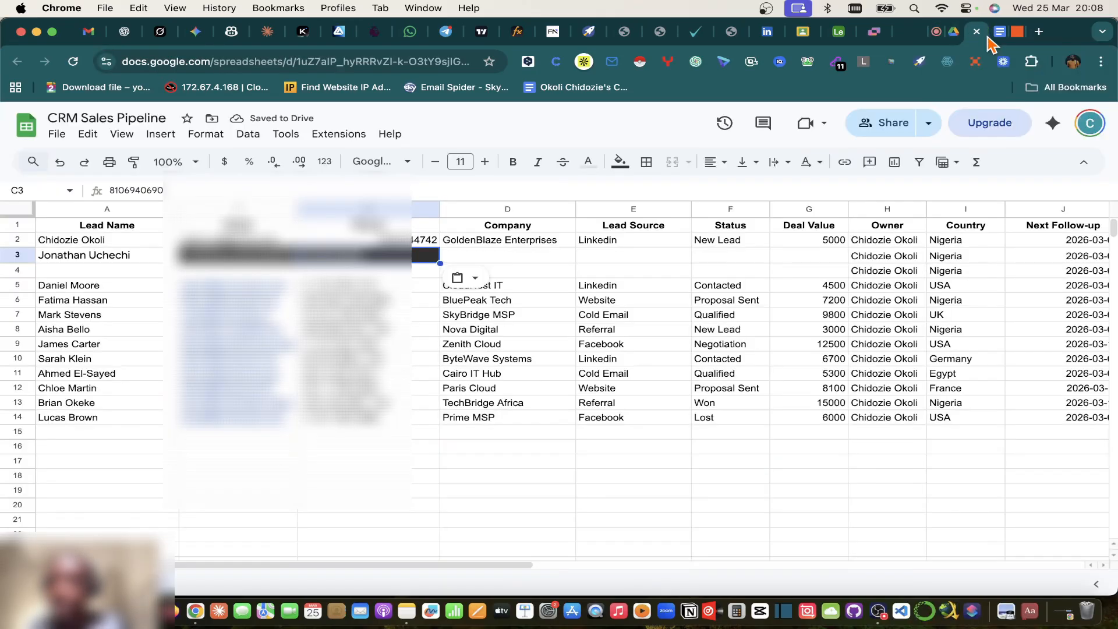
pyautogui.click(98, 277)
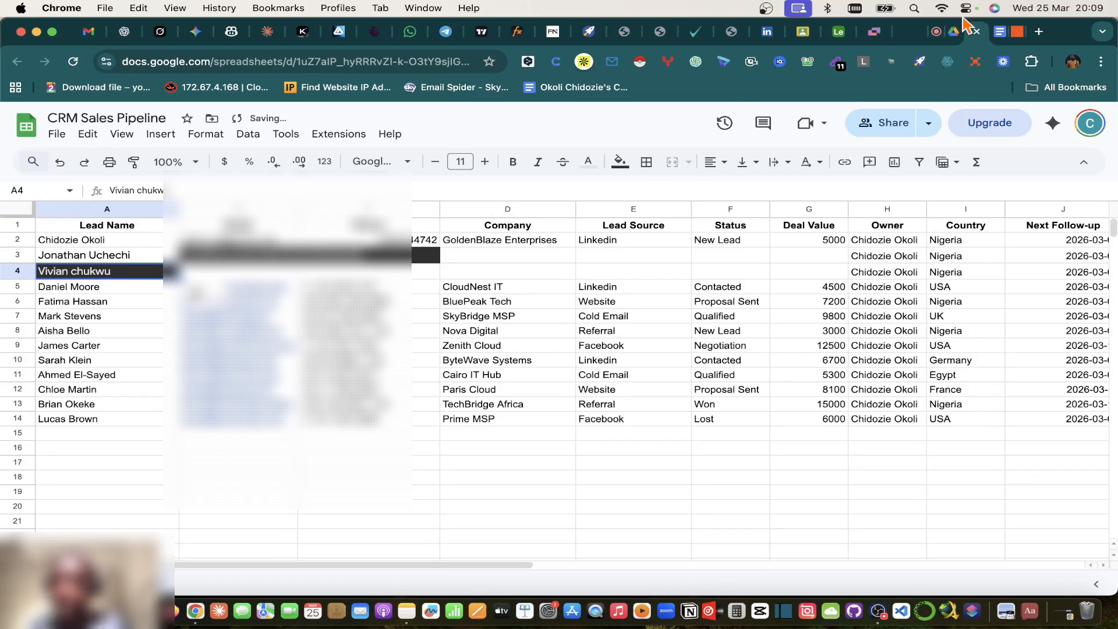
# Step: Copy the lead's e-mail line from the chat message and paste it into B4
pyautogui.click(938, 34)
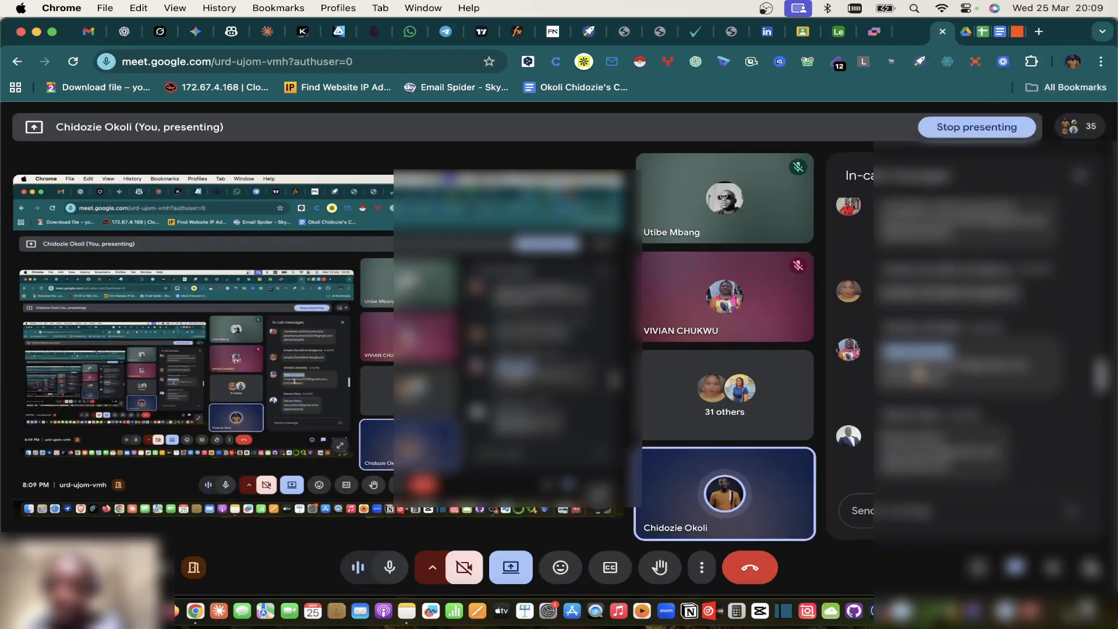
pyautogui.tripleClick(916, 364)
pyautogui.press('super+c')
pyautogui.tripleClick(916, 365)
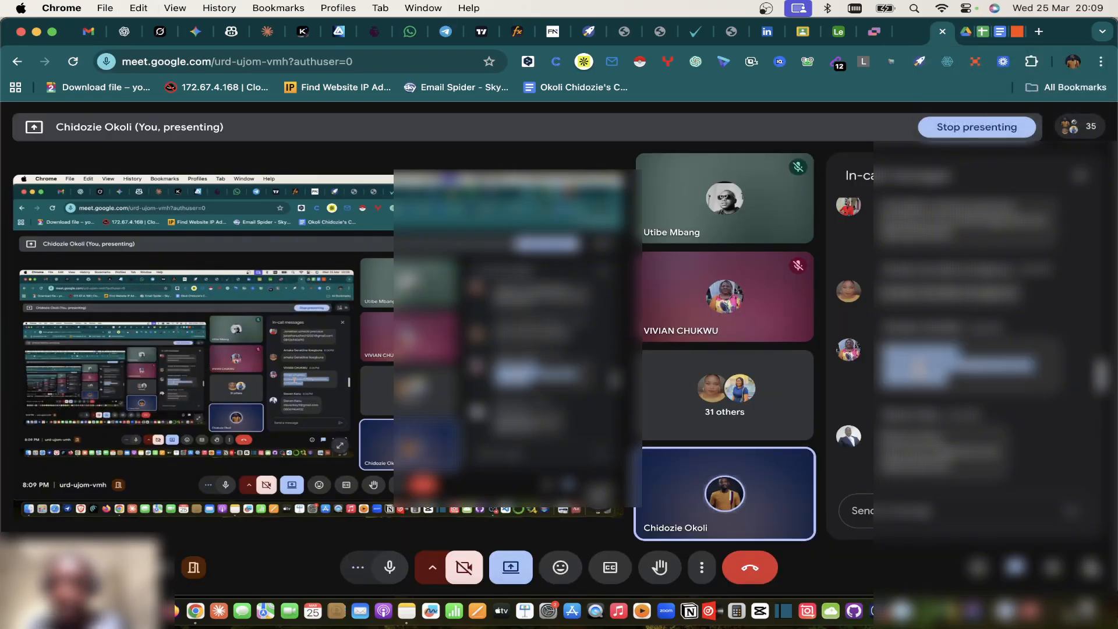
pyautogui.click(1036, 374)
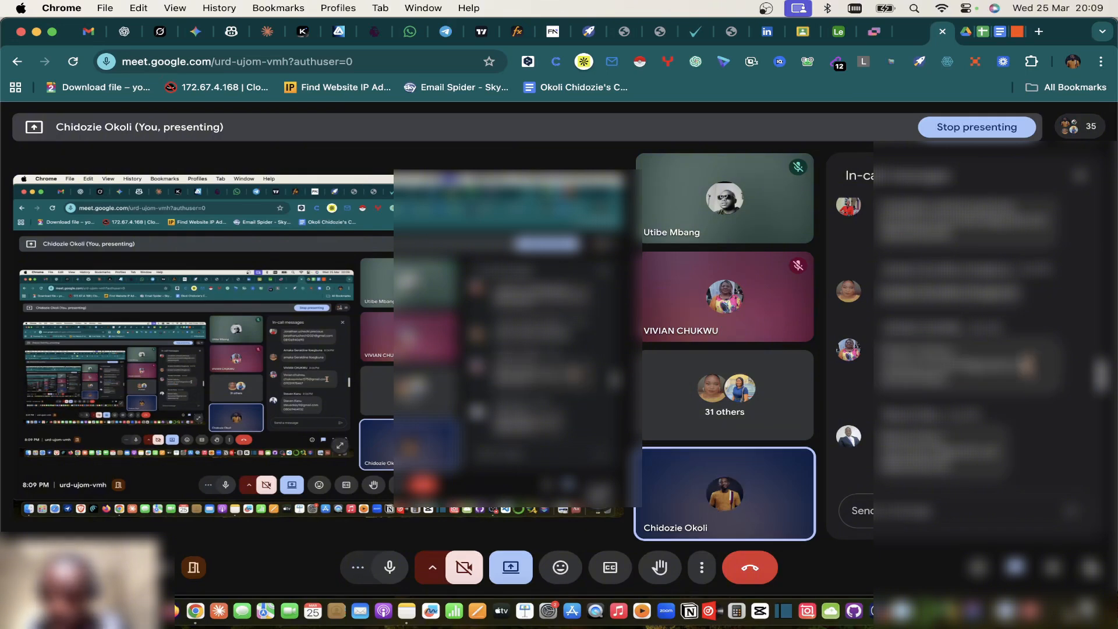
pyautogui.moveTo(1027, 366); pyautogui.dragTo(880, 365)
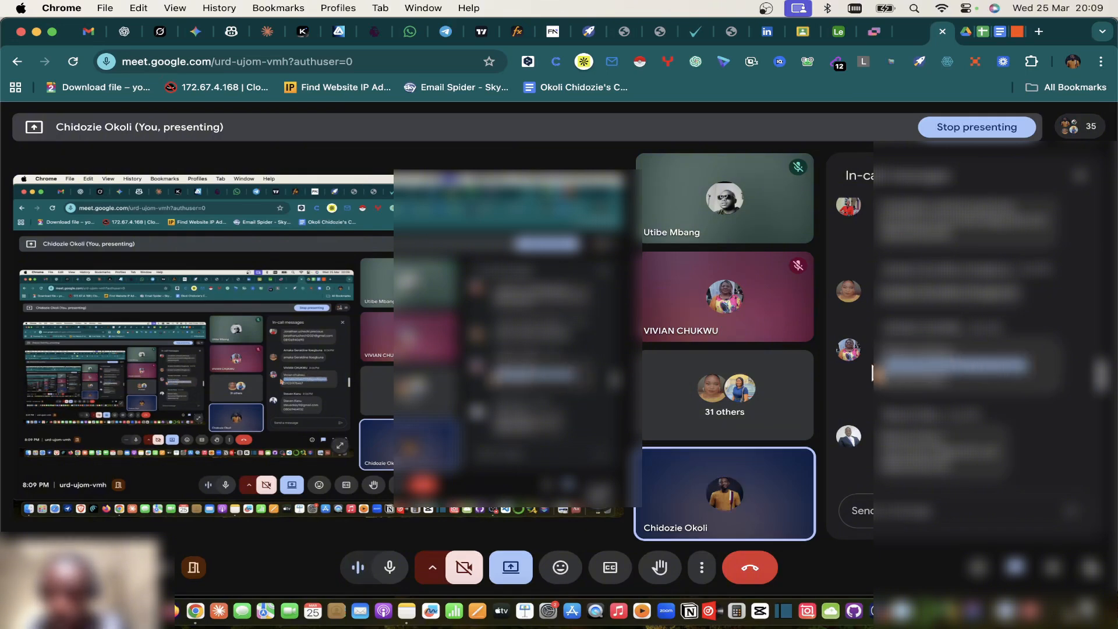
pyautogui.press('super+c')
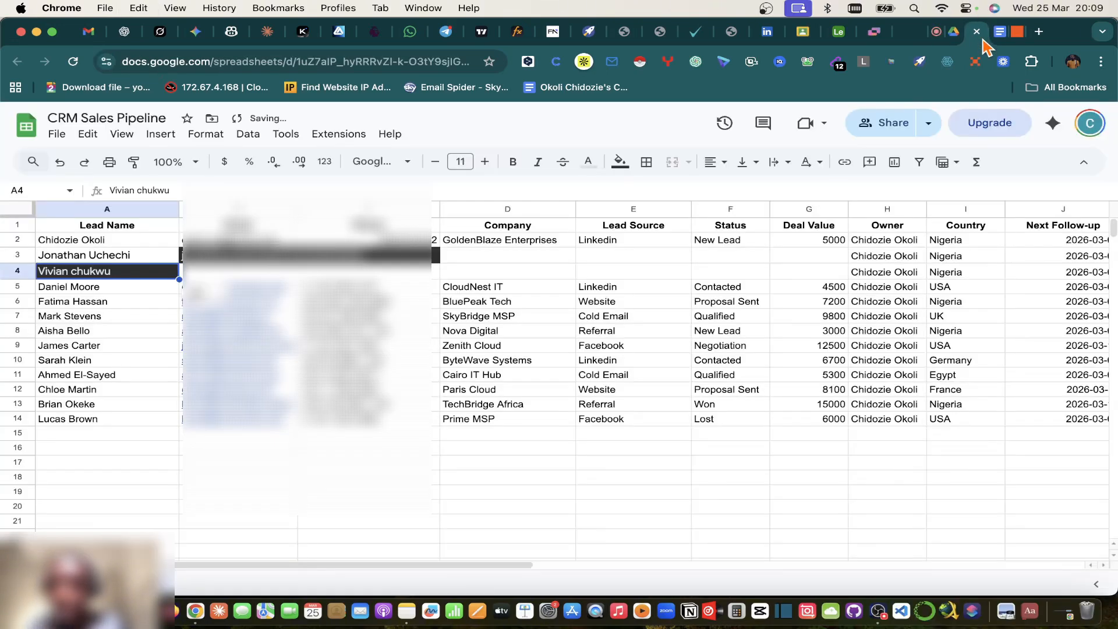
pyautogui.click(982, 32)
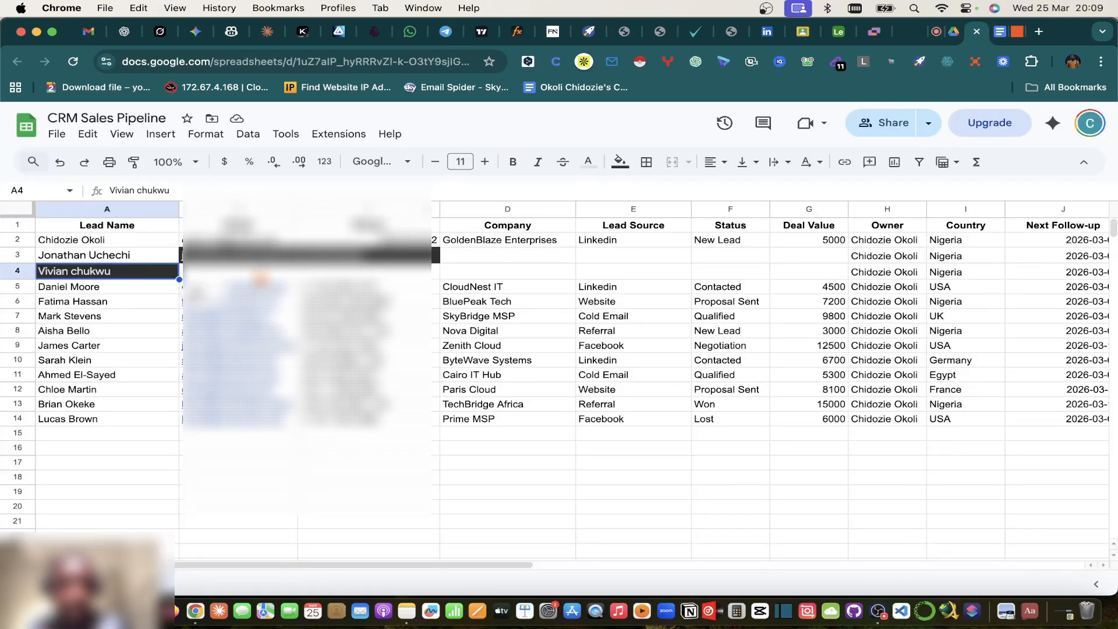
pyautogui.press('super+v')
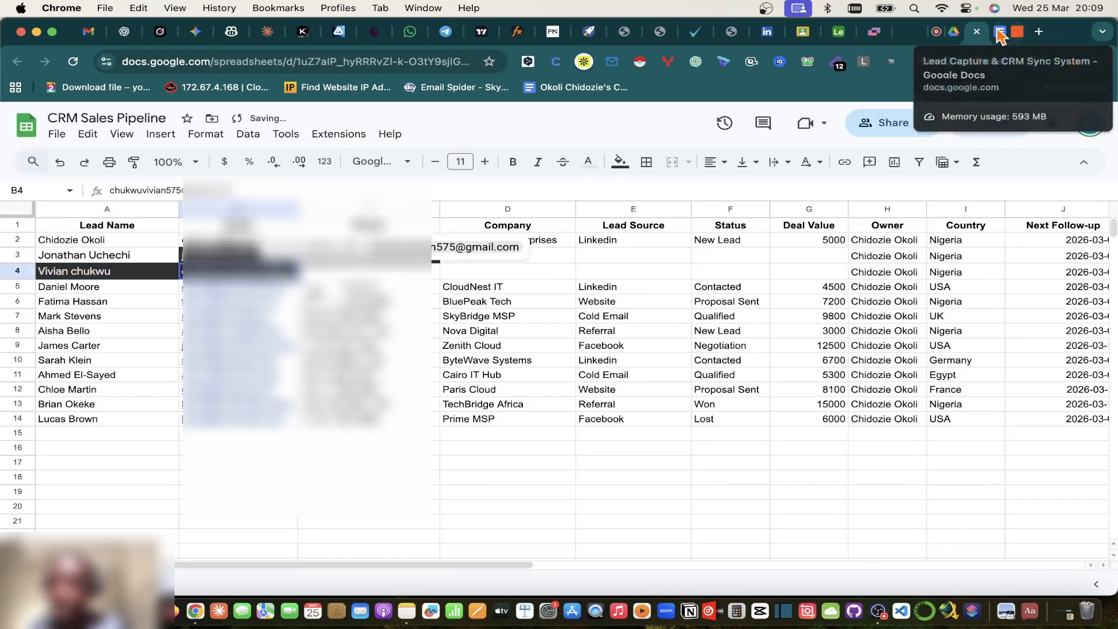
# Step: Fetch the lead's phone number from the call and paste it into C4
pyautogui.click(953, 31)
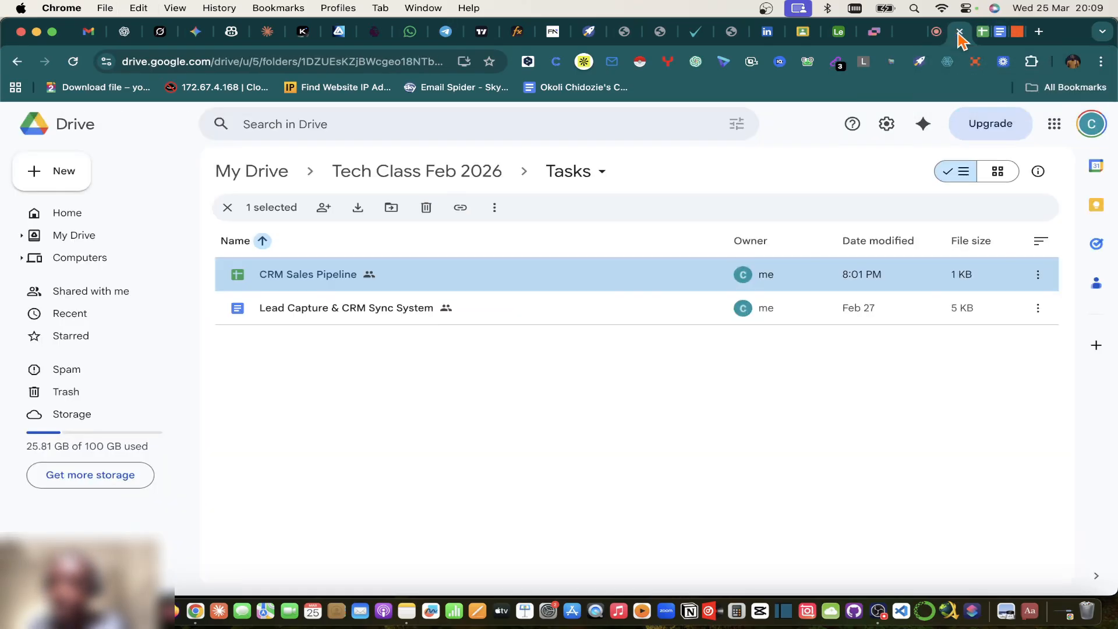
pyautogui.click(936, 32)
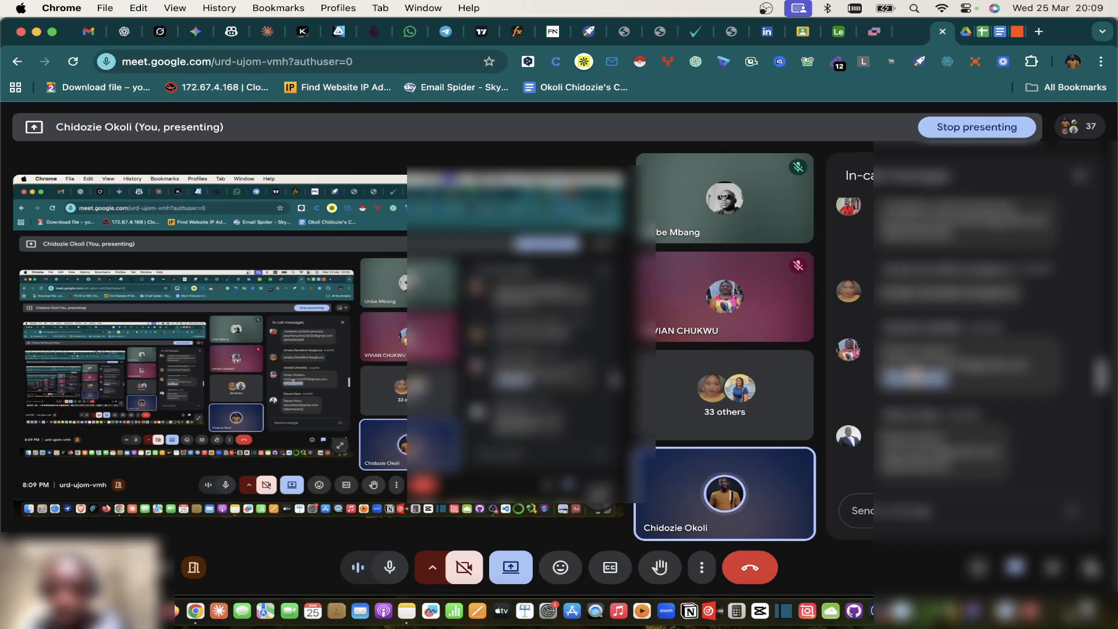
pyautogui.click(992, 33)
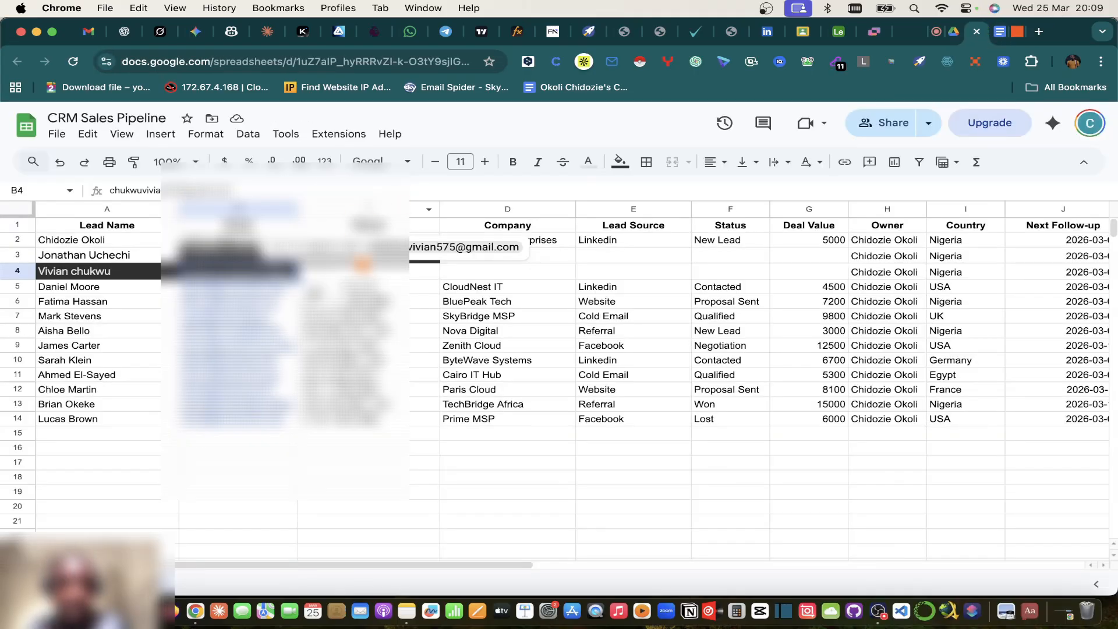
pyautogui.press('Right')
pyautogui.press('super+v')
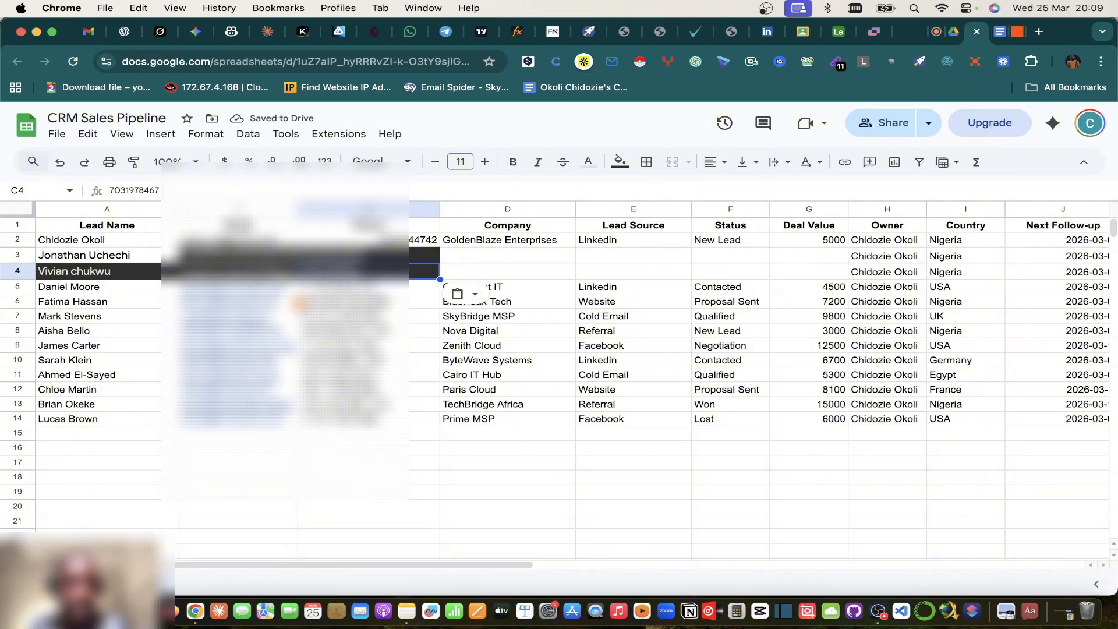
pyautogui.click(294, 289)
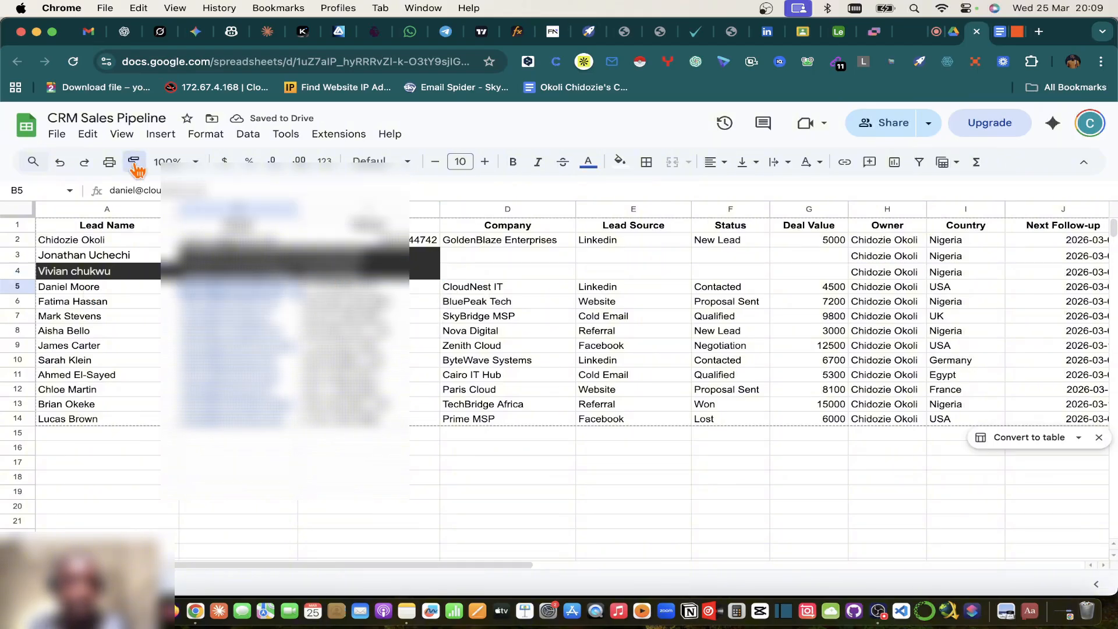
# Step: Paint the email formatting onto B2:B4, auto-fit column B, and check the B3 and B4 emails
pyautogui.moveTo(275, 244); pyautogui.dragTo(272, 274)
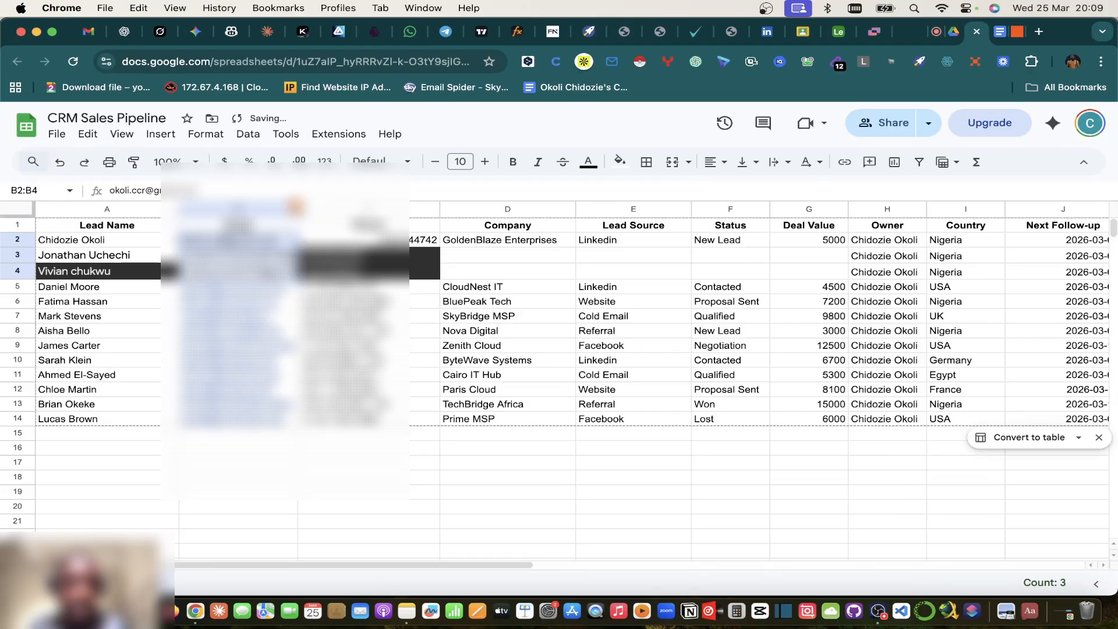
pyautogui.doubleClick(296, 207)
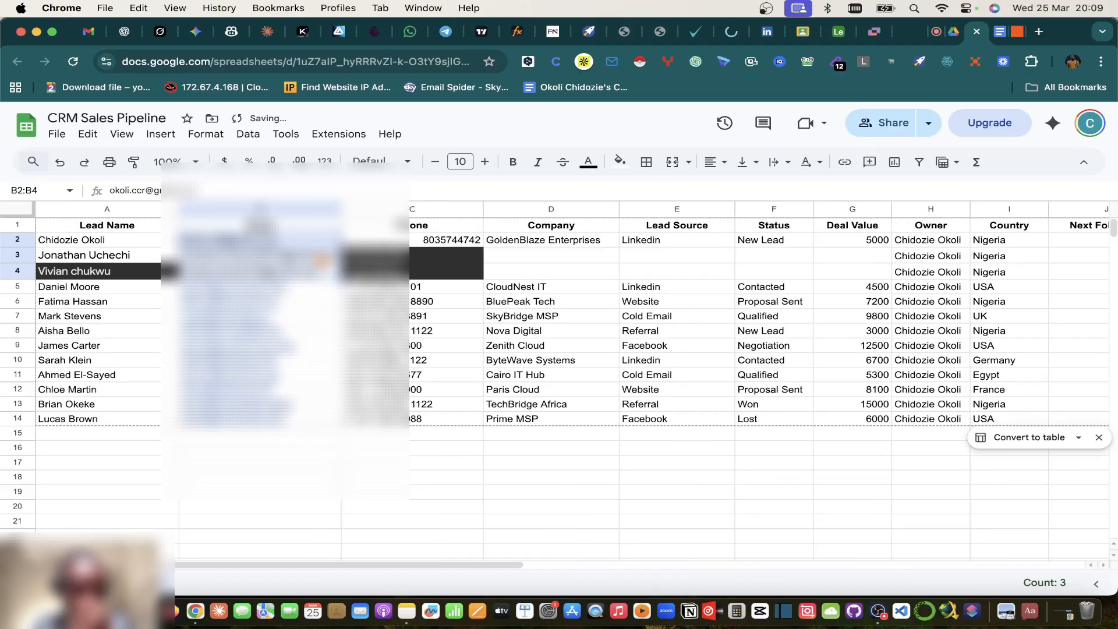
pyautogui.doubleClick(262, 255)
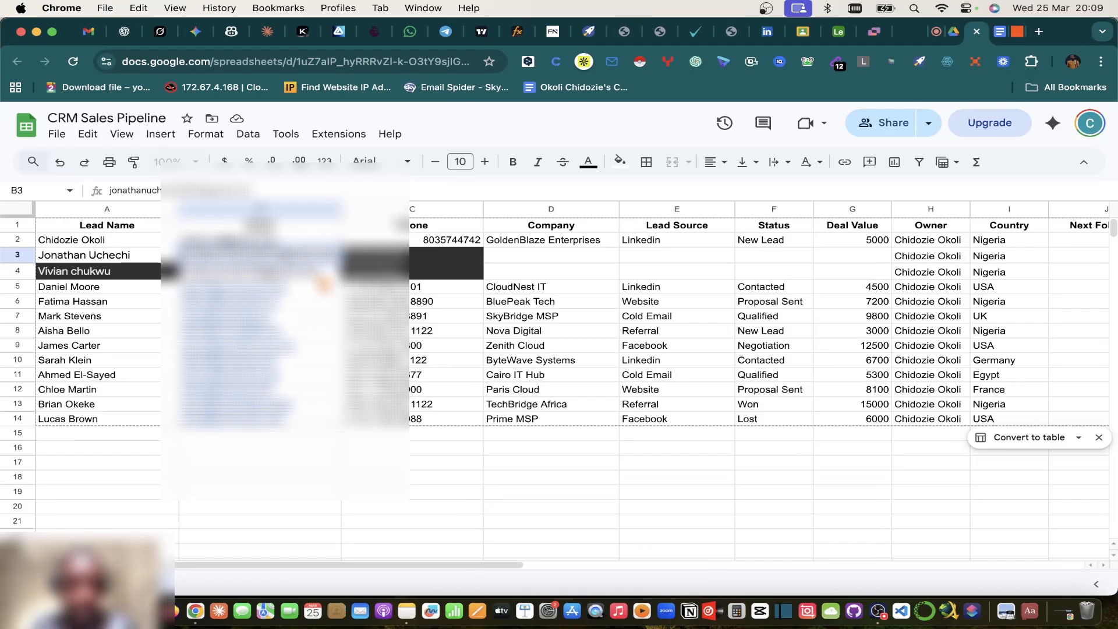
pyautogui.click(323, 276)
pyautogui.doubleClick(329, 257)
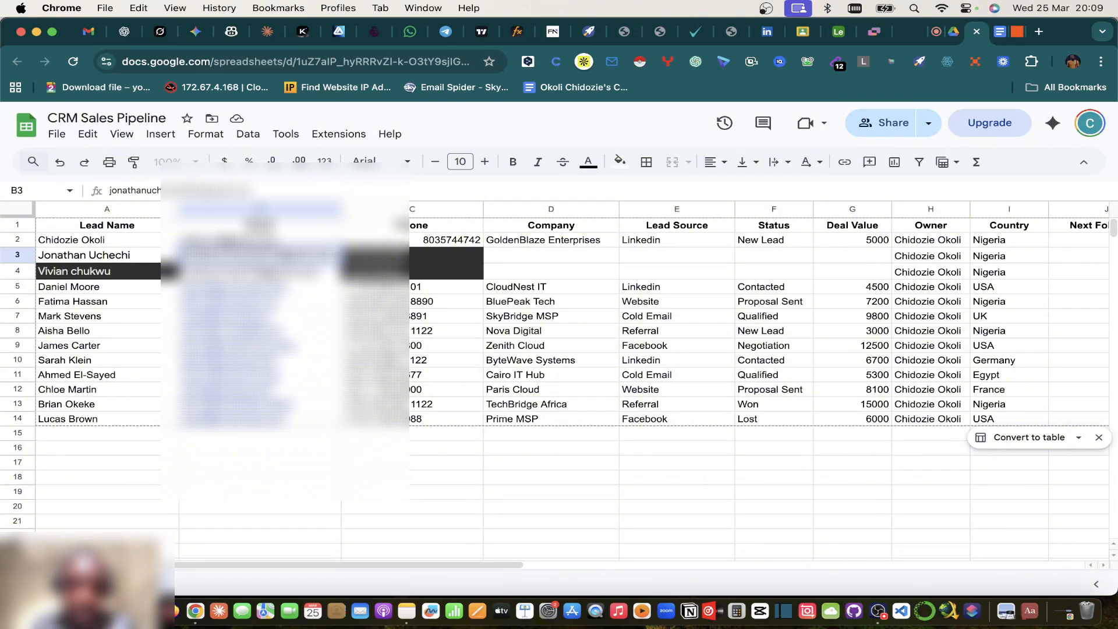
pyautogui.press('Return')
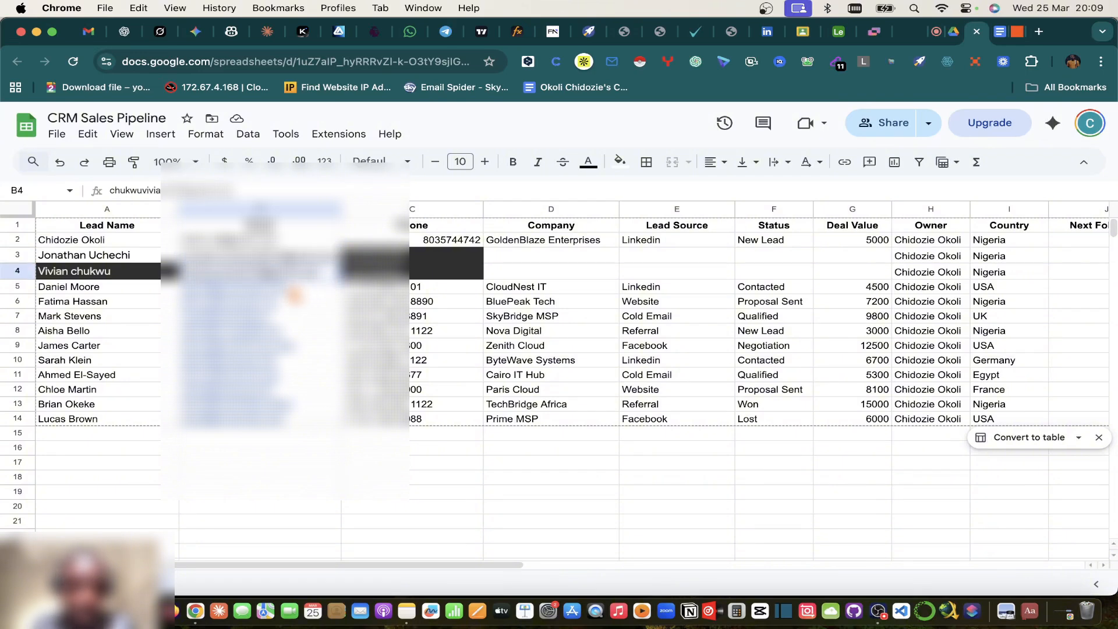
pyautogui.moveTo(284, 291)
pyautogui.tripleClick(290, 270)
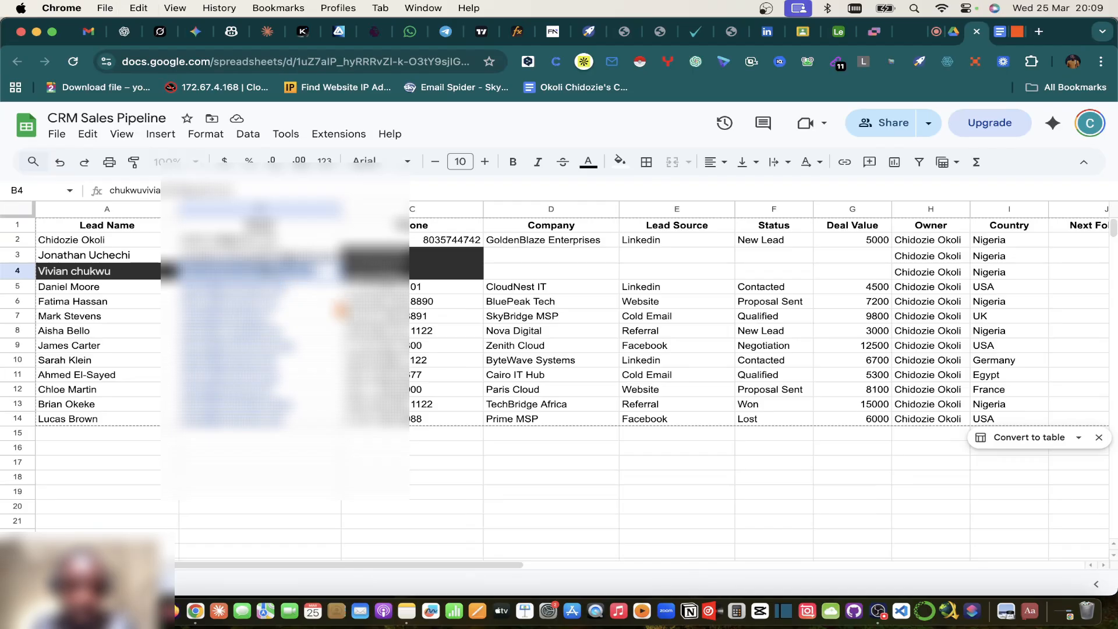
pyautogui.click(317, 260)
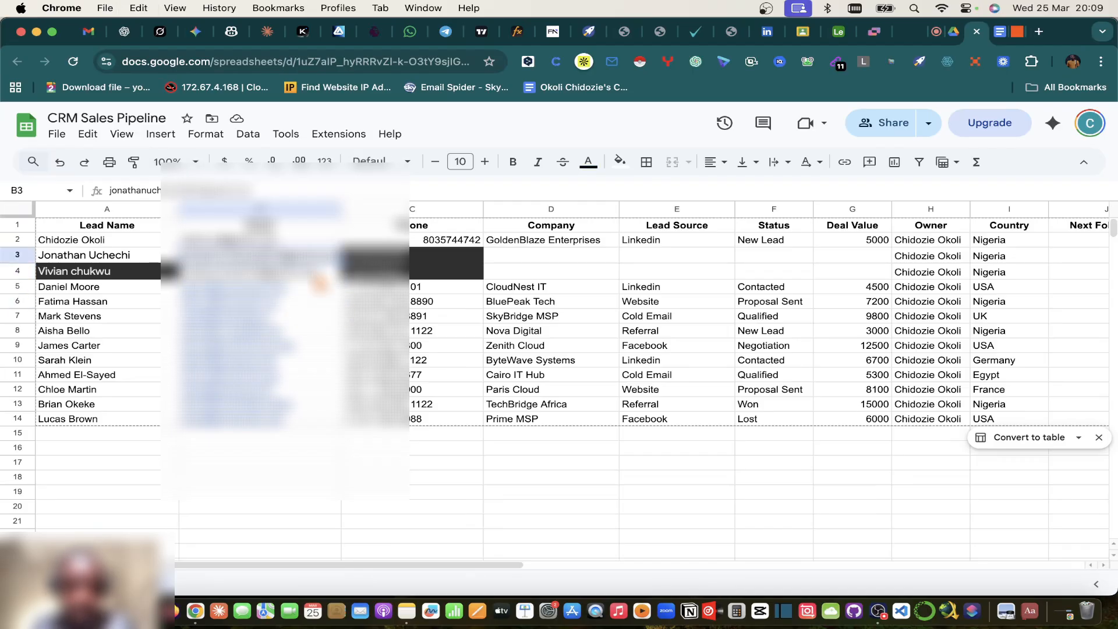
pyautogui.press('Down')
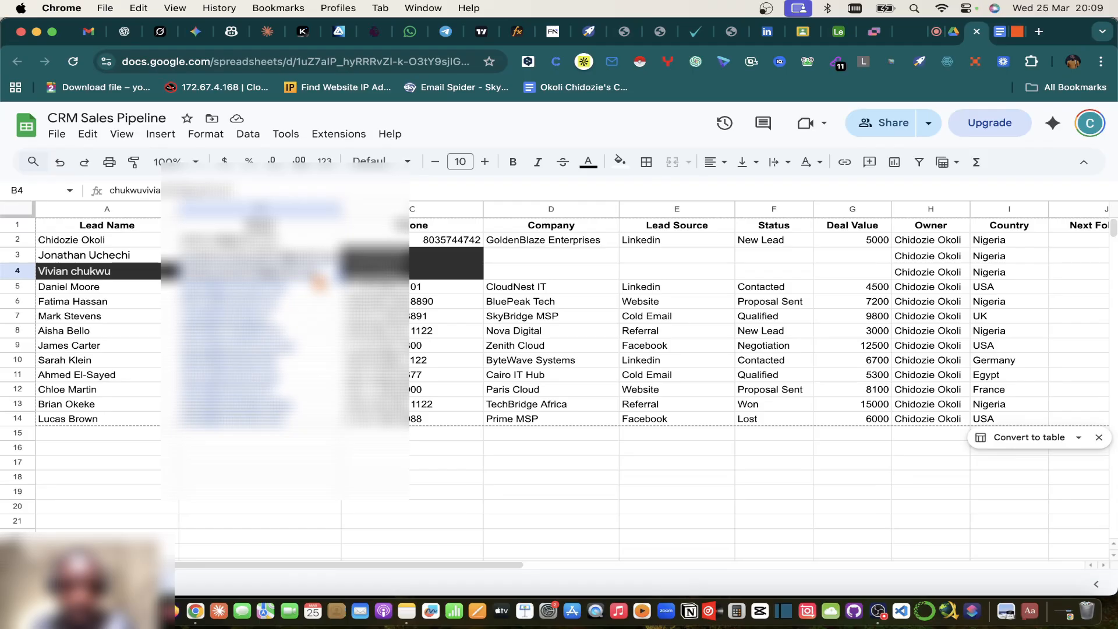
# Step: Give phone cells C2:C4 the existing phone formatting copied from C8
pyautogui.click(429, 258)
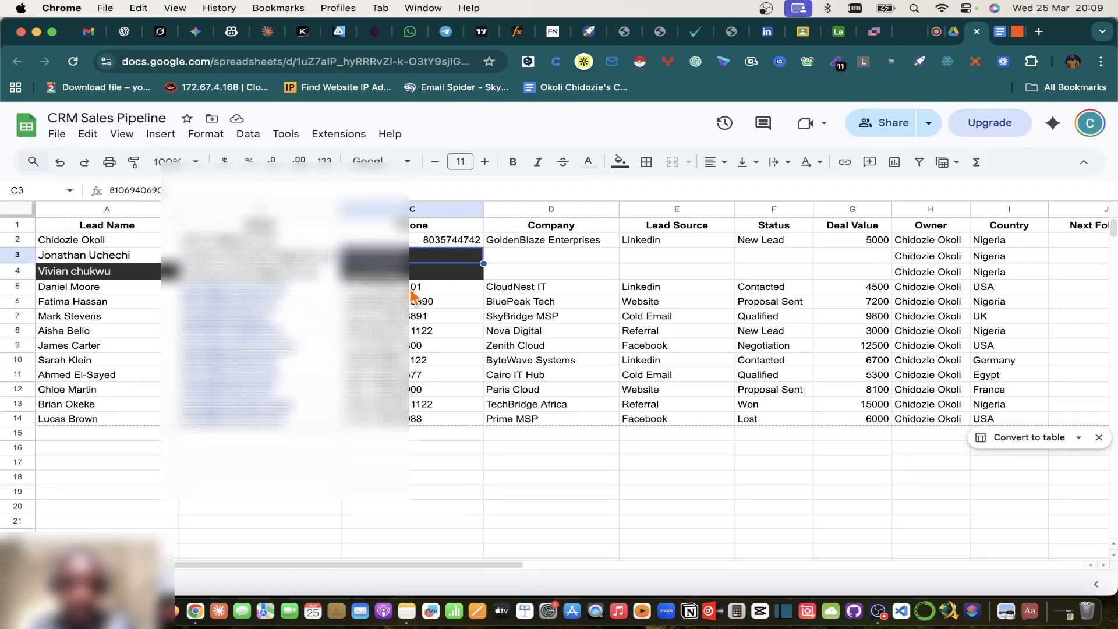
pyautogui.click(125, 257)
pyautogui.click(134, 162)
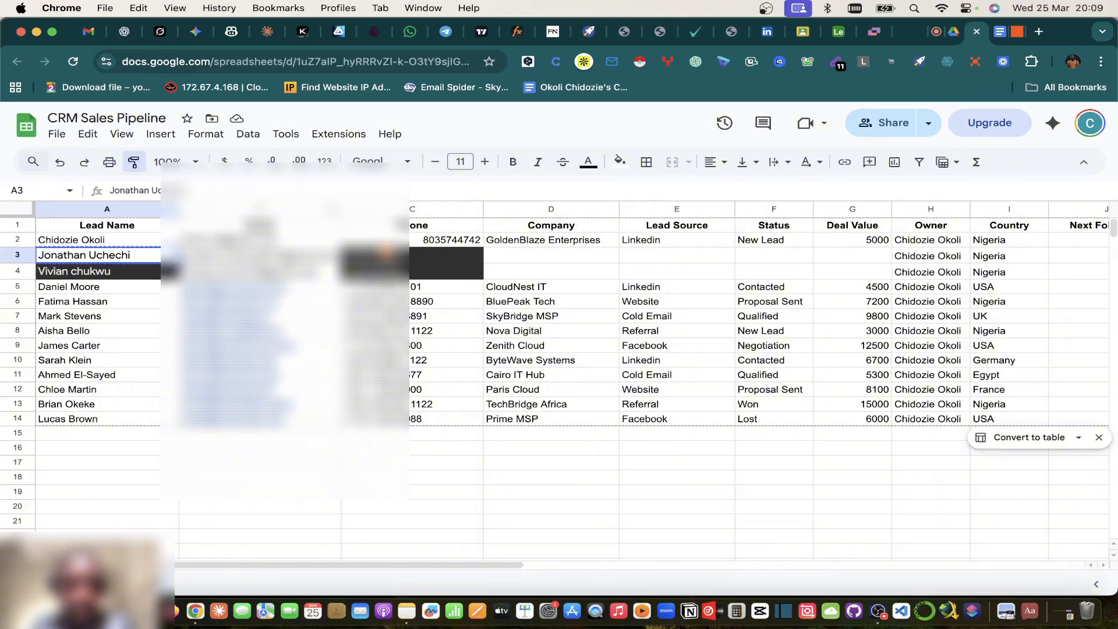
pyautogui.moveTo(446, 240); pyautogui.dragTo(446, 272)
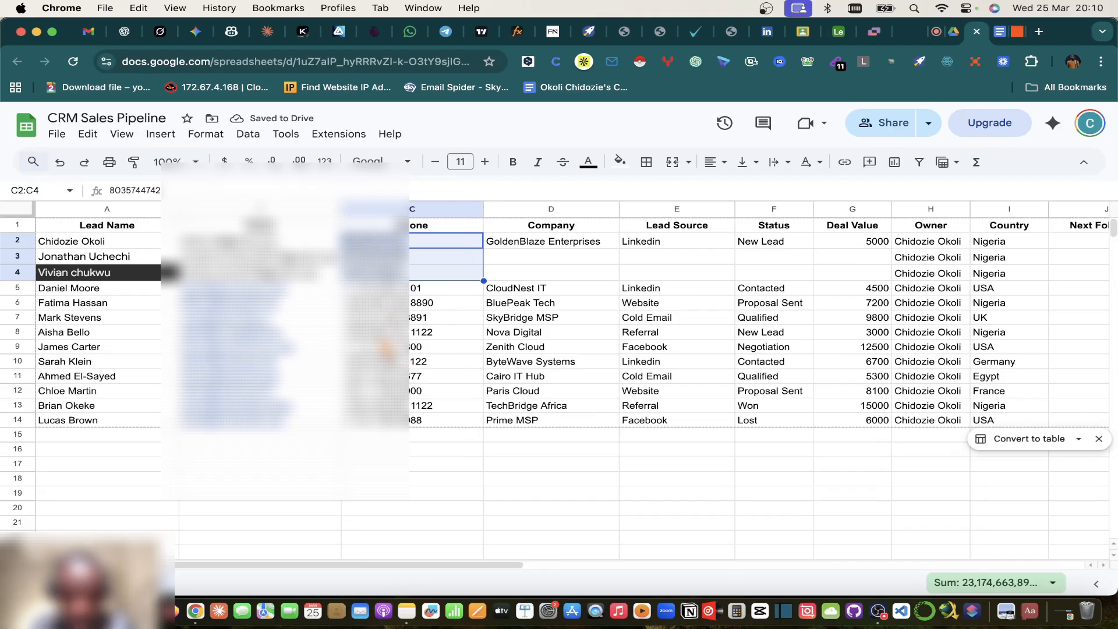
pyautogui.click(378, 336)
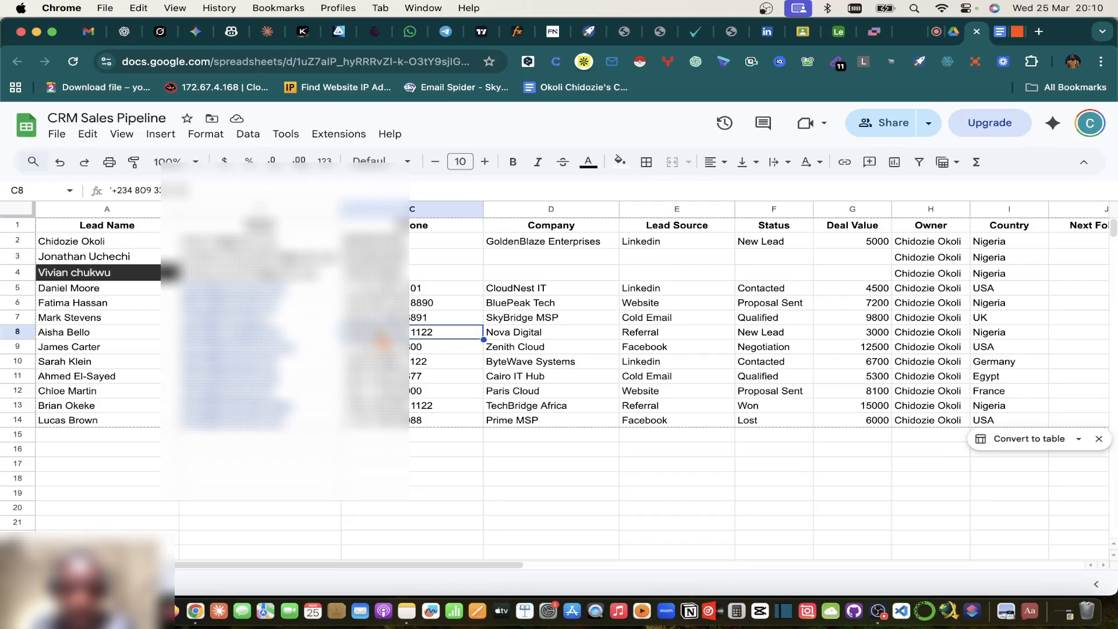
pyautogui.click(132, 162)
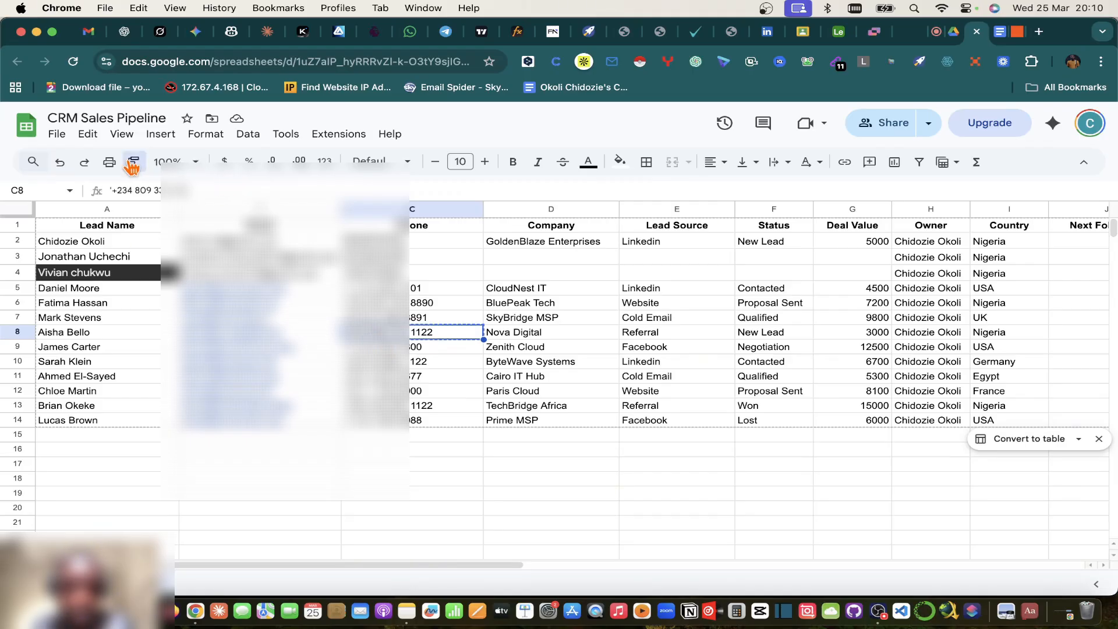
pyautogui.moveTo(437, 275); pyautogui.dragTo(409, 249)
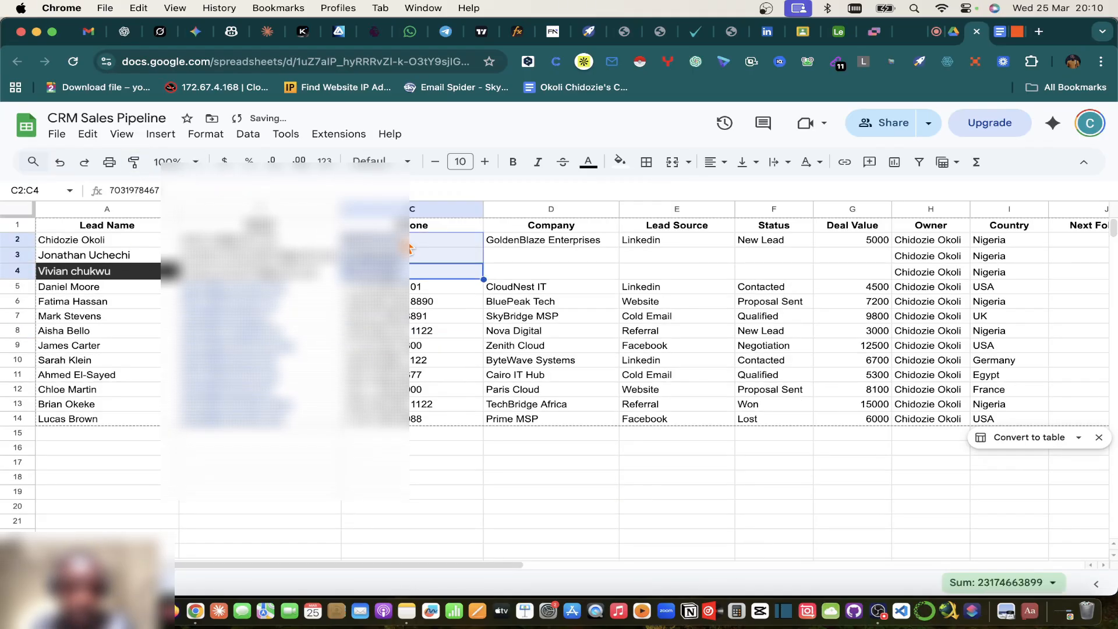
# Step: Paint A3's name formatting onto A4, removing its dark fill
pyautogui.click(137, 255)
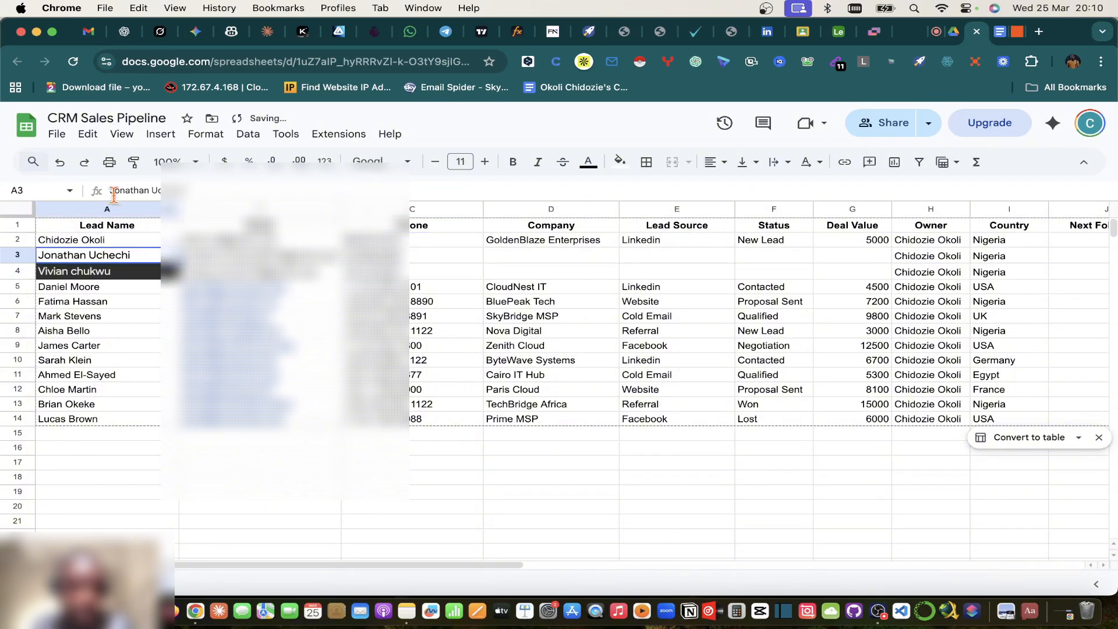
pyautogui.click(132, 163)
pyautogui.click(133, 274)
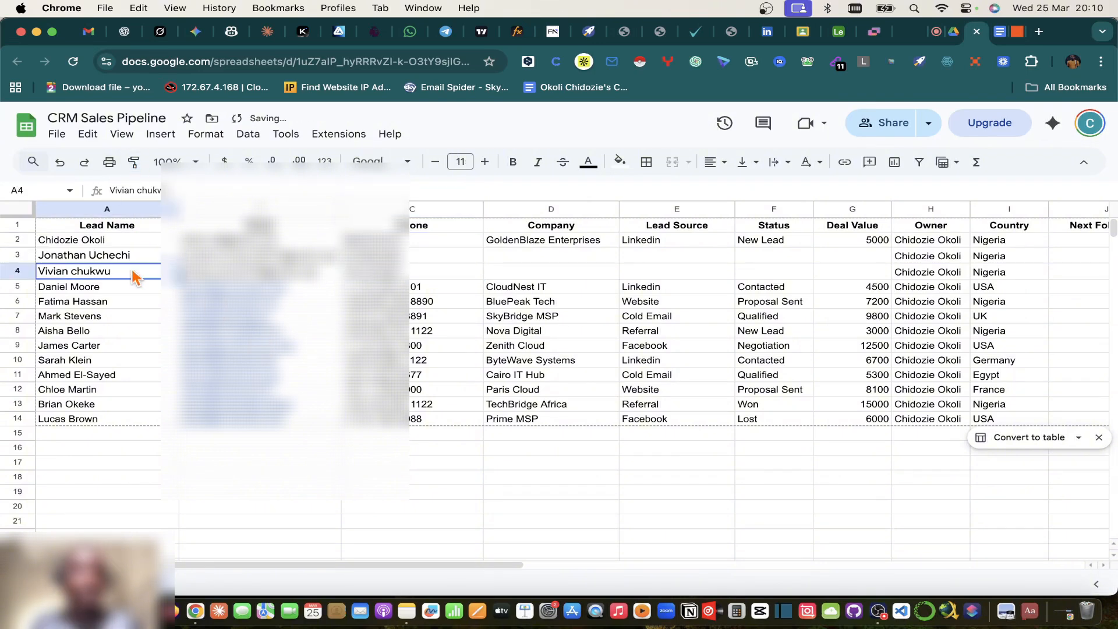
pyautogui.click(146, 330)
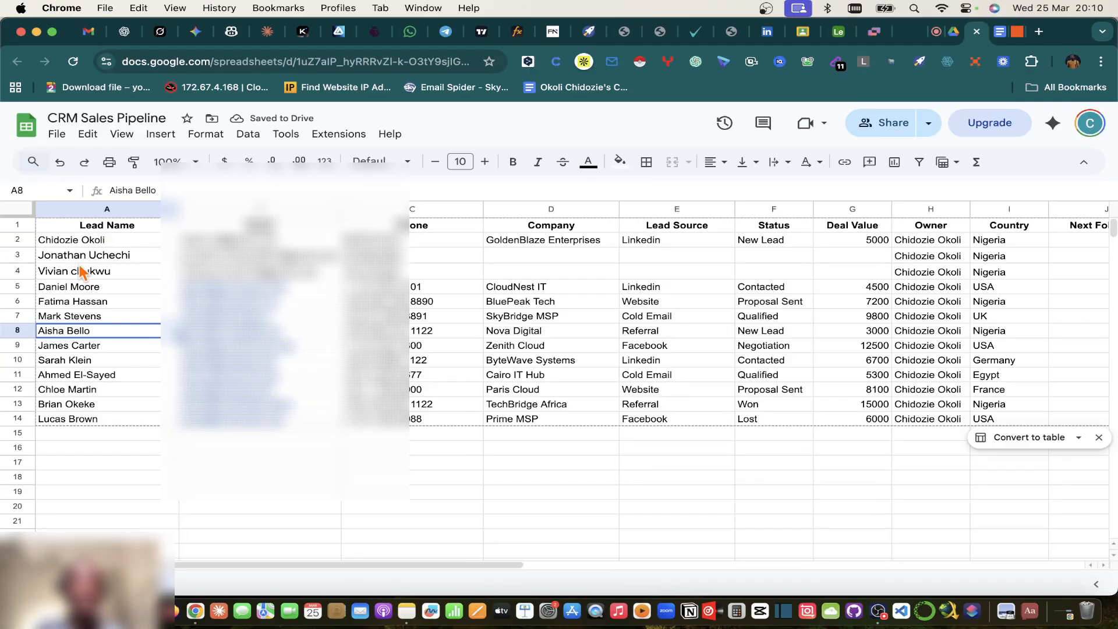
pyautogui.click(559, 242)
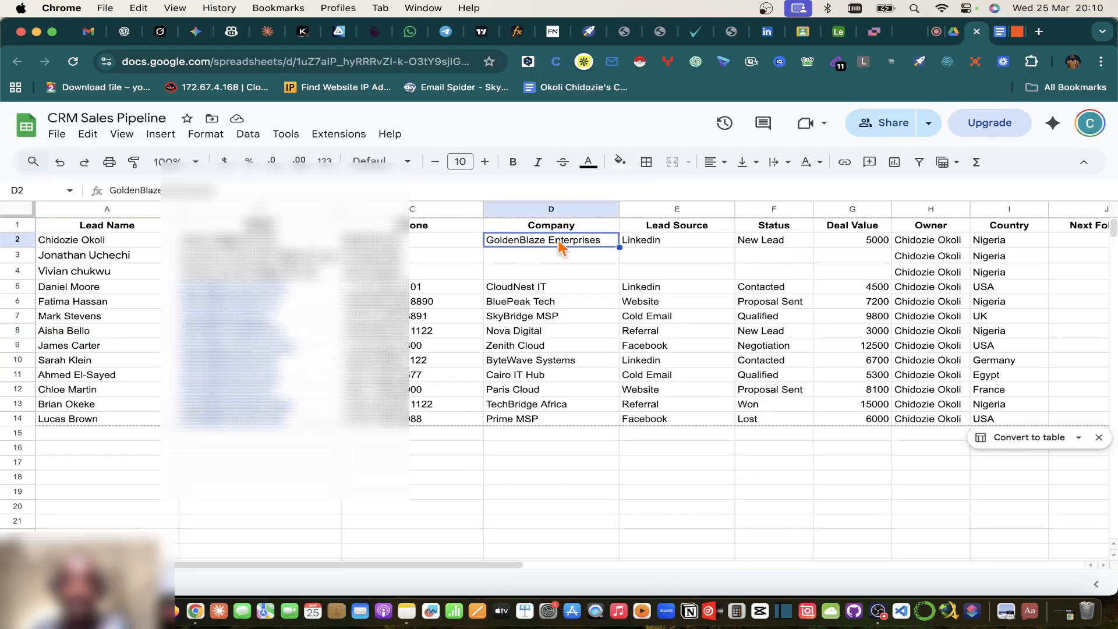
# Step: Enter DW Tech Company in D3 and fill the company, Linkedin source and New Lead status down to row 4
pyautogui.click(550, 256)
pyautogui.write('DW')
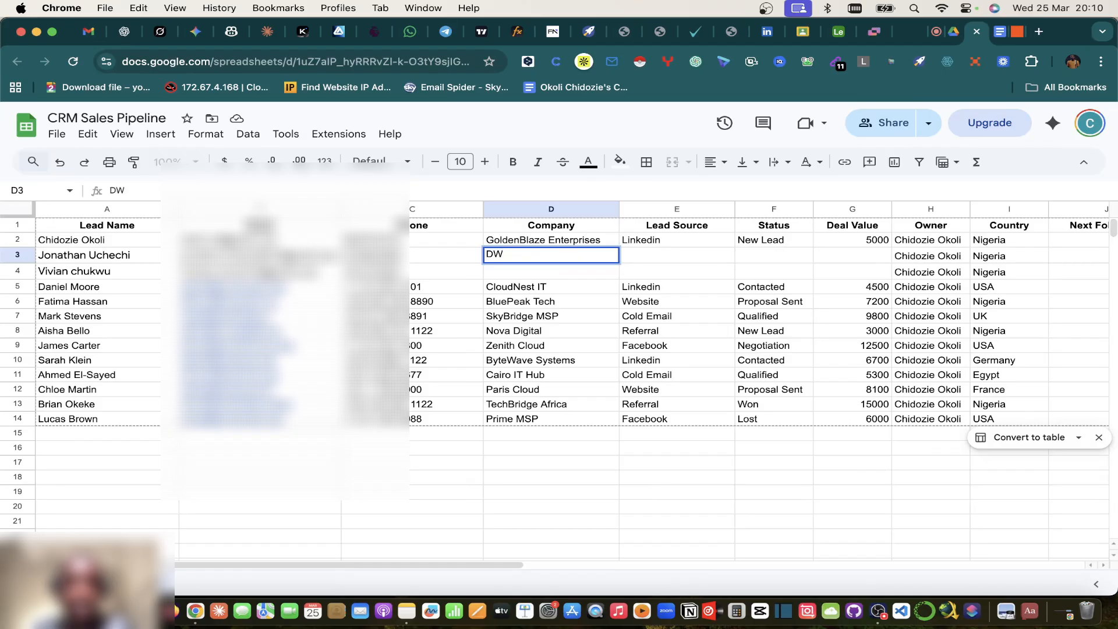
pyautogui.write(' Tech Company')
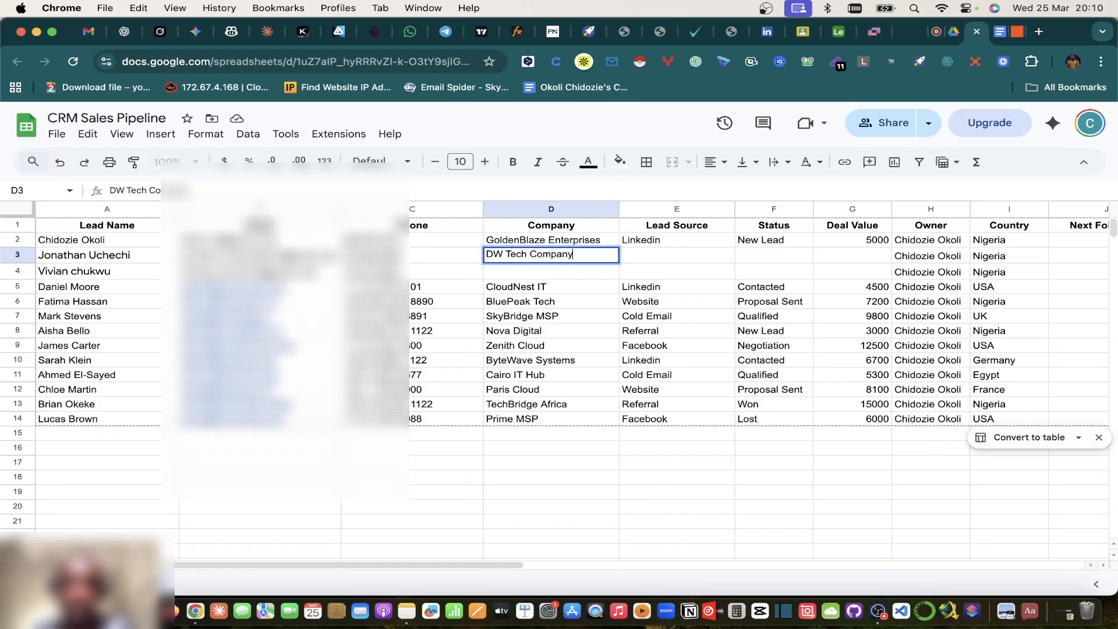
pyautogui.click(649, 262)
pyautogui.click(608, 259)
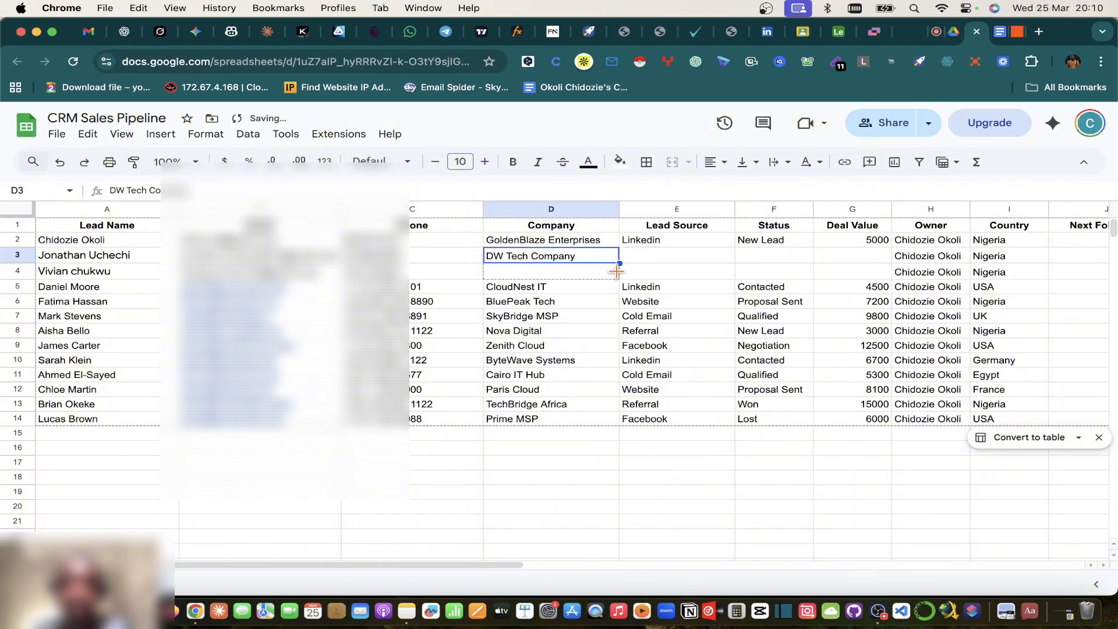
pyautogui.moveTo(617, 271); pyautogui.dragTo(618, 271)
pyautogui.click(707, 245)
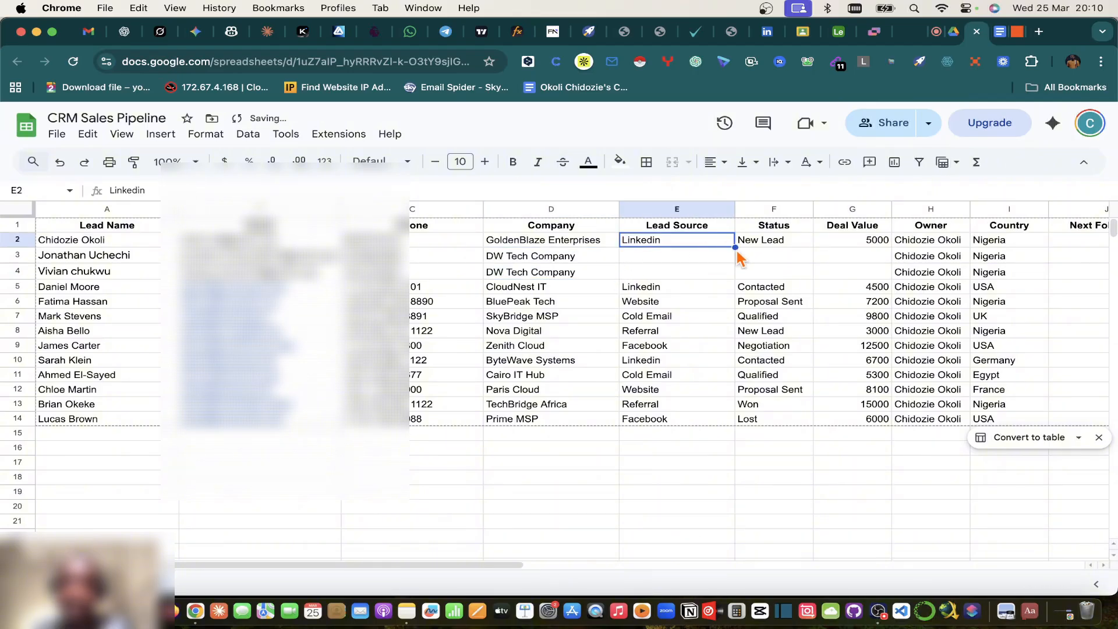
pyautogui.moveTo(733, 245); pyautogui.dragTo(733, 277)
pyautogui.click(809, 240)
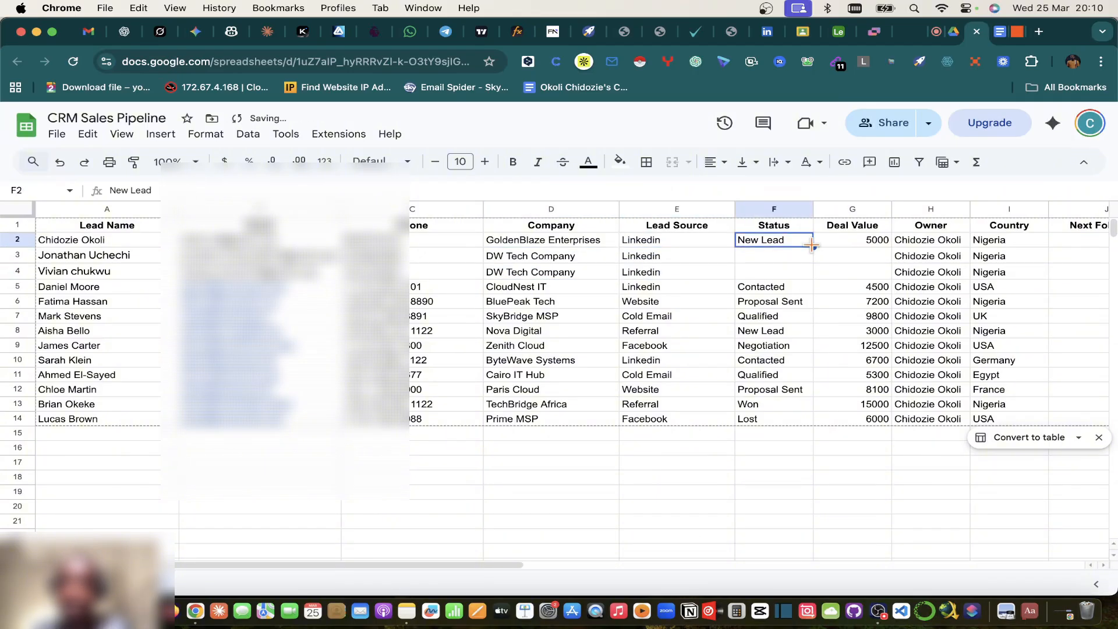
pyautogui.moveTo(811, 268); pyautogui.dragTo(808, 268)
# Step: Enter deal values 2000 in G3 and 1200 in G4
pyautogui.click(817, 260)
pyautogui.write('20')
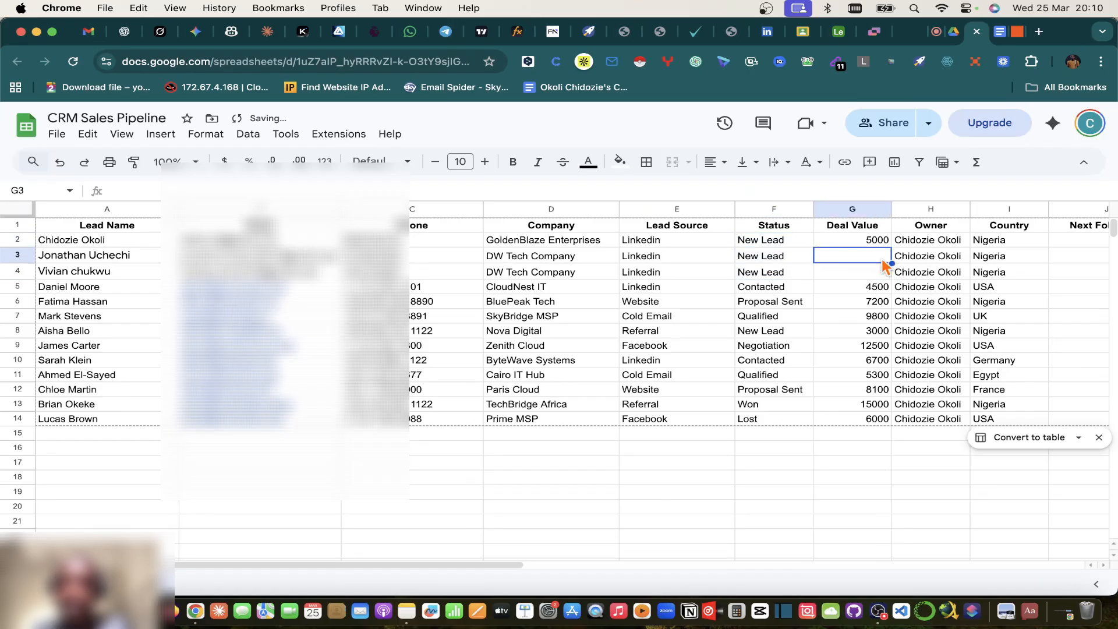
pyautogui.write('0')
pyautogui.press('Tab')
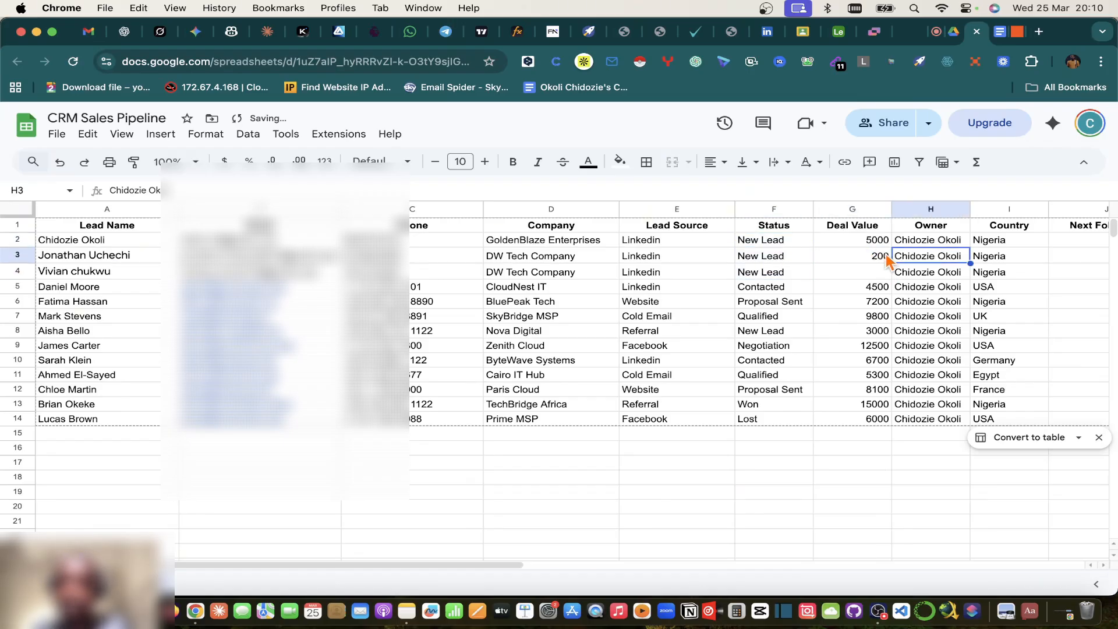
pyautogui.doubleClick(885, 255)
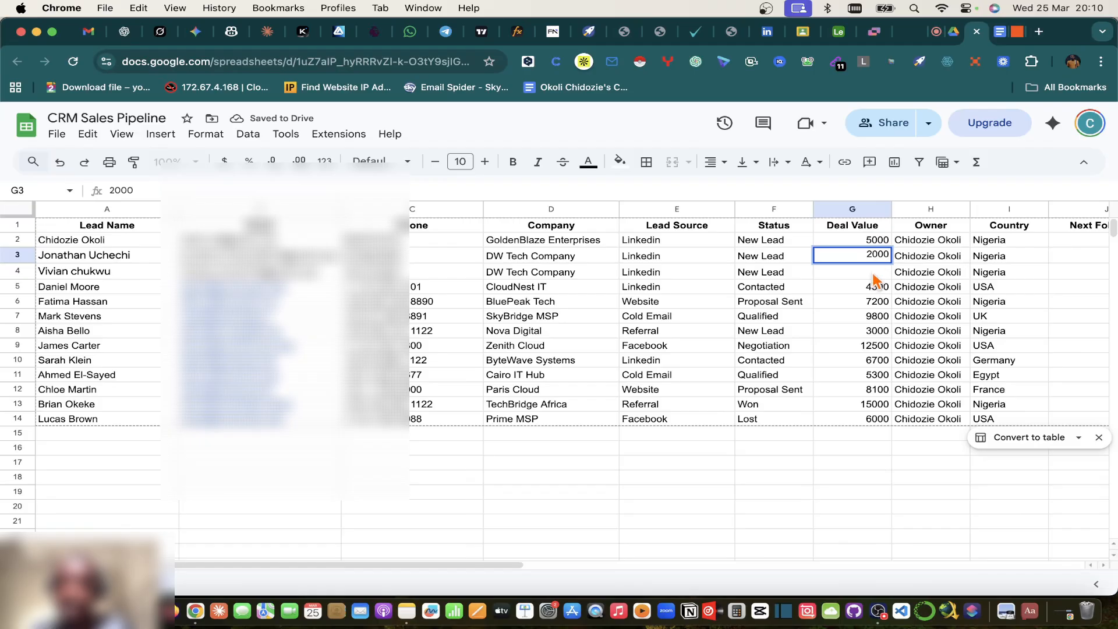
pyautogui.press('Return')
pyautogui.write('1000')
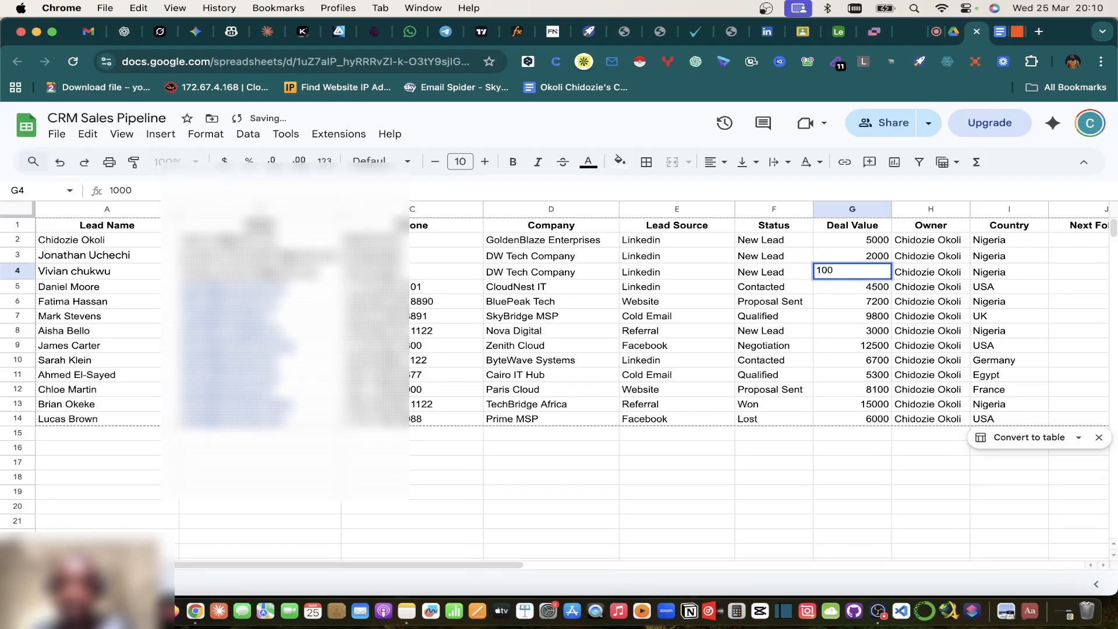
pyautogui.click(882, 329)
pyautogui.hscroll(5, 932, 326)
pyautogui.hscroll(-5, 939, 325)
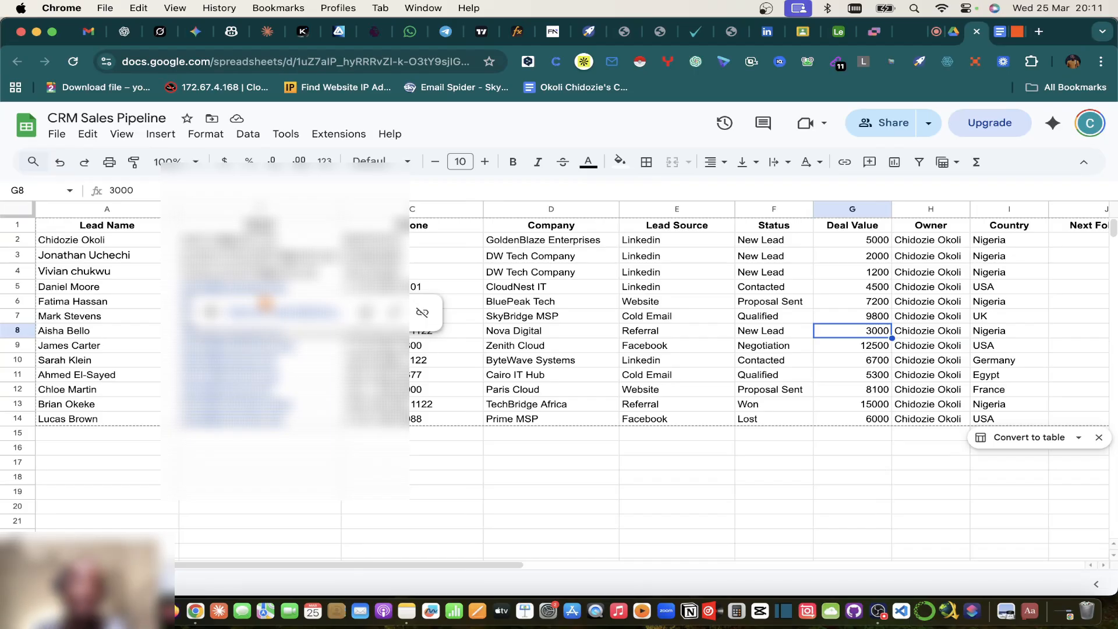
# Step: Read the Scenario section of the Lead Capture & CRM Sync System doc, then return to the Untitled Zap
pyautogui.click(1001, 36)
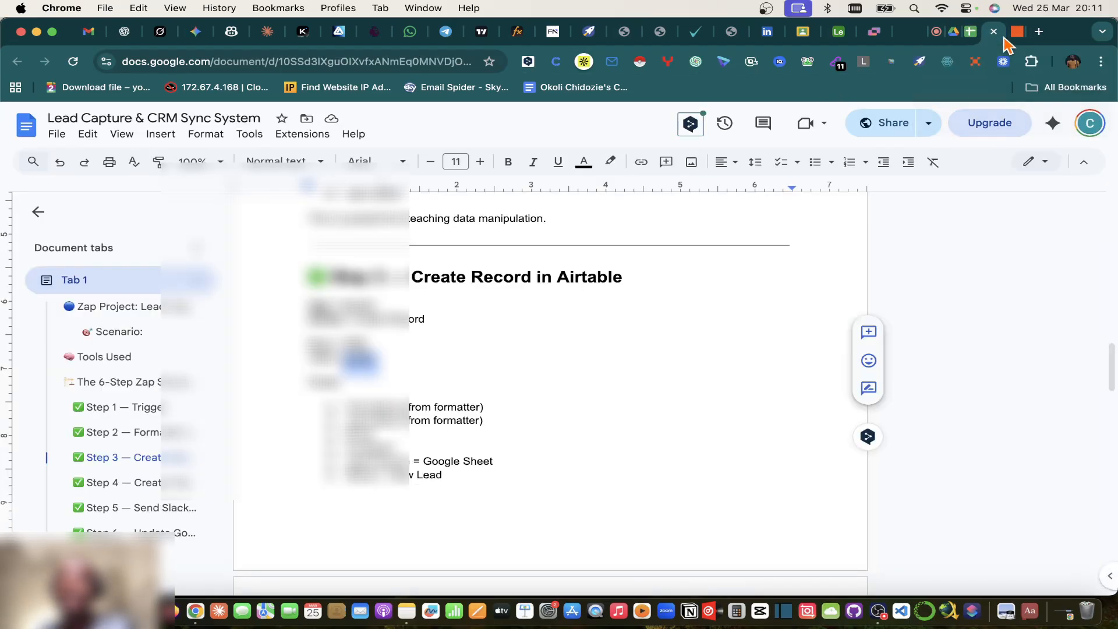
pyautogui.scroll(10, 307, 369)
pyautogui.scroll(10, 307, 370)
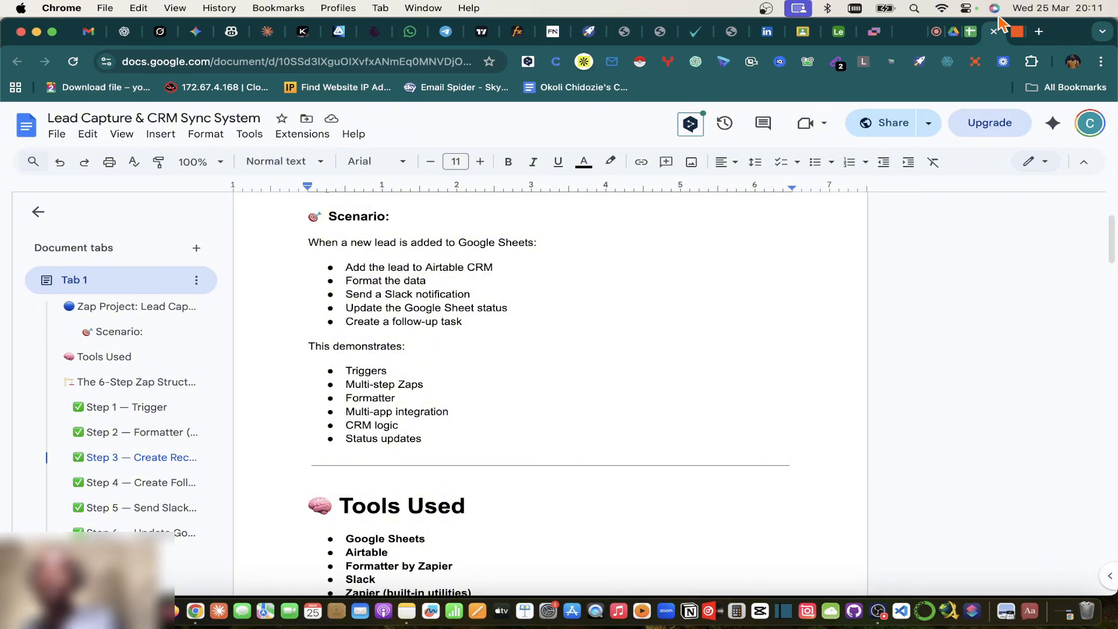
pyautogui.click(1019, 31)
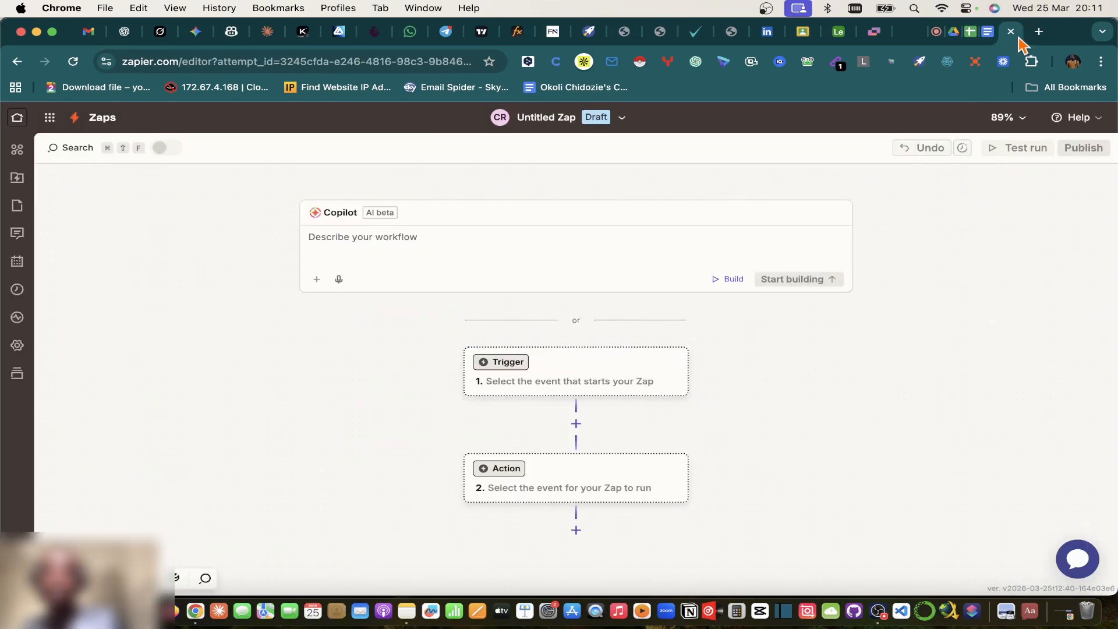
# Step: Pick Google Sheets as the app for the Zap's Trigger step
pyautogui.click(561, 383)
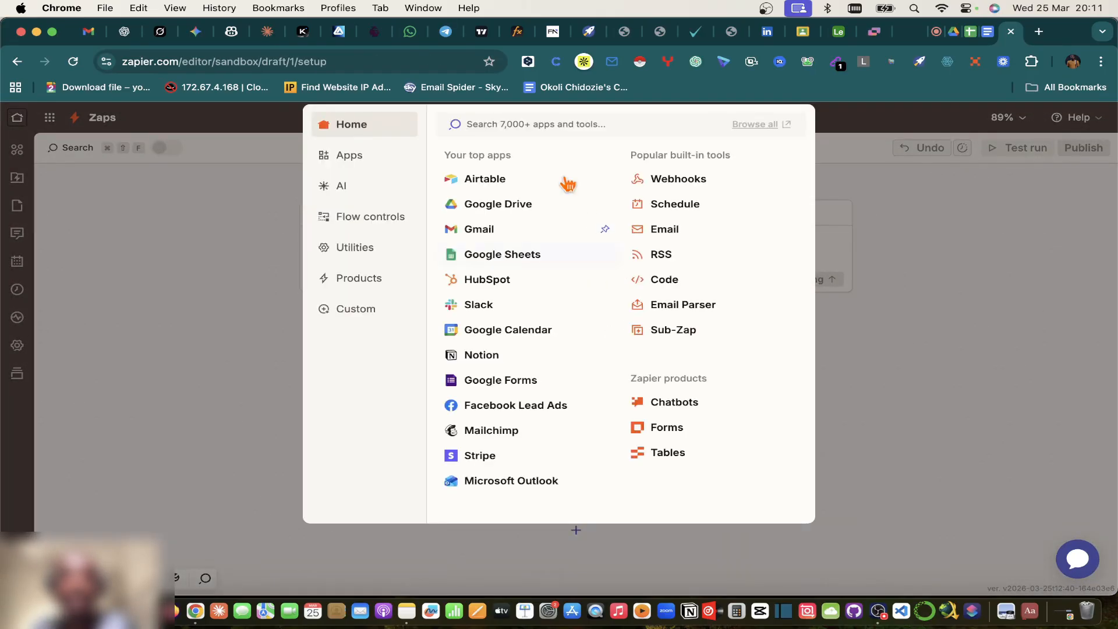
pyautogui.click(497, 254)
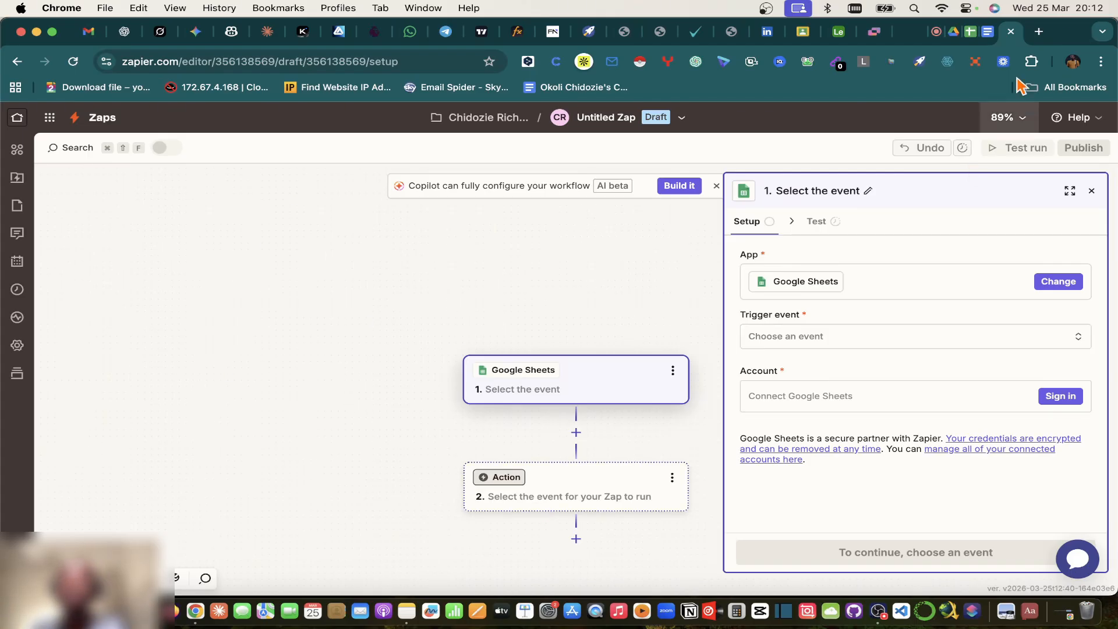
# Step: Close the Google Drive tab and reopen the recently closed Temp Mail page
pyautogui.click(954, 34)
pyautogui.click(958, 32)
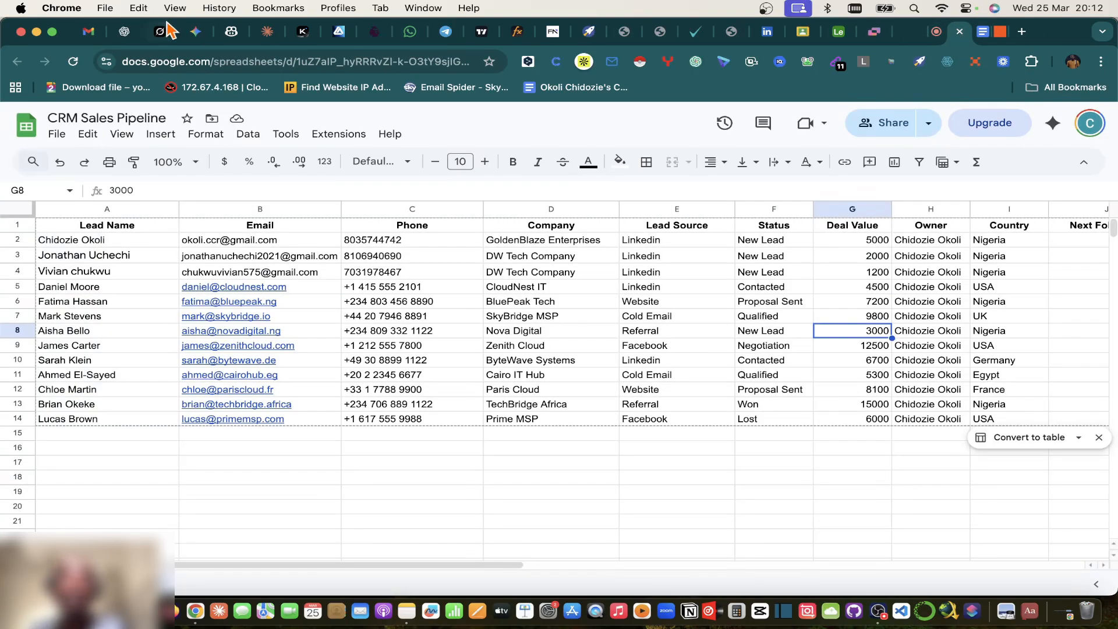
pyautogui.click(207, 8)
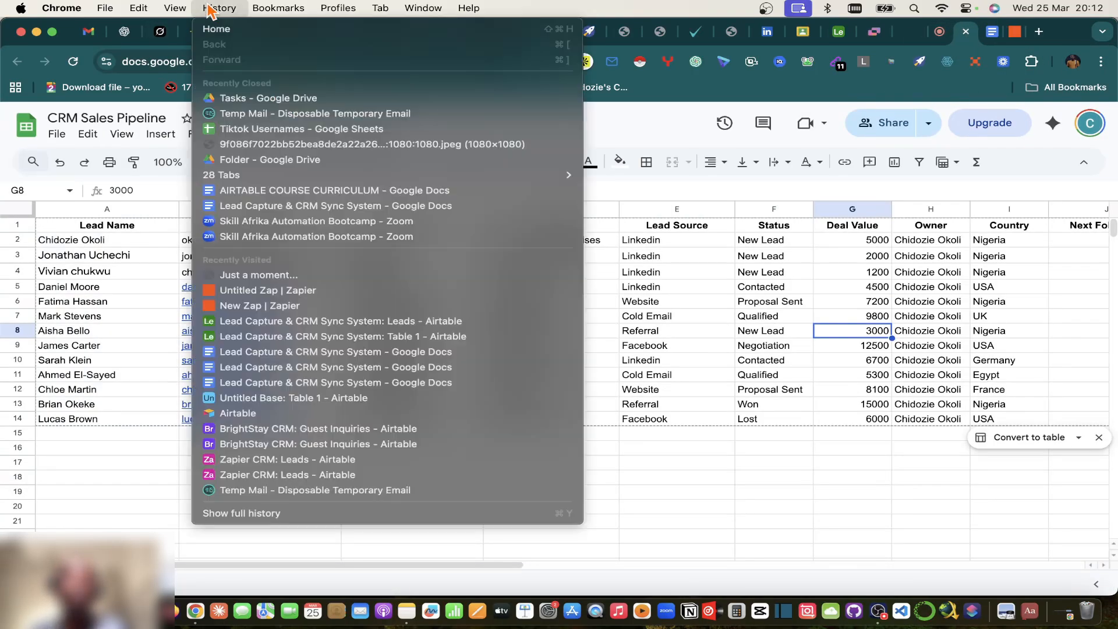
pyautogui.click(256, 115)
pyautogui.click(967, 32)
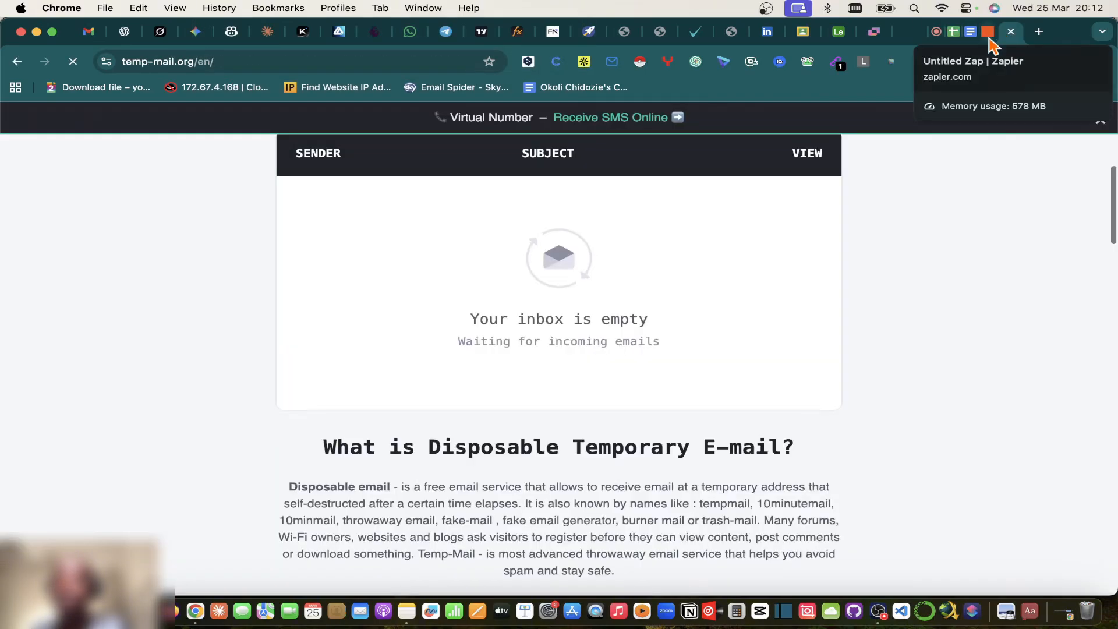
pyautogui.click(992, 33)
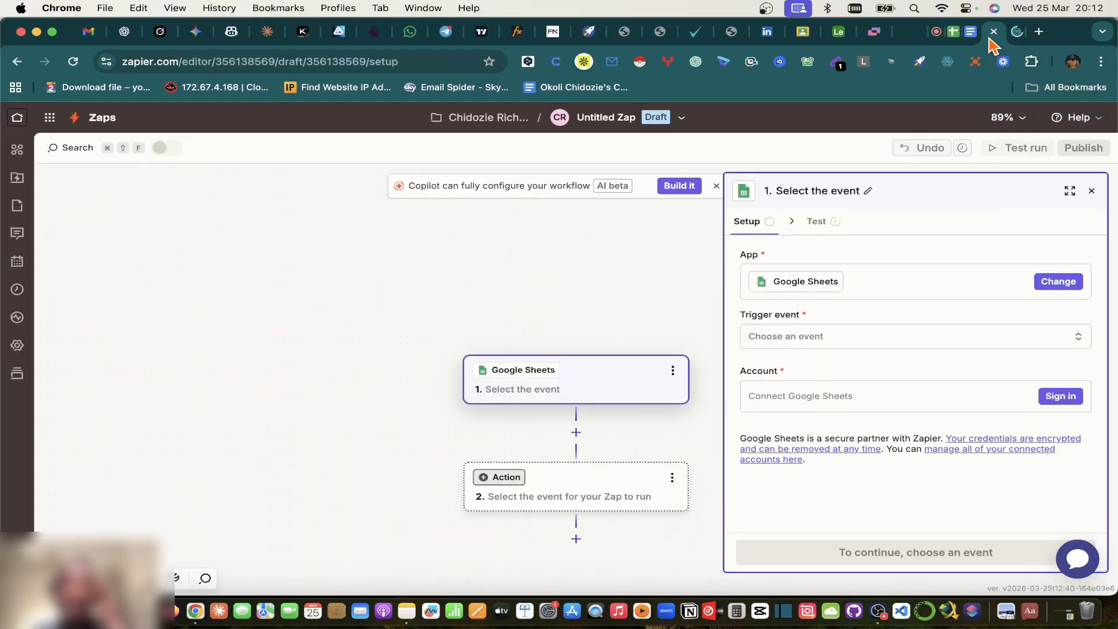
# Step: Close the action app picker, review the doc's Step 1 — Trigger plan, and return to the Zap canvas
pyautogui.click(566, 496)
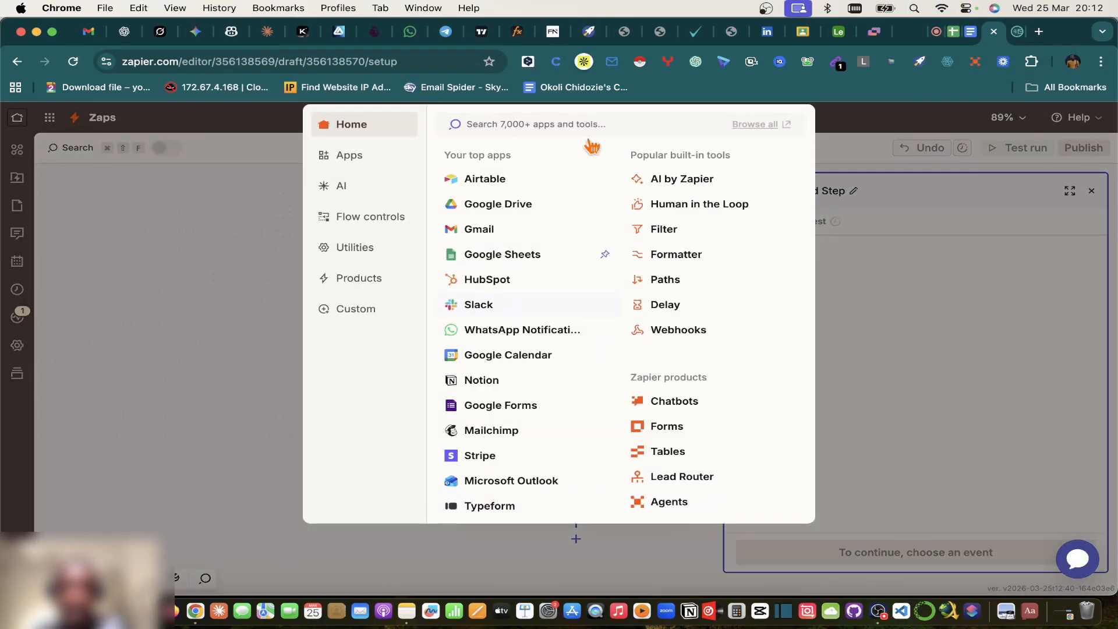
pyautogui.click(294, 348)
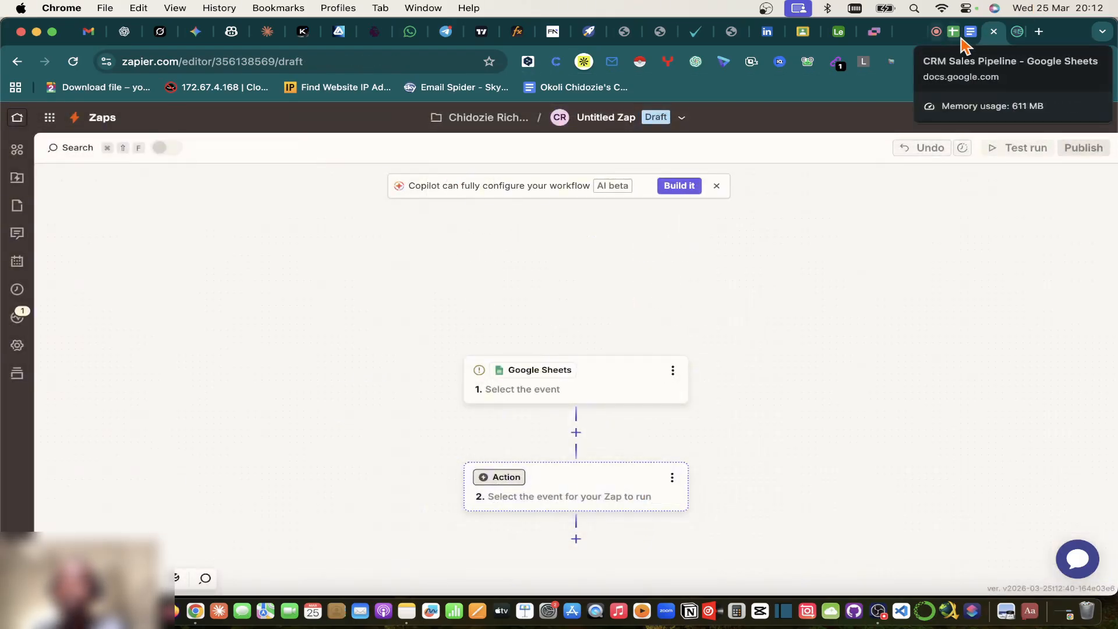
pyautogui.click(954, 36)
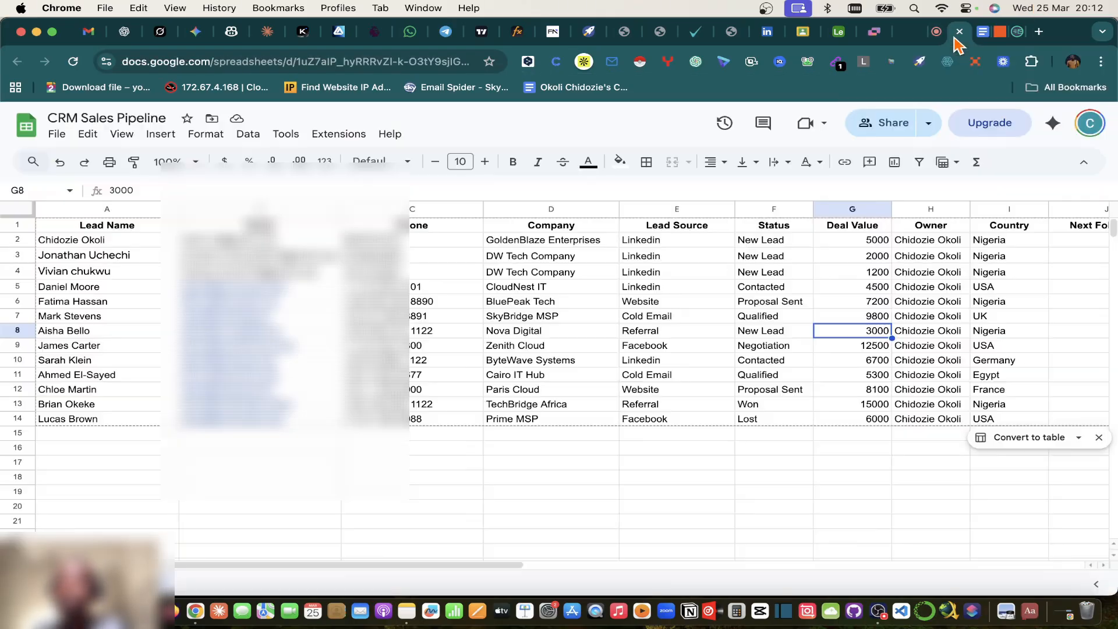
pyautogui.click(985, 36)
pyautogui.scroll(1, 539, 343)
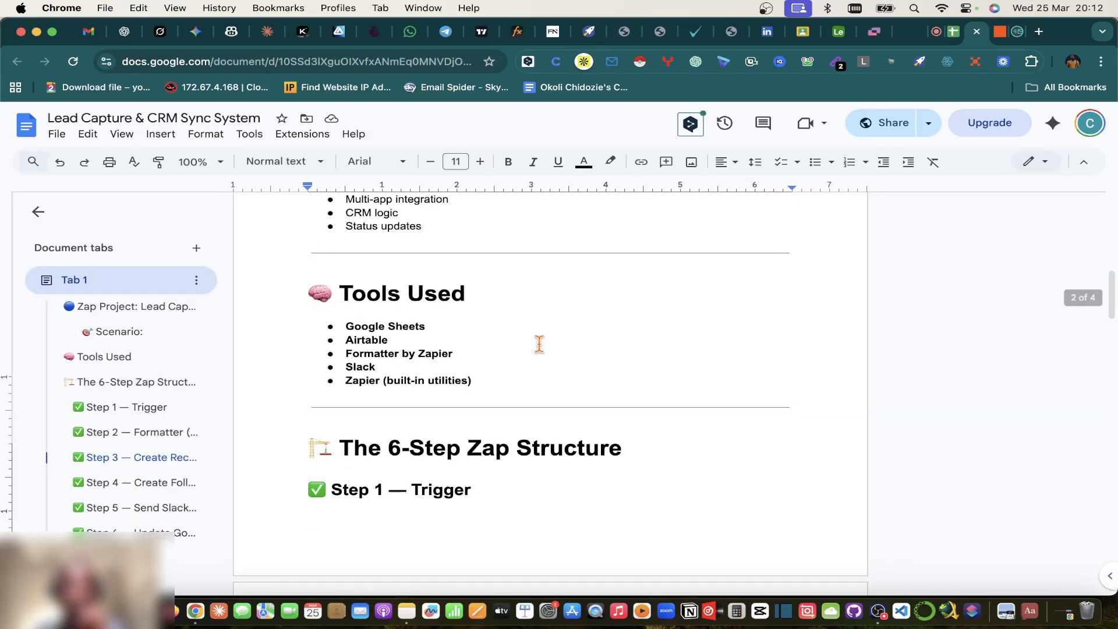
pyautogui.scroll(-5, 539, 349)
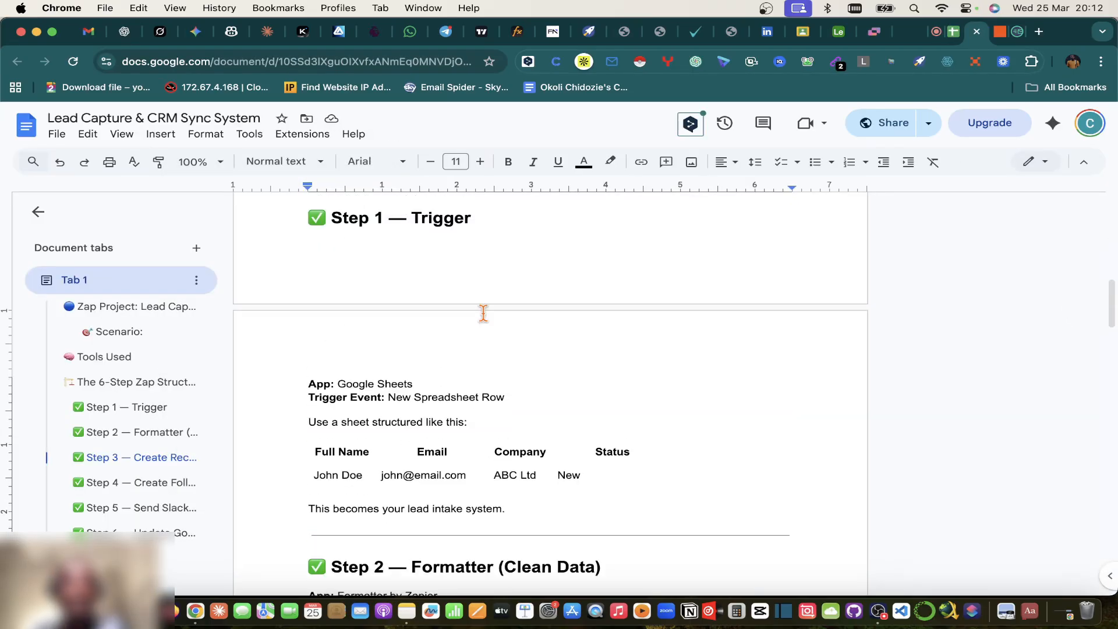
pyautogui.click(954, 34)
pyautogui.click(996, 34)
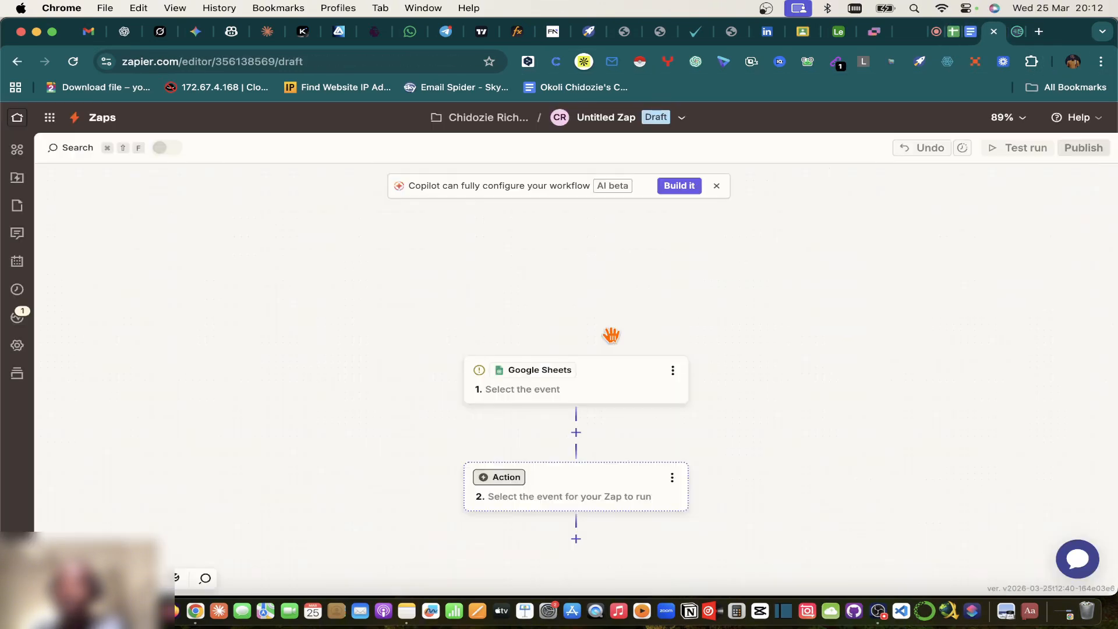
# Step: Reopen the Google Sheets trigger setup and expand its Trigger event list
pyautogui.click(592, 385)
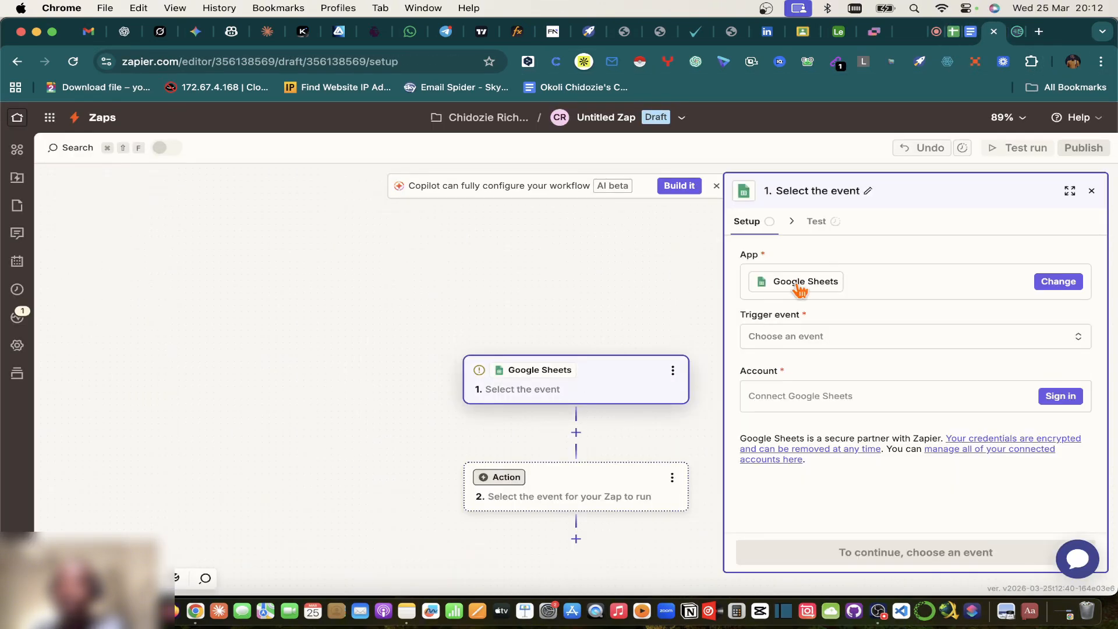
pyautogui.click(818, 338)
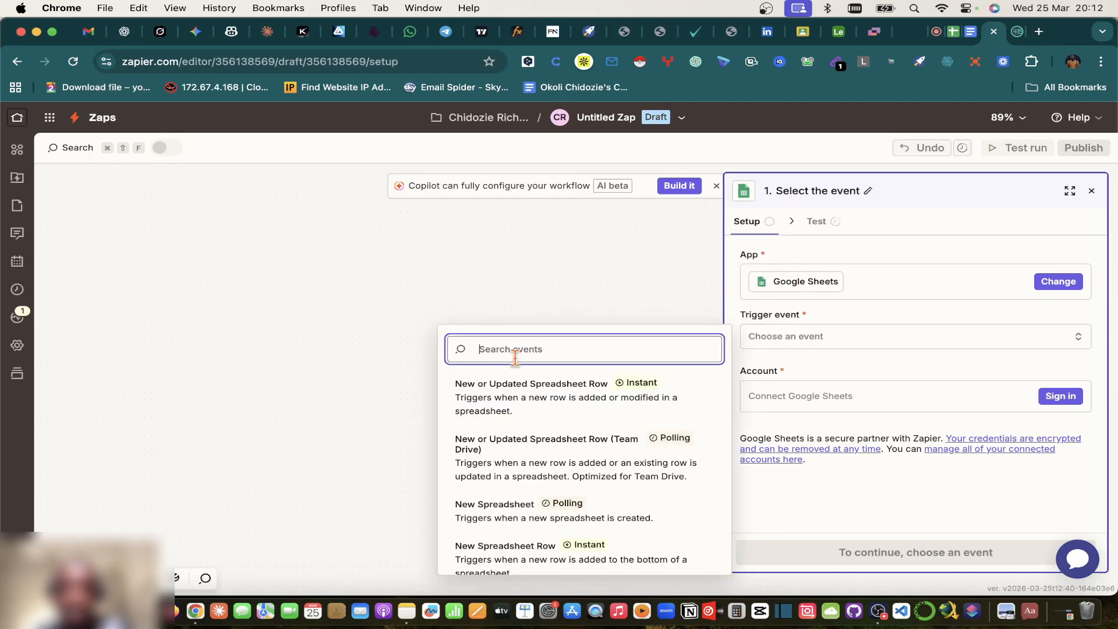
pyautogui.scroll(-2, 499, 399)
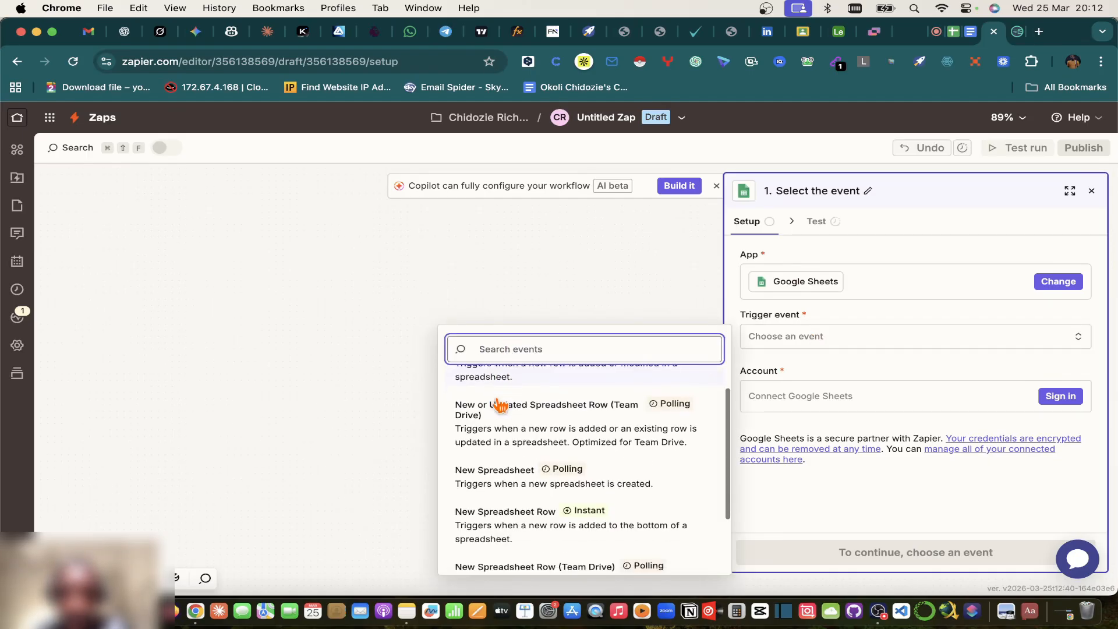
pyautogui.scroll(2, 506, 394)
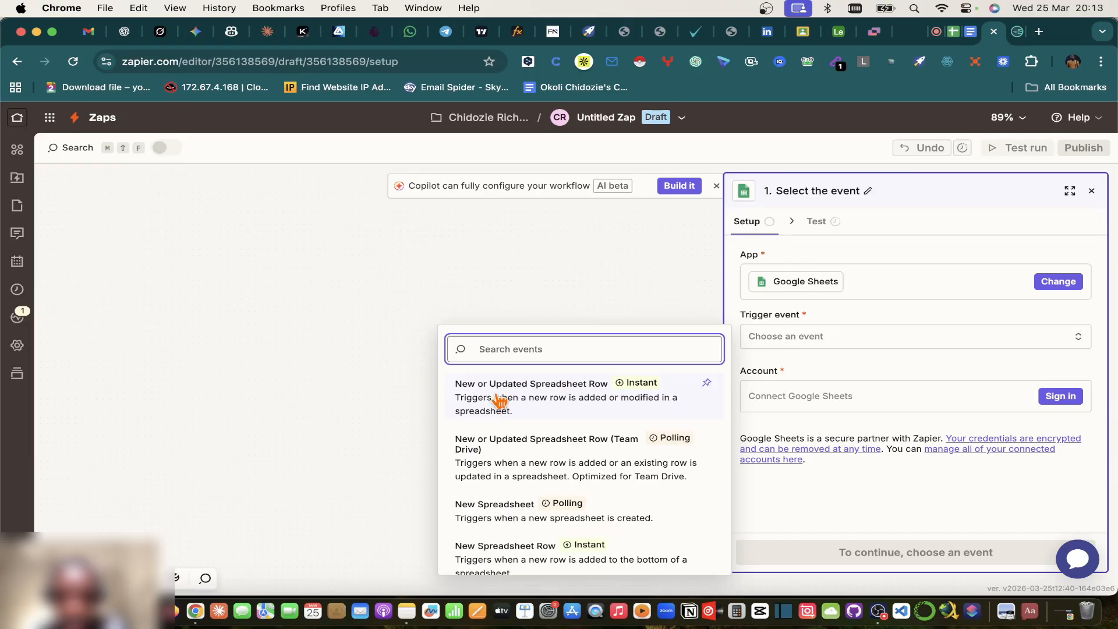
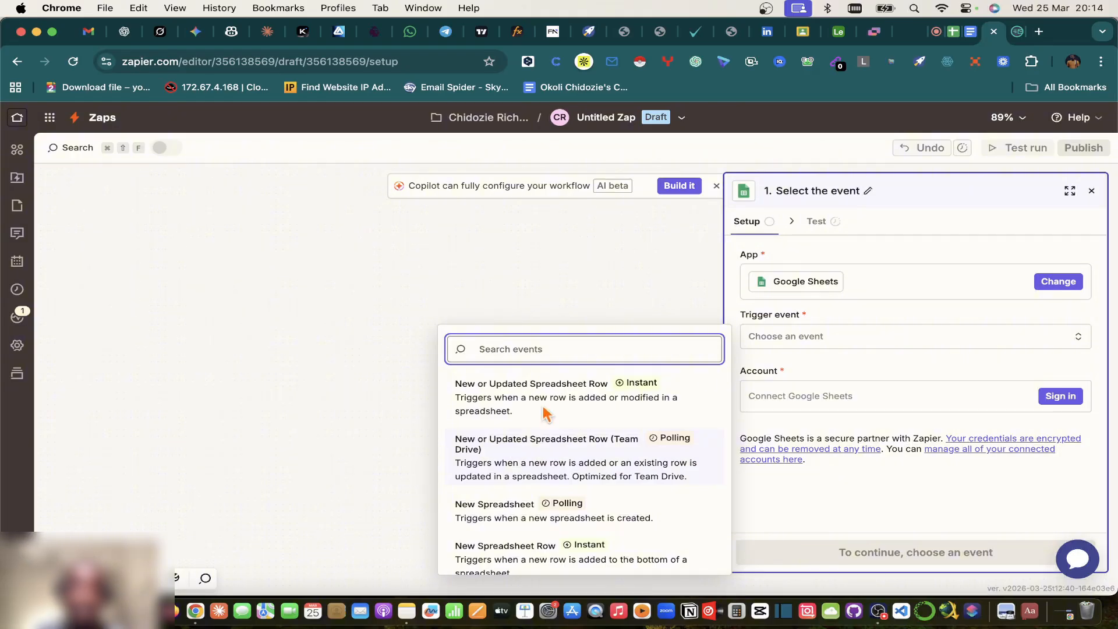
# Step: Set the Sheets trigger event to 'New or Updated Spreadsheet Row' after a glance at the CRM Sales Pipeline sheet
pyautogui.click(488, 399)
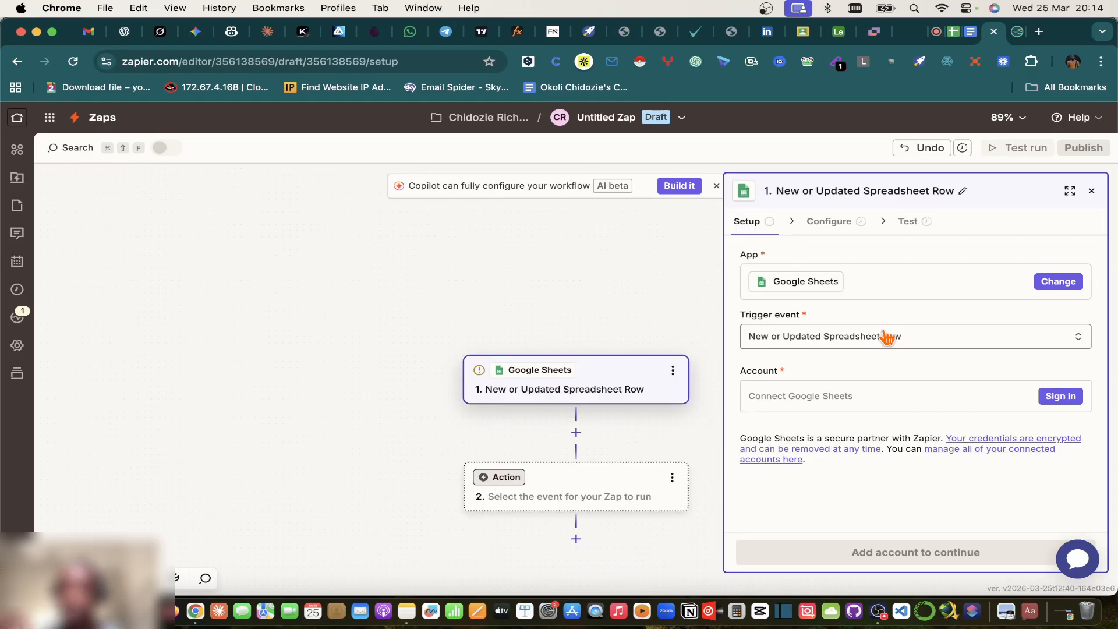
pyautogui.click(957, 32)
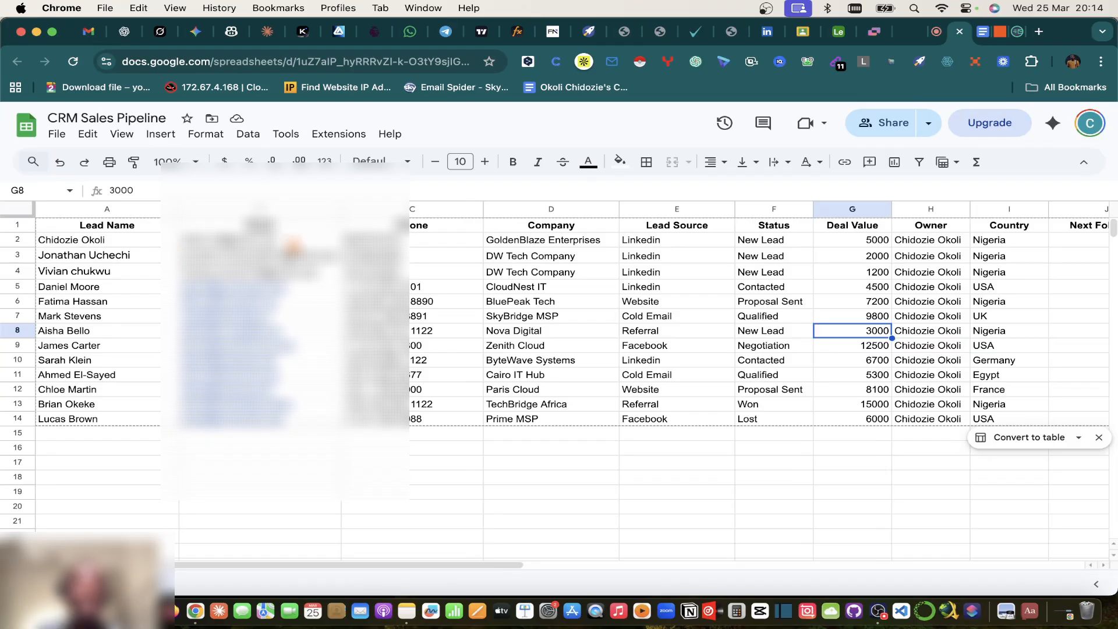
pyautogui.moveTo(326, 298)
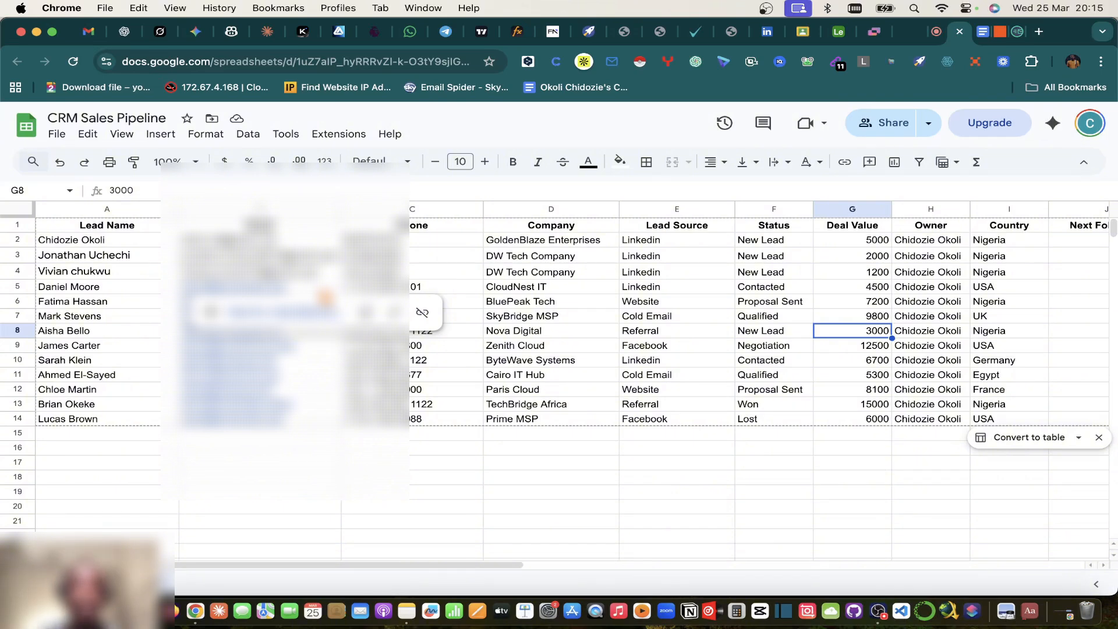
pyautogui.click(999, 32)
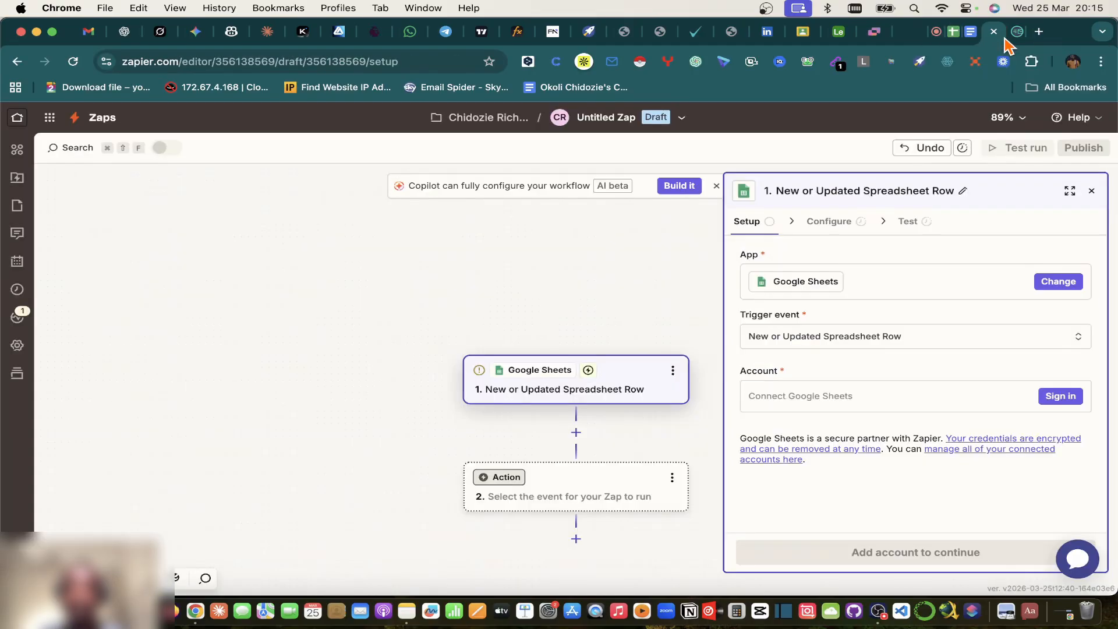
# Step: Start connecting a Google account to the Sheets trigger and approve continuing to Google Sheets
pyautogui.click(835, 396)
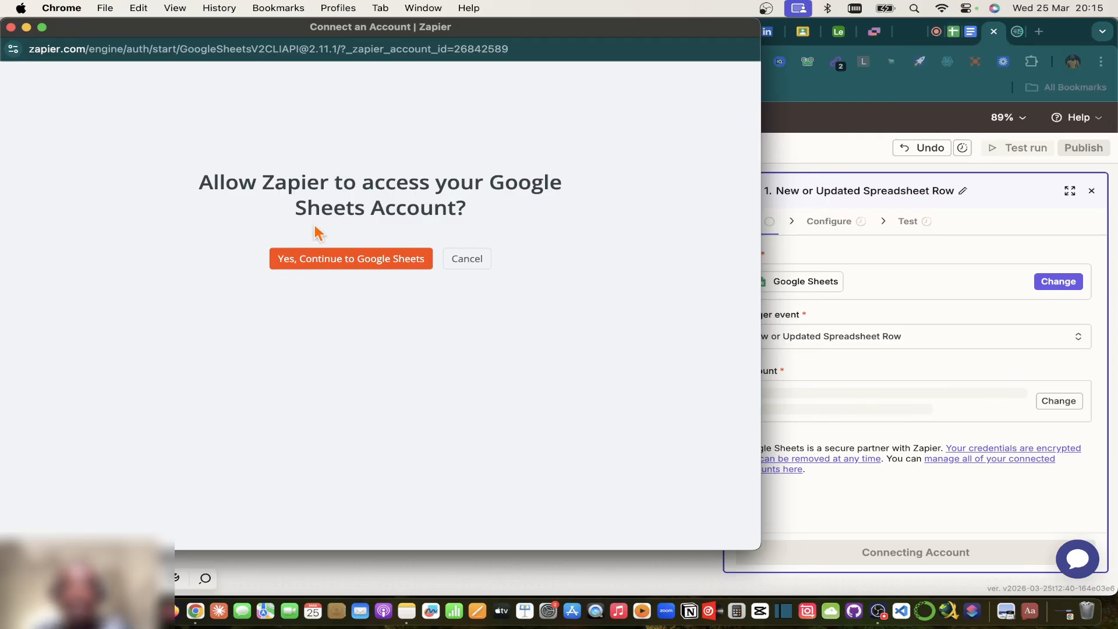
pyautogui.click(345, 266)
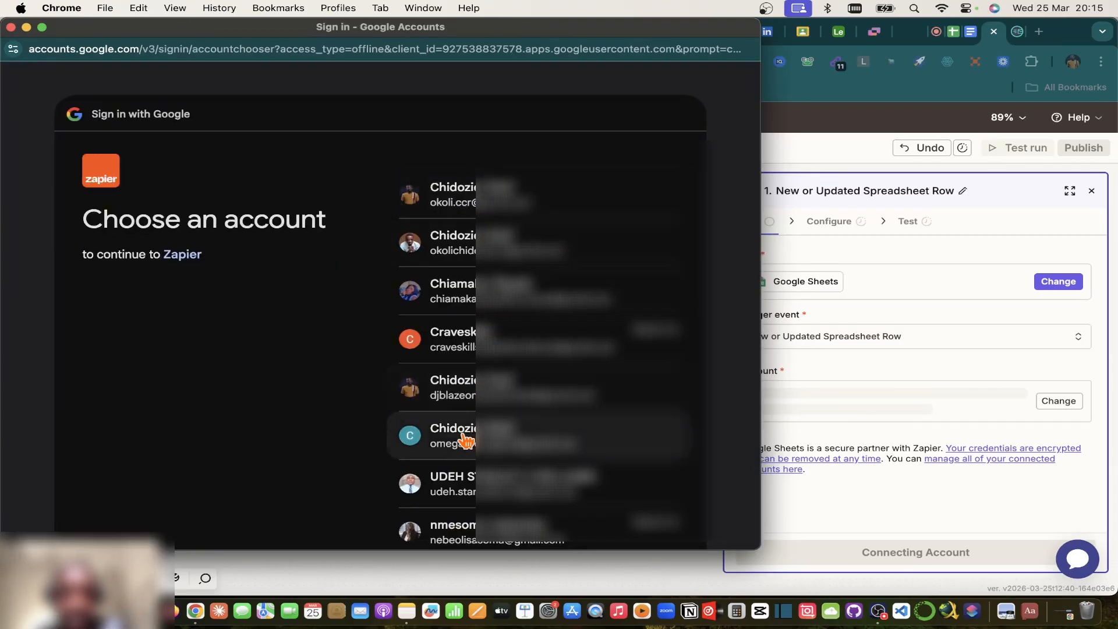
pyautogui.scroll(-1, 473, 345)
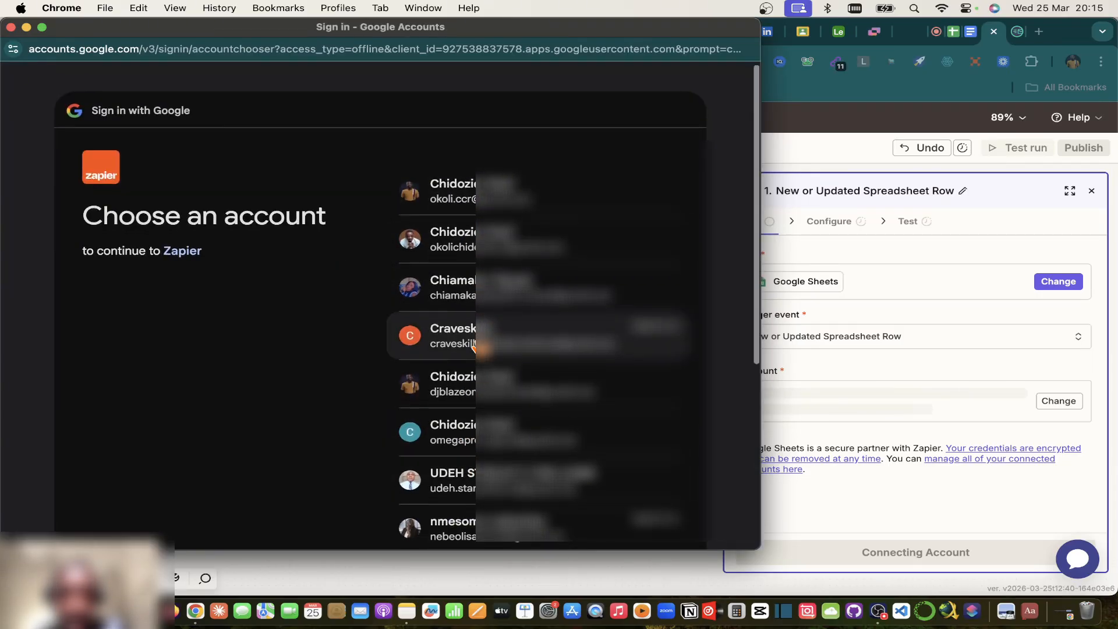
pyautogui.scroll(-3, 473, 345)
pyautogui.scroll(-4, 503, 439)
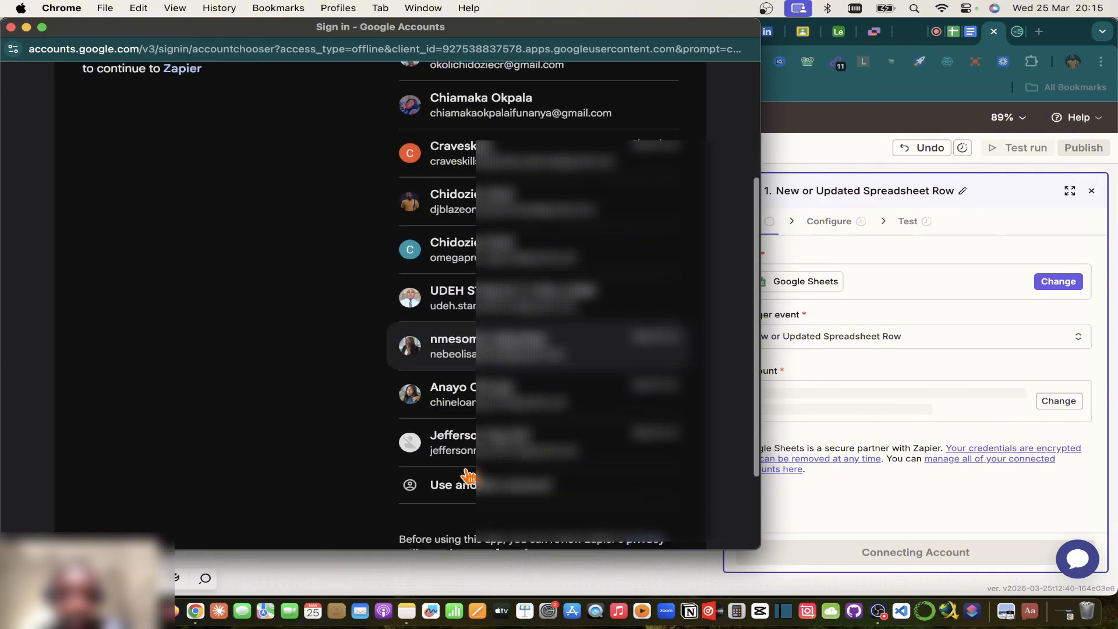
pyautogui.scroll(5, 469, 475)
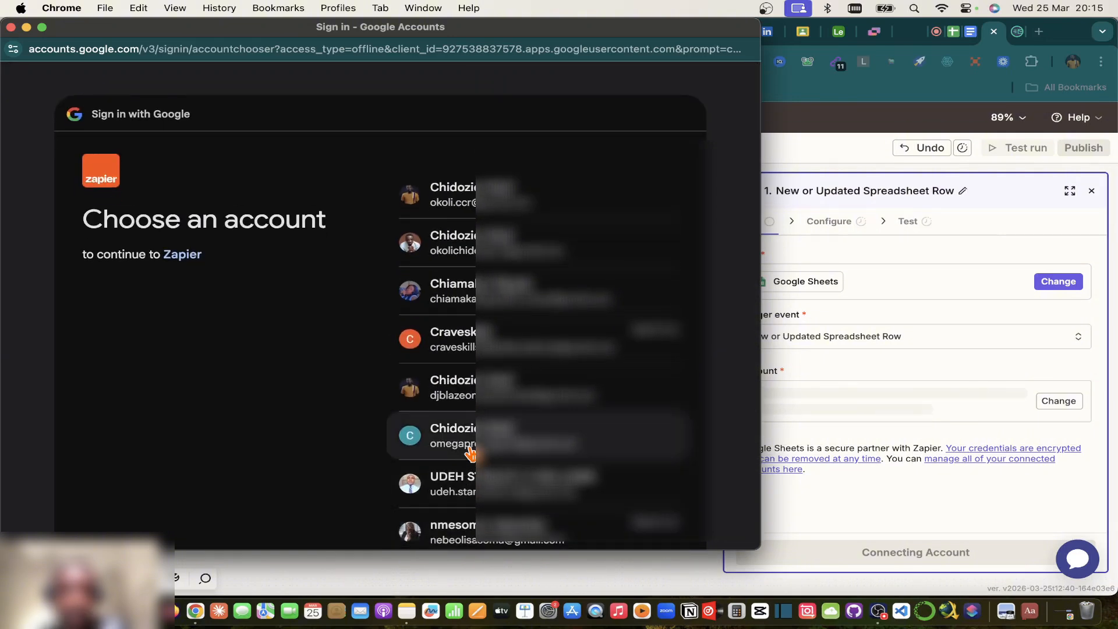
# Step: Pick the Google account repeatedly in the chooser; the sign-in window closes unconnected
pyautogui.click(471, 448)
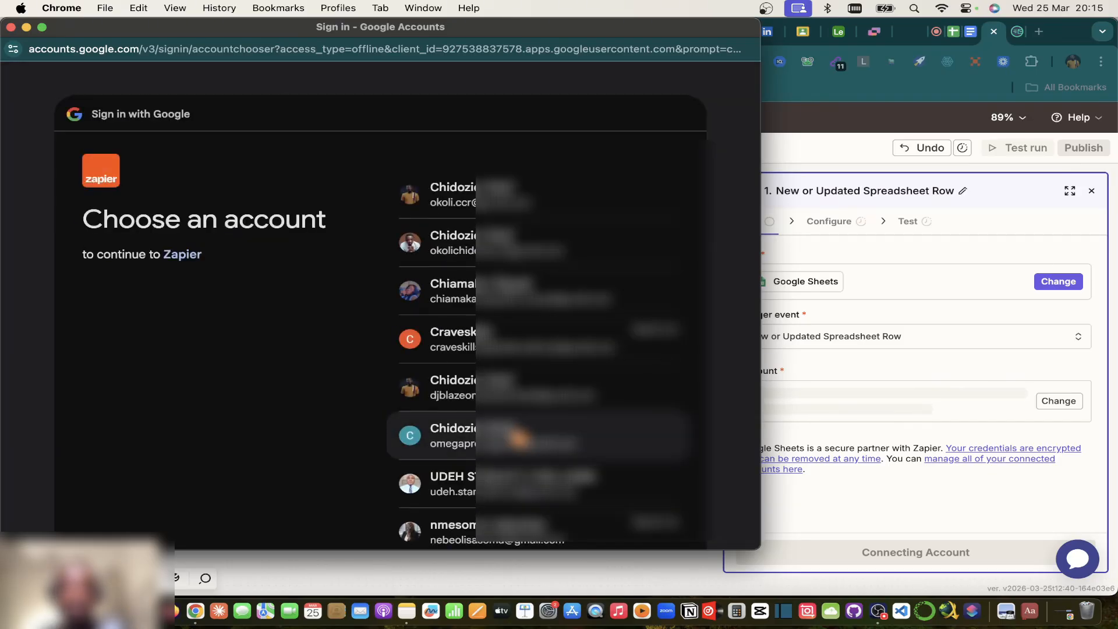
pyautogui.click(512, 437)
pyautogui.click(479, 436)
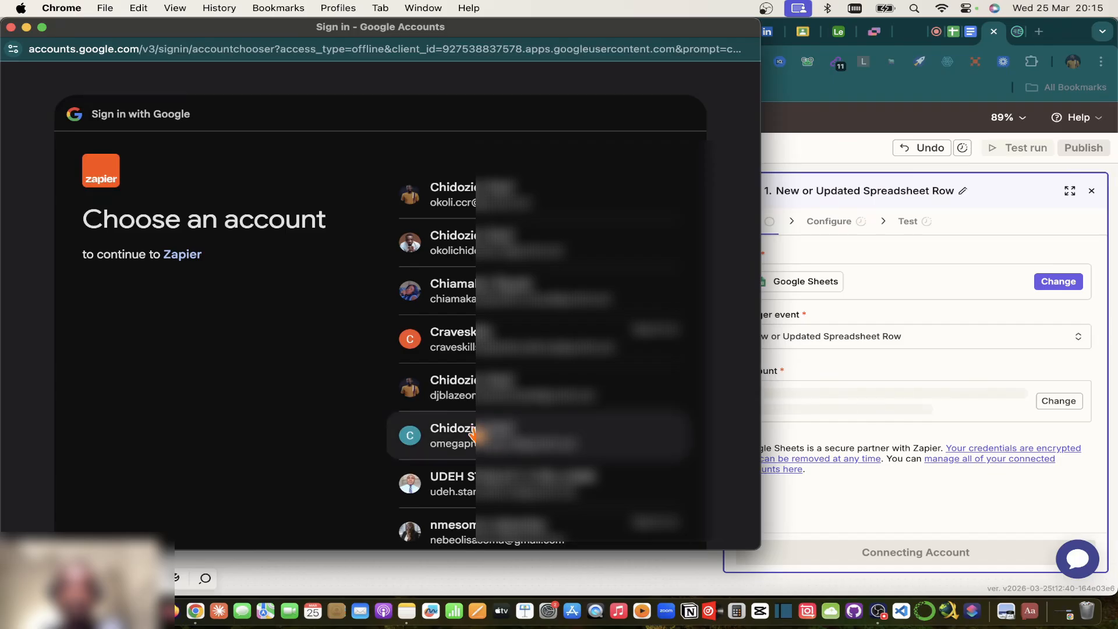
pyautogui.click(424, 444)
pyautogui.click(415, 443)
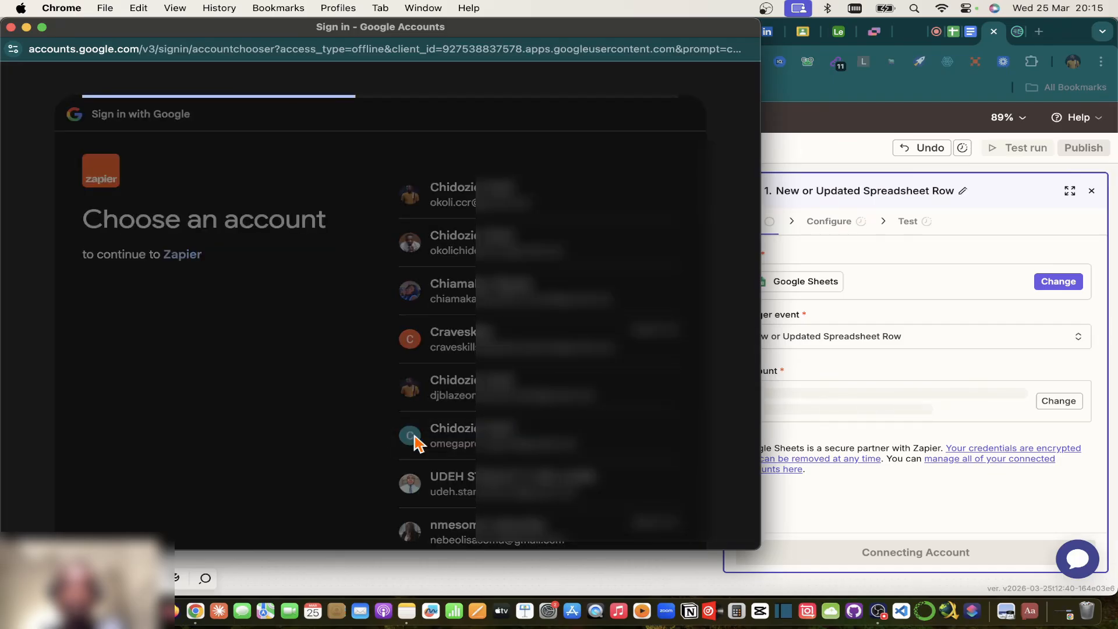
pyautogui.click(416, 443)
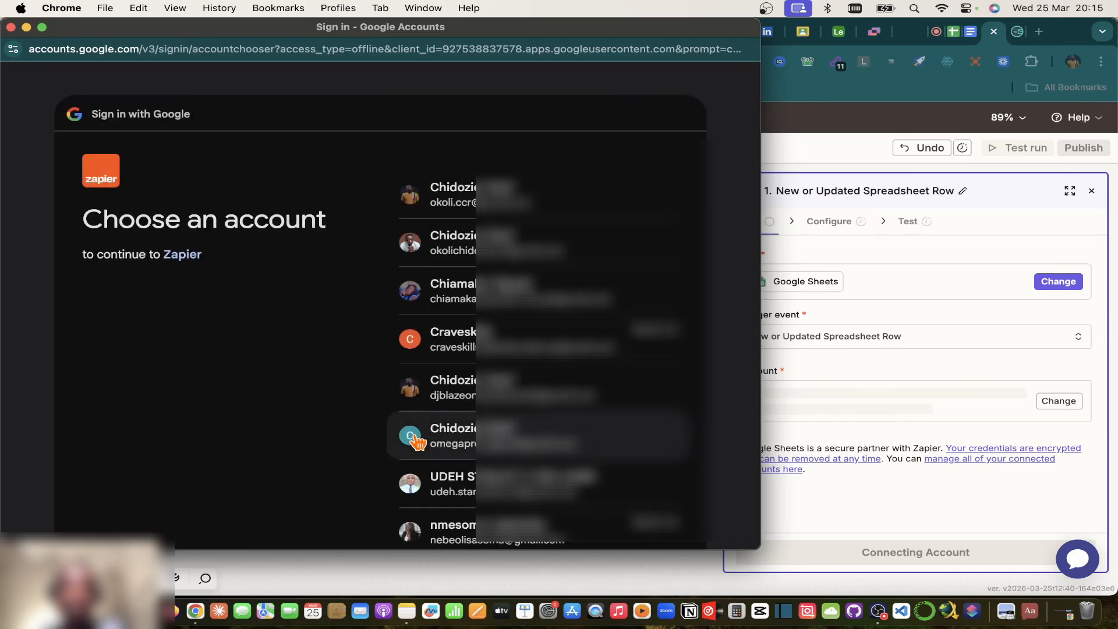
pyautogui.click(10, 26)
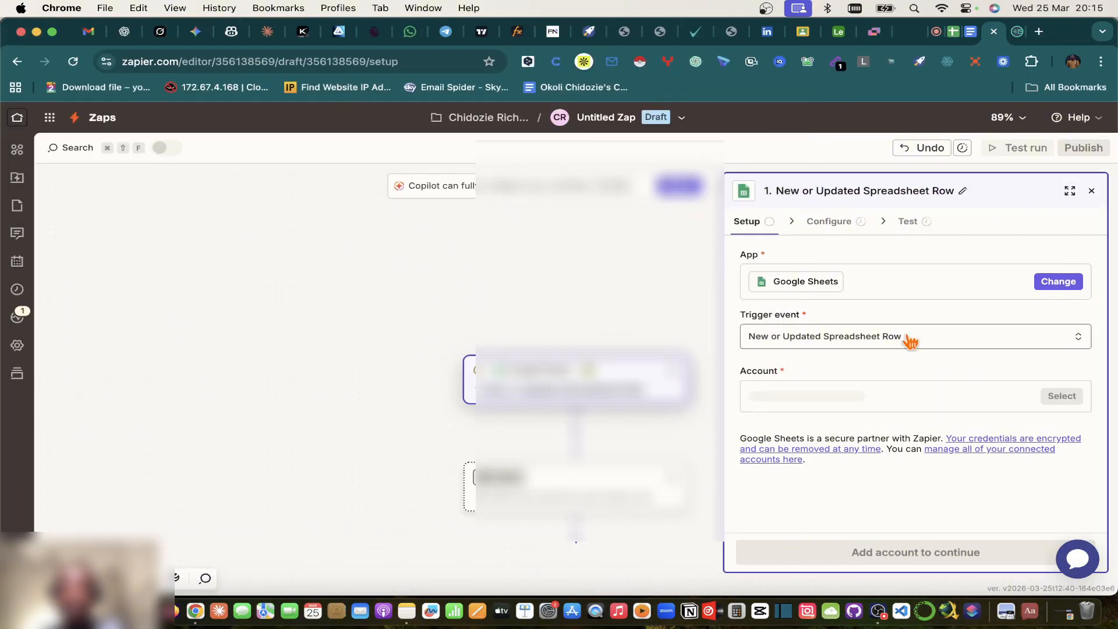
# Step: Reconnect: choose the Google account, review its four granted services, and allow Zapier access
pyautogui.click(861, 402)
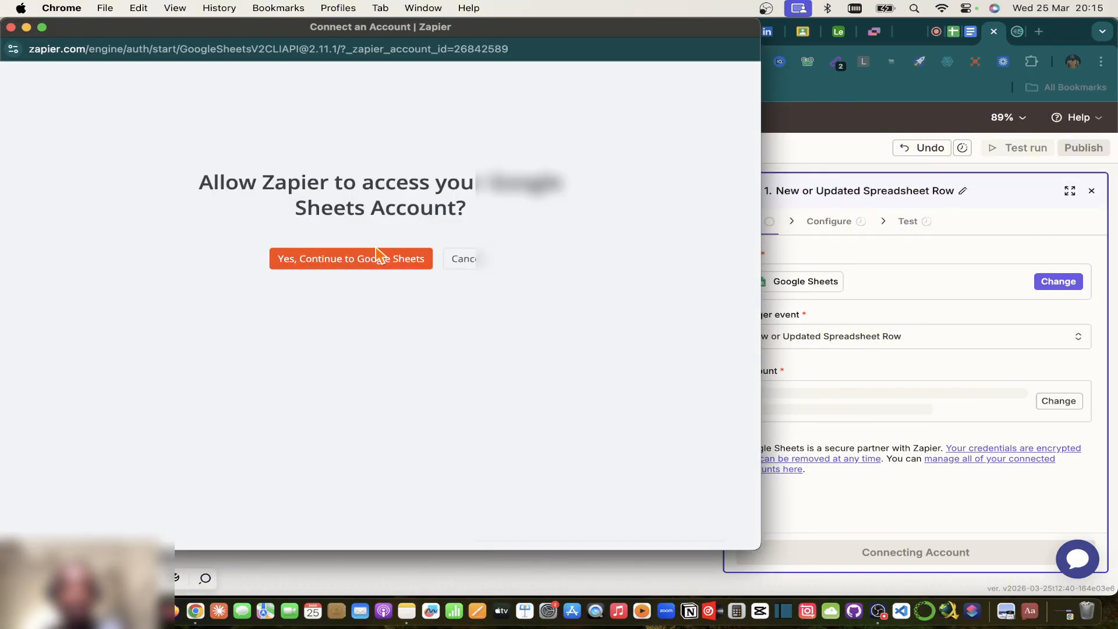
pyautogui.click(361, 258)
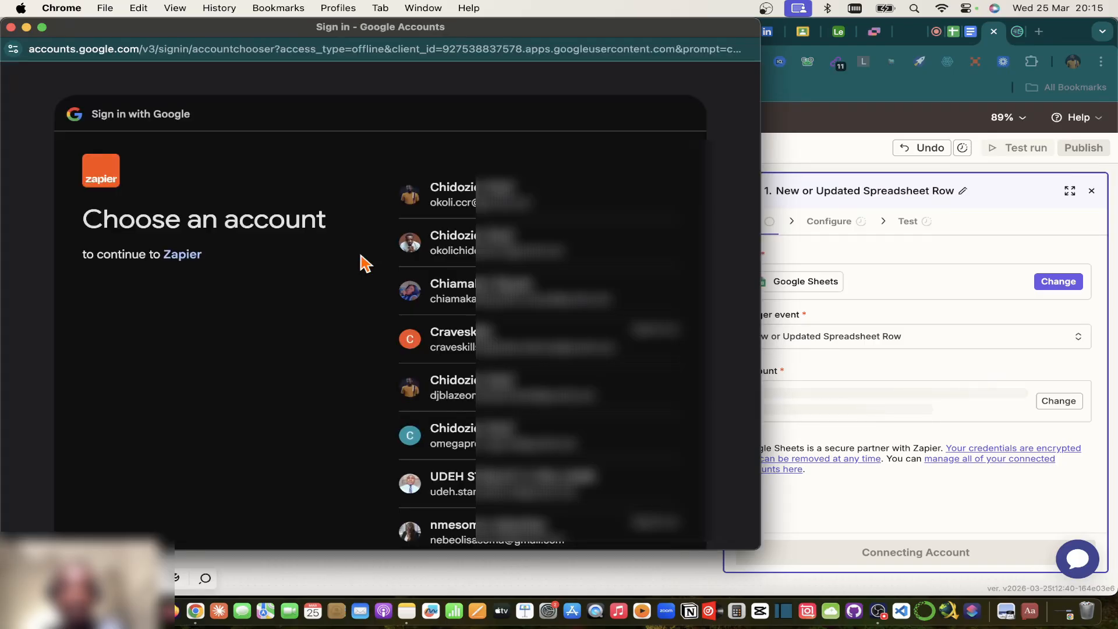
pyautogui.click(472, 438)
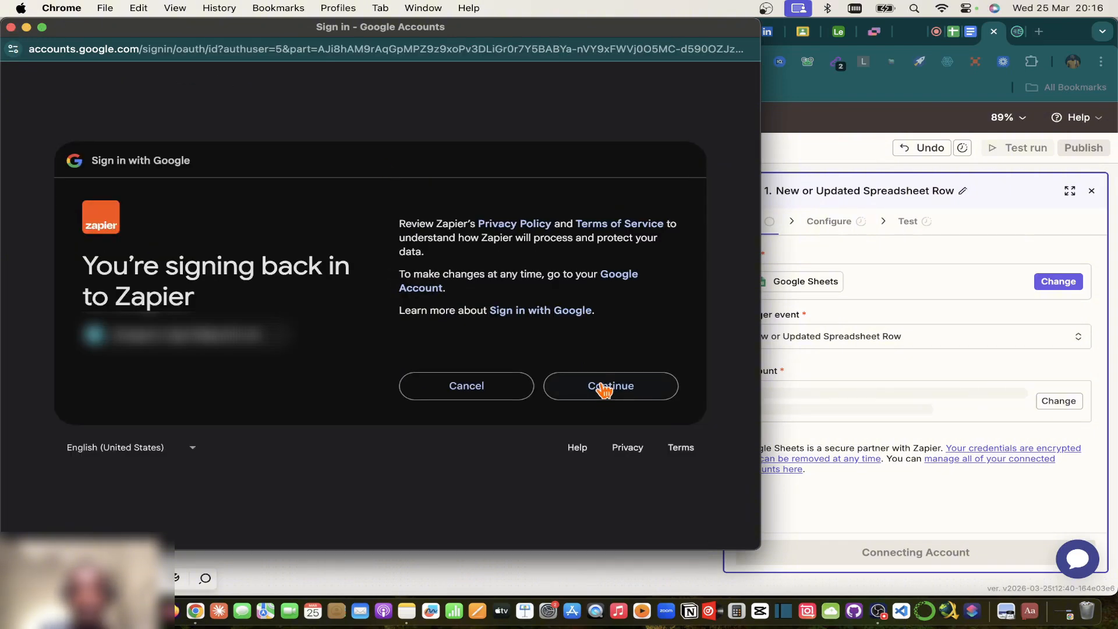
pyautogui.click(603, 389)
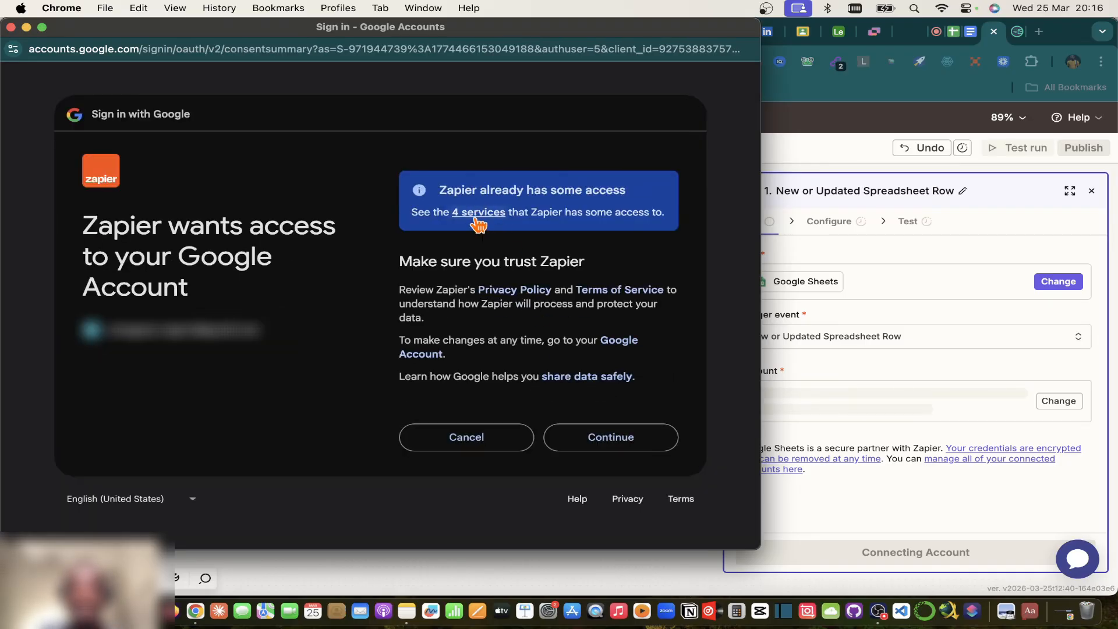
pyautogui.click(479, 212)
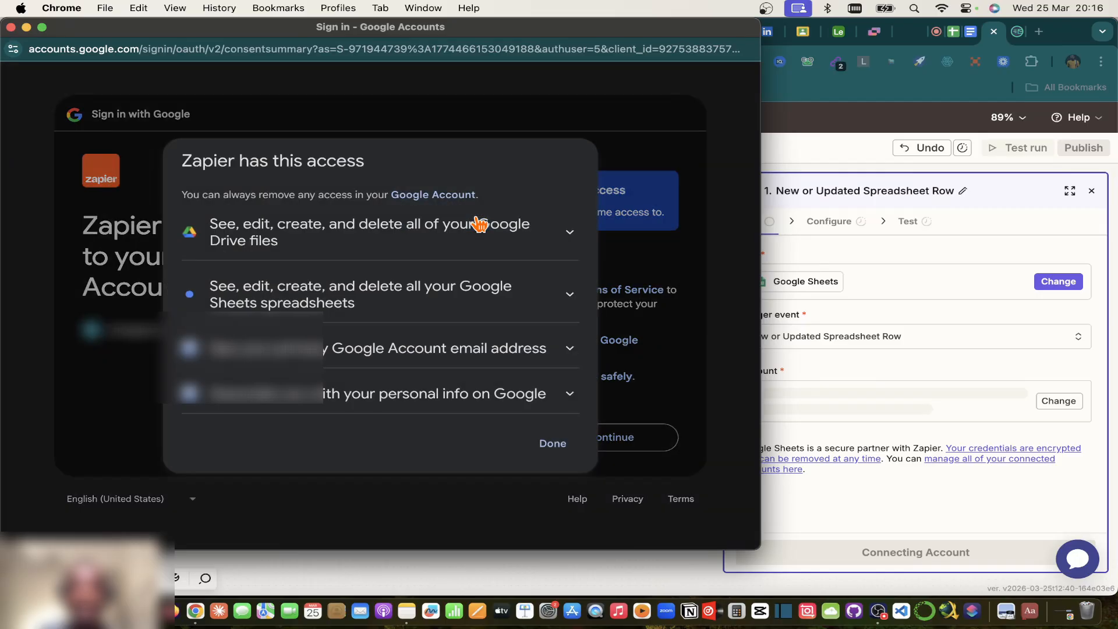
pyautogui.click(674, 271)
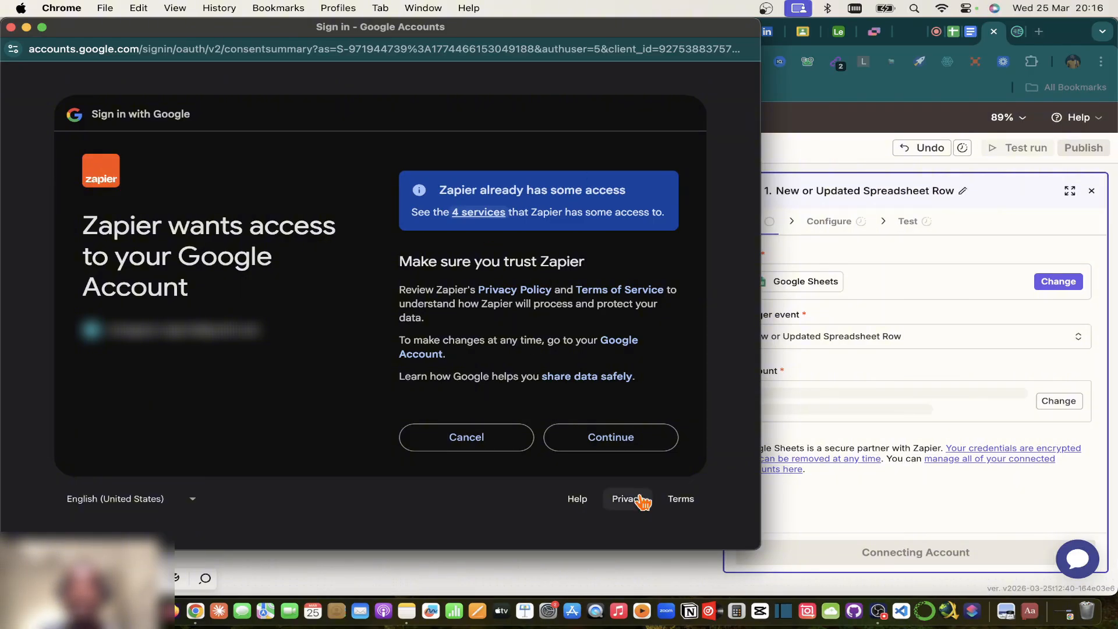
pyautogui.click(592, 444)
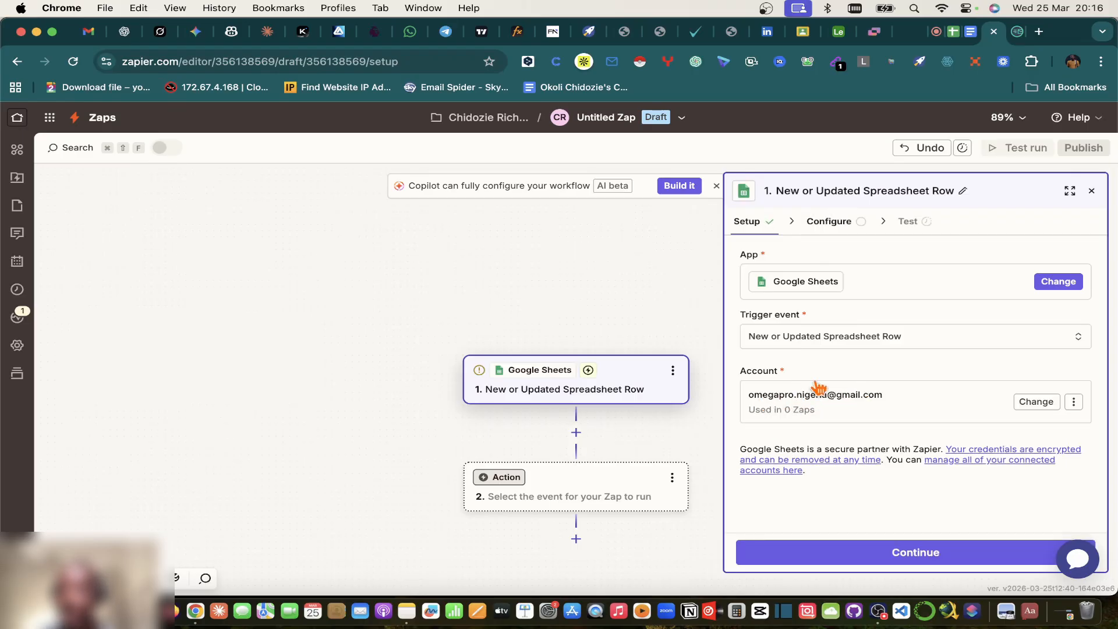
# Step: Choose CRM Sales Pipeline as the trigger's spreadsheet, checking the name against the sheet tab
pyautogui.click(843, 559)
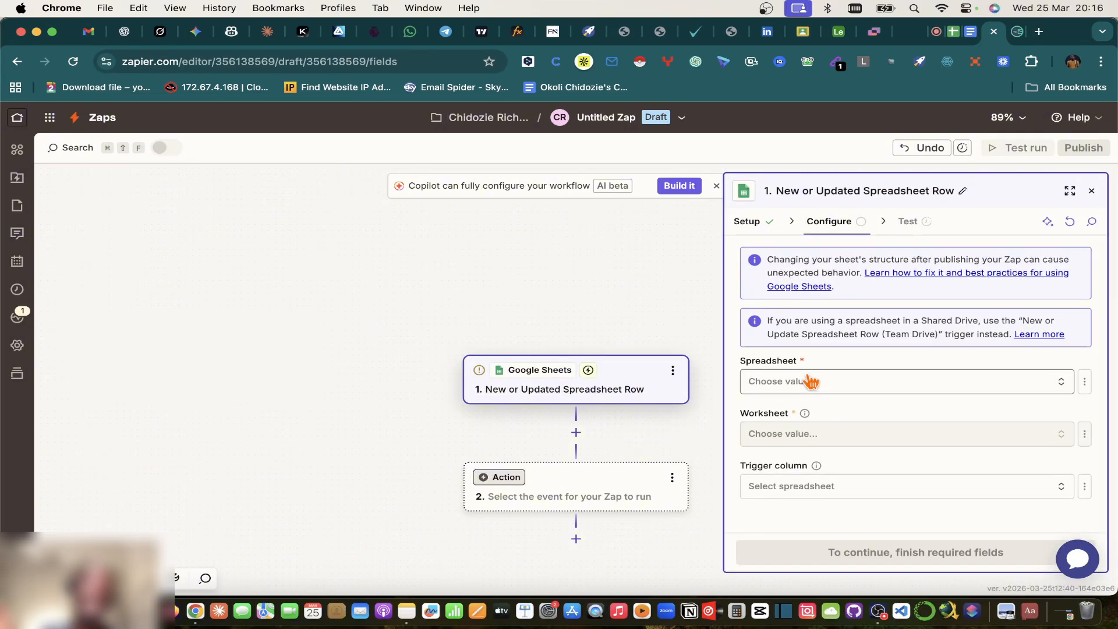
pyautogui.click(810, 382)
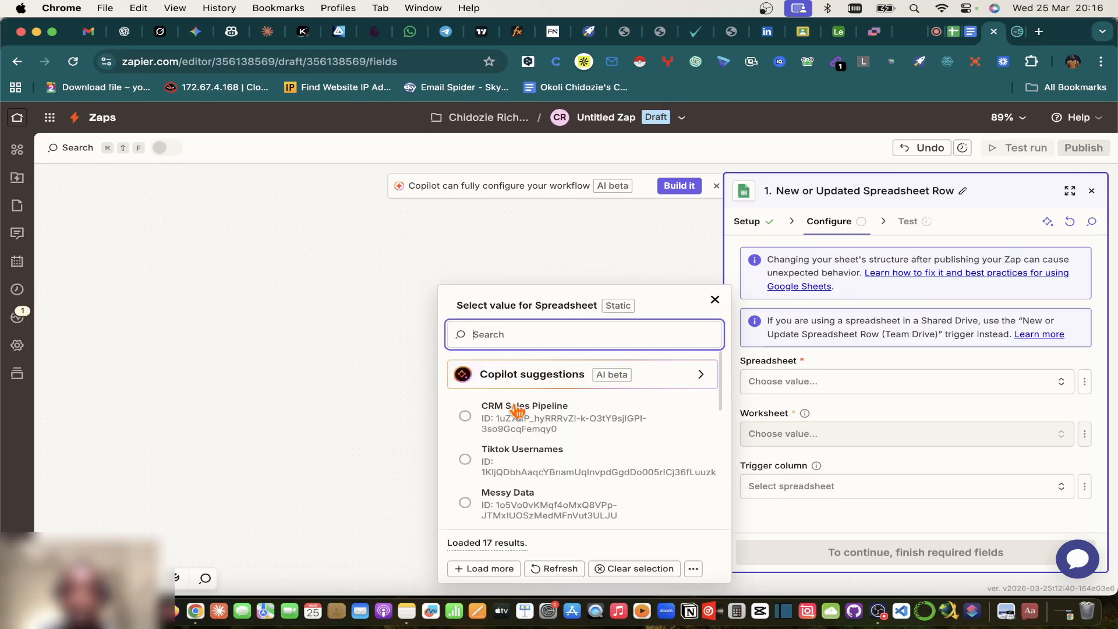
pyautogui.click(953, 36)
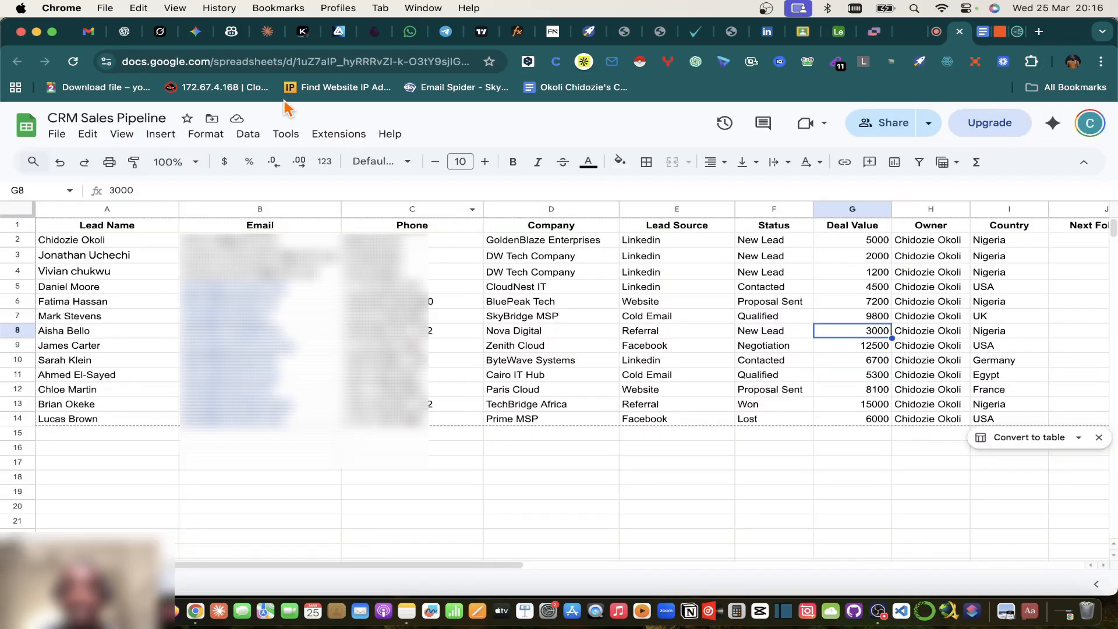
pyautogui.click(998, 34)
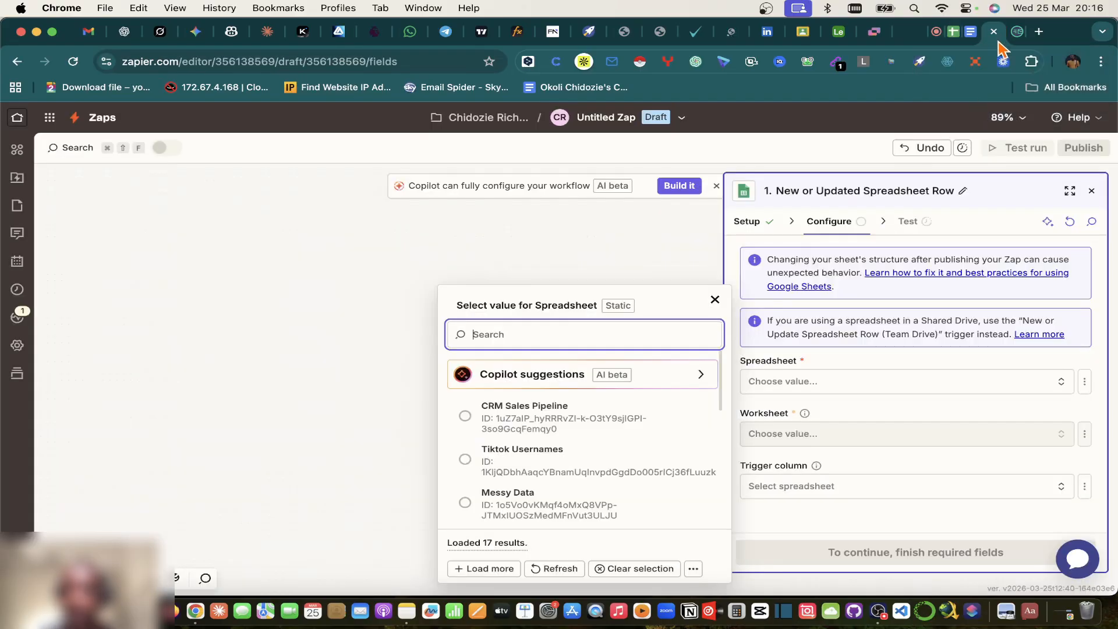
pyautogui.click(468, 418)
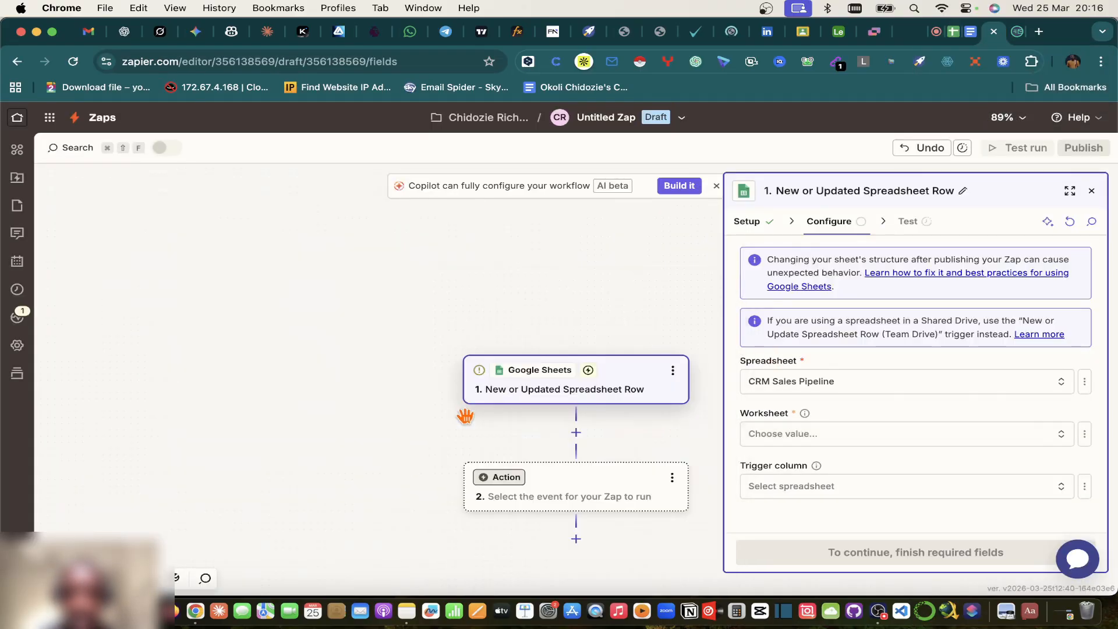
pyautogui.click(811, 379)
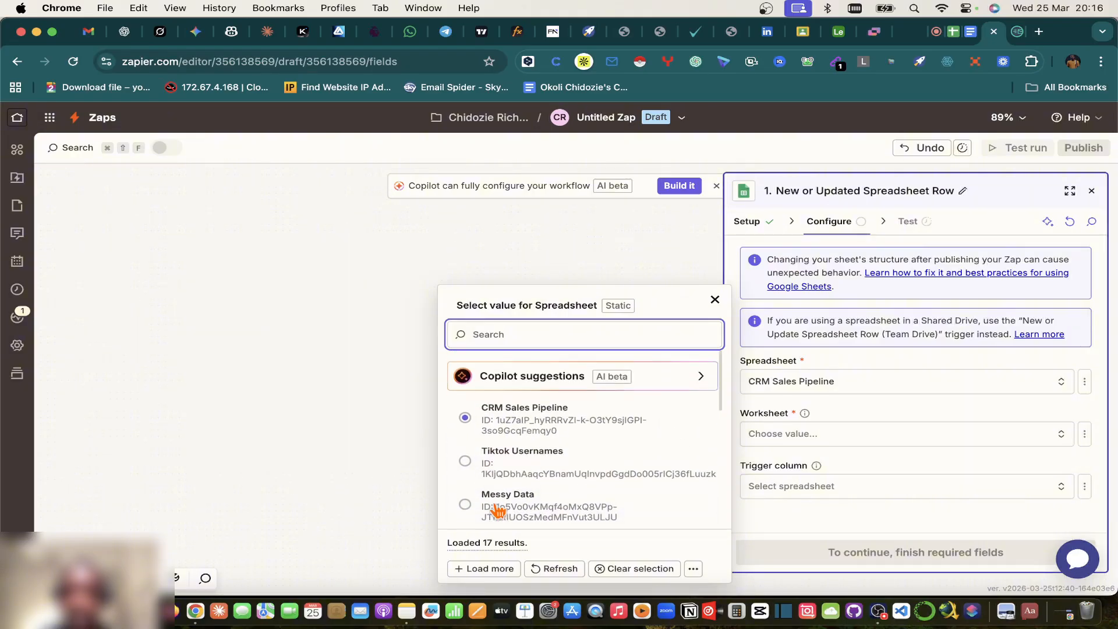
pyautogui.click(494, 415)
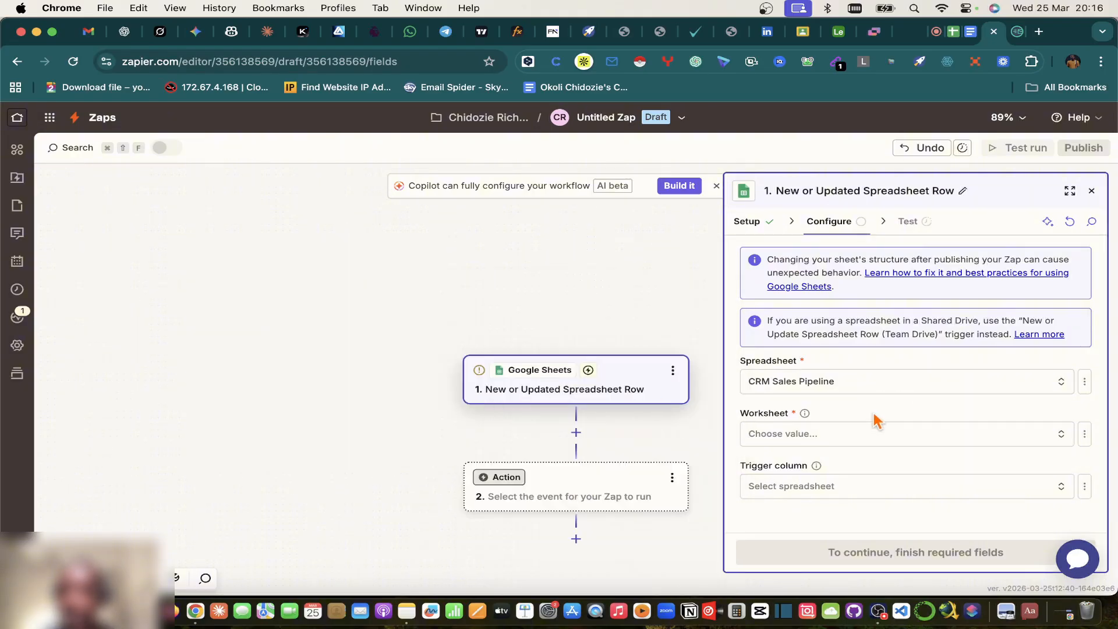
# Step: Check the Worksheet dropdown, which offers only Sheet1, then return to the spreadsheet
pyautogui.click(969, 32)
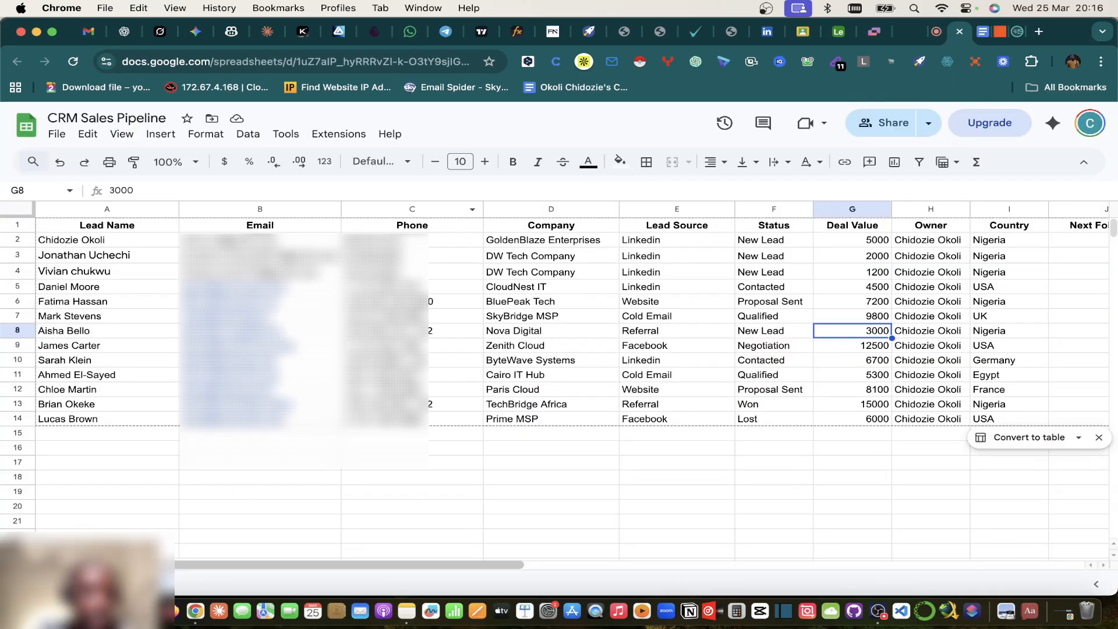
pyautogui.click(999, 32)
pyautogui.click(780, 433)
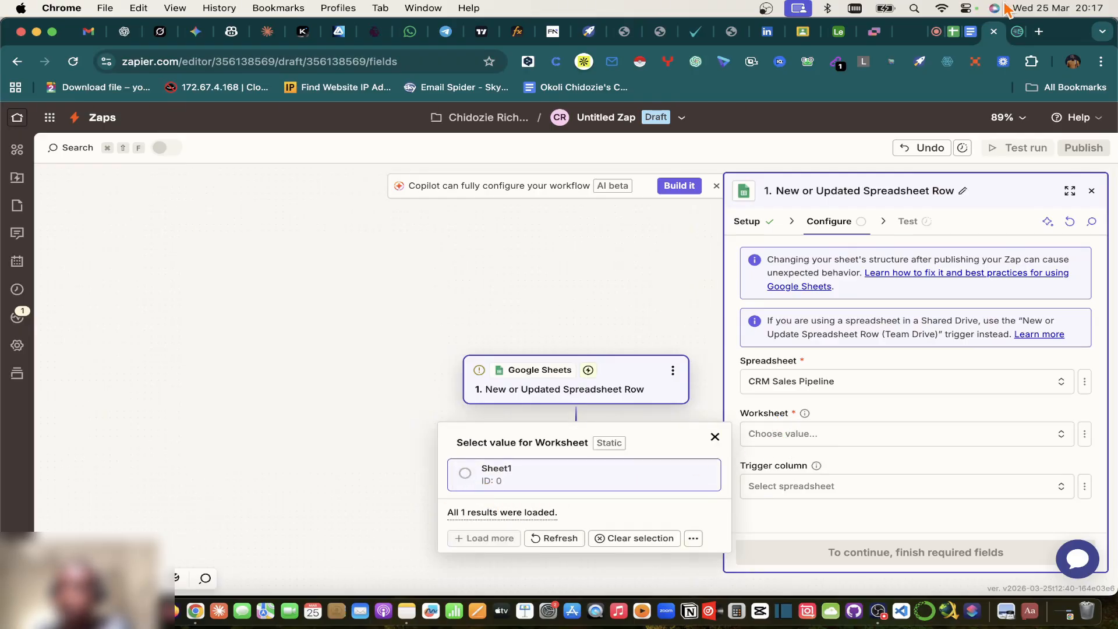
pyautogui.click(953, 33)
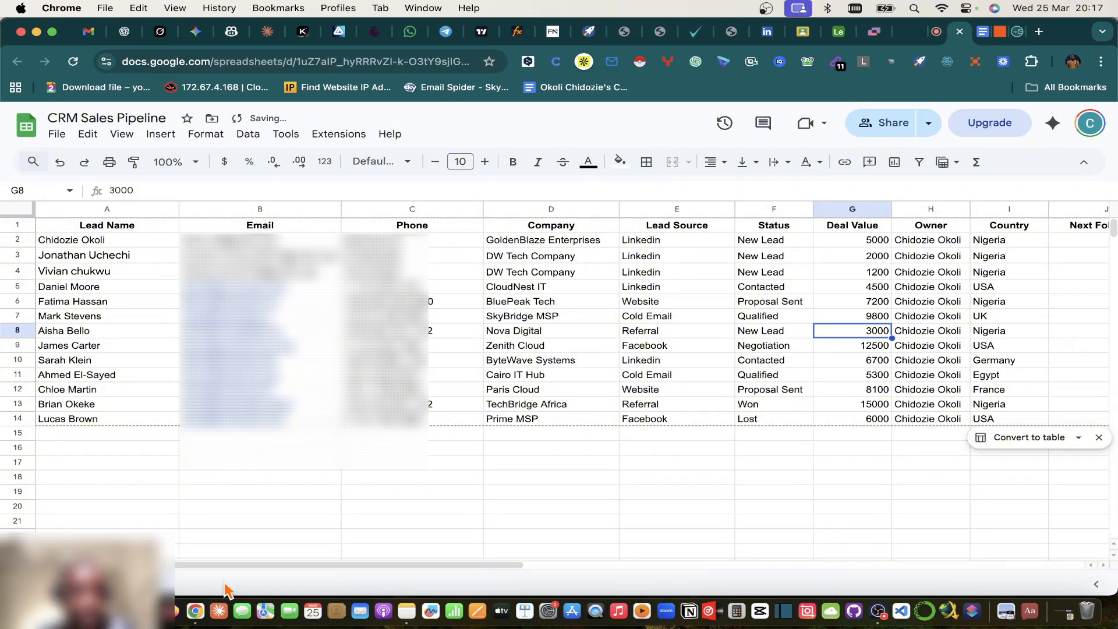
# Step: Create Sheet2 and Sheet3 with the Add Sheet button and return to the Zap editor
pyautogui.click(188, 583)
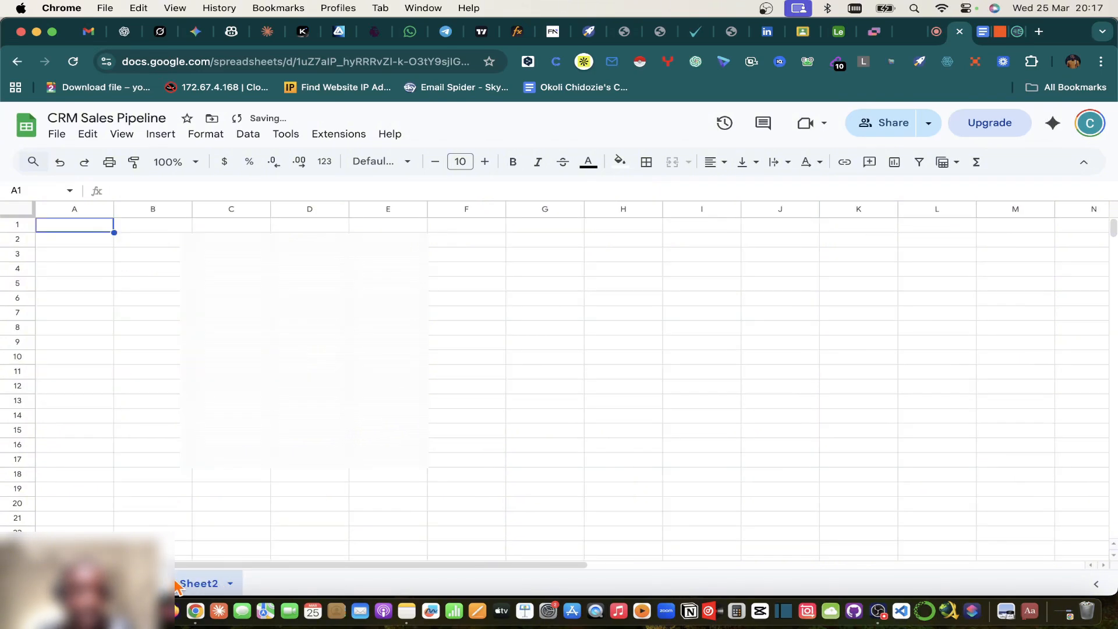
pyautogui.click(25, 584)
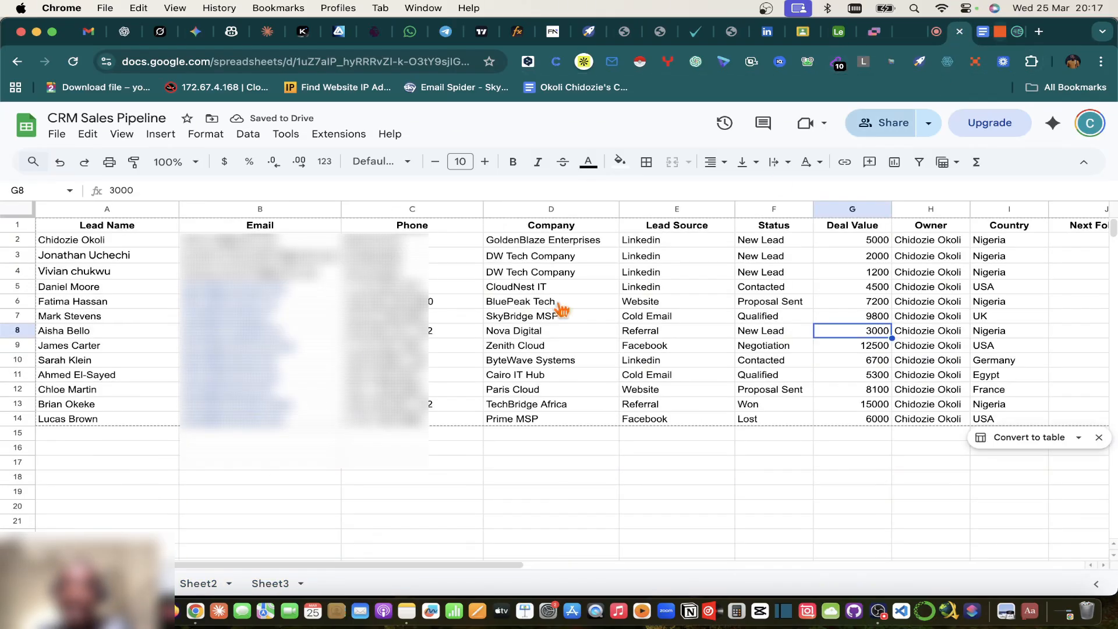
pyautogui.click(1005, 32)
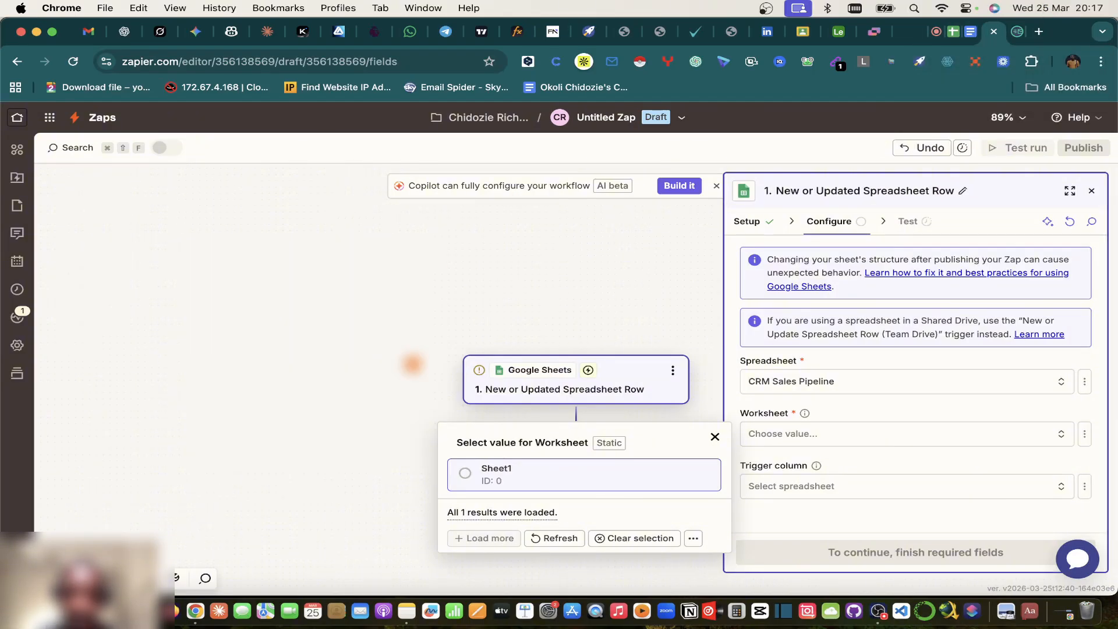
# Step: Refresh the Worksheet choices so Leads, Sheet2 and Sheet3 appear, then revisit the spreadsheet
pyautogui.scroll(-3, 412, 364)
pyautogui.scroll(-1, 412, 363)
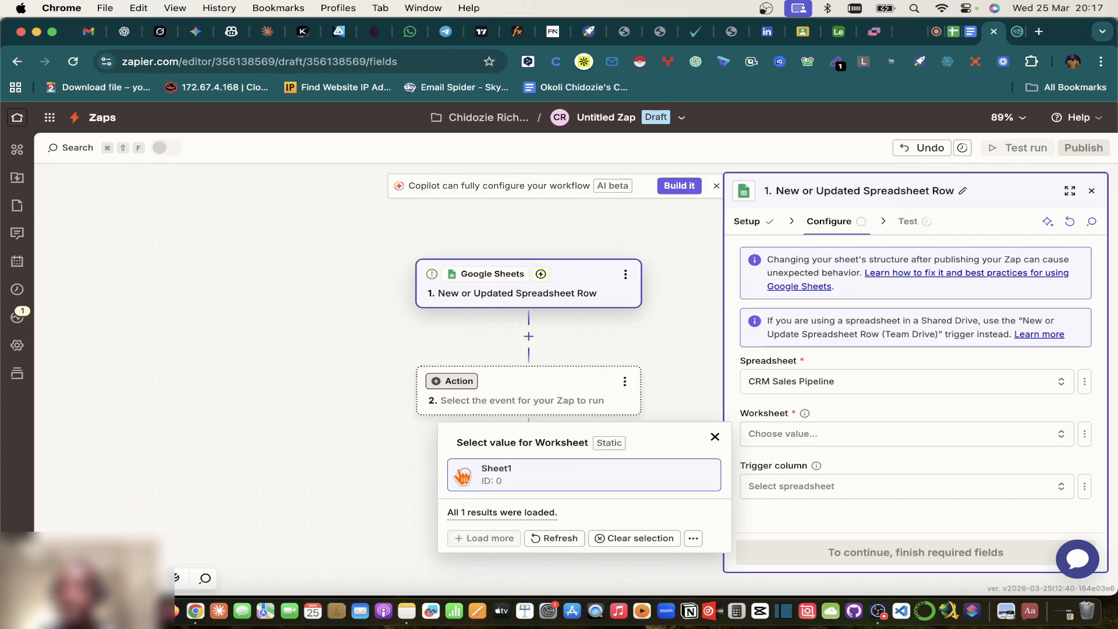
pyautogui.click(962, 33)
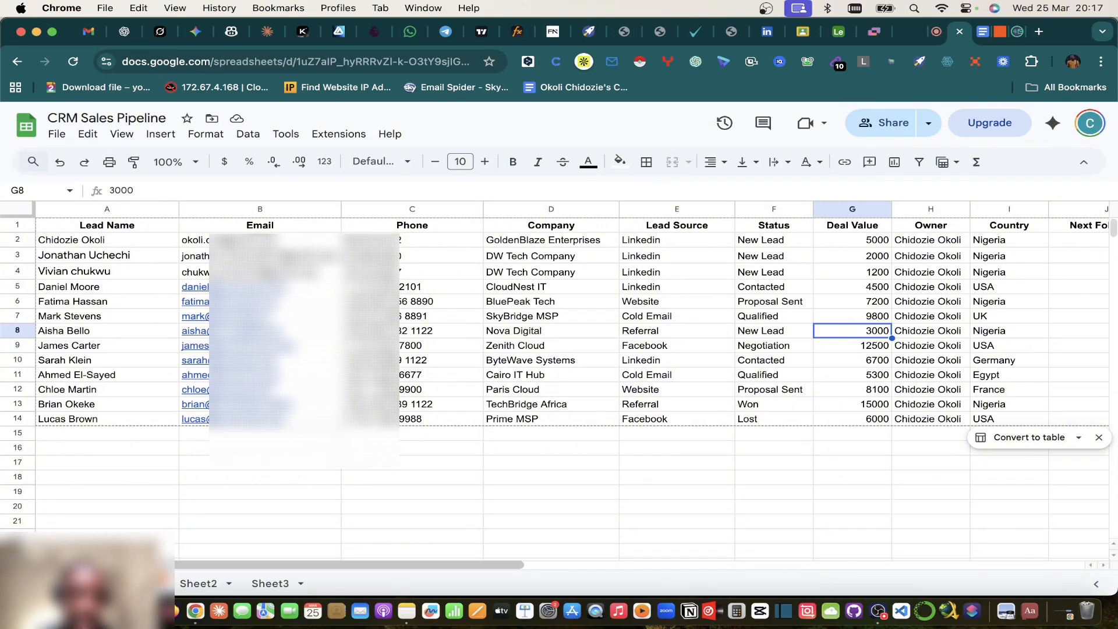
pyautogui.click(999, 33)
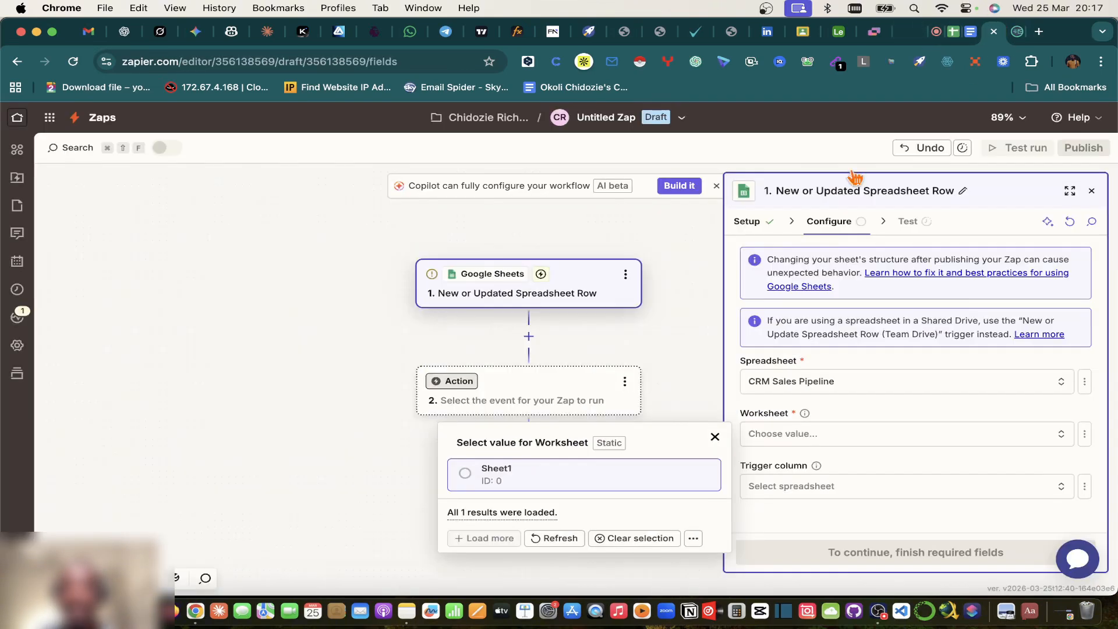
pyautogui.click(541, 536)
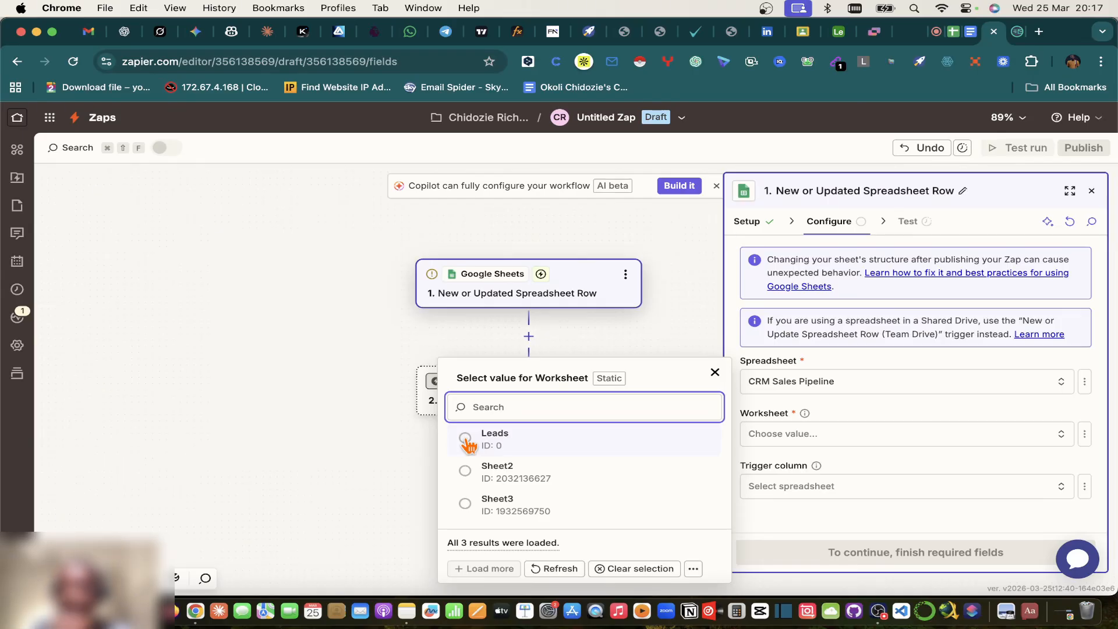
pyautogui.click(953, 31)
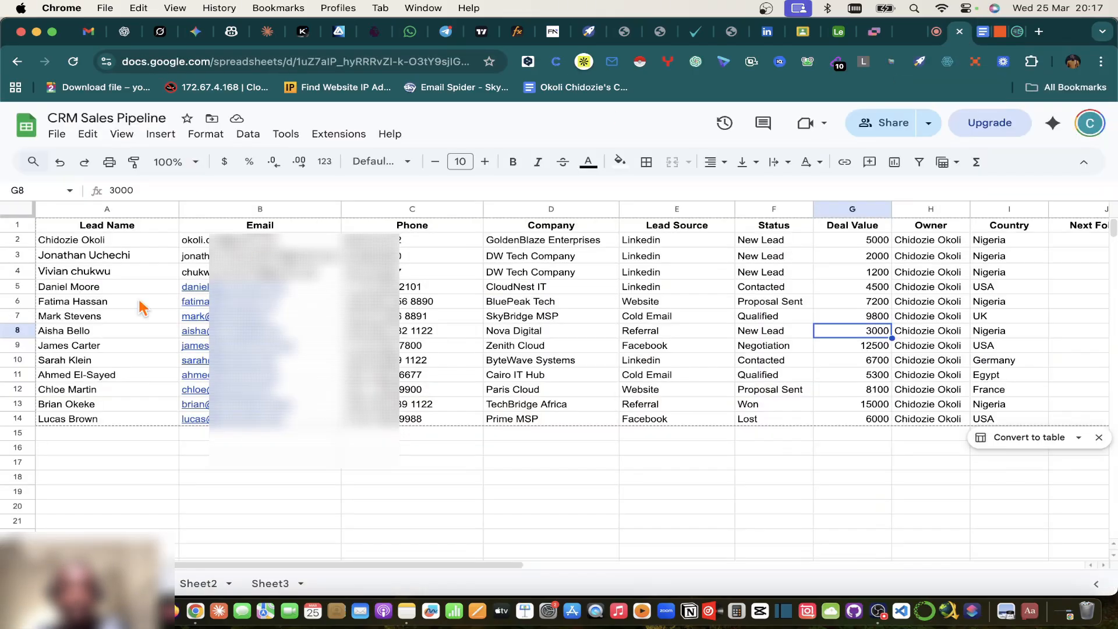
# Step: Copy the header and first three leads (A1:J4) from Leads and paste them into Sheet2
pyautogui.click(90, 243)
pyautogui.keyDown('shift'); pyautogui.click(1011, 277); pyautogui.keyUp('shift')
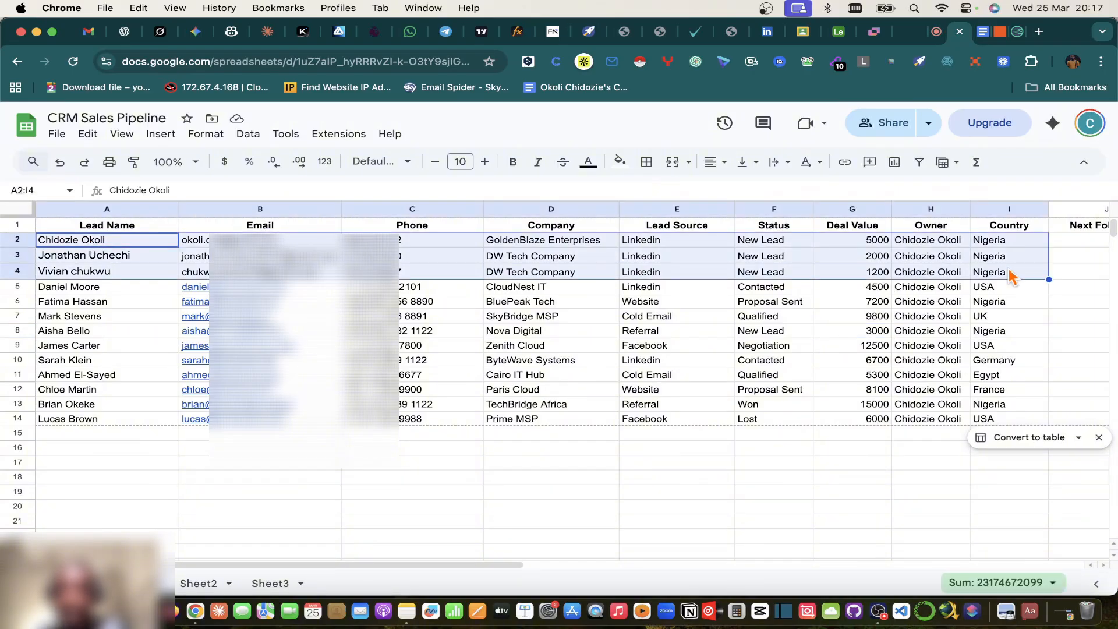
pyautogui.click(116, 226)
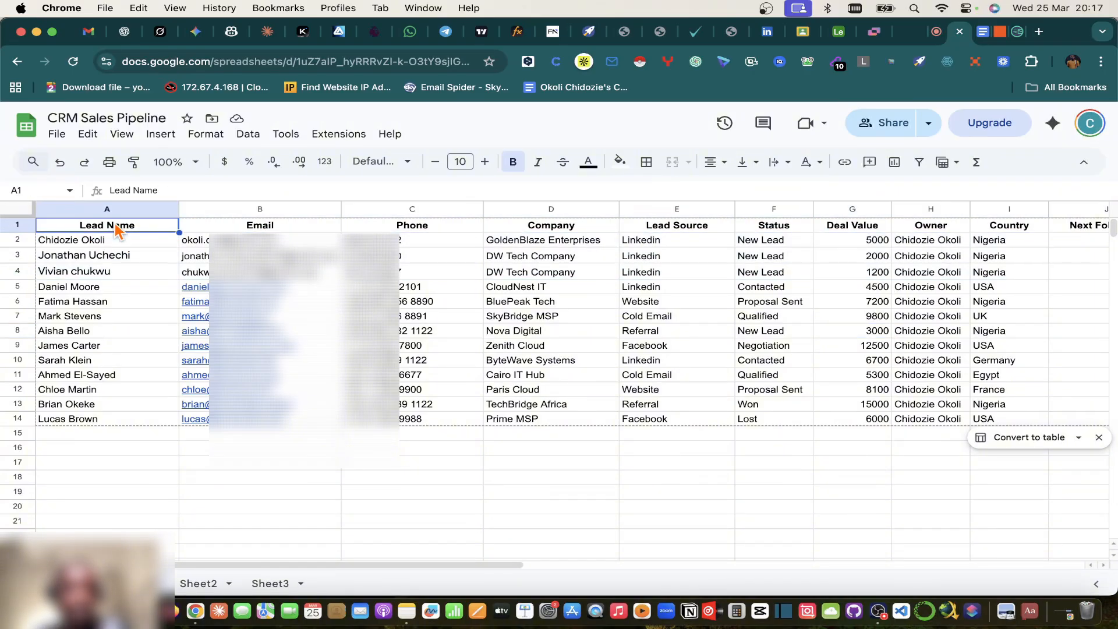
pyautogui.keyDown('shift'); pyautogui.click(1012, 277); pyautogui.keyUp('shift')
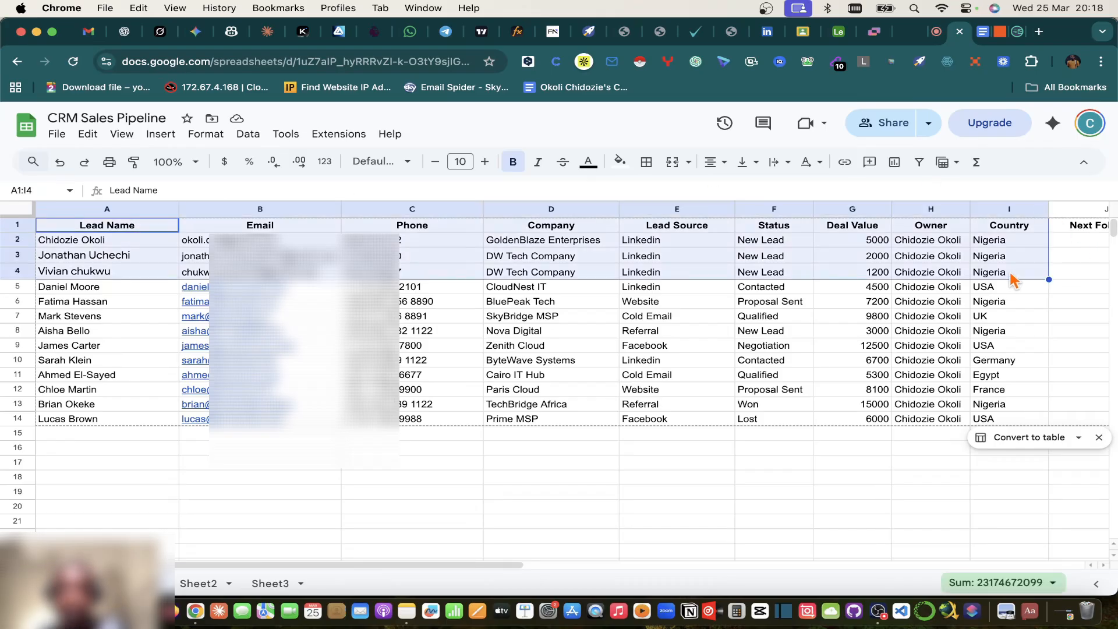
pyautogui.hscroll(5, 1010, 279)
pyautogui.keyDown('shift'); pyautogui.click(694, 269); pyautogui.keyUp('shift')
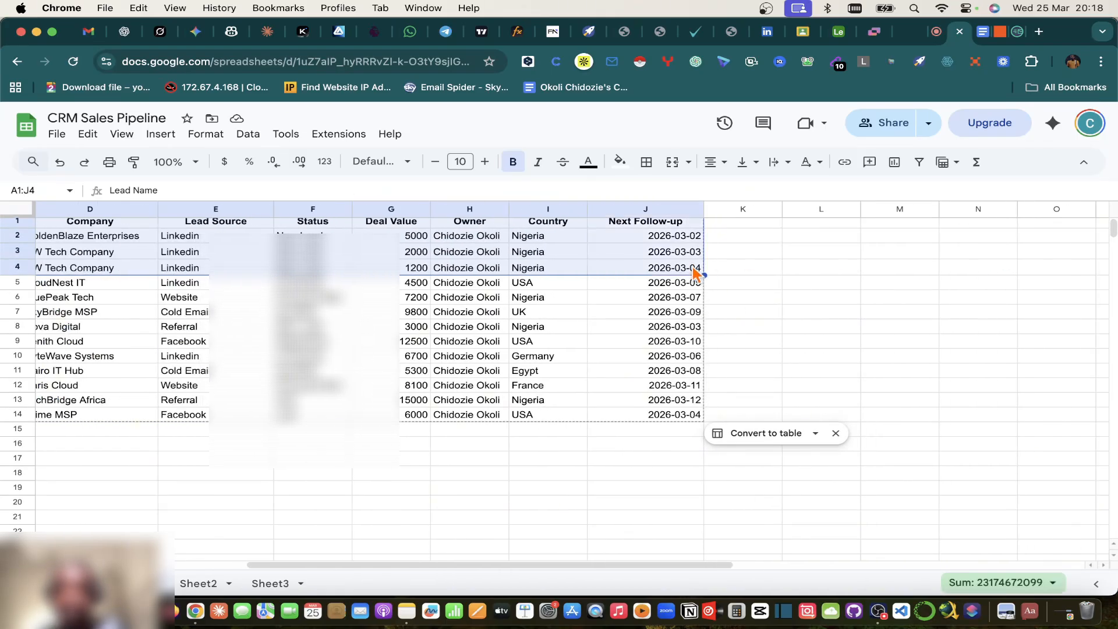
pyautogui.hscroll(-5, 695, 273)
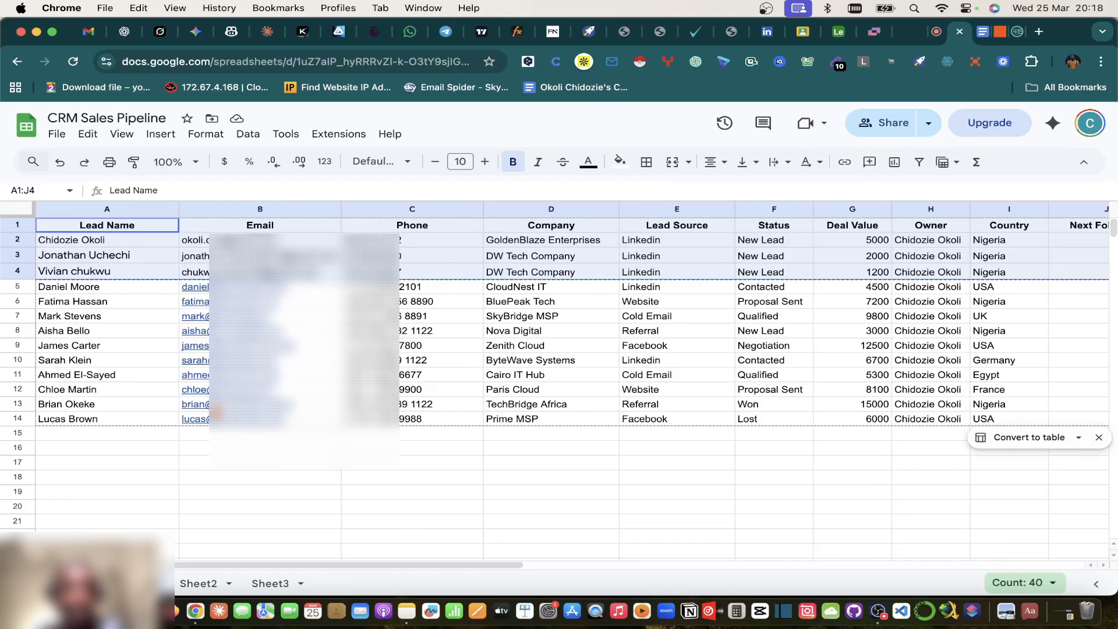
pyautogui.moveTo(216, 410)
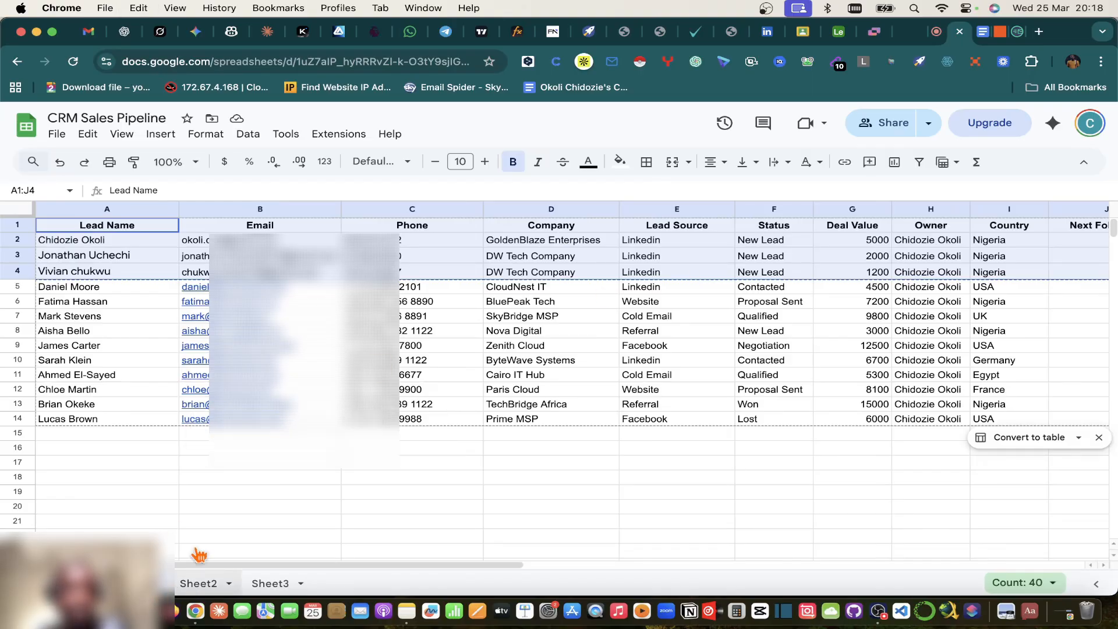
pyautogui.press('cmd+v')
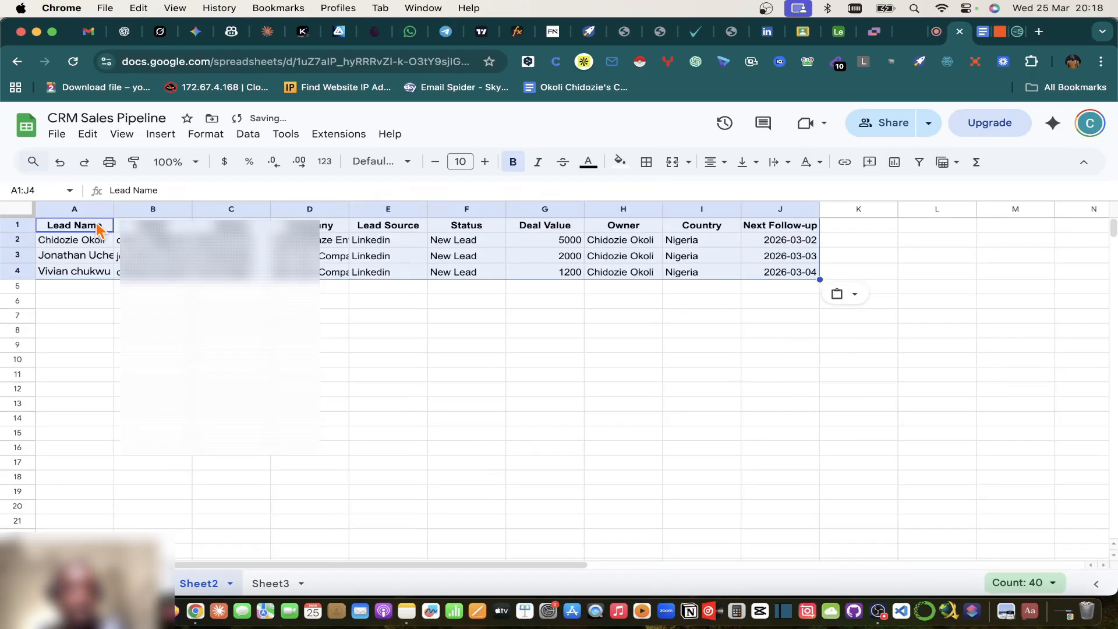
# Step: Widen Sheet2's Lead Name, Email, Phone and Company columns to fit their contents
pyautogui.click(386, 348)
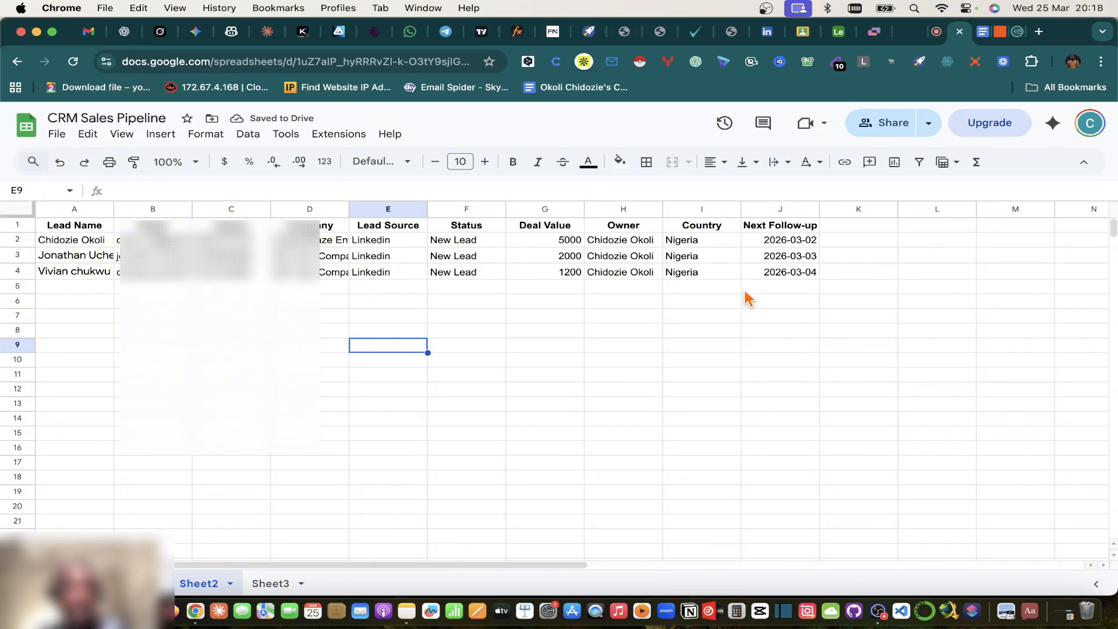
pyautogui.click(113, 207)
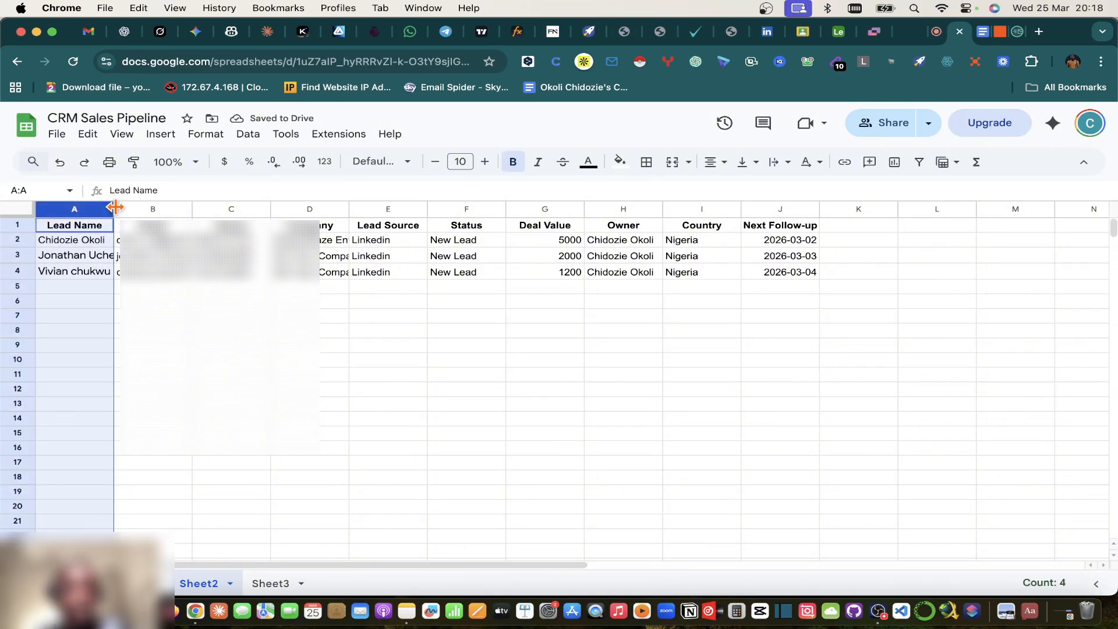
pyautogui.moveTo(115, 207); pyautogui.dragTo(134, 208)
pyautogui.doubleClick(212, 208)
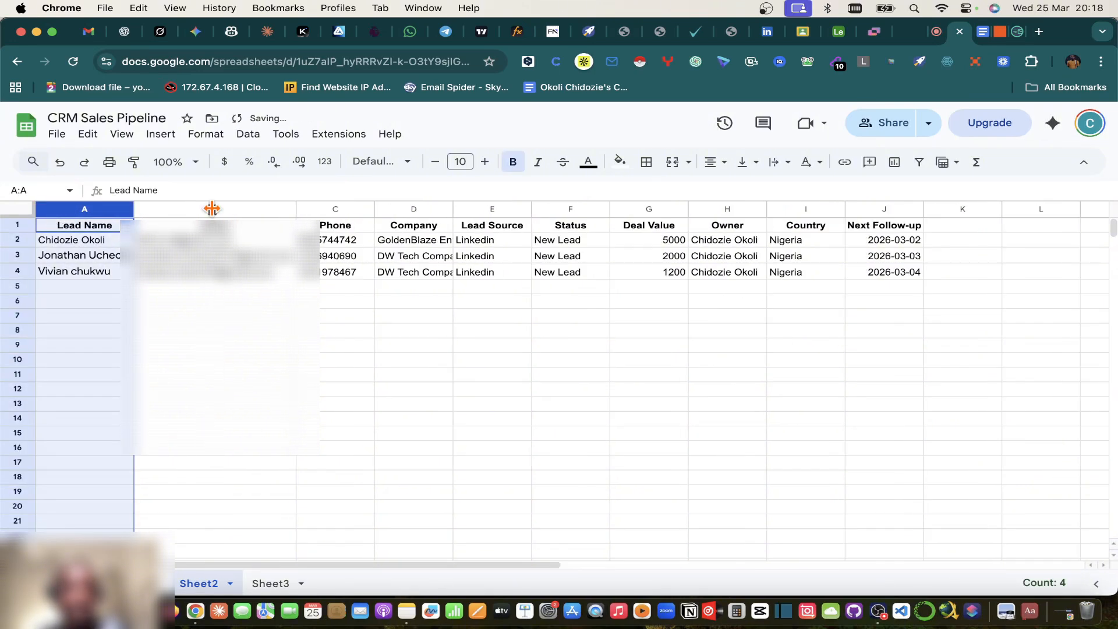
pyautogui.doubleClick(373, 211)
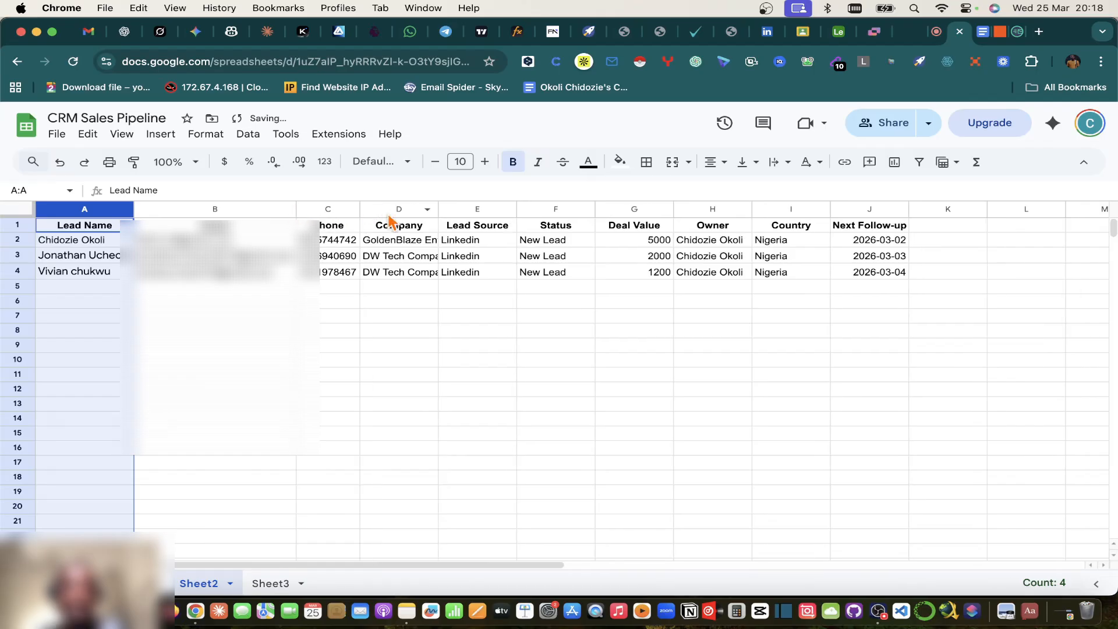
pyautogui.doubleClick(437, 208)
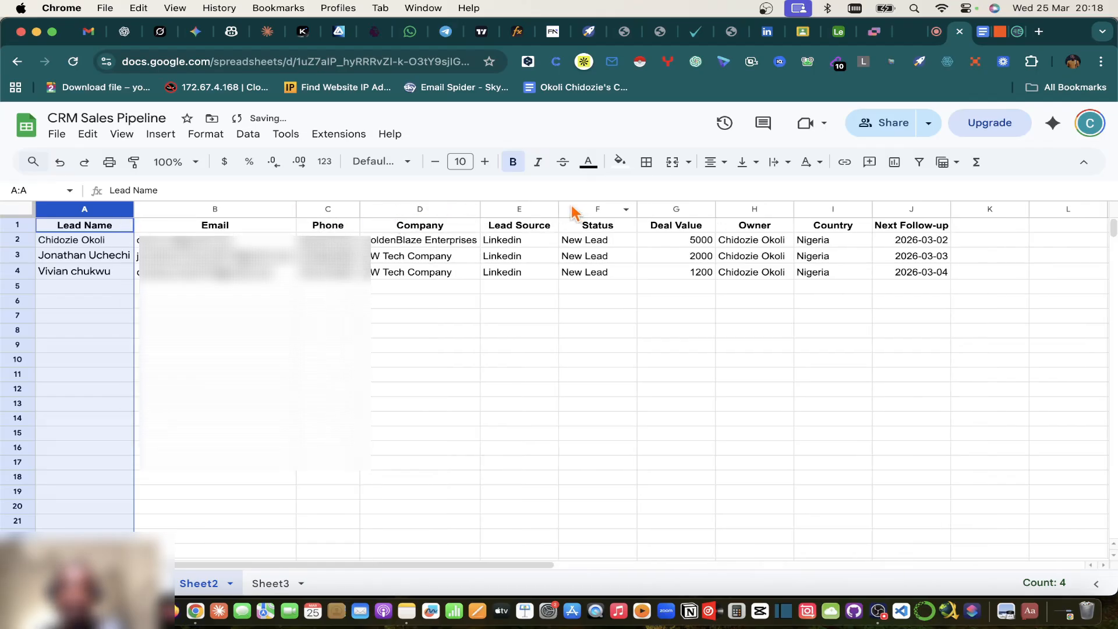
pyautogui.click(999, 33)
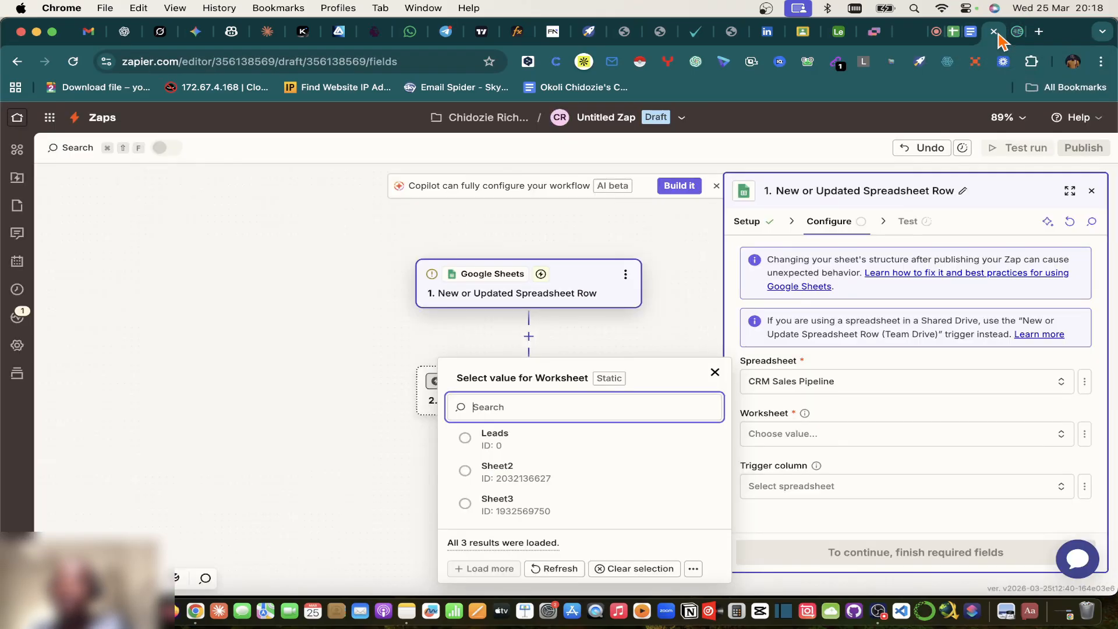
# Step: Select Sheet2 as the trigger's worksheet
pyautogui.click(479, 471)
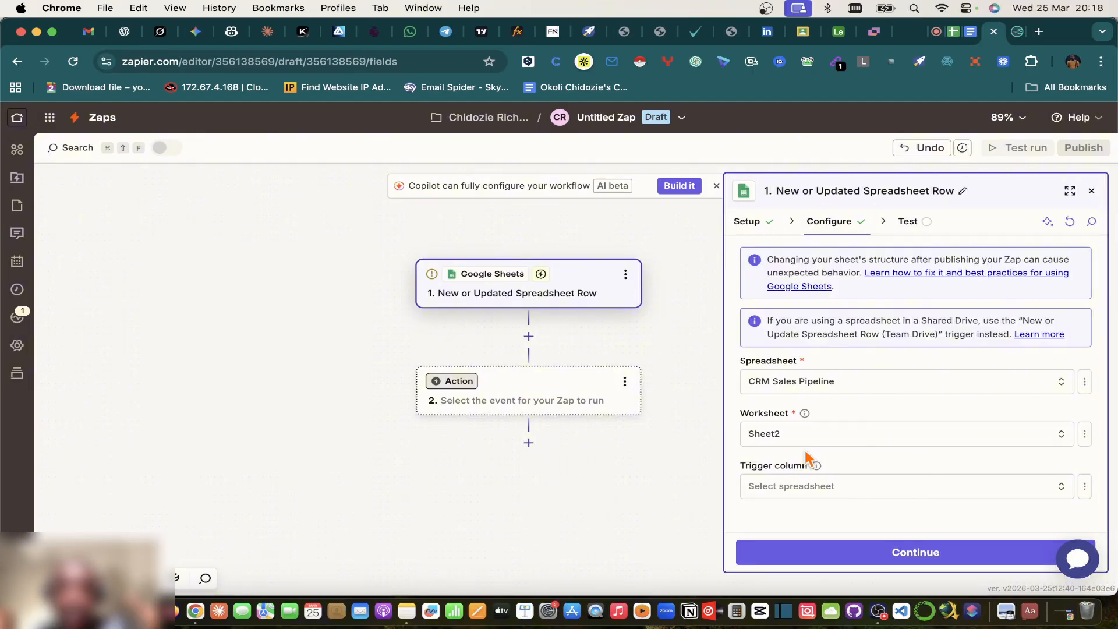
pyautogui.click(960, 35)
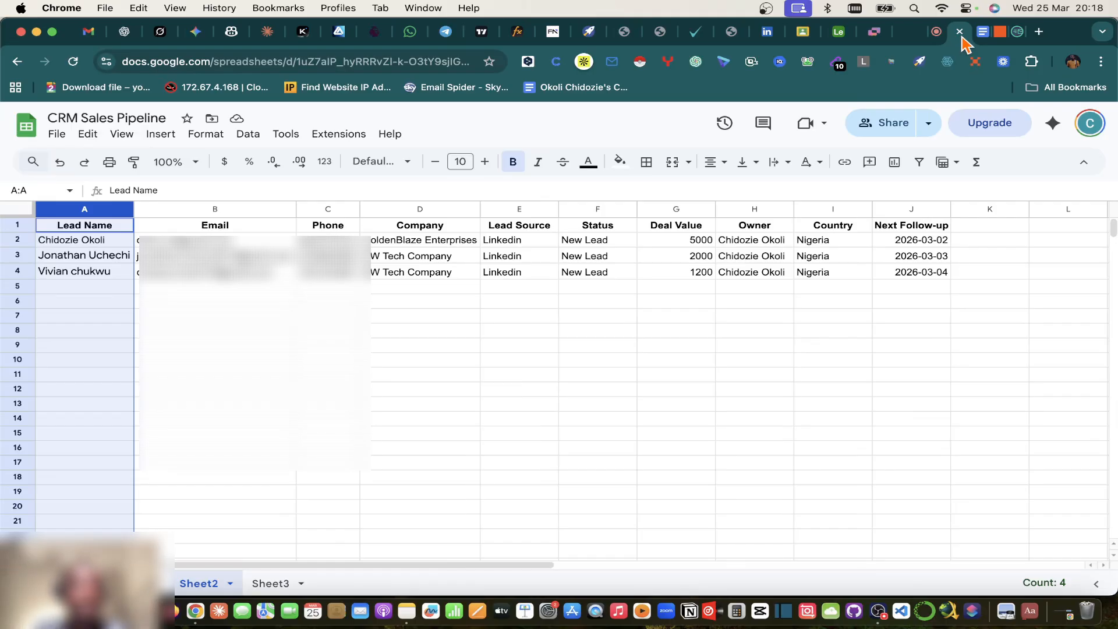
pyautogui.click(993, 34)
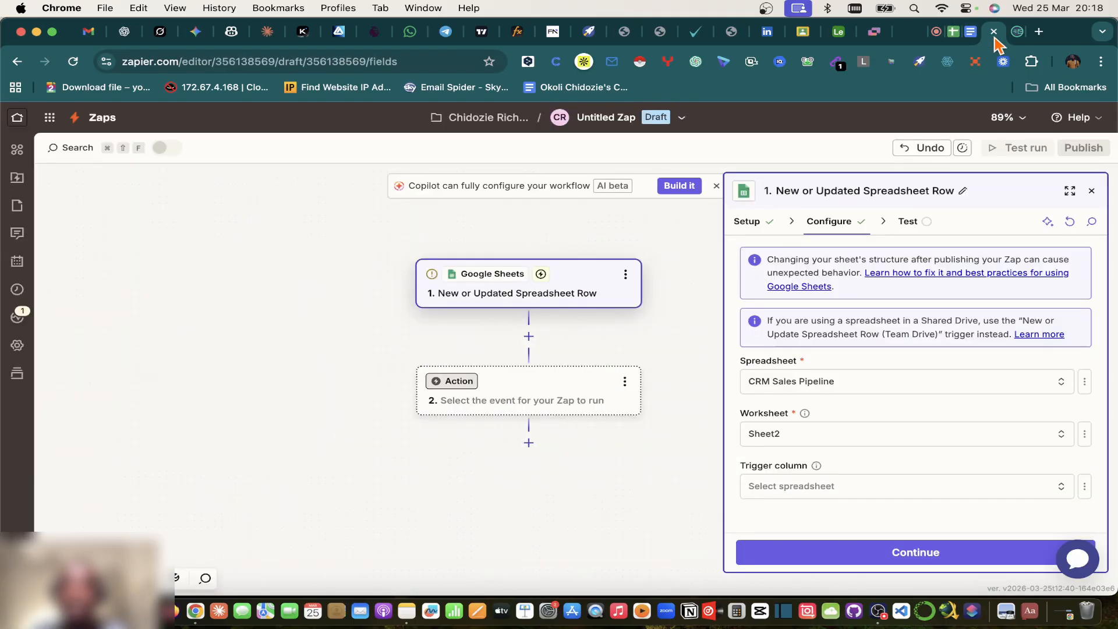
# Step: Set the trigger column to Status, after checking the sheet's columns, and continue to Test
pyautogui.click(765, 492)
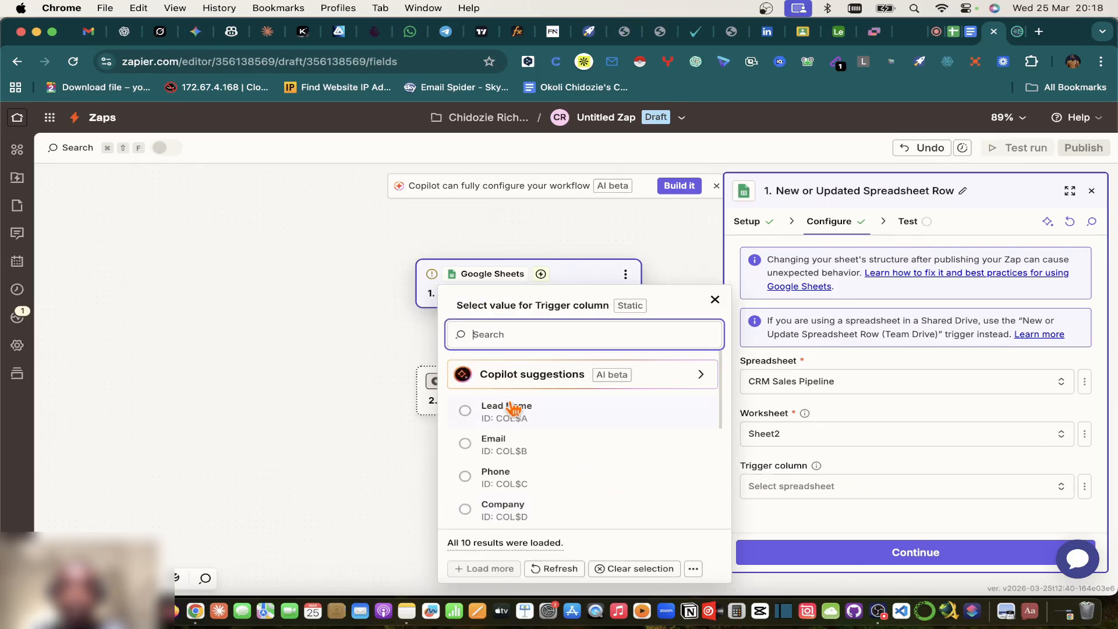
pyautogui.click(953, 33)
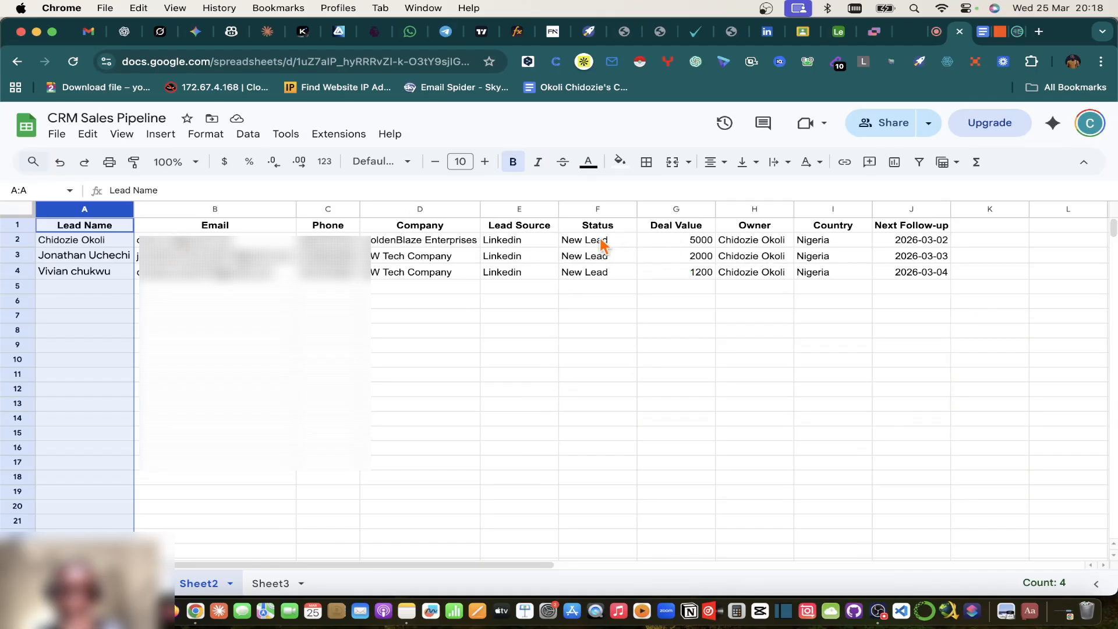
pyautogui.click(1001, 32)
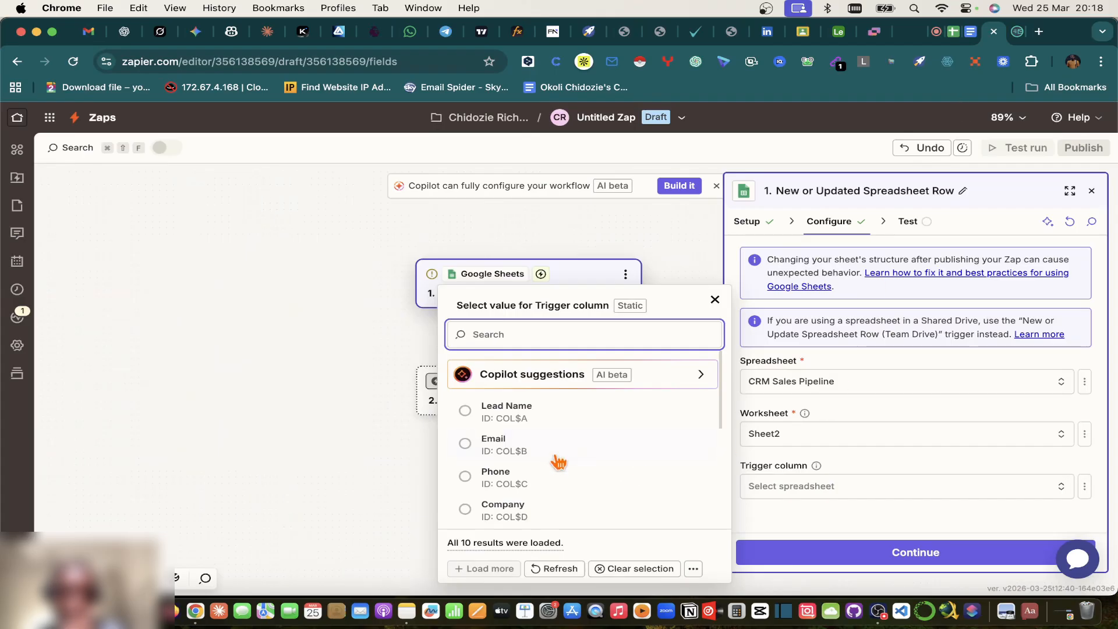
pyautogui.scroll(-3, 495, 501)
pyautogui.scroll(-1, 484, 483)
pyautogui.click(472, 469)
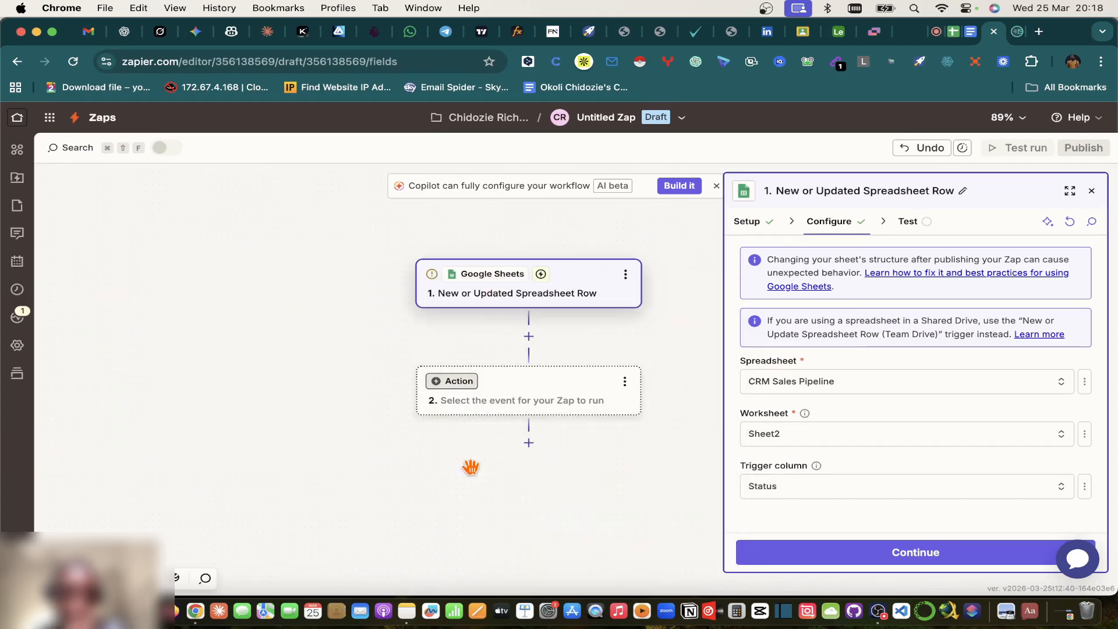
pyautogui.click(879, 560)
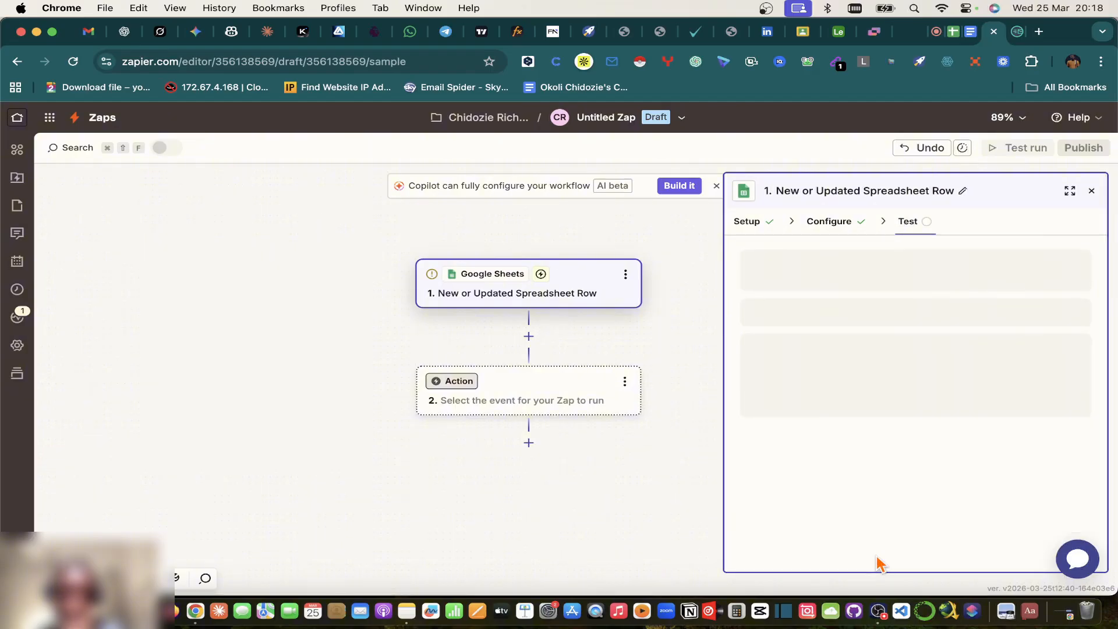
# Step: Run the trigger test, after checking the source spreadsheet rows
pyautogui.click(879, 556)
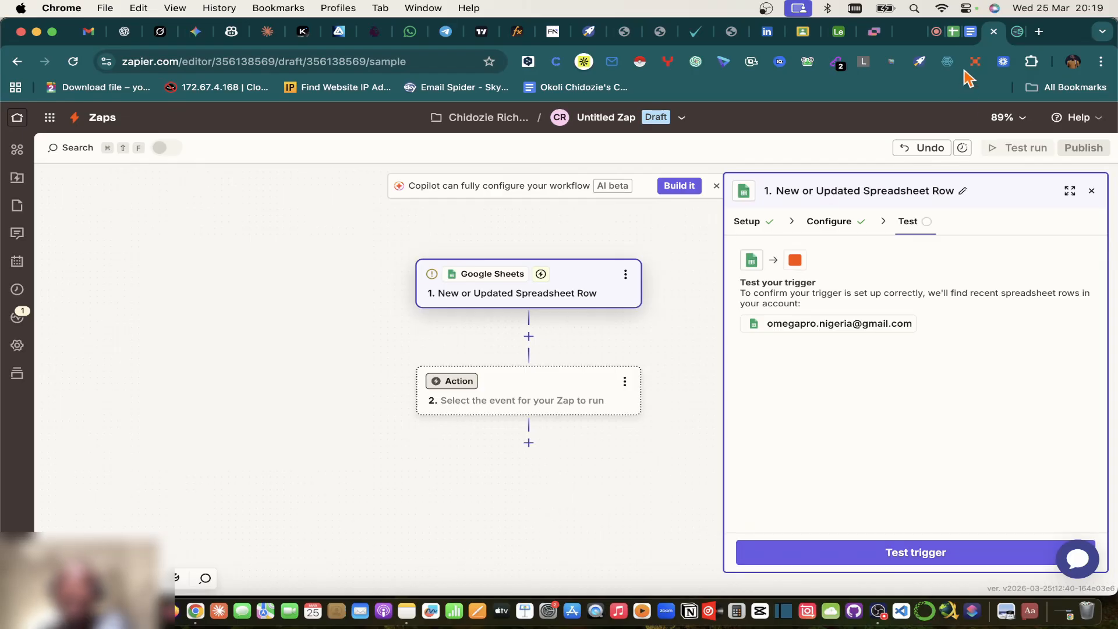
pyautogui.click(954, 32)
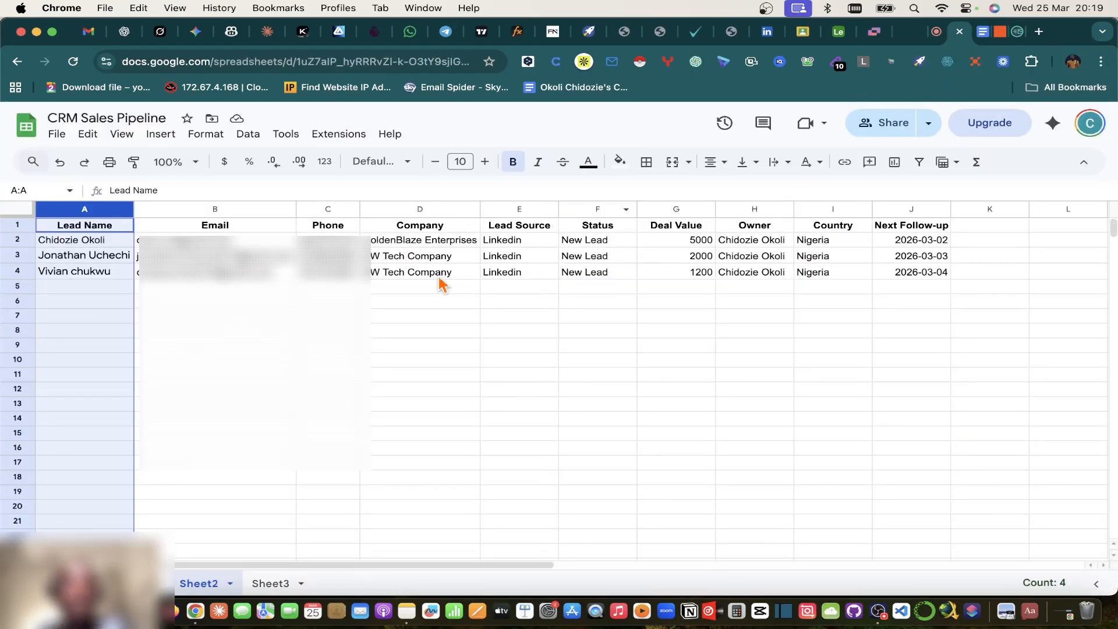
pyautogui.click(1000, 35)
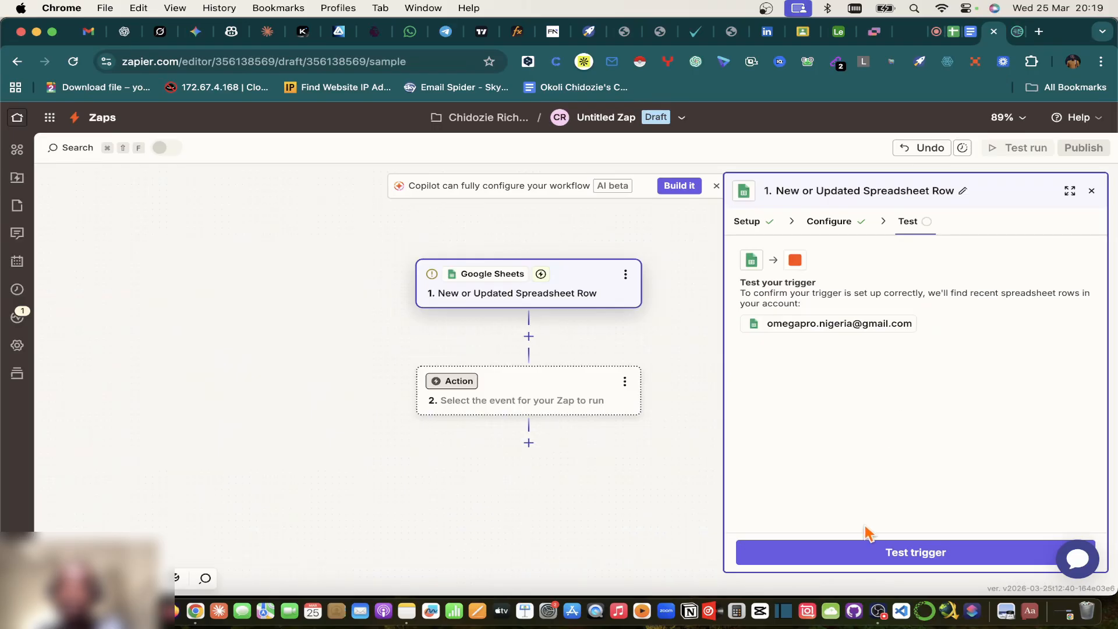
pyautogui.click(868, 550)
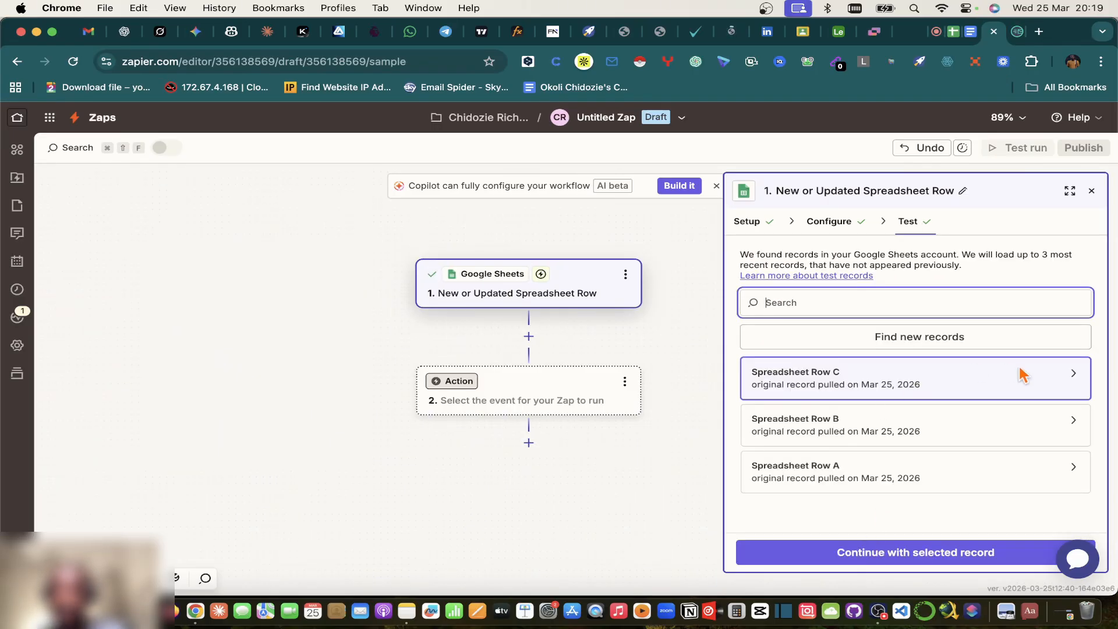
# Step: Inspect Spreadsheet Rows A, B and C and continue with Row A as the sample record
pyautogui.click(1042, 482)
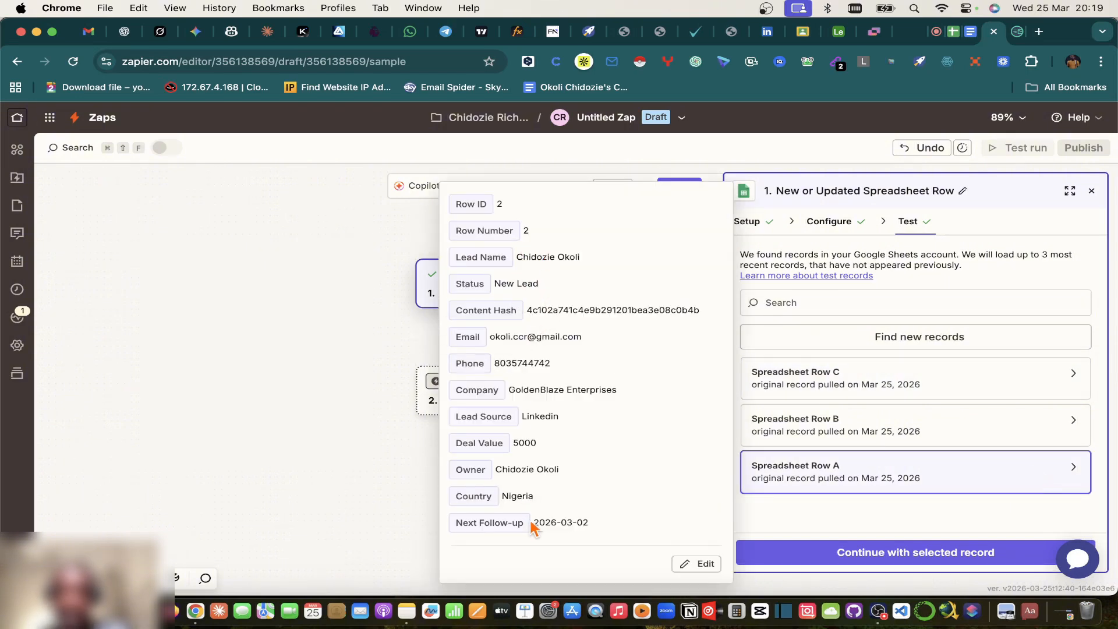
pyautogui.click(967, 423)
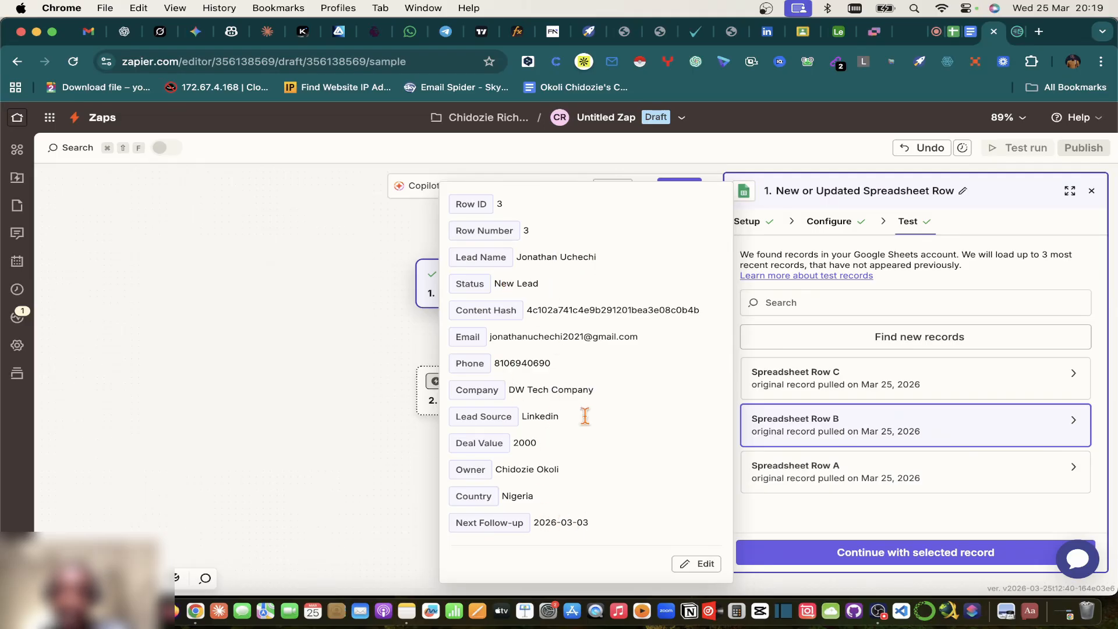
pyautogui.click(928, 376)
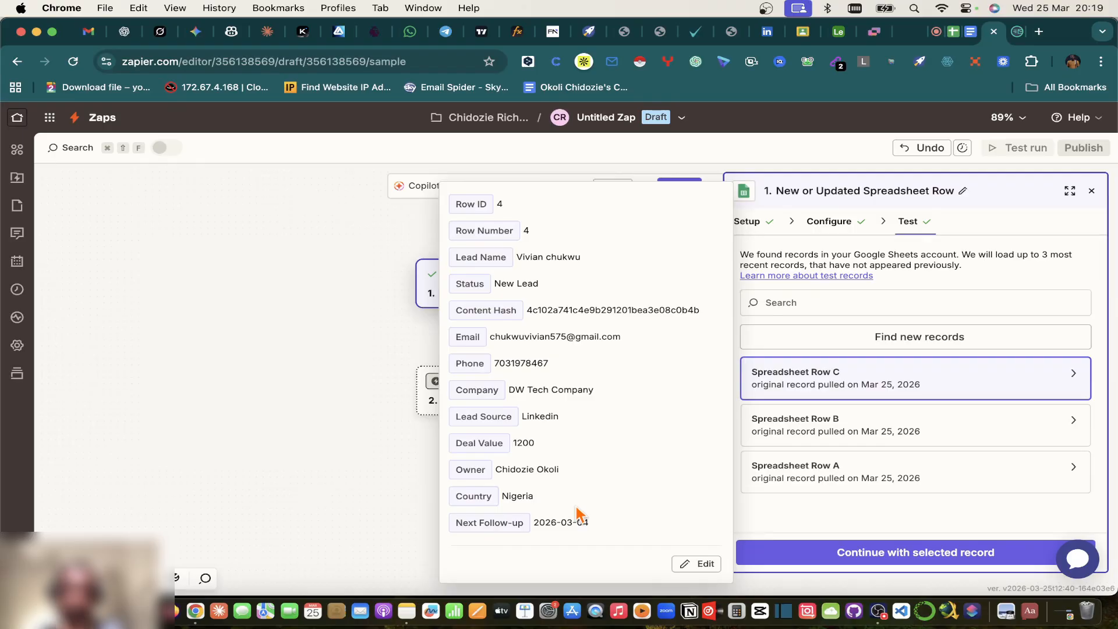
pyautogui.click(897, 476)
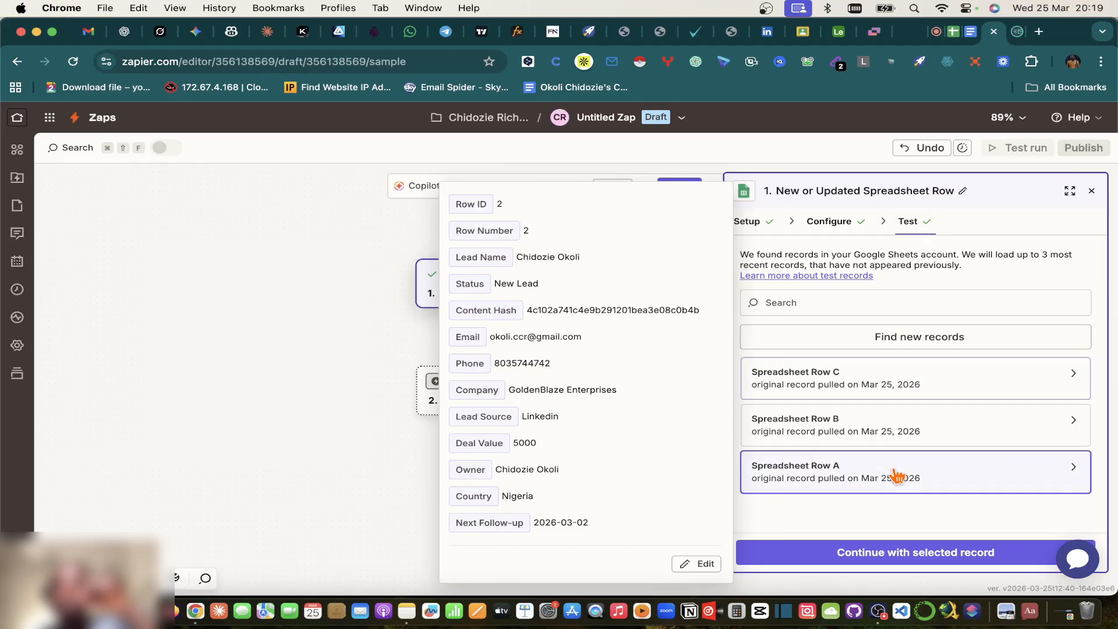
pyautogui.click(867, 555)
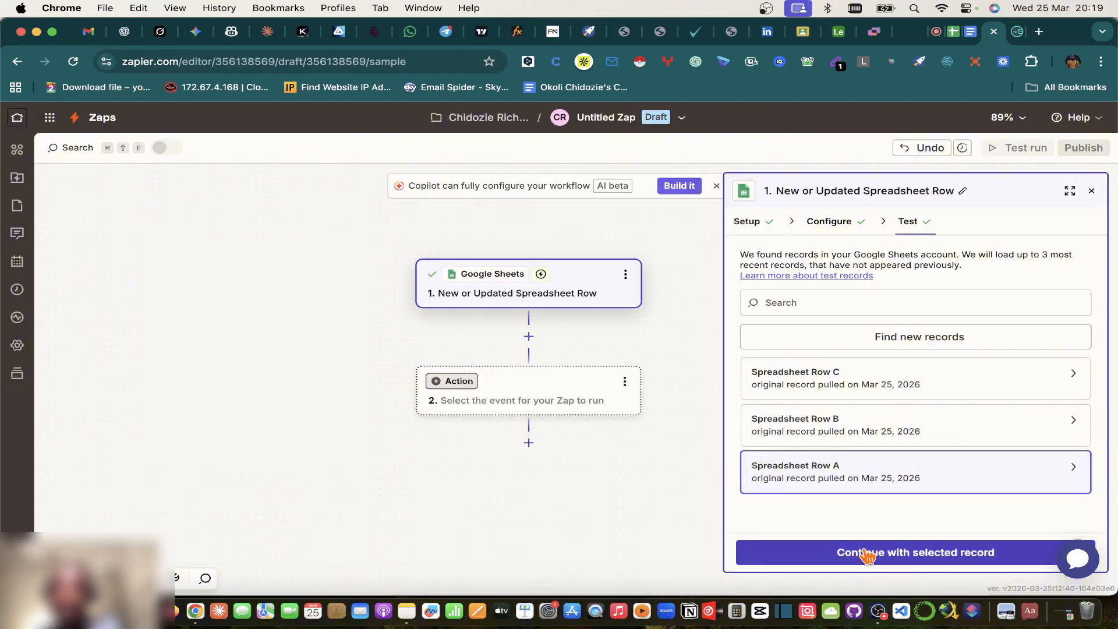
pyautogui.click(917, 556)
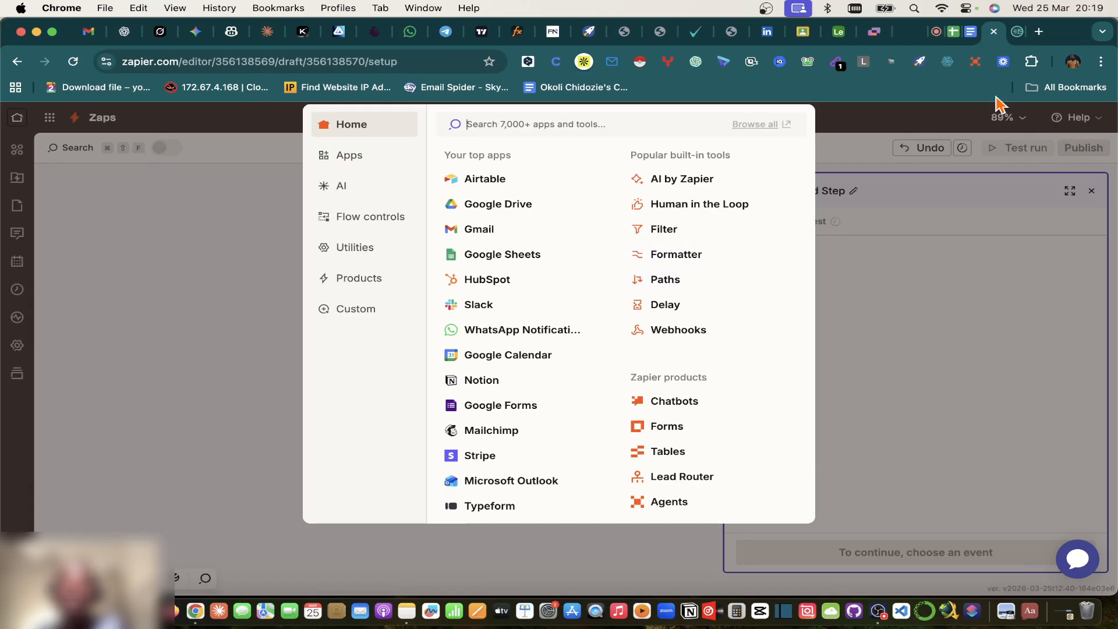
# Step: Scroll the Lead Capture & CRM Sync System plan to the Formatter step, then return to Sheet2
pyautogui.click(970, 32)
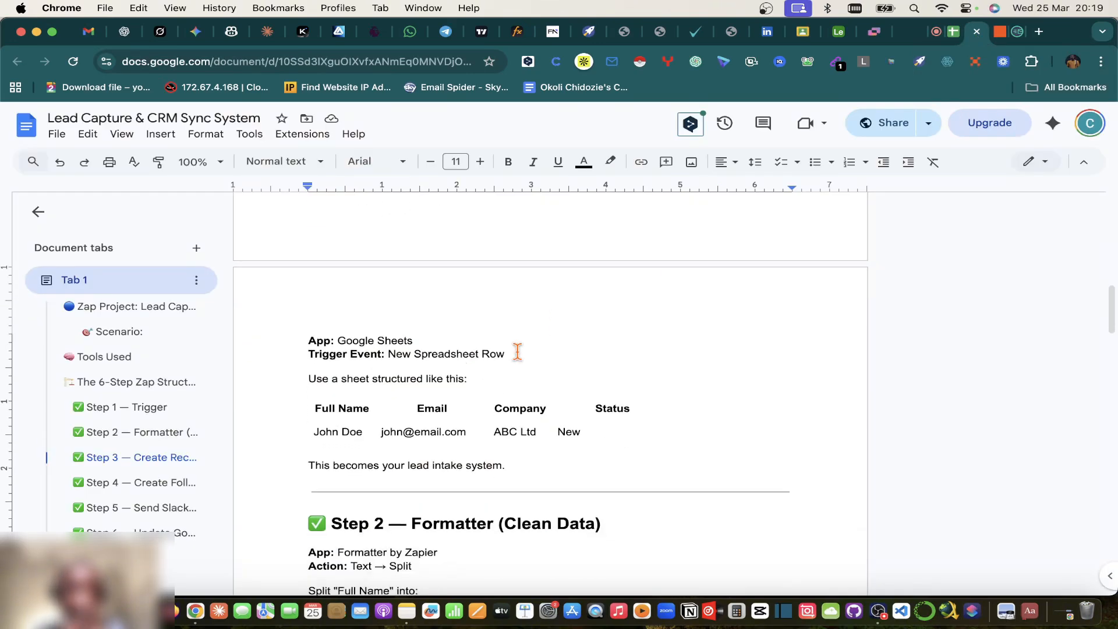
pyautogui.scroll(2, 517, 352)
pyautogui.scroll(-6, 517, 351)
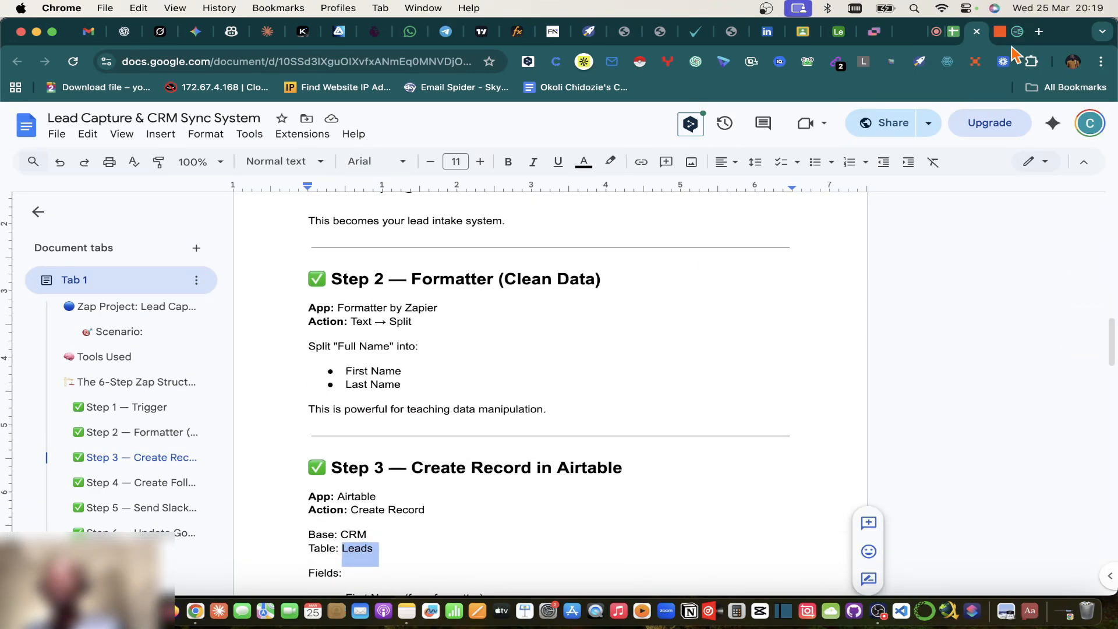
pyautogui.click(955, 33)
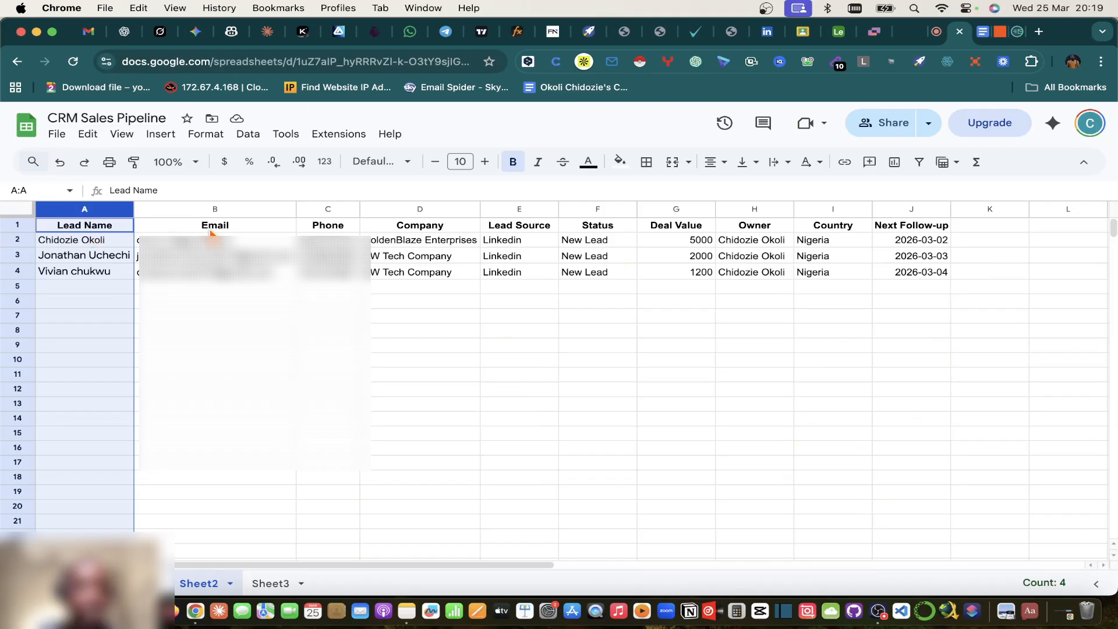
# Step: Compare the empty Airtable Leads table (First Name through Status) with the sheet, then return to Google Meet
pyautogui.click(841, 32)
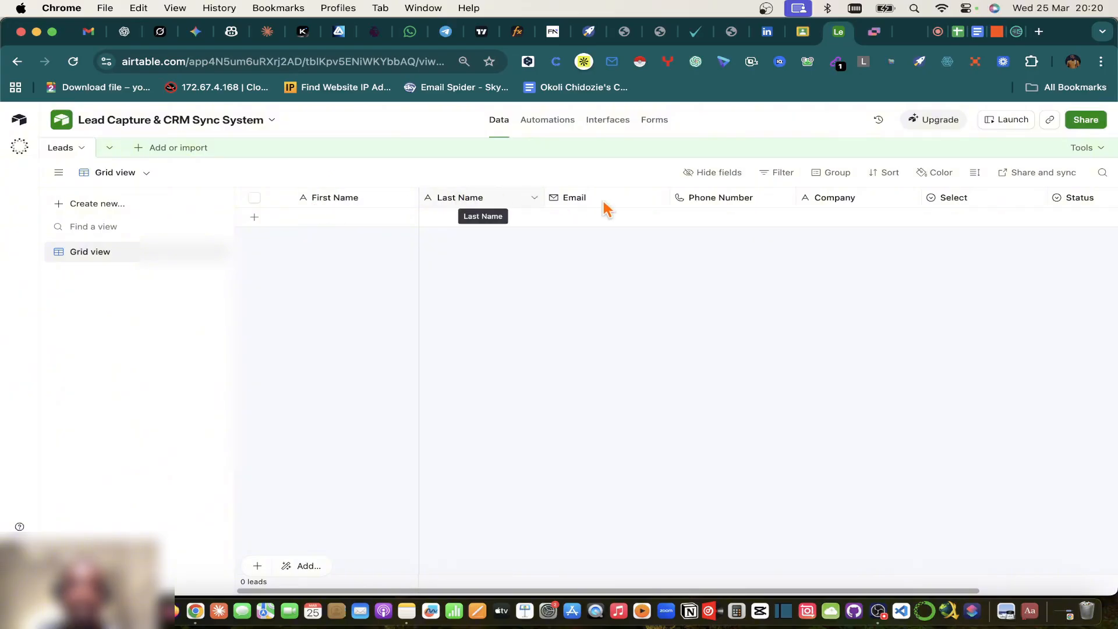
pyautogui.click(959, 34)
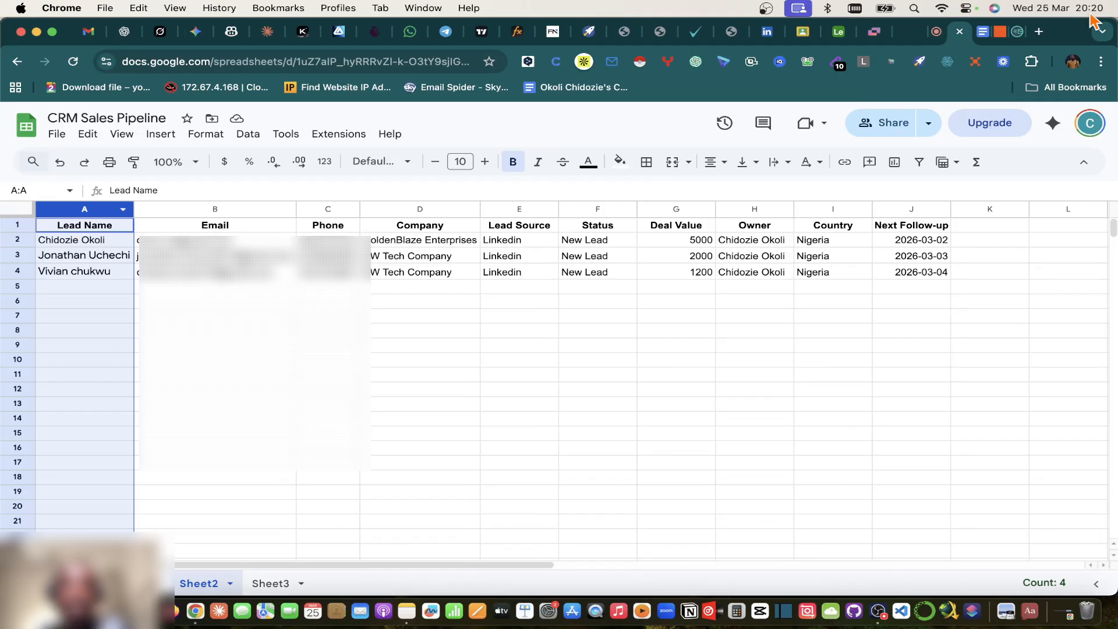
pyautogui.click(840, 33)
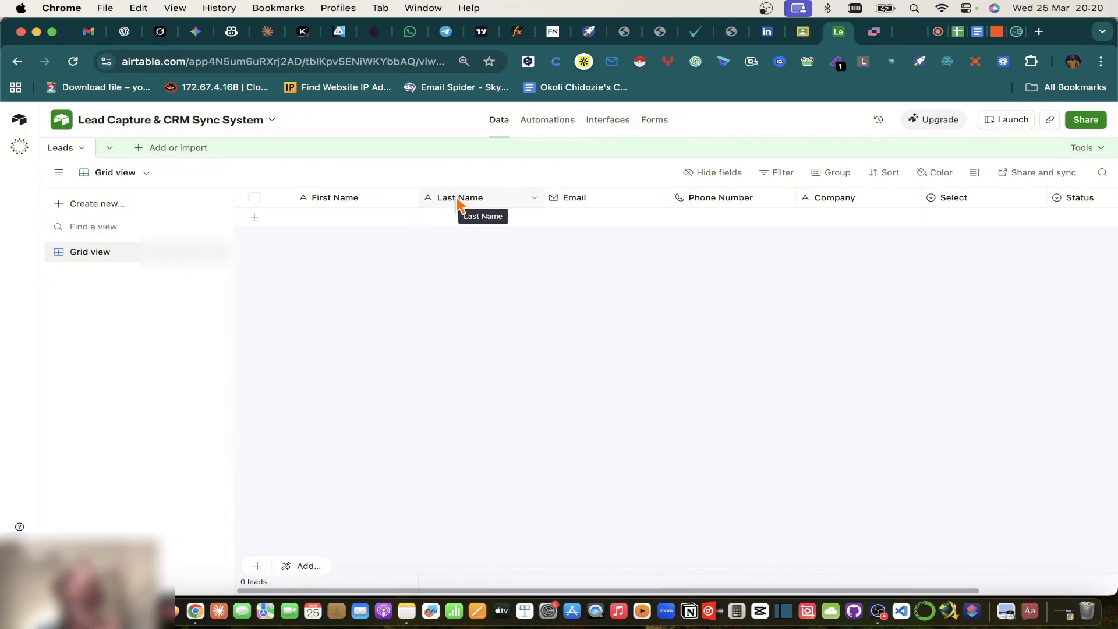
pyautogui.click(938, 38)
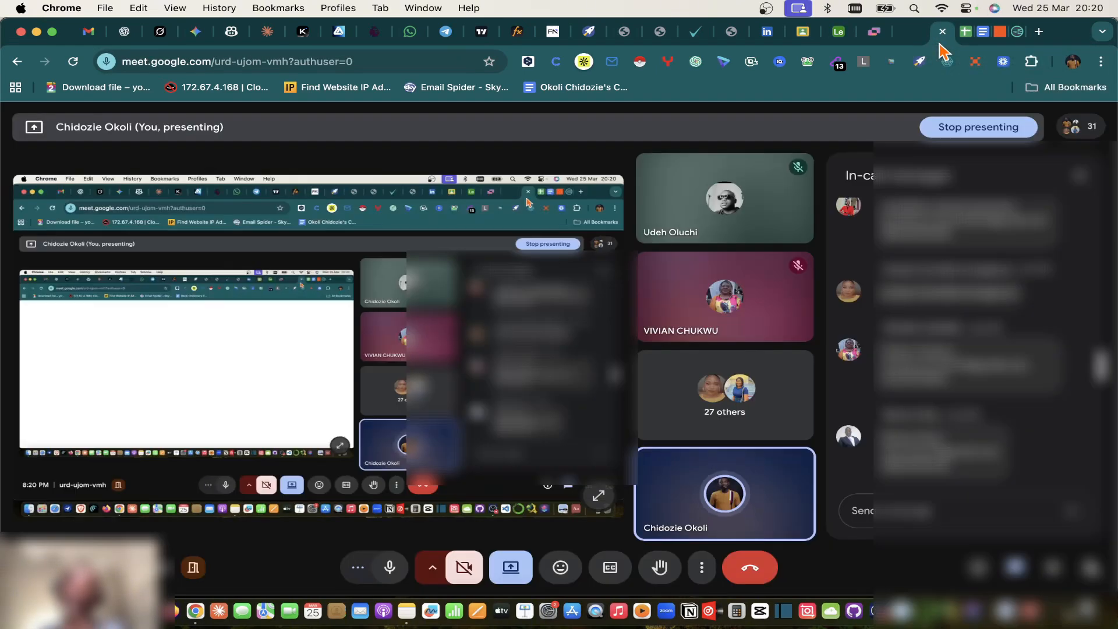
# Step: Close the Meet in-call messages panel and choose Don't watch for one participant's video
pyautogui.click(1087, 176)
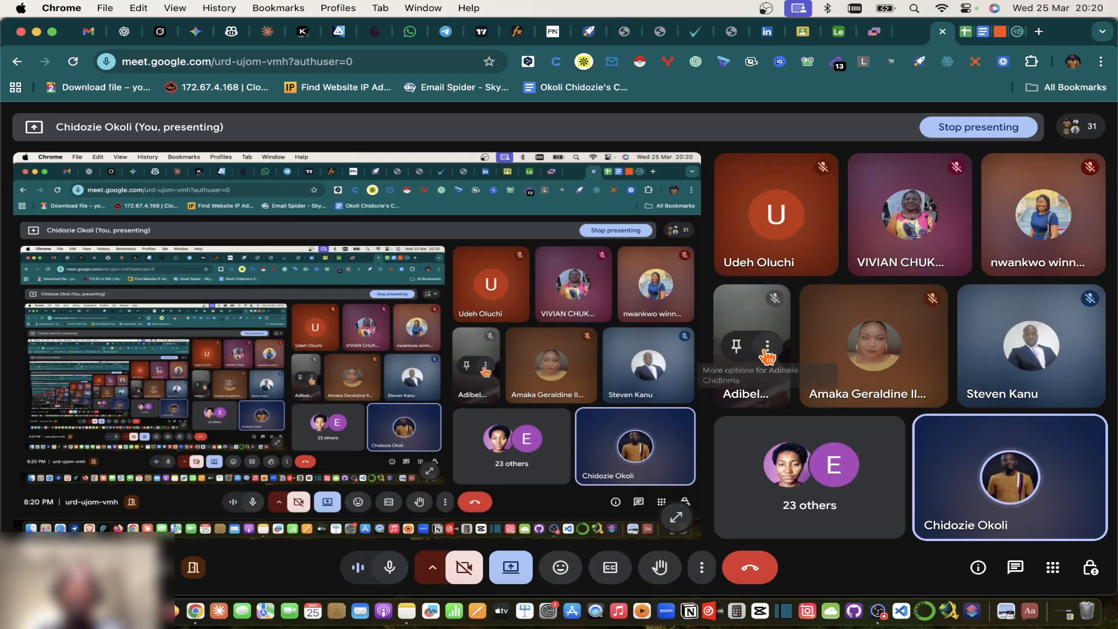
pyautogui.click(767, 348)
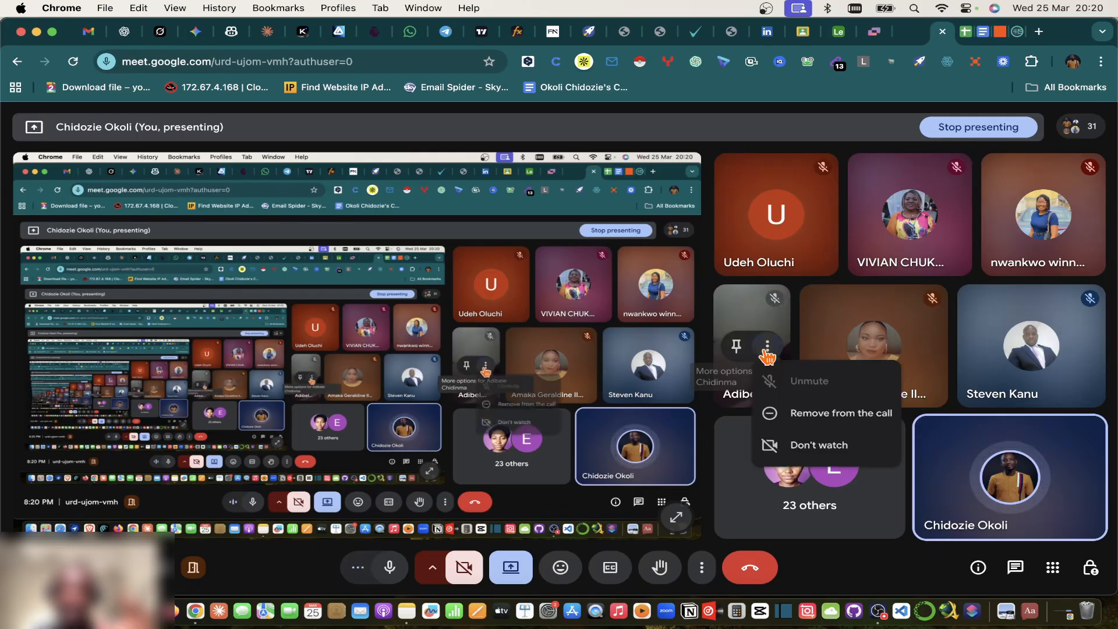
pyautogui.click(815, 452)
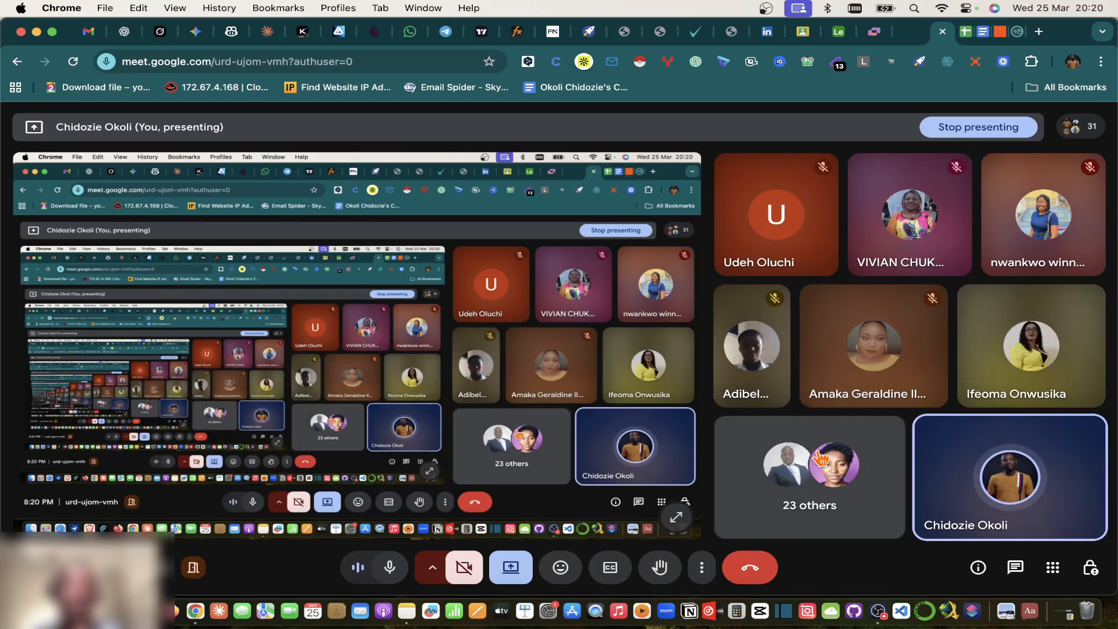
# Step: Widen the sheet's Lead Name column A so names fit, then return to the Zapier editor
pyautogui.click(965, 35)
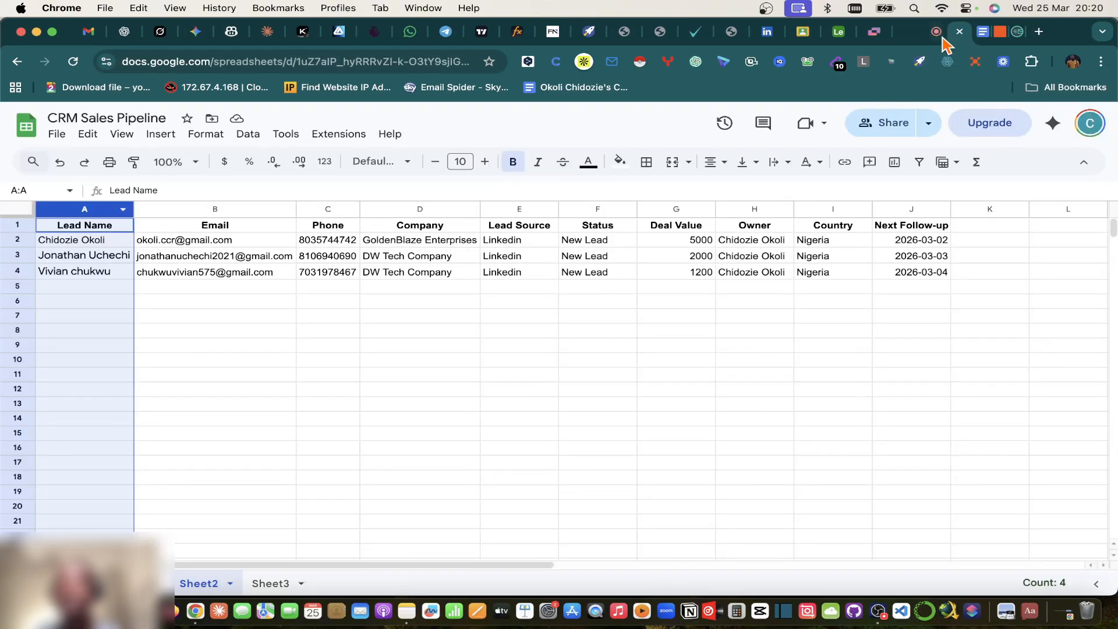
pyautogui.click(943, 37)
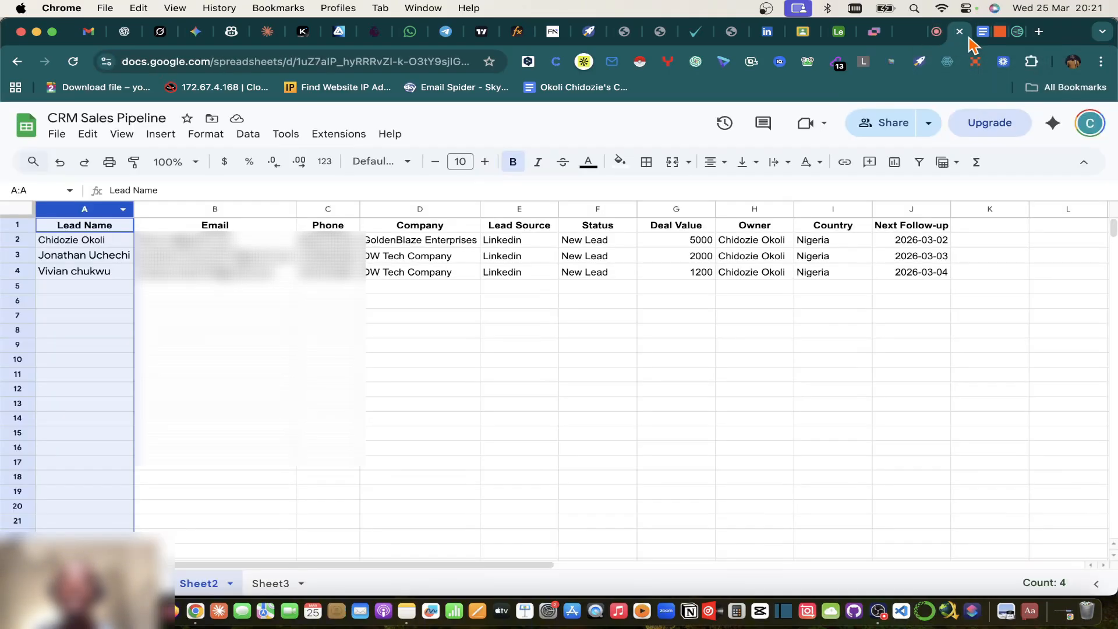
pyautogui.click(966, 31)
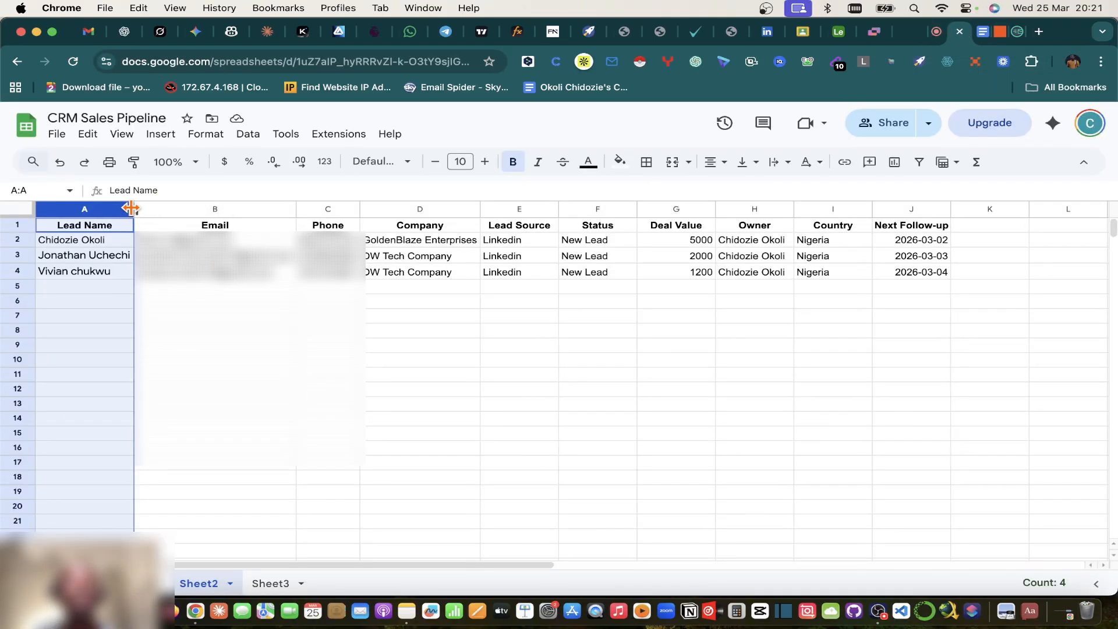
pyautogui.moveTo(133, 208); pyautogui.dragTo(147, 208)
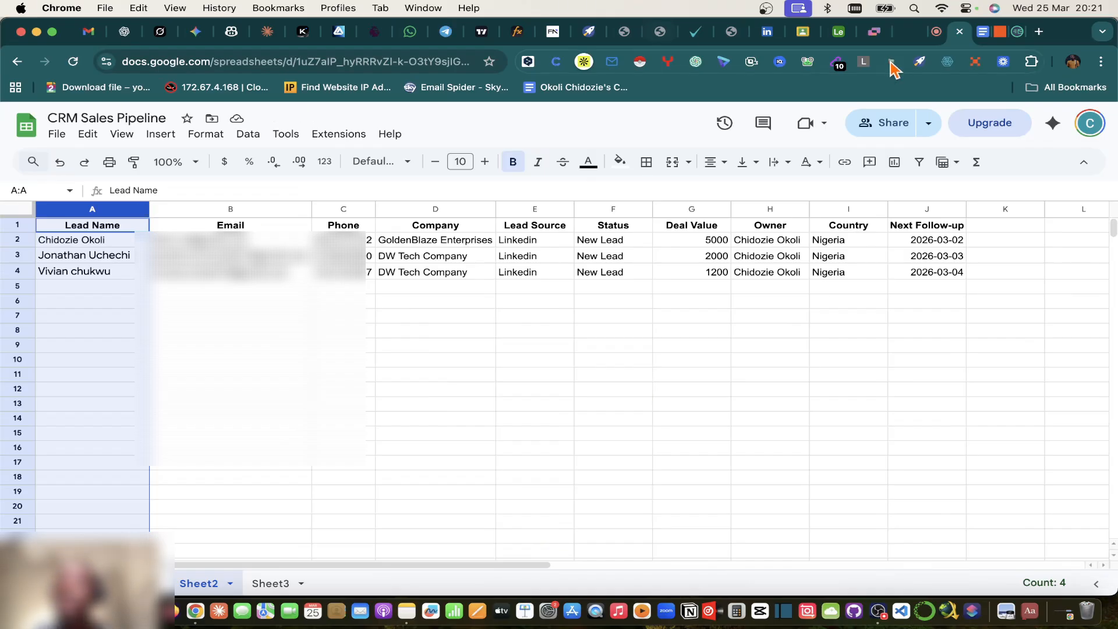
pyautogui.click(935, 34)
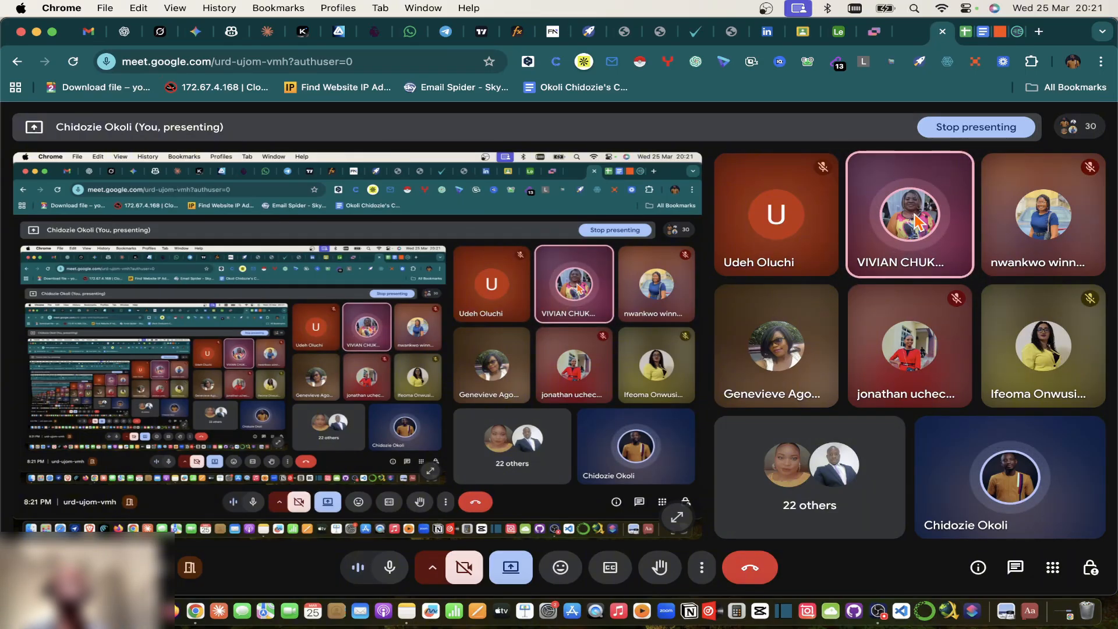
pyautogui.click(997, 33)
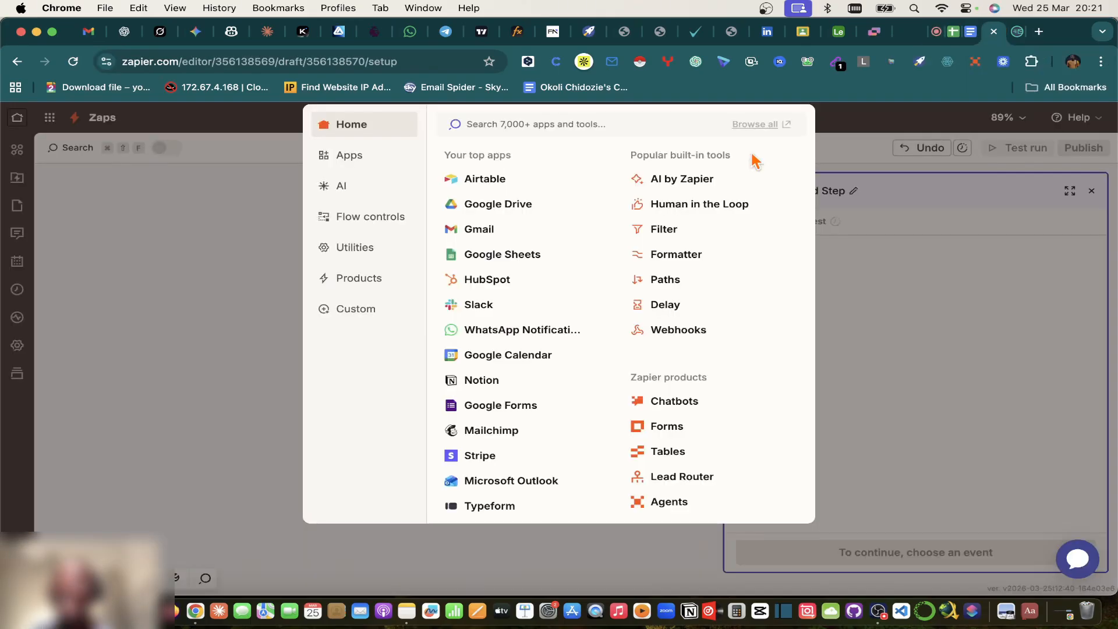
# Step: Bring the CRM Sales Pipeline spreadsheet back up from the Zapier editor
pyautogui.click(970, 32)
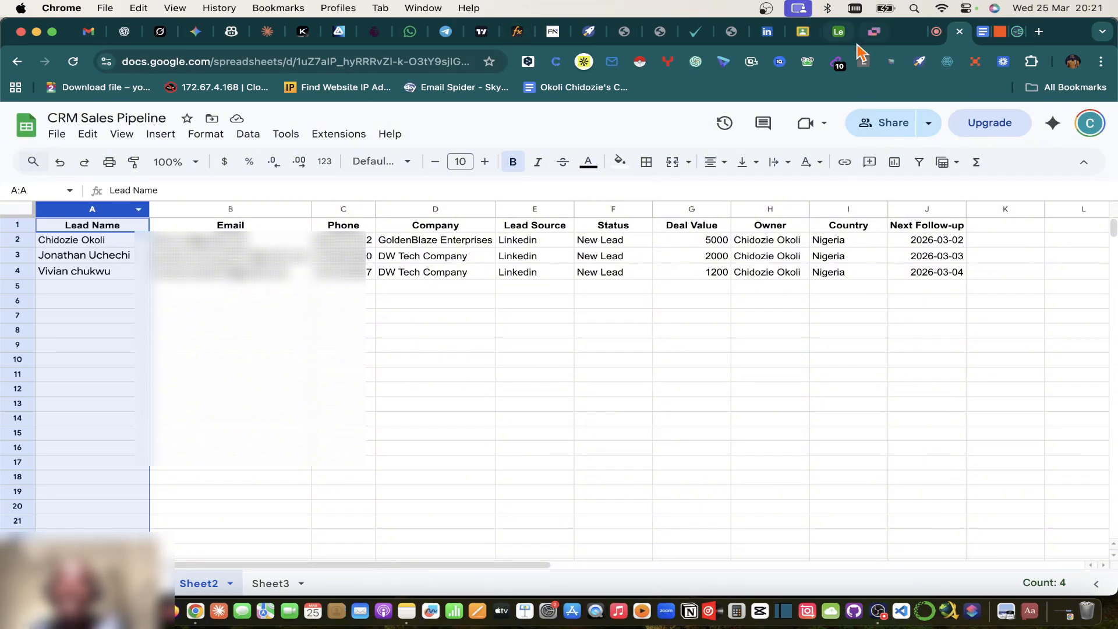
# Step: Switch to the Airtable Lead Capture & CRM Sync System base
pyautogui.click(838, 32)
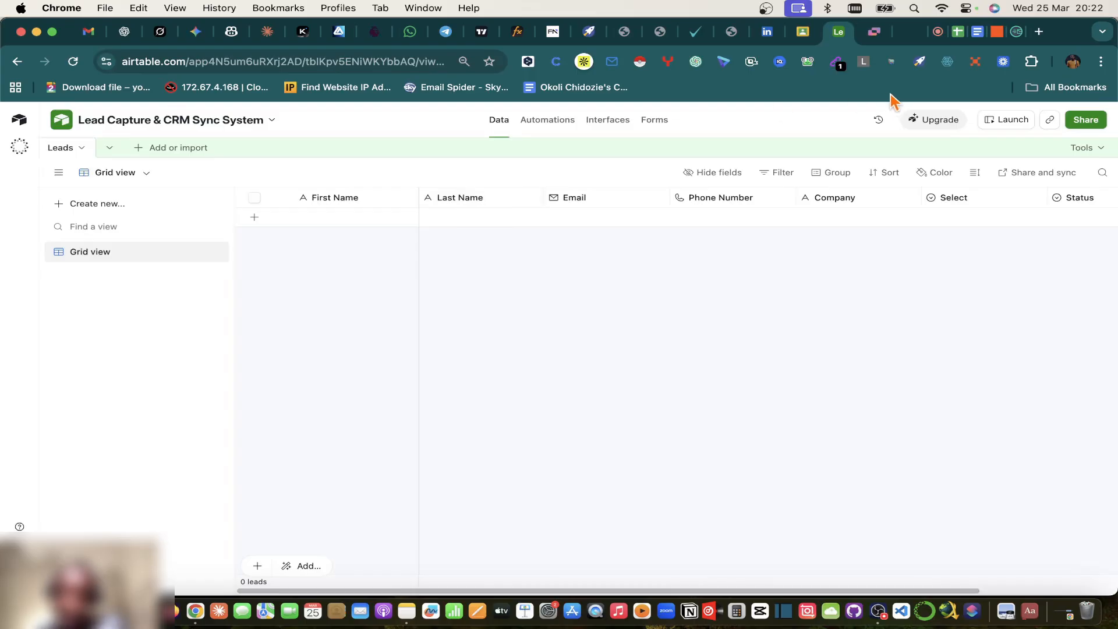
# Step: Return to the CRM Sales Pipeline spreadsheet's Sheet2 with its three leads
pyautogui.click(967, 33)
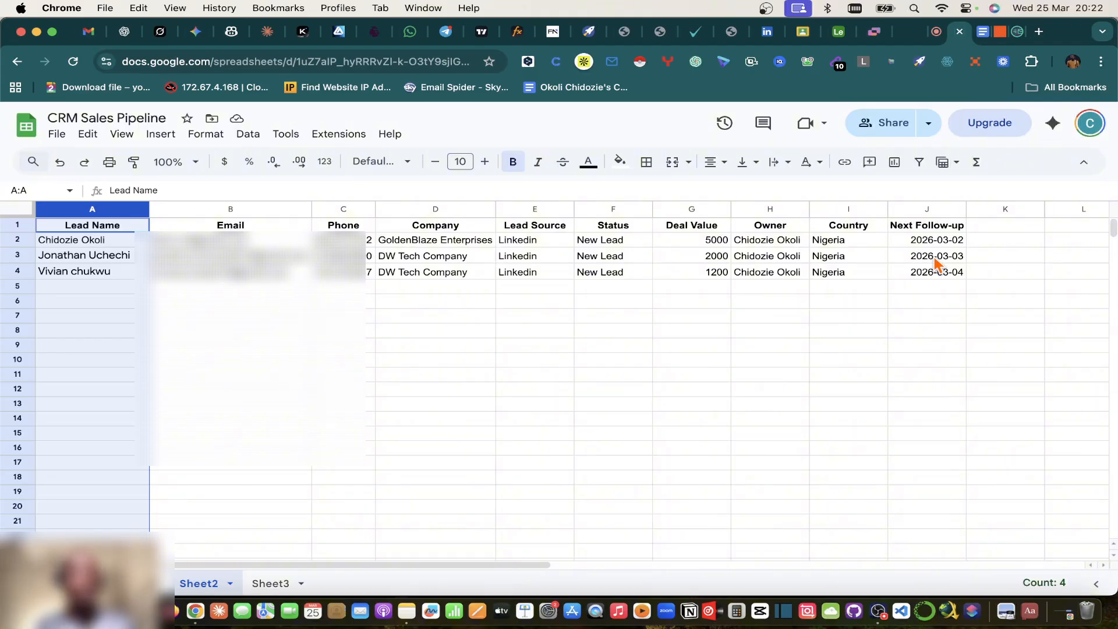
# Step: Check the first lead's name in cell A2, then switch back to the Airtable base
pyautogui.click(114, 244)
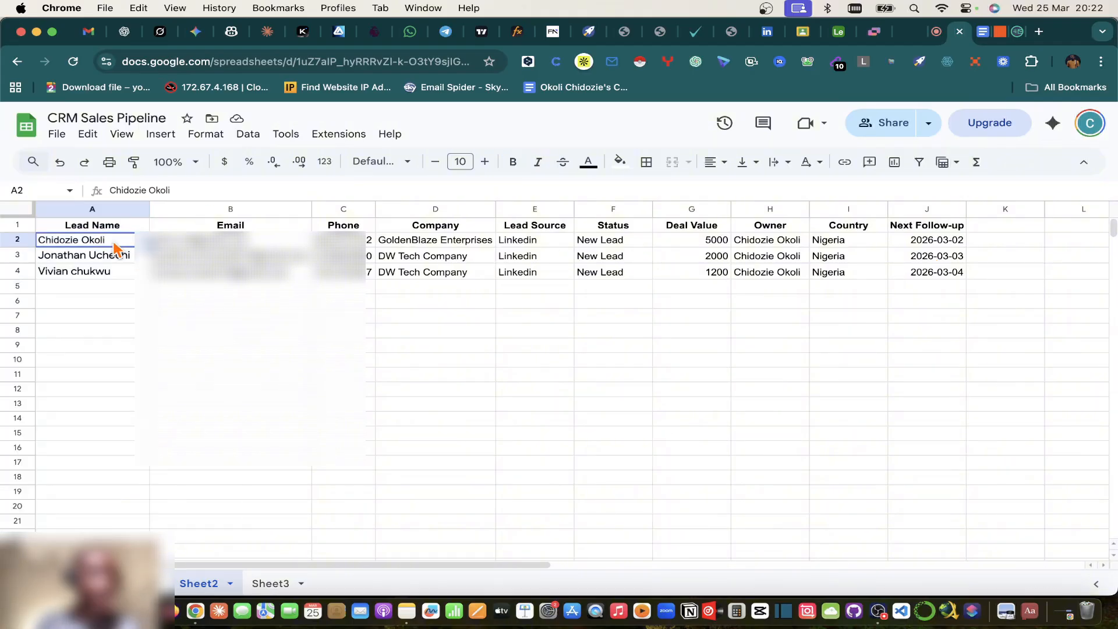
pyautogui.click(841, 42)
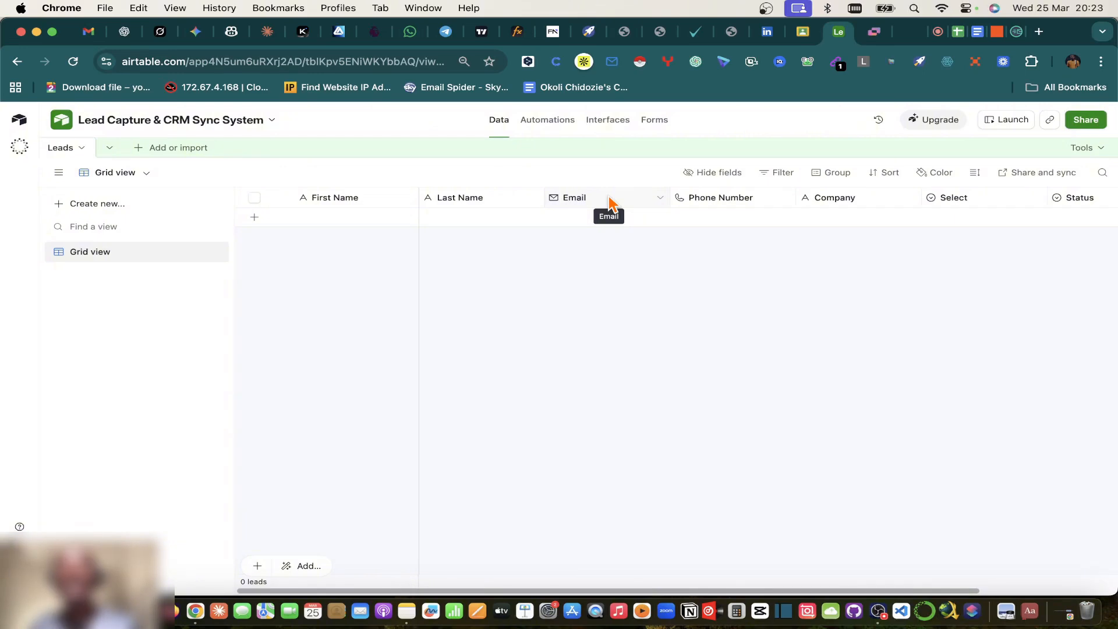
pyautogui.click(93, 32)
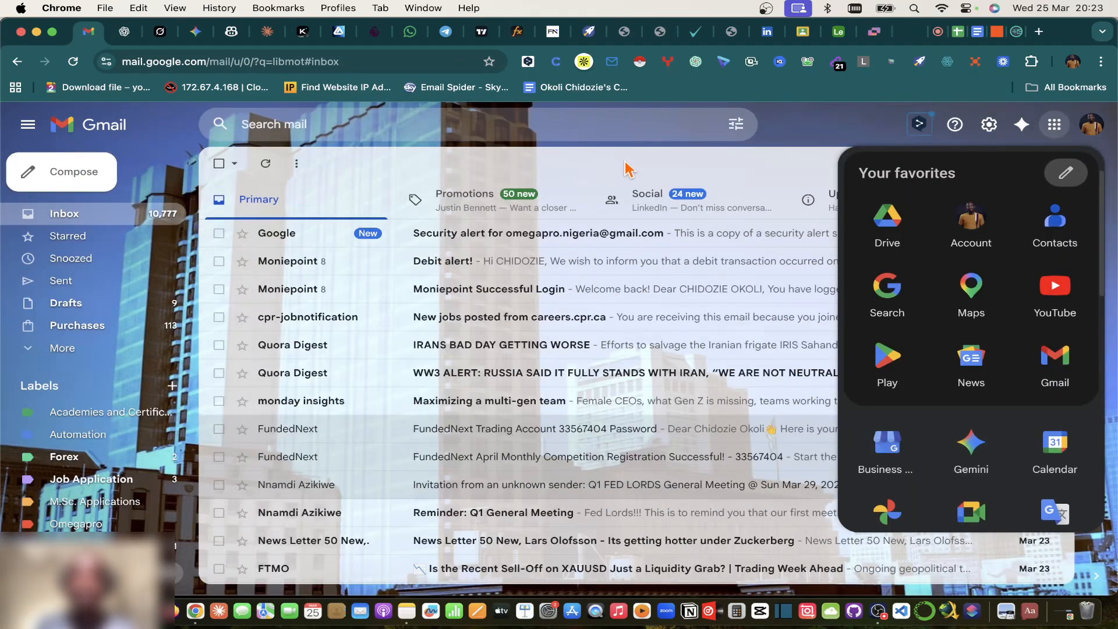
pyautogui.click(626, 169)
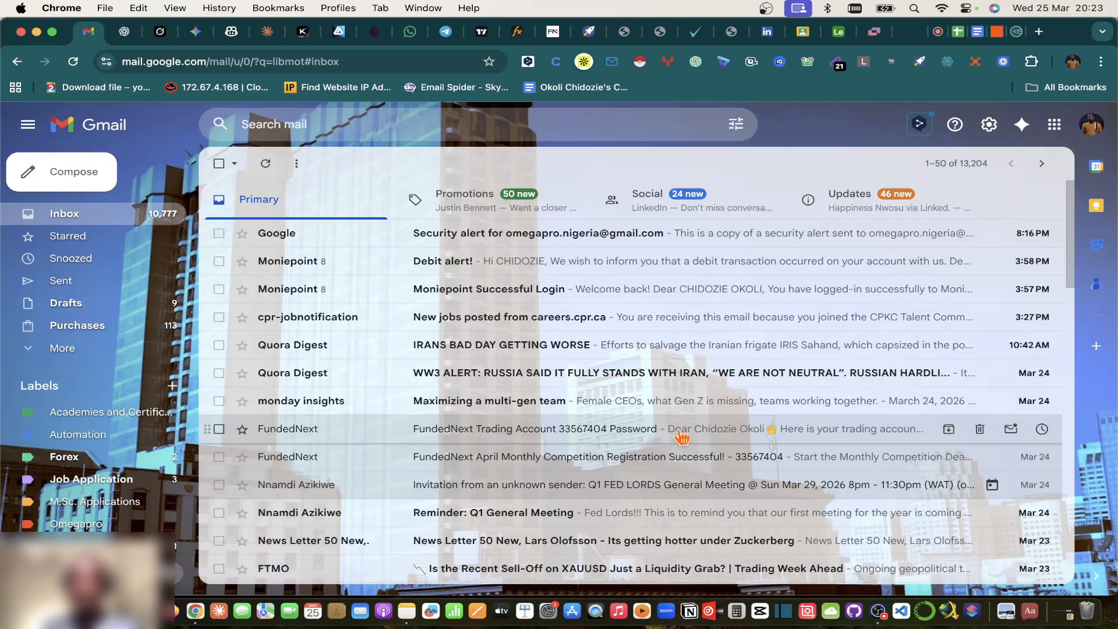
pyautogui.scroll(-5, 682, 437)
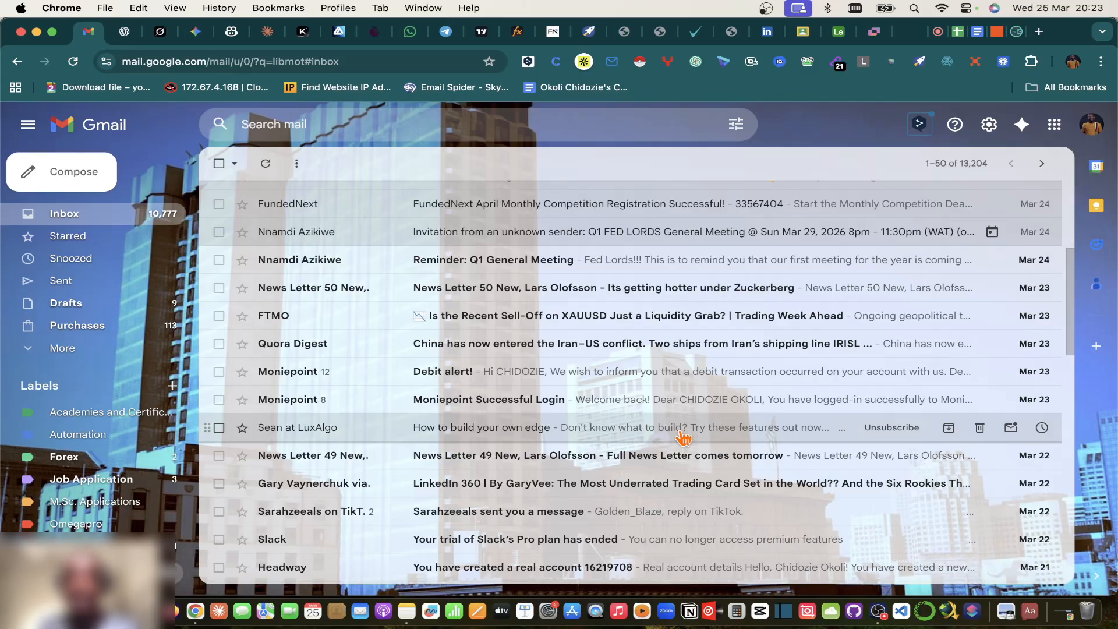
pyautogui.scroll(-5, 683, 437)
pyautogui.scroll(10, 682, 437)
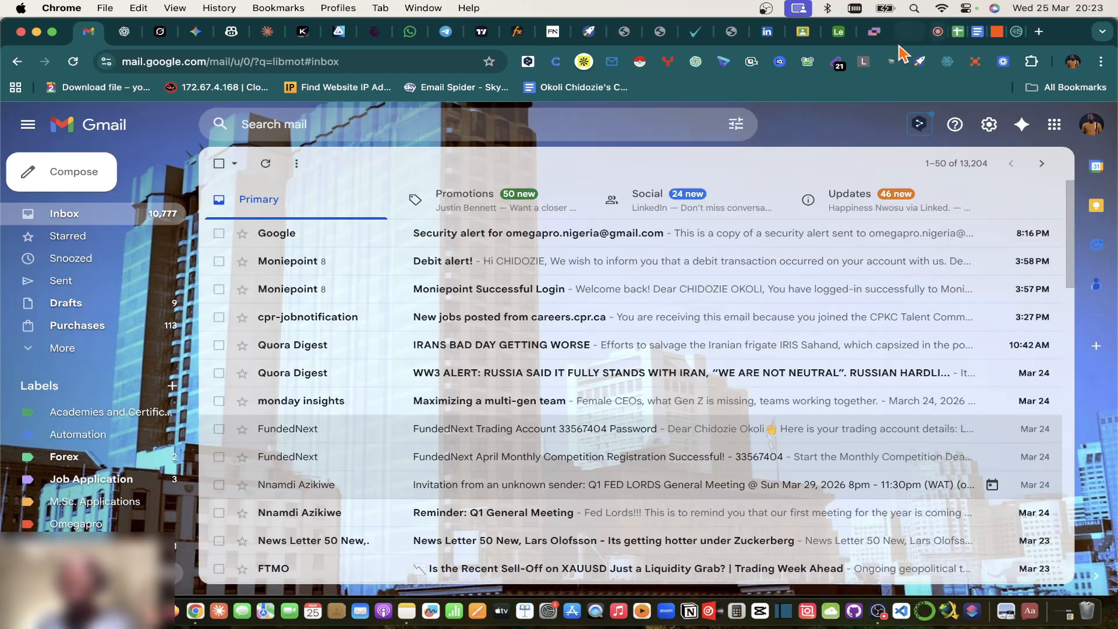
pyautogui.click(844, 33)
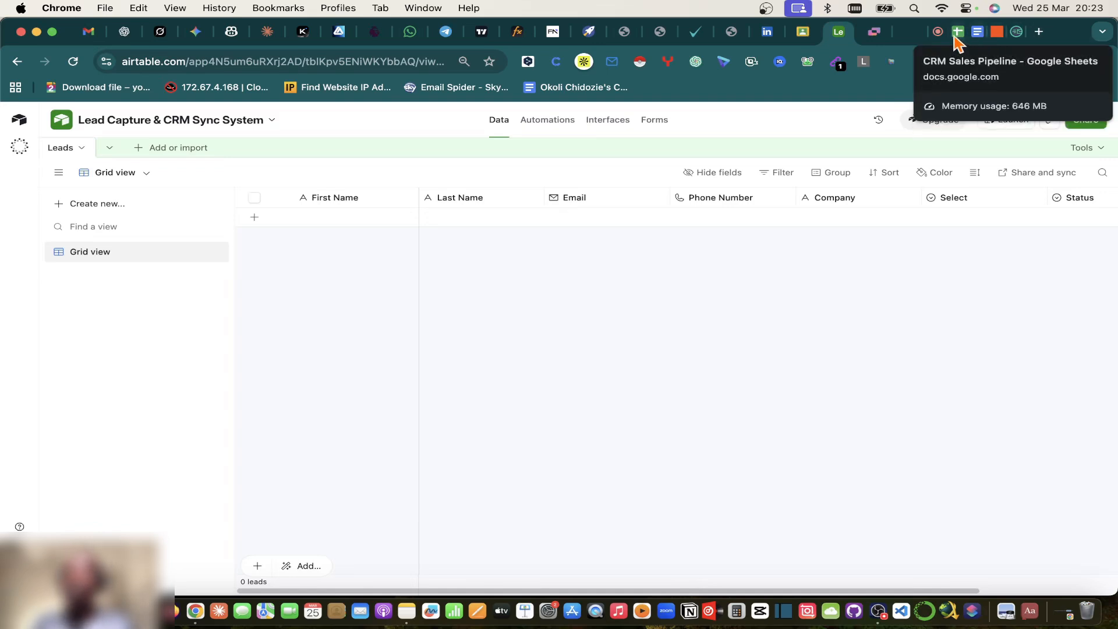
# Step: Review the Lead Capture & CRM Sync System plan document, then return to the Zap editor
pyautogui.click(978, 32)
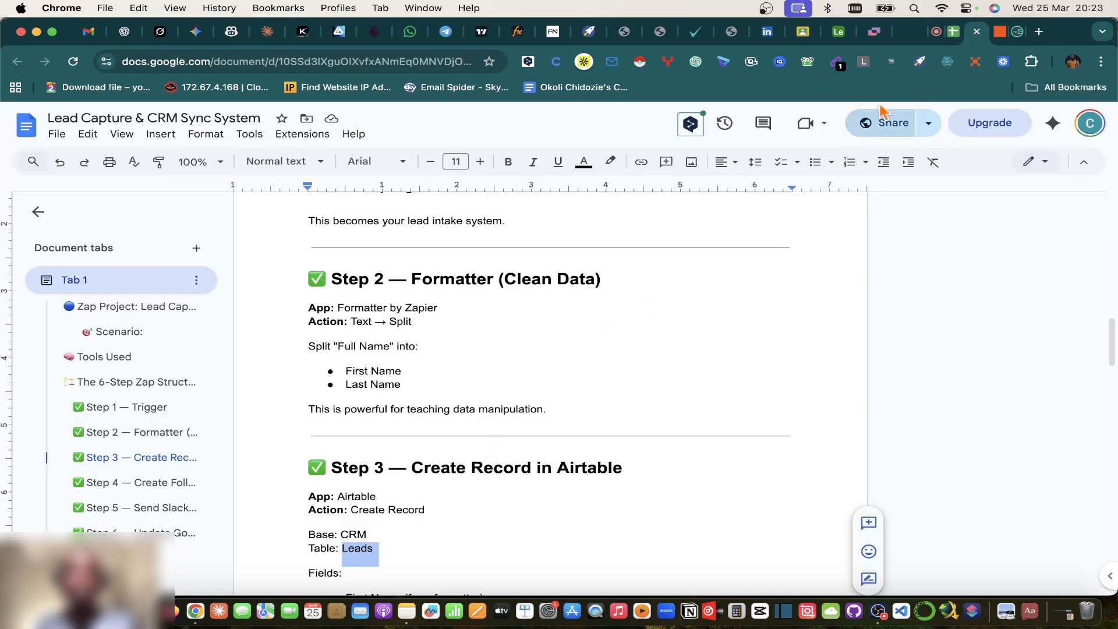
pyautogui.click(1000, 34)
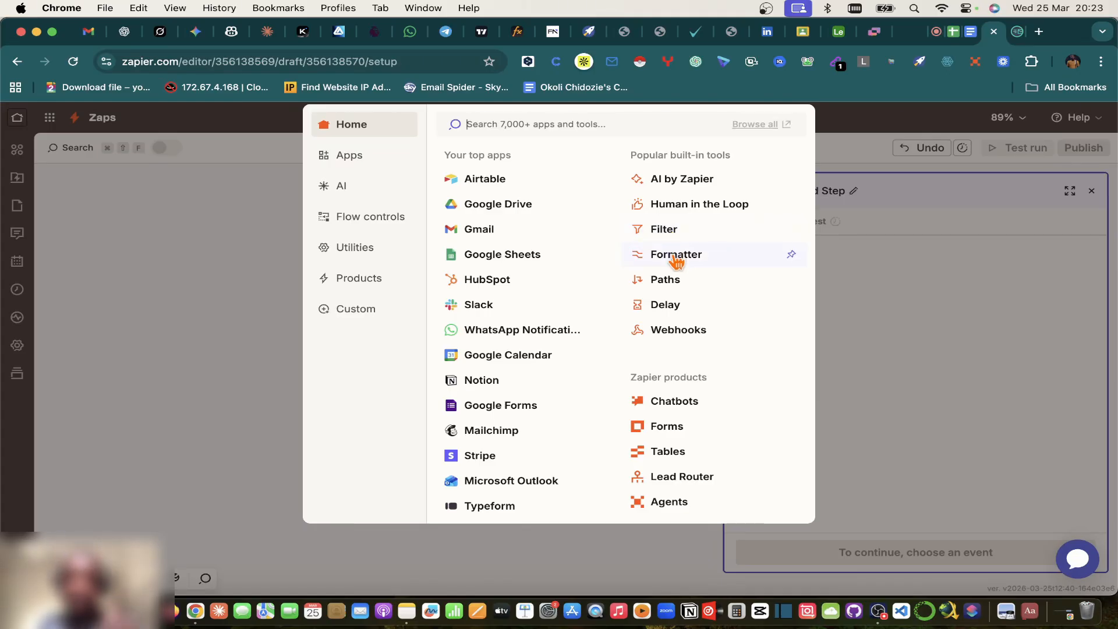
# Step: Review the Sheets trigger's sample Spreadsheet Row A, then set step 2's app to Formatter by Zapier
pyautogui.click(1092, 192)
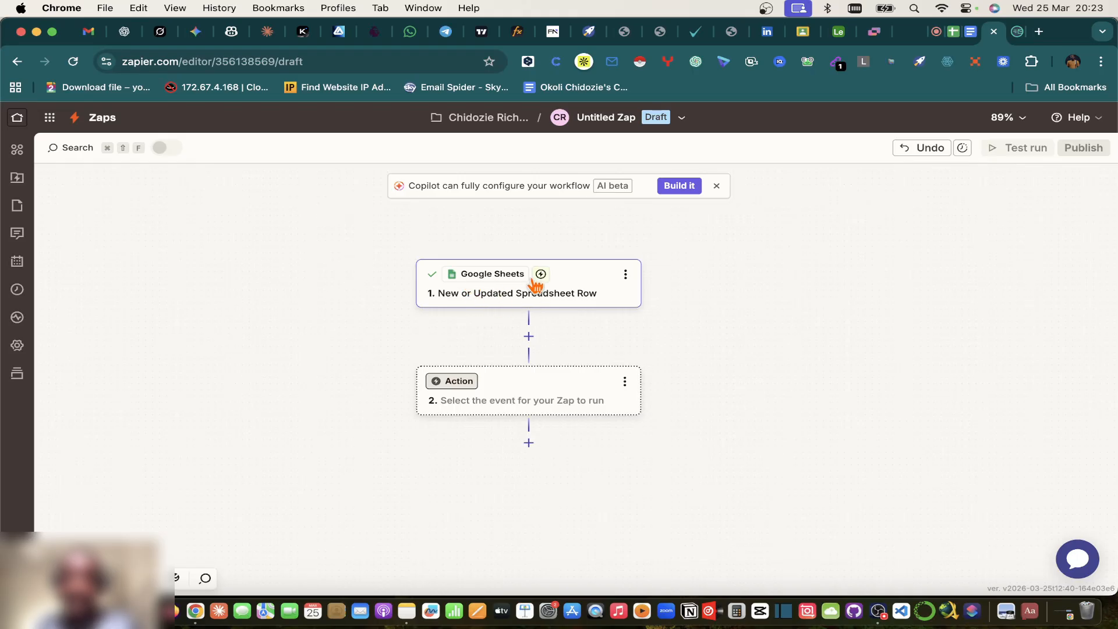
pyautogui.click(578, 295)
pyautogui.click(911, 222)
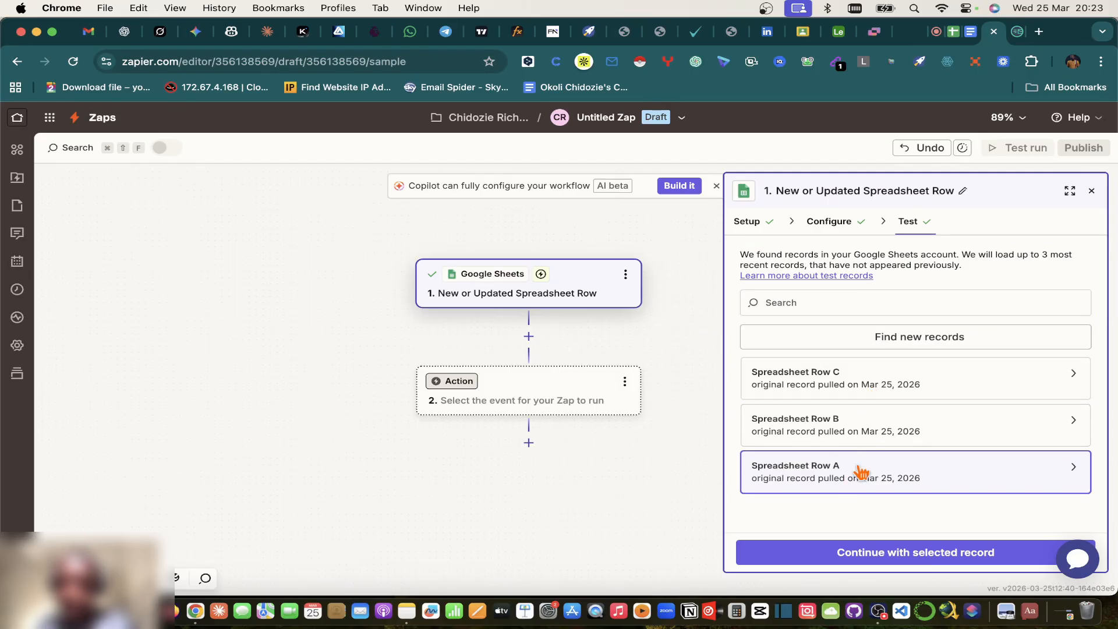
pyautogui.moveTo(861, 470)
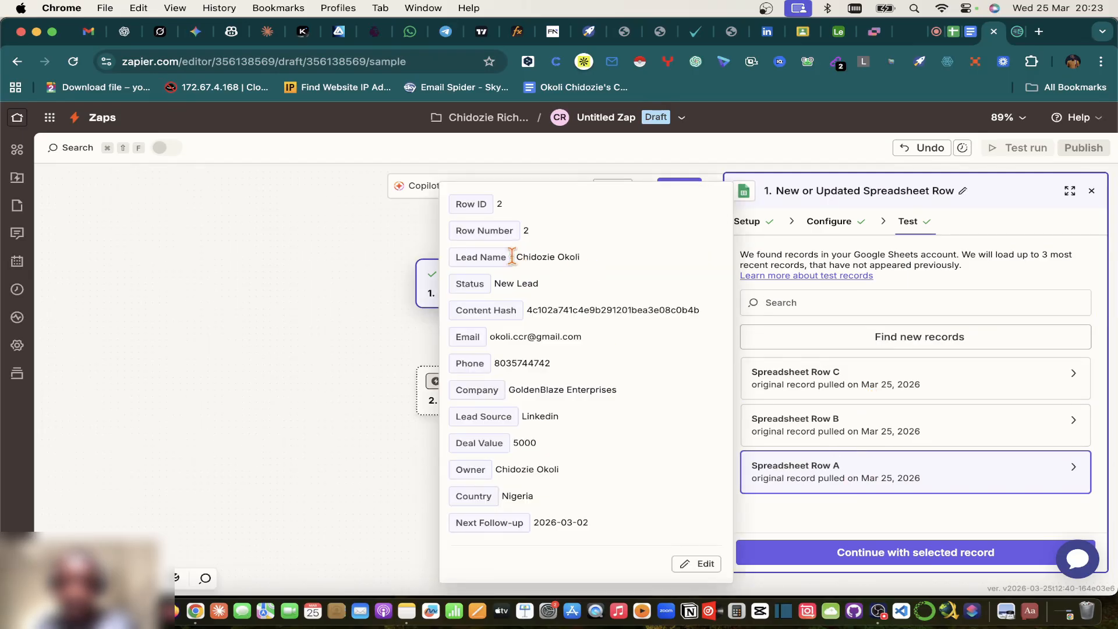
pyautogui.click(1091, 191)
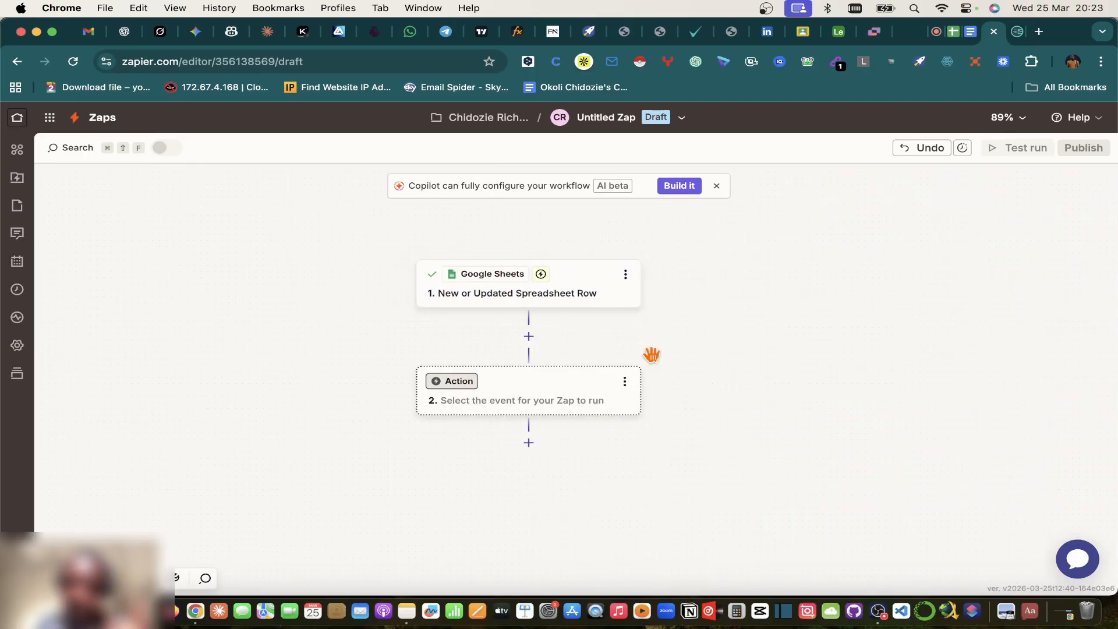
pyautogui.click(565, 398)
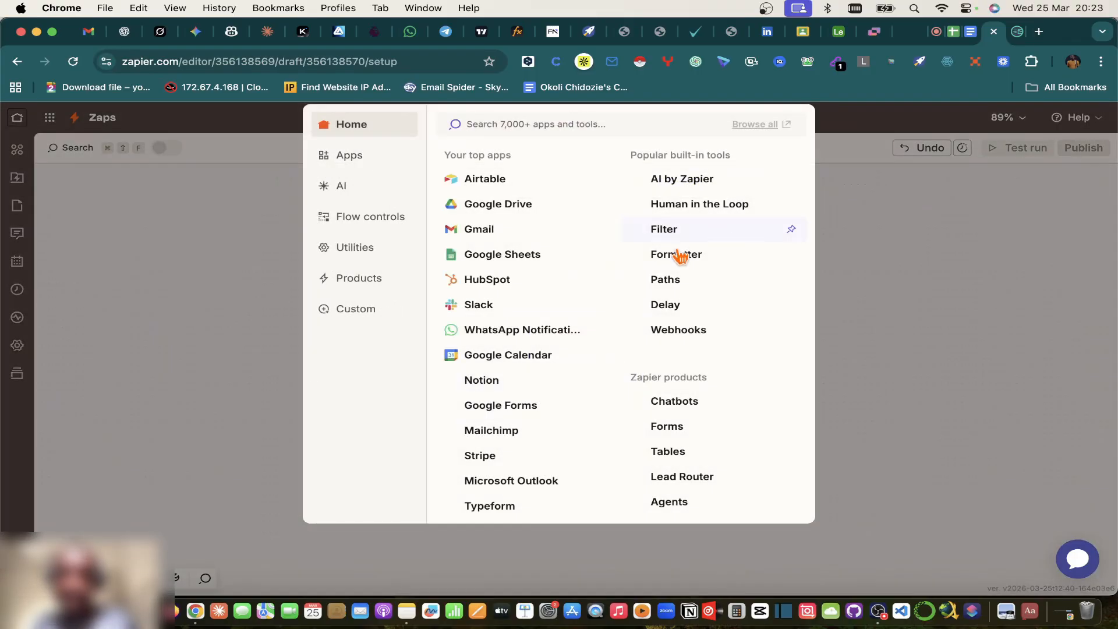
pyautogui.click(673, 251)
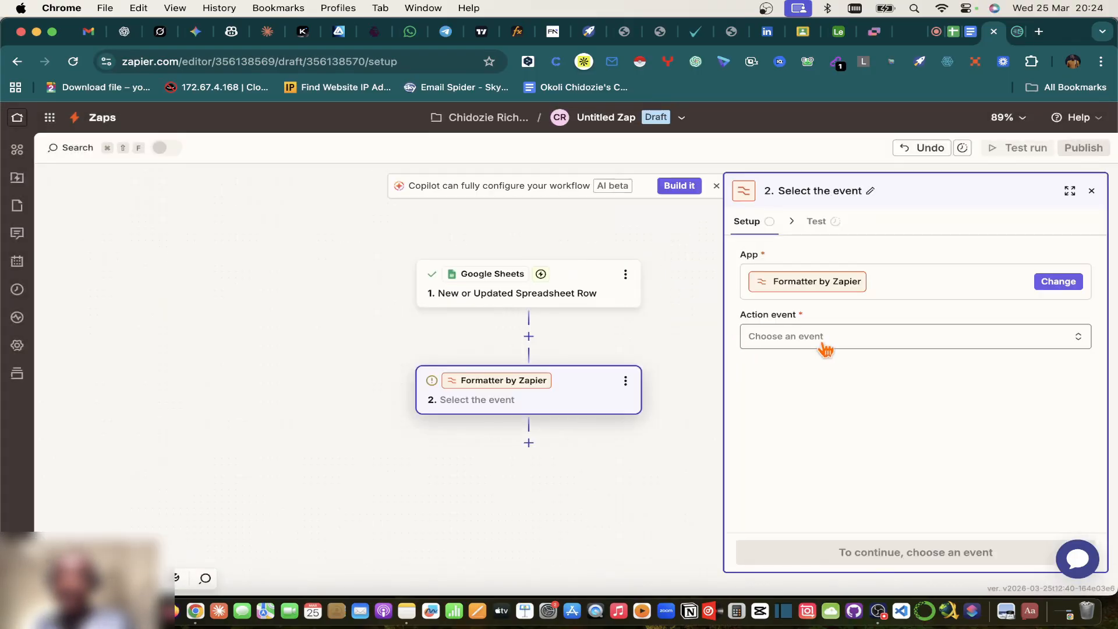
# Step: Browse Formatter's Date / Time, Numbers, Text and Utilities events without choosing, then show the spreadsheet
pyautogui.click(802, 338)
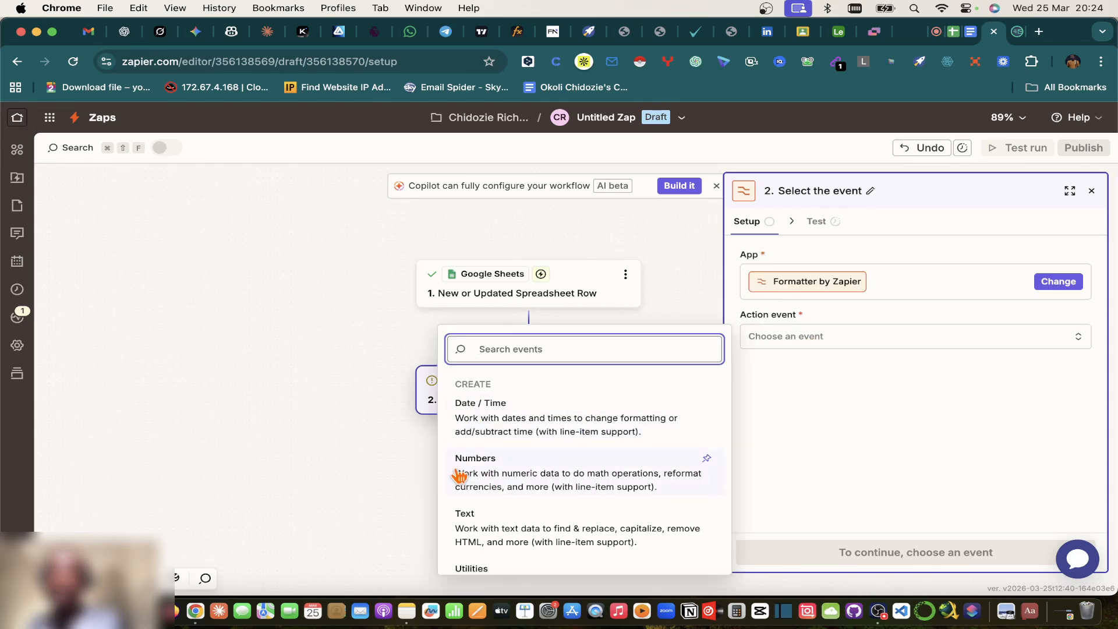
pyautogui.scroll(-2, 536, 527)
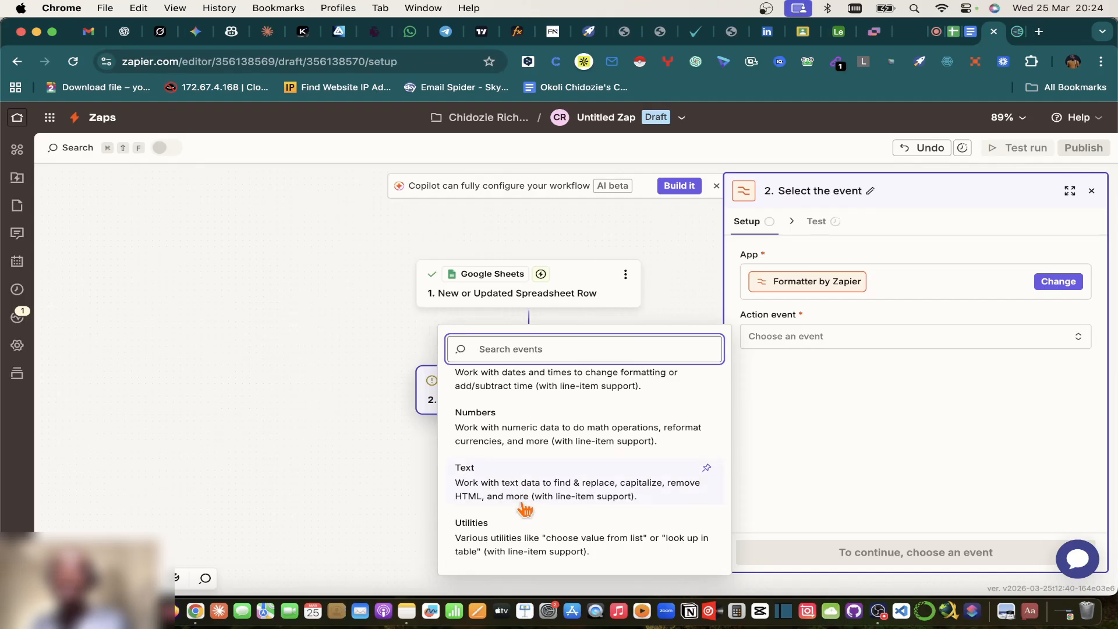
pyautogui.scroll(2, 524, 512)
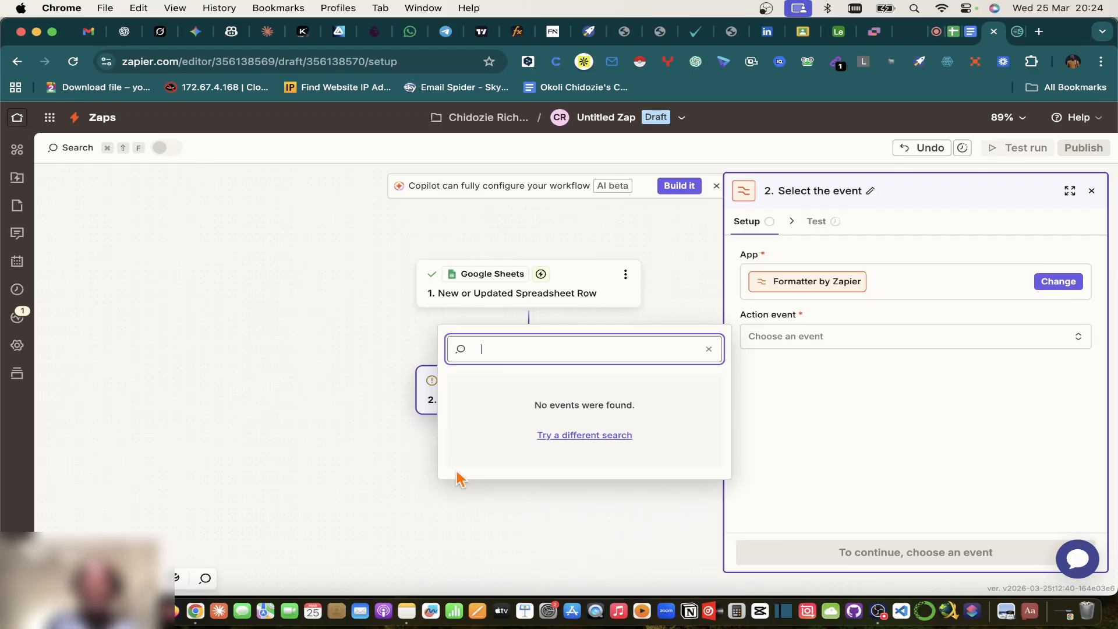
pyautogui.press('BackSpace')
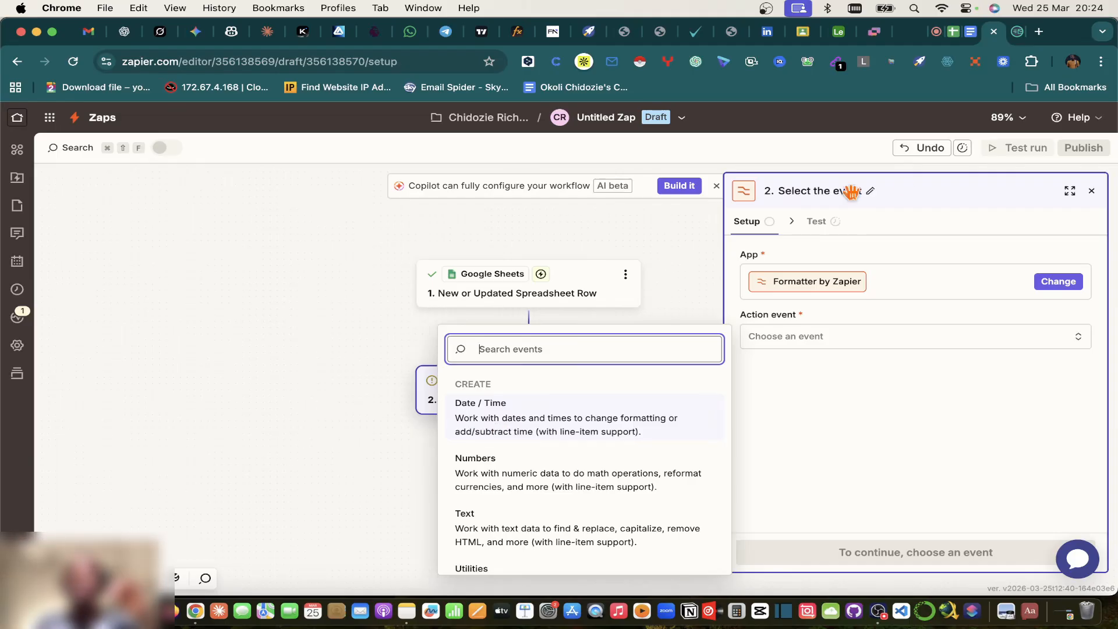
pyautogui.click(953, 34)
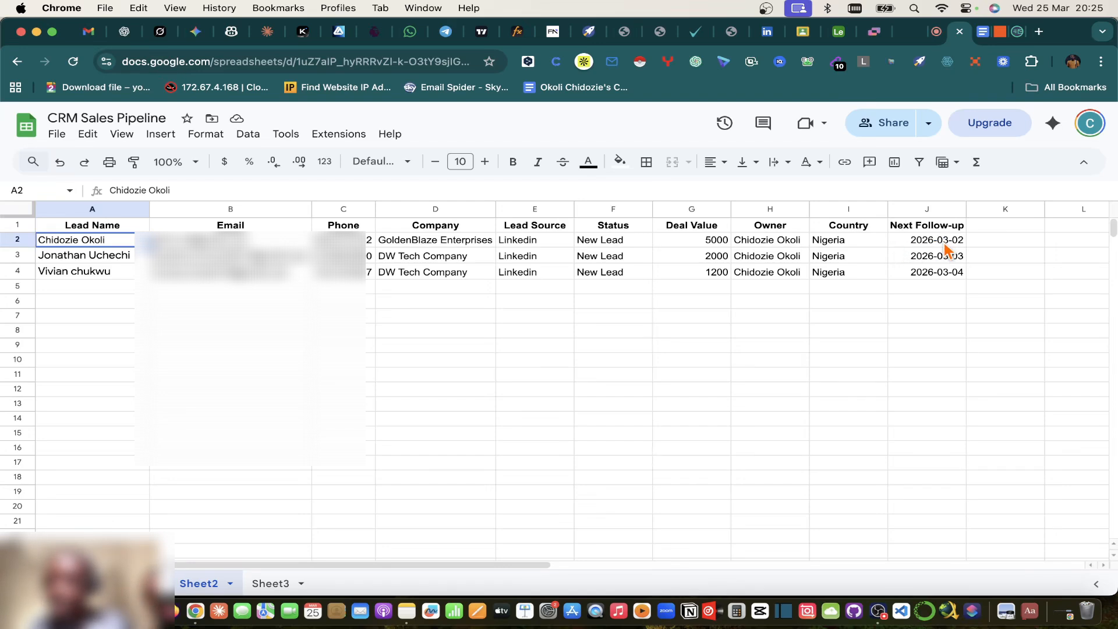
# Step: Check the Next Follow-up date in cell J2 without editing it, then go back to the Airtable Leads base
pyautogui.doubleClick(943, 240)
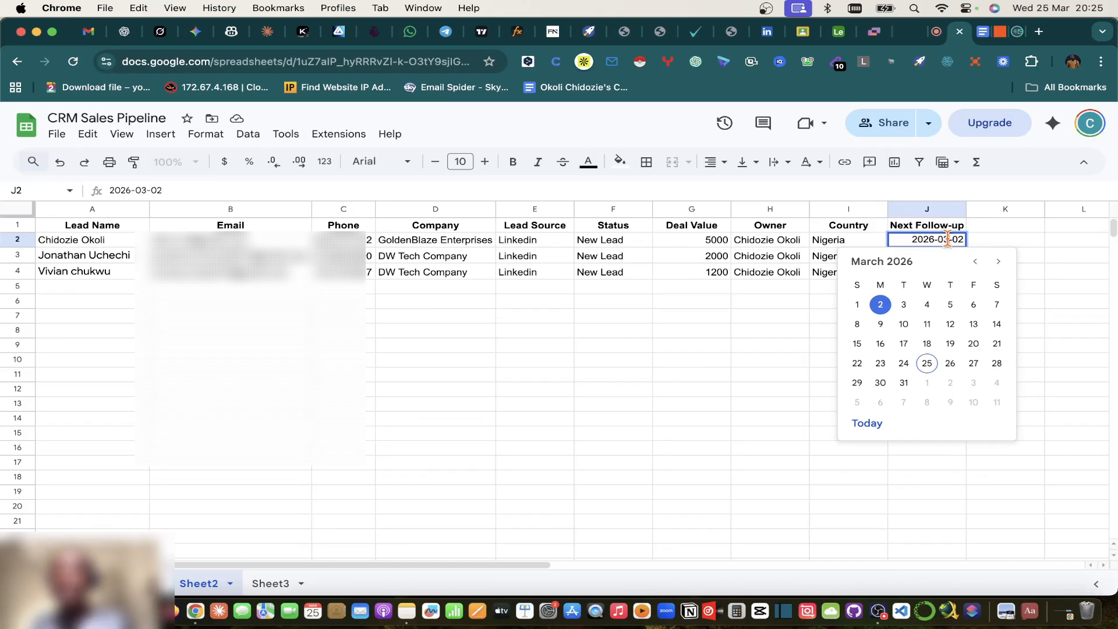
pyautogui.click(1019, 229)
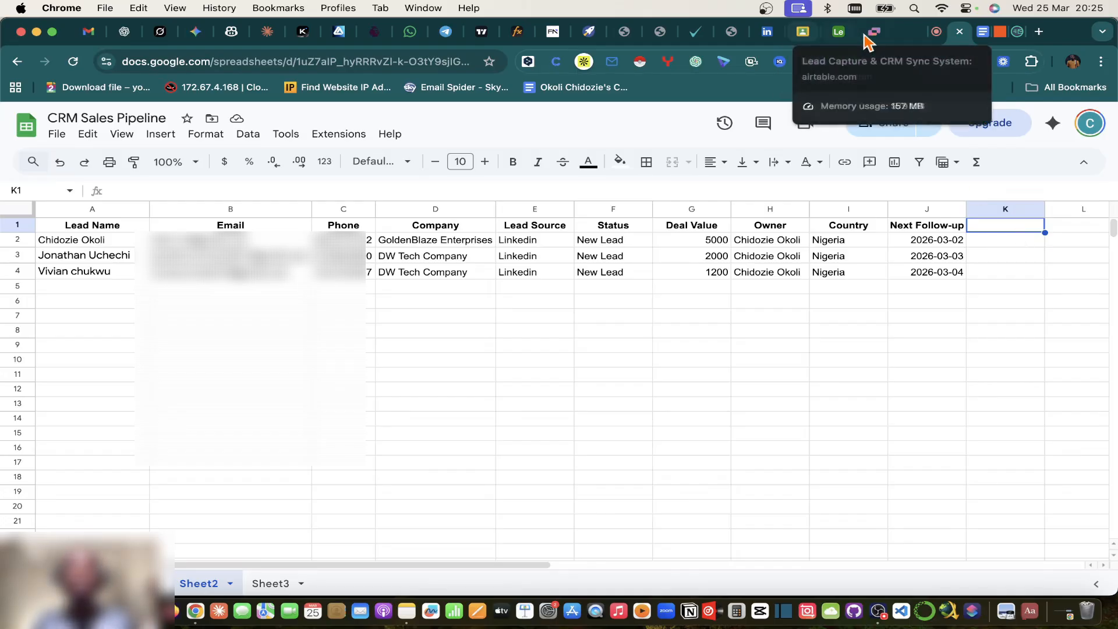
pyautogui.click(837, 35)
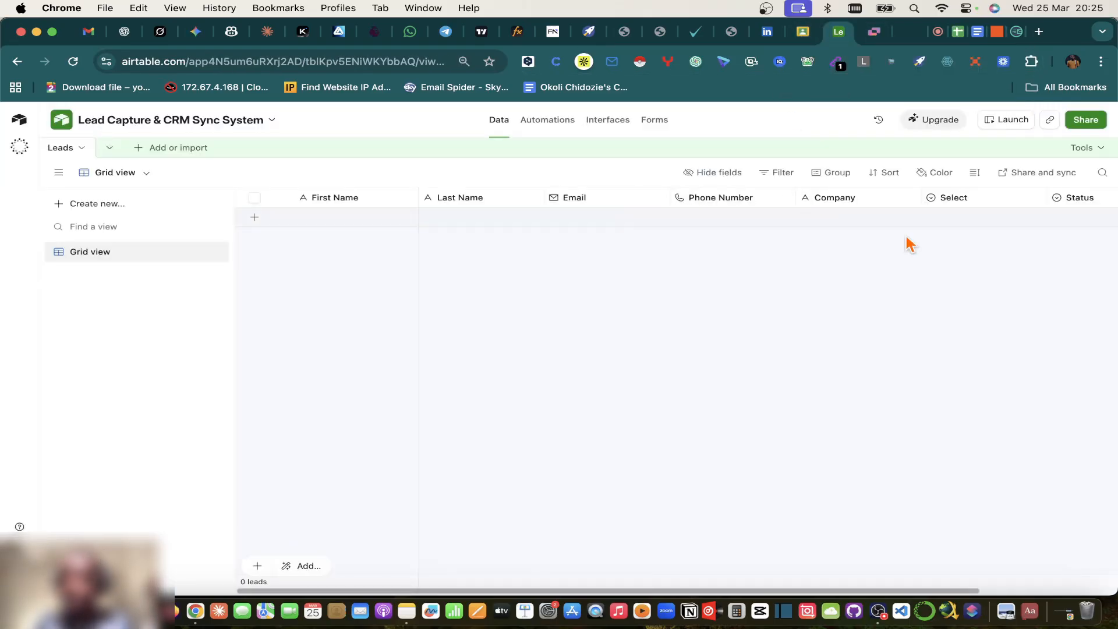
# Step: Create a Date field named 'Next Follow-Up Date' with European date format in the Leads table
pyautogui.hscroll(3, 978, 250)
pyautogui.click(1058, 201)
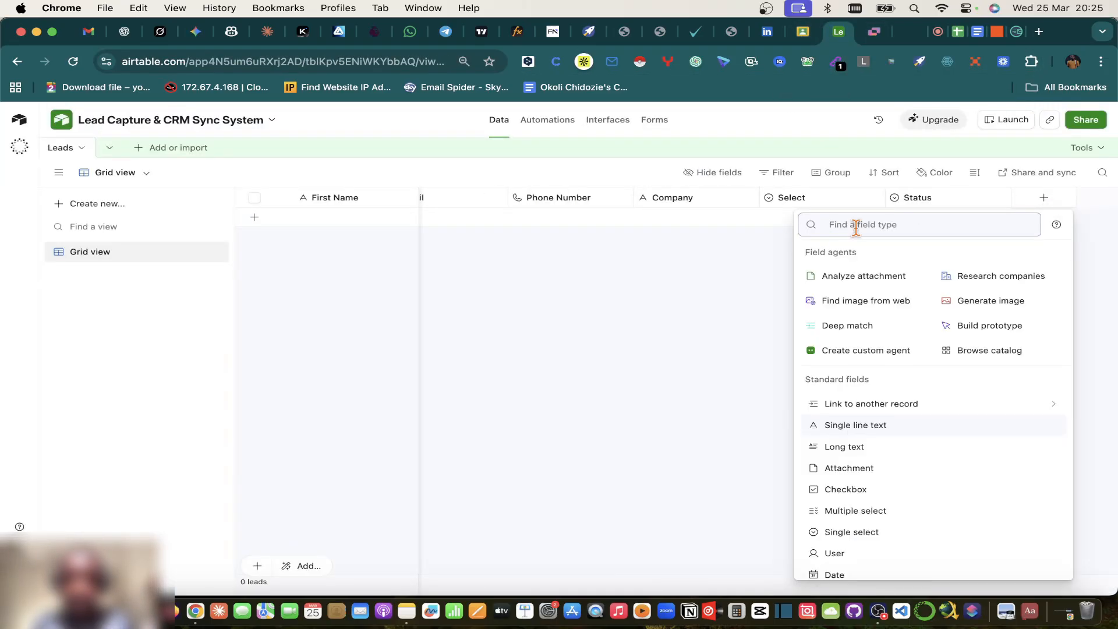
pyautogui.write('Date')
pyautogui.click(854, 255)
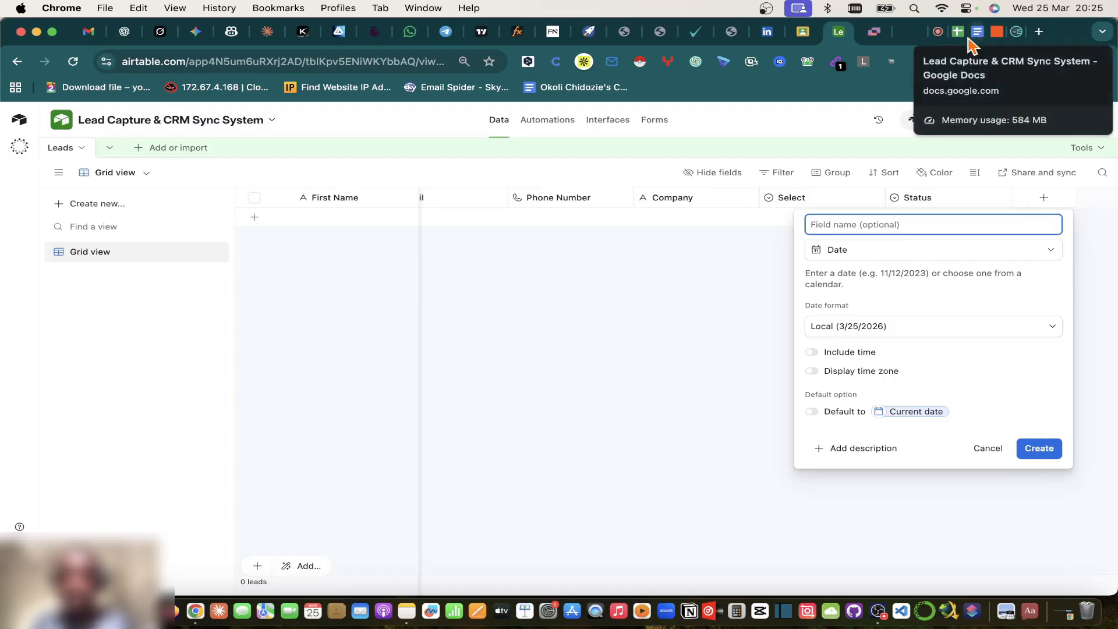
pyautogui.write('Next Follow-')
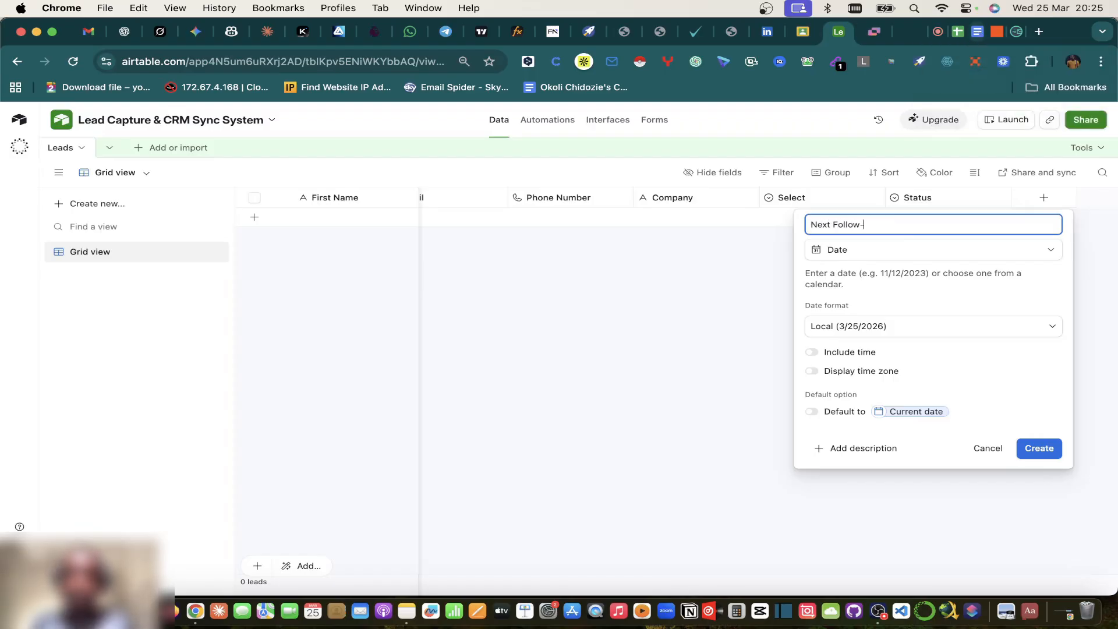
pyautogui.write('Up Date')
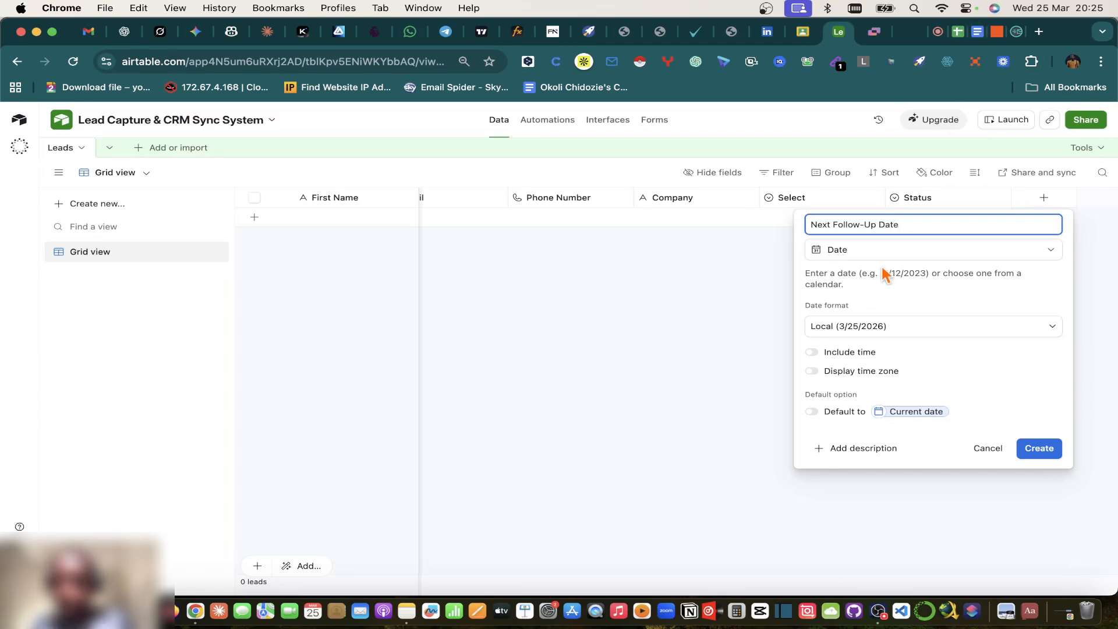
pyautogui.click(861, 330)
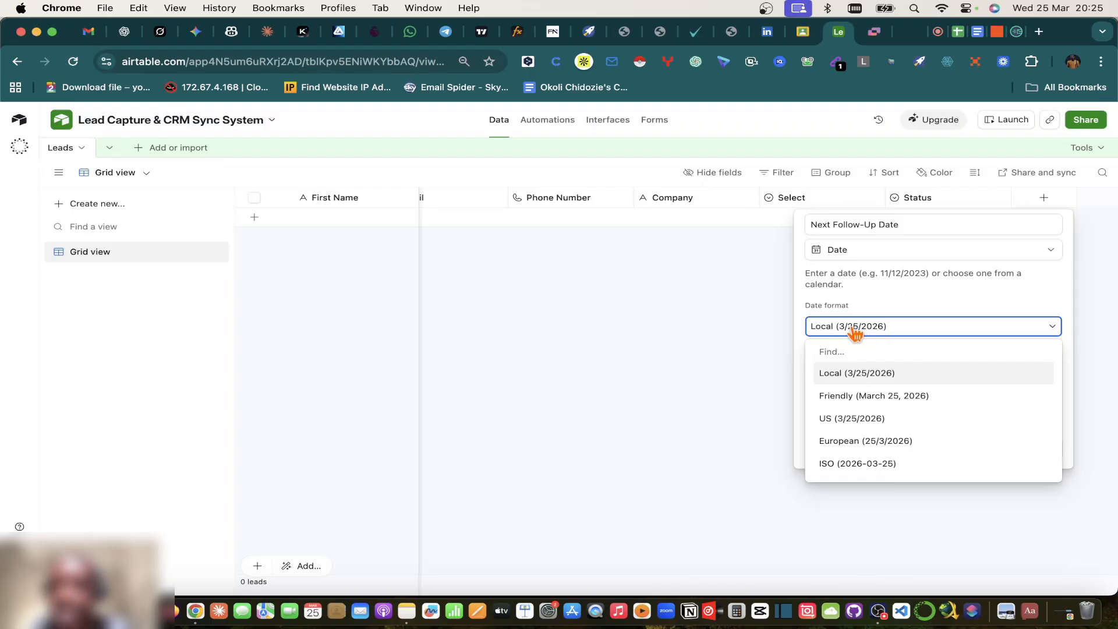
pyautogui.click(867, 447)
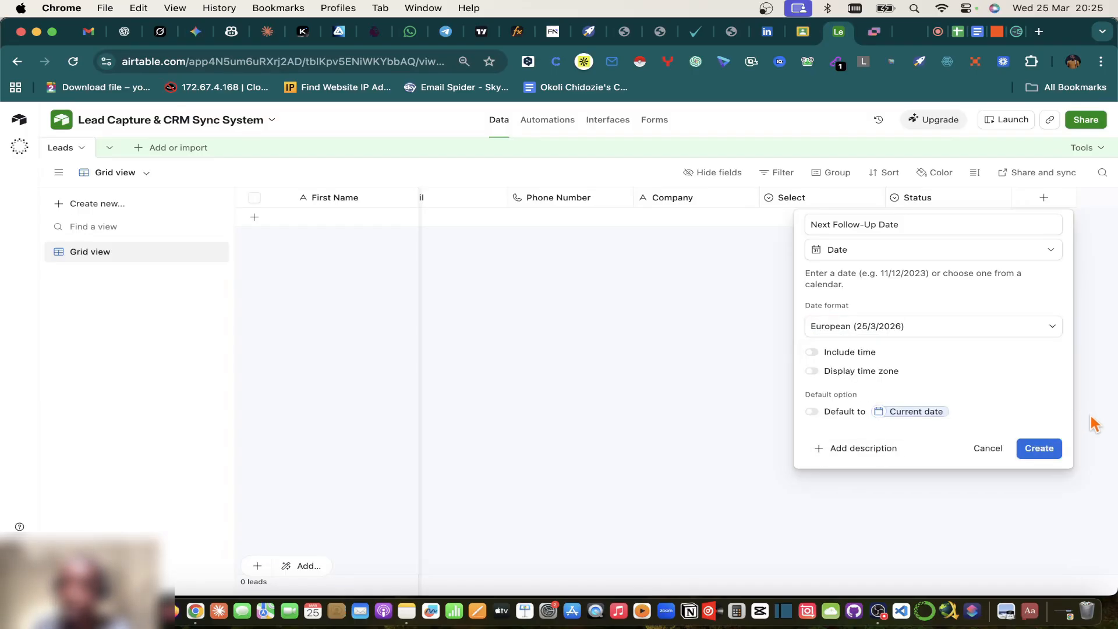
pyautogui.click(1038, 449)
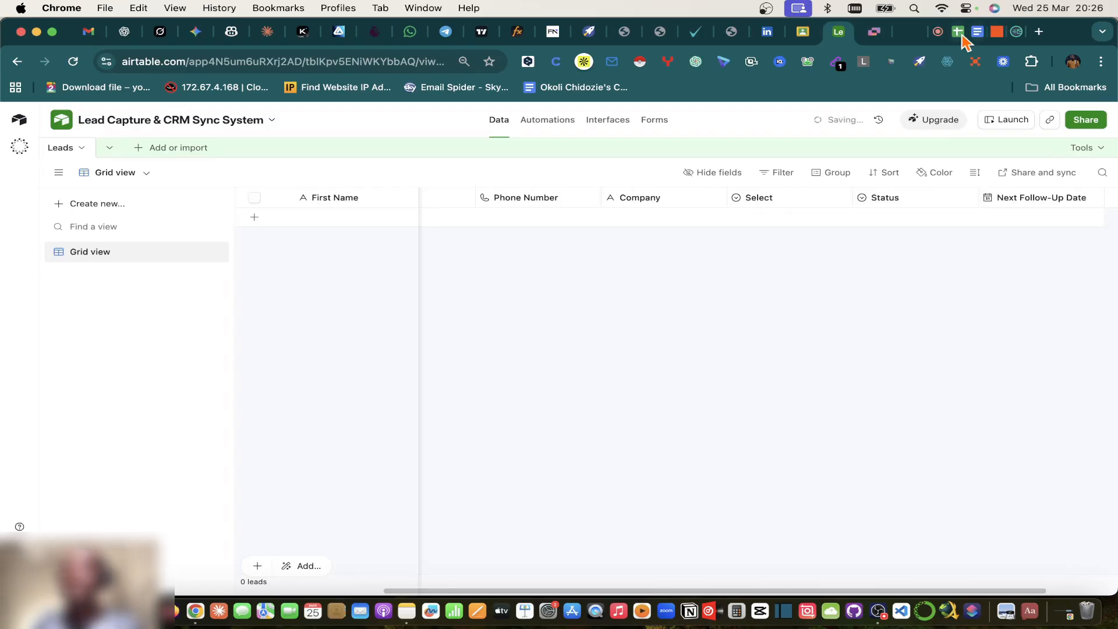
pyautogui.click(959, 33)
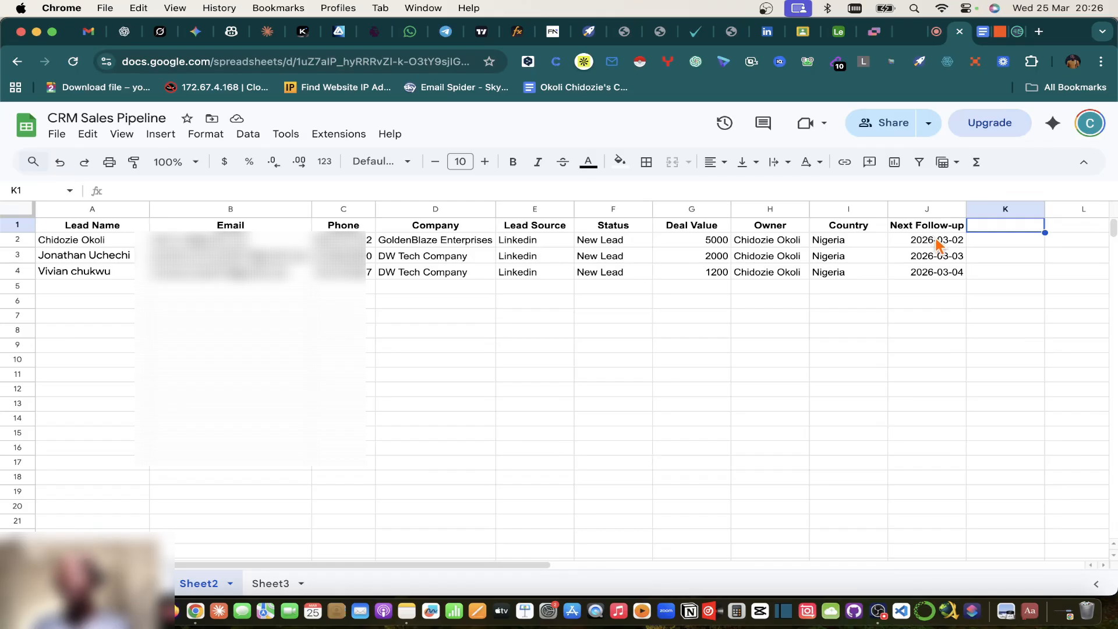
# Step: Back in the Untitled Zap, choose Text as the Formatter by Zapier action event
pyautogui.click(1000, 31)
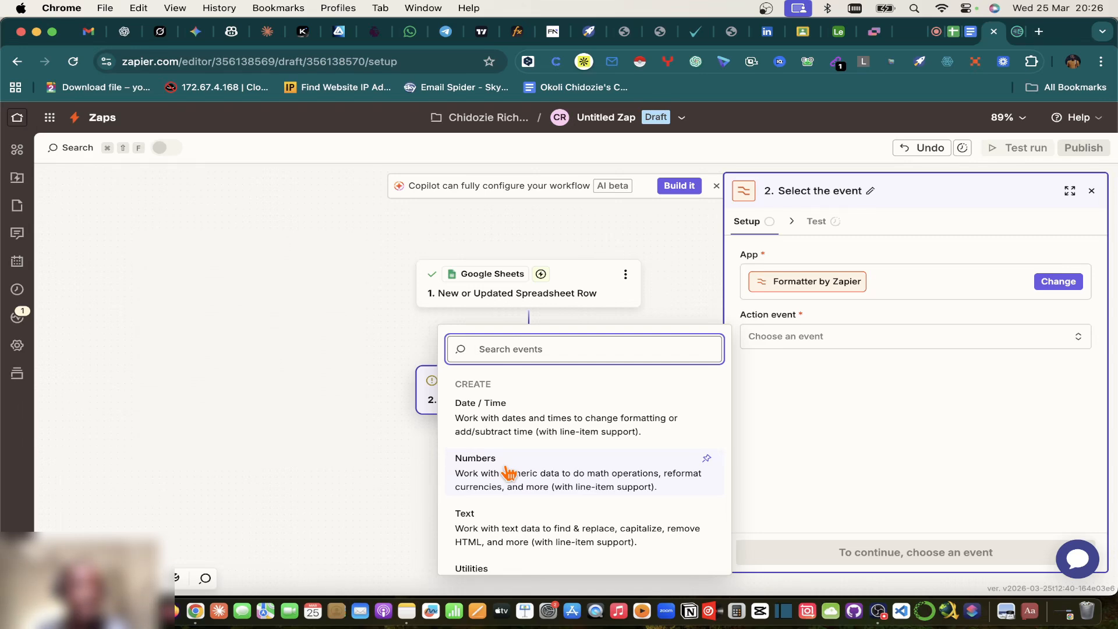
pyautogui.click(496, 534)
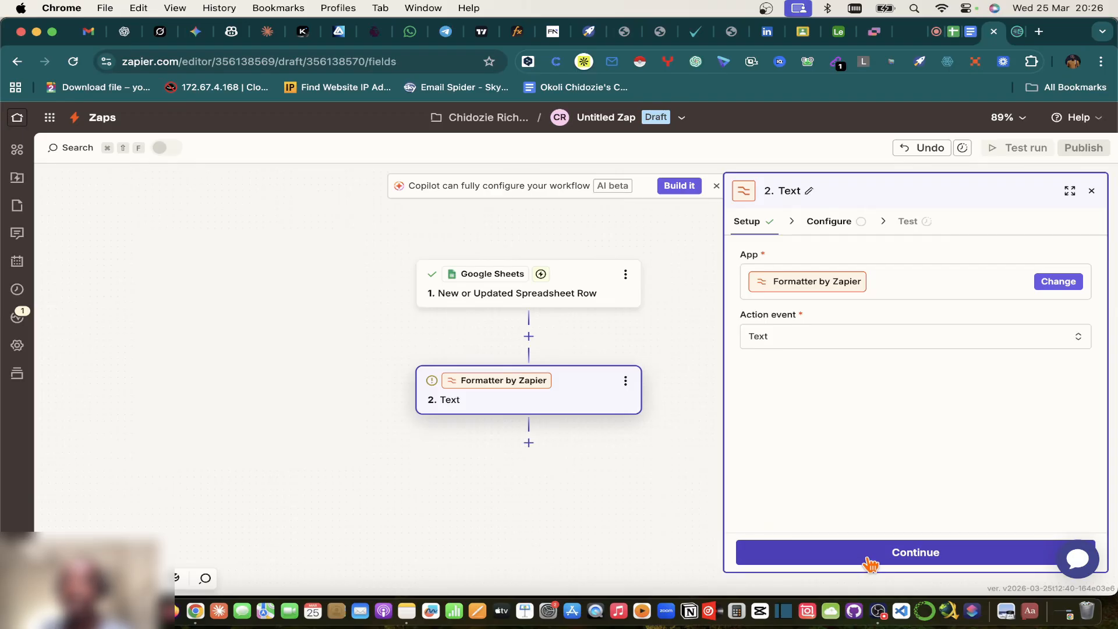
# Step: Clear a mistaken search entry in the Transform list and select Split Text
pyautogui.click(869, 560)
pyautogui.click(820, 277)
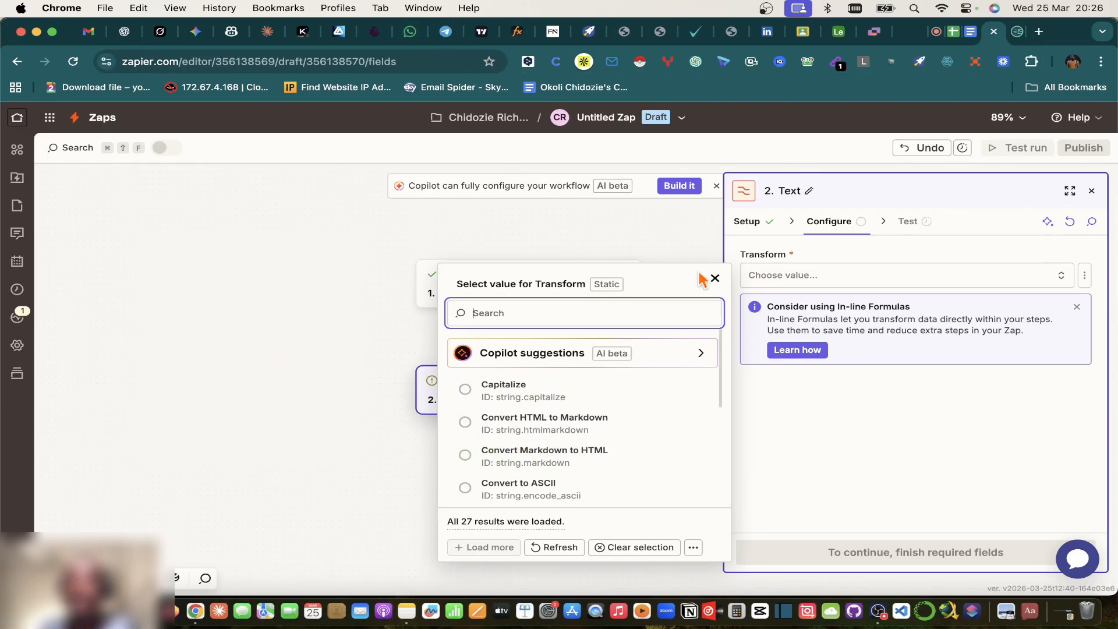
pyautogui.write('chidozie')
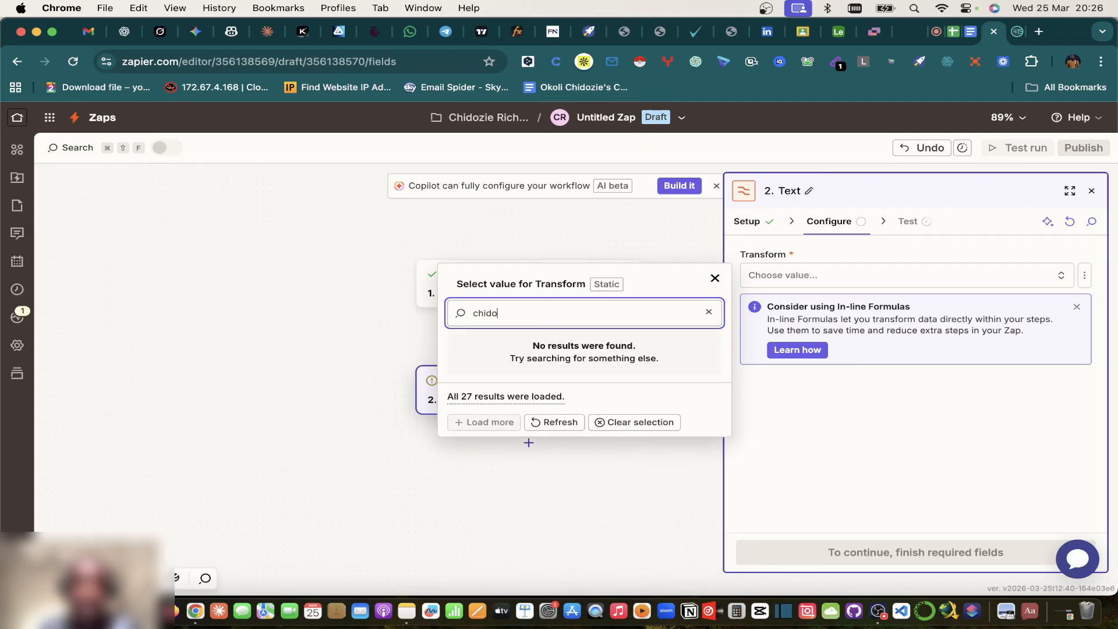
pyautogui.doubleClick(491, 314)
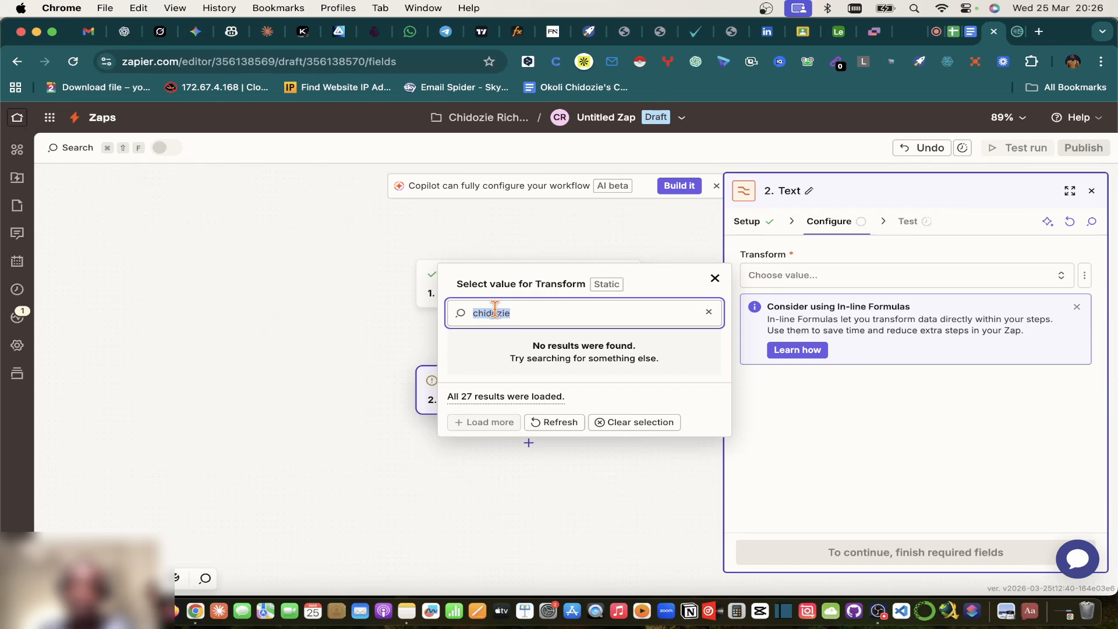
pyautogui.press('BackSpace')
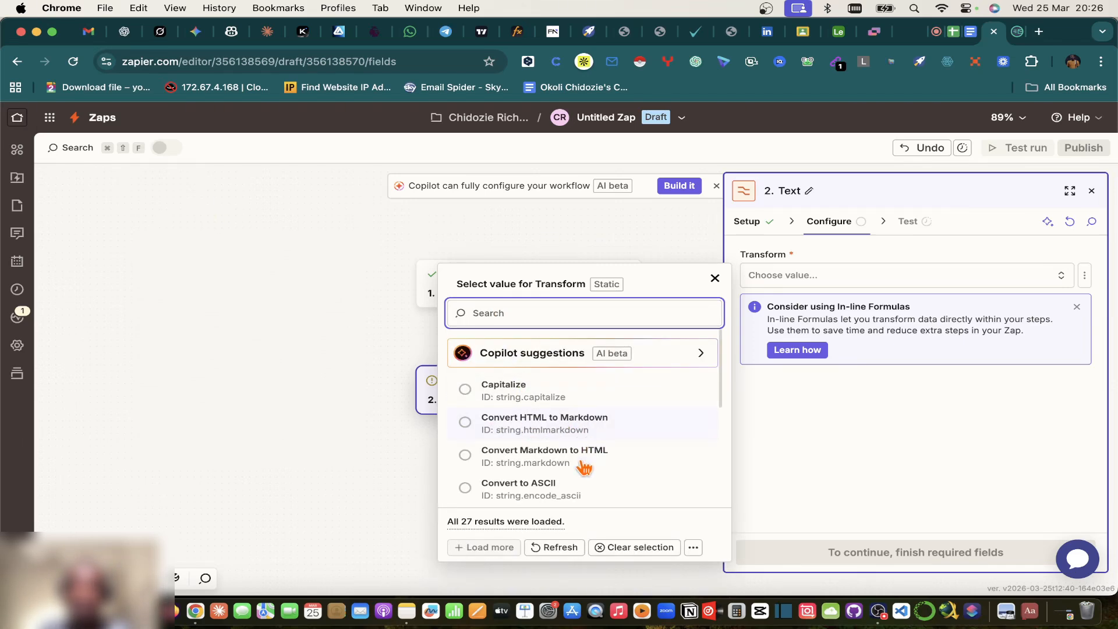
pyautogui.scroll(-3, 565, 469)
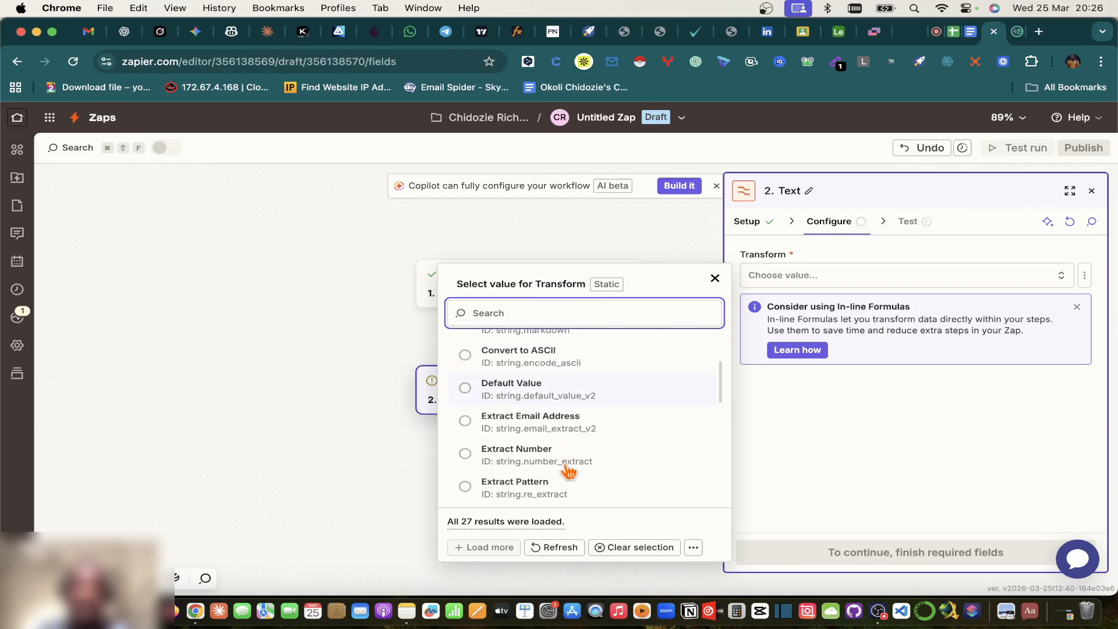
pyautogui.scroll(-6, 567, 471)
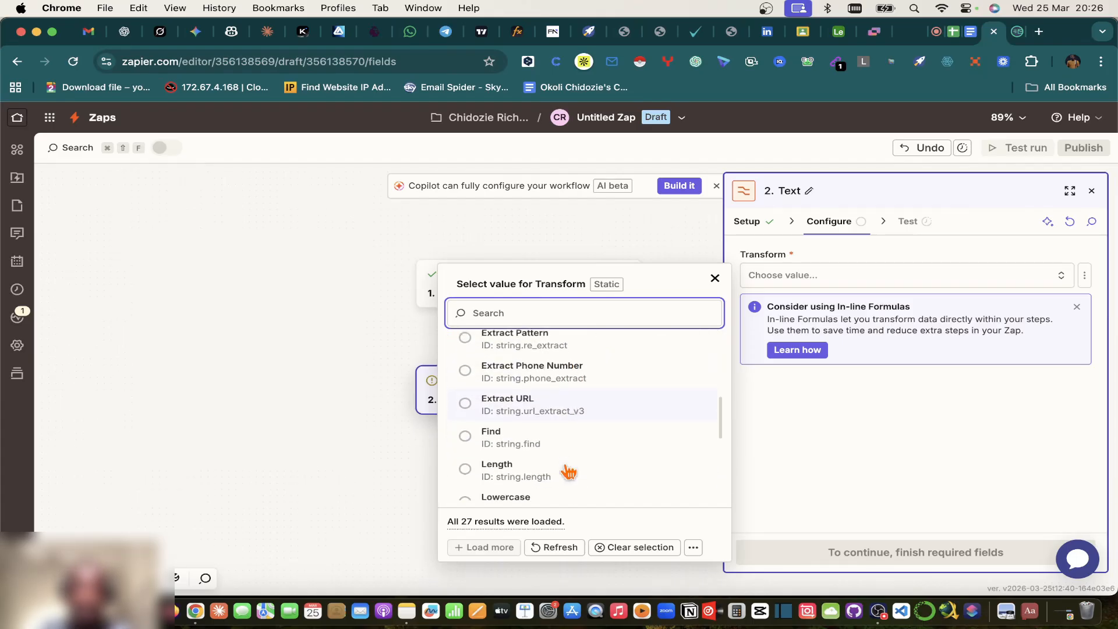
pyautogui.scroll(3, 567, 471)
pyautogui.scroll(-8, 568, 470)
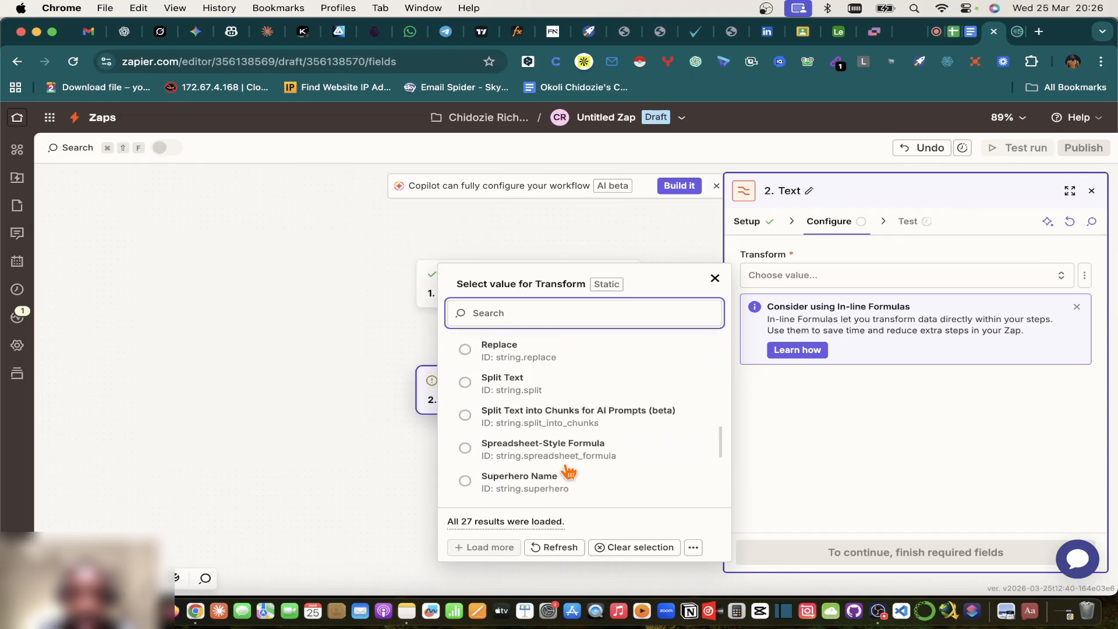
pyautogui.scroll(4, 567, 471)
pyautogui.scroll(-3, 559, 457)
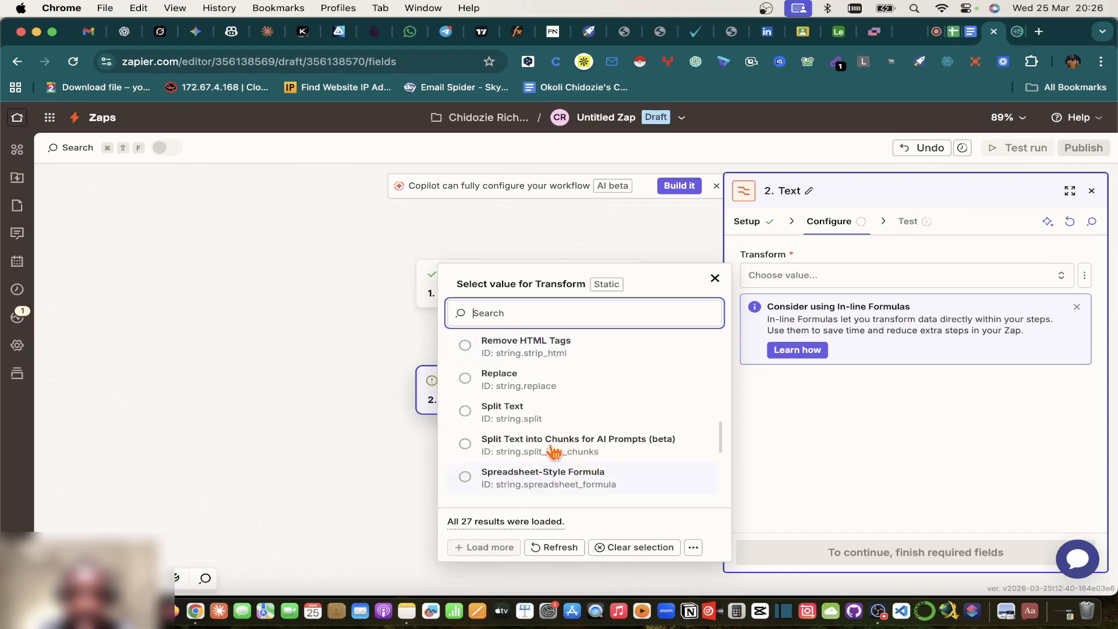
pyautogui.click(504, 414)
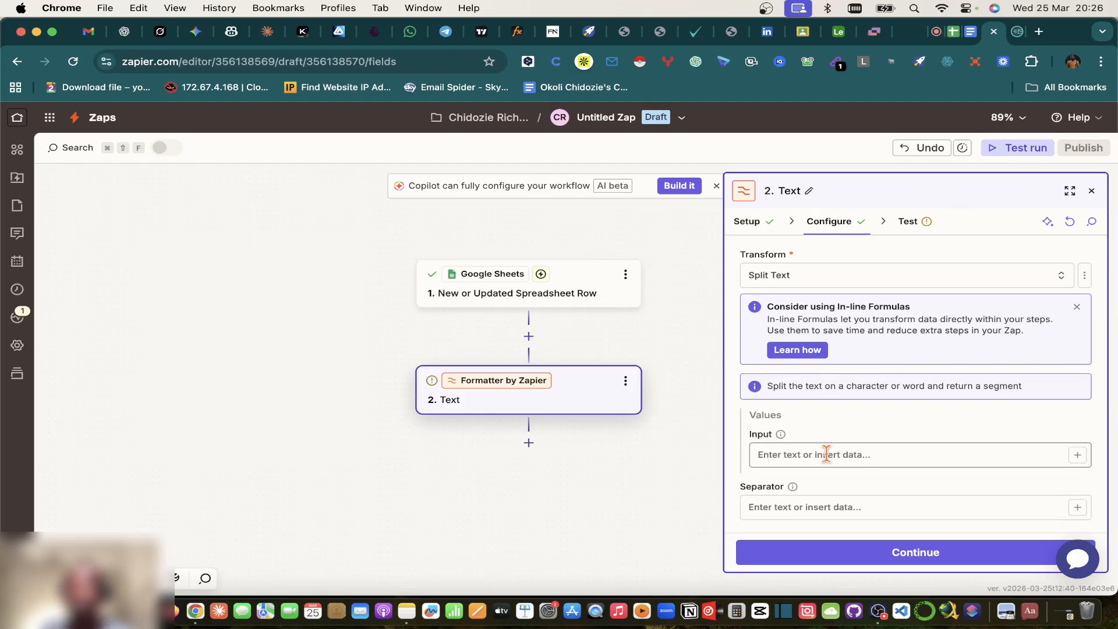
# Step: Map the sheet's Lead Name into the Split Text Input field
pyautogui.scroll(-2, 823, 449)
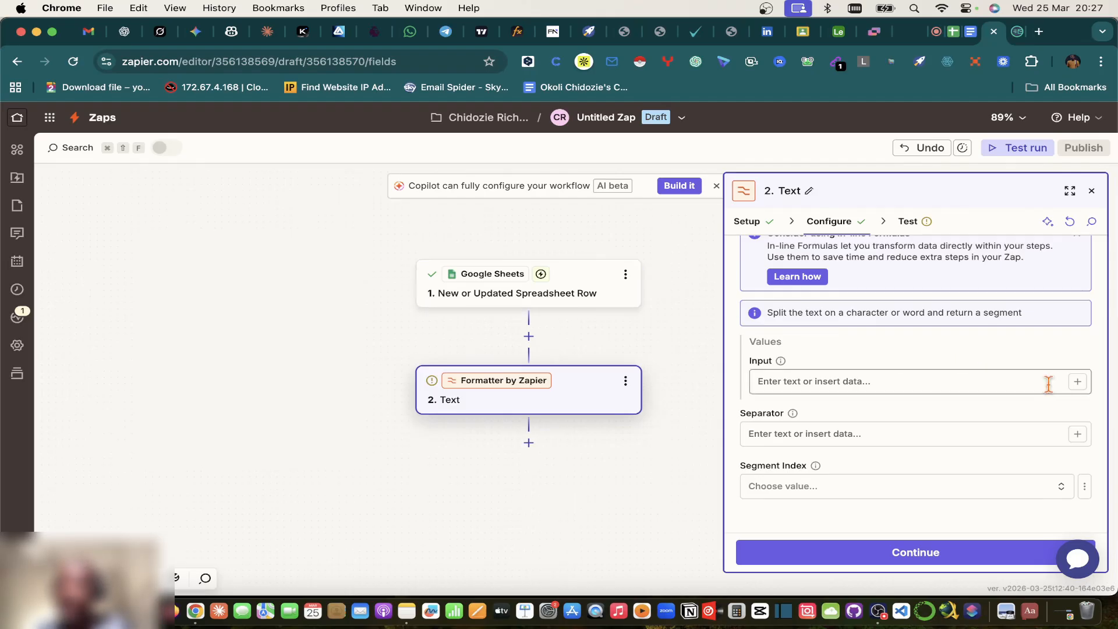
pyautogui.click(1077, 382)
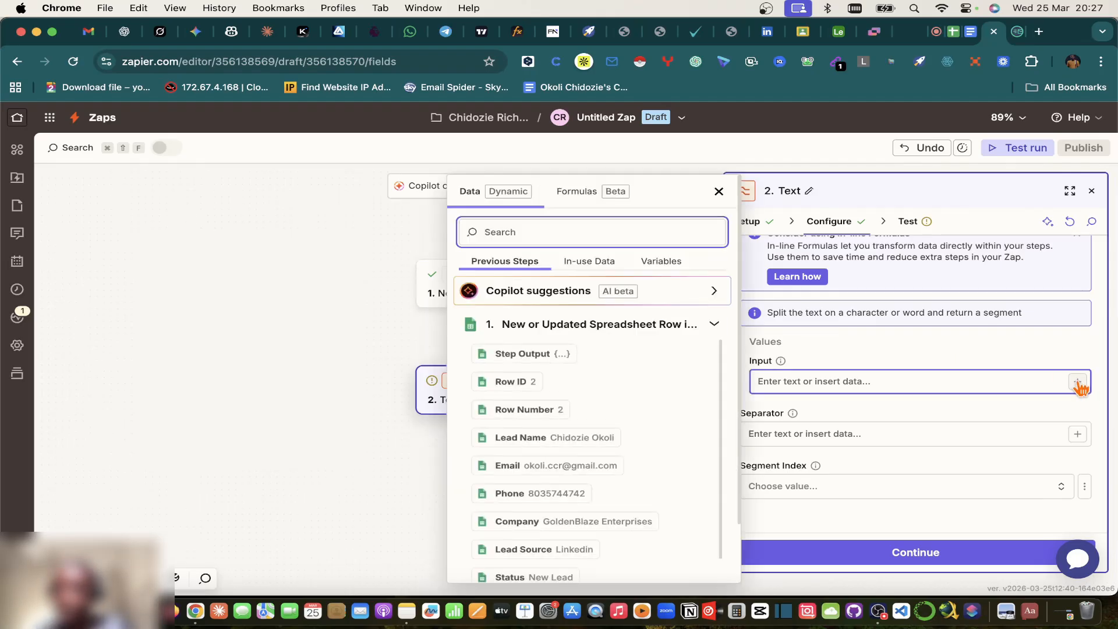
pyautogui.scroll(-1, 548, 396)
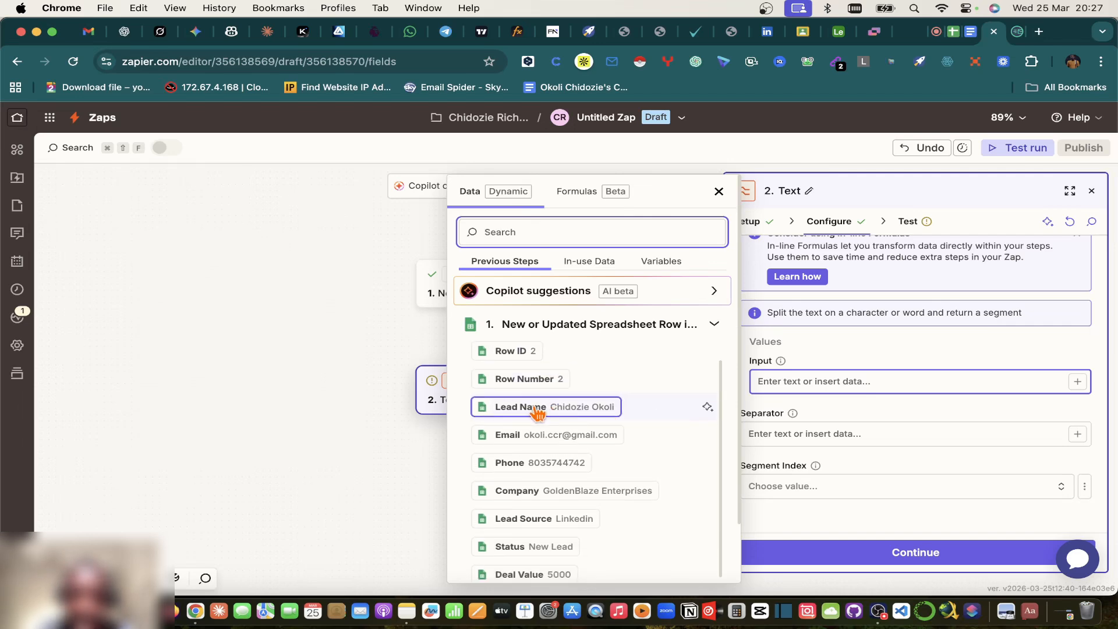
pyautogui.click(536, 409)
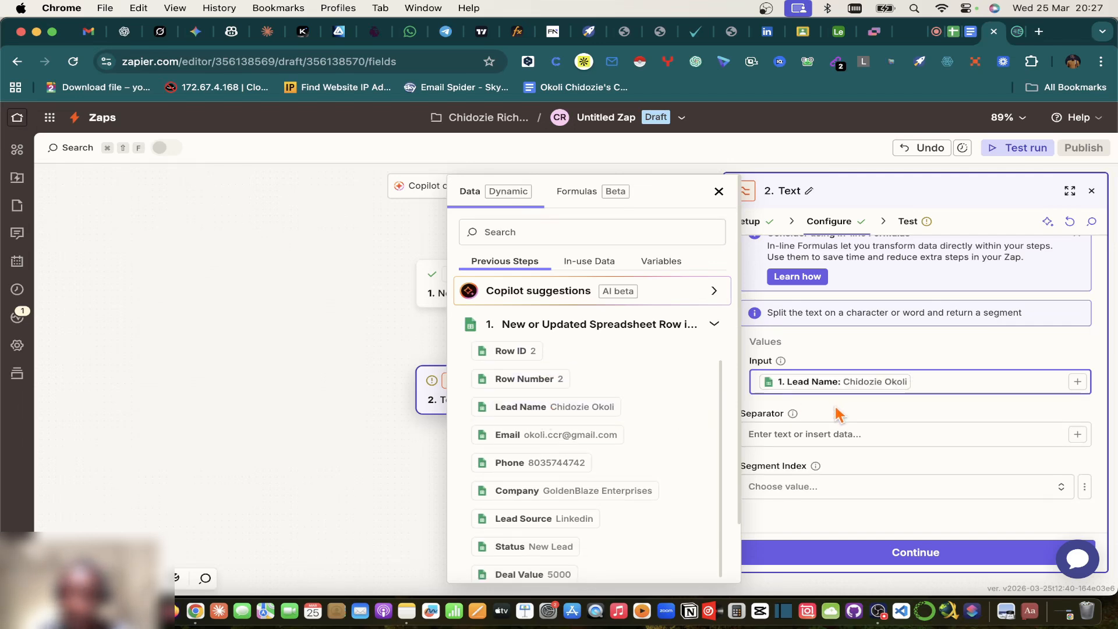
# Step: Leave the Separator empty, set Segment Index to First, and continue to testing
pyautogui.click(830, 434)
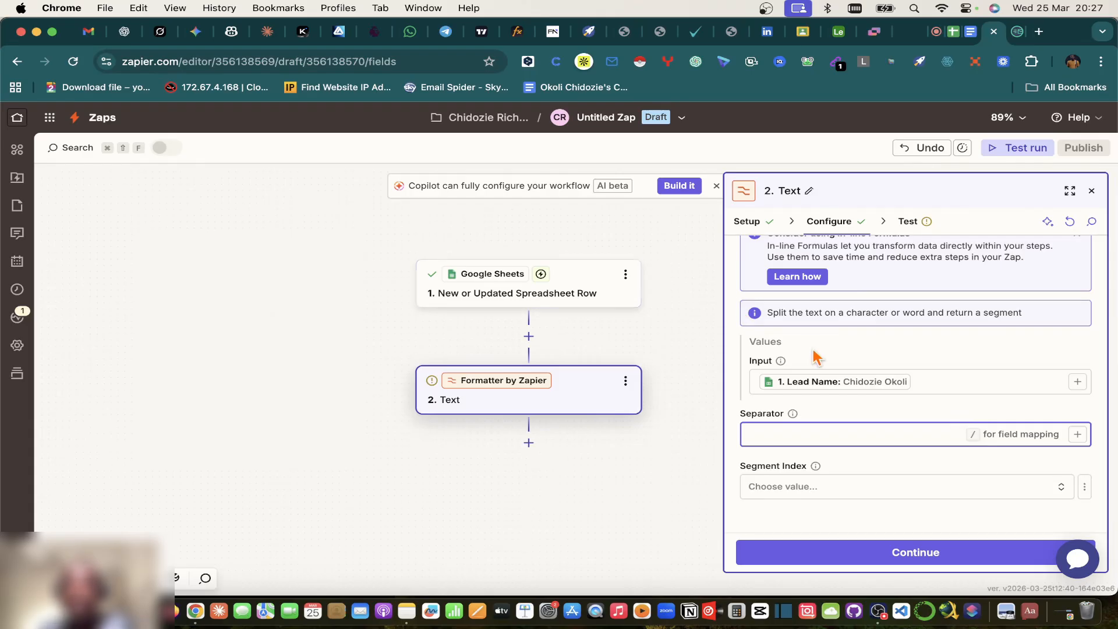
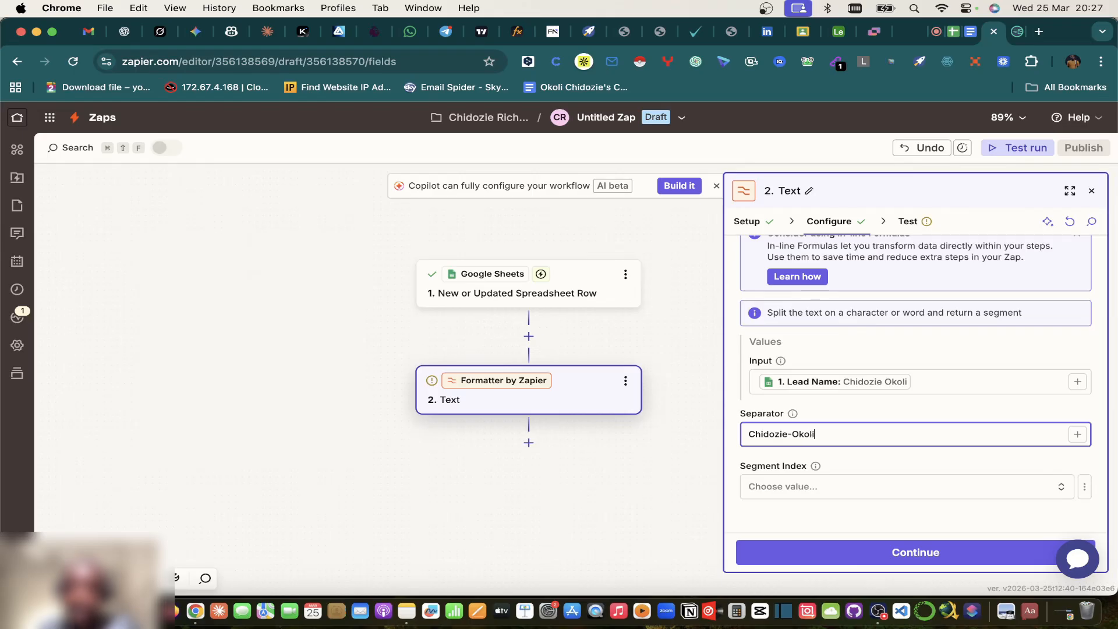
pyautogui.tripleClick(793, 433)
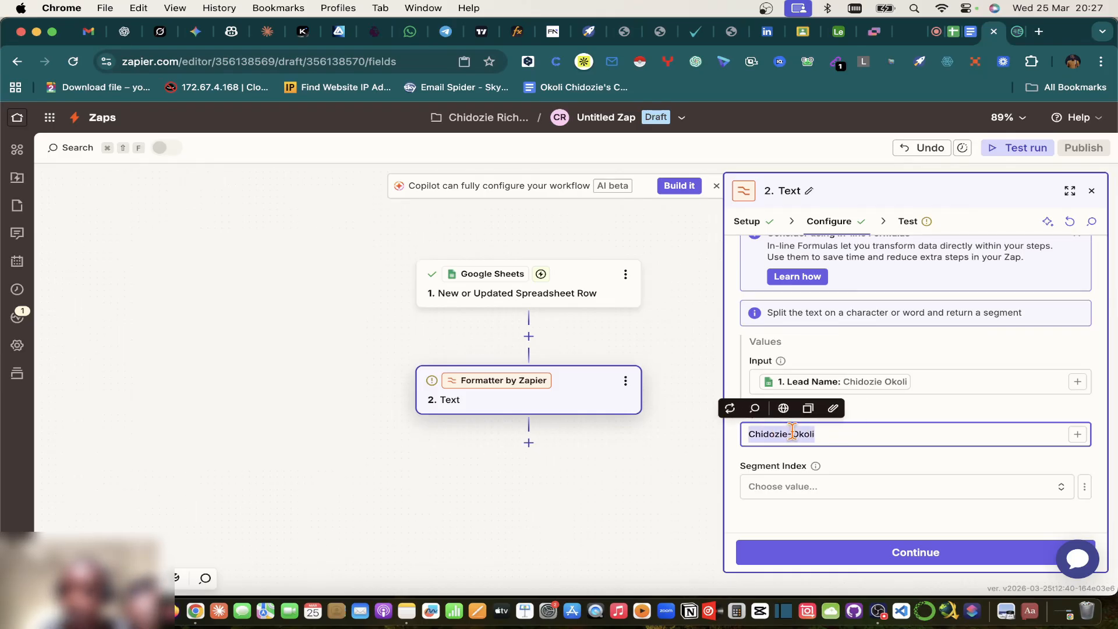
pyautogui.press('BackSpace')
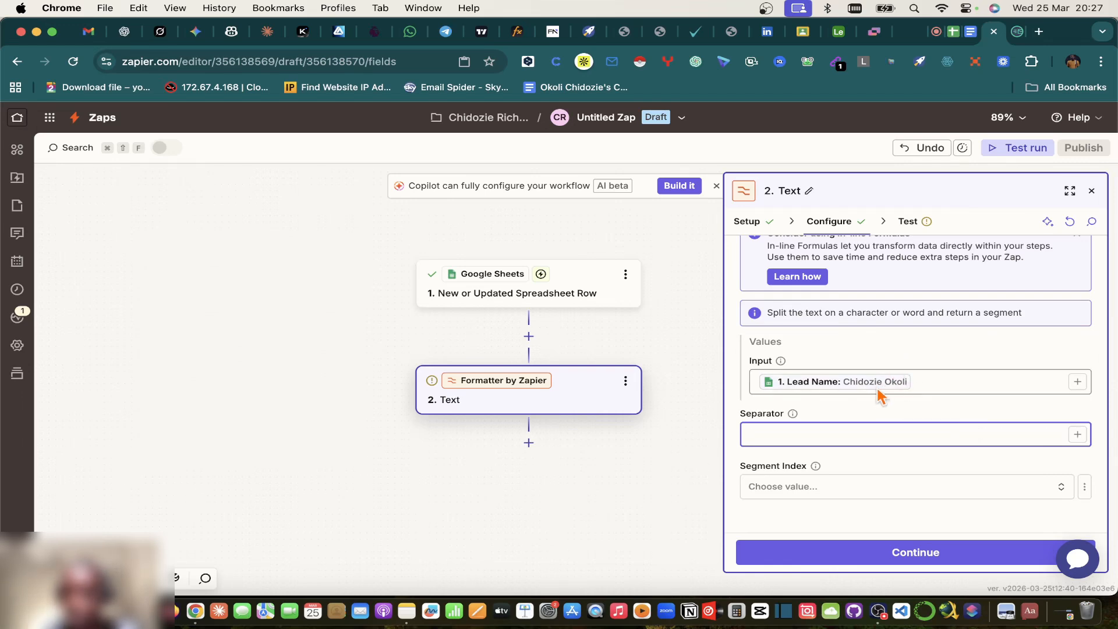
pyautogui.click(799, 492)
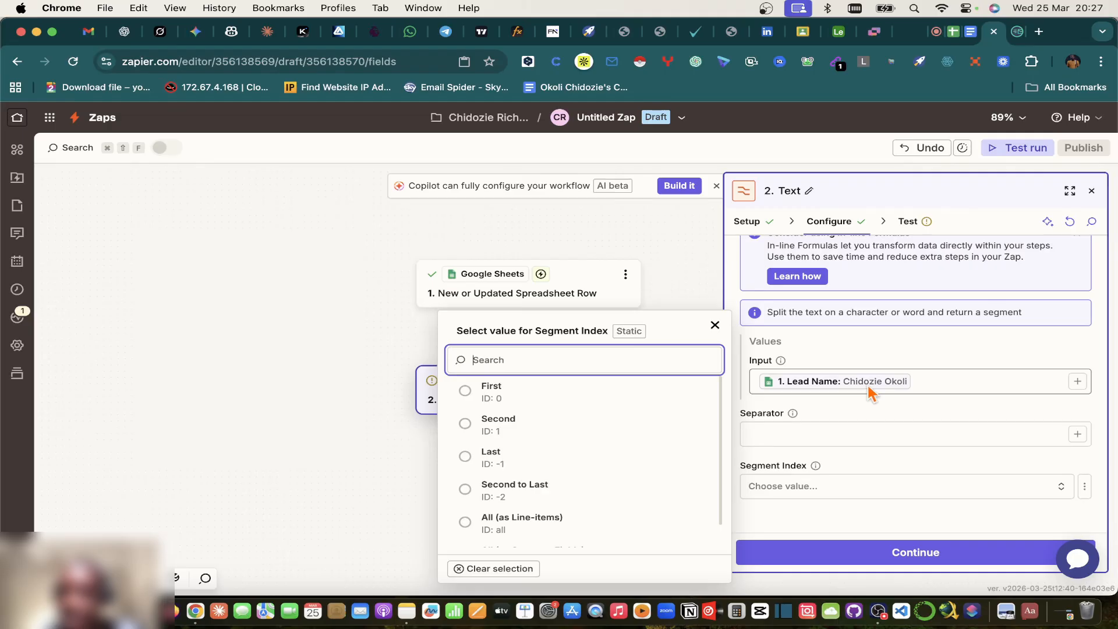
pyautogui.click(464, 390)
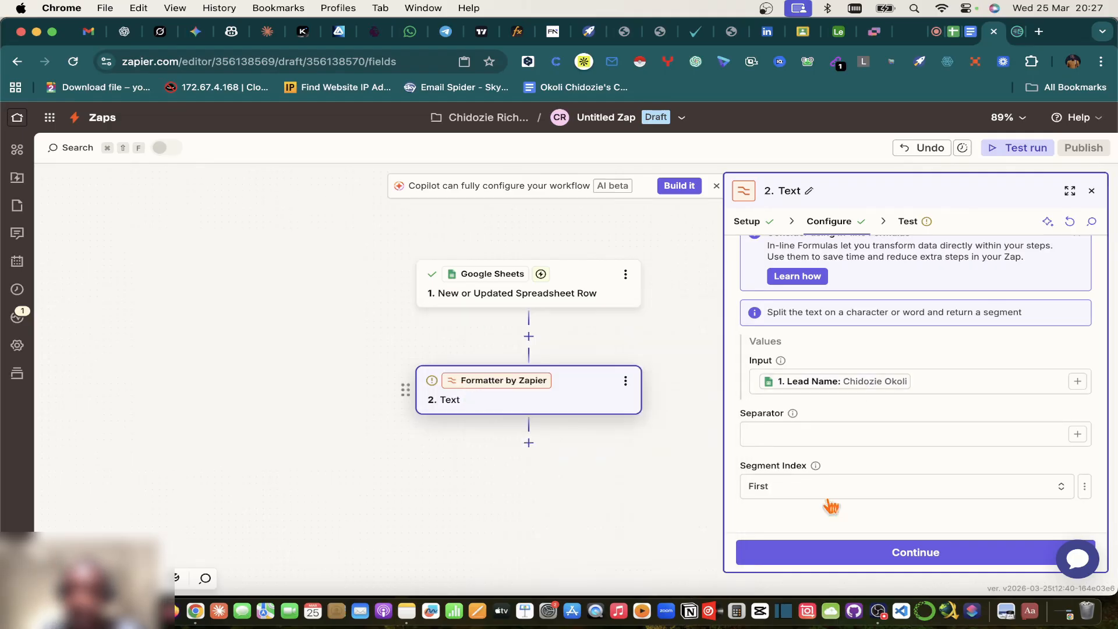
pyautogui.click(871, 558)
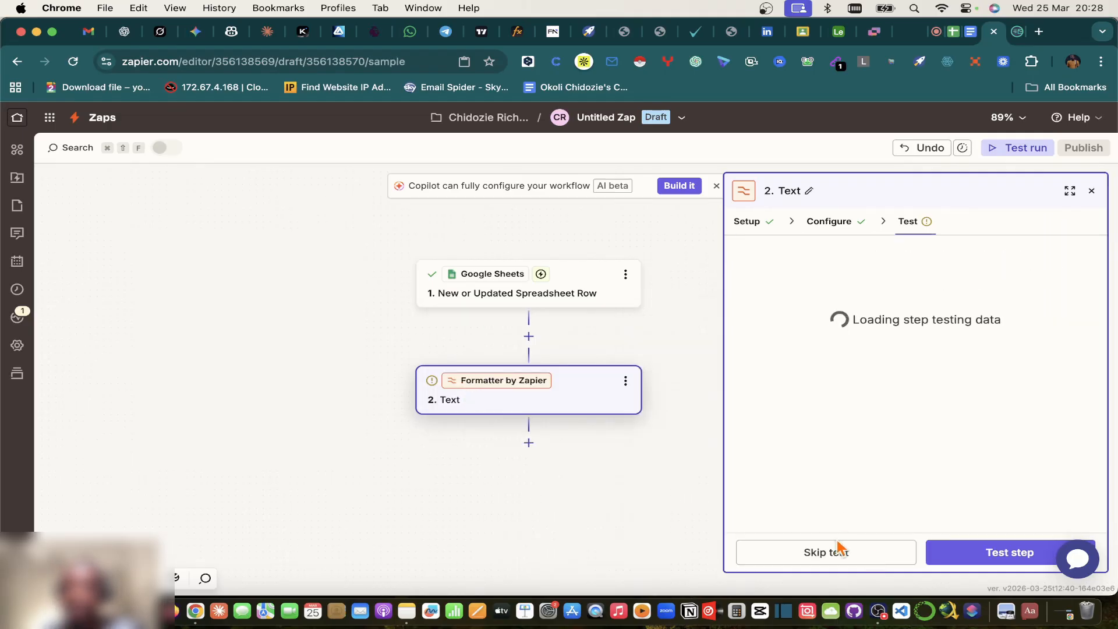
# Step: Test the first-name split step, then duplicate that Formatter step
pyautogui.click(984, 552)
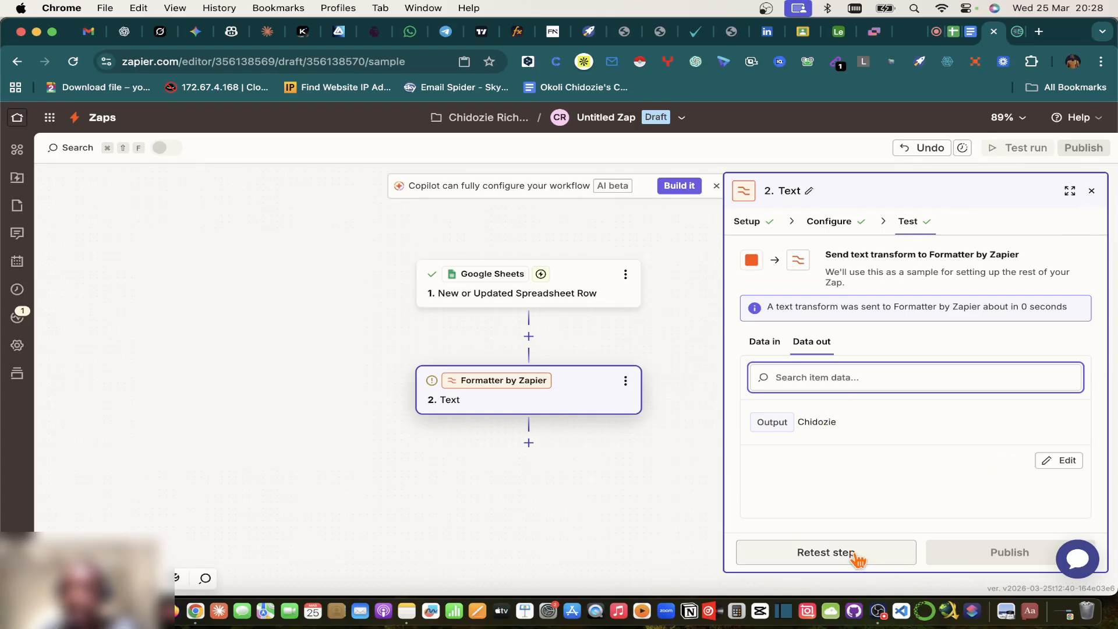
pyautogui.click(1092, 191)
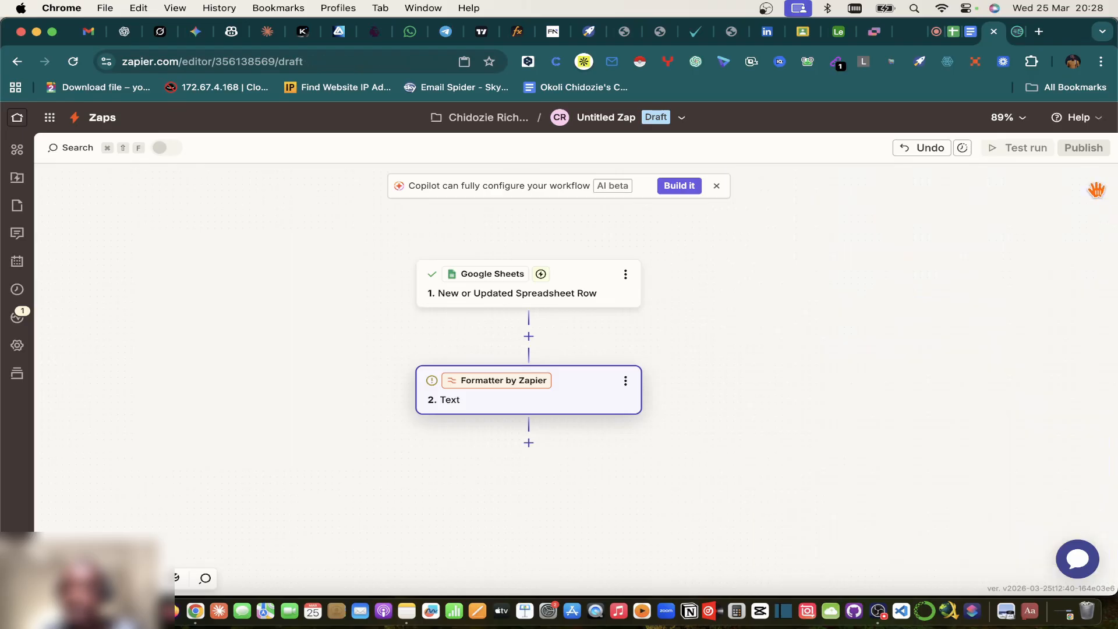
pyautogui.click(626, 384)
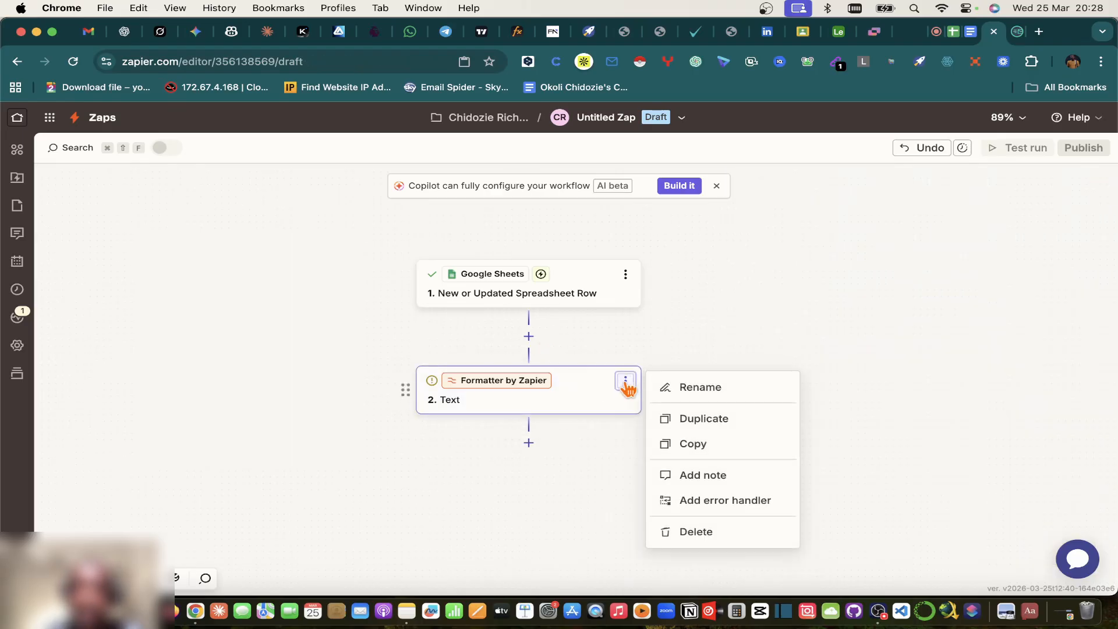
pyautogui.click(687, 419)
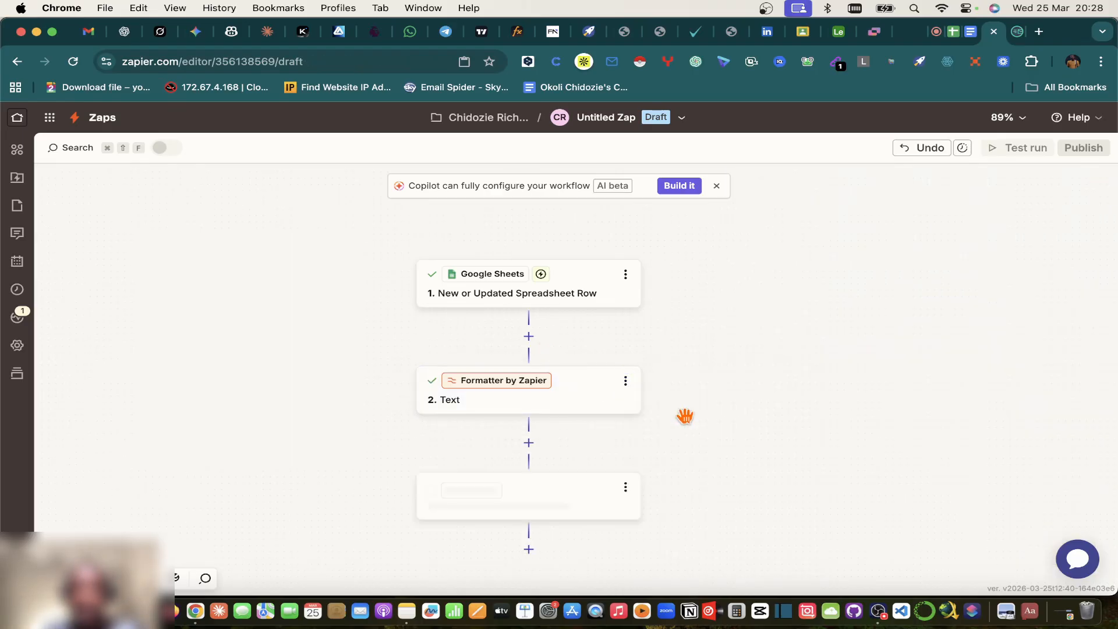
# Step: Set the copy's Segment Index to Last and retest it to output the surname
pyautogui.click(606, 411)
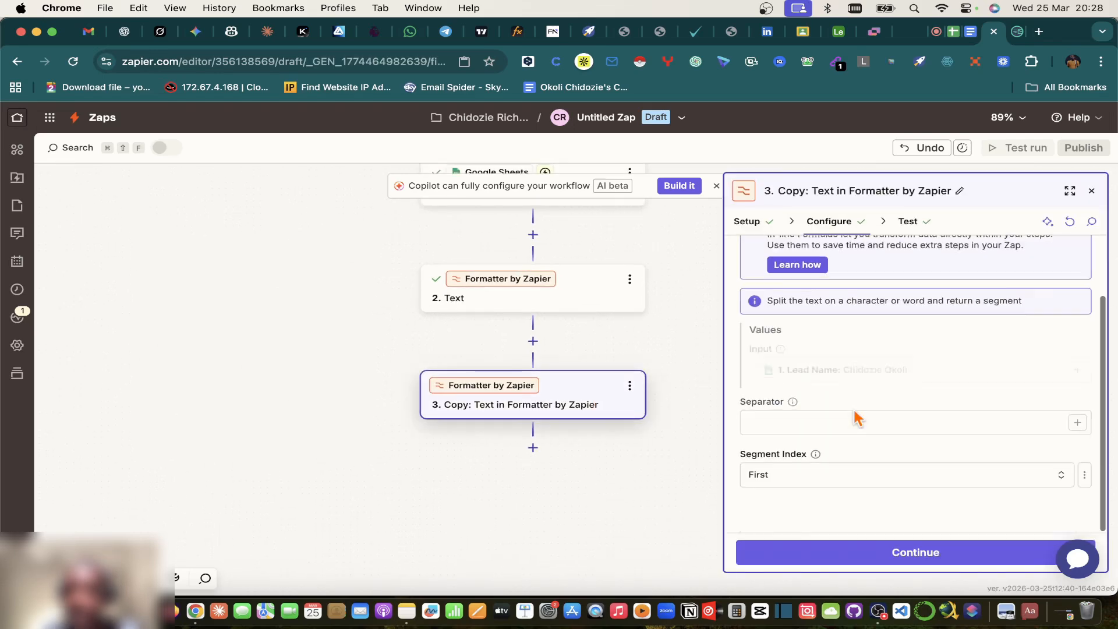
pyautogui.click(787, 496)
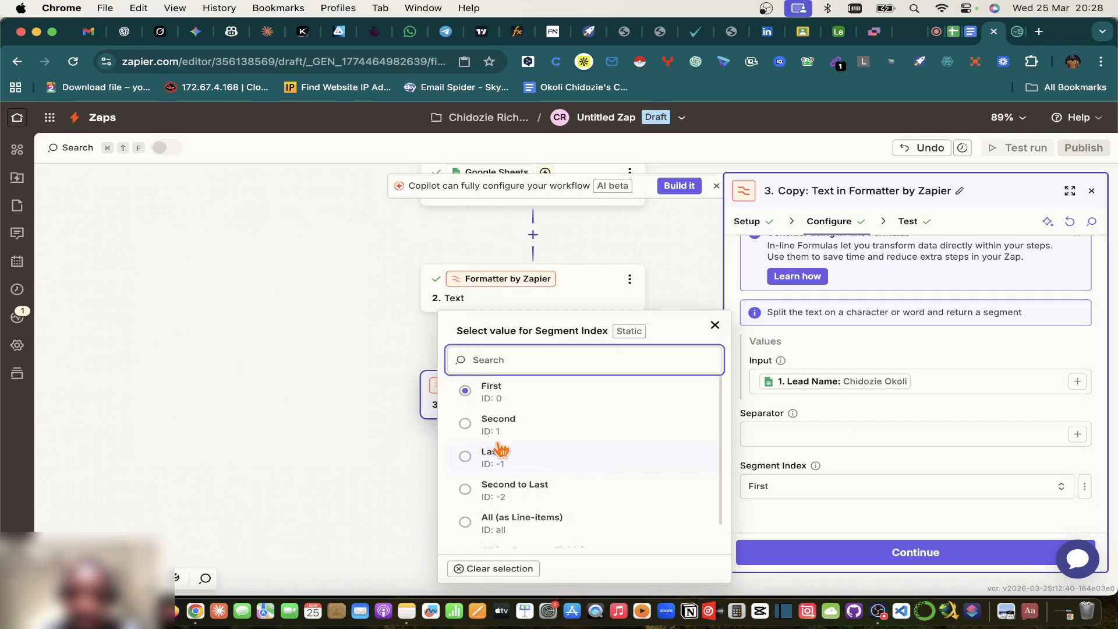
pyautogui.click(481, 457)
pyautogui.click(861, 559)
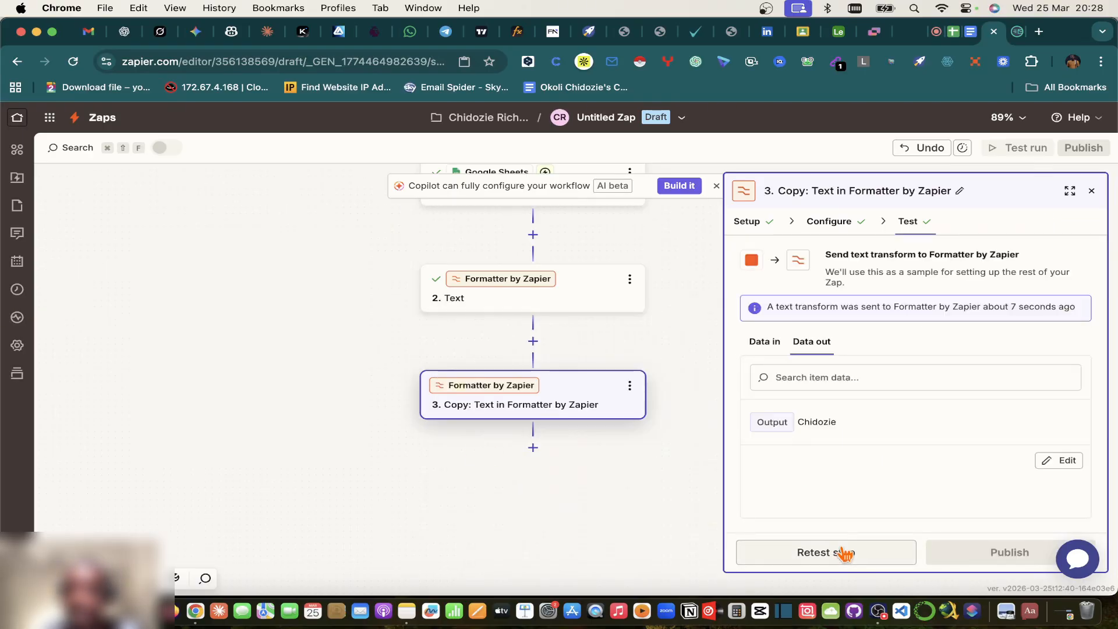
pyautogui.click(843, 552)
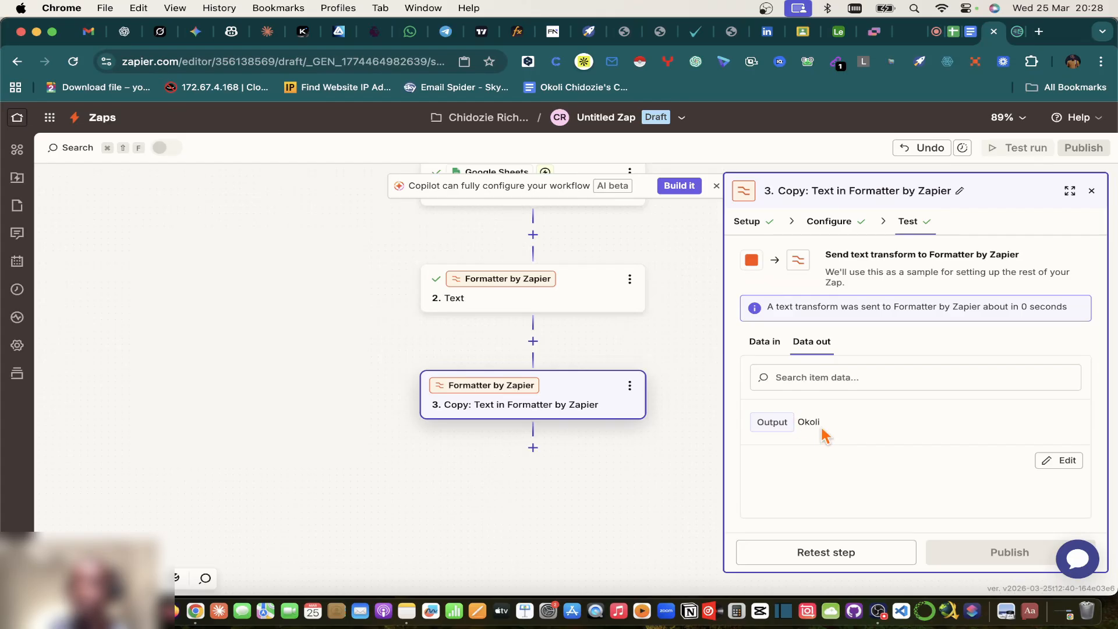
pyautogui.click(1092, 192)
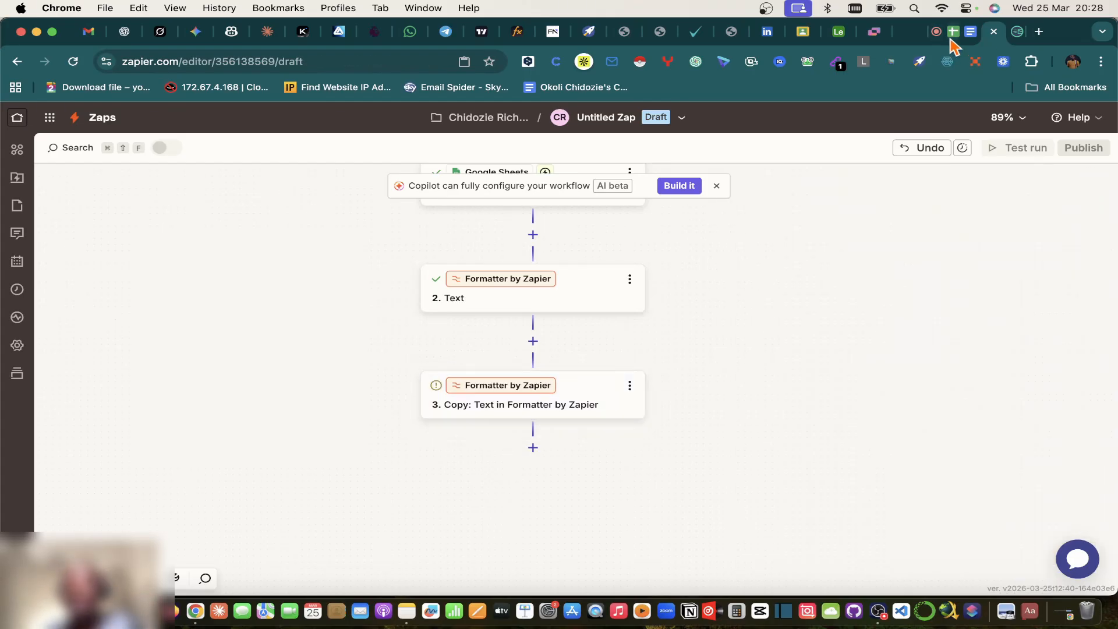
# Step: Glance at the CRM Sales Pipeline sheet, then dismiss the Copilot banner in the Zap editor
pyautogui.click(952, 35)
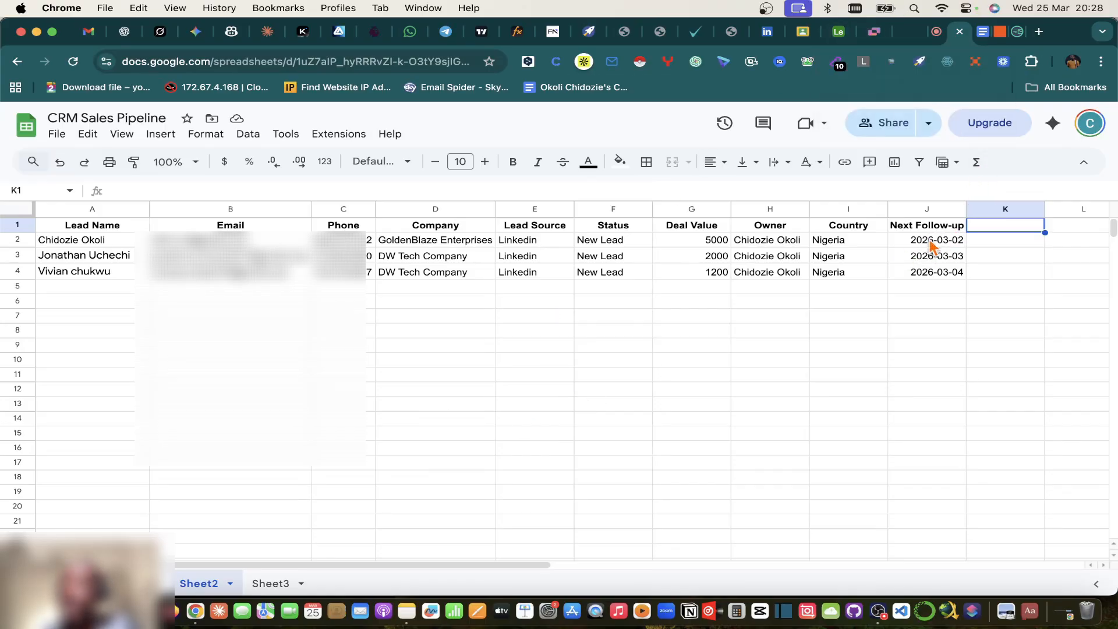
pyautogui.click(999, 31)
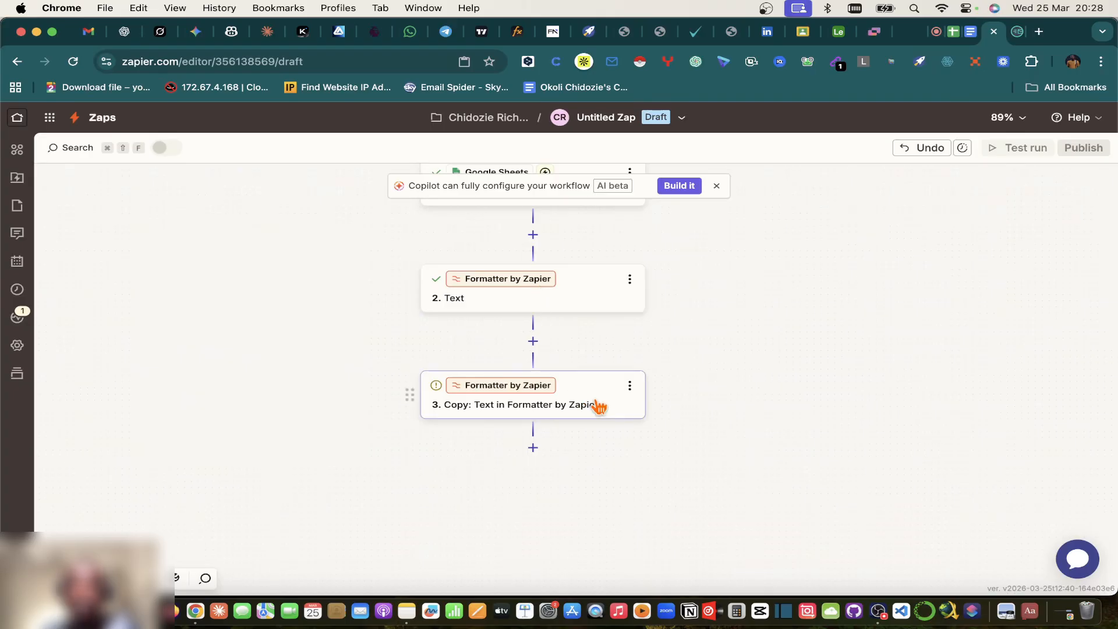
pyautogui.click(717, 186)
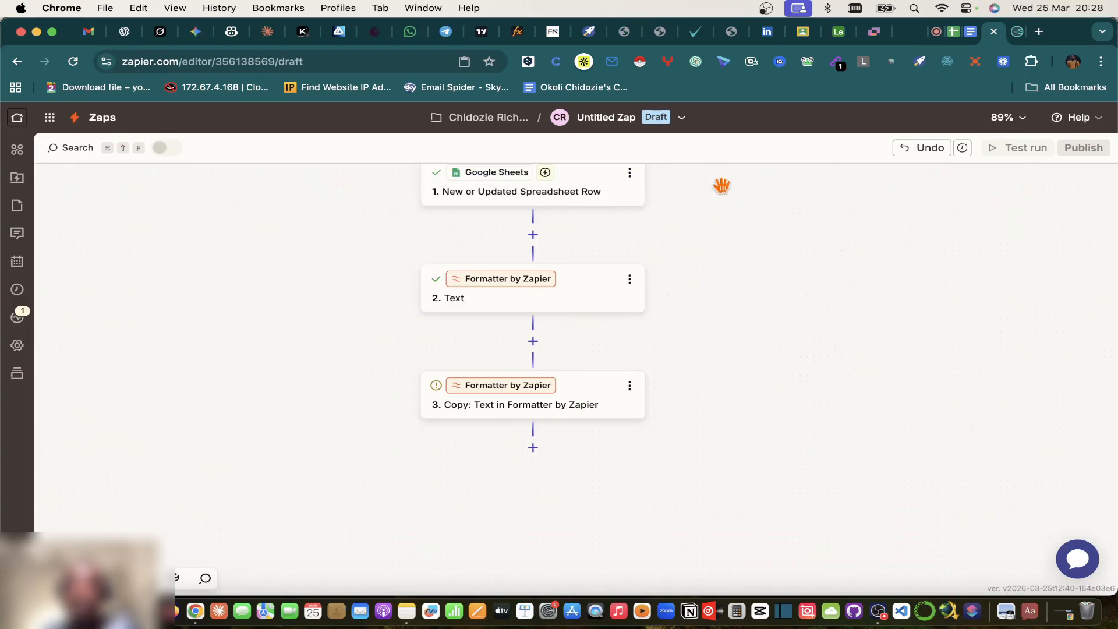
# Step: Add a Formatter step after step 3 using the Date / Time event
pyautogui.click(533, 447)
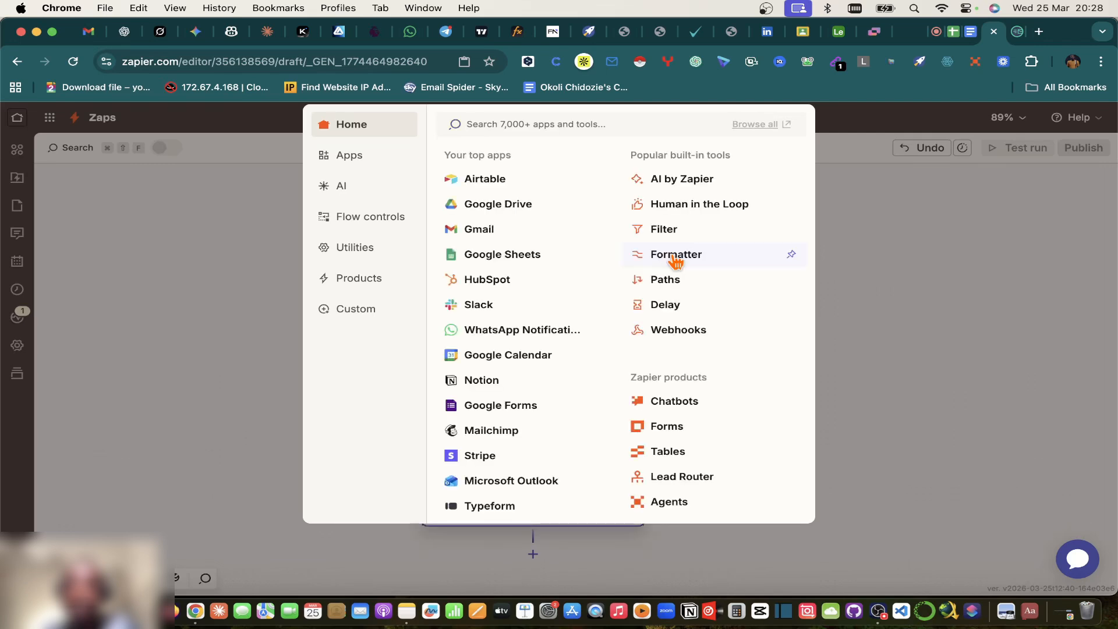
pyautogui.click(673, 254)
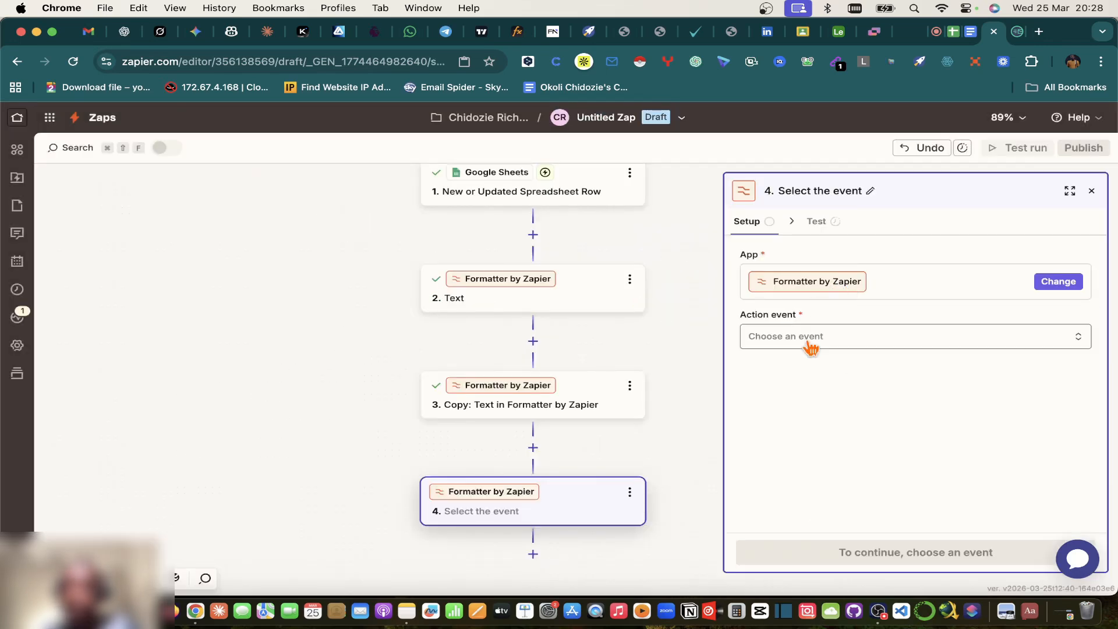
pyautogui.click(808, 343)
pyautogui.click(489, 423)
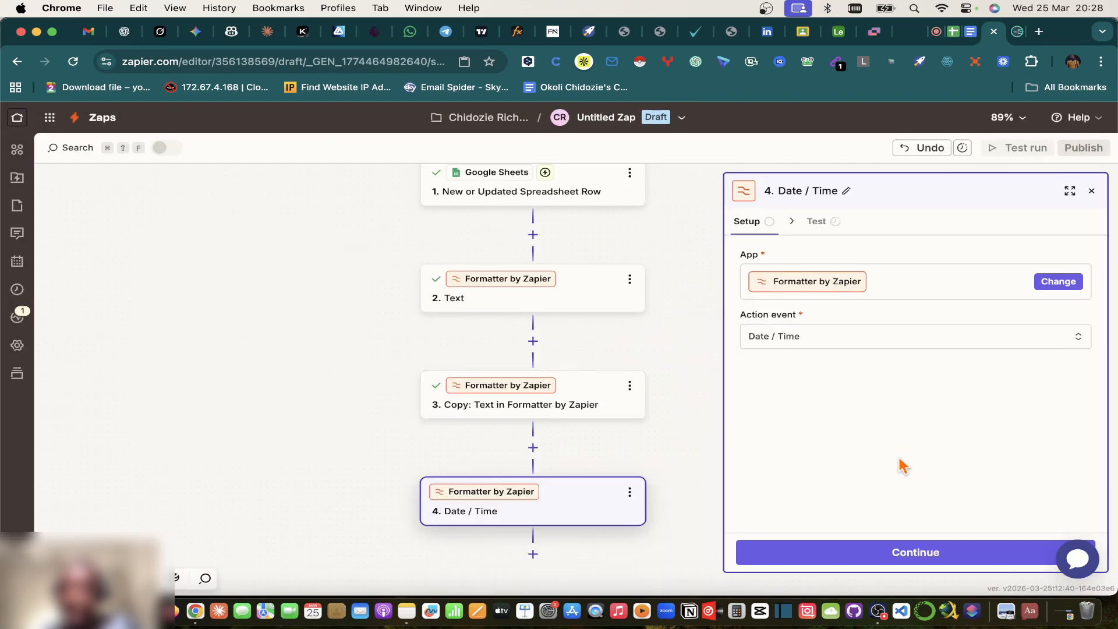
pyautogui.click(867, 555)
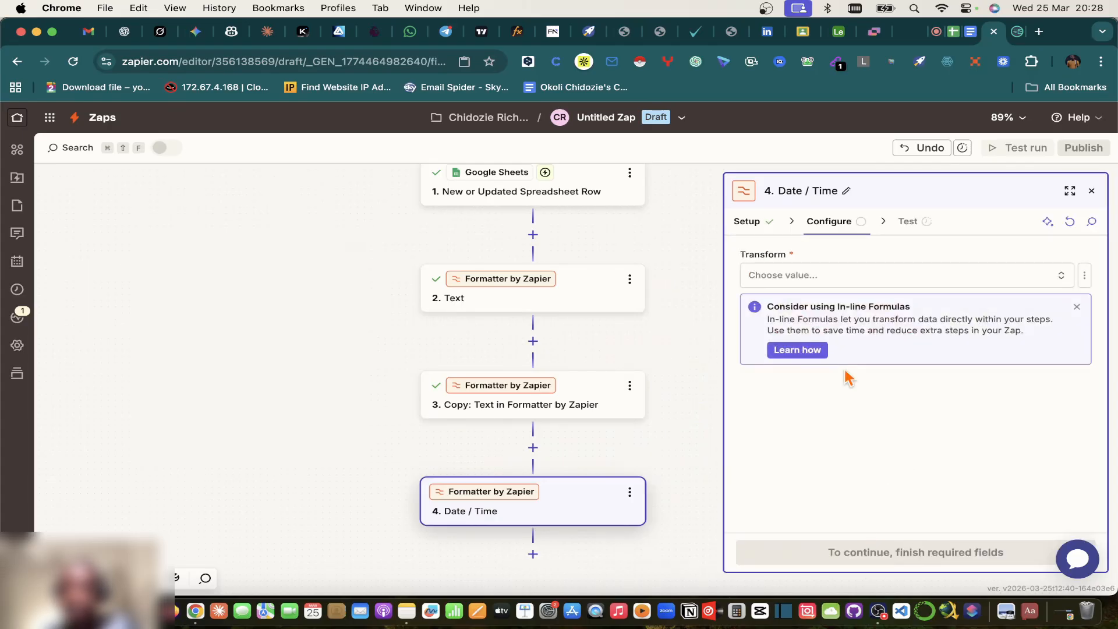
# Step: Set the Date / Time transform to Format with step 1's Next Follow-up as Input
pyautogui.click(785, 280)
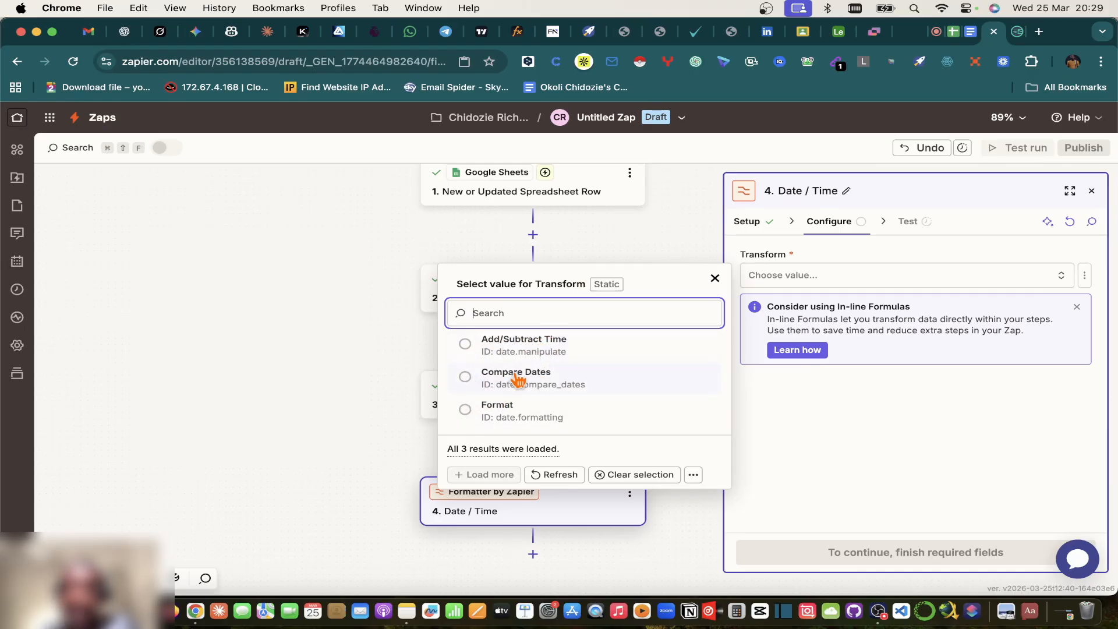
pyautogui.click(495, 411)
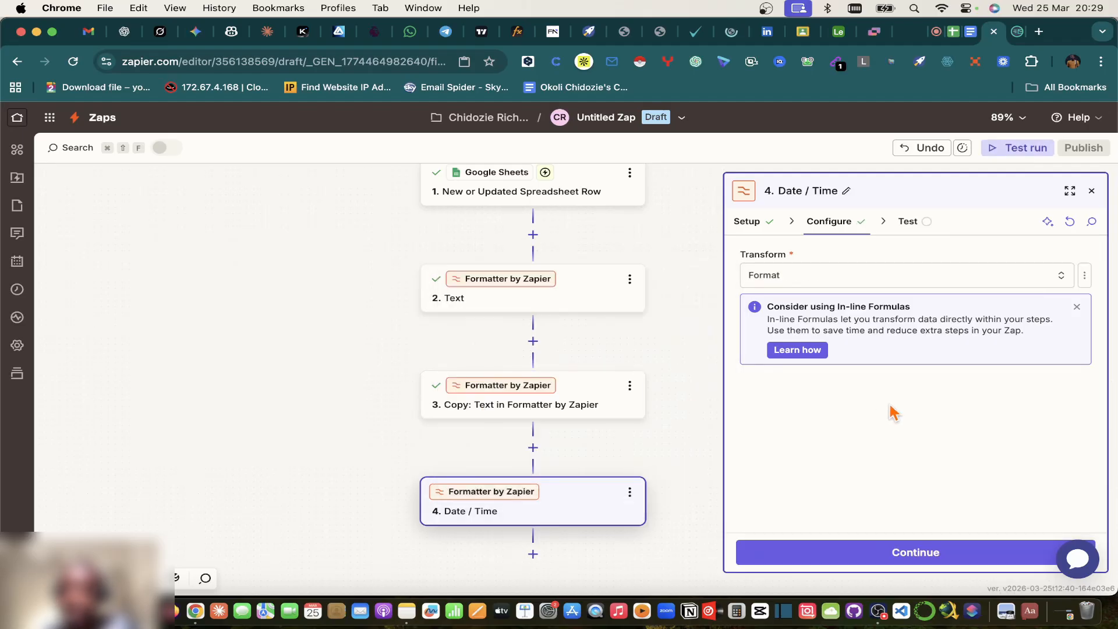
pyautogui.scroll(-3, 892, 411)
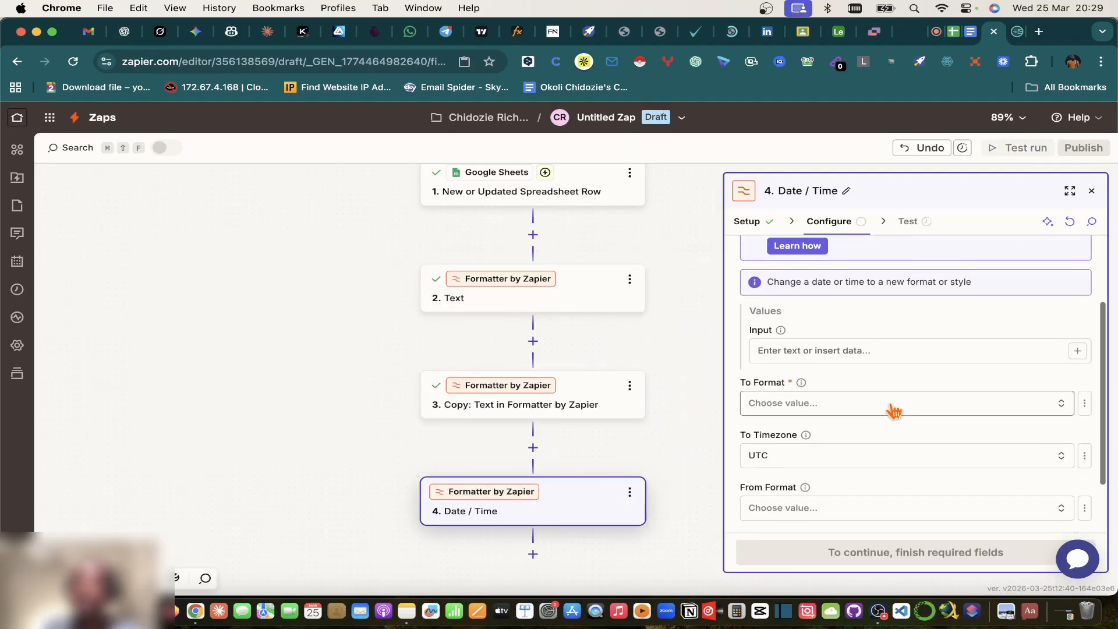
pyautogui.click(1081, 354)
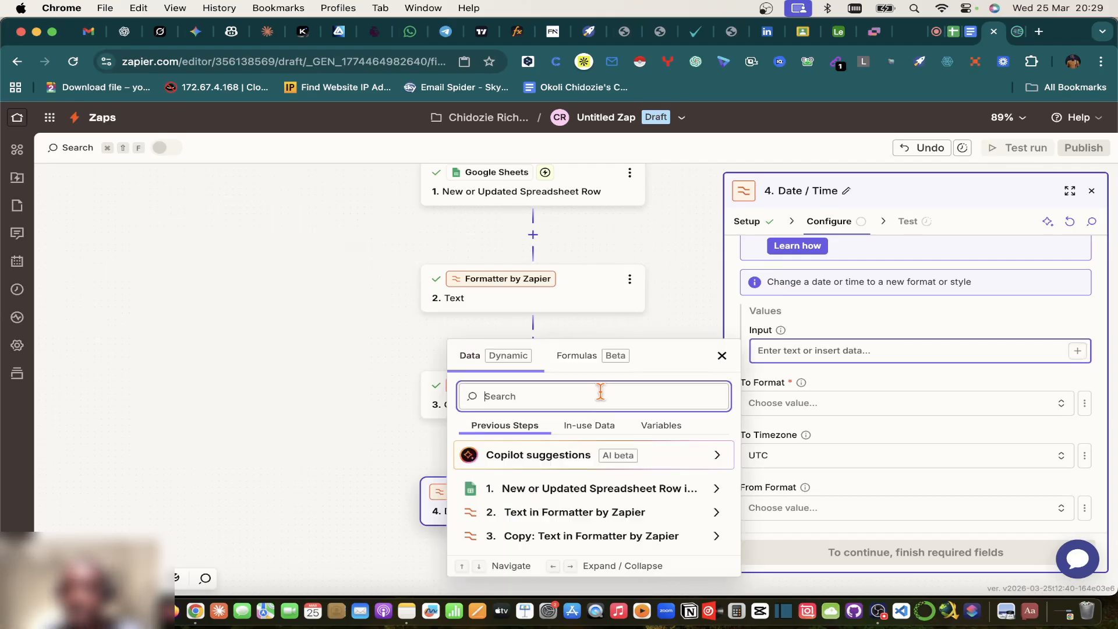
pyautogui.click(564, 489)
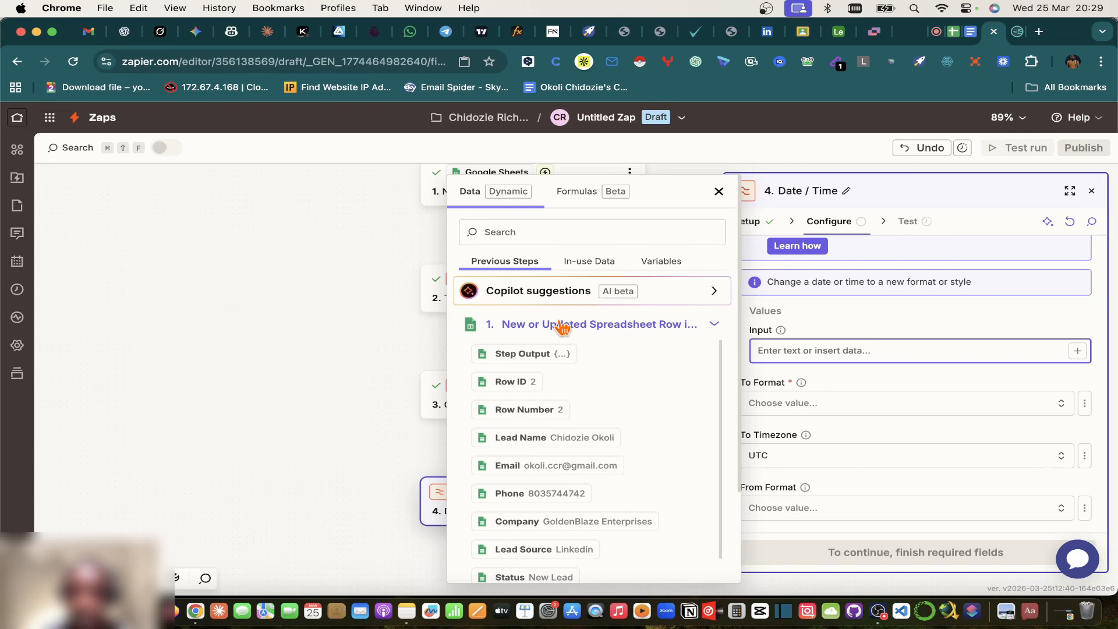
pyautogui.scroll(-5, 547, 440)
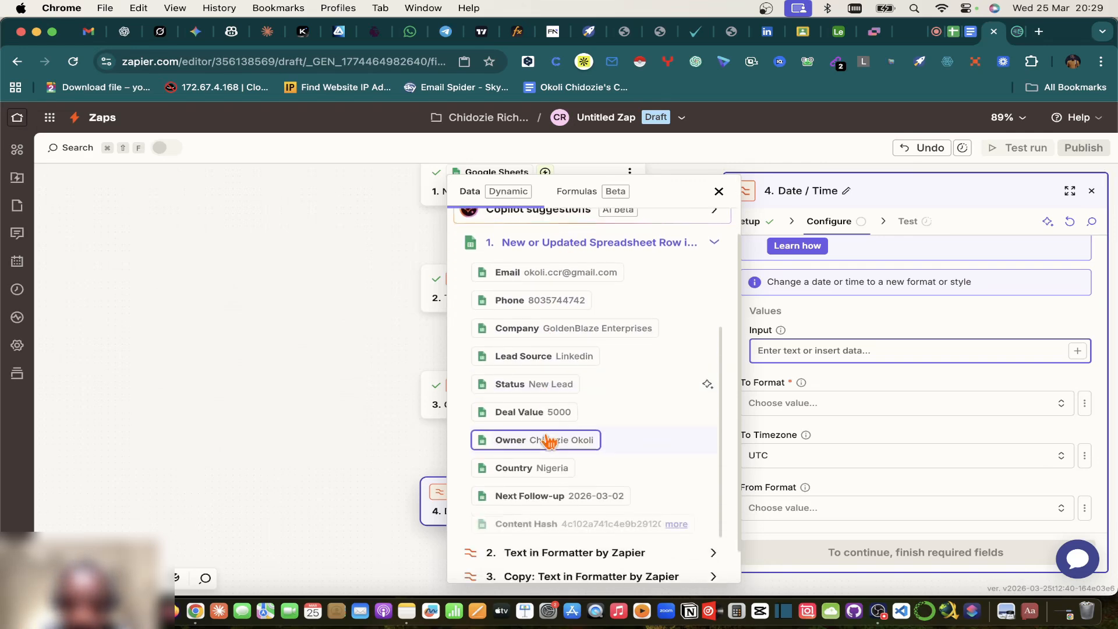
pyautogui.scroll(-1, 547, 441)
pyautogui.click(554, 475)
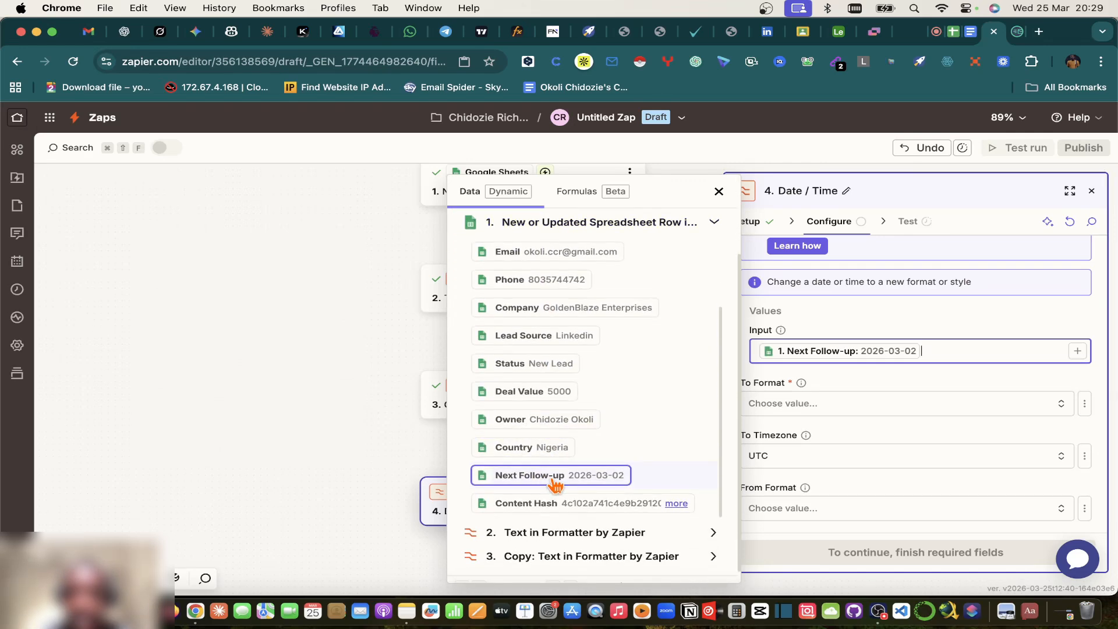
# Step: Browse the To Format options, then bring up the Airtable Leads table to compare
pyautogui.click(806, 408)
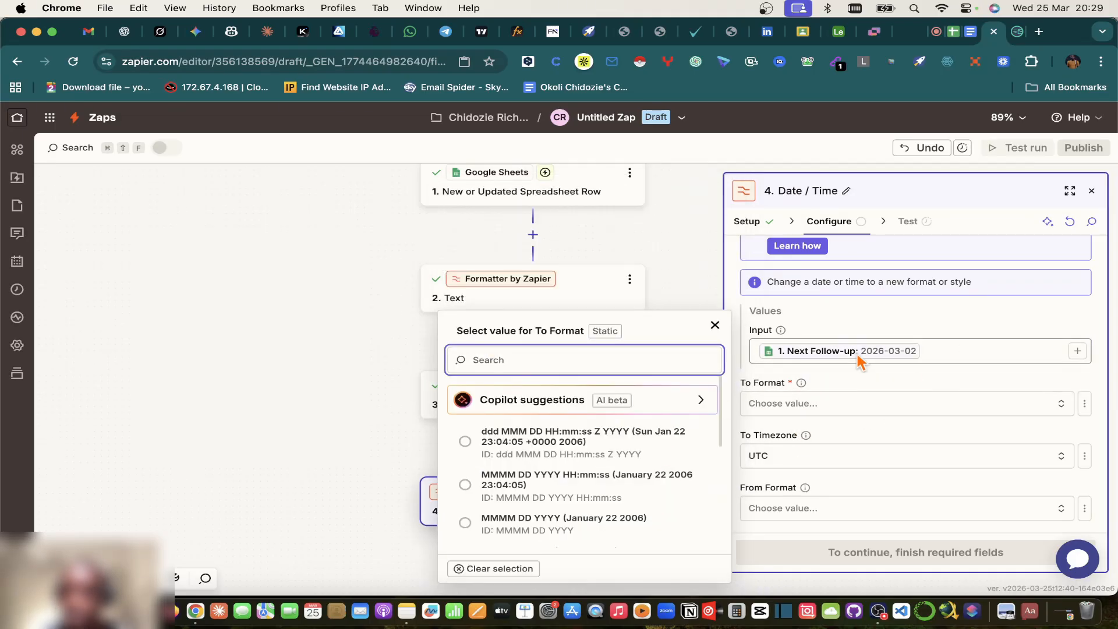
pyautogui.scroll(-5, 519, 518)
pyautogui.scroll(-5, 521, 518)
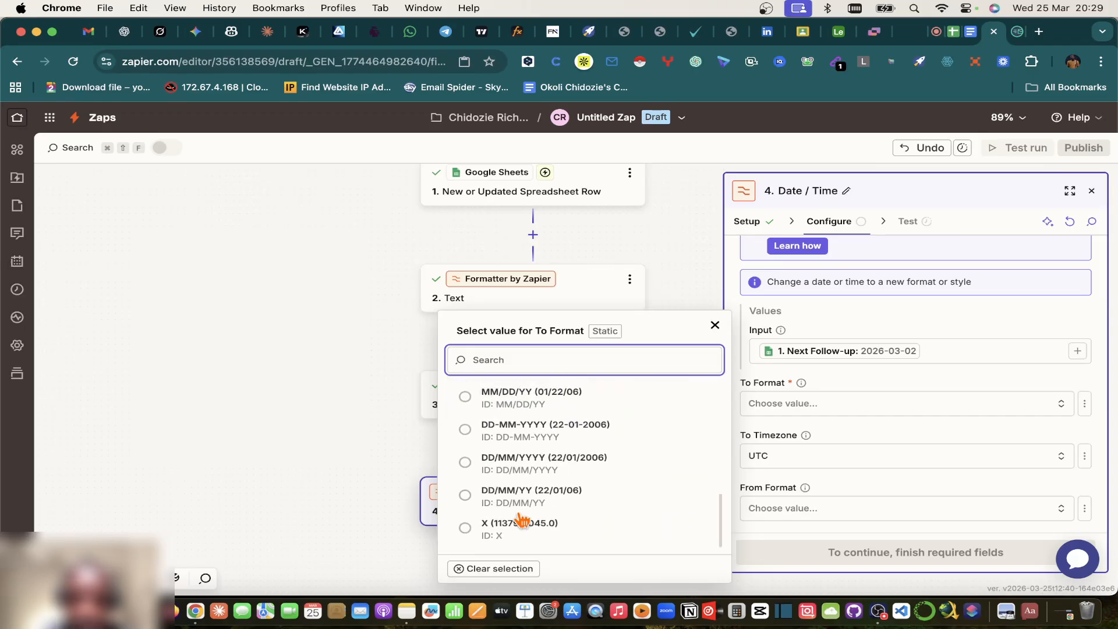
pyautogui.click(839, 36)
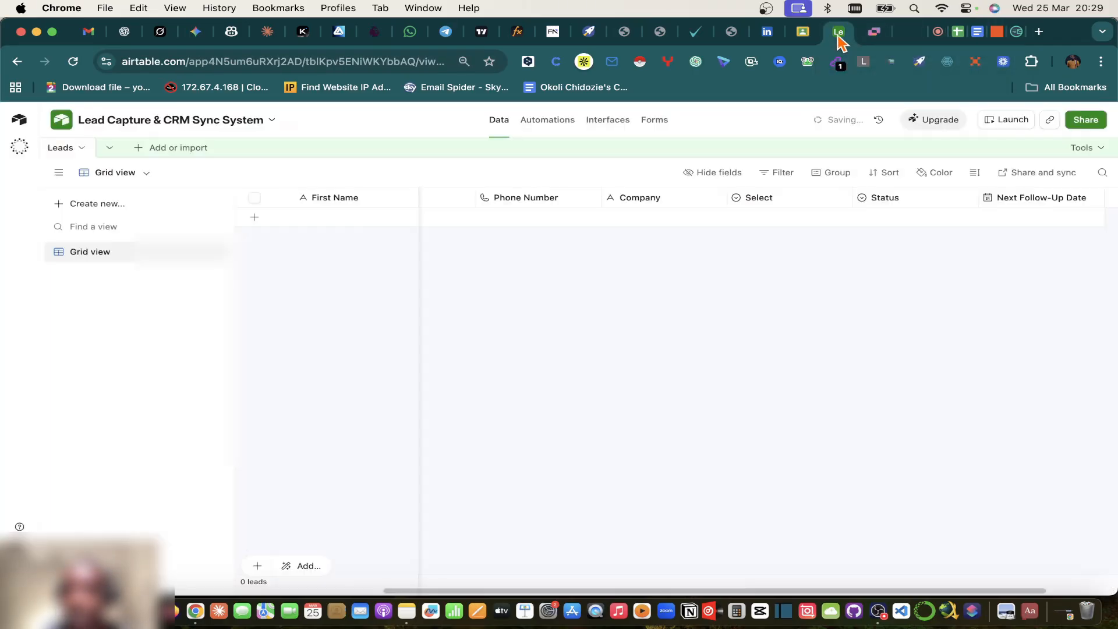
# Step: Open the Next Follow-Up Date field settings to confirm its European date format
pyautogui.click(1092, 198)
pyautogui.click(948, 228)
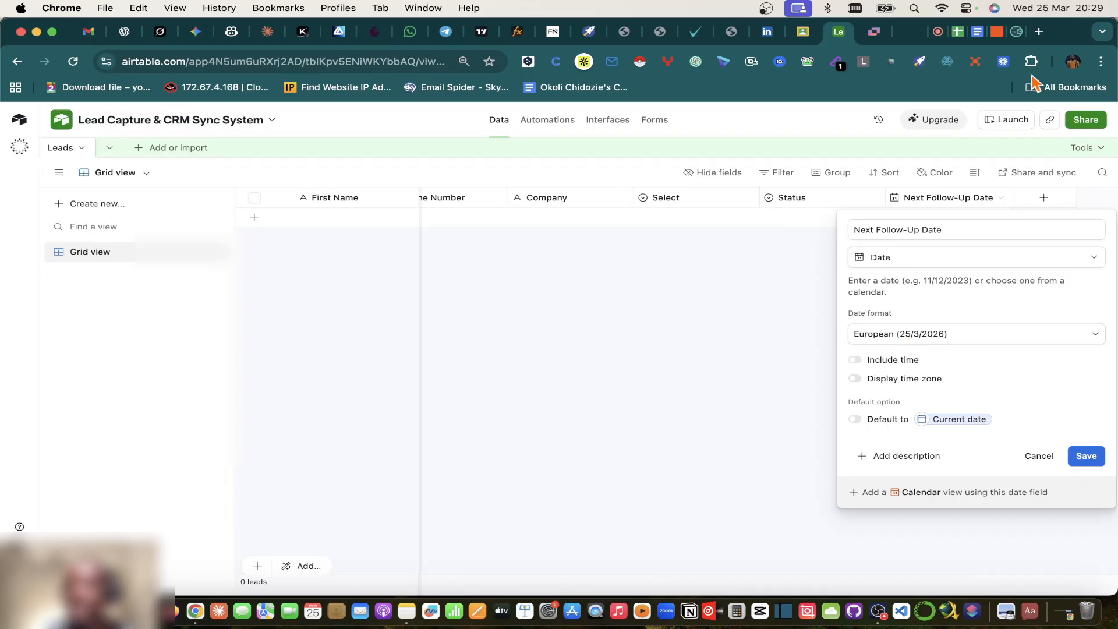
# Step: Set the Date / Time step's output format to DD/MM/YYYY
pyautogui.click(1016, 33)
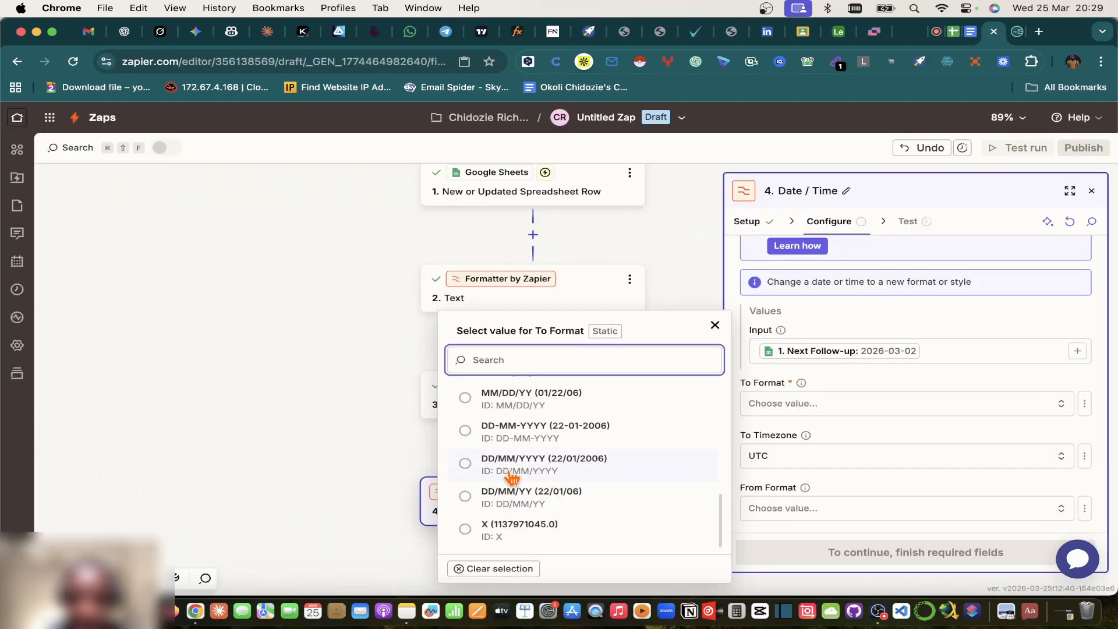
pyautogui.scroll(1, 512, 478)
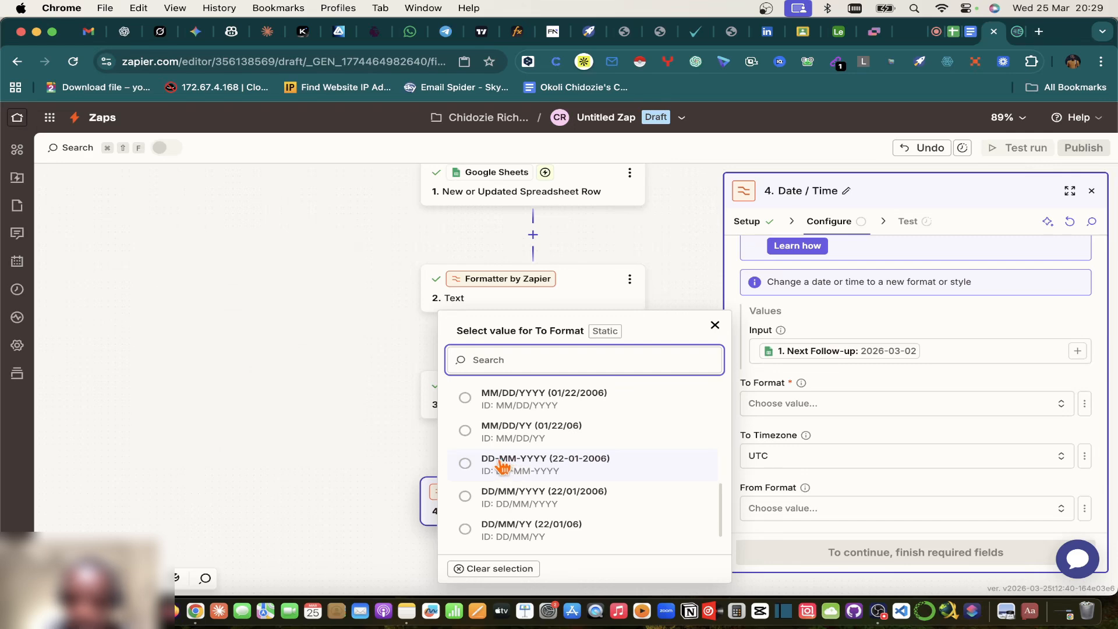
pyautogui.click(487, 500)
pyautogui.scroll(-3, 940, 497)
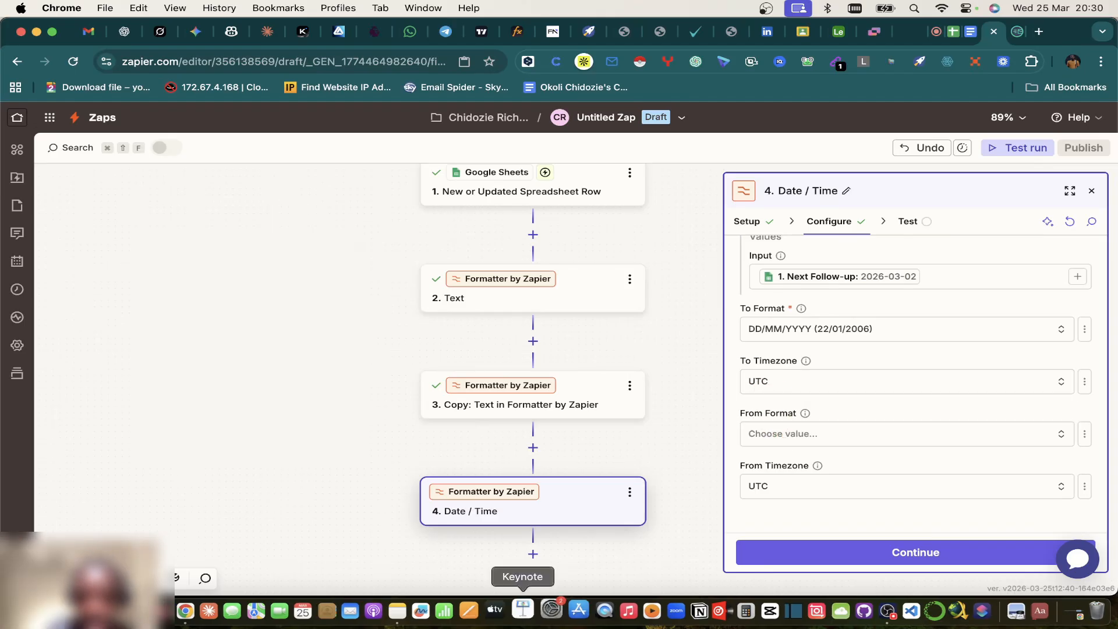
# Step: After checking the sheet's dates, set From Format to YYYY-MM-DD, then return to Google Meet
pyautogui.click(783, 436)
pyautogui.scroll(-5, 544, 449)
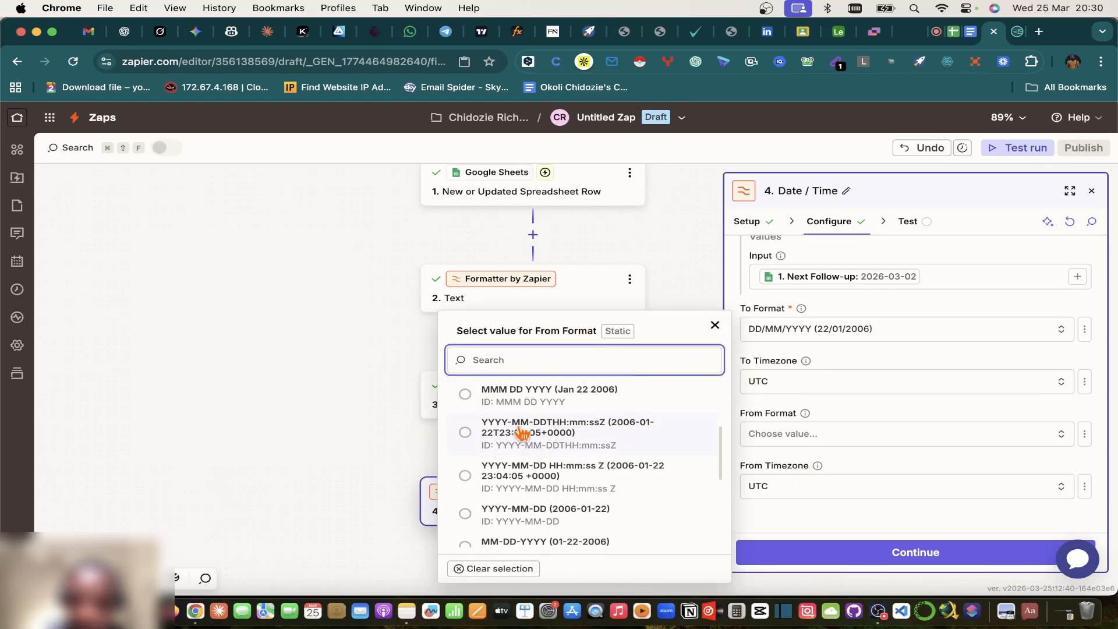
pyautogui.scroll(-1, 520, 440)
pyautogui.scroll(-1, 533, 442)
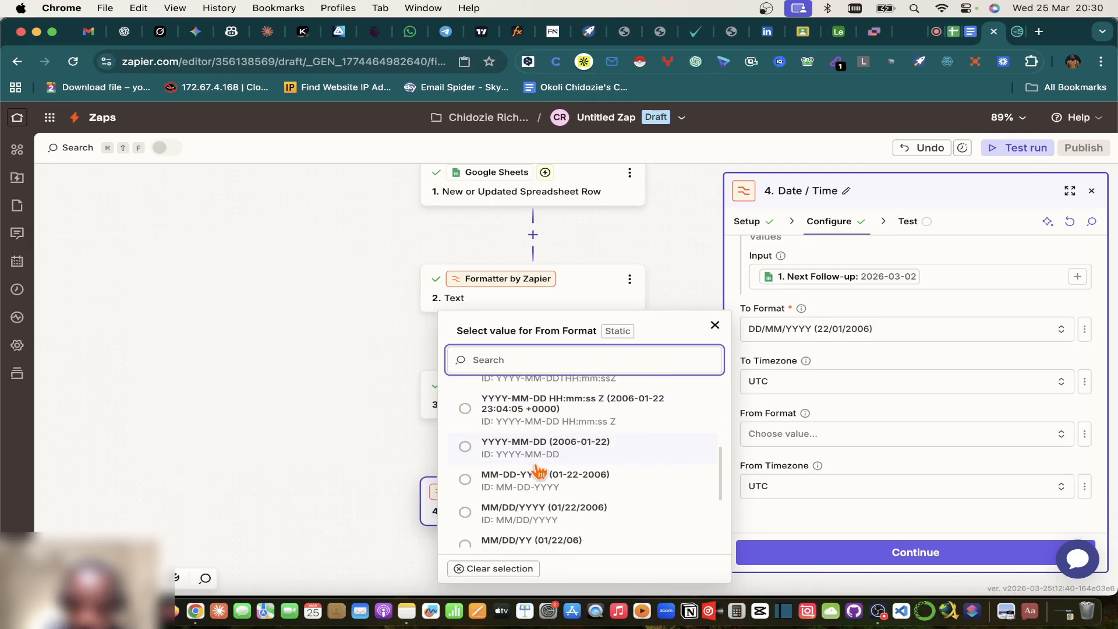
pyautogui.click(953, 31)
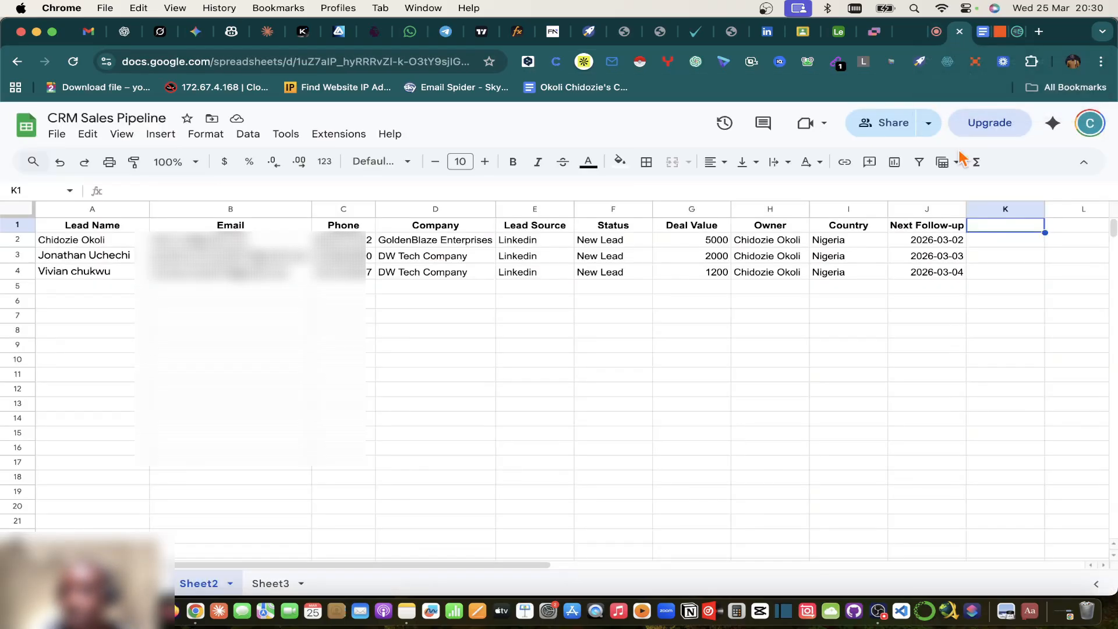
pyautogui.click(1000, 31)
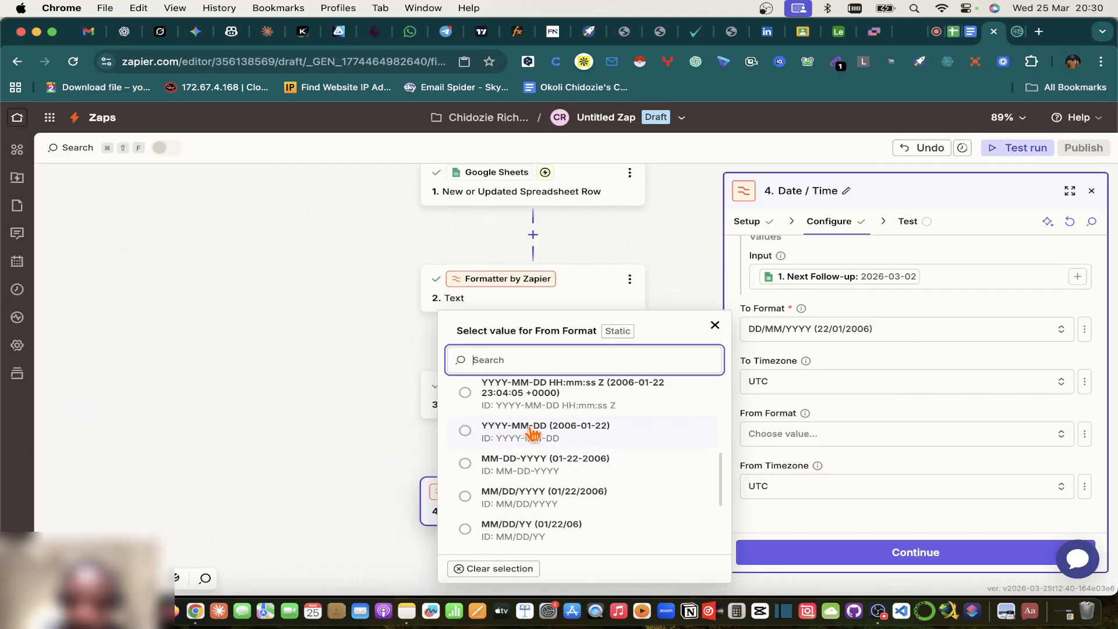
pyautogui.click(523, 434)
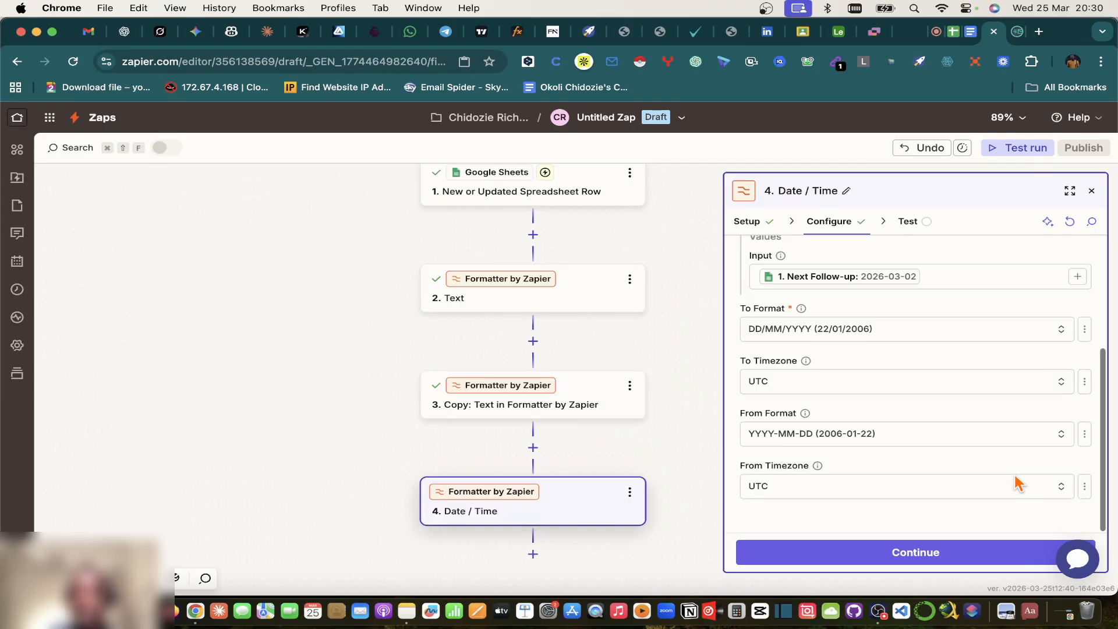
pyautogui.click(936, 31)
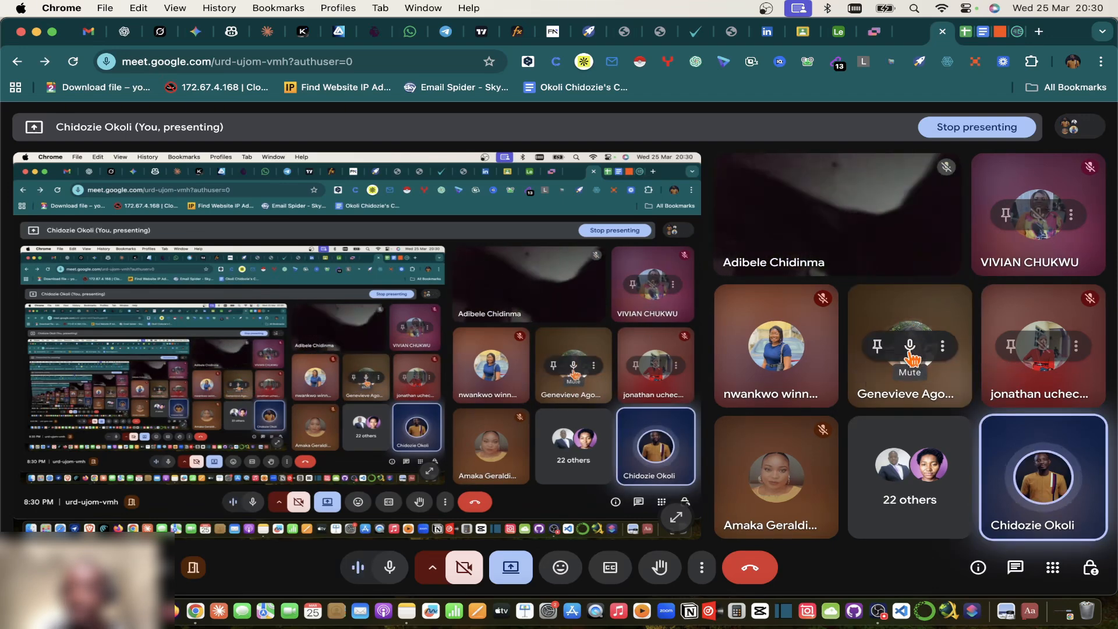
# Step: Mute a participant's microphone for everyone in the Meet call, then return to Zapier's Date / Time step
pyautogui.click(909, 348)
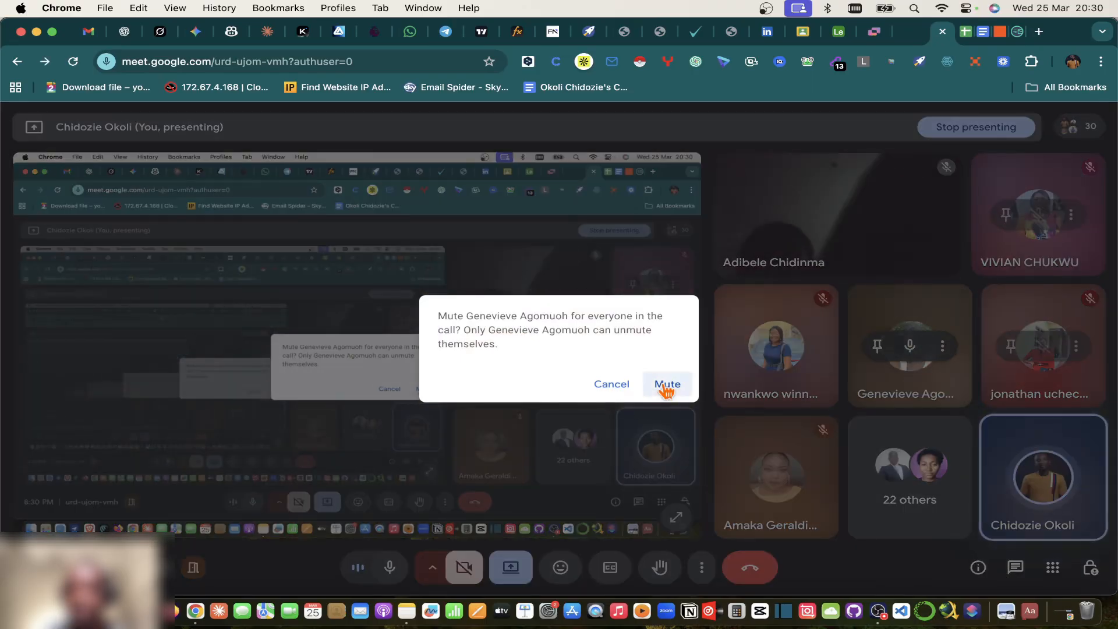
pyautogui.click(667, 384)
pyautogui.moveTo(836, 214)
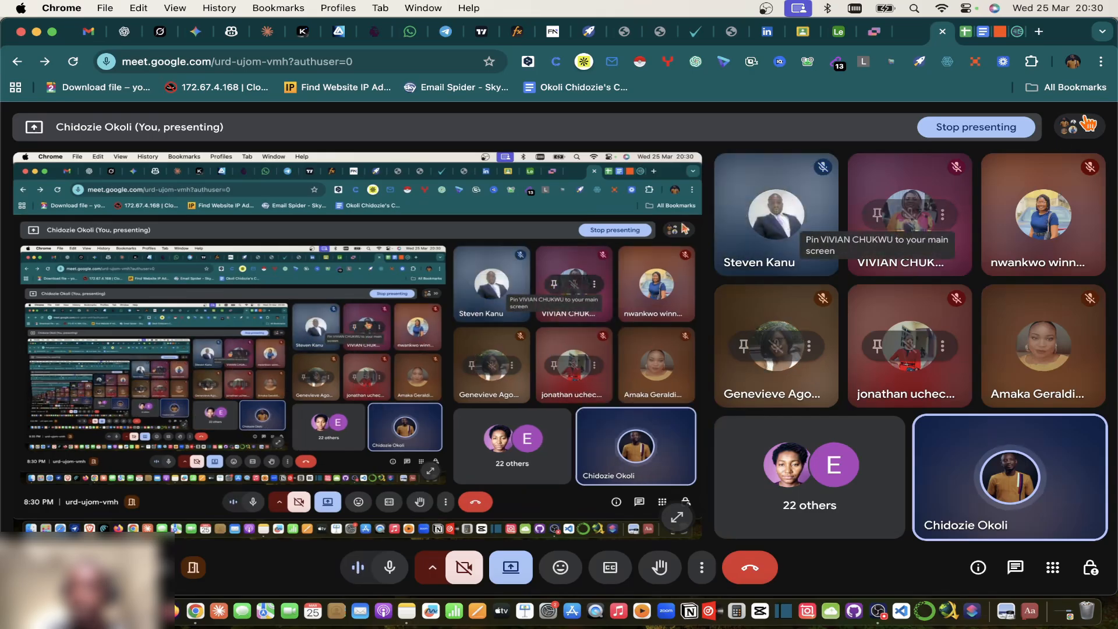
pyautogui.click(969, 36)
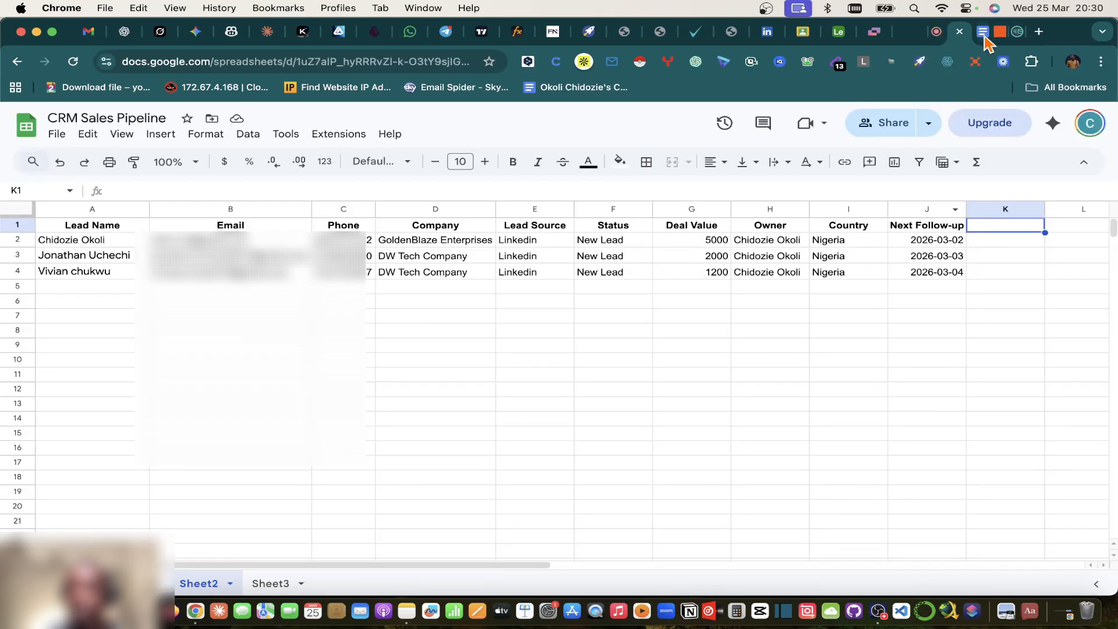
pyautogui.click(999, 32)
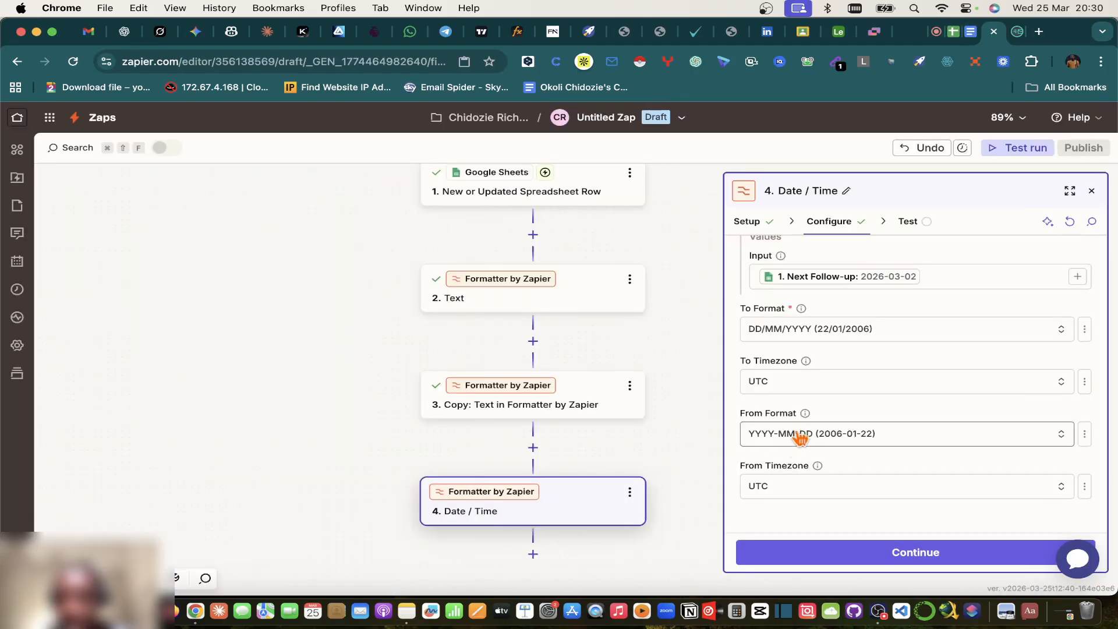
# Step: Test the Date / Time step, confirm it outputs 02/03/2026, and close its settings panel
pyautogui.click(870, 563)
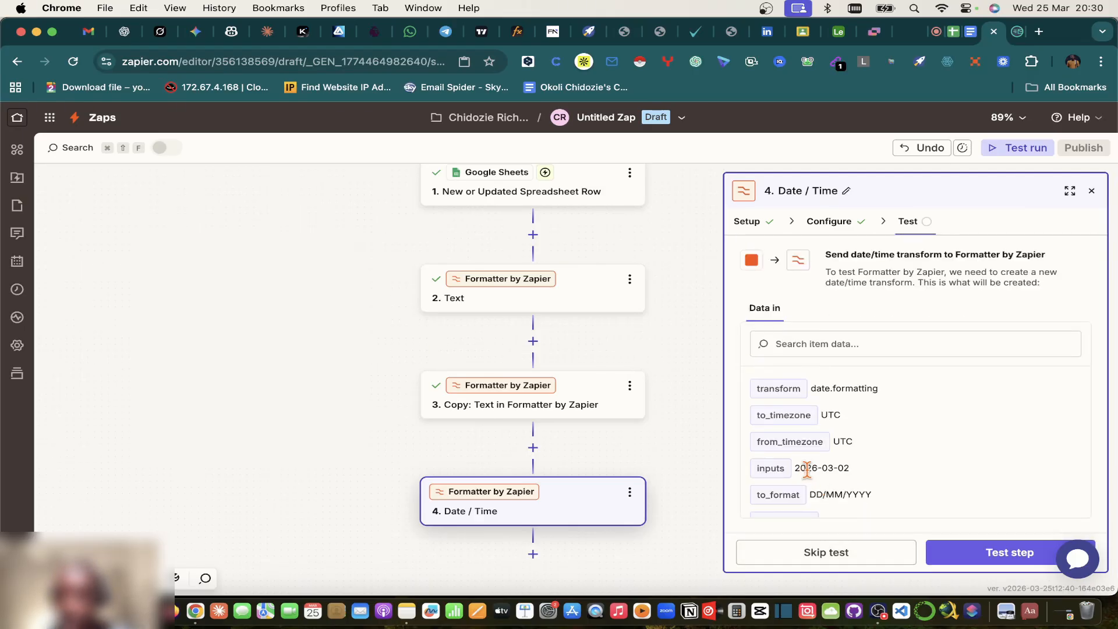
pyautogui.click(958, 34)
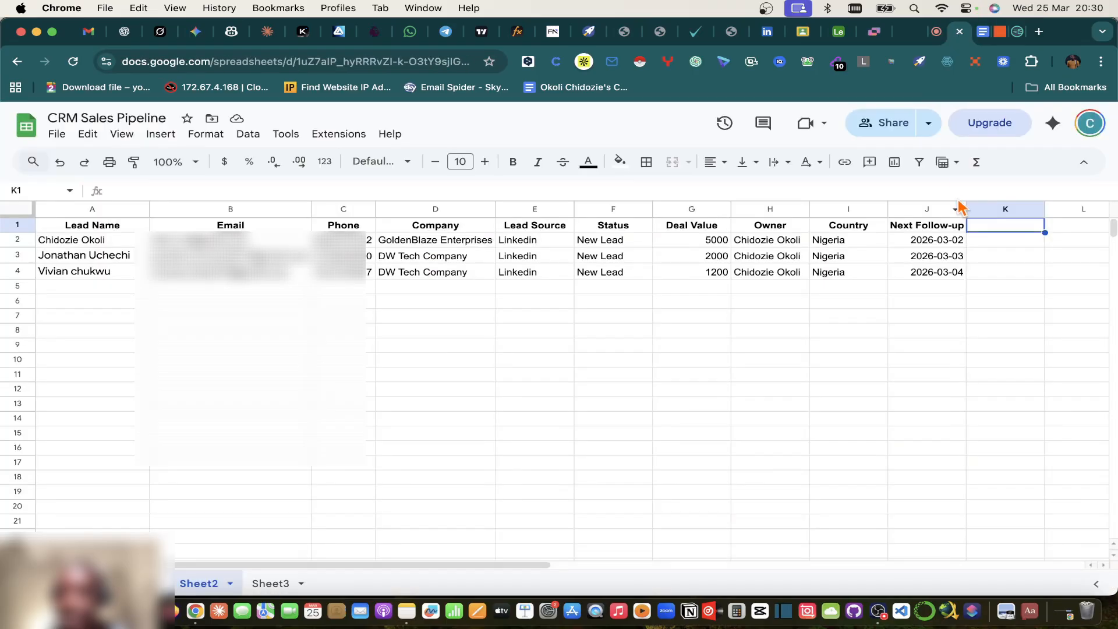
pyautogui.click(999, 32)
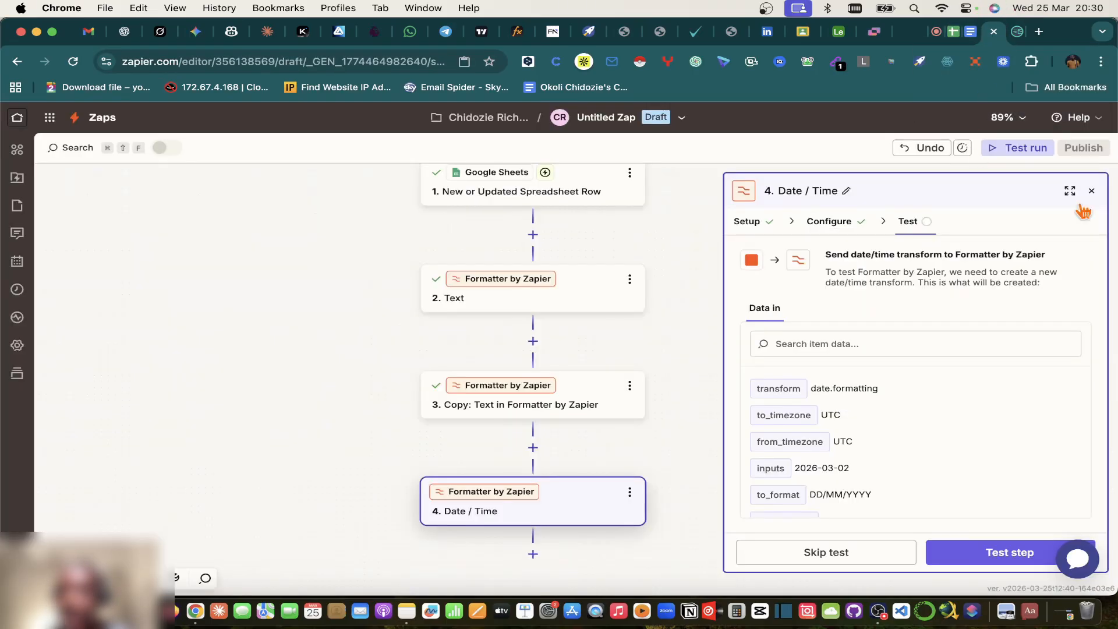
pyautogui.click(984, 552)
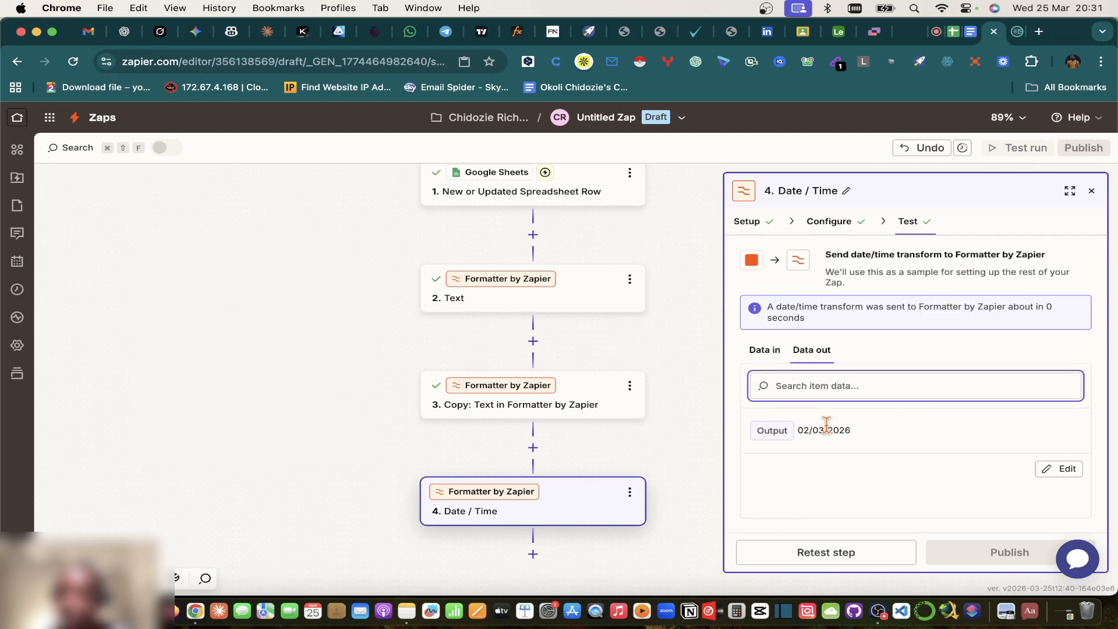
pyautogui.click(1090, 190)
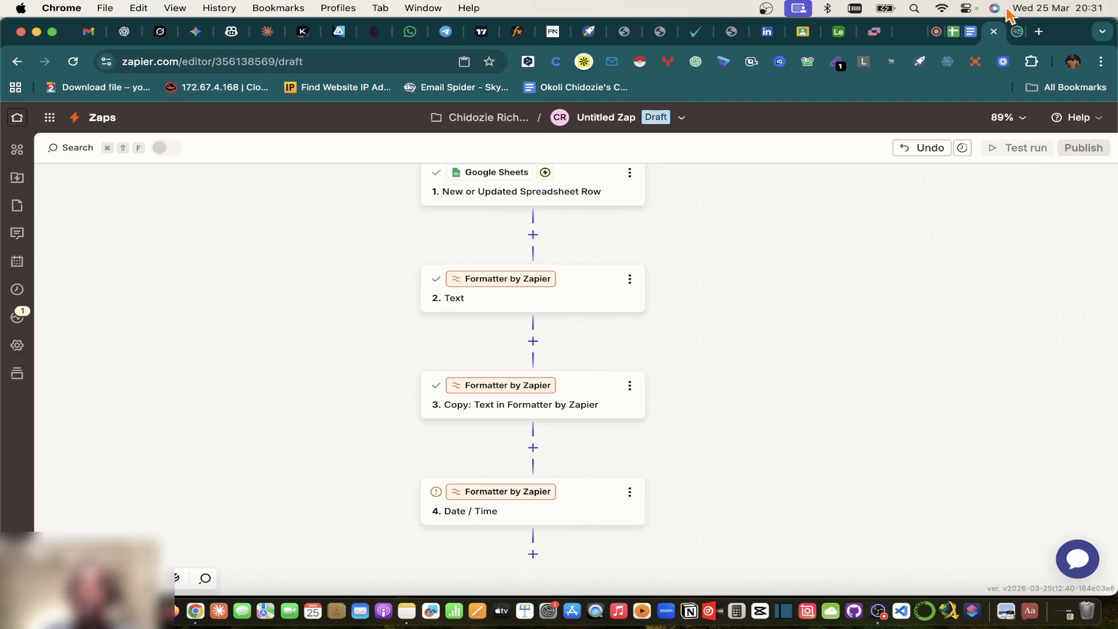
pyautogui.click(972, 33)
# Step: Review the Google Docs plan's Step 3 Create Record in Airtable instructions, then go back to Zapier
pyautogui.scroll(-10, 579, 349)
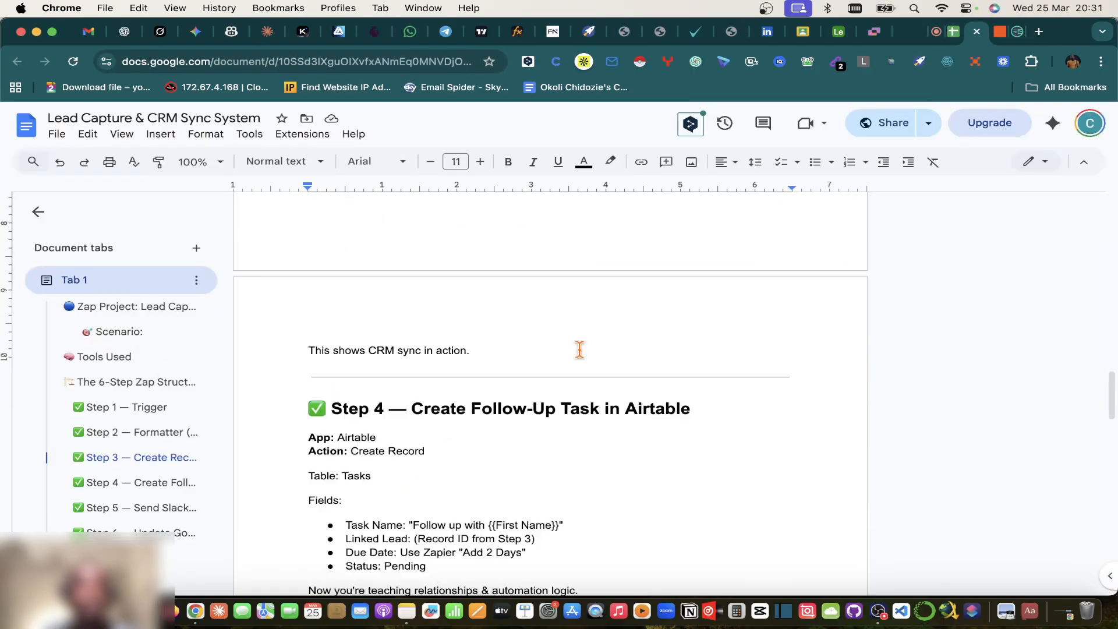
pyautogui.scroll(5, 579, 350)
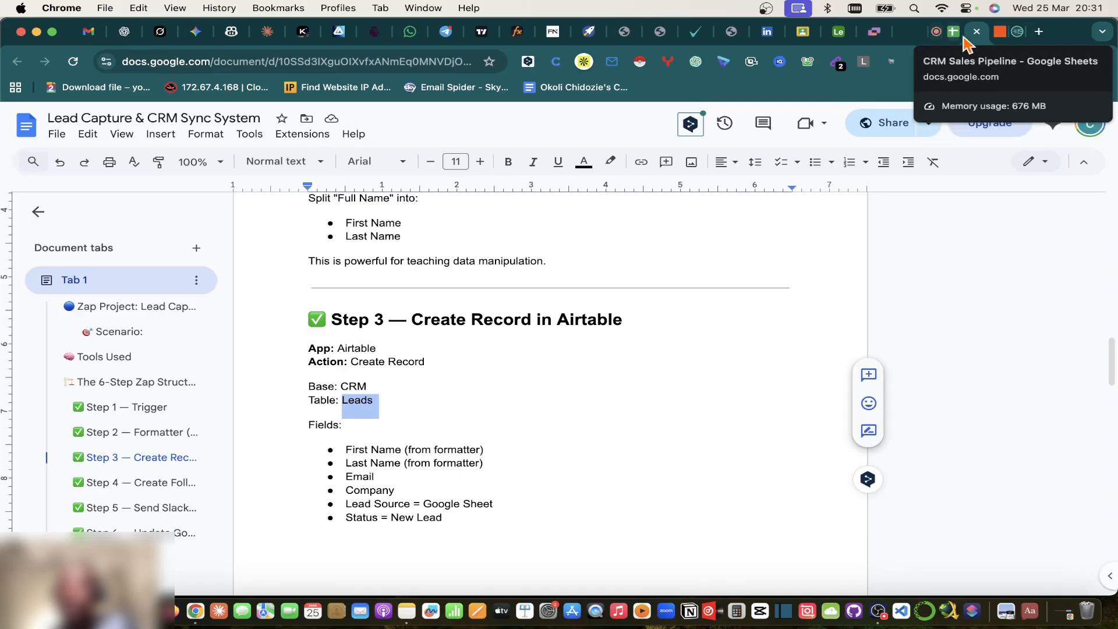
pyautogui.click(909, 33)
pyautogui.click(997, 32)
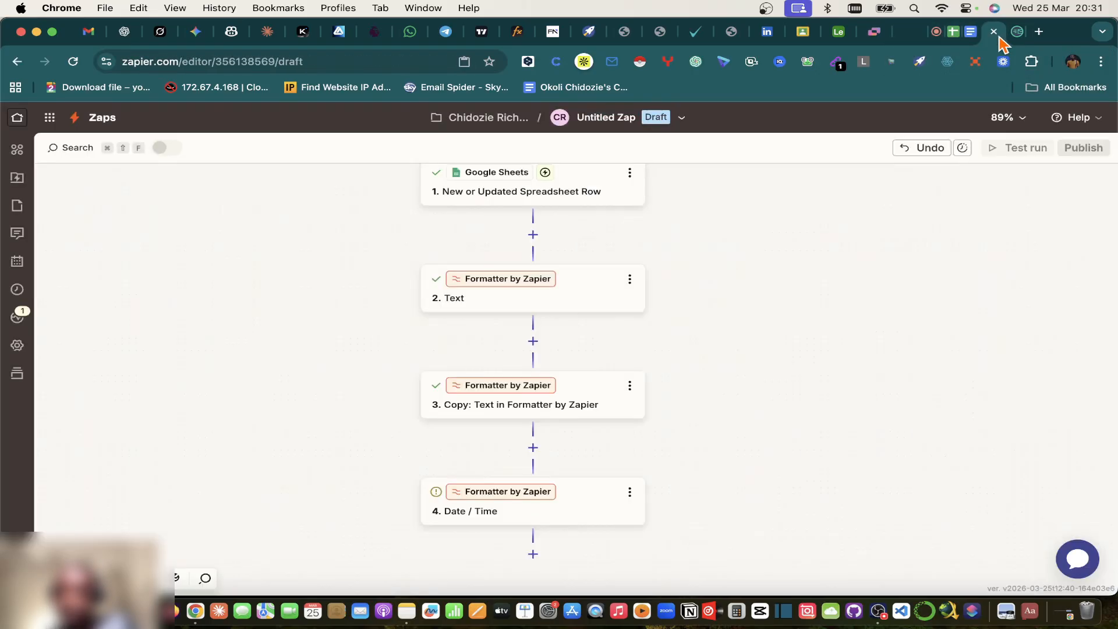
# Step: Add an Airtable action as step 5 after Date / Time and list its action events
pyautogui.click(533, 554)
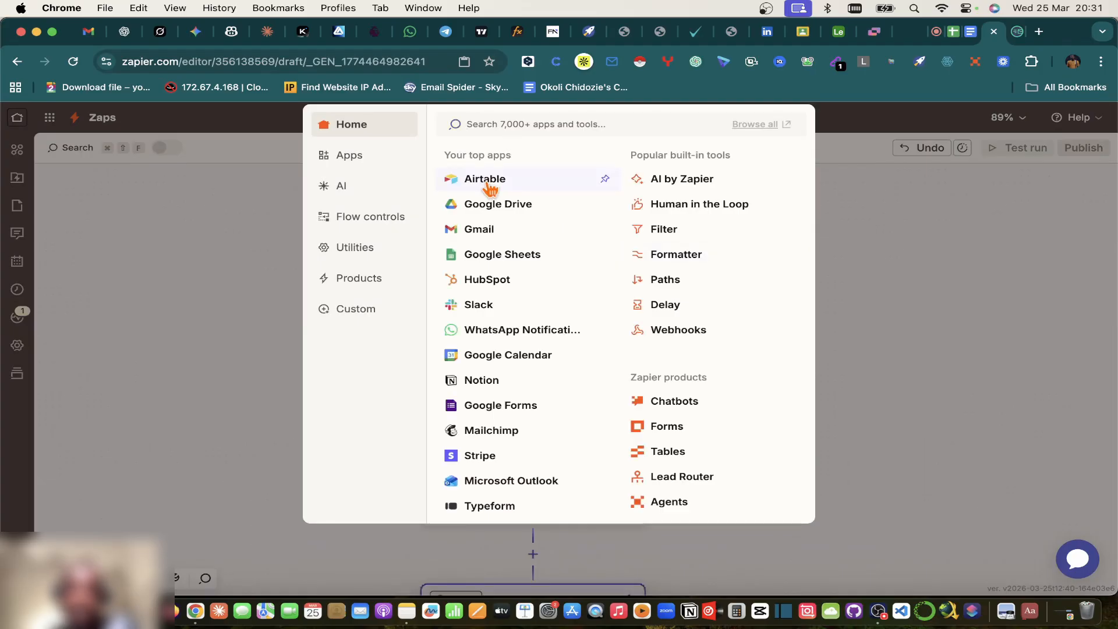
pyautogui.click(488, 180)
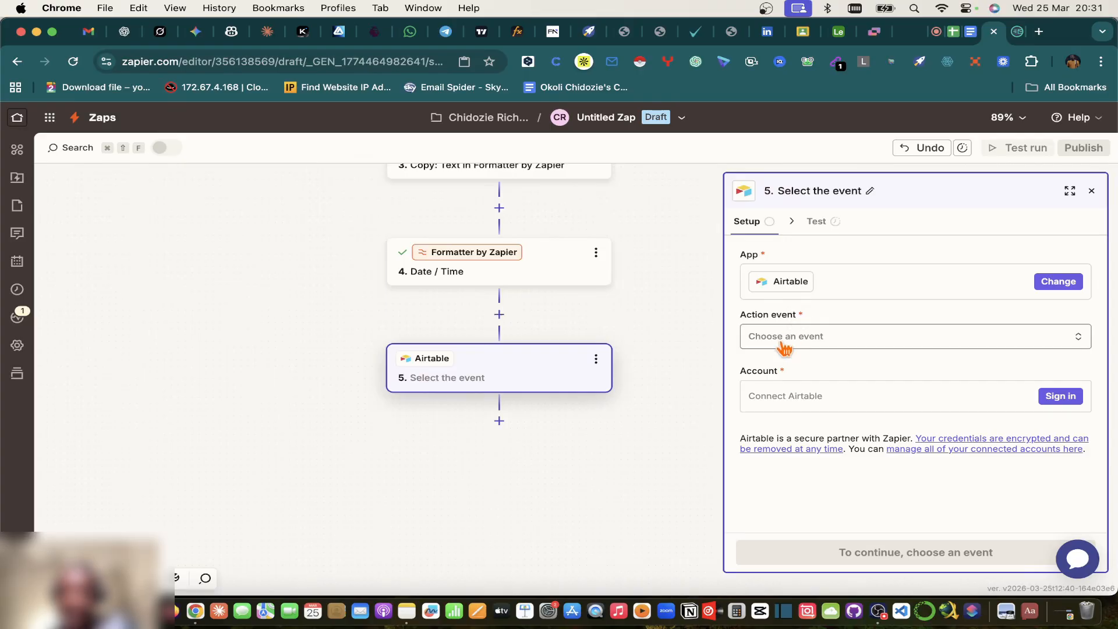
pyautogui.click(784, 347)
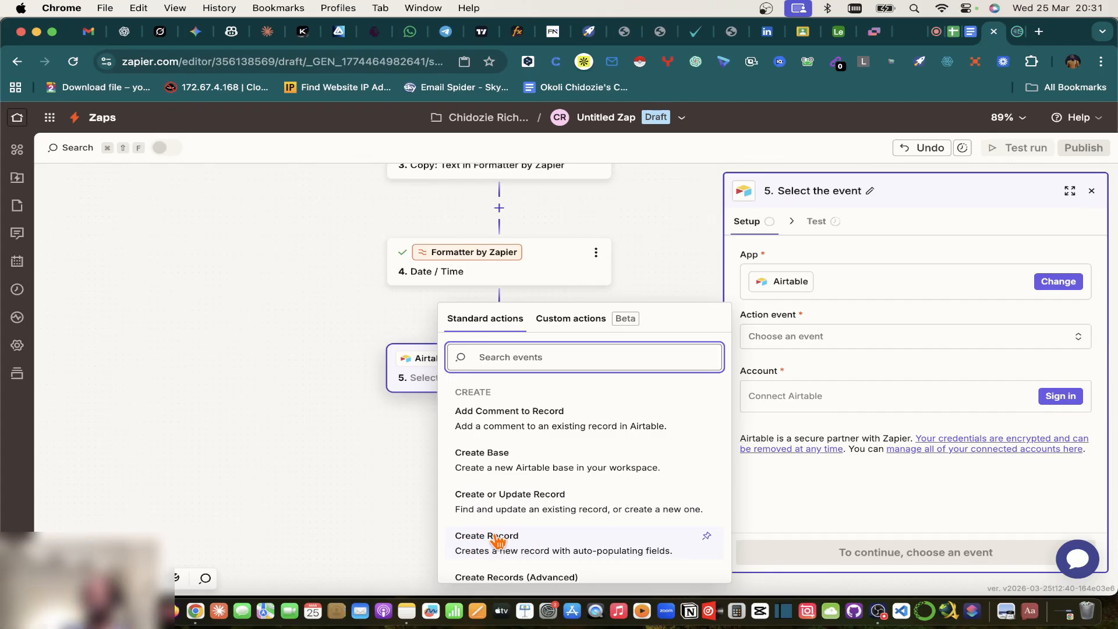
pyautogui.click(839, 35)
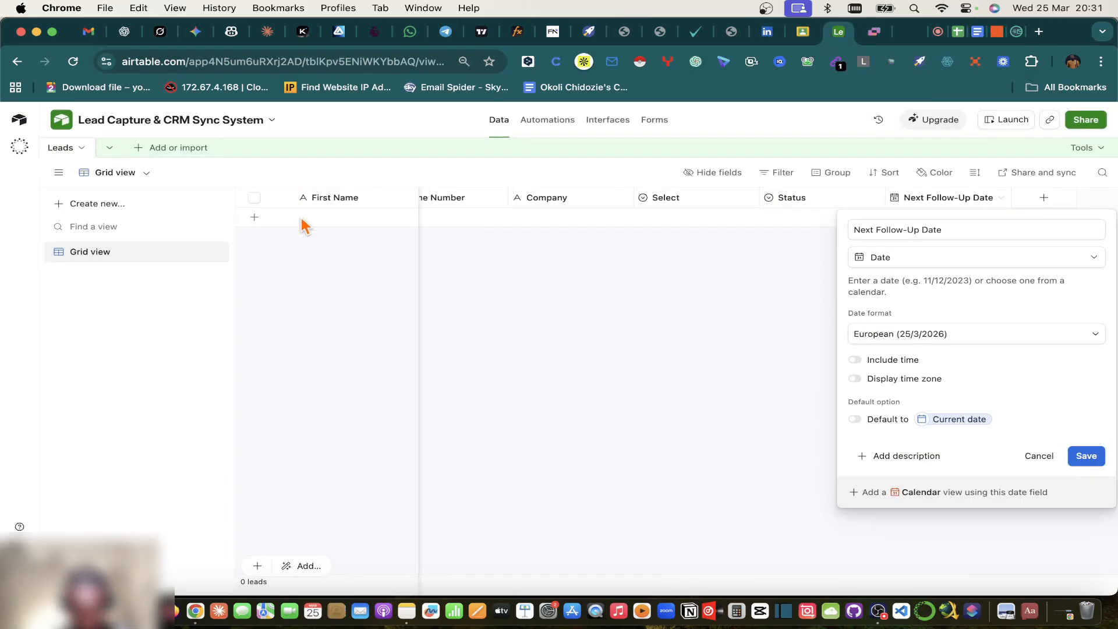
# Step: Close the Next Follow-Up Date field settings and compare the empty Leads table against the CRM Sales Pipeline sheet
pyautogui.click(643, 407)
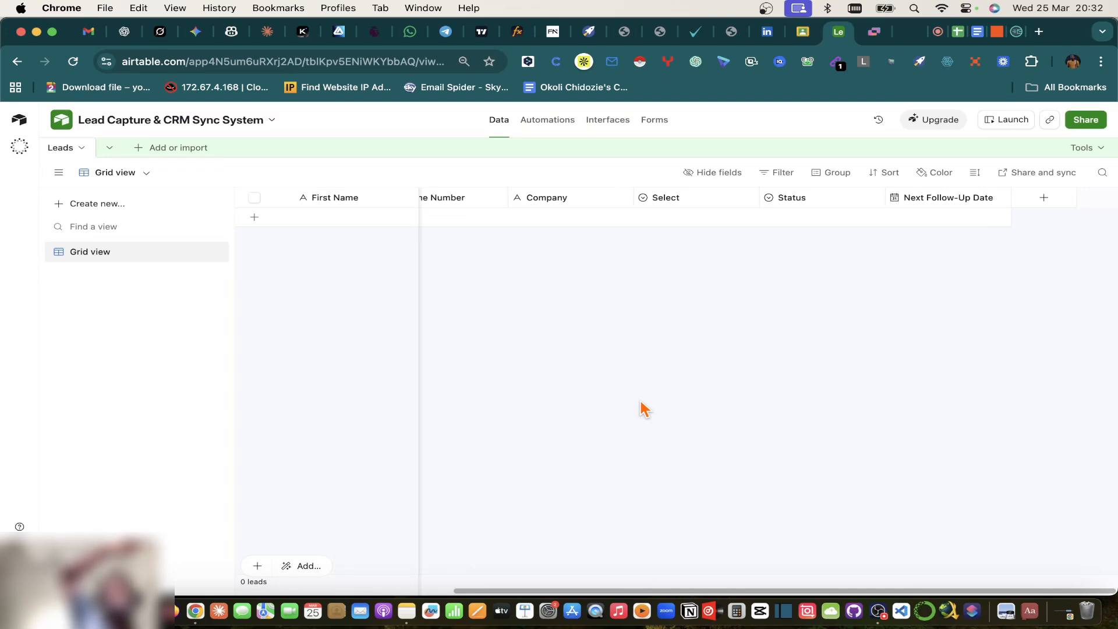
pyautogui.click(958, 34)
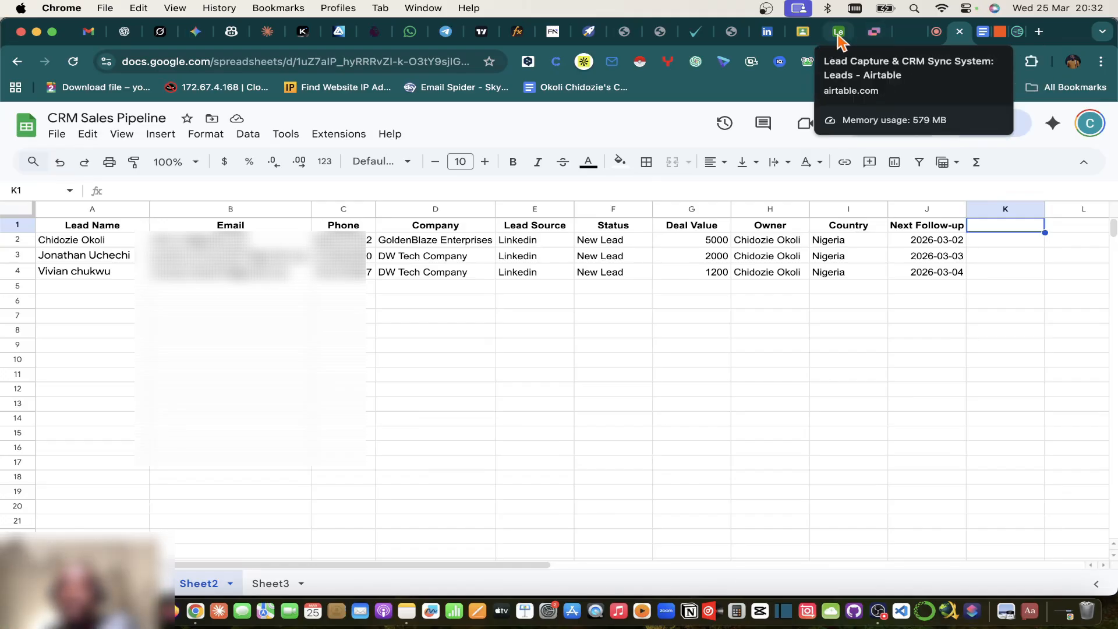
pyautogui.click(843, 34)
pyautogui.hscroll(-5, 500, 202)
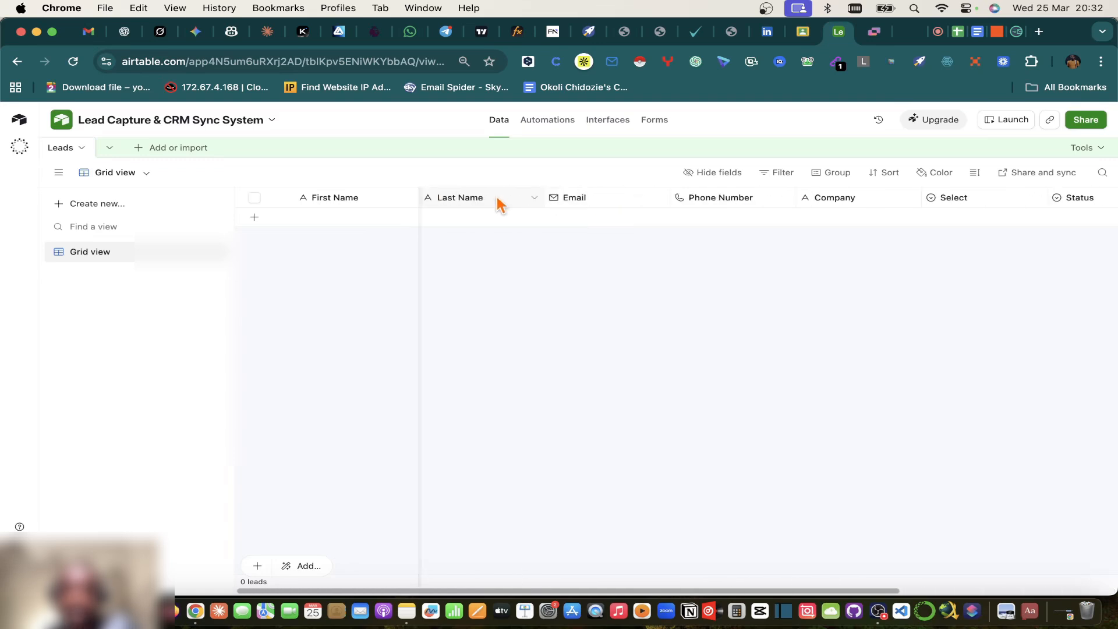
# Step: Enter a test phone number in the Leads table, then delete it from the Phone Number cell
pyautogui.click(720, 216)
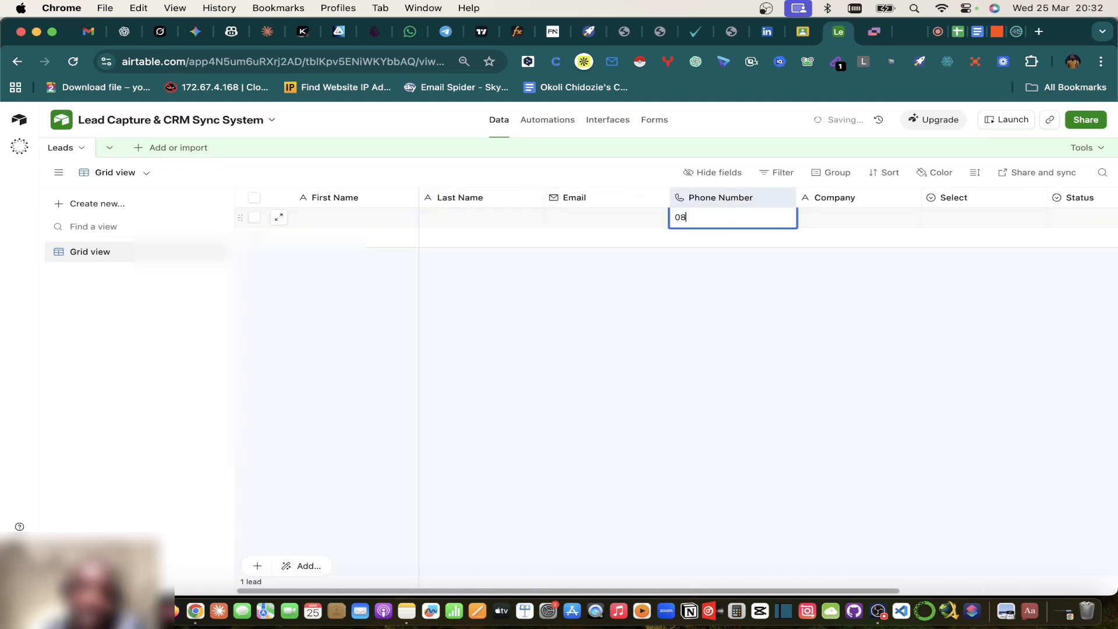
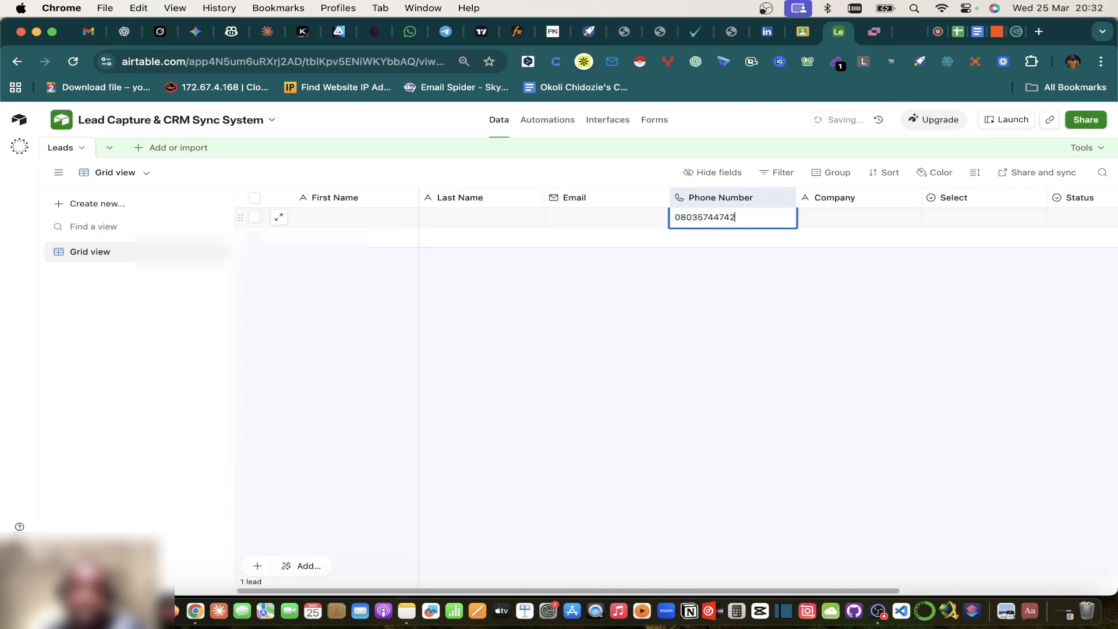
pyautogui.press('Tab')
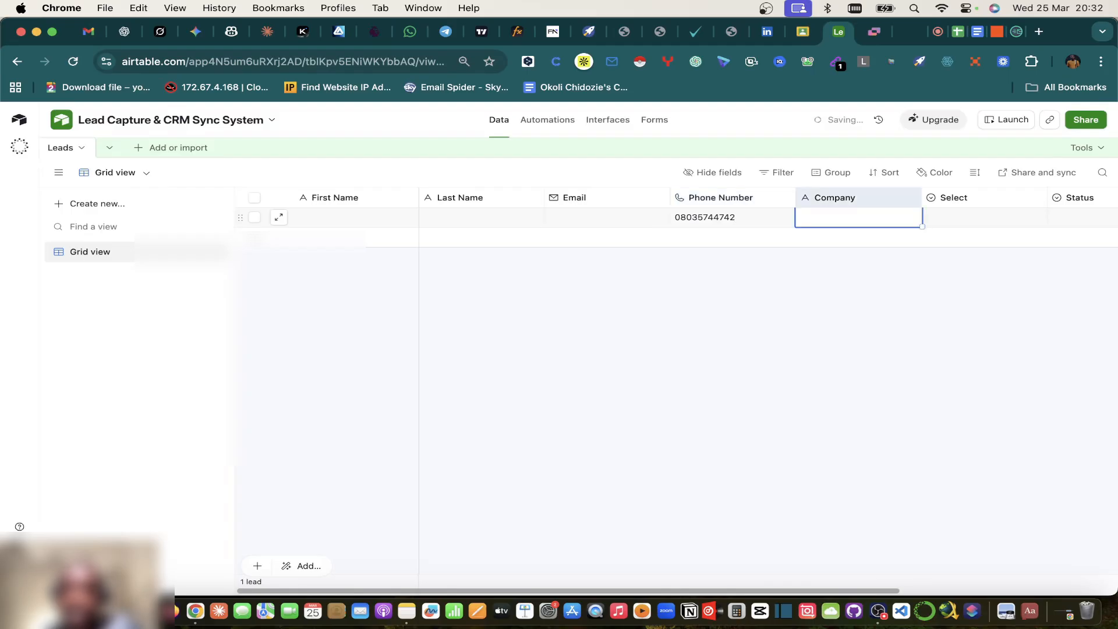
pyautogui.click(698, 221)
pyautogui.press('Delete')
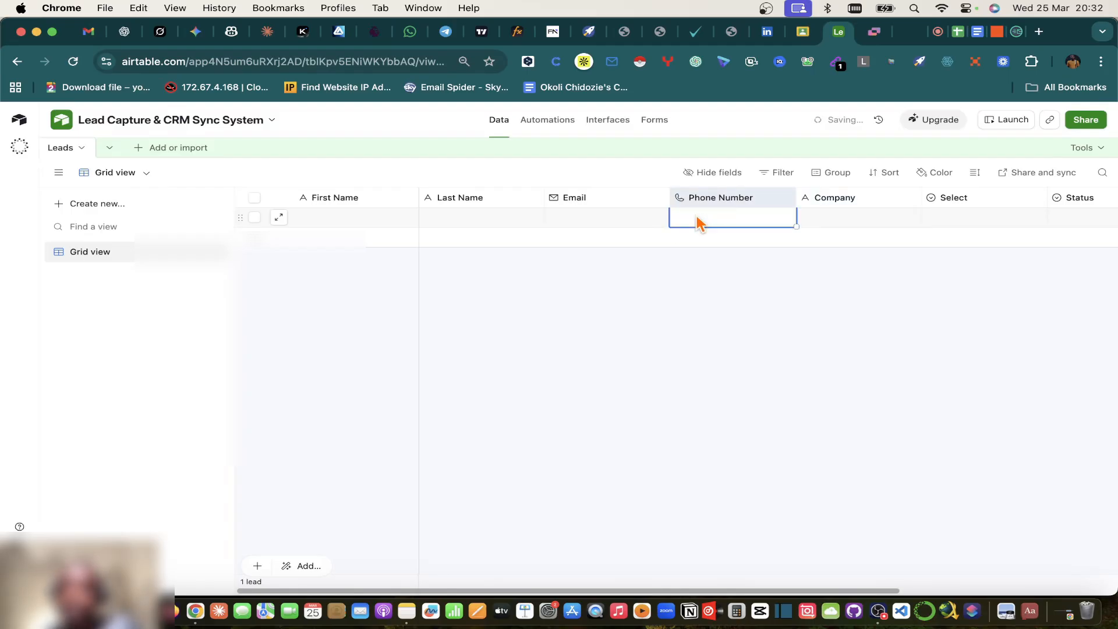
pyautogui.click(996, 33)
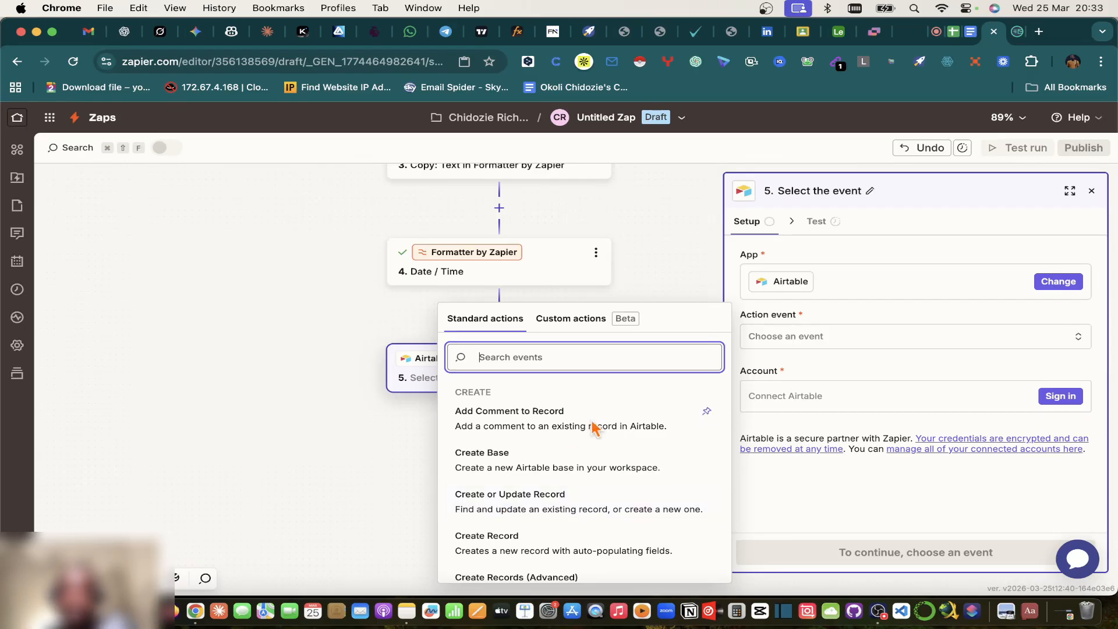
# Step: Choose Create or Update Record as the action event and start connecting an Airtable account
pyautogui.click(489, 510)
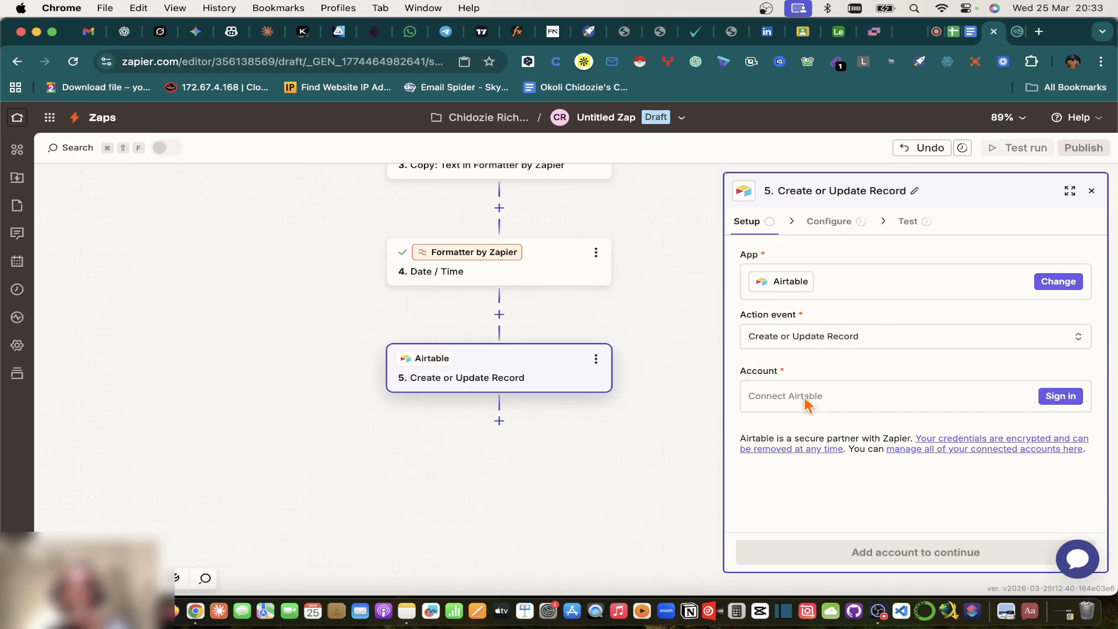
pyautogui.click(806, 401)
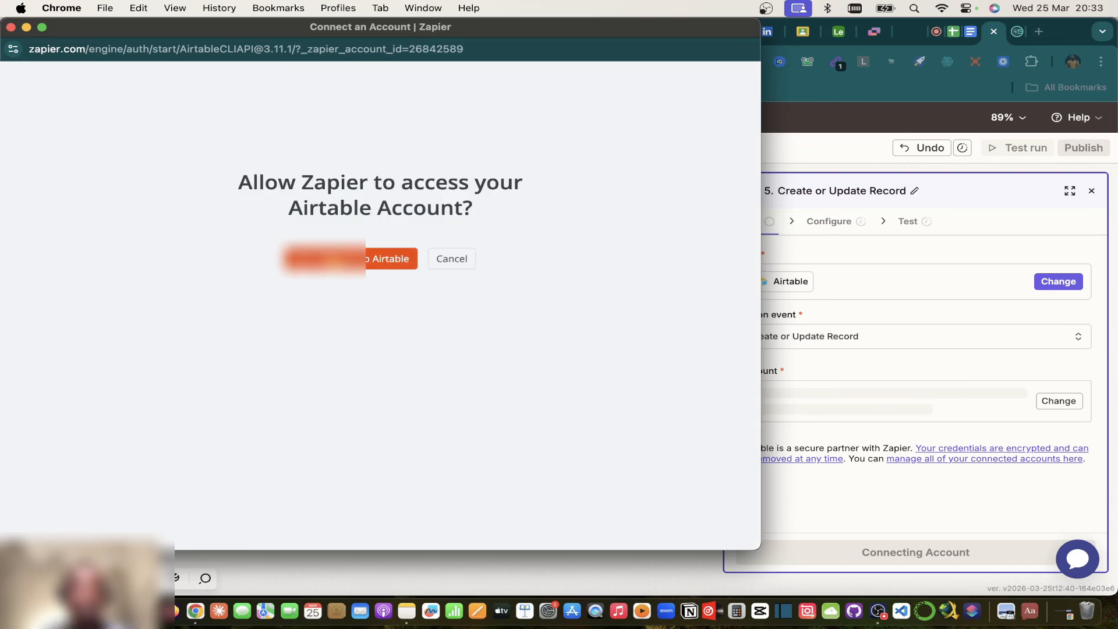
pyautogui.click(367, 260)
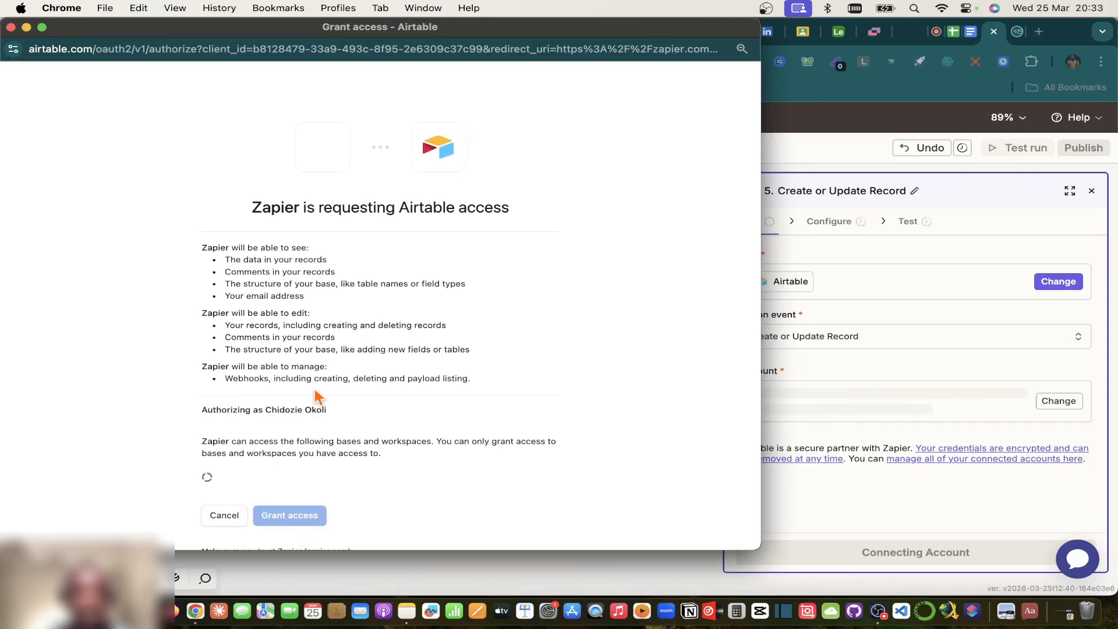
pyautogui.scroll(-3, 314, 396)
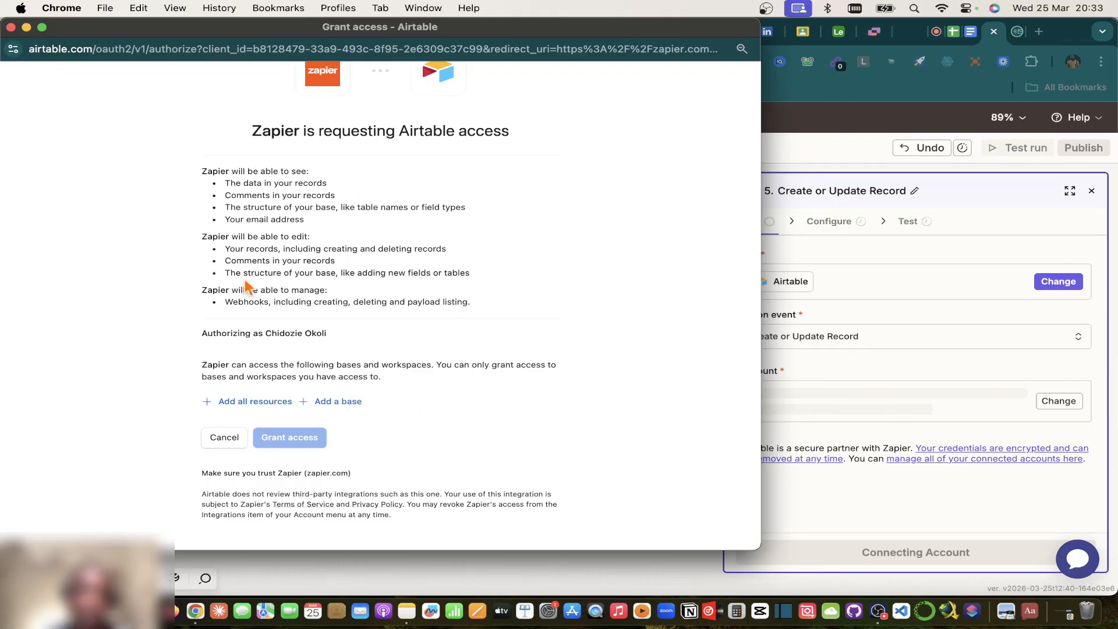
pyautogui.click(342, 407)
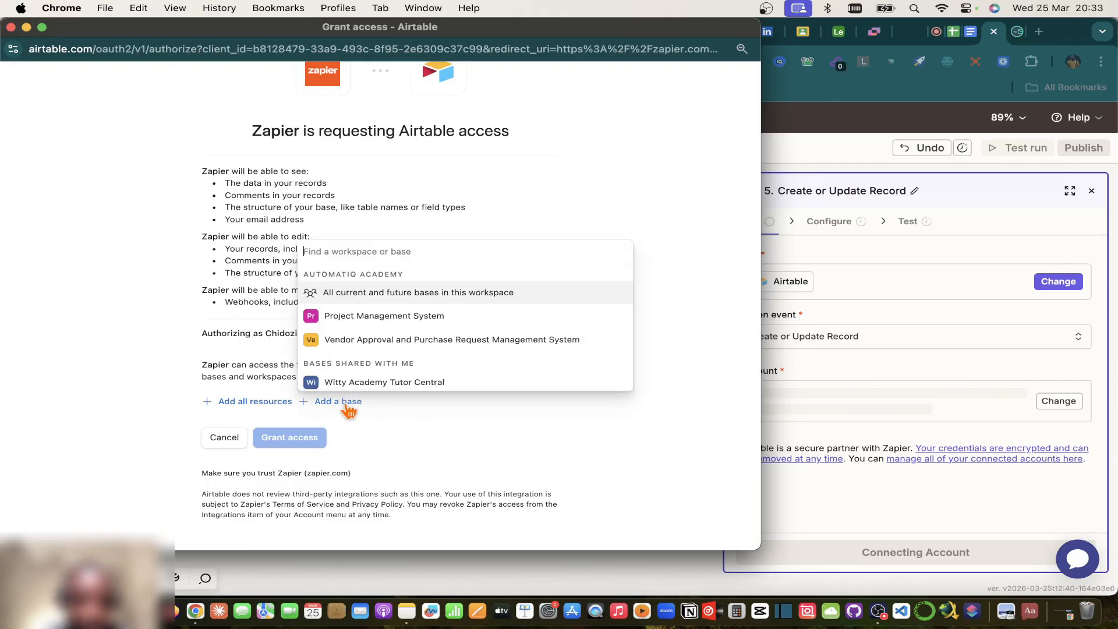
pyautogui.scroll(-5, 381, 344)
pyautogui.scroll(-1, 386, 348)
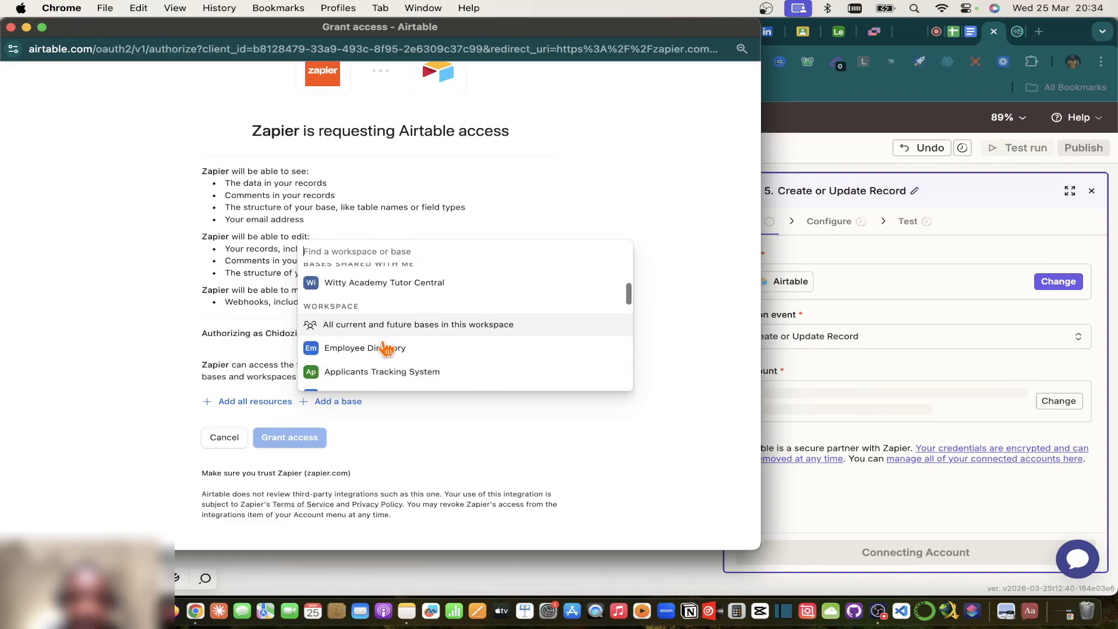
# Step: Grant Zapier access to the Lead Capture & CRM Sync System base
pyautogui.click(837, 35)
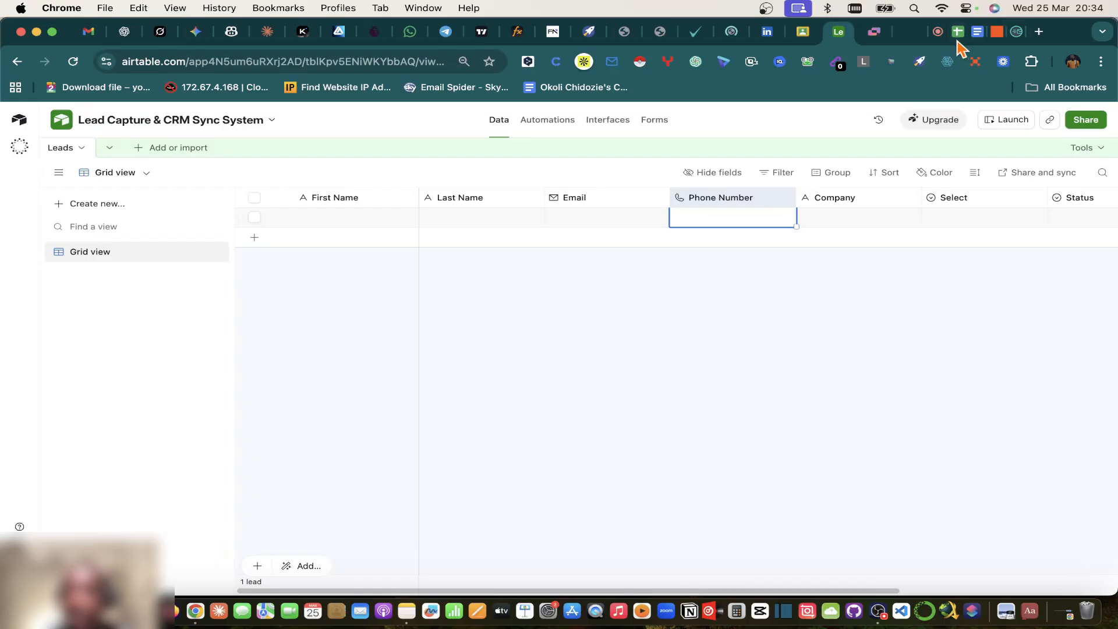
pyautogui.rightClick(194, 603)
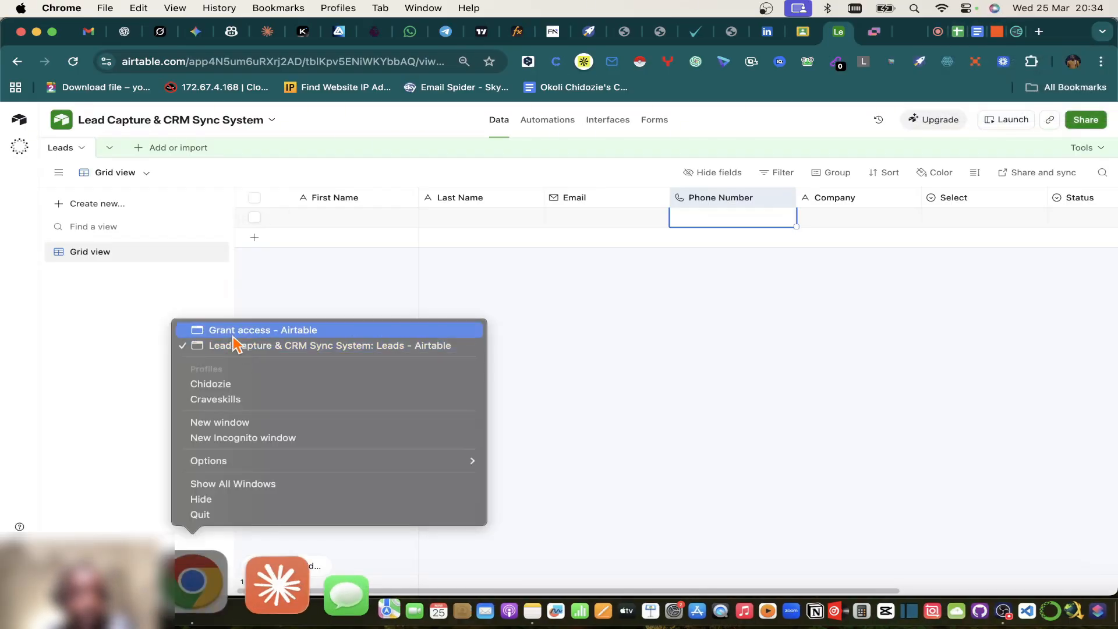
pyautogui.click(211, 330)
pyautogui.scroll(3, 396, 285)
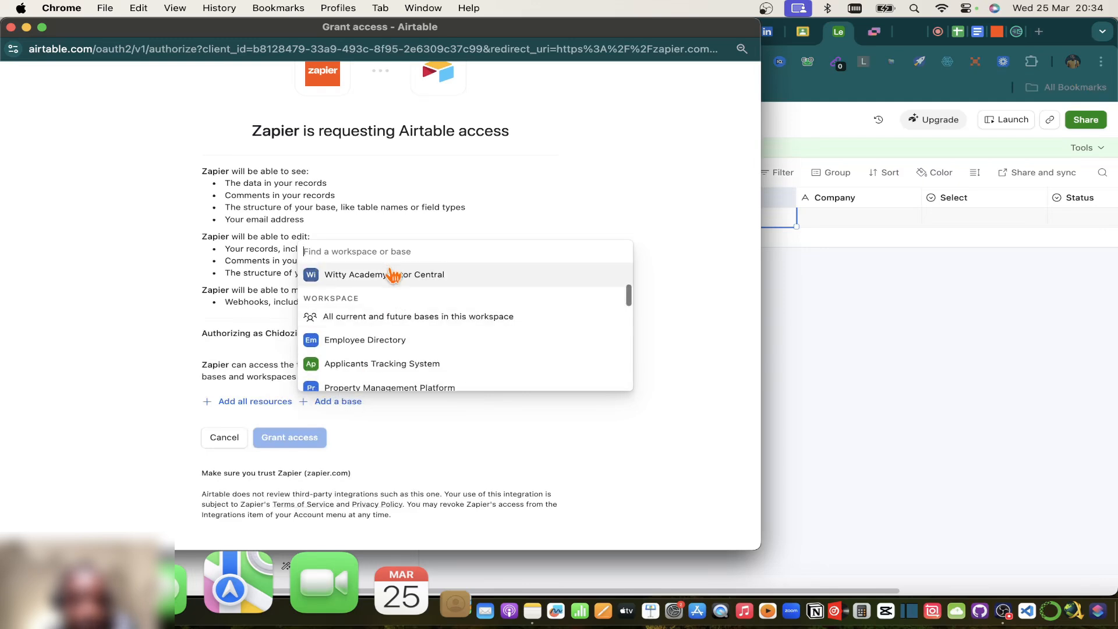
pyautogui.write('lead')
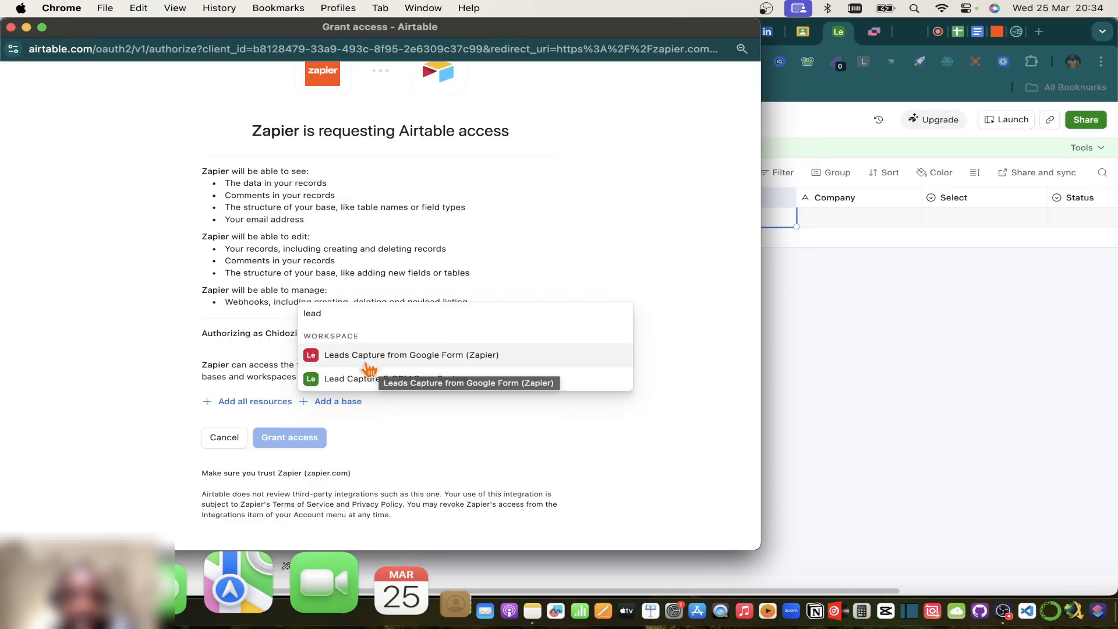
pyautogui.click(389, 381)
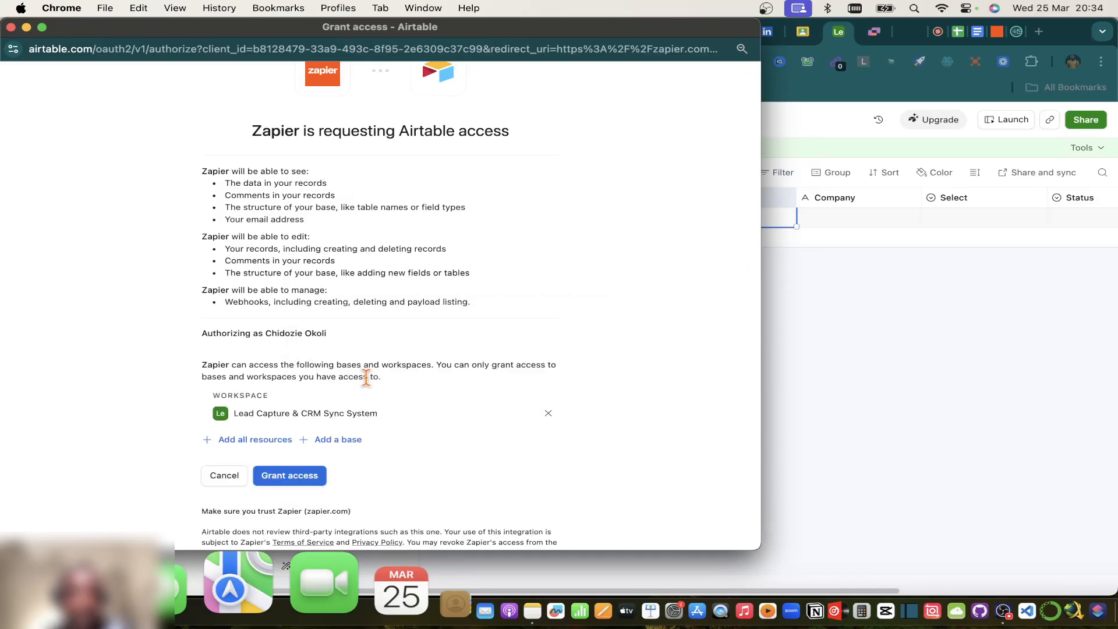
pyautogui.click(280, 478)
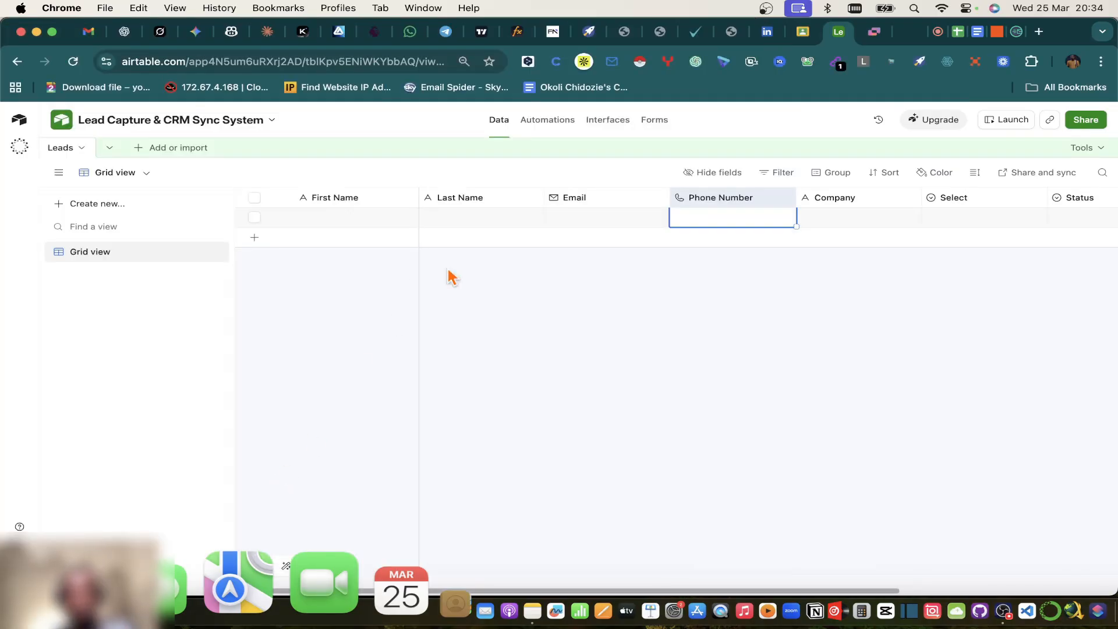
pyautogui.click(998, 31)
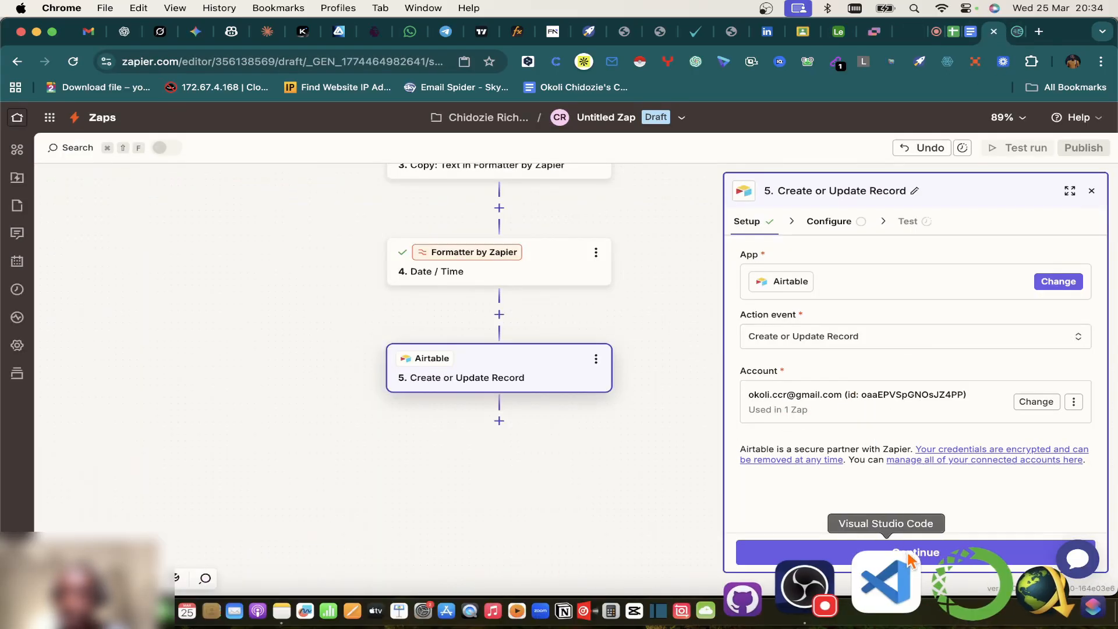
# Step: Set the Airtable step's base to Lead Capture & CRM Sync System and its table to Leads
pyautogui.click(866, 553)
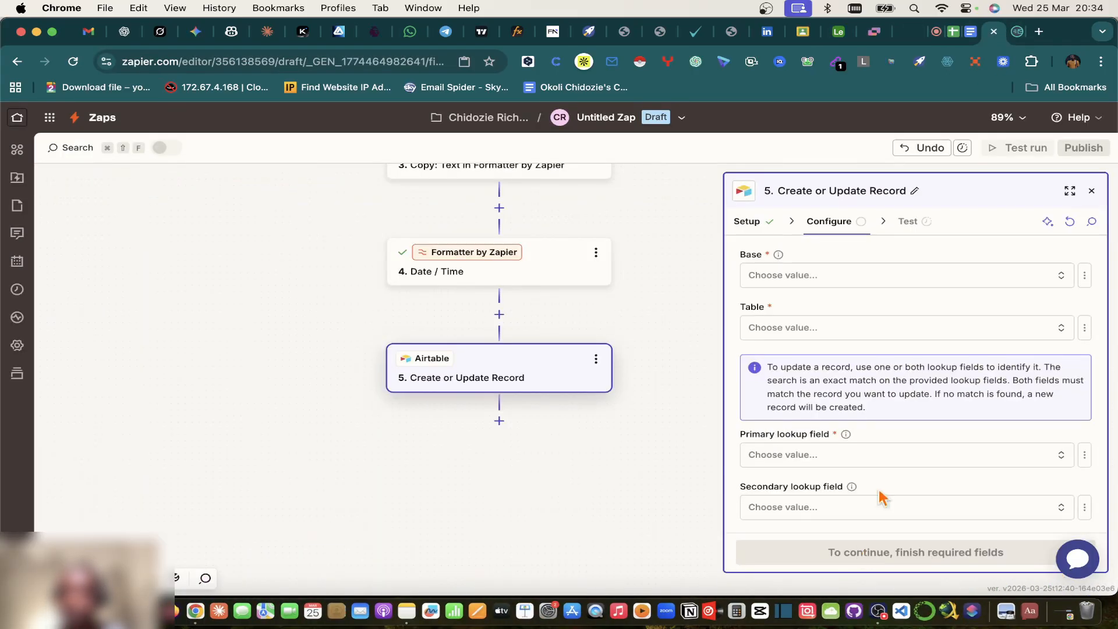
pyautogui.click(793, 278)
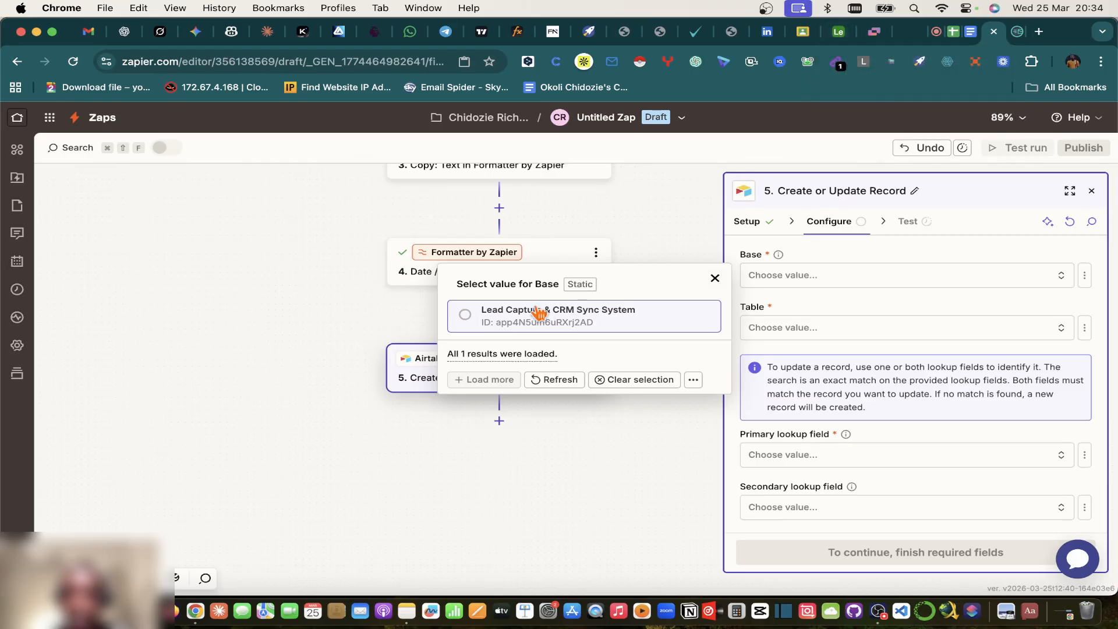
pyautogui.click(468, 318)
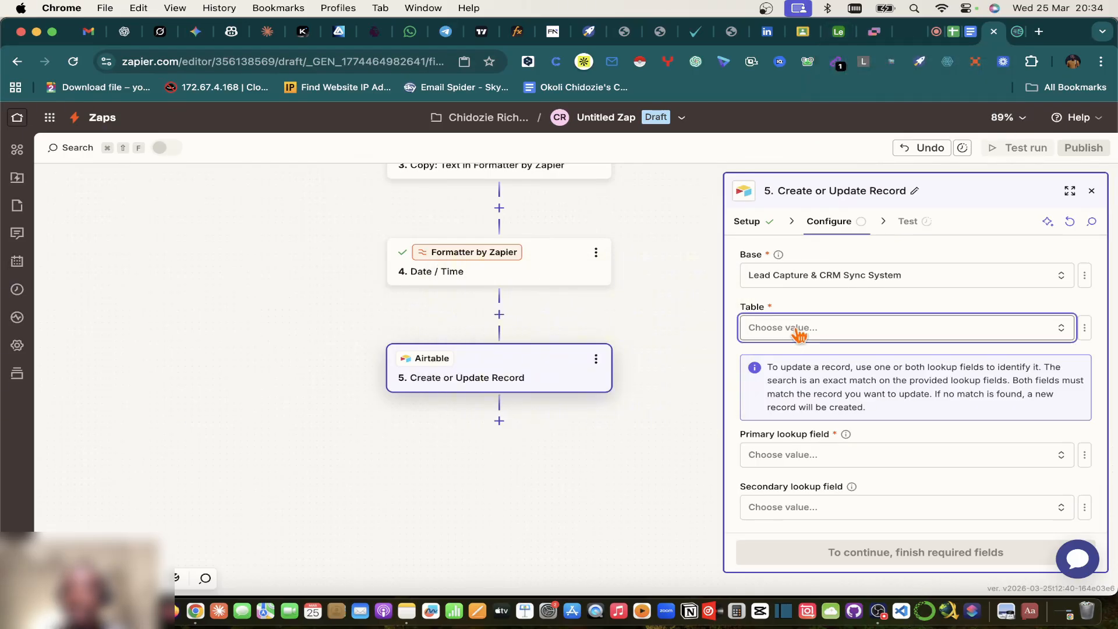
pyautogui.click(762, 327)
pyautogui.click(840, 32)
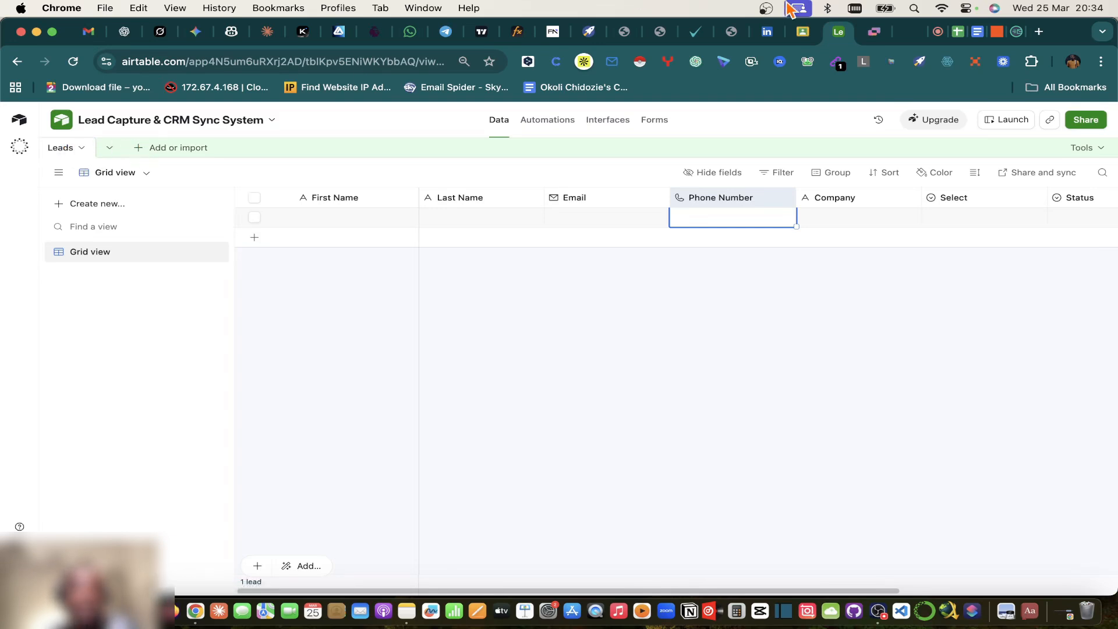
pyautogui.click(996, 33)
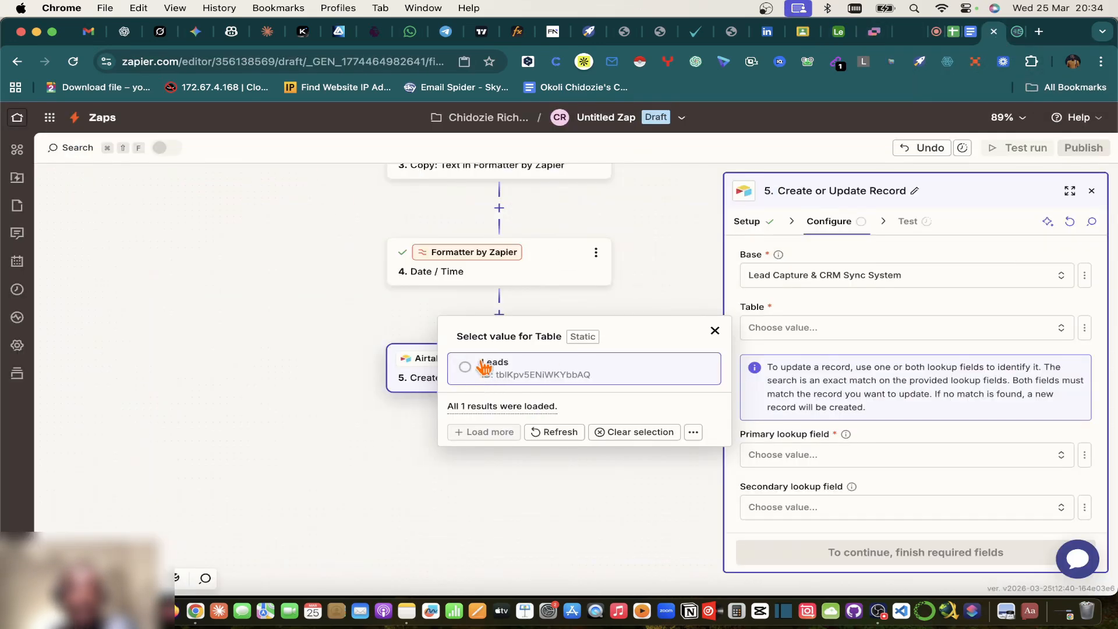
pyautogui.click(468, 370)
pyautogui.scroll(-1, 818, 378)
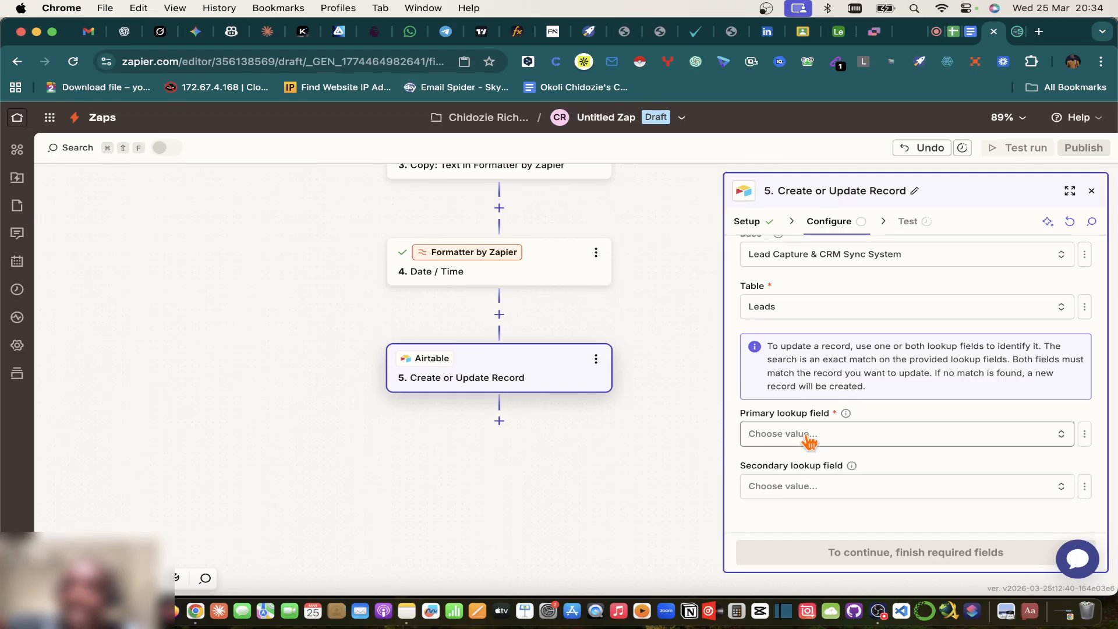
pyautogui.click(935, 32)
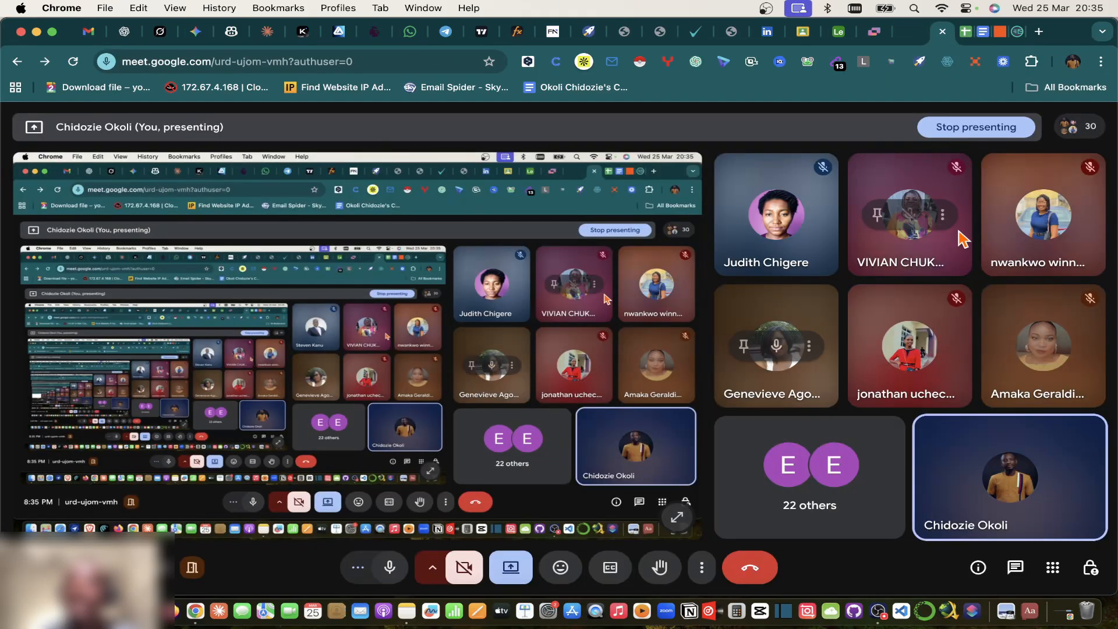
# Step: Mute another participant's microphone for everyone in the Meet call and return to Zapier
pyautogui.click(776, 346)
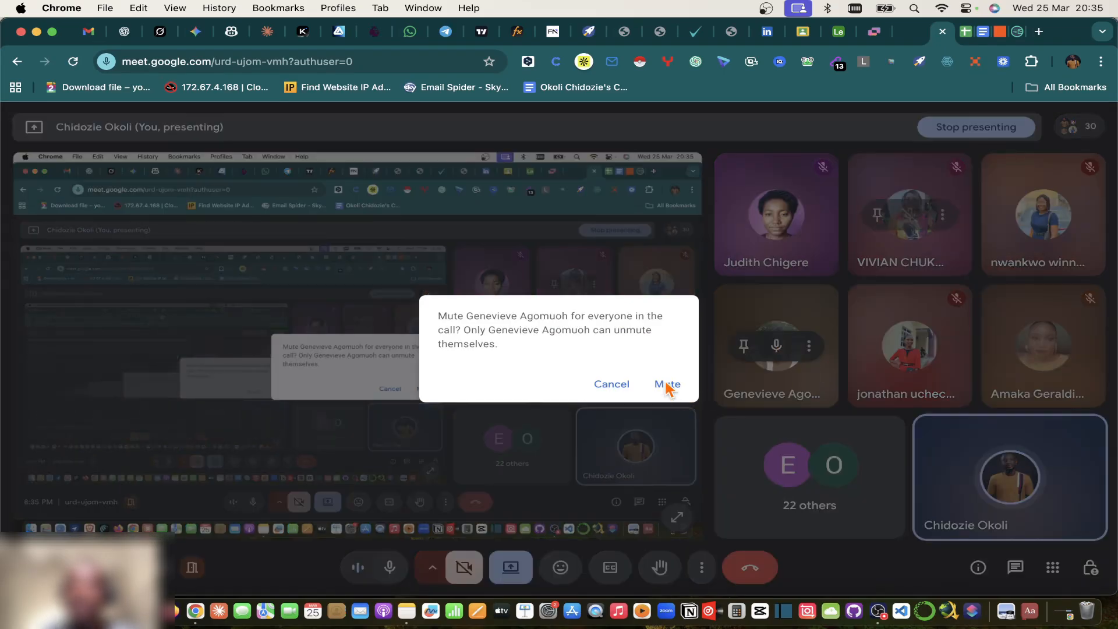
pyautogui.click(666, 385)
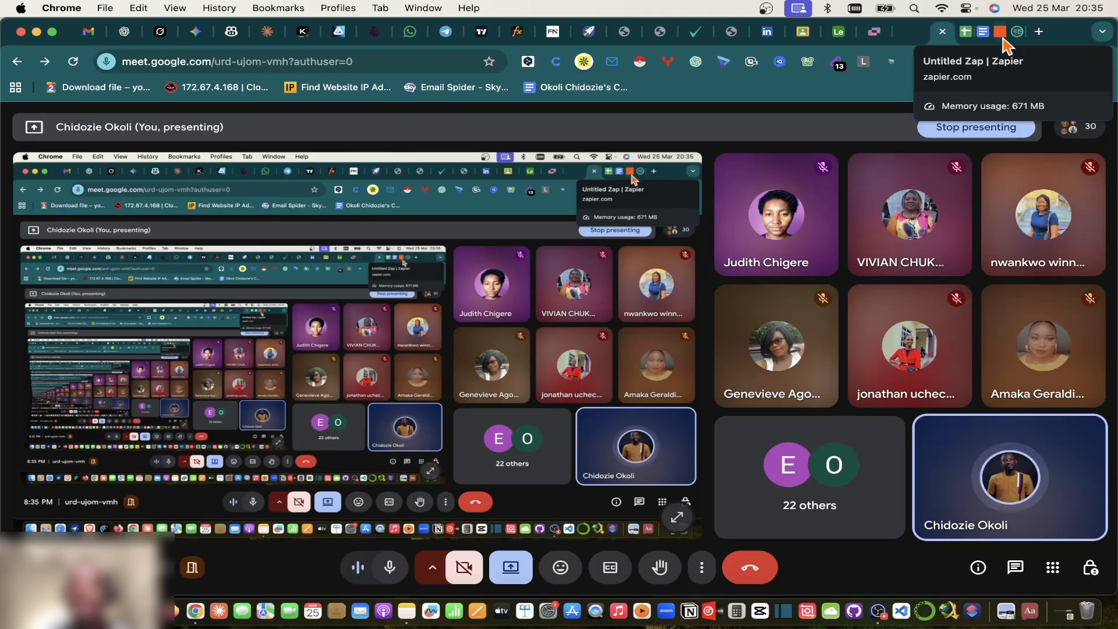
pyautogui.click(1001, 38)
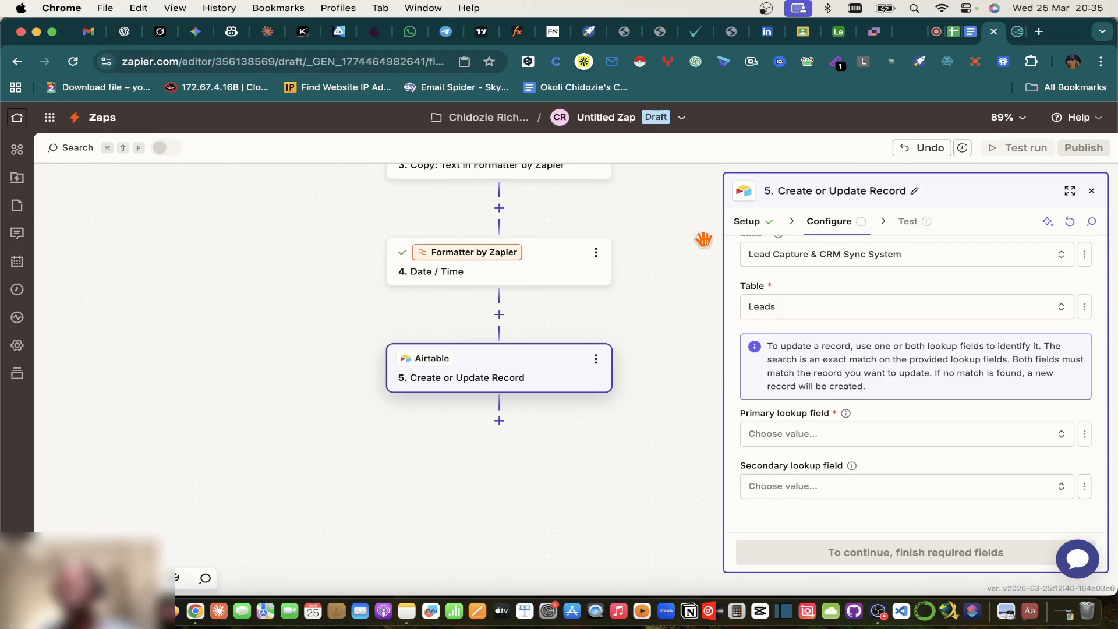
# Step: Set Email as the primary lookup field, then bring up the empty First Name, Last Name and Email fields
pyautogui.click(935, 41)
pyautogui.click(1000, 44)
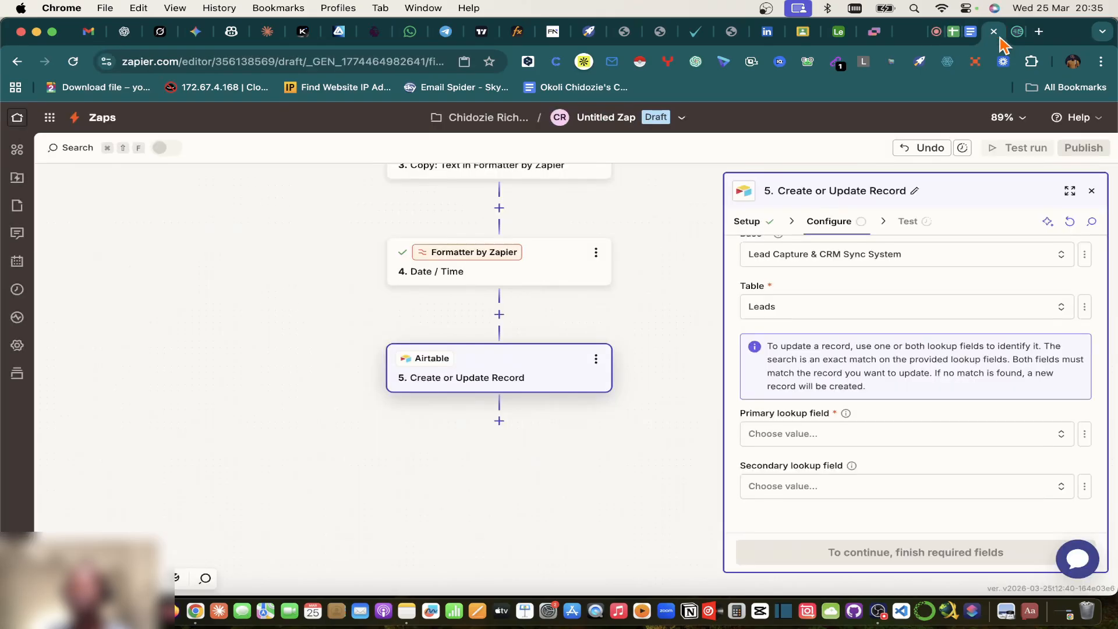
pyautogui.click(802, 440)
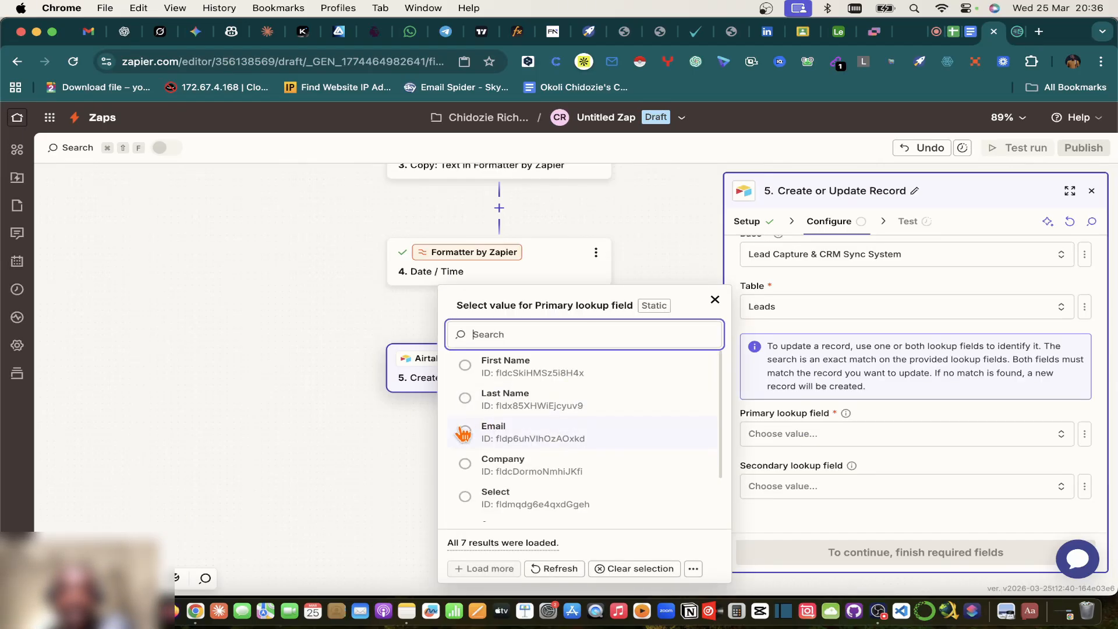
pyautogui.click(466, 431)
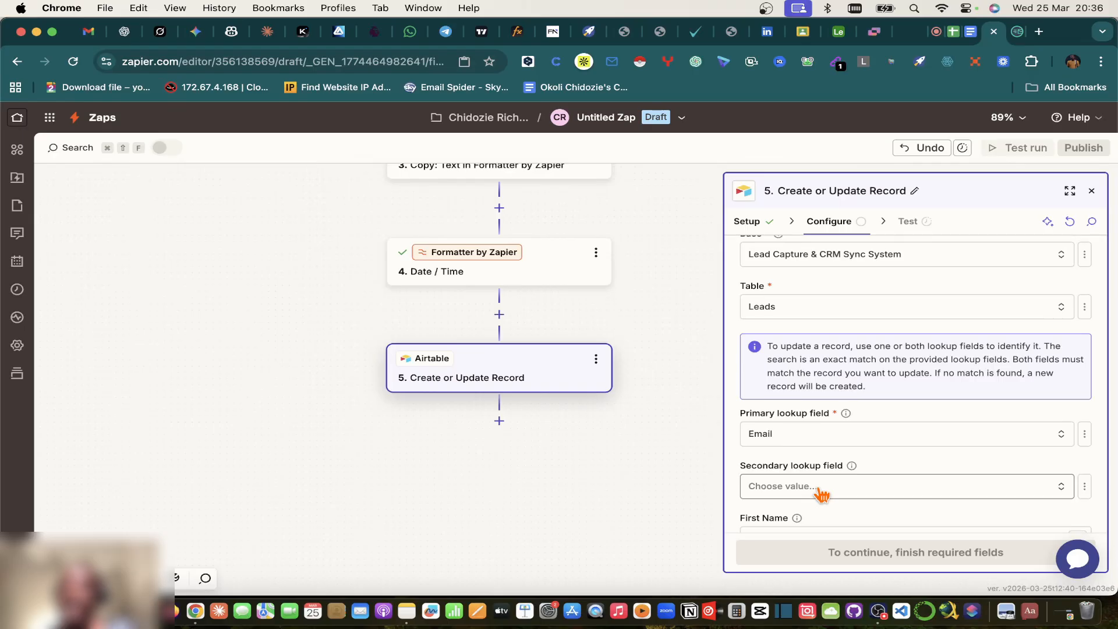
pyautogui.click(843, 34)
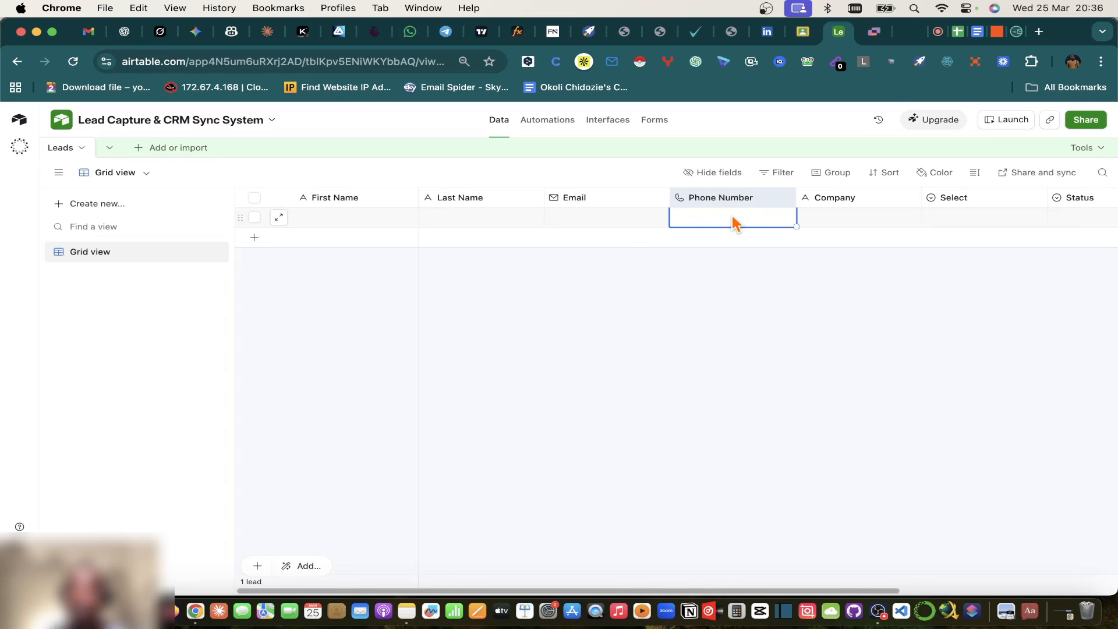
pyautogui.click(996, 32)
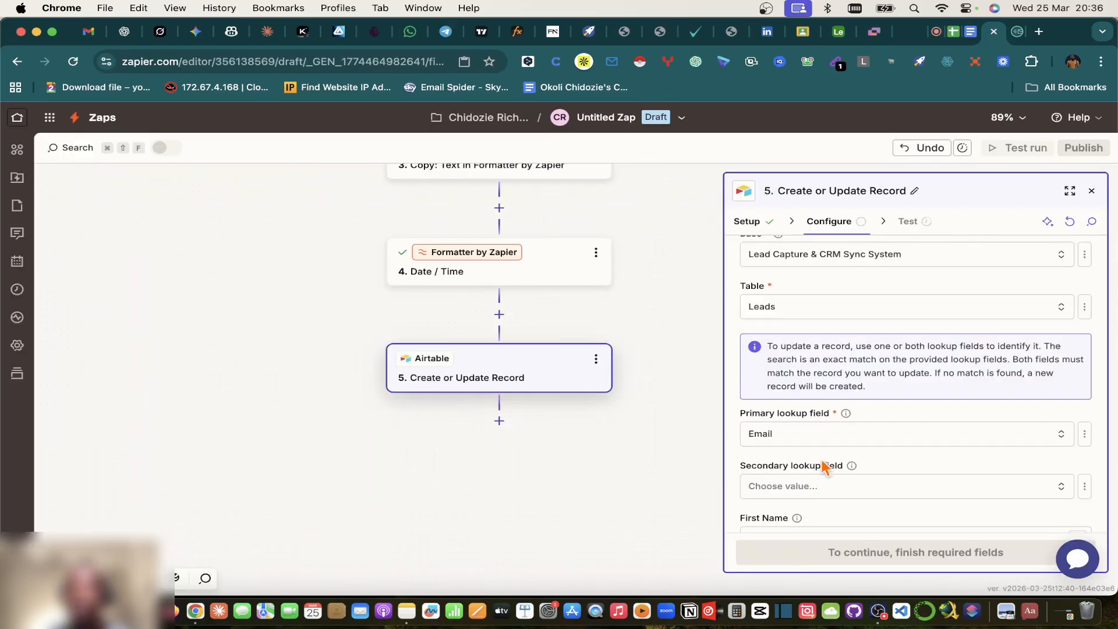
pyautogui.scroll(-1, 833, 505)
pyautogui.scroll(-5, 832, 506)
pyautogui.scroll(4, 829, 501)
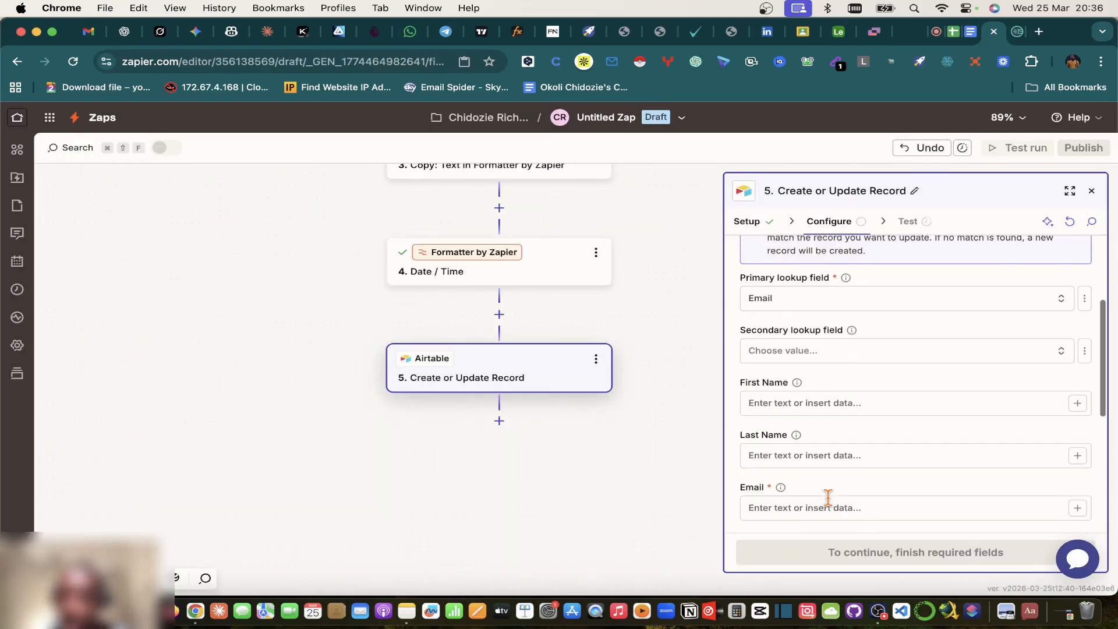
# Step: Browse the spreadsheet row's fields in the First Name data picker, then close it unused
pyautogui.scroll(-3, 828, 498)
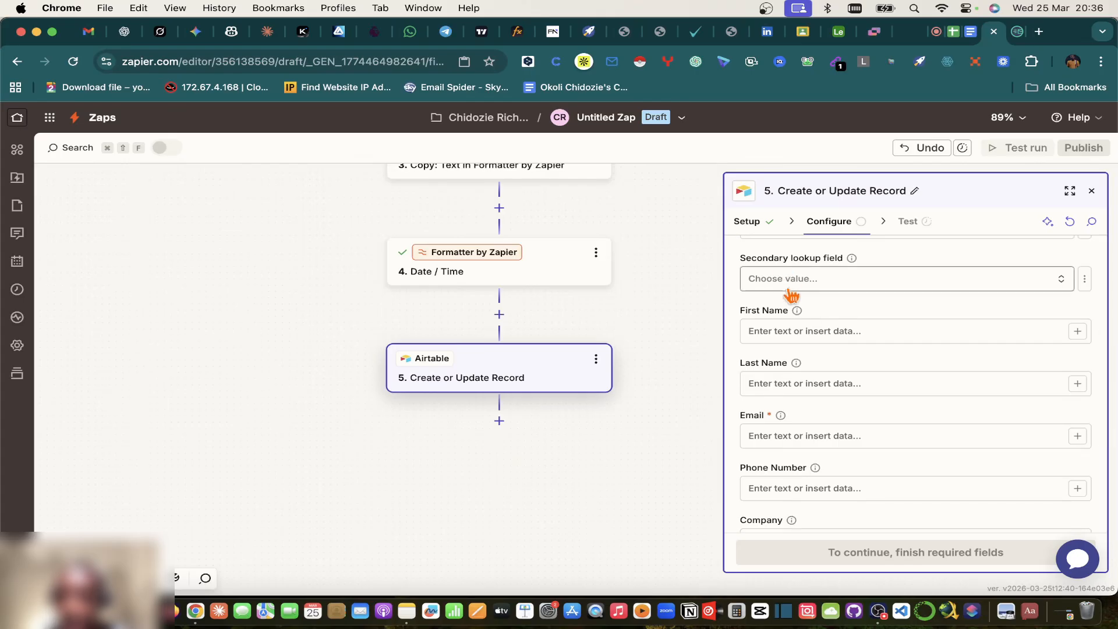
pyautogui.click(789, 330)
pyautogui.click(1077, 331)
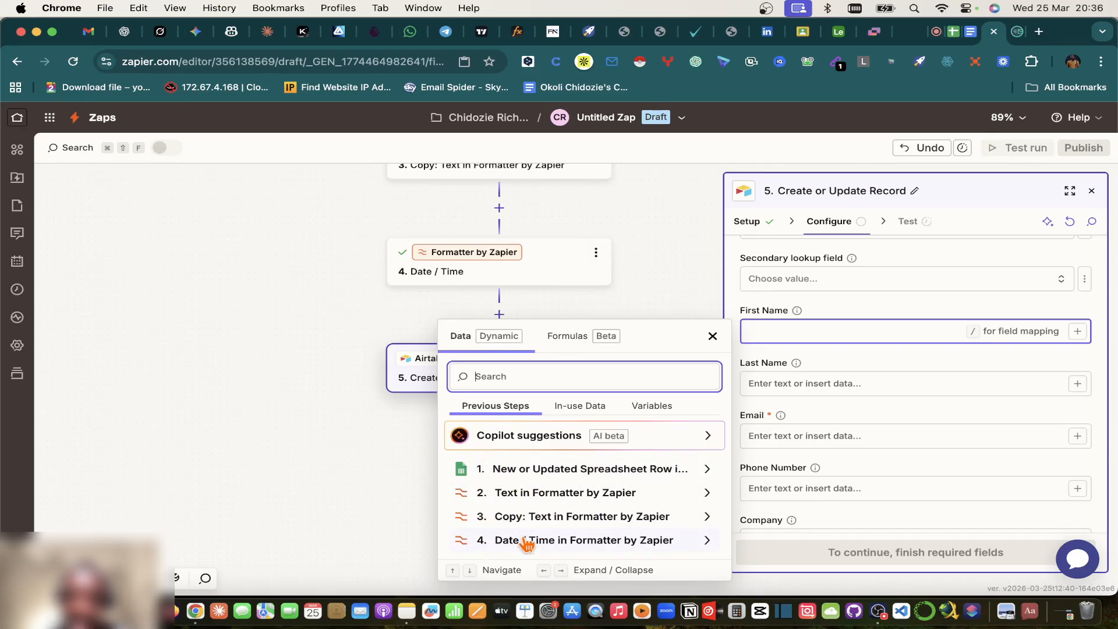
pyautogui.click(690, 472)
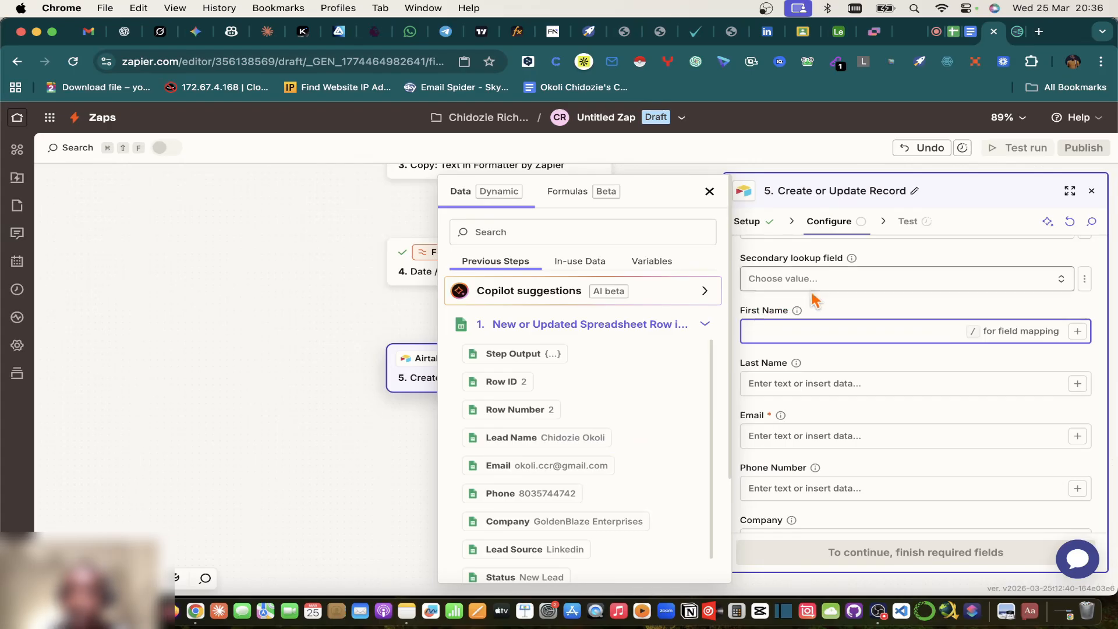
pyautogui.click(823, 154)
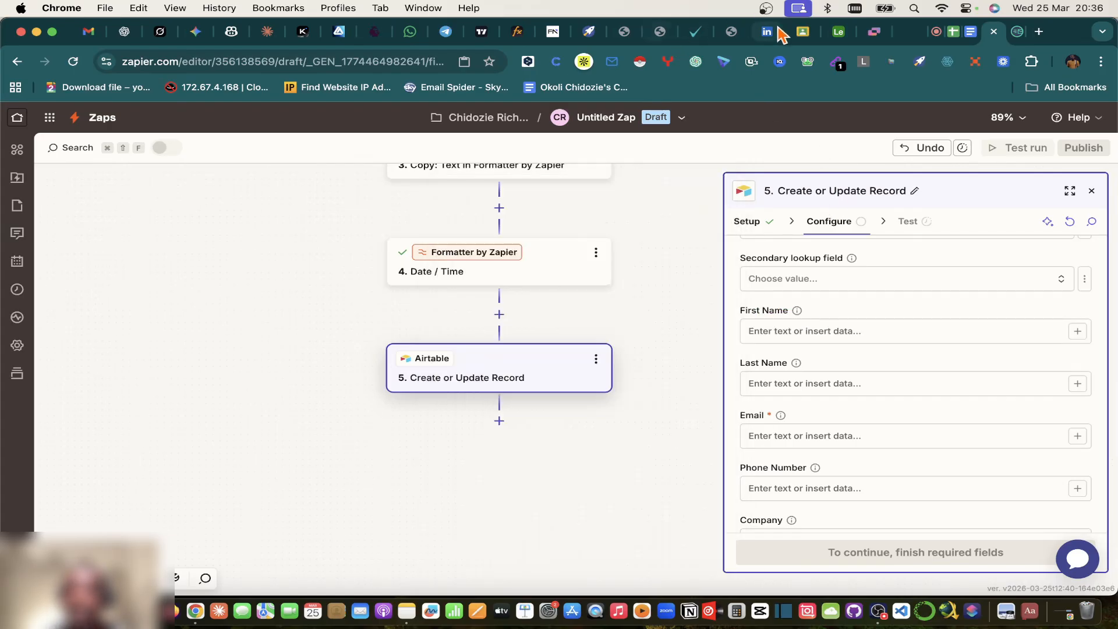
# Step: Delete the only lead from Airtable's Leads table and reopen First Name's data picker in Zapier
pyautogui.click(837, 33)
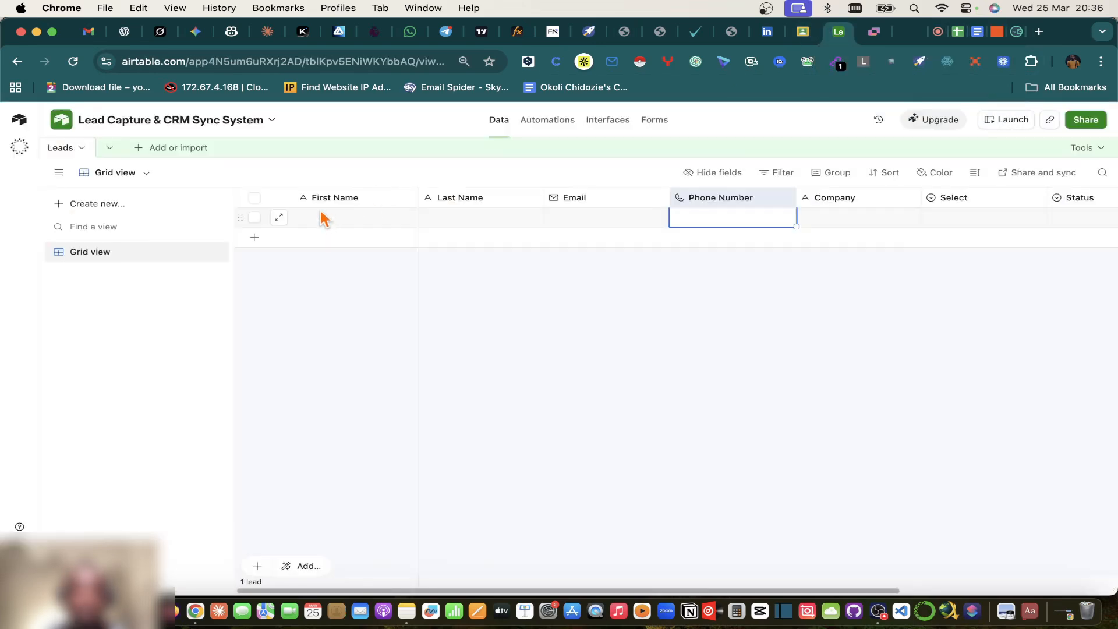
pyautogui.rightClick(256, 229)
pyautogui.click(310, 469)
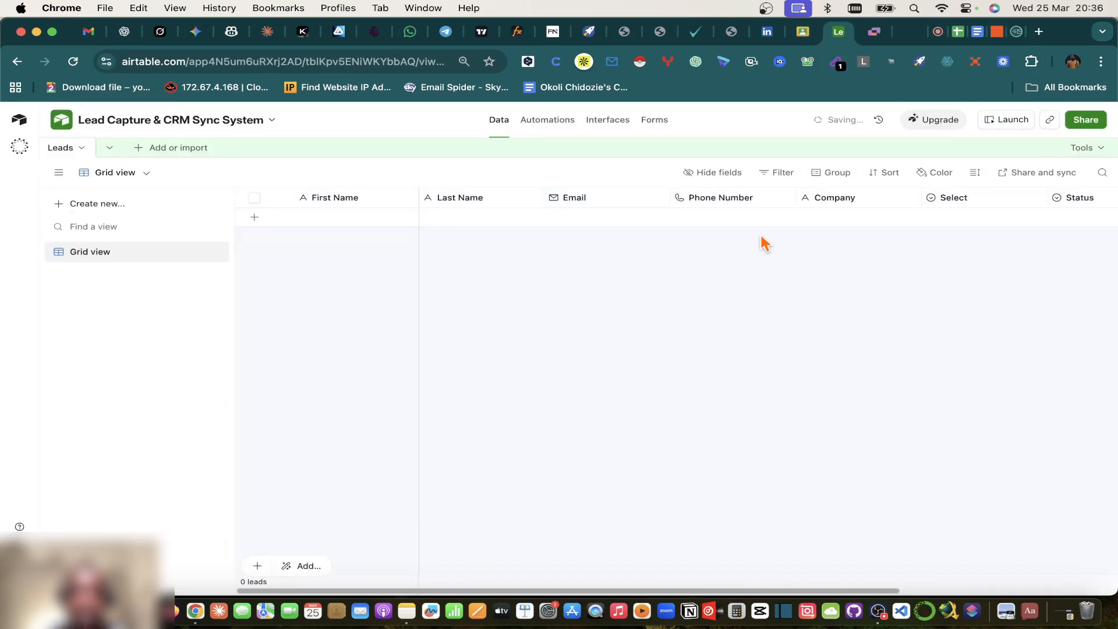
pyautogui.click(997, 32)
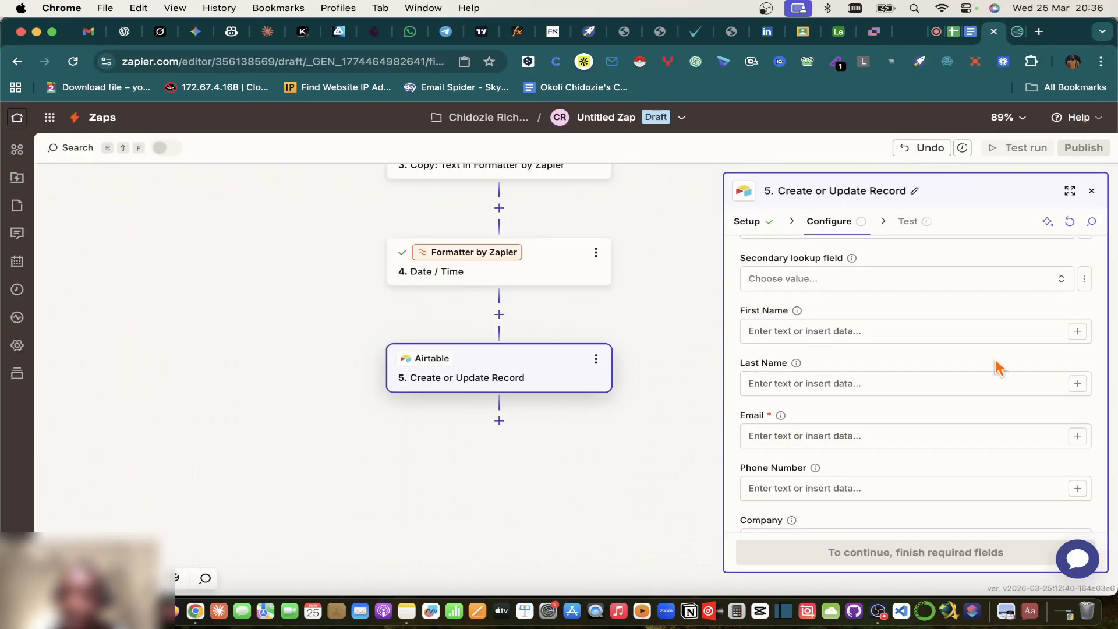
pyautogui.click(1077, 331)
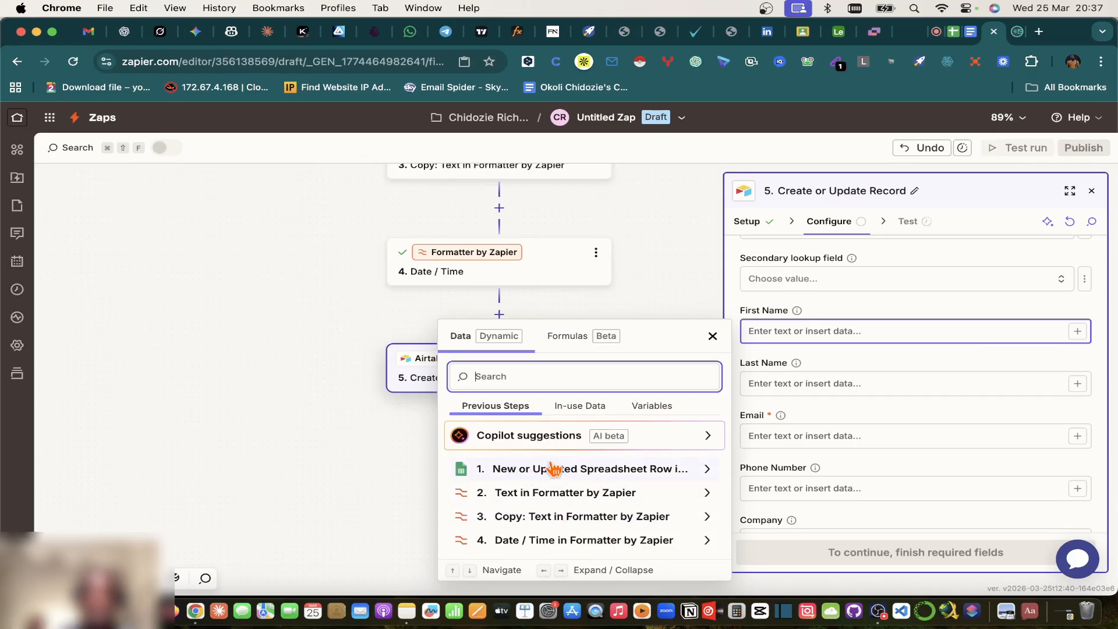
# Step: Map First Name to the step 2 Text in Formatter first-name output
pyautogui.click(701, 494)
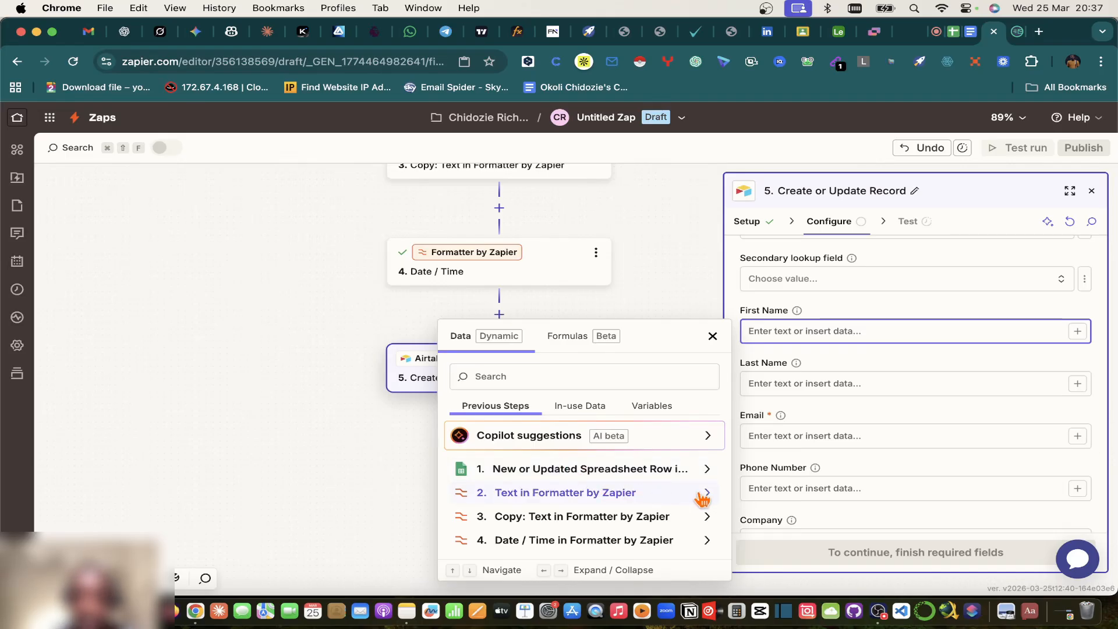
pyautogui.click(702, 495)
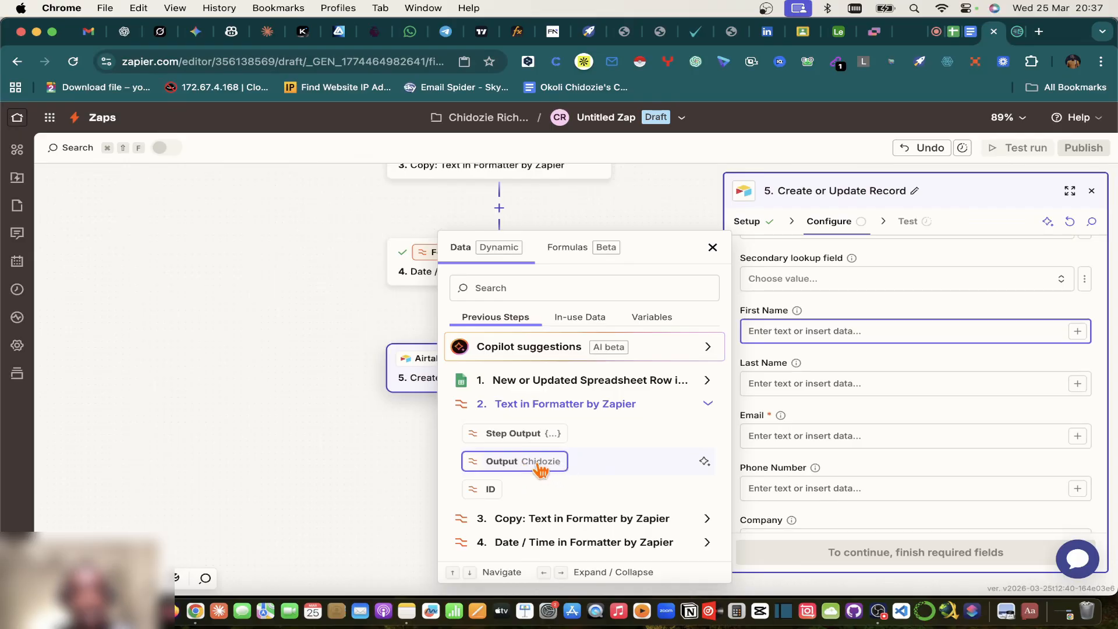
pyautogui.click(651, 414)
pyautogui.click(582, 516)
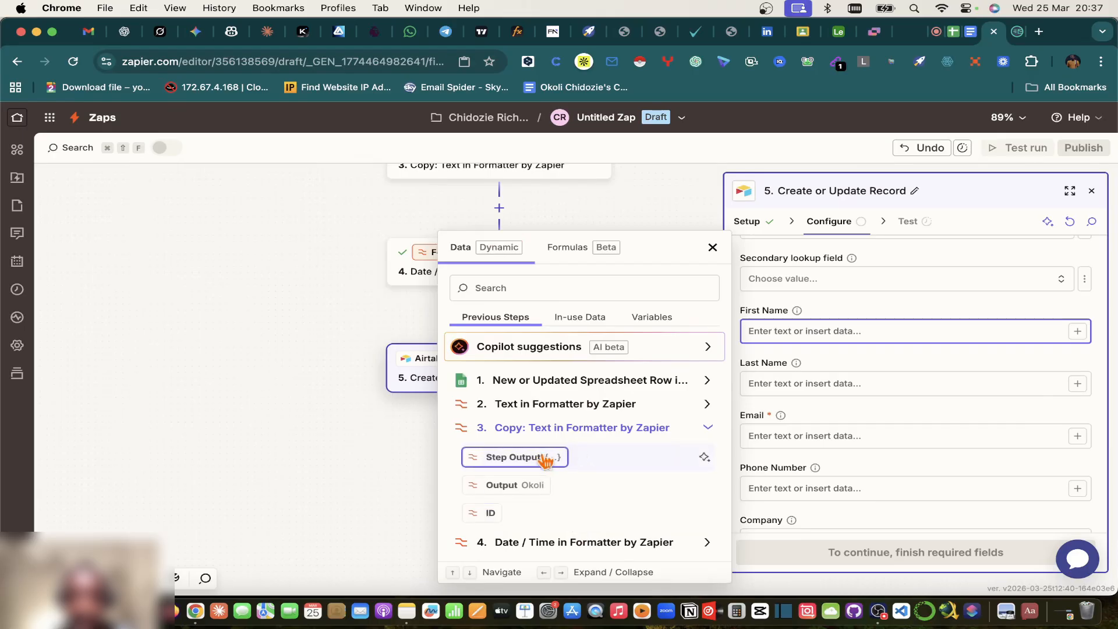
pyautogui.click(690, 430)
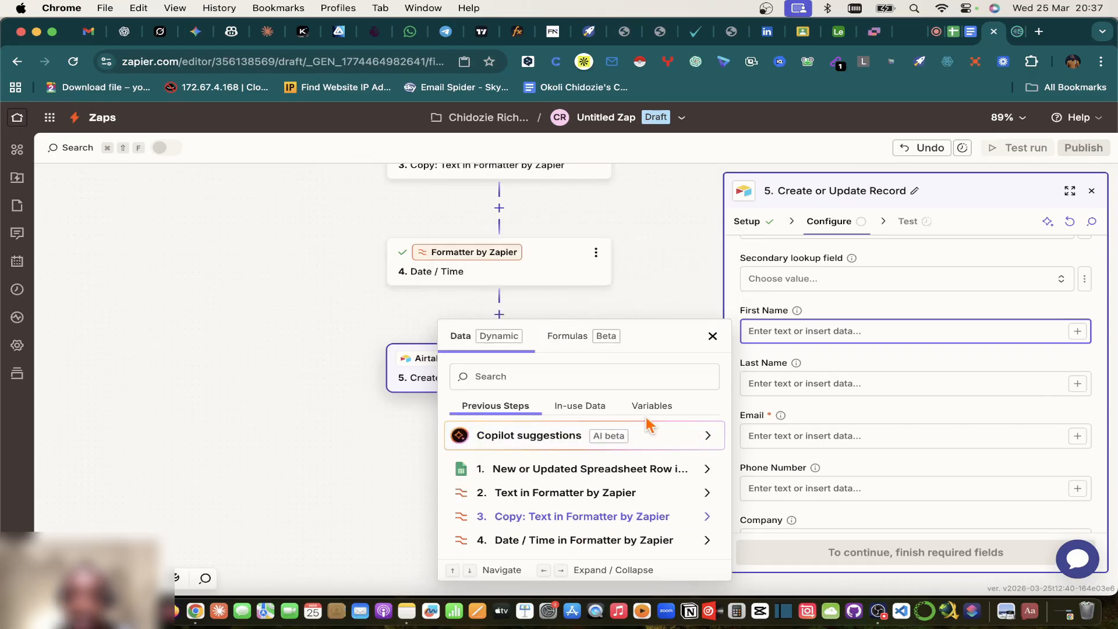
pyautogui.click(634, 493)
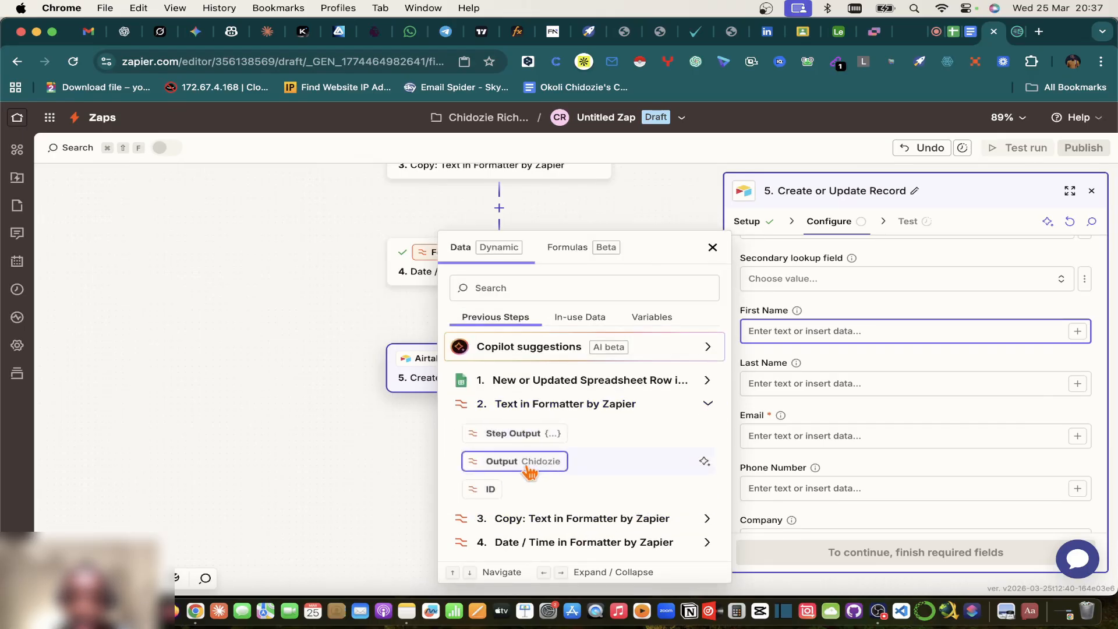
pyautogui.click(533, 461)
# Step: Map Last Name to the step 3 Formatter last-name output and close the data picker
pyautogui.click(815, 383)
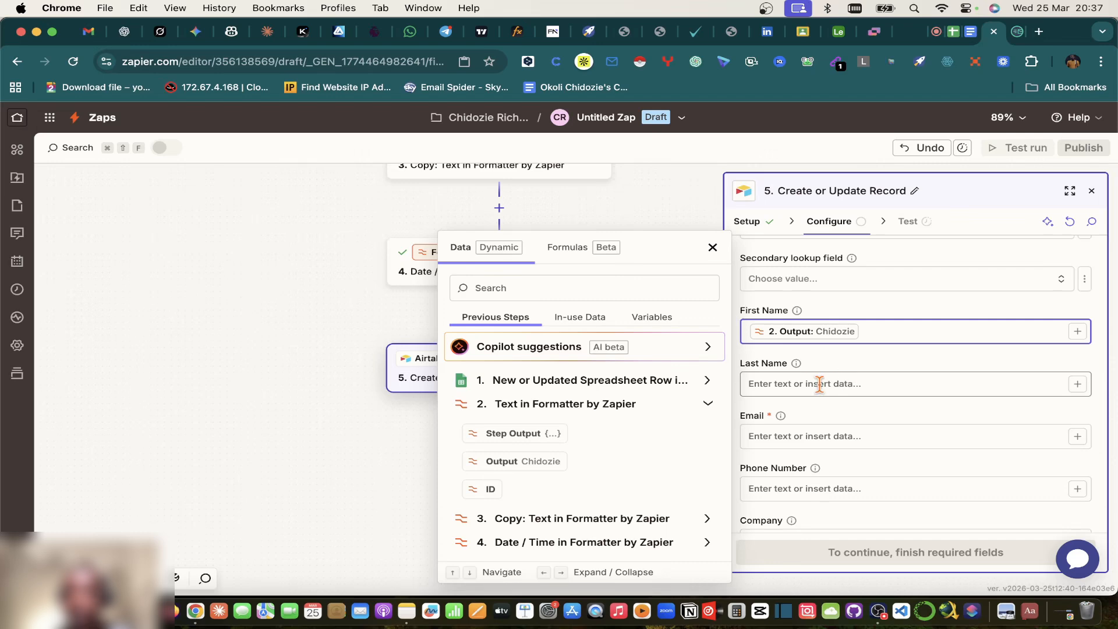
pyautogui.click(1077, 384)
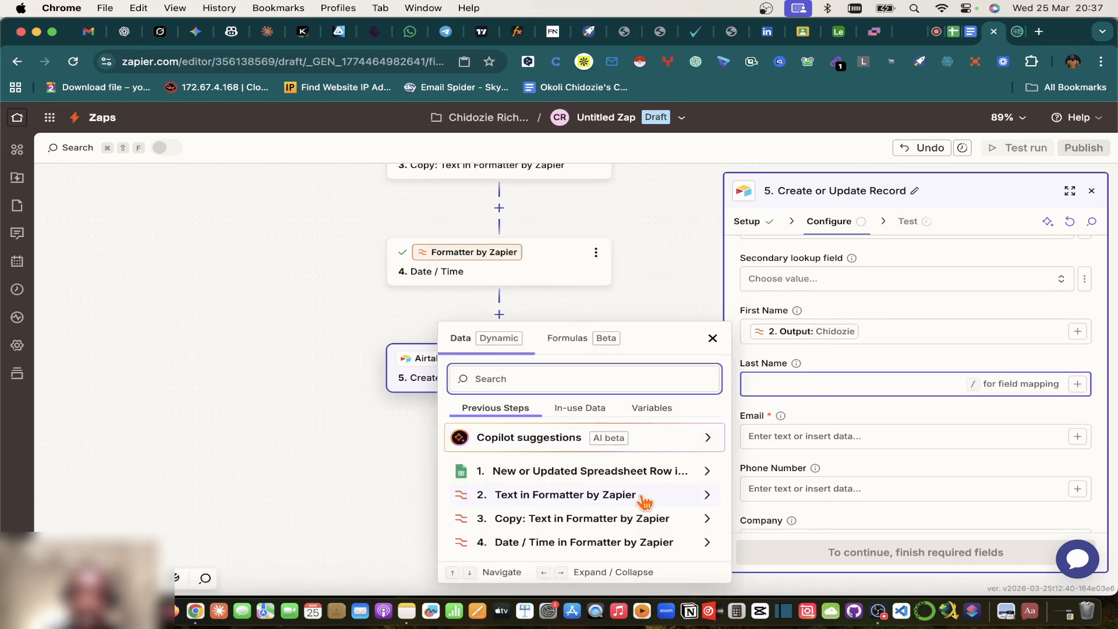
pyautogui.click(633, 520)
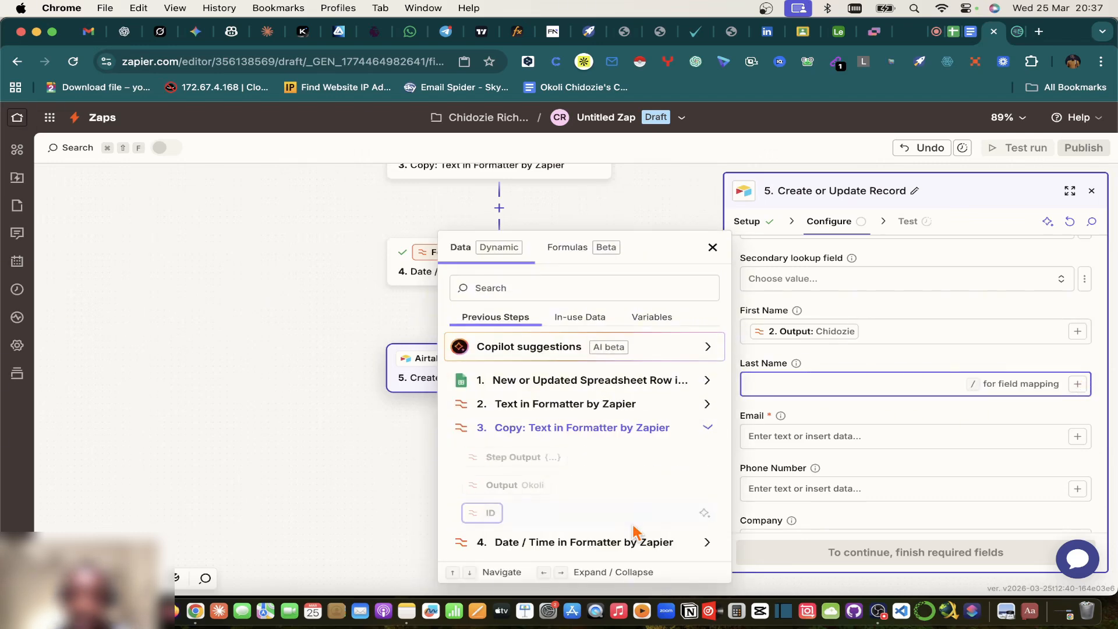
pyautogui.click(604, 446)
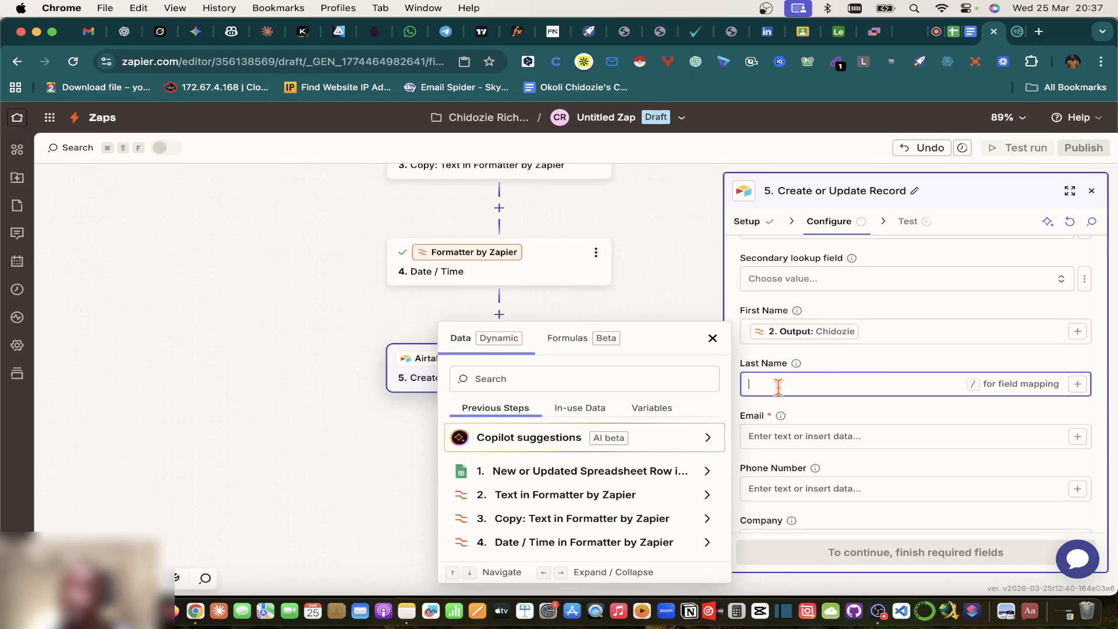
pyautogui.click(617, 519)
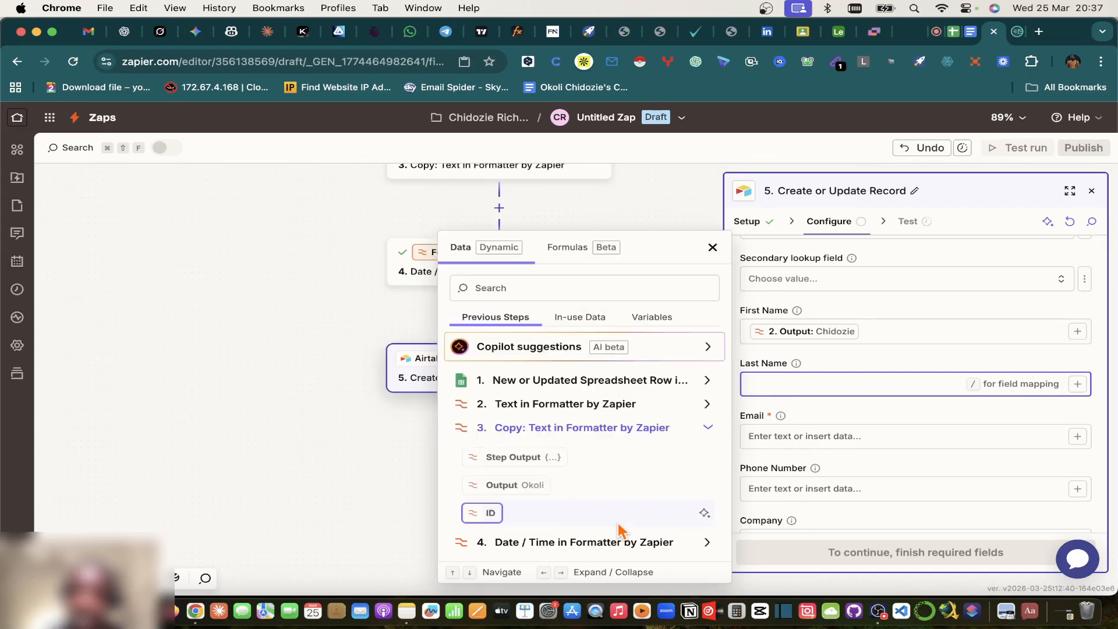
pyautogui.click(507, 486)
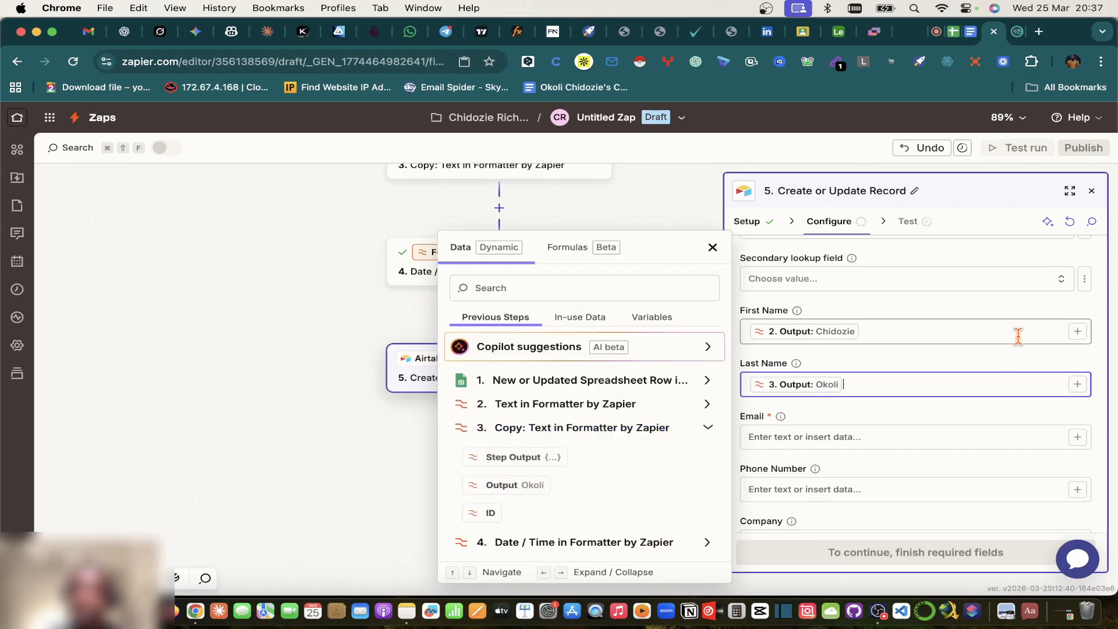
pyautogui.click(901, 331)
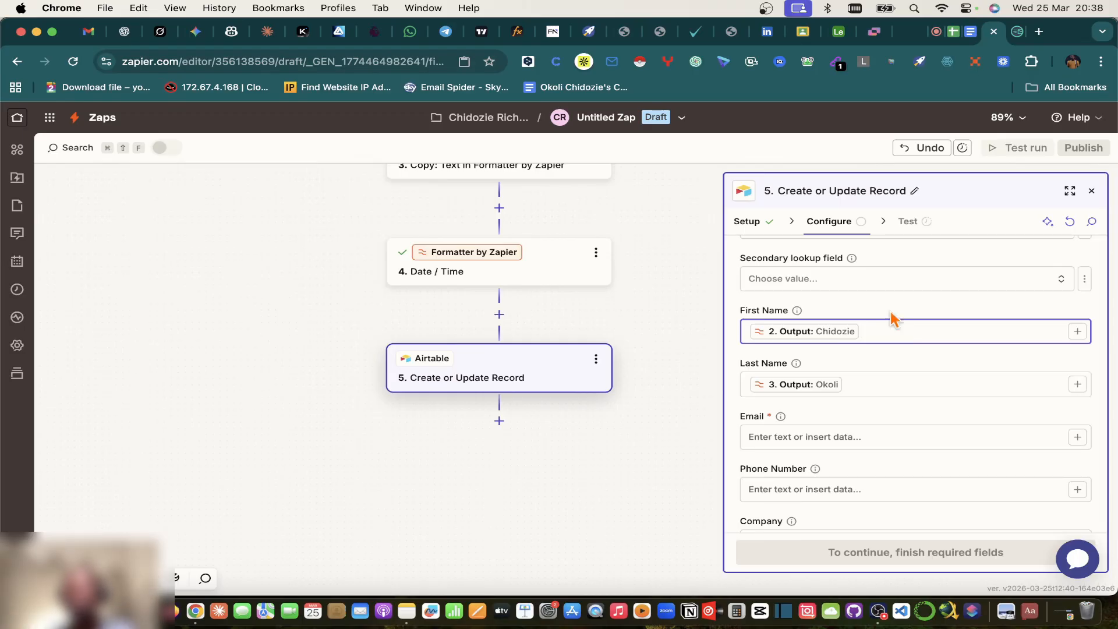
pyautogui.click(955, 33)
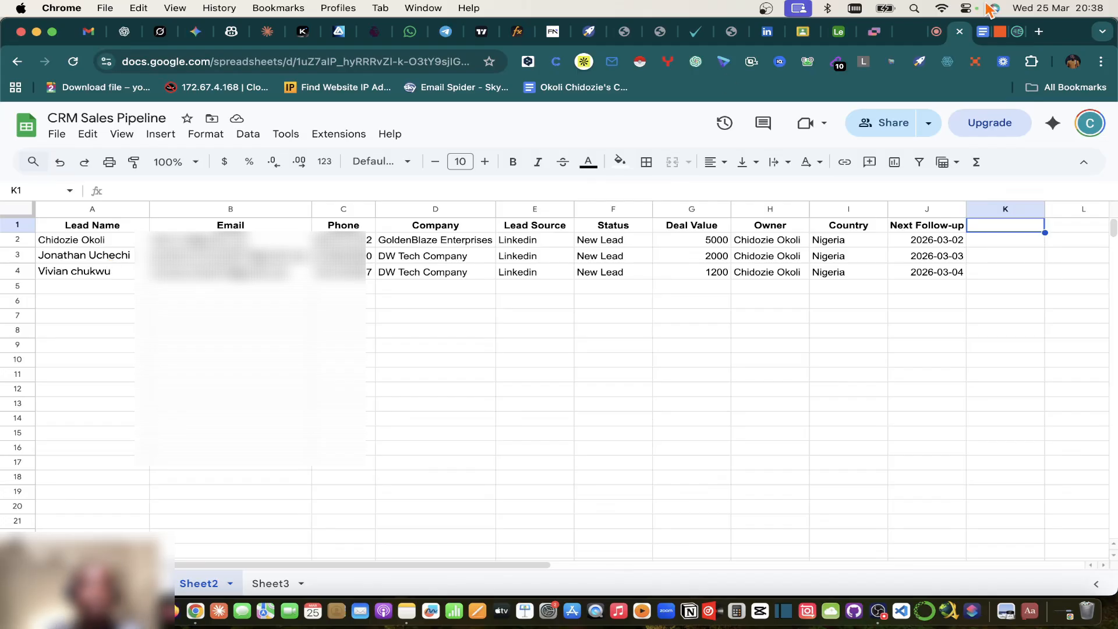
pyautogui.click(999, 33)
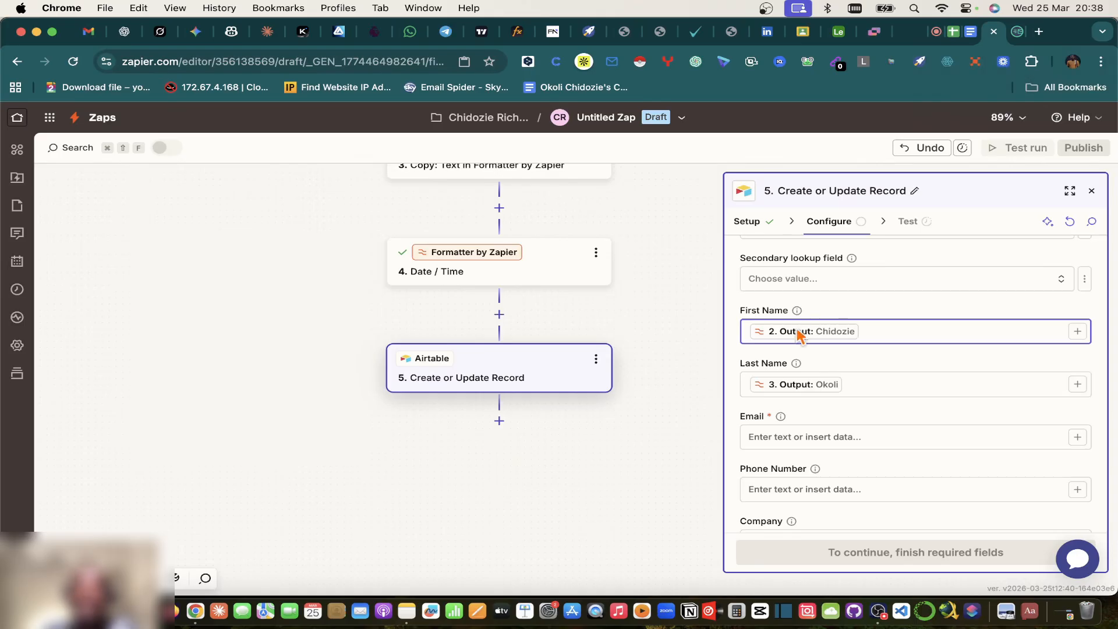
pyautogui.scroll(2, 799, 338)
pyautogui.scroll(10, 627, 271)
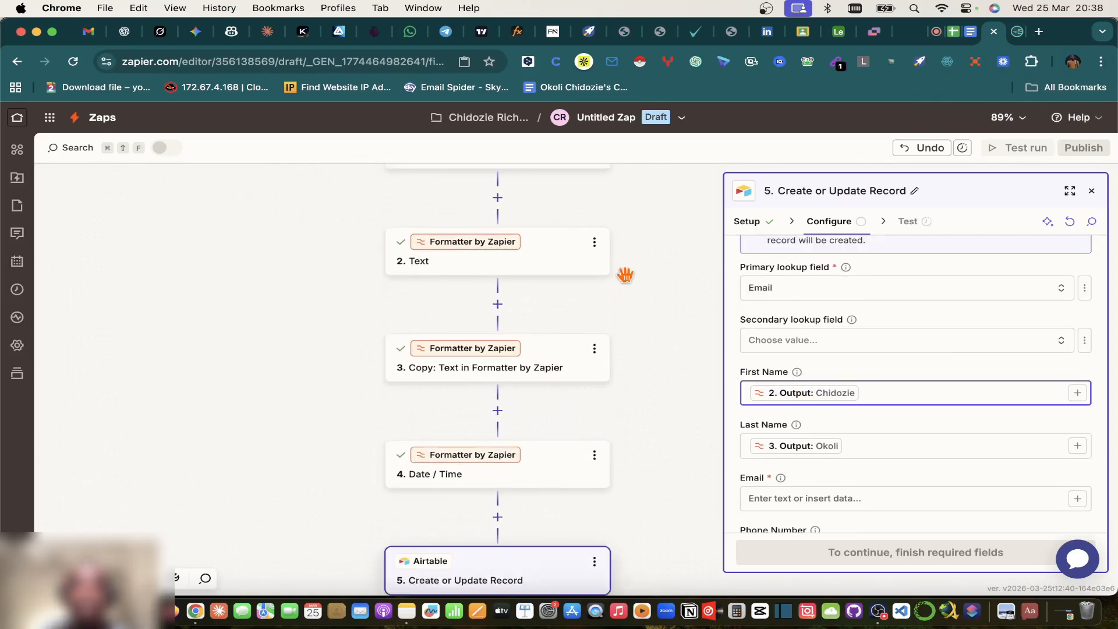
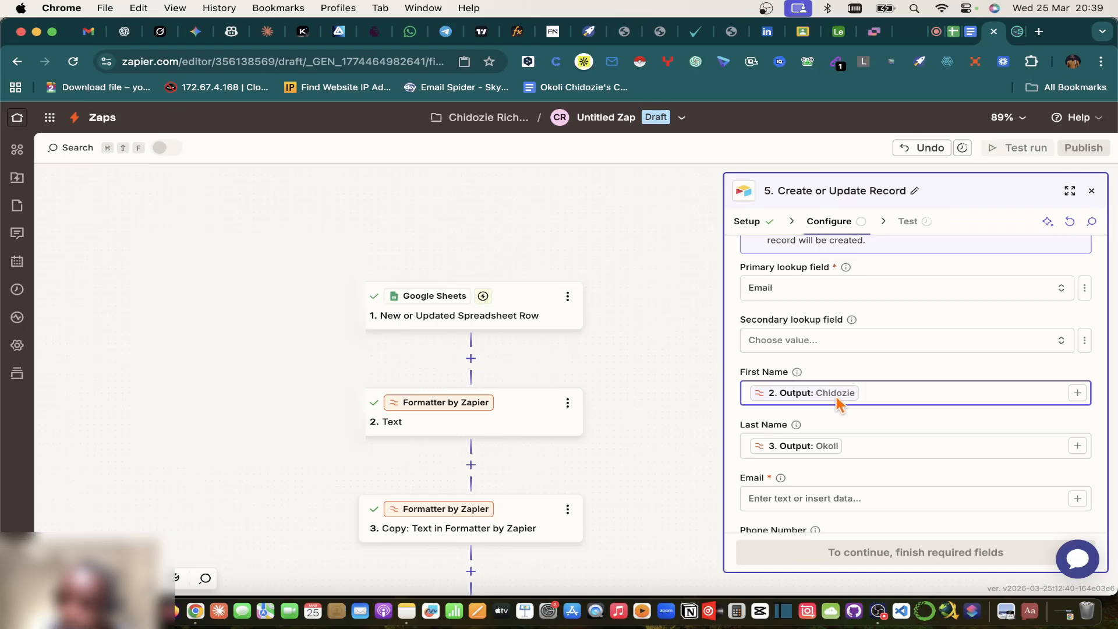
# Step: Map the Airtable Email field to the spreadsheet row's Email value
pyautogui.scroll(-4, 836, 402)
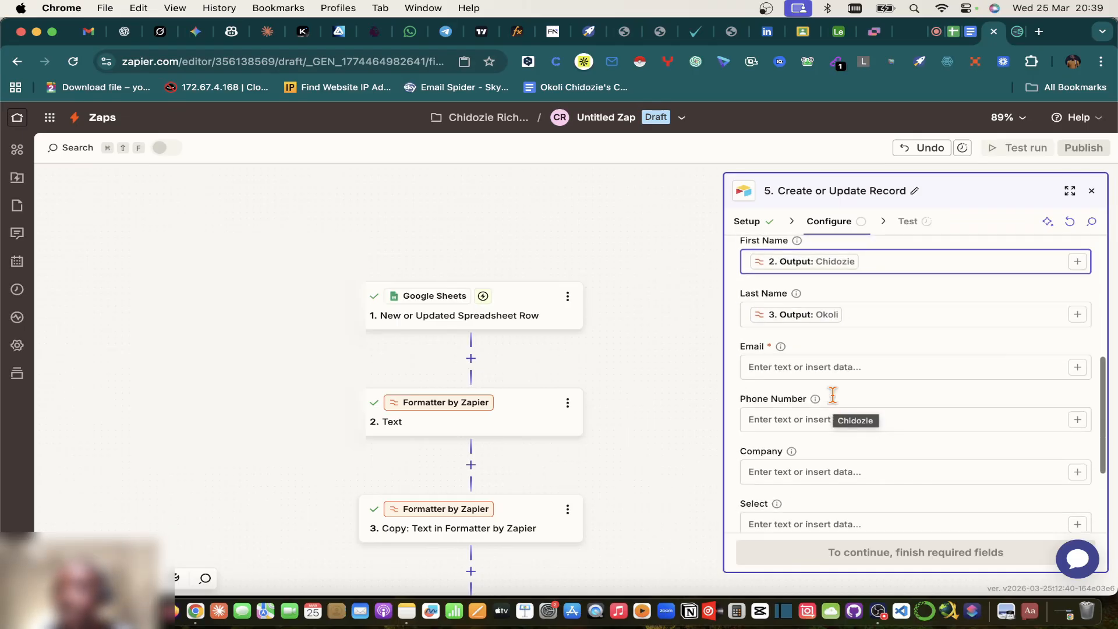
pyautogui.scroll(2, 836, 402)
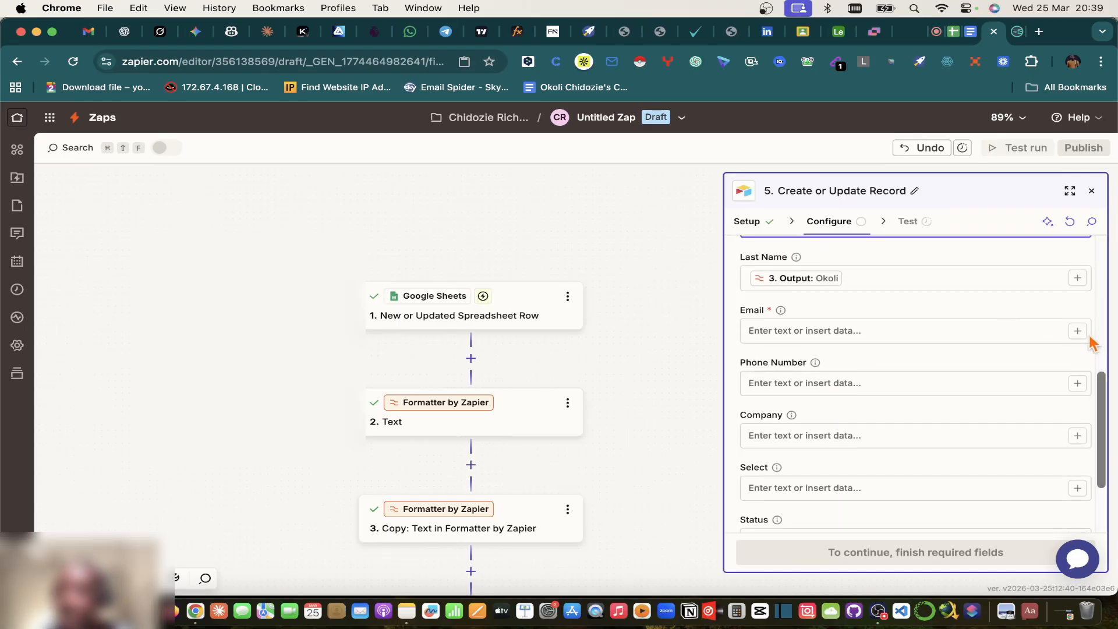
pyautogui.click(1077, 330)
pyautogui.click(606, 469)
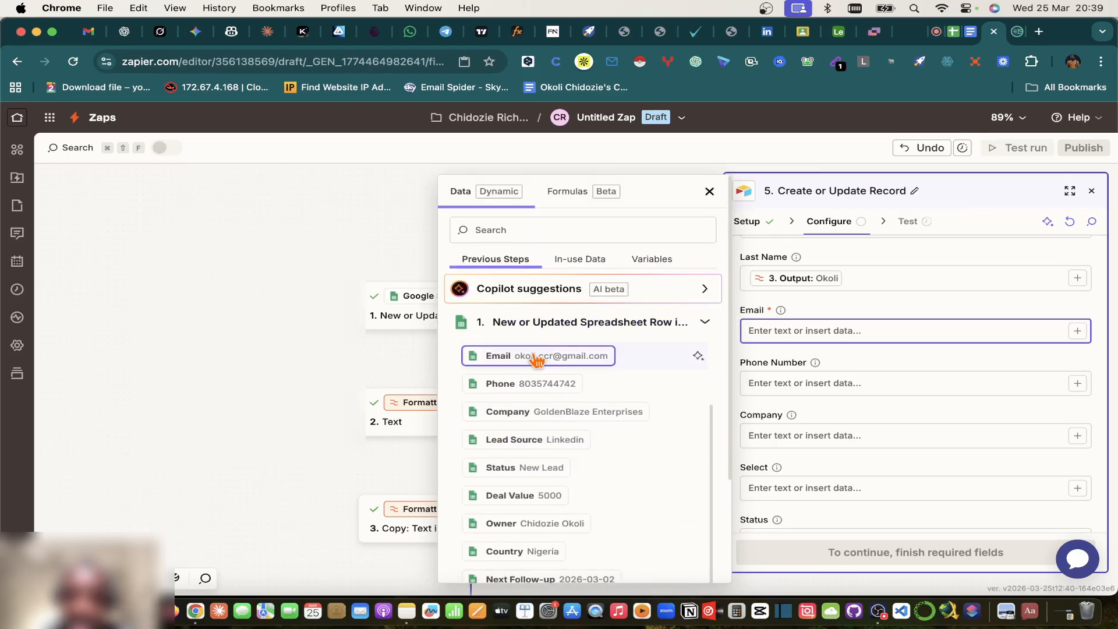
pyautogui.click(539, 355)
# Step: Compare the Phone Number field against the Airtable Leads table's columns
pyautogui.click(1077, 383)
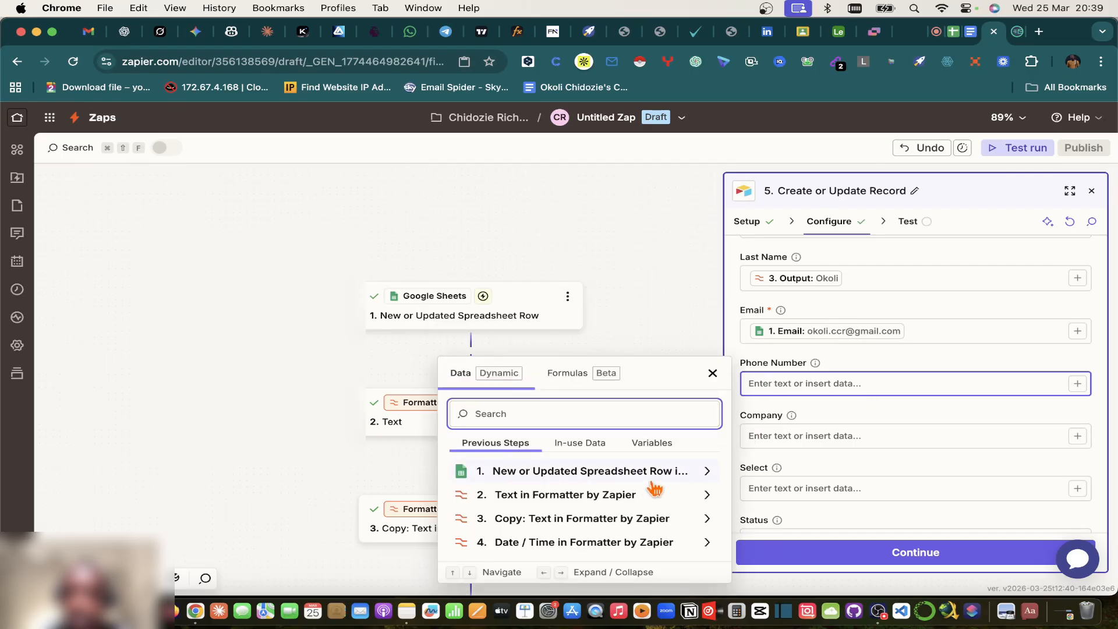
pyautogui.click(649, 479)
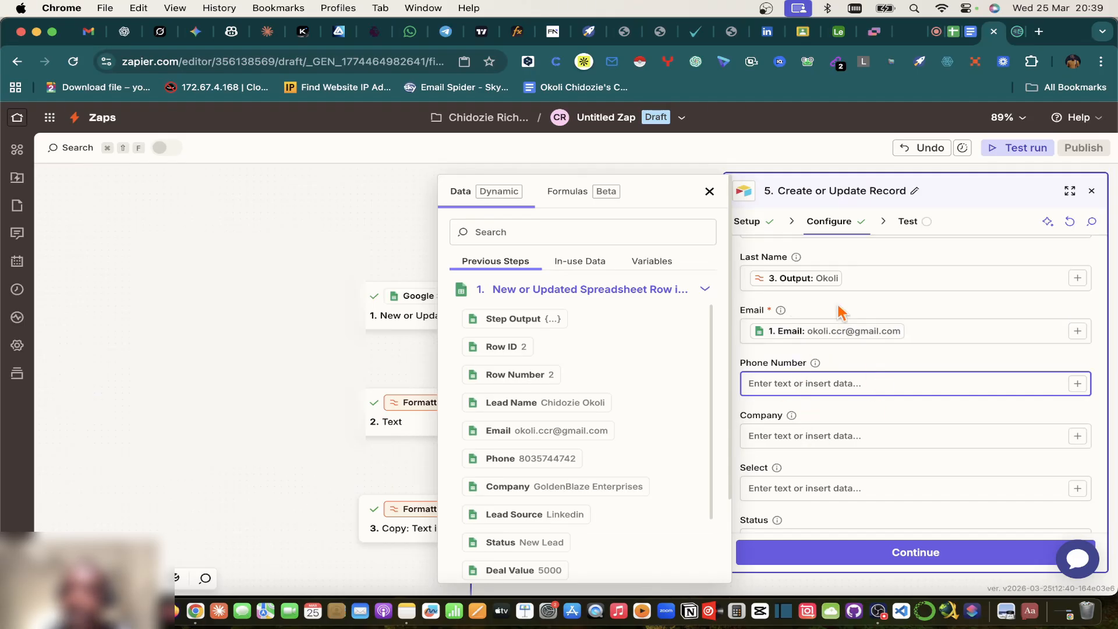
pyautogui.click(837, 34)
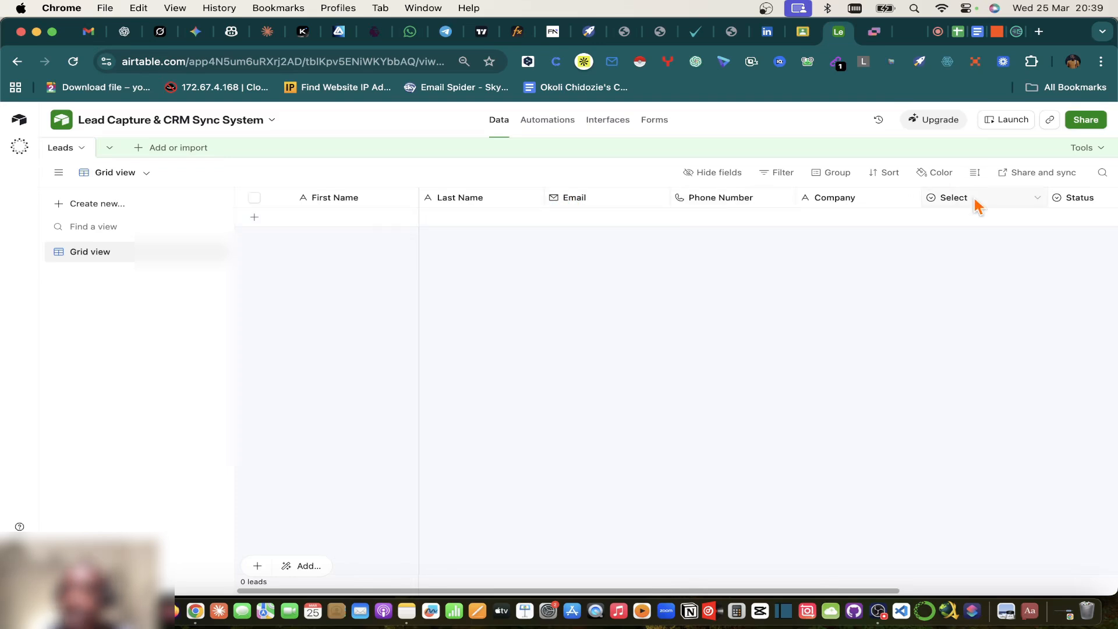
pyautogui.hscroll(5, 971, 204)
pyautogui.hscroll(-5, 469, 204)
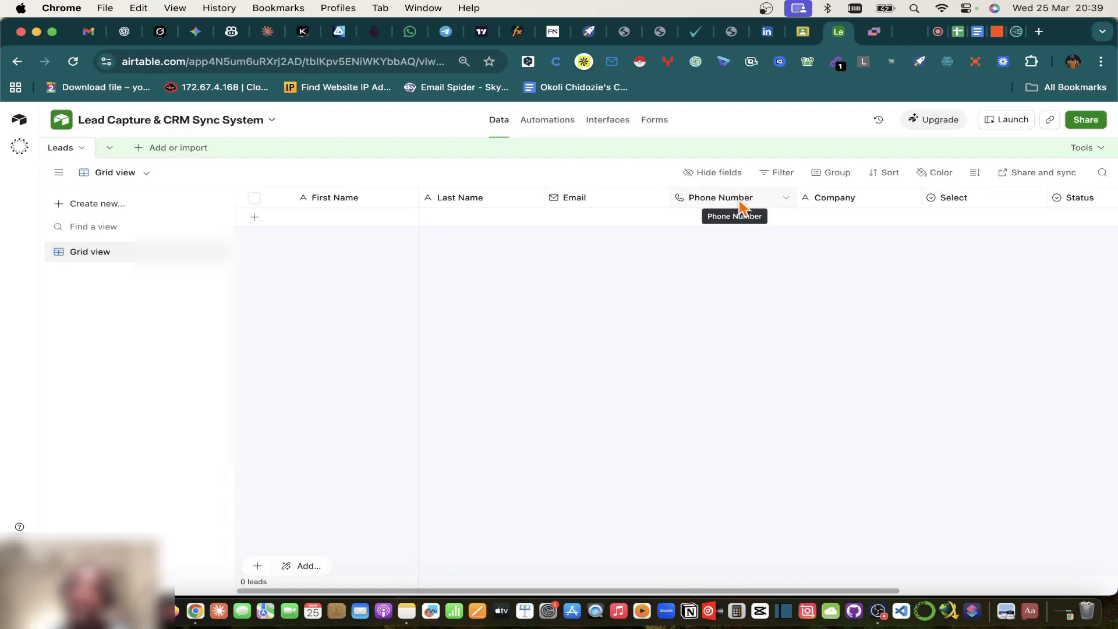
pyautogui.click(996, 32)
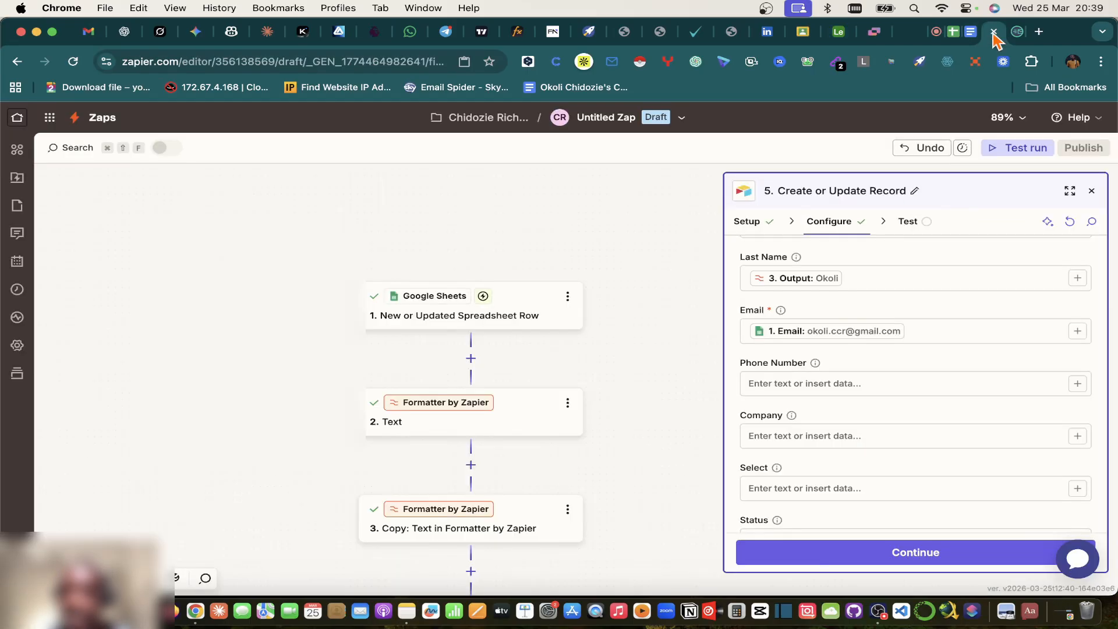
pyautogui.click(825, 383)
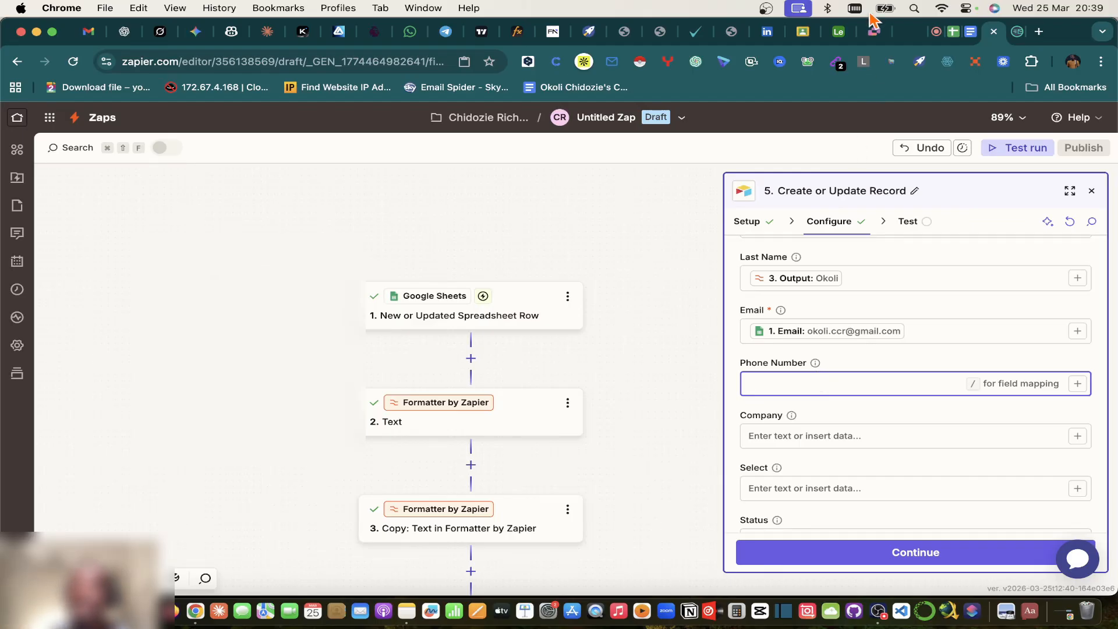
pyautogui.click(838, 33)
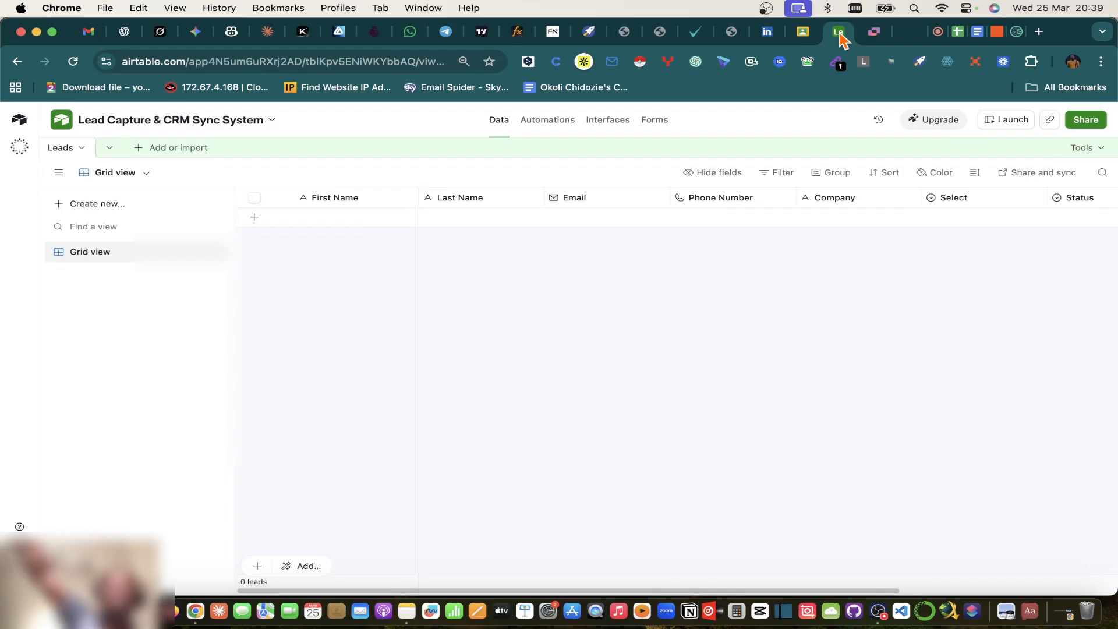
pyautogui.click(992, 38)
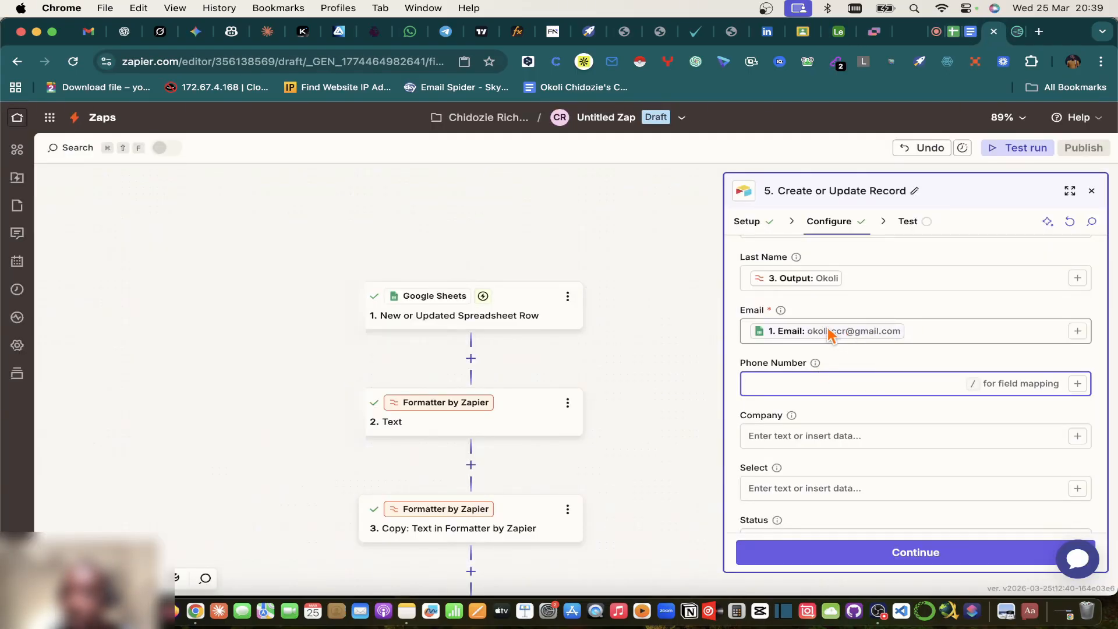
pyautogui.click(831, 34)
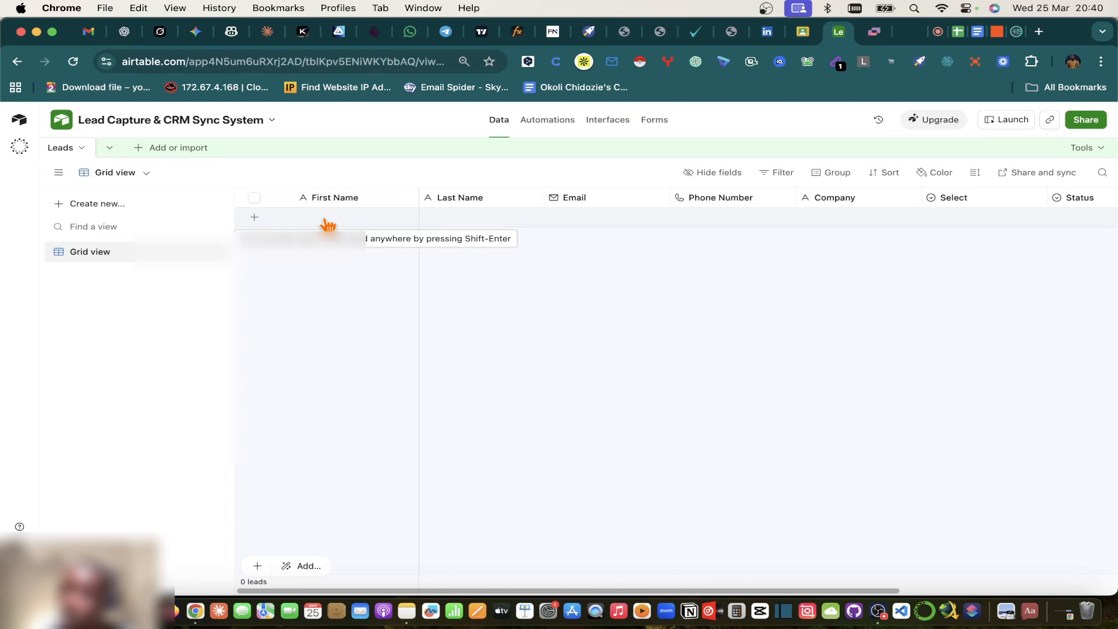
pyautogui.click(997, 31)
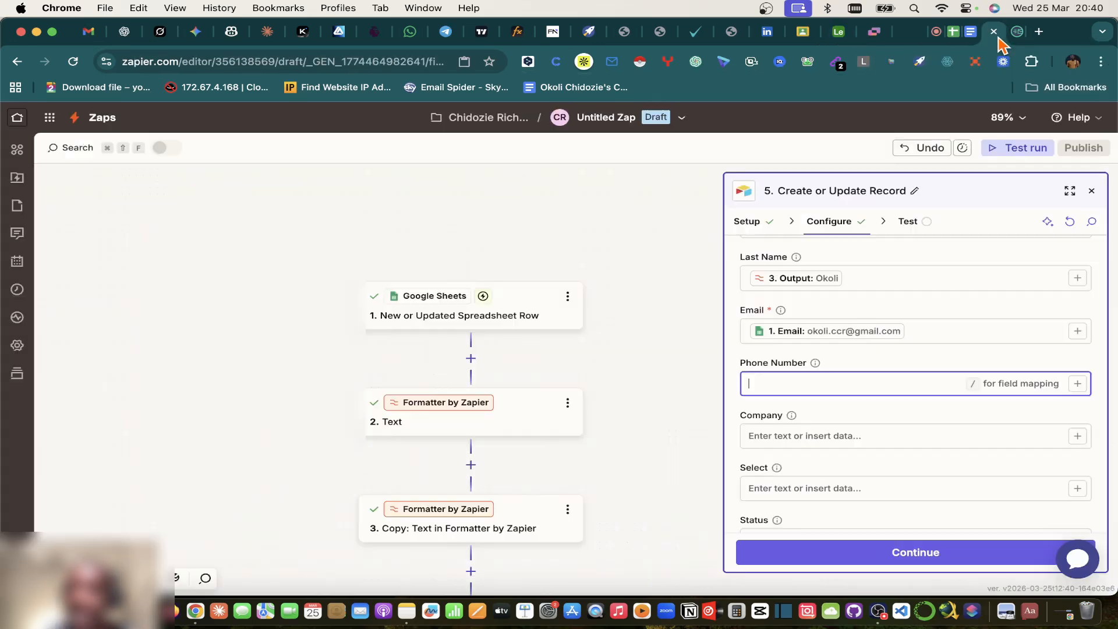
# Step: Map Phone Number to the spreadsheet row's Phone value from step 1
pyautogui.click(1077, 383)
pyautogui.click(601, 469)
pyautogui.scroll(-2, 601, 478)
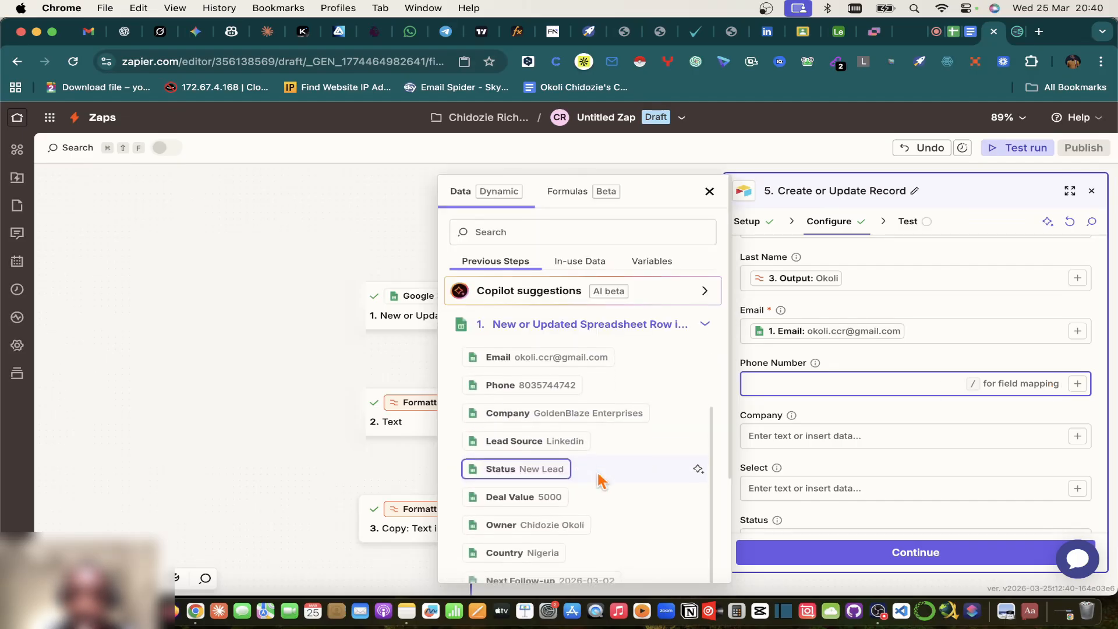
pyautogui.click(495, 396)
# Step: Map Company to the sheet's Company value and check the Select field against Airtable
pyautogui.scroll(-1, 873, 386)
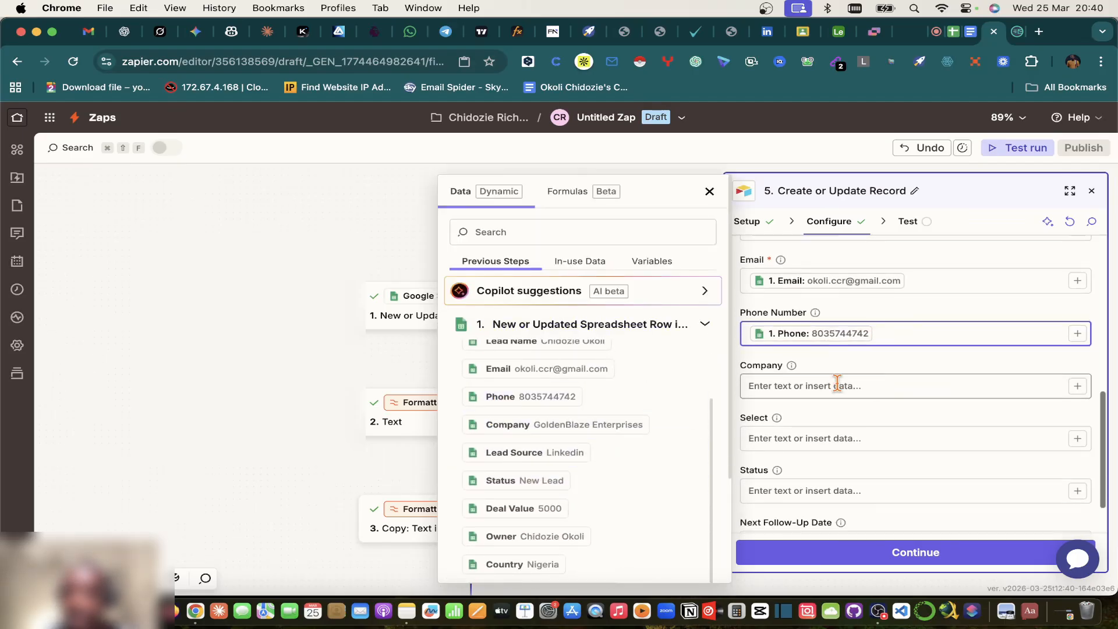
pyautogui.click(838, 384)
pyautogui.click(1077, 386)
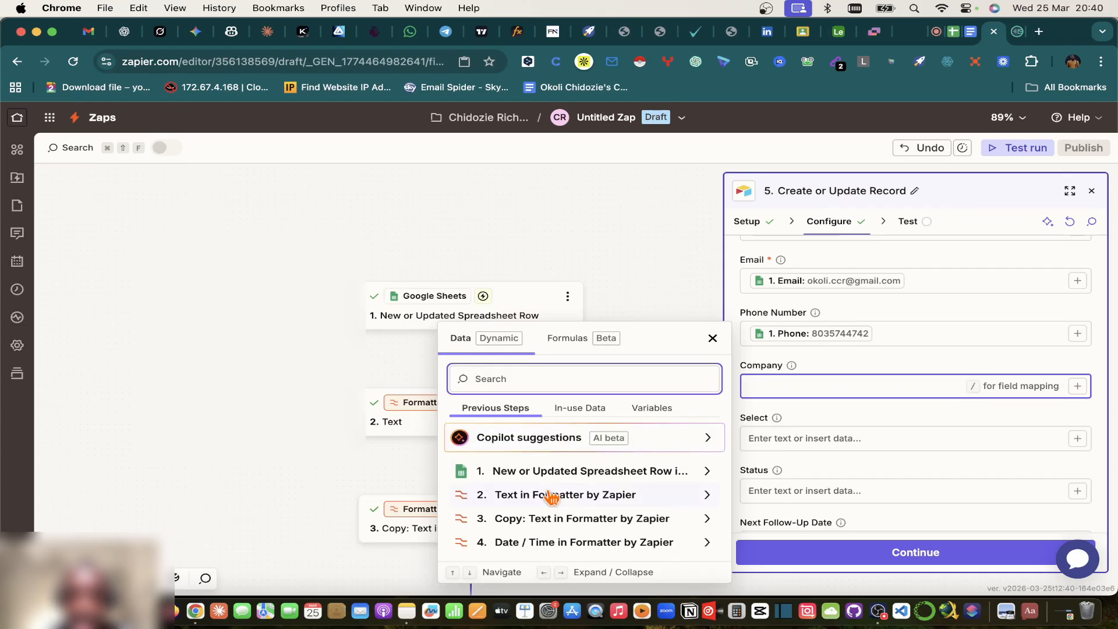
pyautogui.click(554, 469)
pyautogui.scroll(1, 555, 474)
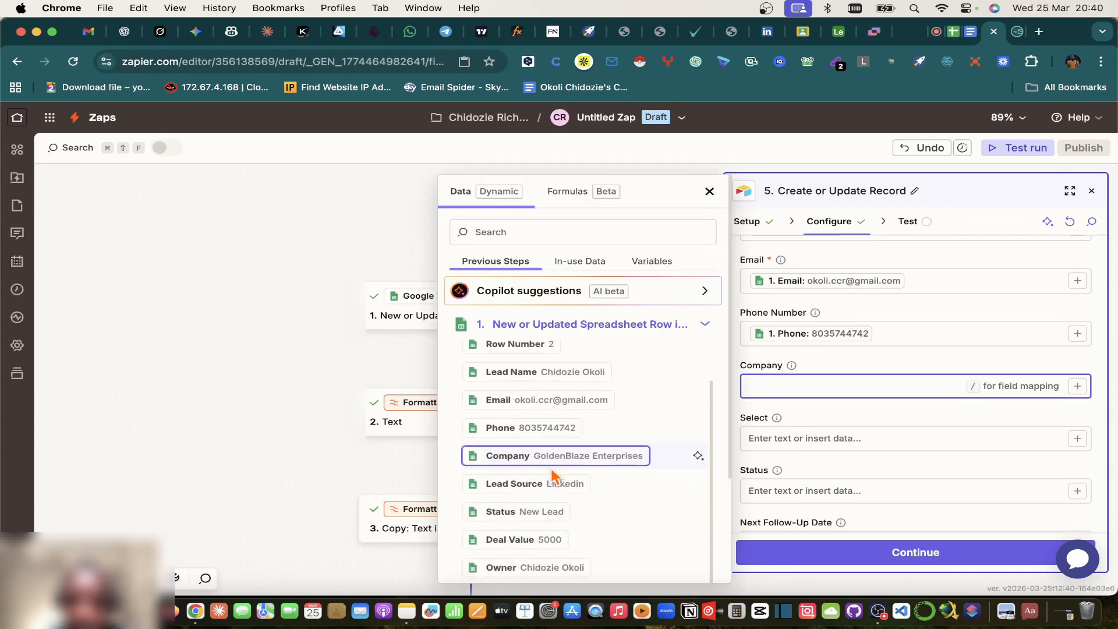
pyautogui.click(501, 456)
pyautogui.scroll(-1, 867, 437)
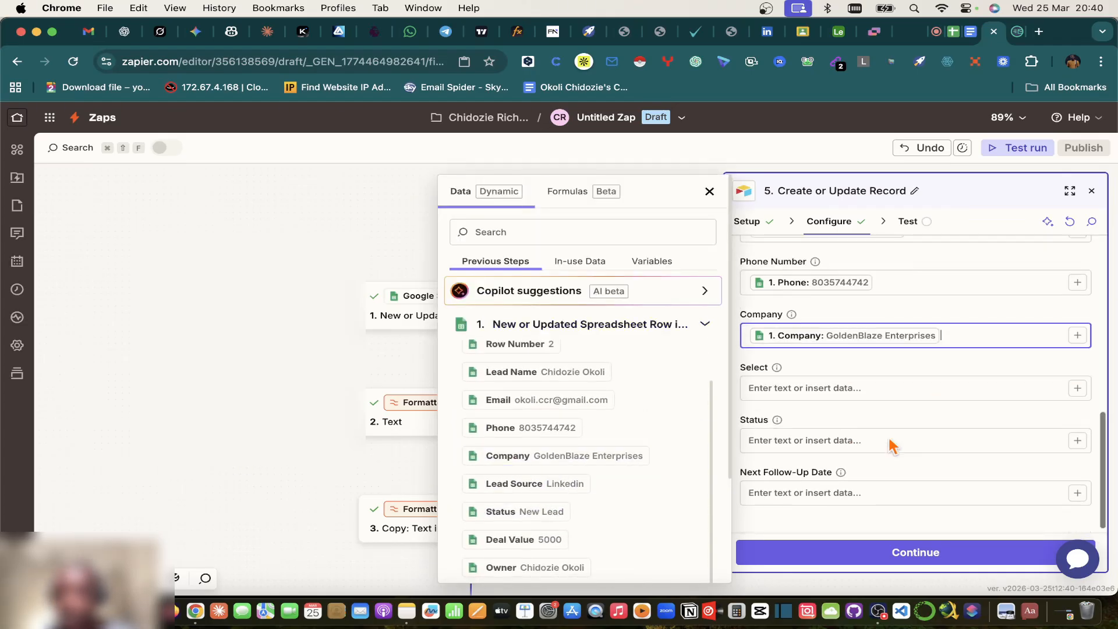
pyautogui.click(903, 288)
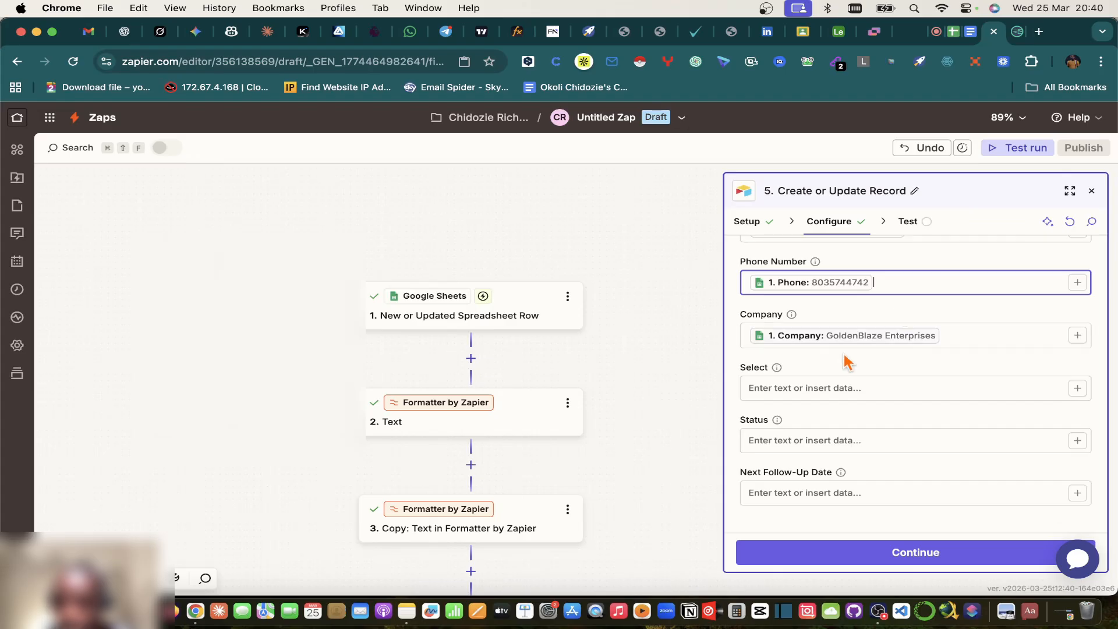
pyautogui.click(777, 367)
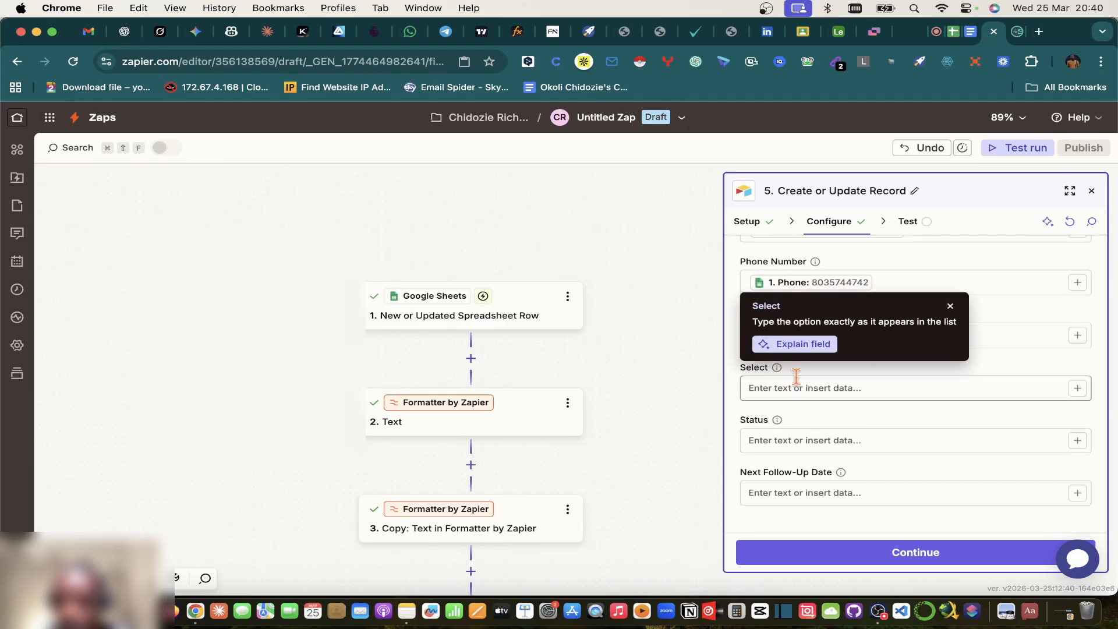
pyautogui.click(838, 32)
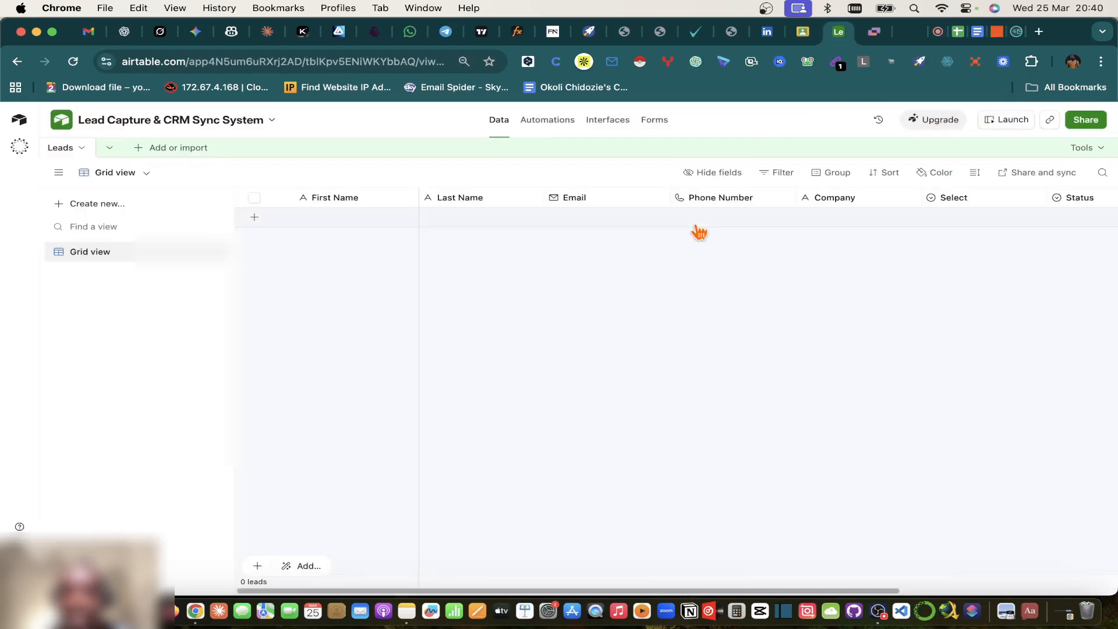
# Step: Edit the Leads table's Select field and save it under the name 'Lead Source'
pyautogui.hscroll(3, 698, 232)
pyautogui.hscroll(-2, 698, 232)
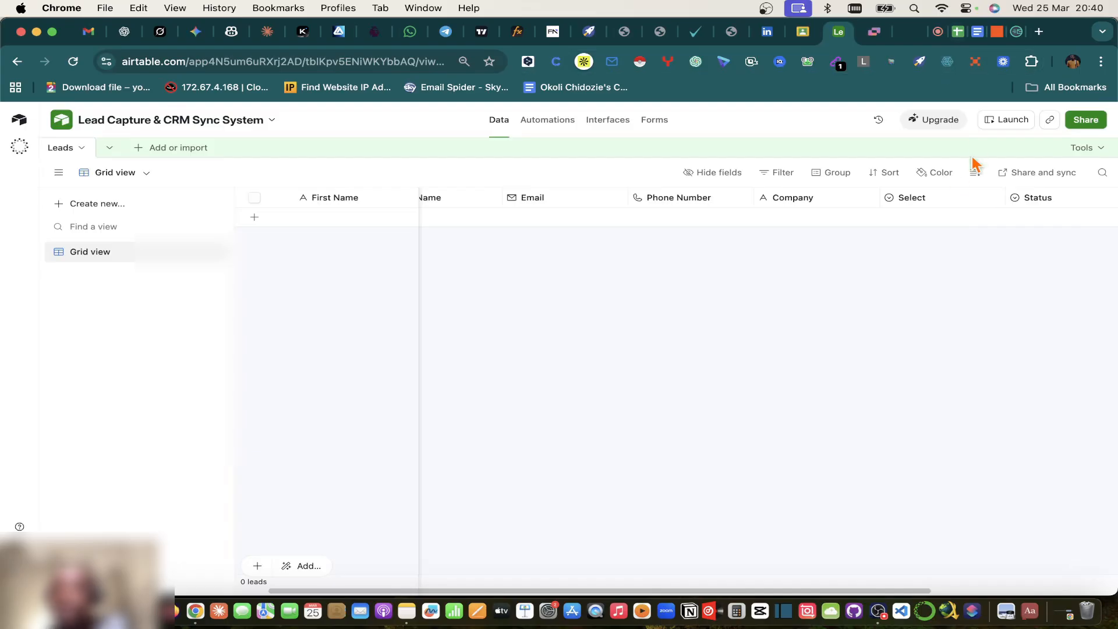
pyautogui.click(996, 204)
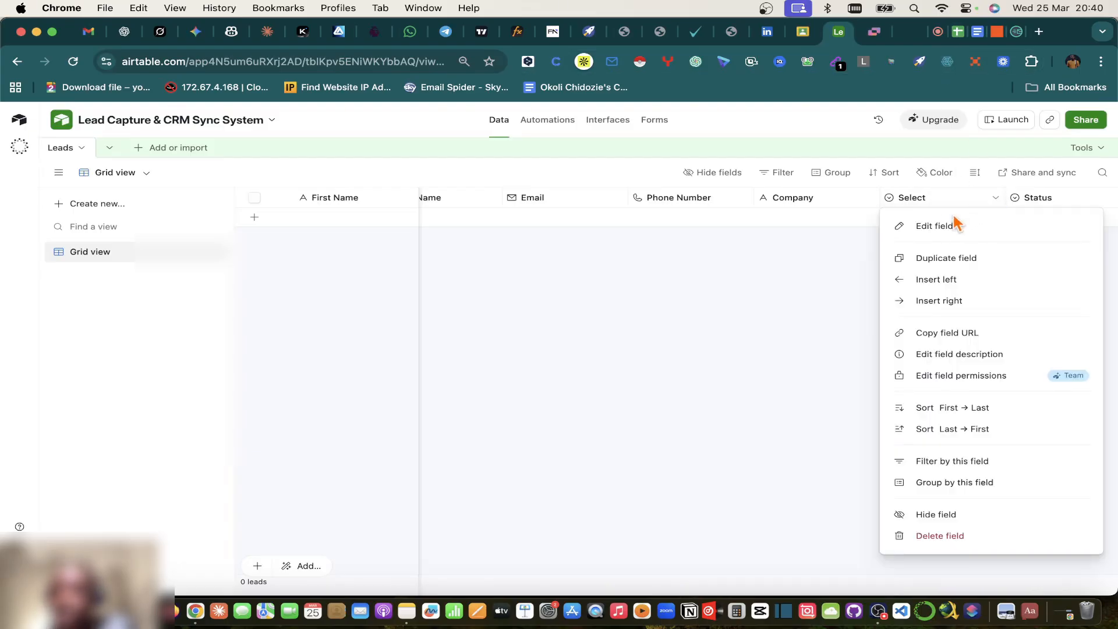
pyautogui.click(947, 232)
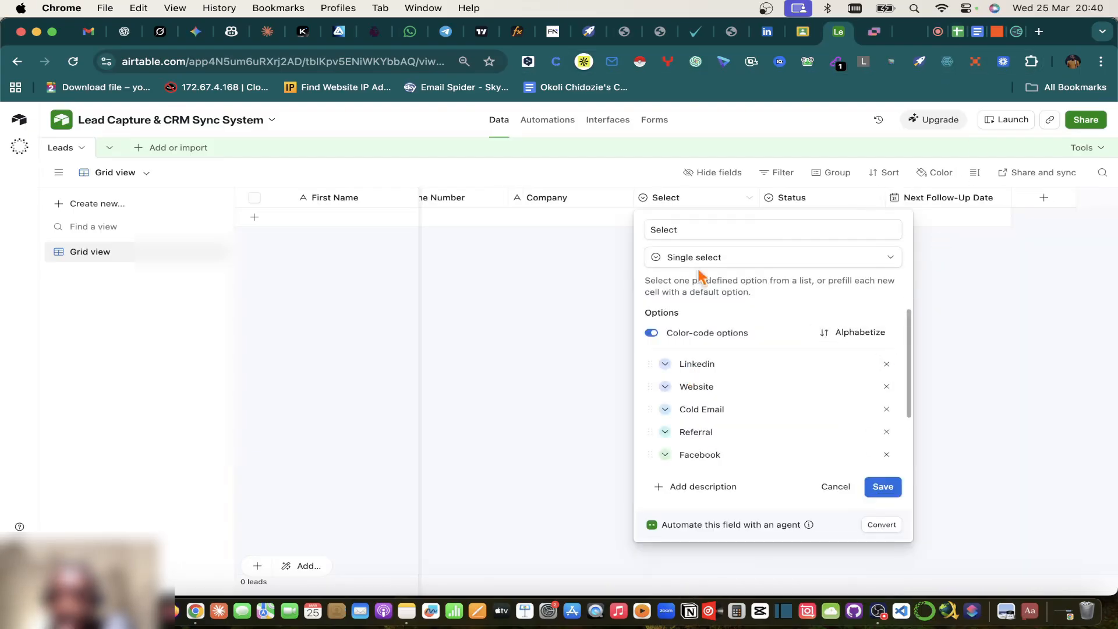
pyautogui.doubleClick(665, 228)
pyautogui.write('Le')
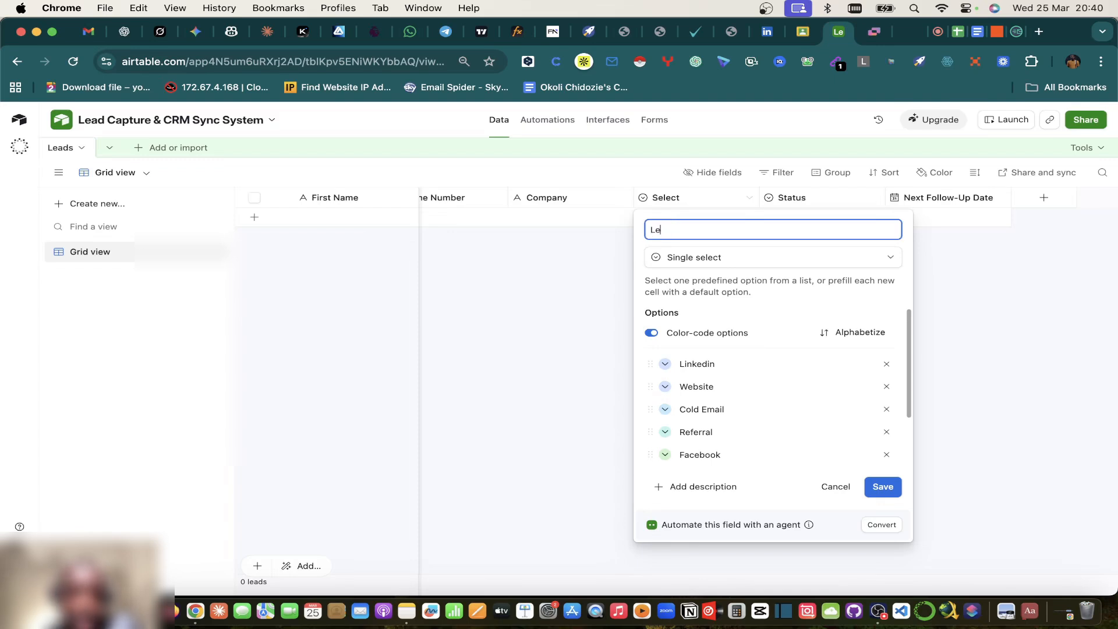
pyautogui.write('ad Sour')
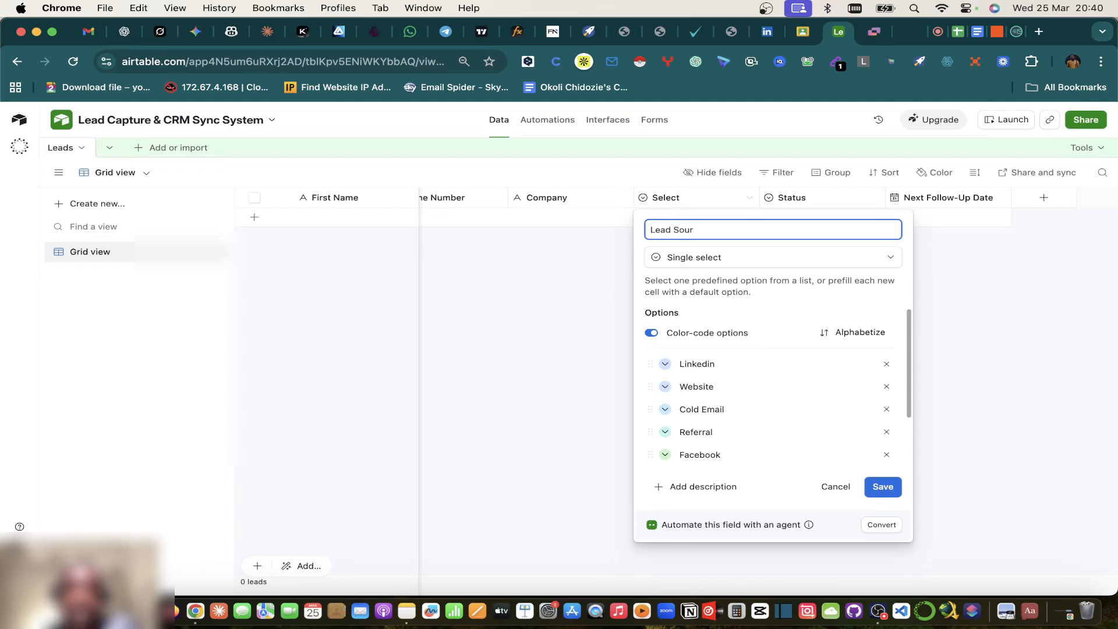
pyautogui.write('ce')
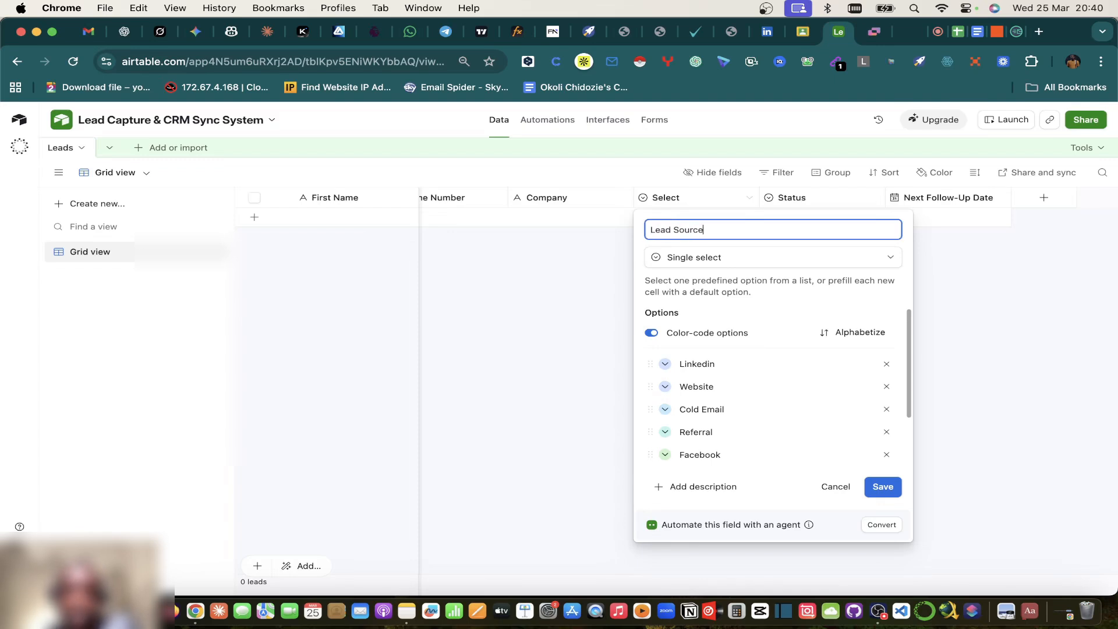
pyautogui.click(883, 488)
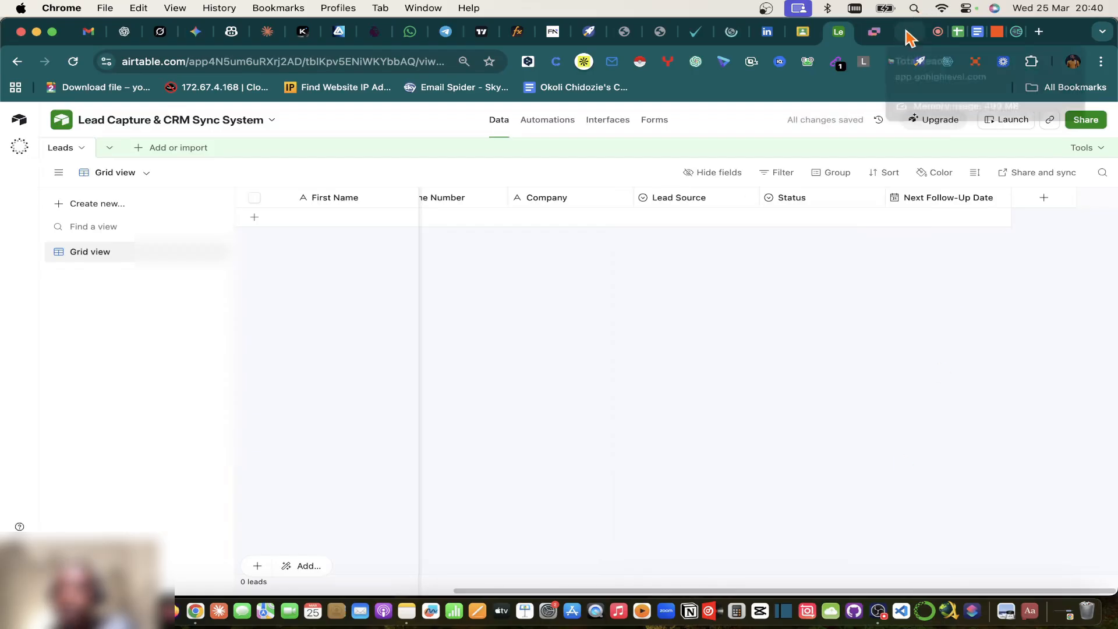
pyautogui.click(990, 32)
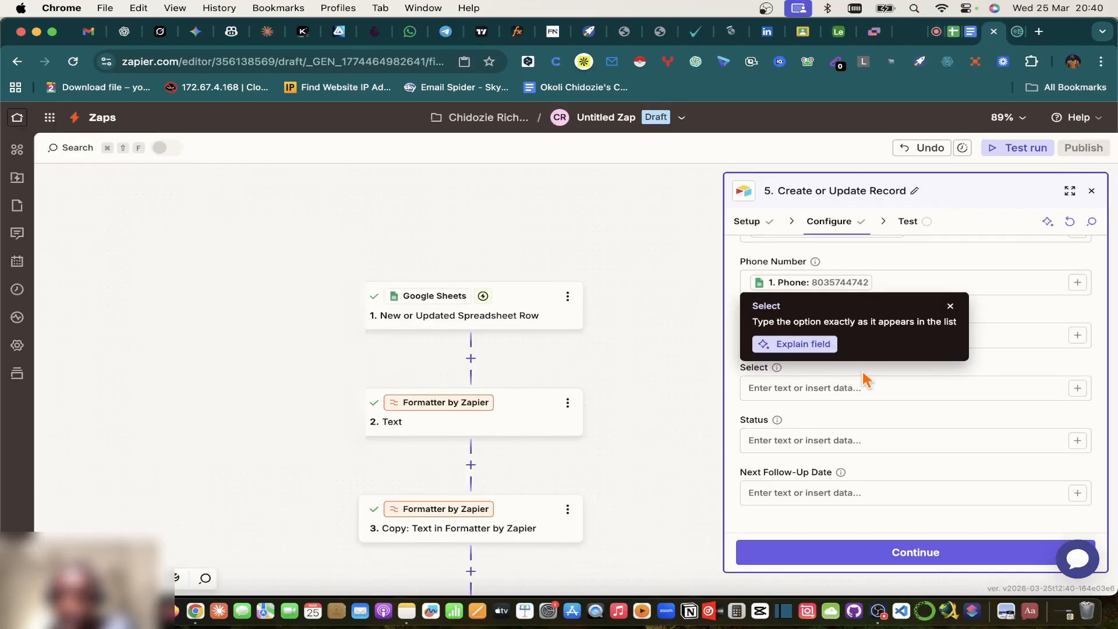
# Step: Open the data picker for Zapier's Lead Source field and view the CRM Sales Pipeline sheet
pyautogui.click(951, 307)
pyautogui.scroll(10, 955, 317)
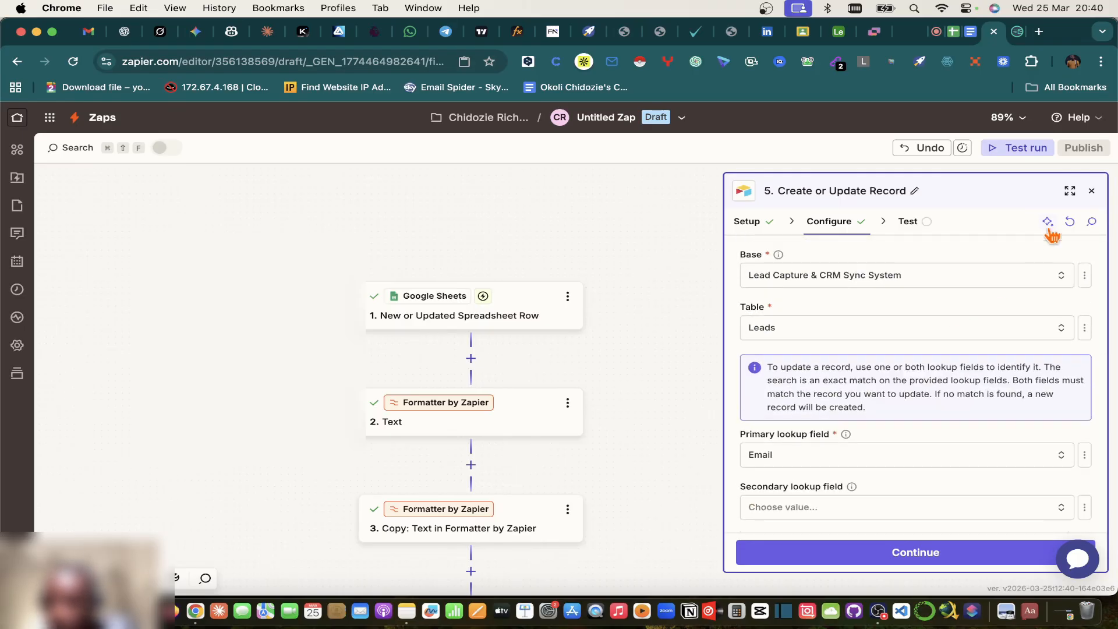
pyautogui.scroll(-15, 903, 489)
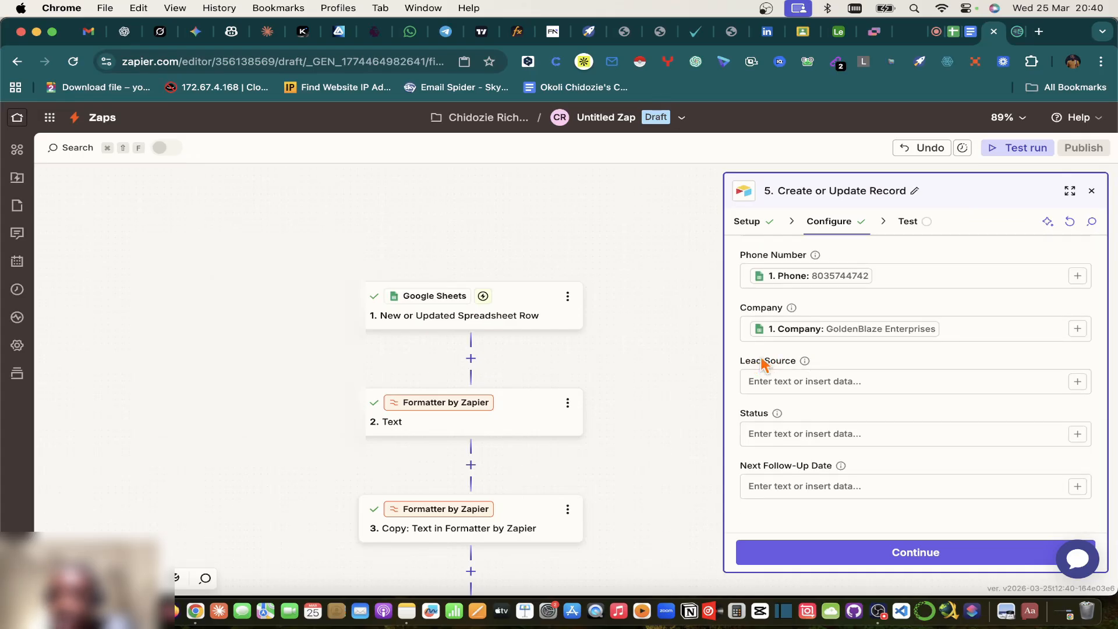
pyautogui.click(1077, 382)
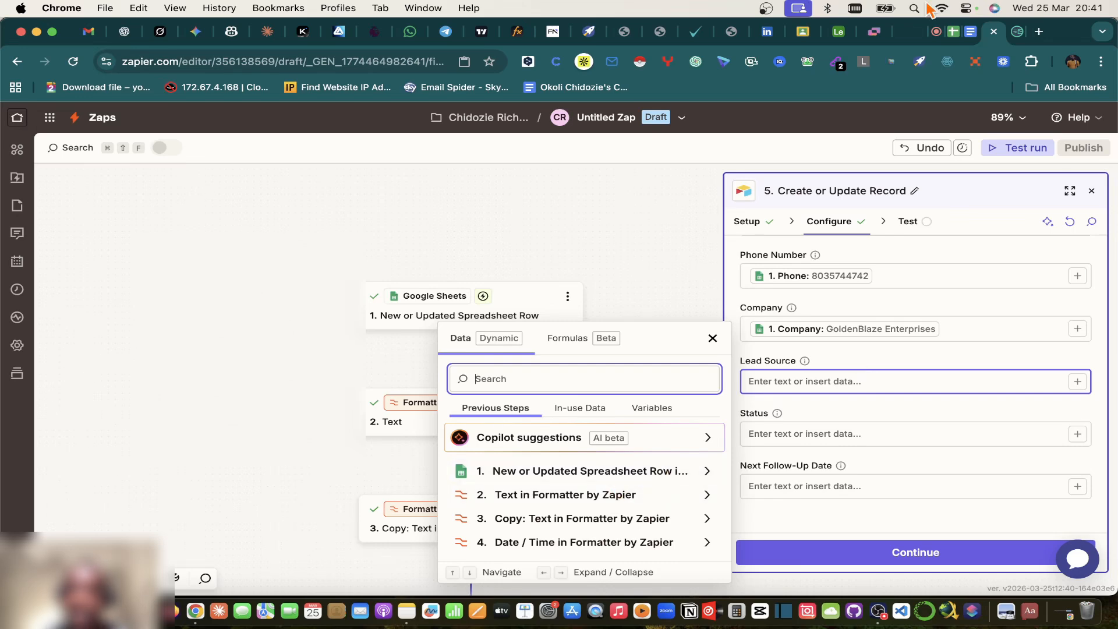
pyautogui.click(958, 37)
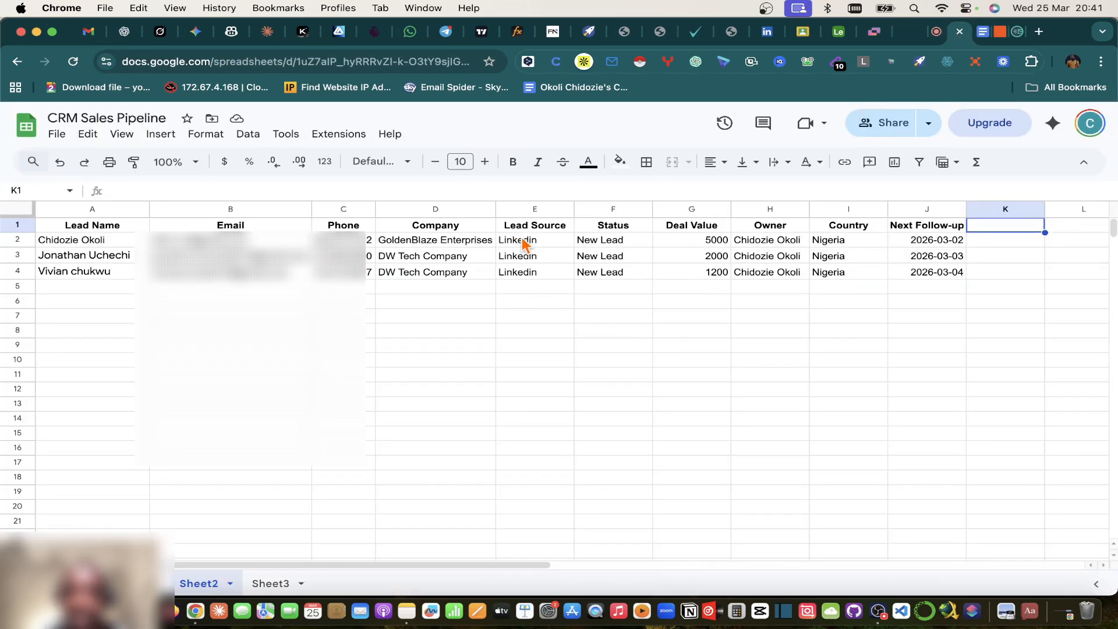
# Step: Enter Facebook in cell E3 and Instagram in cell E4 of the Lead Source column
pyautogui.click(533, 257)
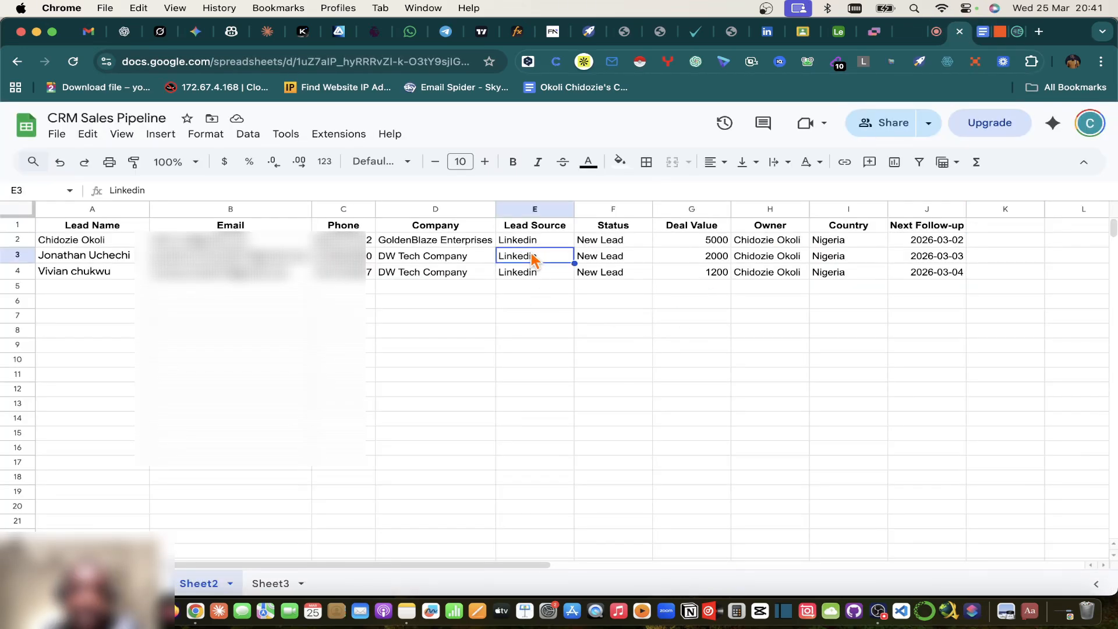
pyautogui.write('Facebook')
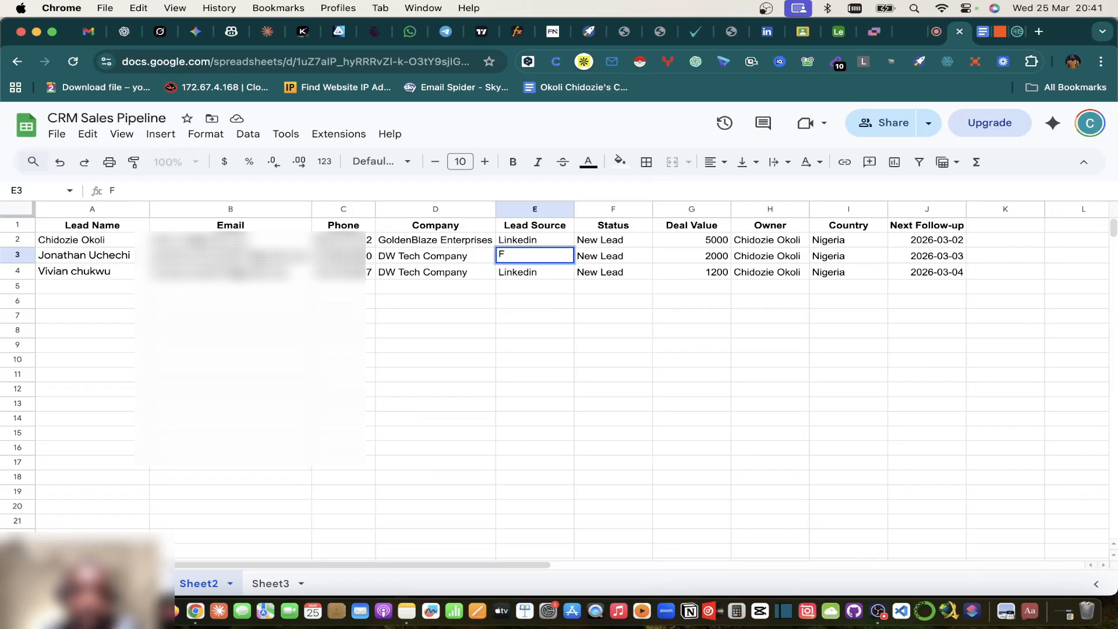
pyautogui.click(532, 274)
pyautogui.write('Instagram')
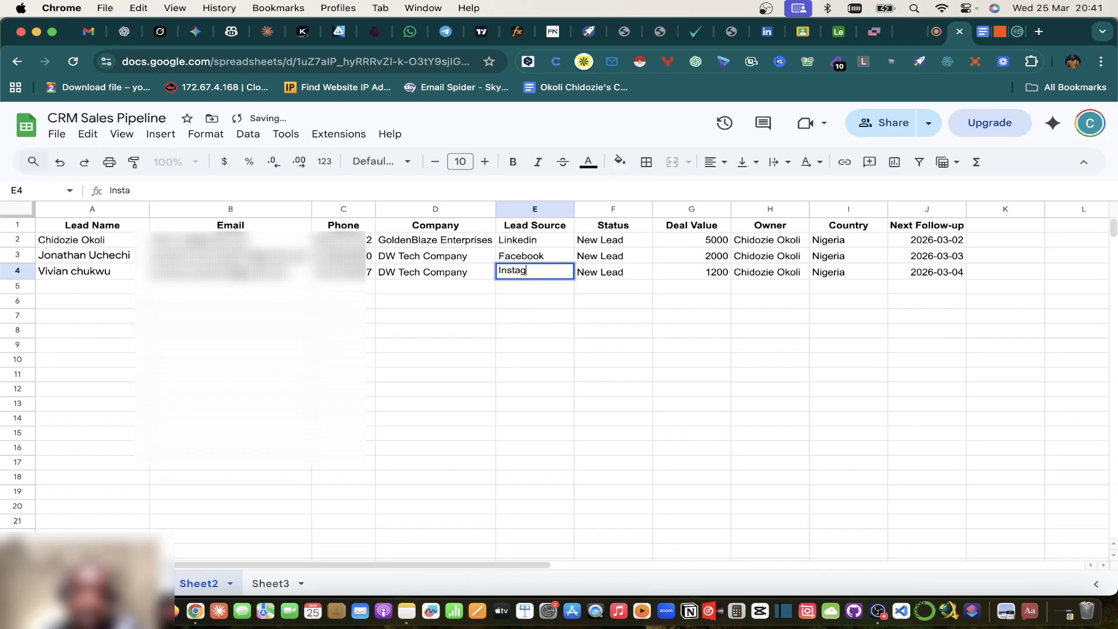
pyautogui.click(605, 362)
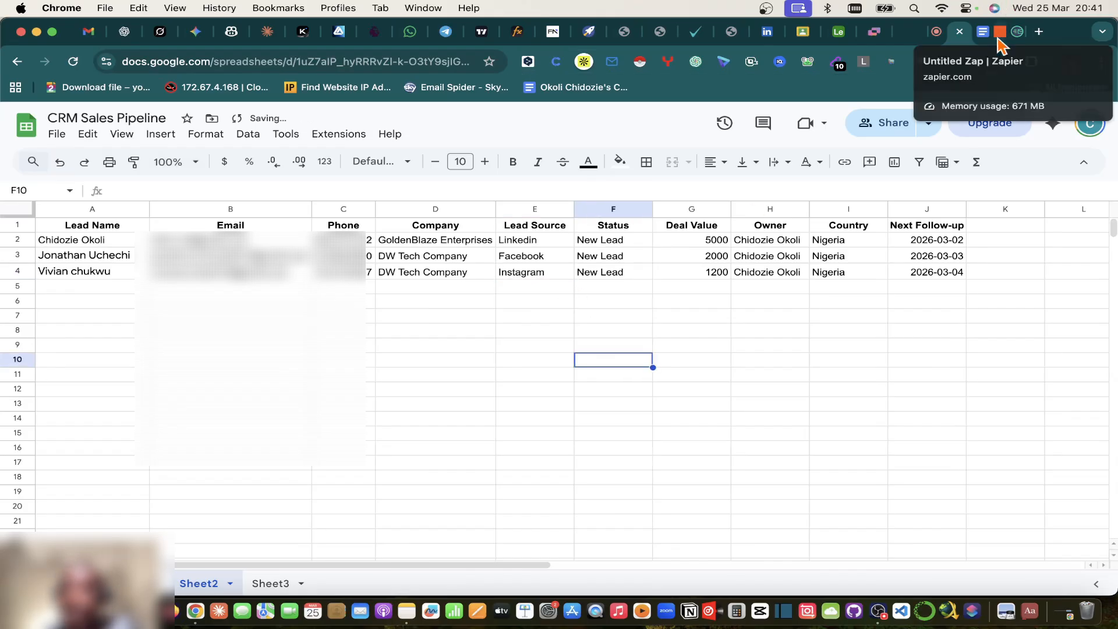
pyautogui.click(1000, 31)
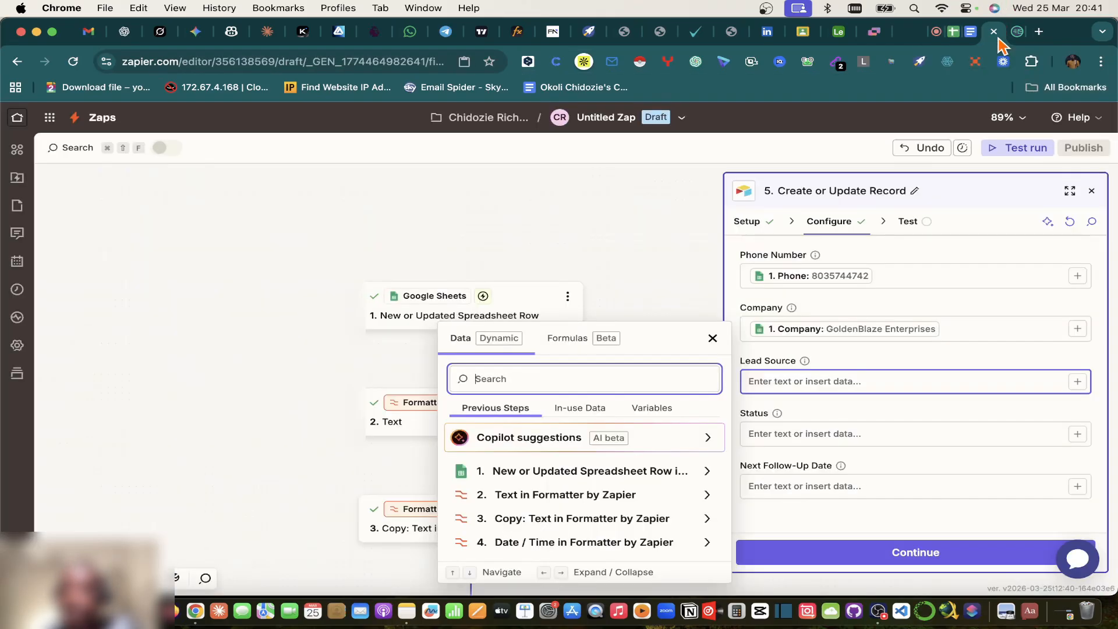
# Step: Map Lead Source to the step 1 spreadsheet row's Lead Source value
pyautogui.click(644, 473)
pyautogui.click(532, 449)
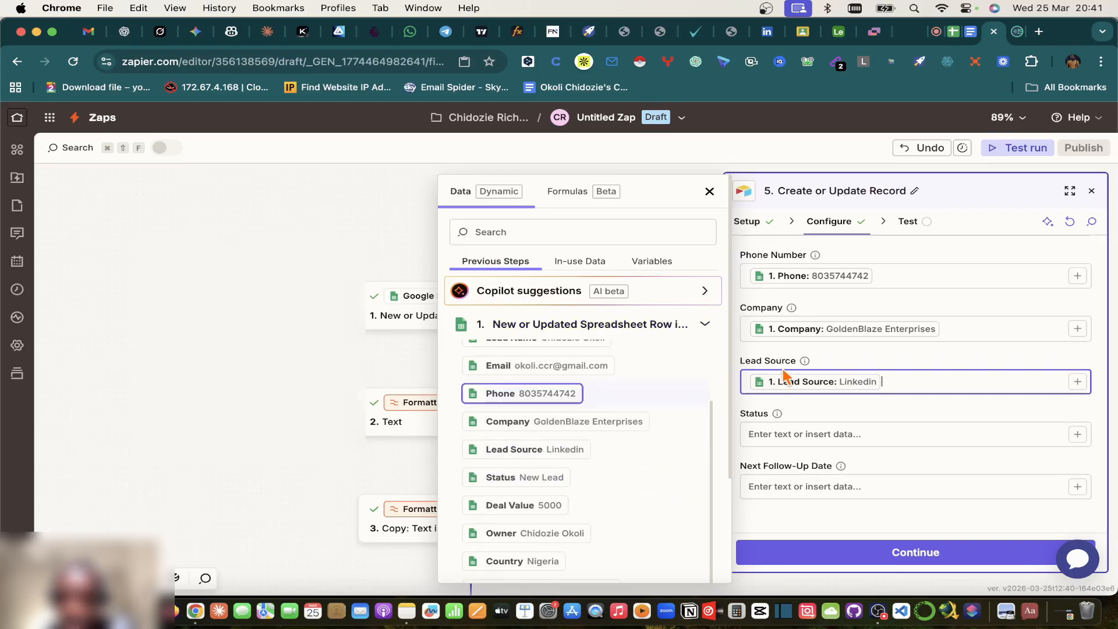
pyautogui.click(859, 357)
pyautogui.click(813, 434)
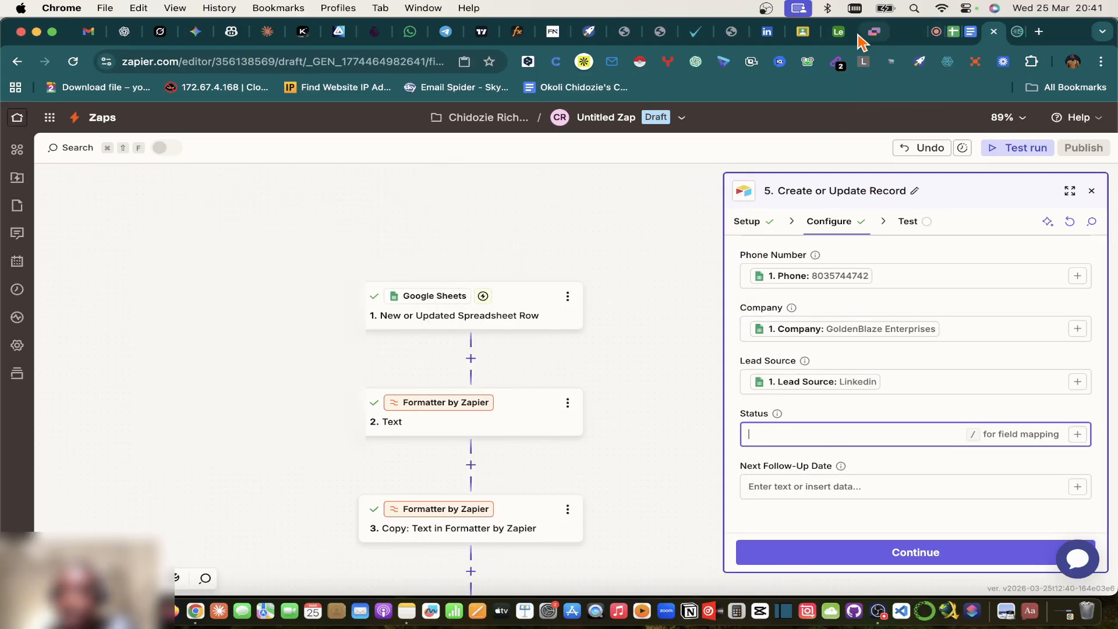
pyautogui.click(838, 32)
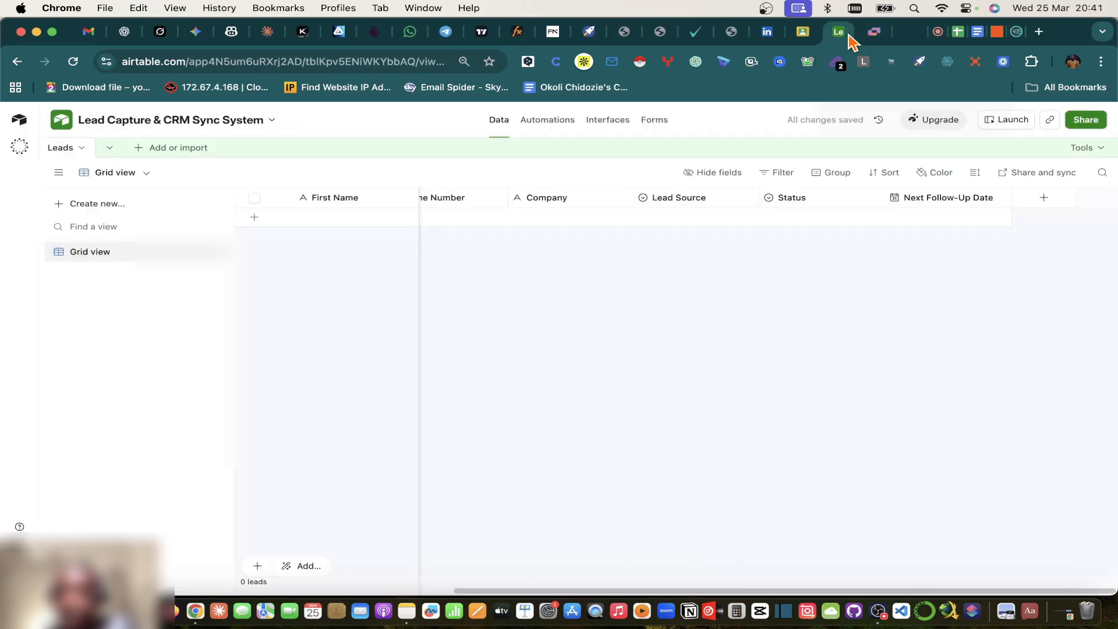
# Step: Add a blank lead record, set its Status to New Lead, then clear it
pyautogui.click(841, 220)
pyautogui.click(851, 220)
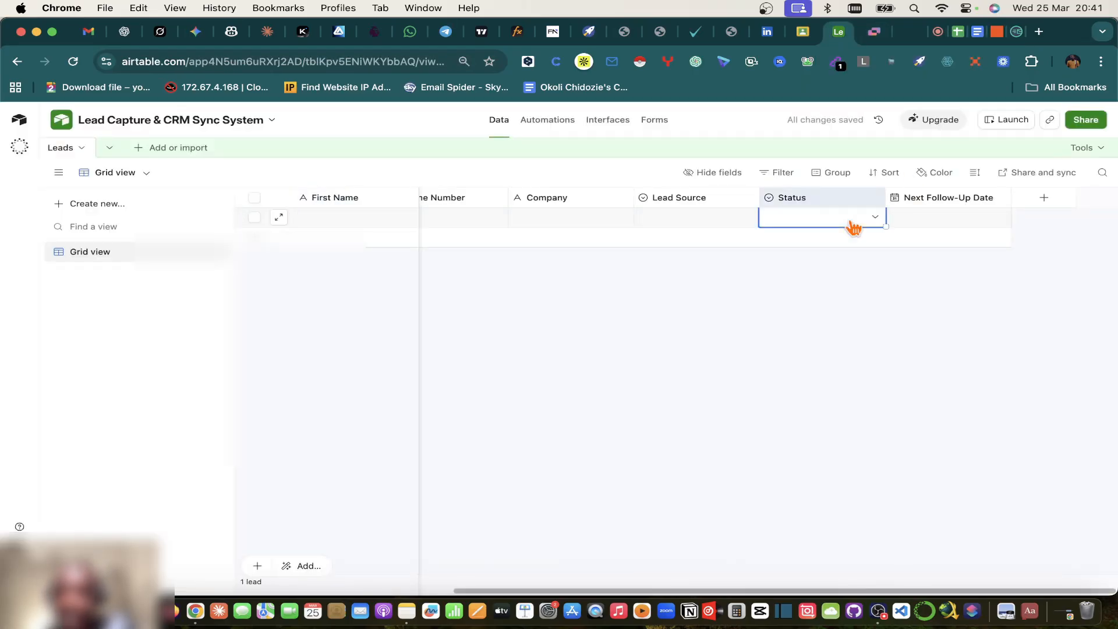
pyautogui.click(853, 223)
pyautogui.click(818, 286)
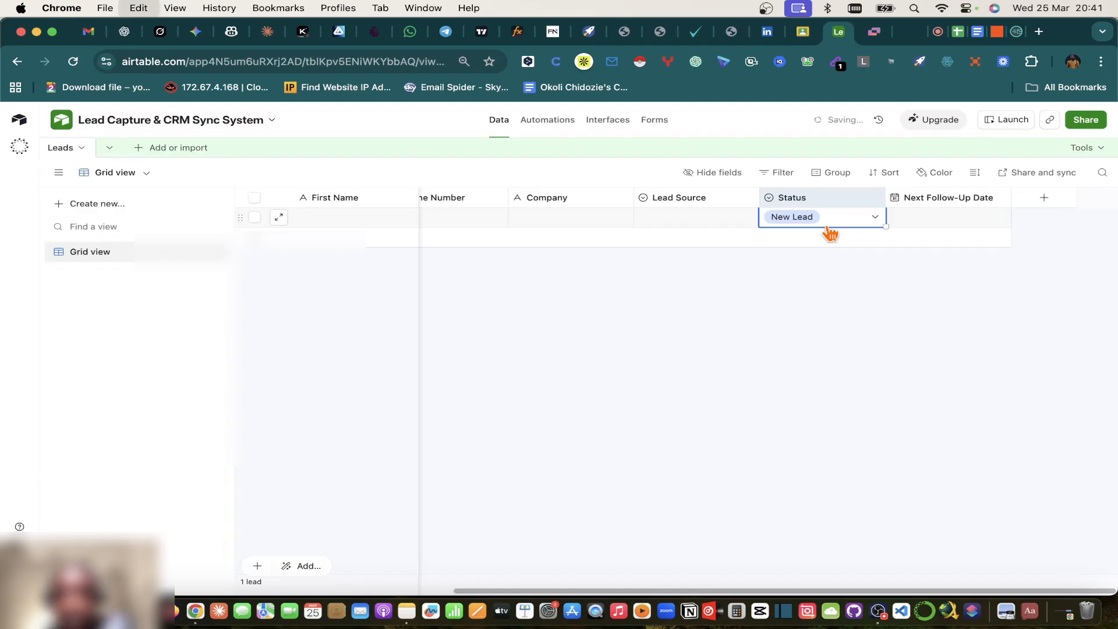
pyautogui.press('BackSpace')
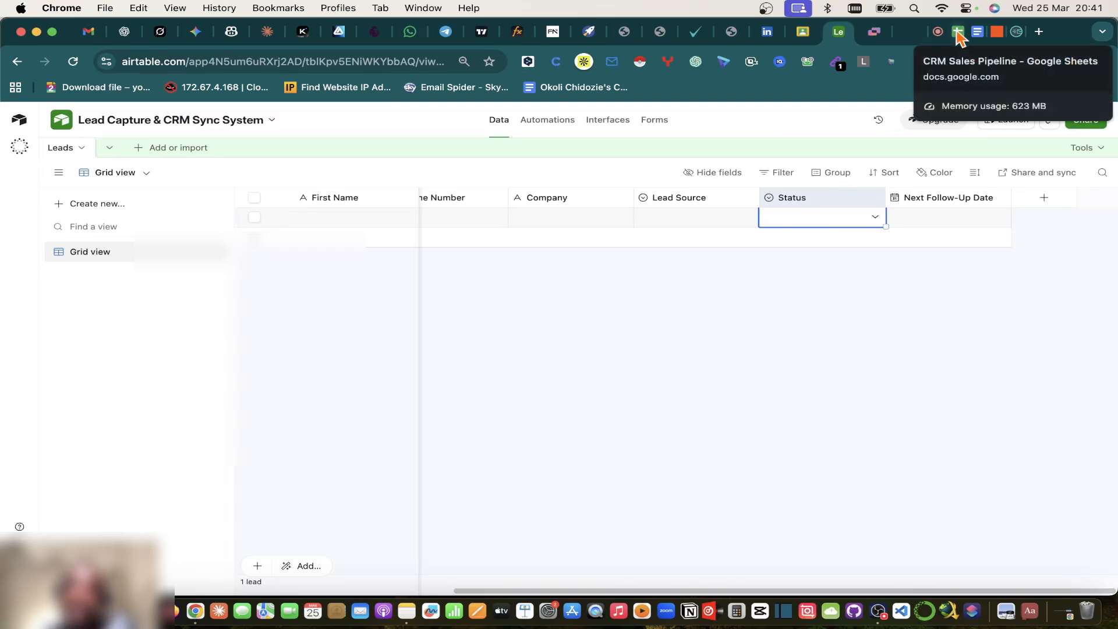
# Step: Recheck the New Lead Status option, clear the cell again and return to Zapier
pyautogui.click(793, 218)
pyautogui.click(798, 283)
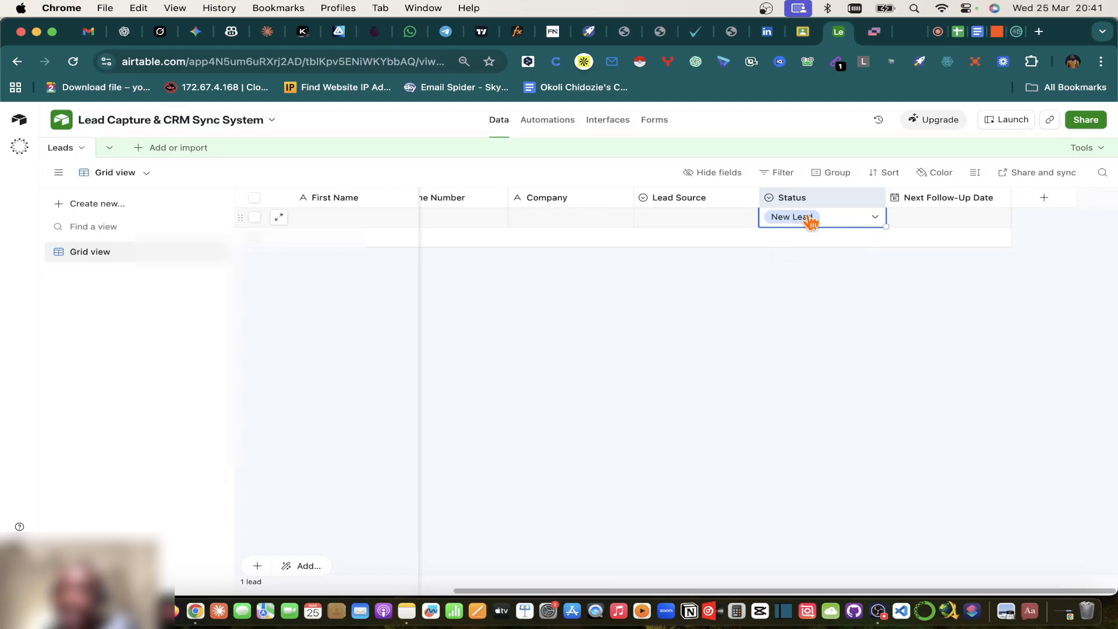
pyautogui.click(859, 223)
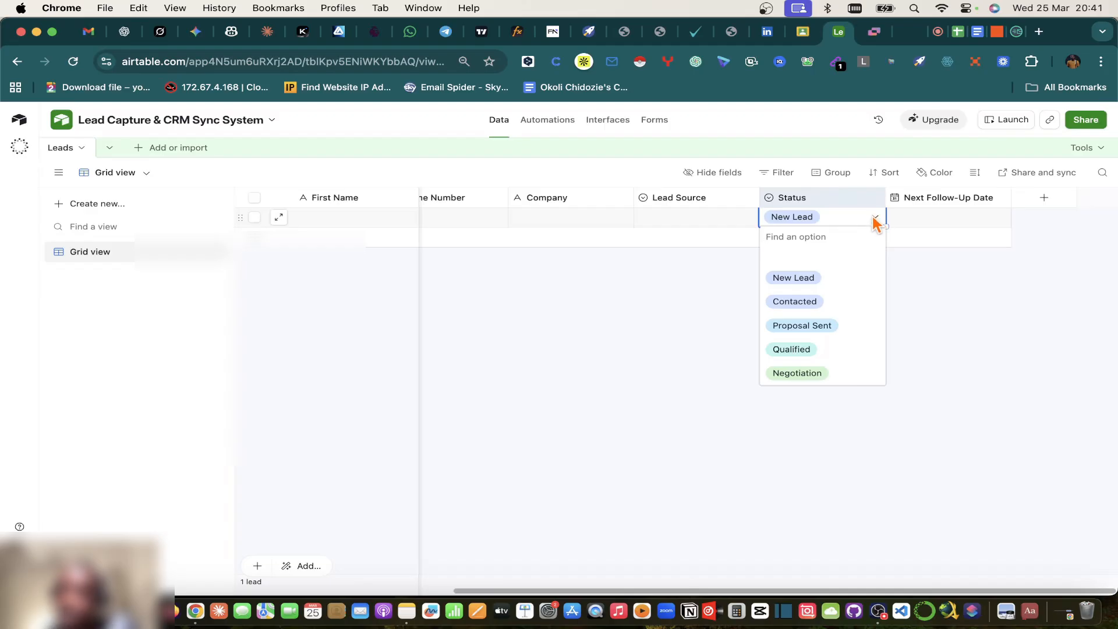
pyautogui.click(932, 235)
pyautogui.click(877, 218)
pyautogui.press('BackSpace')
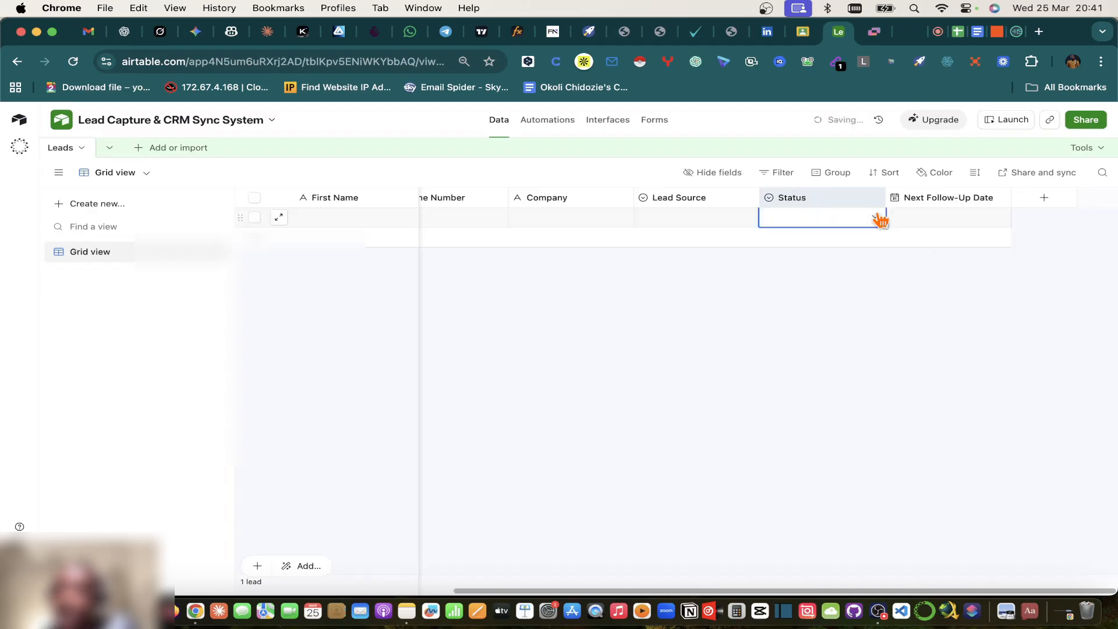
pyautogui.click(958, 32)
pyautogui.click(997, 32)
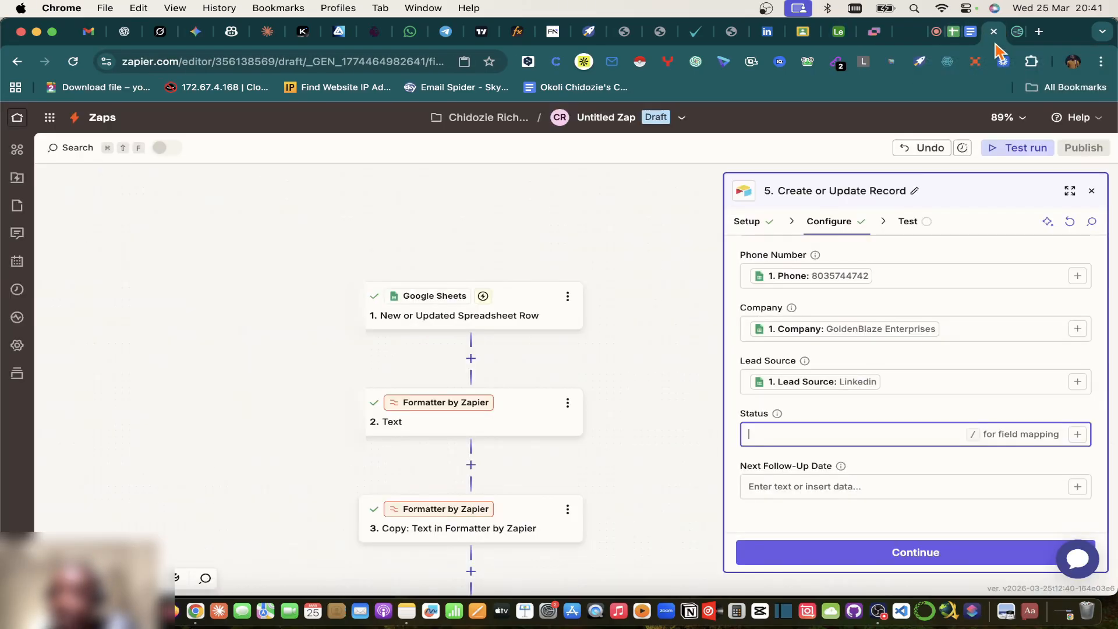
# Step: Paste New Lead into Status and compare the sheet's follow-up dates for Next Follow-Up Date
pyautogui.write('New Lead')
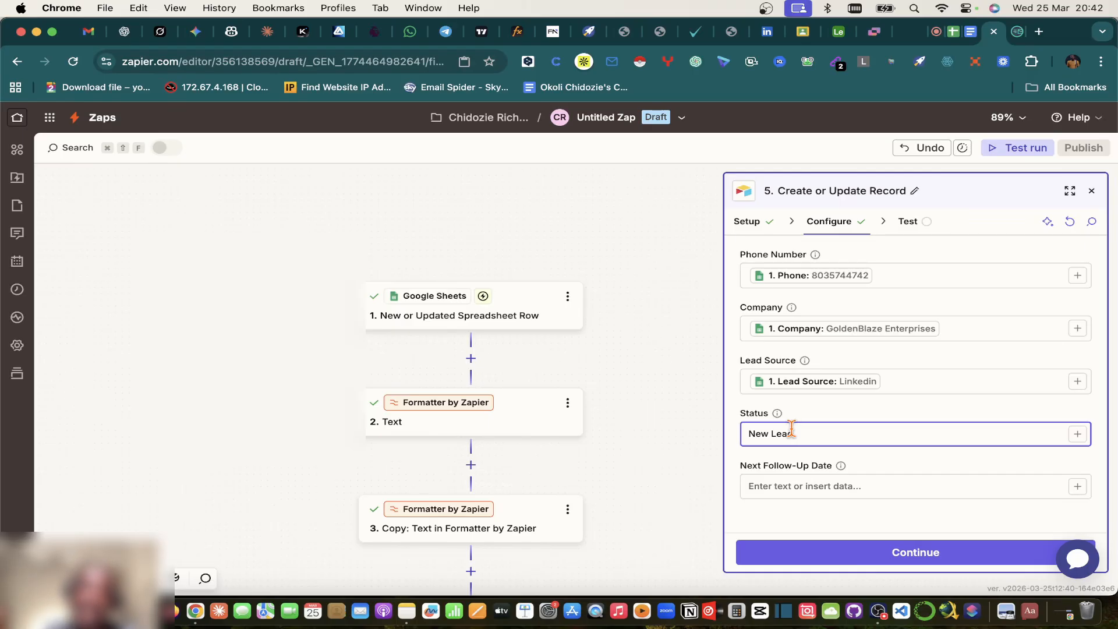
pyautogui.click(806, 487)
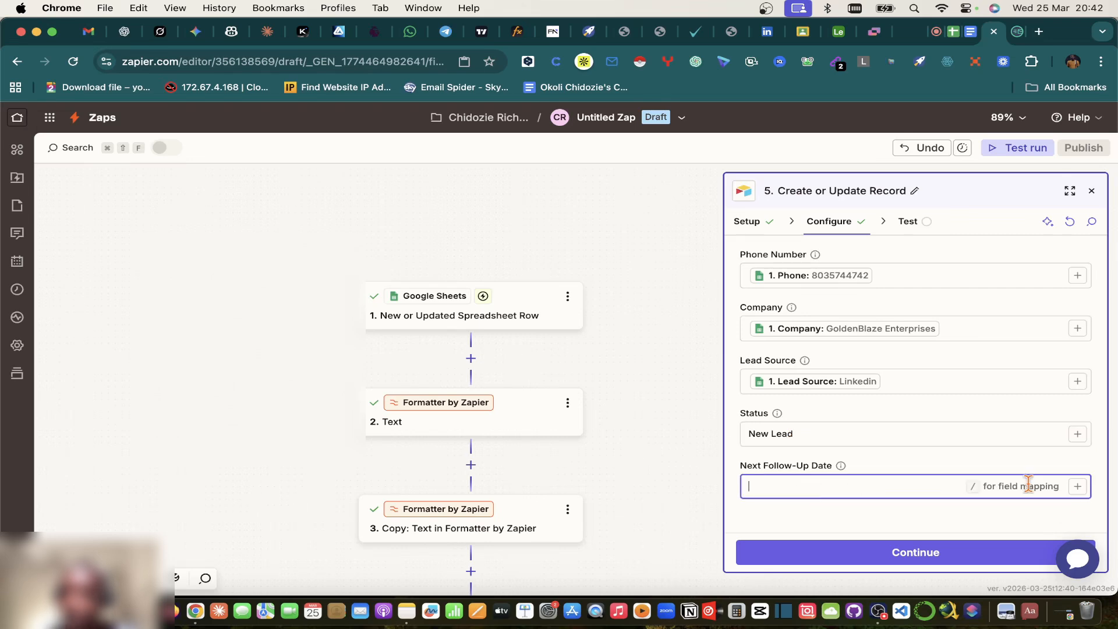
pyautogui.click(1077, 487)
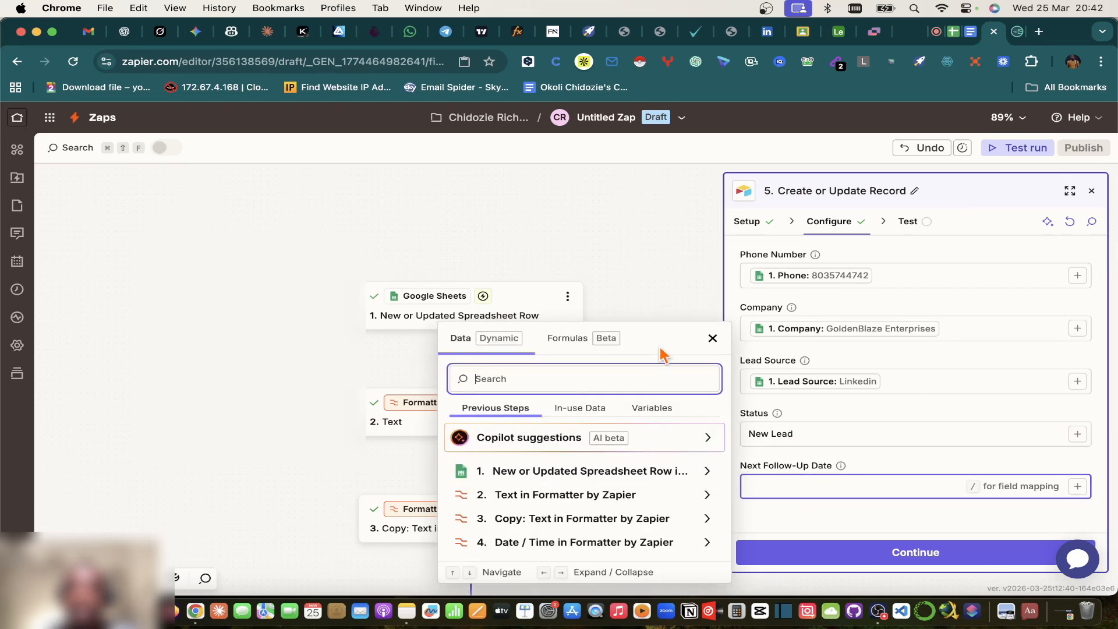
pyautogui.click(952, 32)
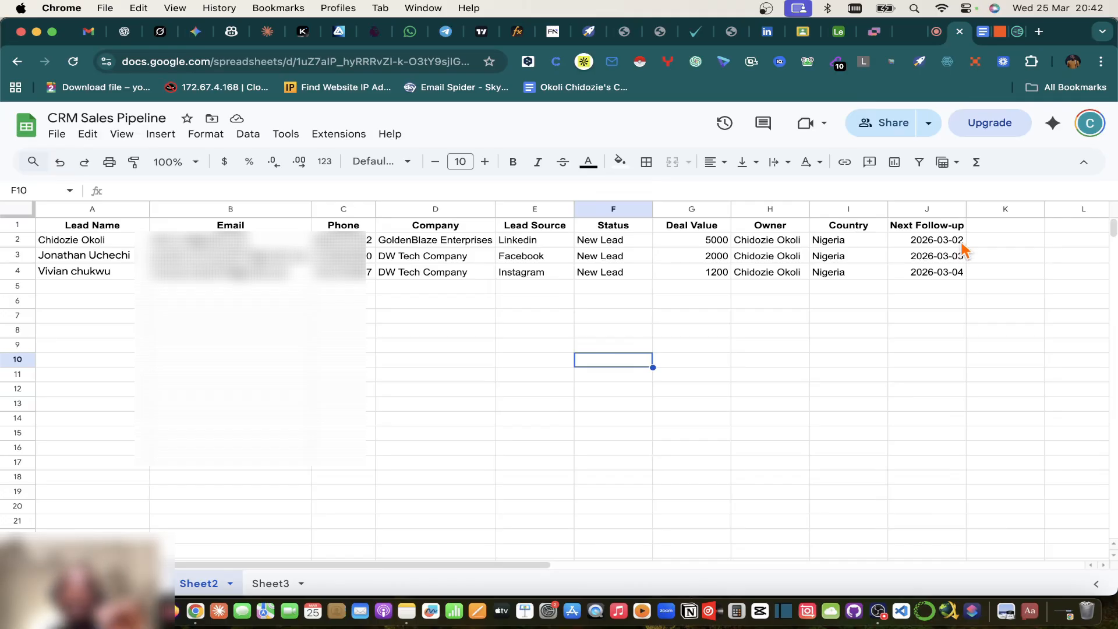
pyautogui.click(1001, 32)
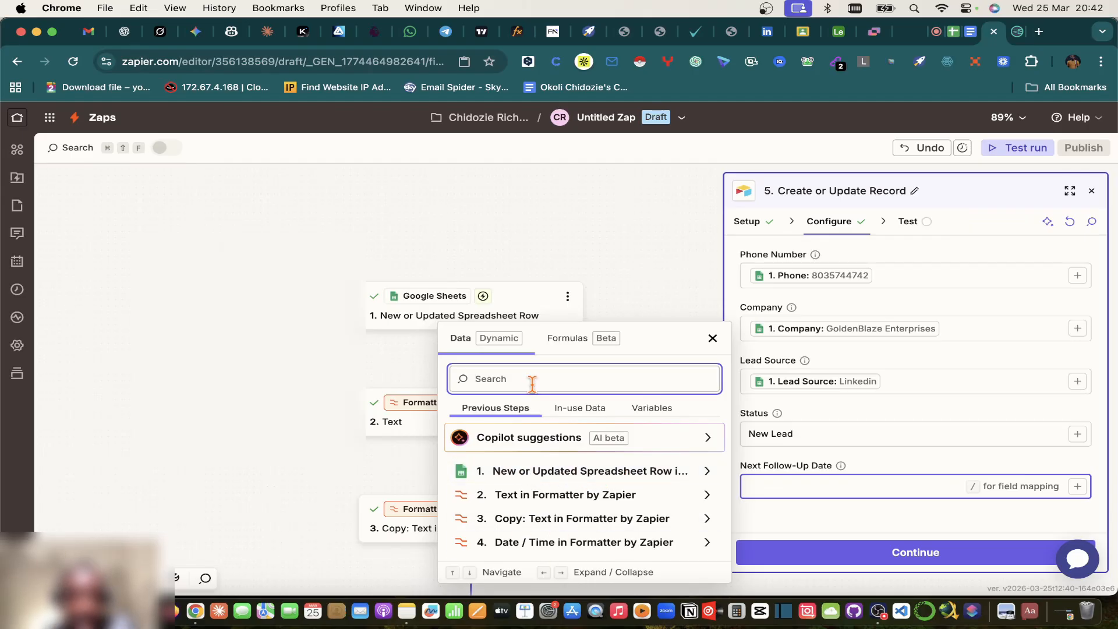
# Step: Map Next Follow-Up Date to the step 4 Date / Time output (02/03/2026) and continue
pyautogui.write('date')
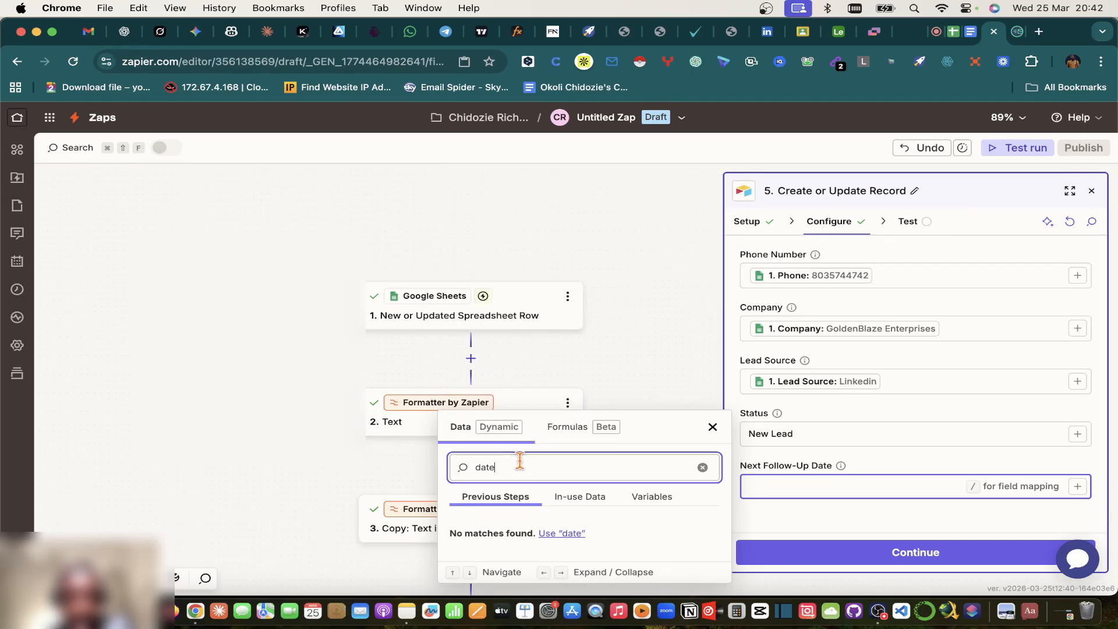
pyautogui.press('BackSpace')
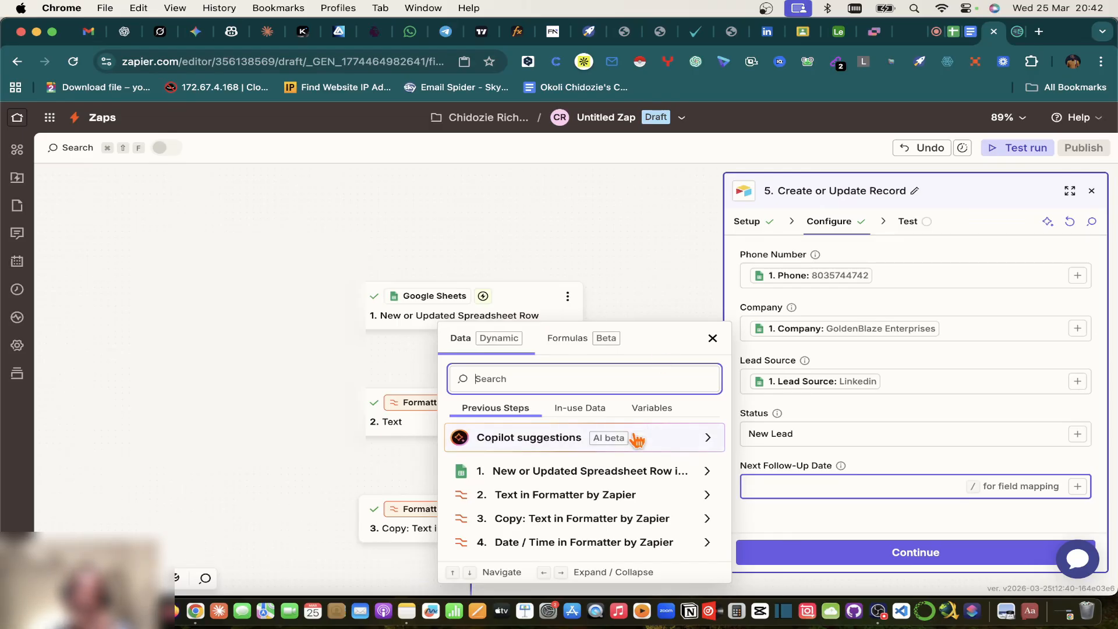
pyautogui.click(619, 550)
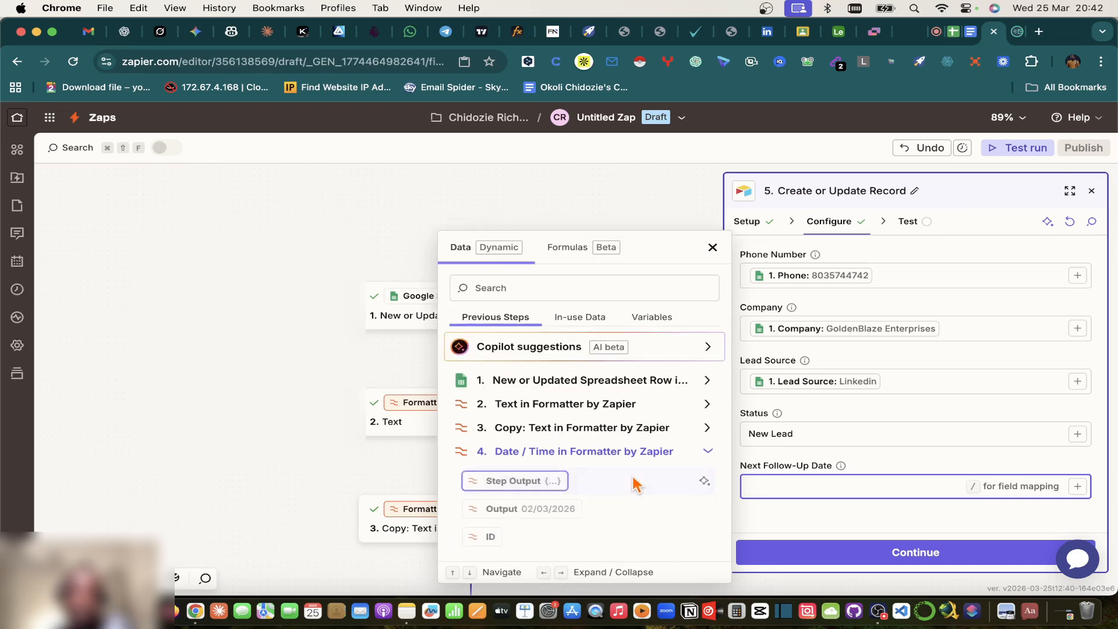
pyautogui.click(500, 510)
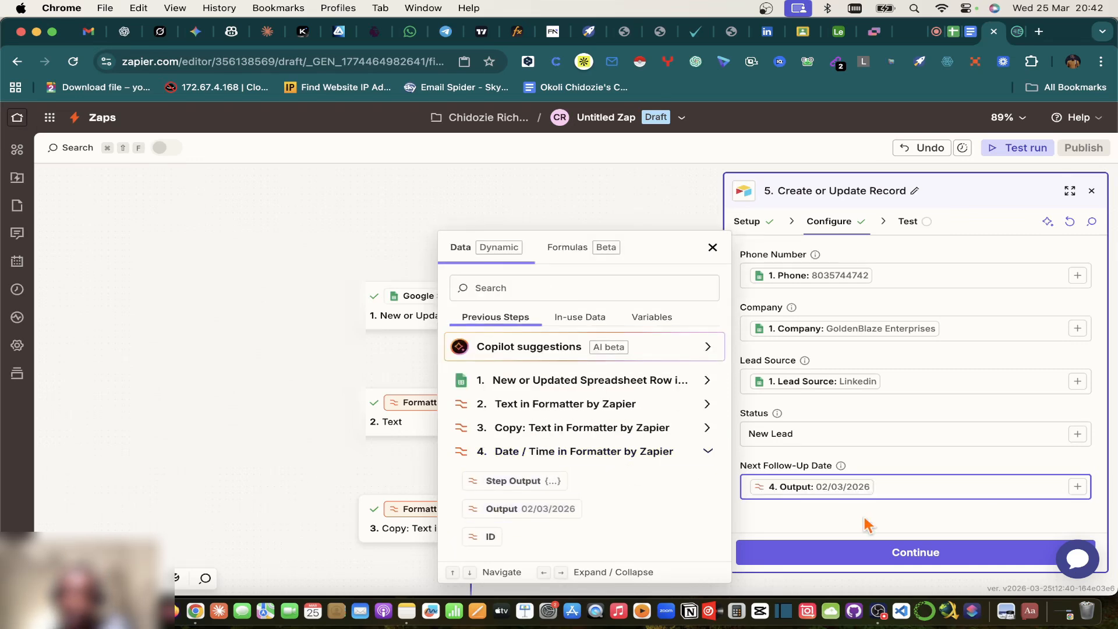
pyautogui.click(876, 552)
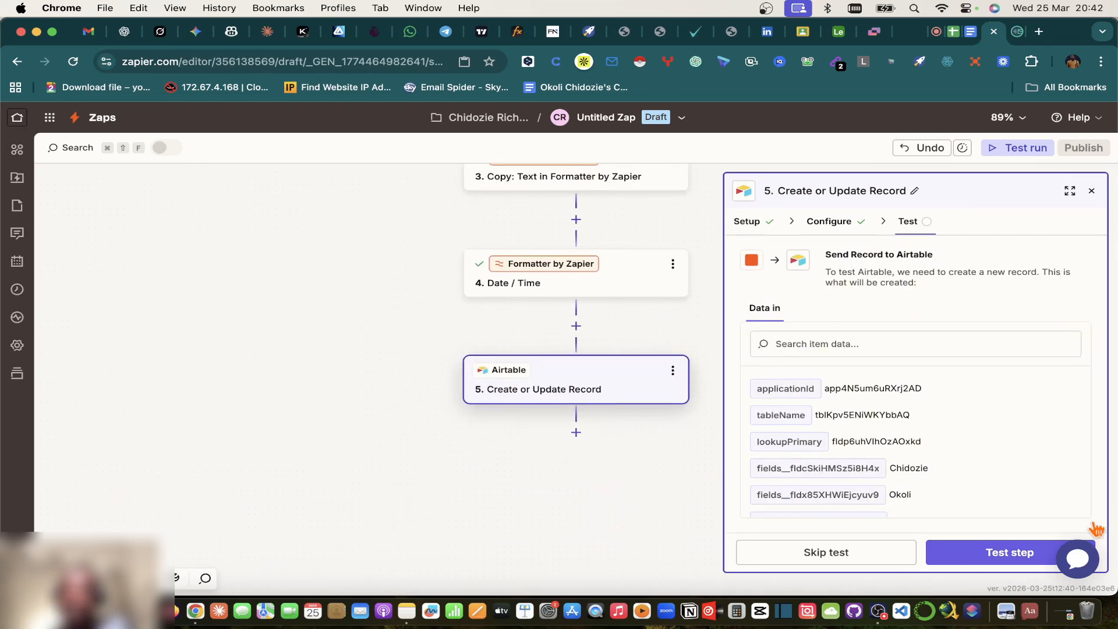
# Step: Test the step to send the GoldenBlaze Enterprises lead, then delete Airtable's empty lead row
pyautogui.click(1006, 560)
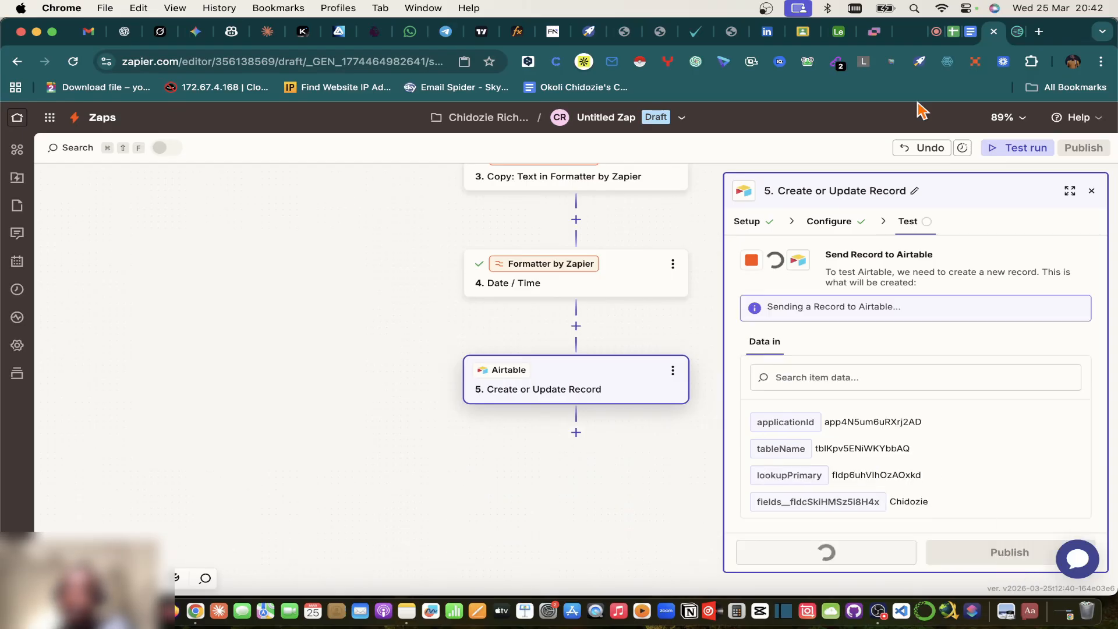
pyautogui.click(838, 32)
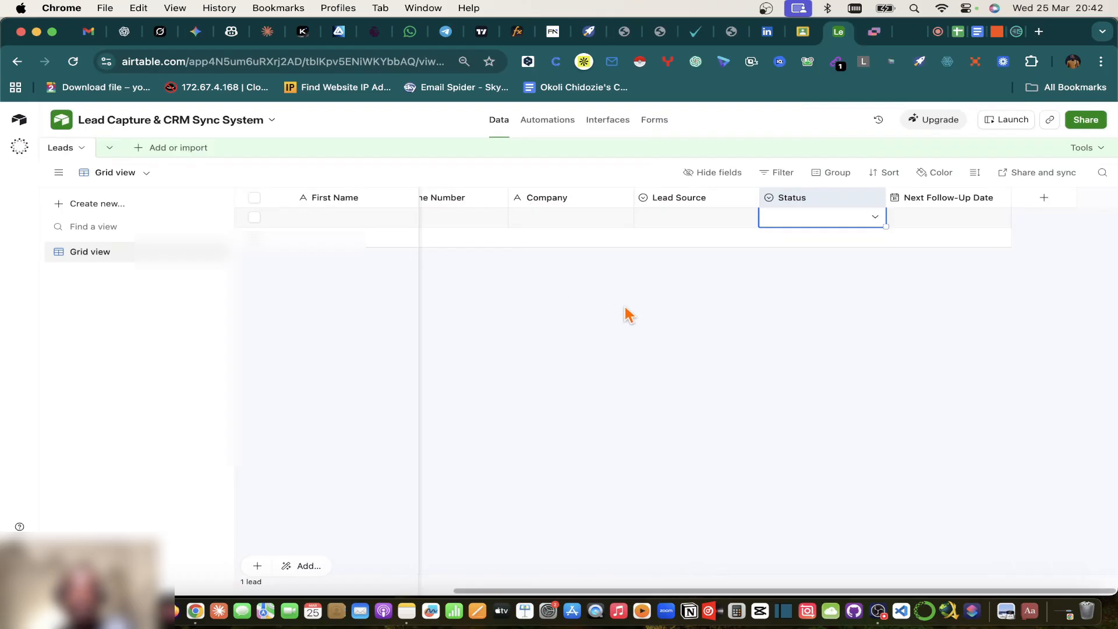
pyautogui.hscroll(-5, 584, 282)
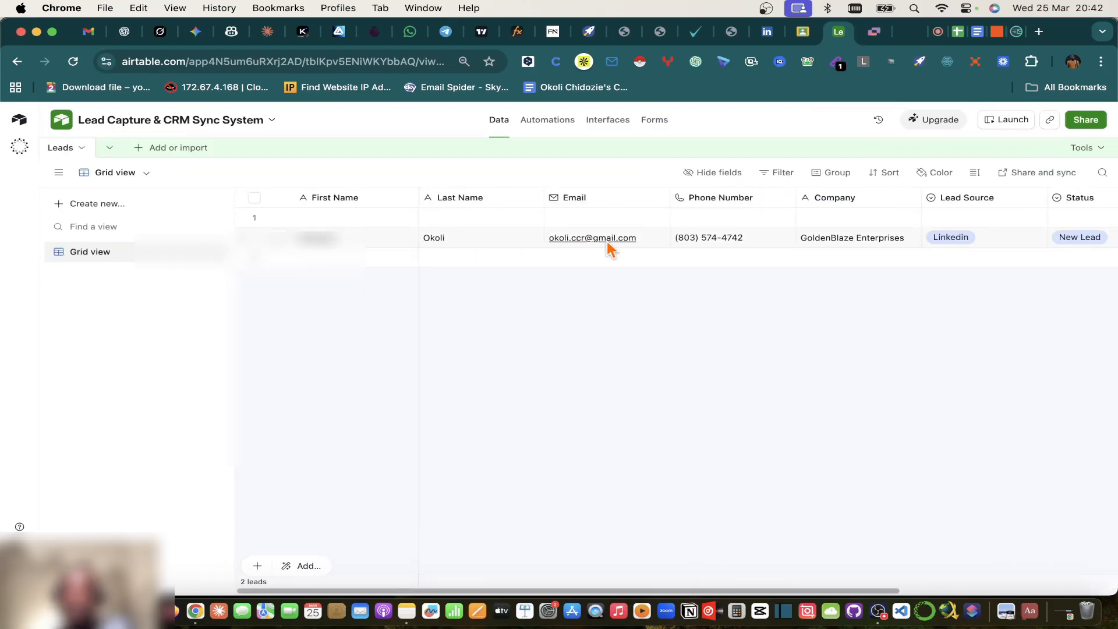
pyautogui.hscroll(3, 698, 247)
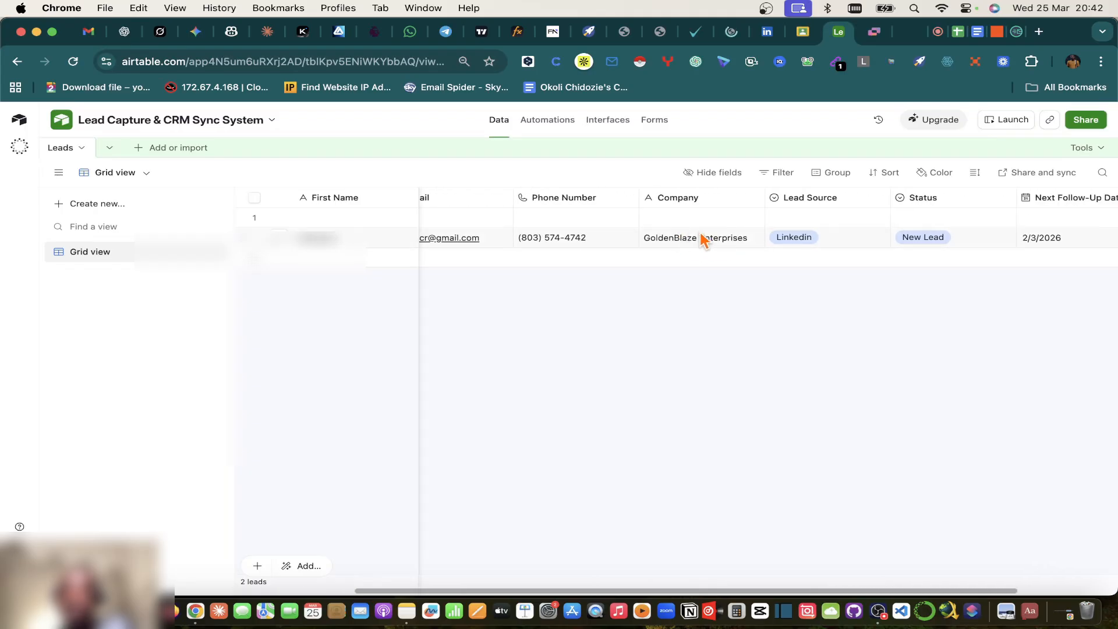
pyautogui.hscroll(2, 702, 239)
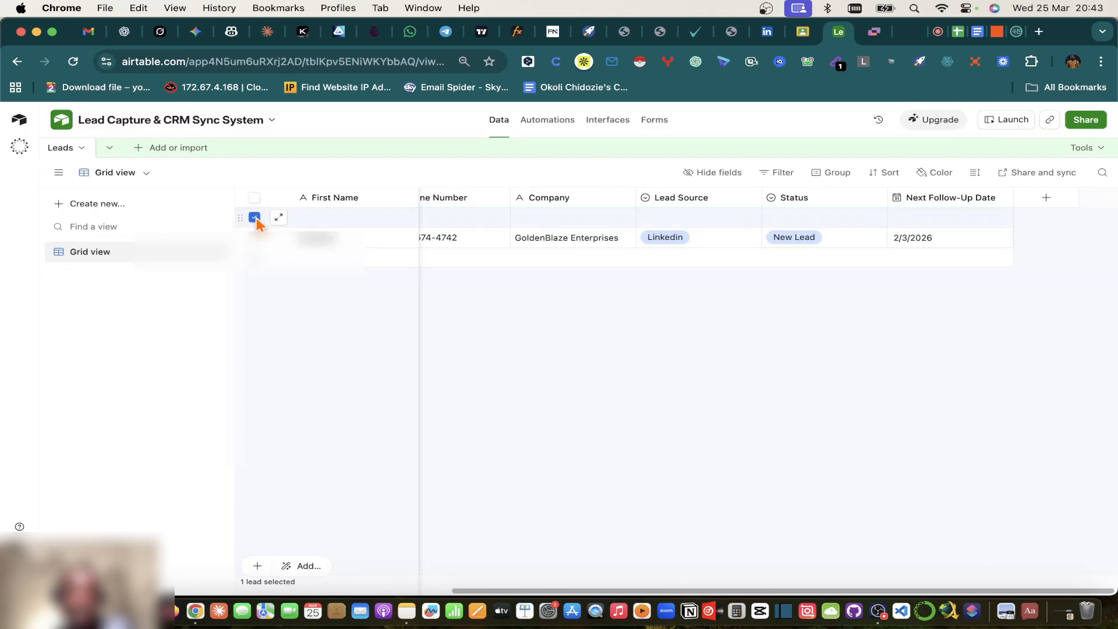
pyautogui.rightClick(256, 220)
pyautogui.click(319, 469)
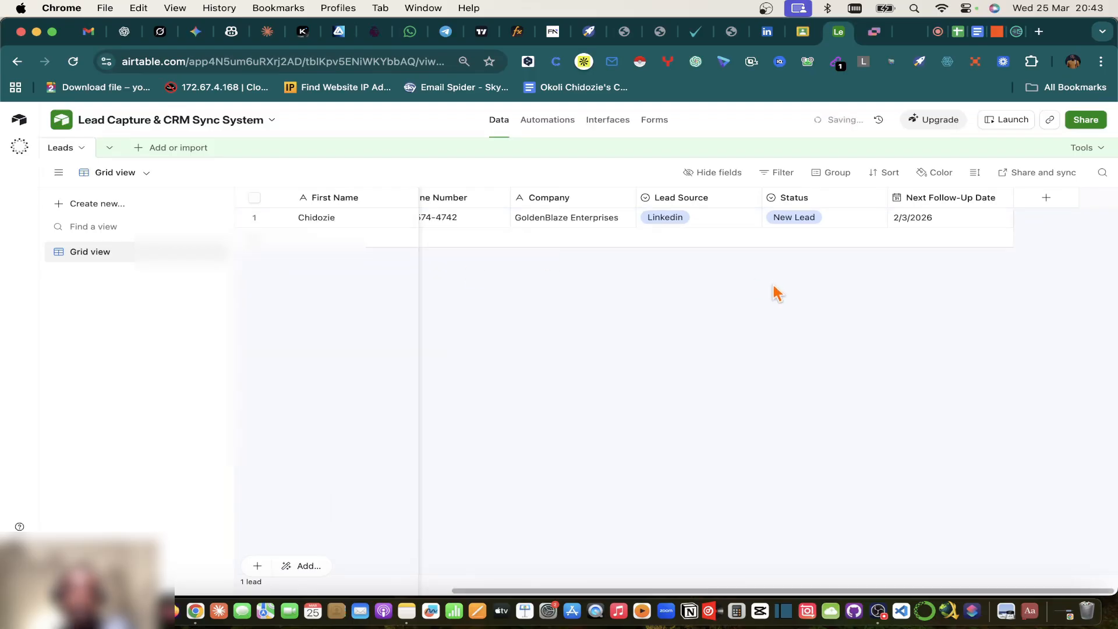
pyautogui.click(1001, 34)
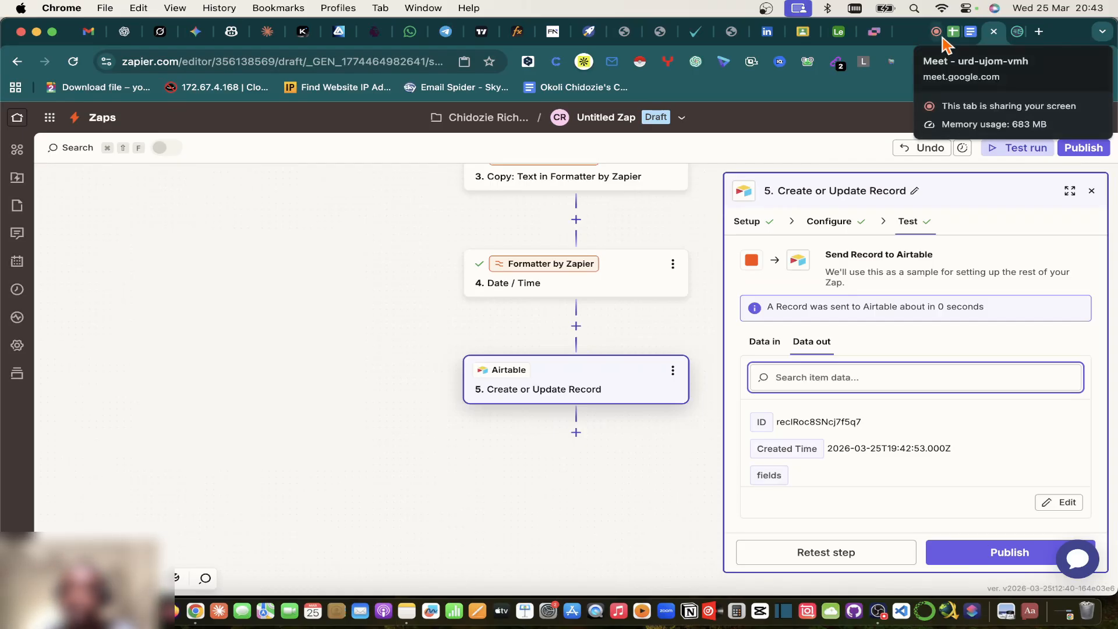
pyautogui.click(973, 32)
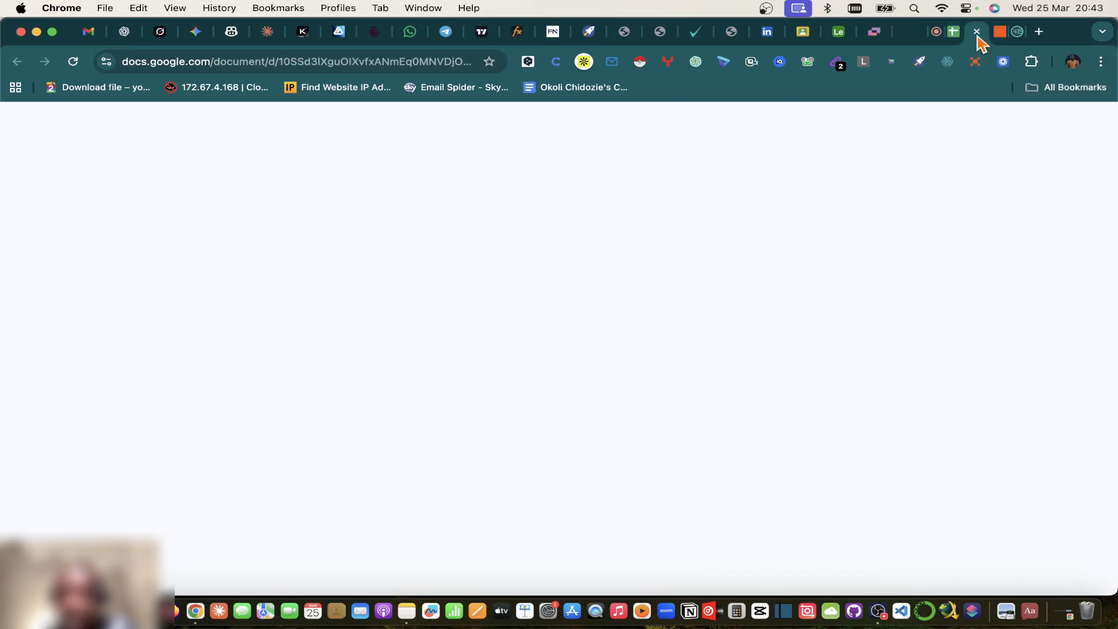
# Step: Scroll through the Lead Capture & CRM Sync System plan from Step 1 to Step 6
pyautogui.scroll(-5, 612, 347)
pyautogui.scroll(-4, 612, 346)
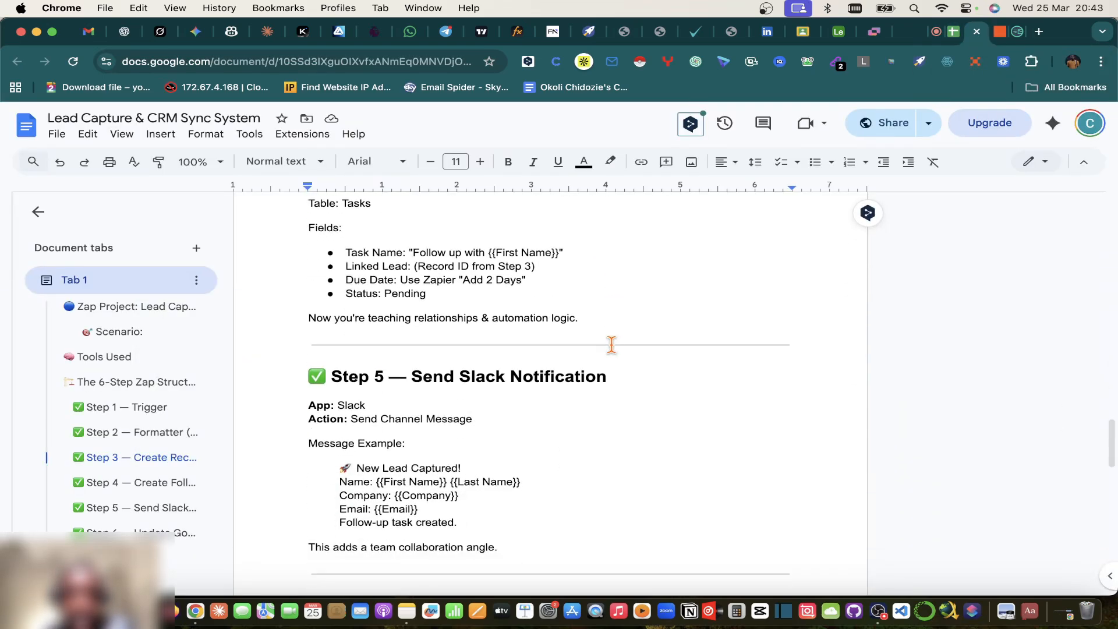
pyautogui.scroll(2, 581, 334)
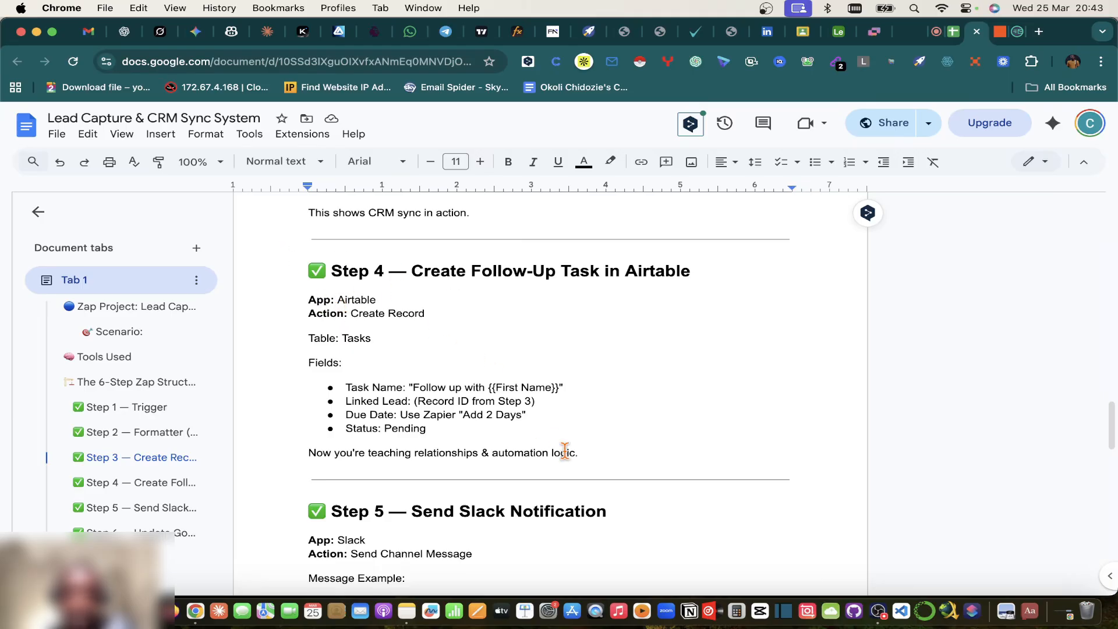
pyautogui.scroll(-3, 566, 430)
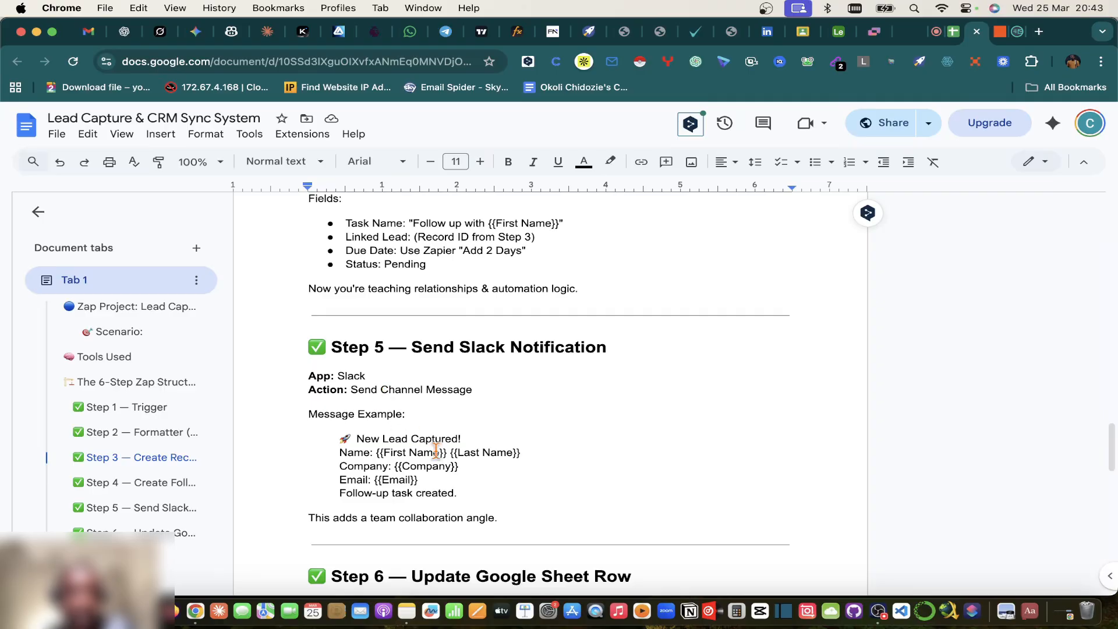
pyautogui.scroll(-3, 482, 508)
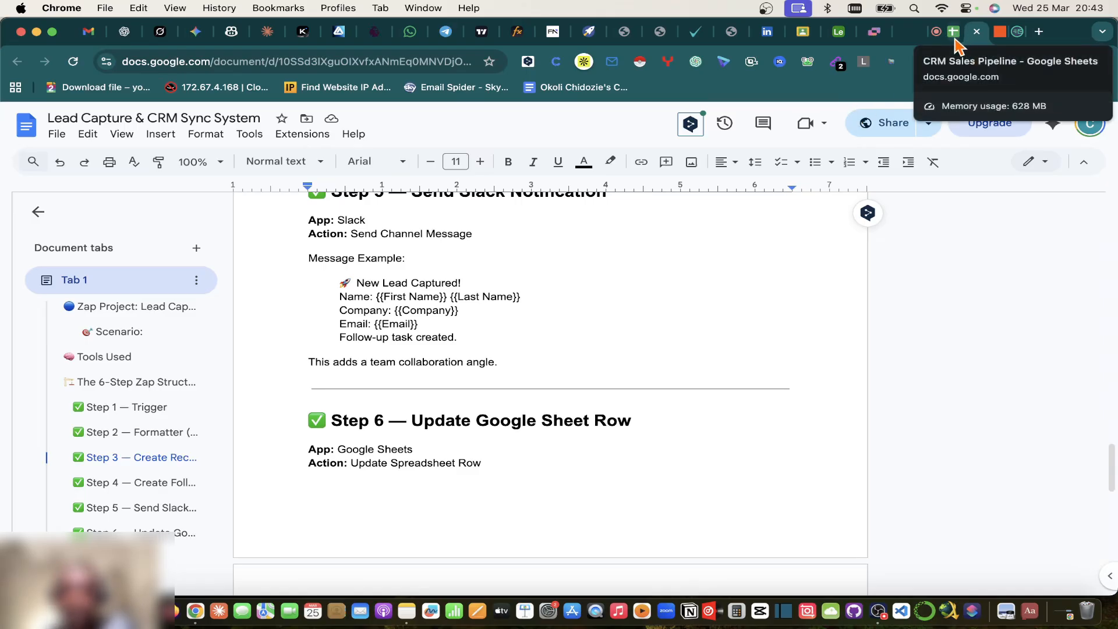
pyautogui.scroll(15, 486, 357)
pyautogui.scroll(-3, 485, 358)
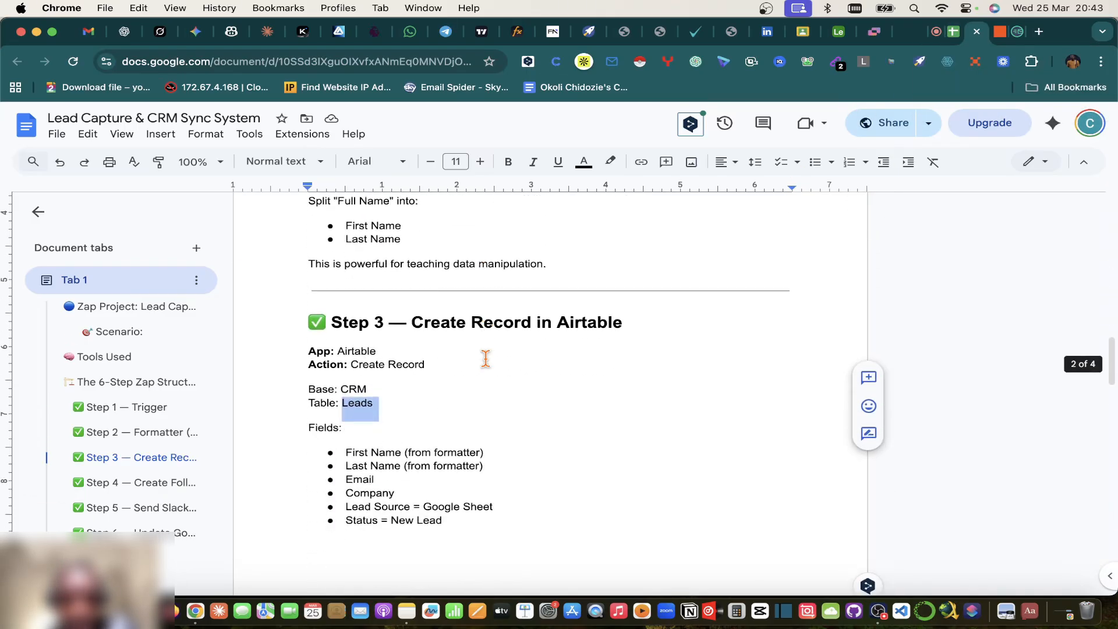
pyautogui.scroll(6, 486, 358)
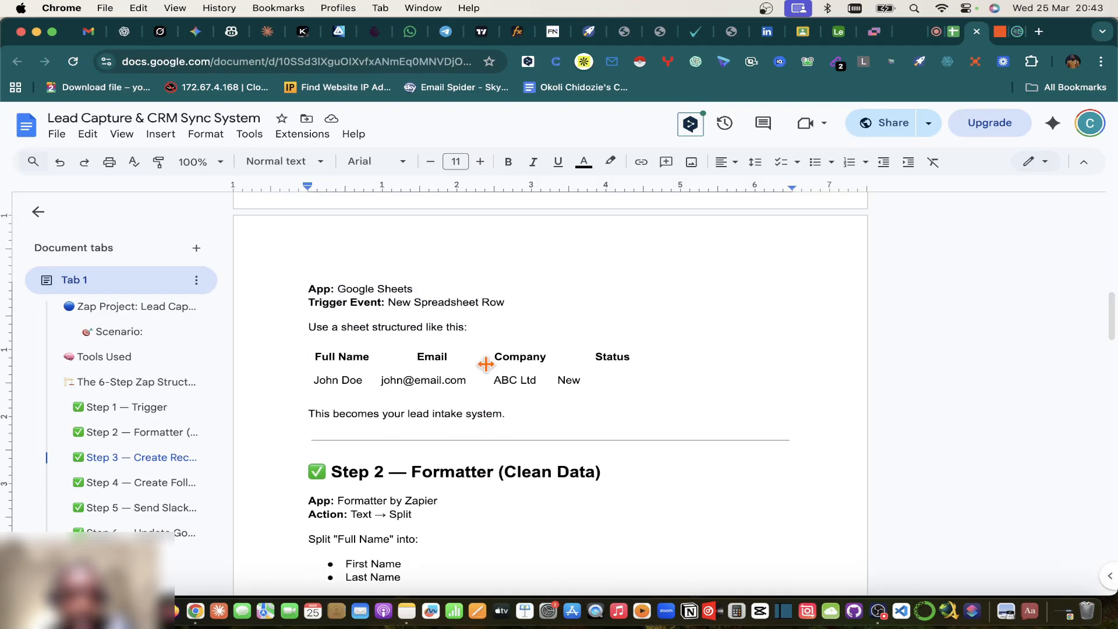
pyautogui.scroll(1, 485, 364)
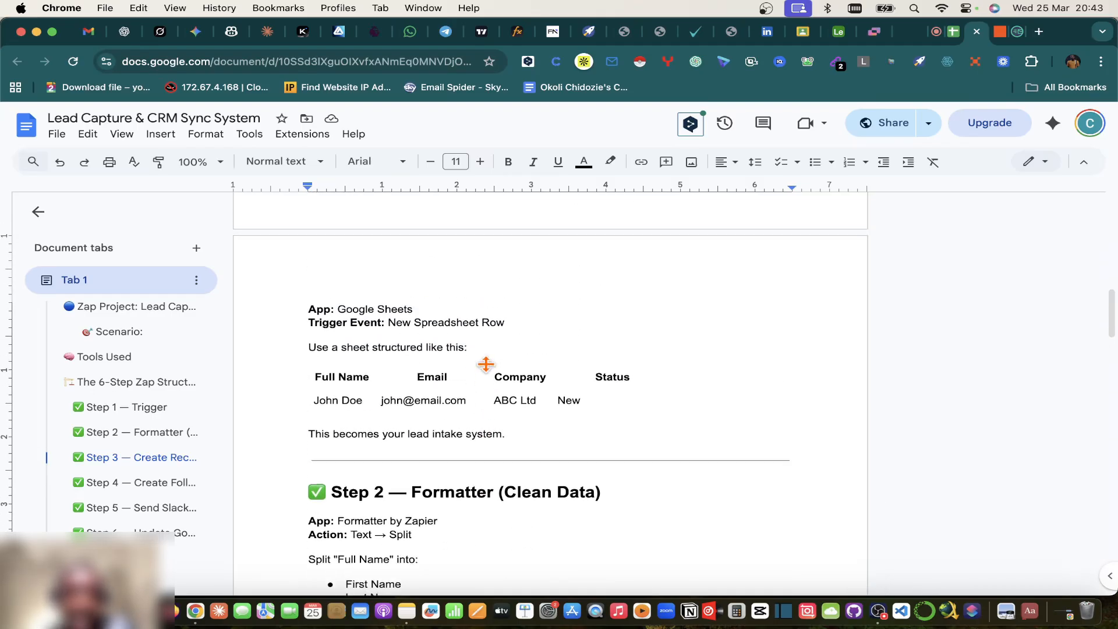
pyautogui.scroll(3, 486, 365)
pyautogui.scroll(-3, 486, 366)
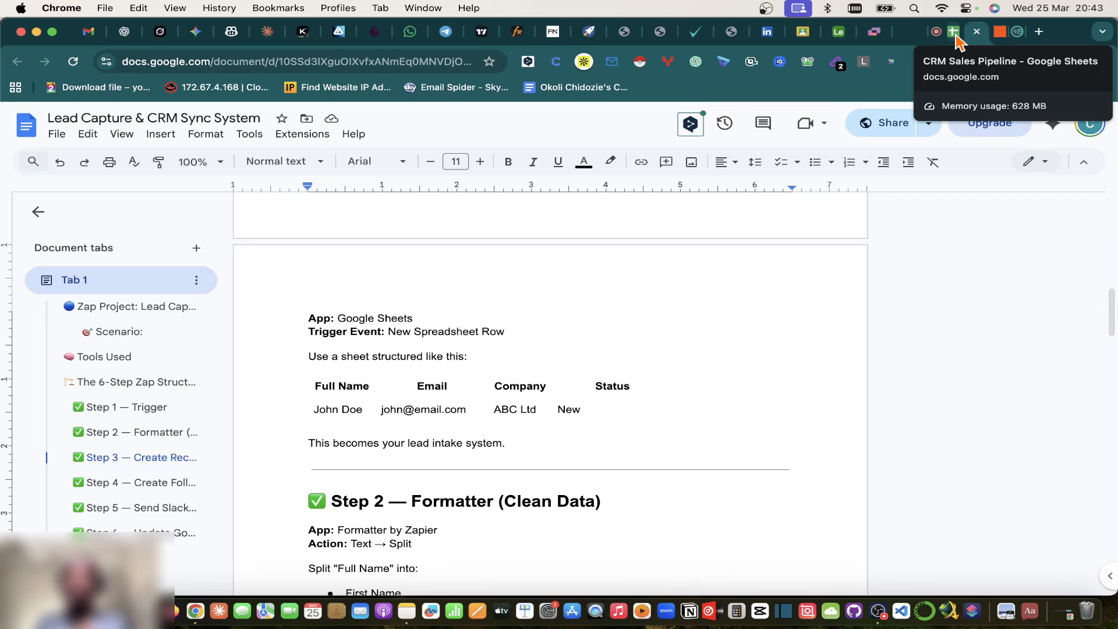
pyautogui.click(1000, 32)
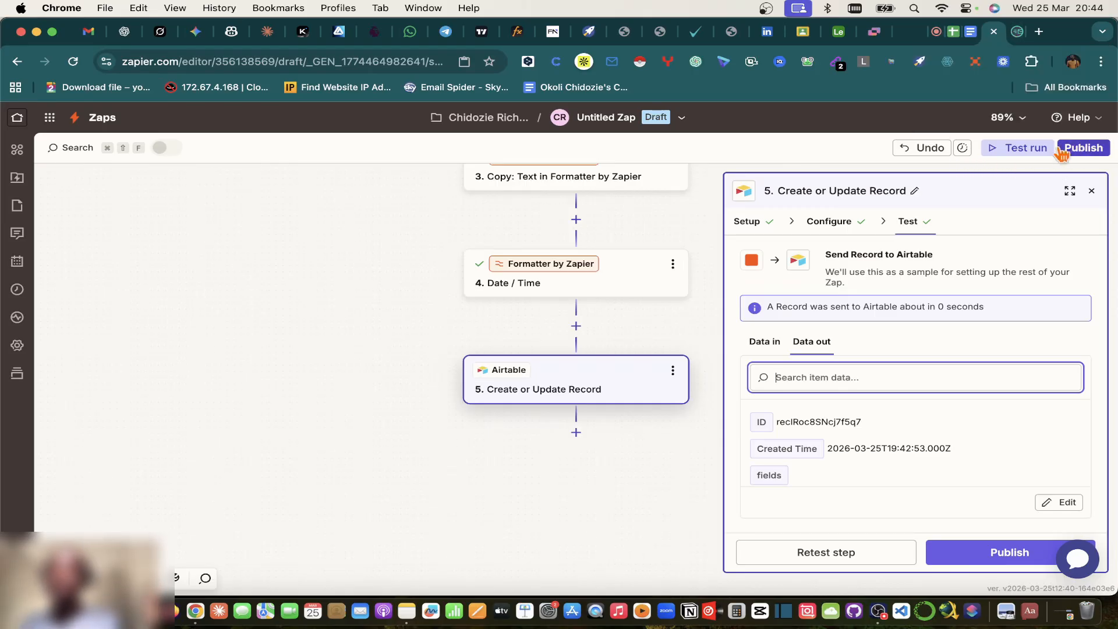
# Step: Scroll the Zap canvas to review Formatter steps 2 and 3, then reopen the plan document
pyautogui.scroll(2, 666, 315)
pyautogui.scroll(-1, 666, 315)
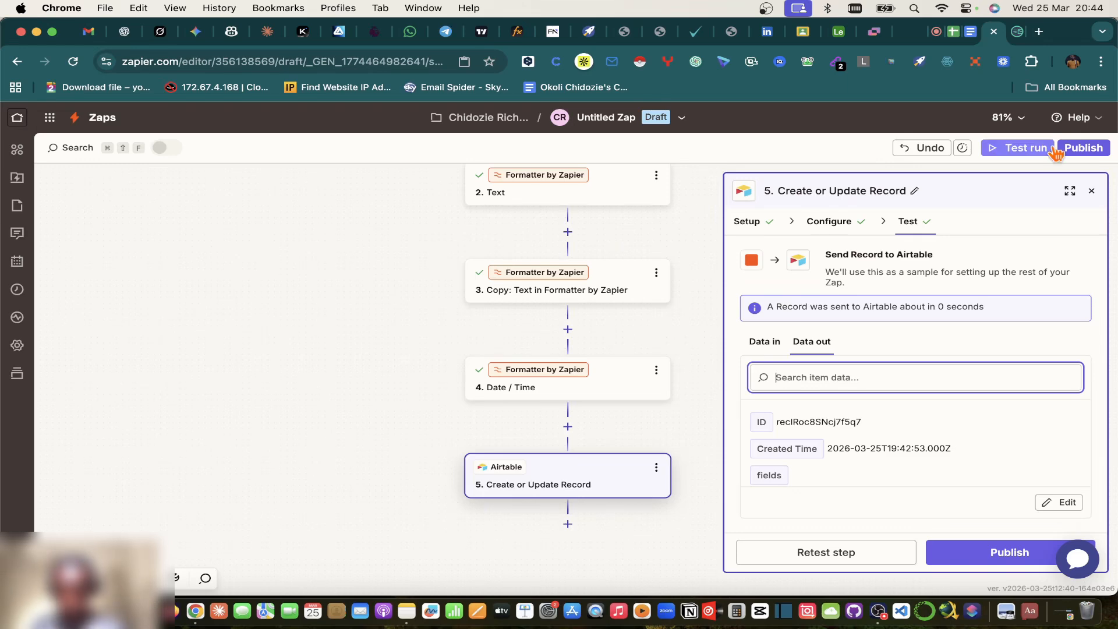
pyautogui.click(970, 32)
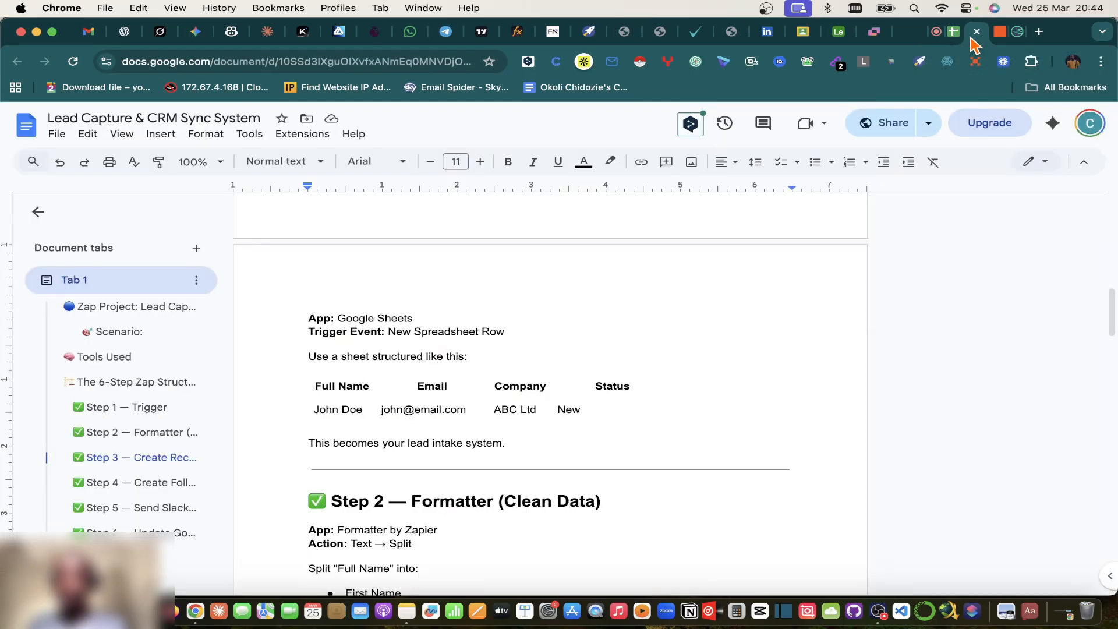
# Step: Review Step 3's planned Airtable Leads fields, then bring up the Google Meet in-call chat
pyautogui.scroll(5, 594, 452)
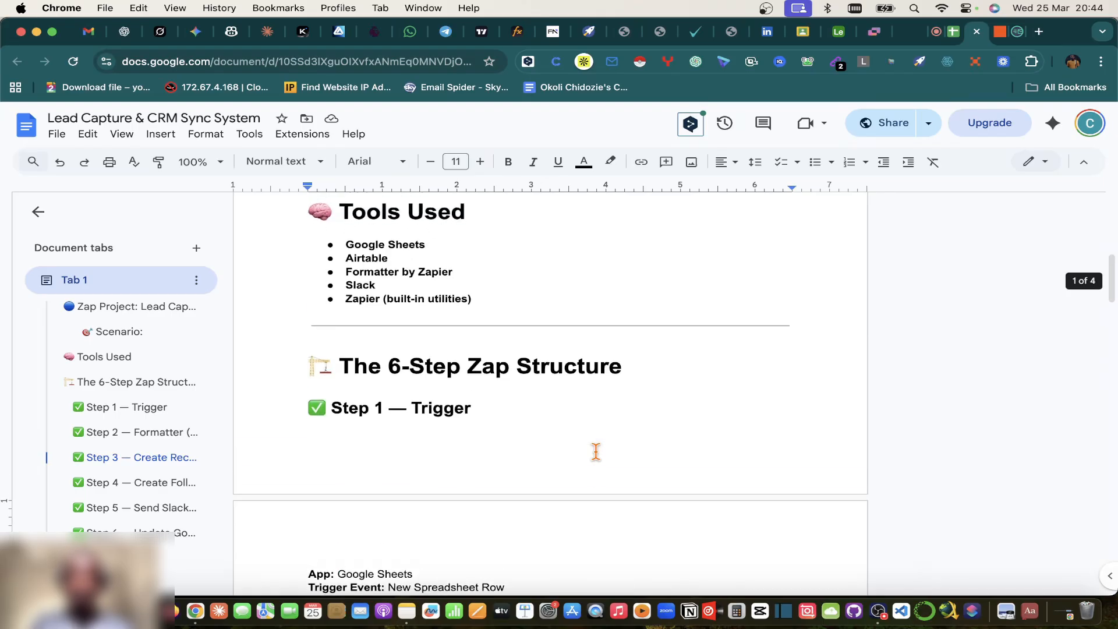
pyautogui.scroll(-6, 596, 451)
pyautogui.scroll(-6, 596, 451)
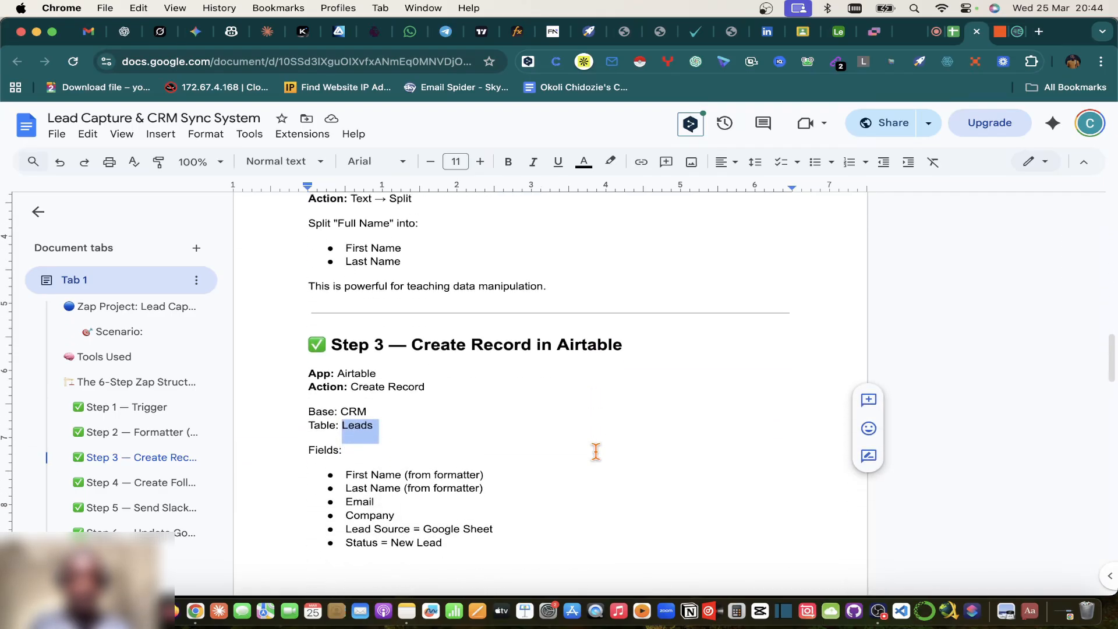
pyautogui.scroll(-3, 595, 451)
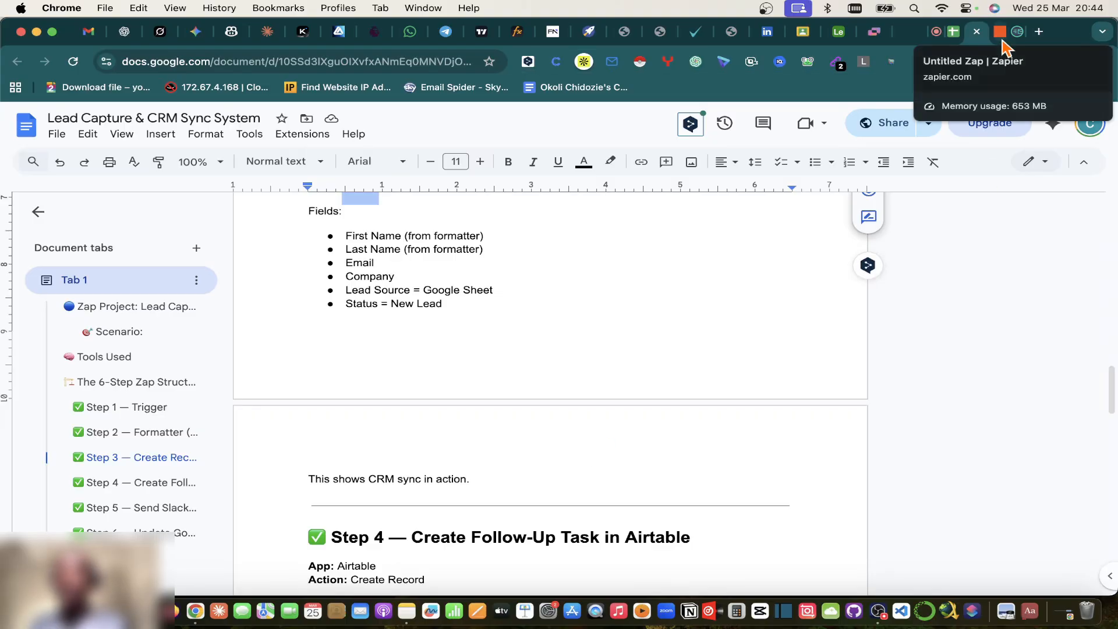
pyautogui.click(935, 31)
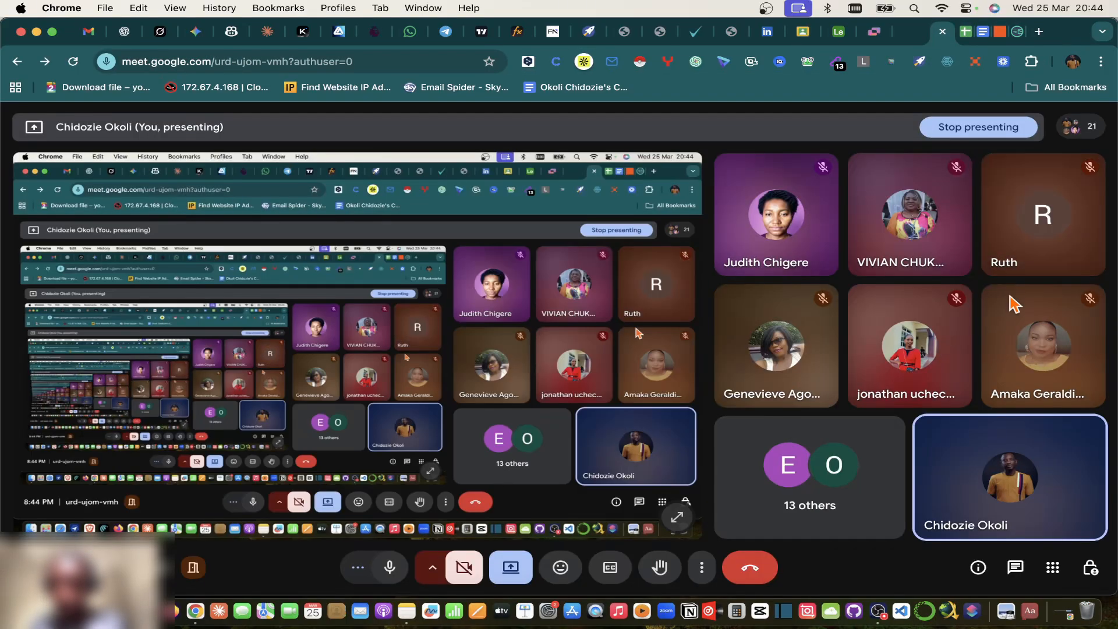
pyautogui.click(1014, 569)
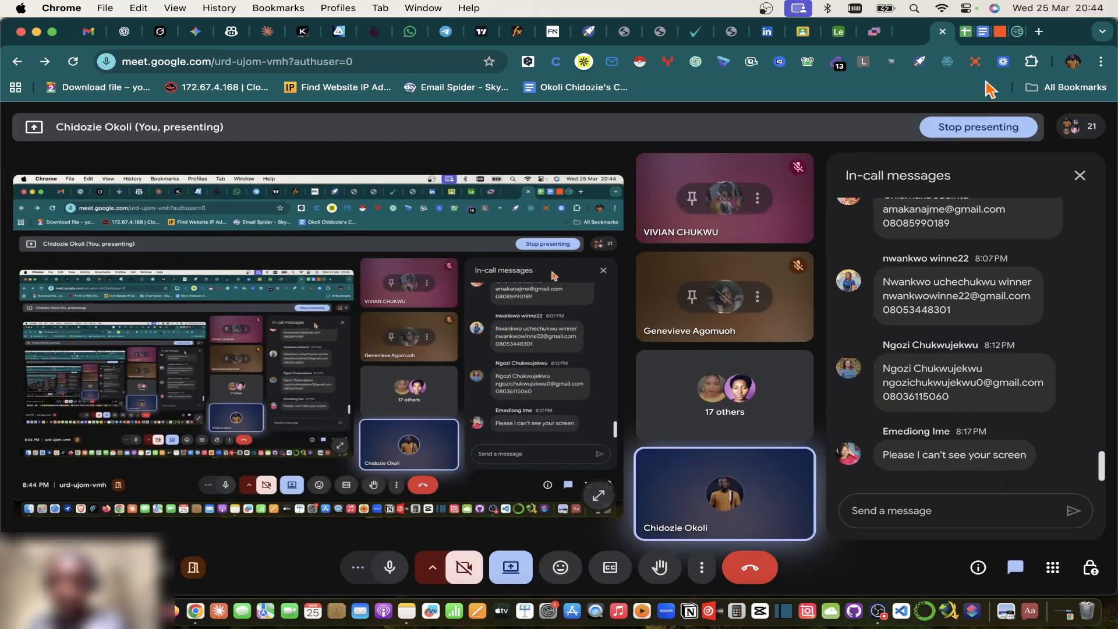
# Step: Look over the CRM Sales Pipeline's Lead Name column and the Airtable Leads base
pyautogui.click(995, 35)
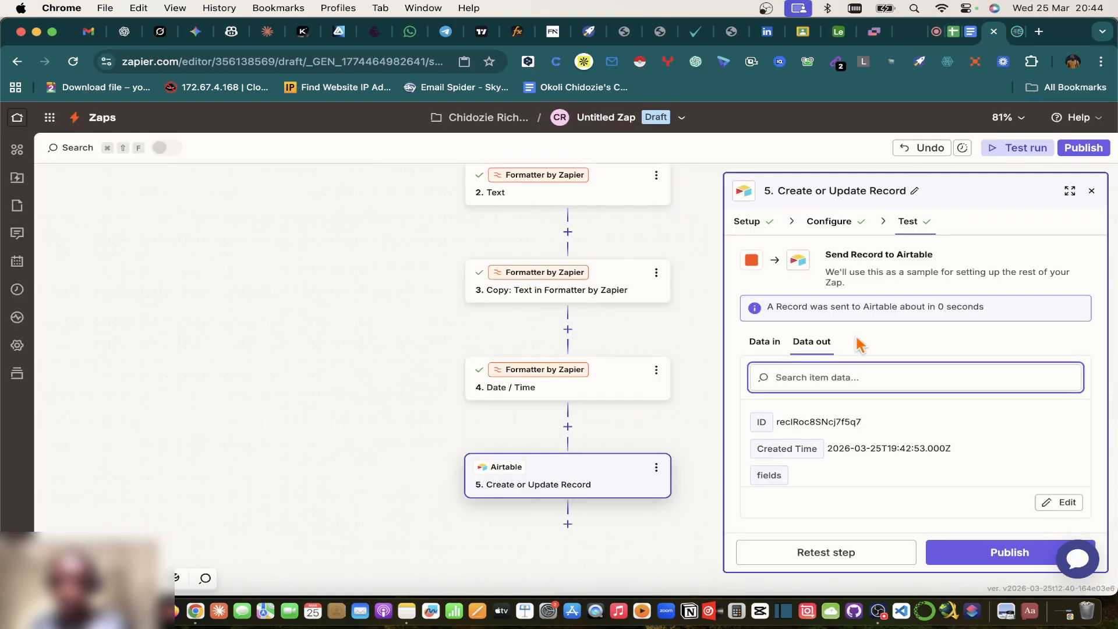
pyautogui.click(955, 36)
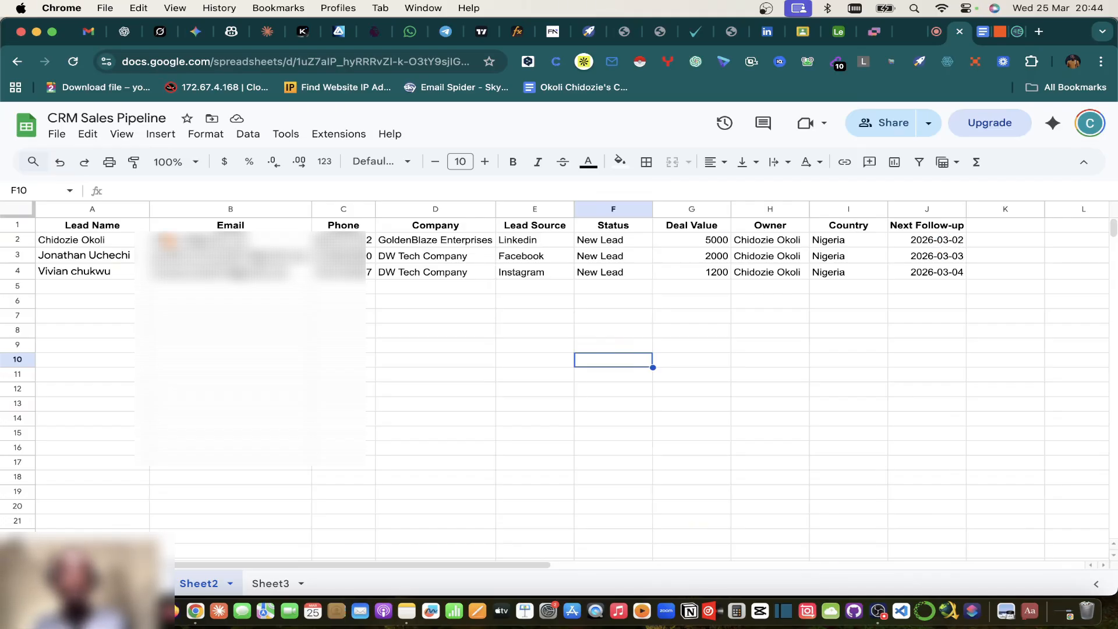
pyautogui.rightClick(94, 209)
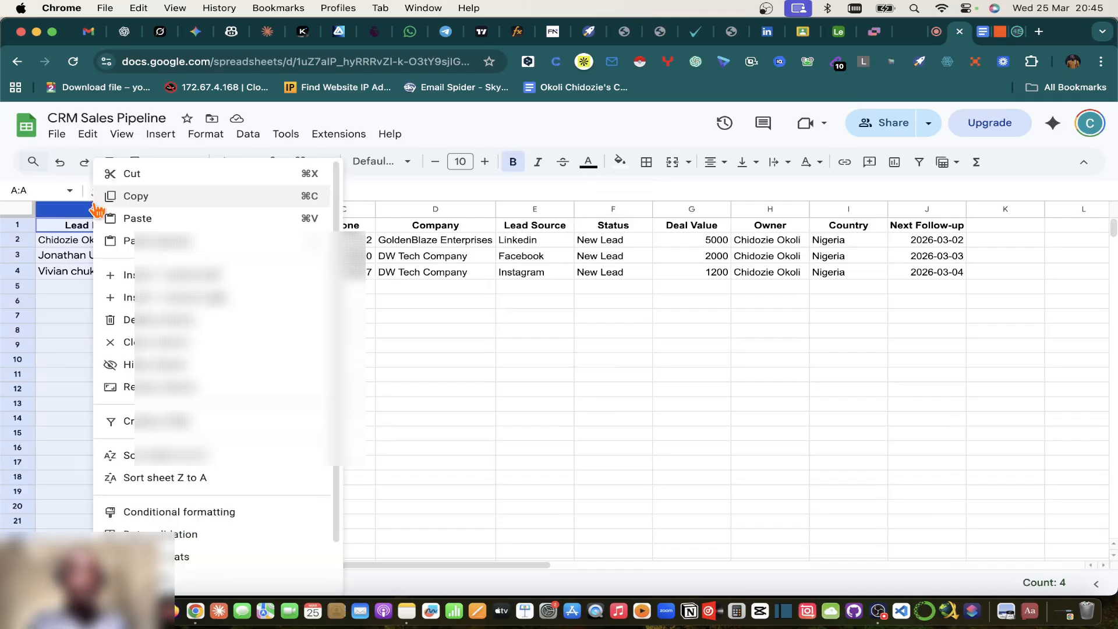
pyautogui.click(553, 348)
pyautogui.click(1000, 32)
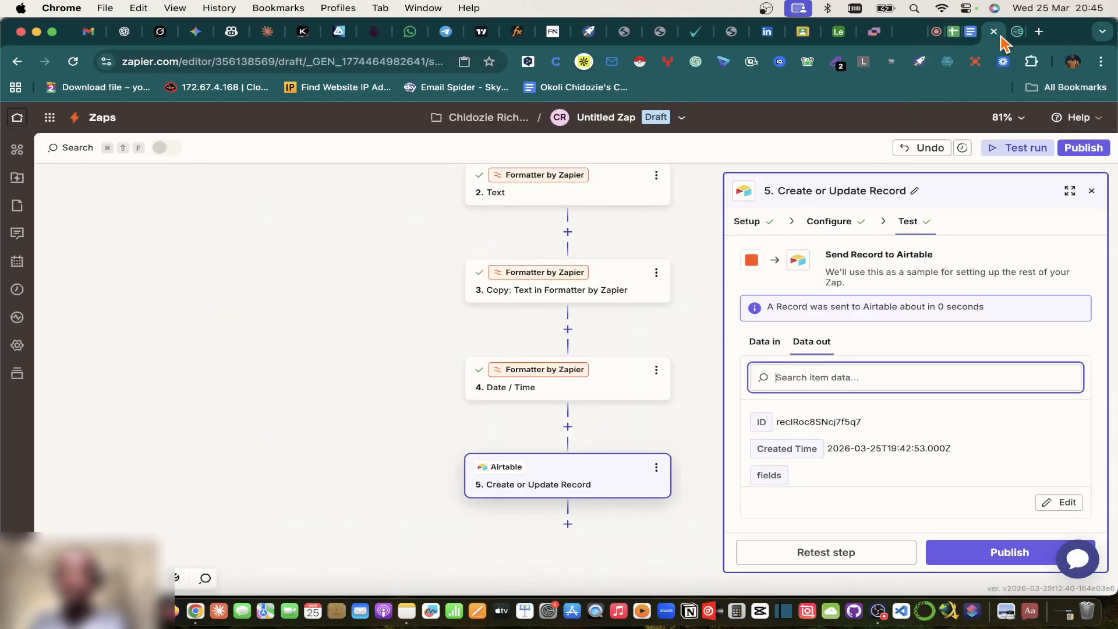
pyautogui.click(953, 33)
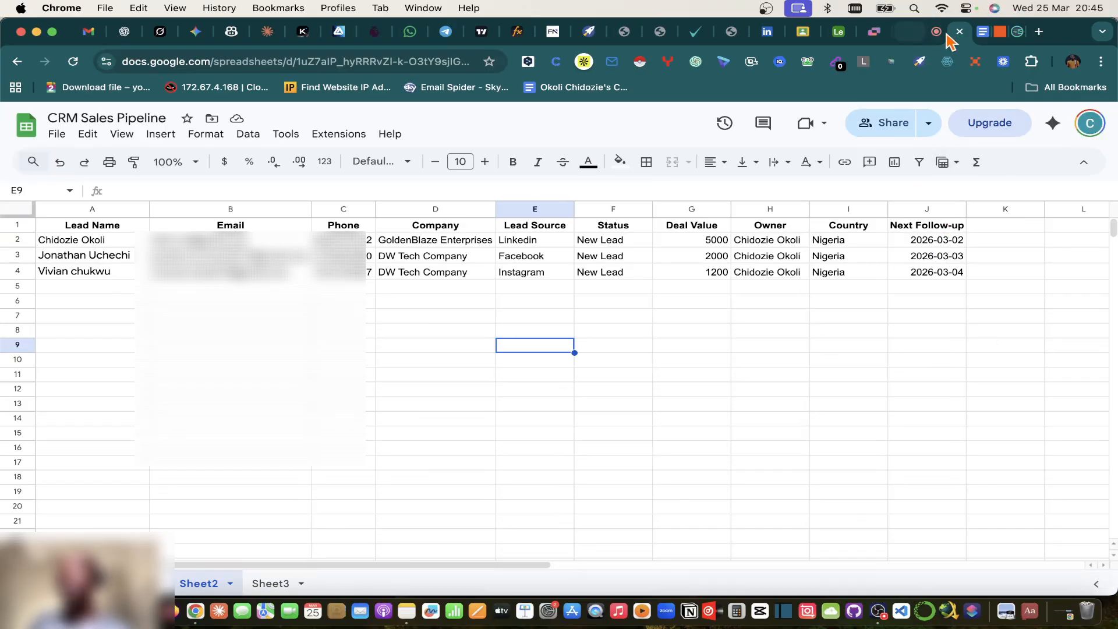
pyautogui.click(834, 33)
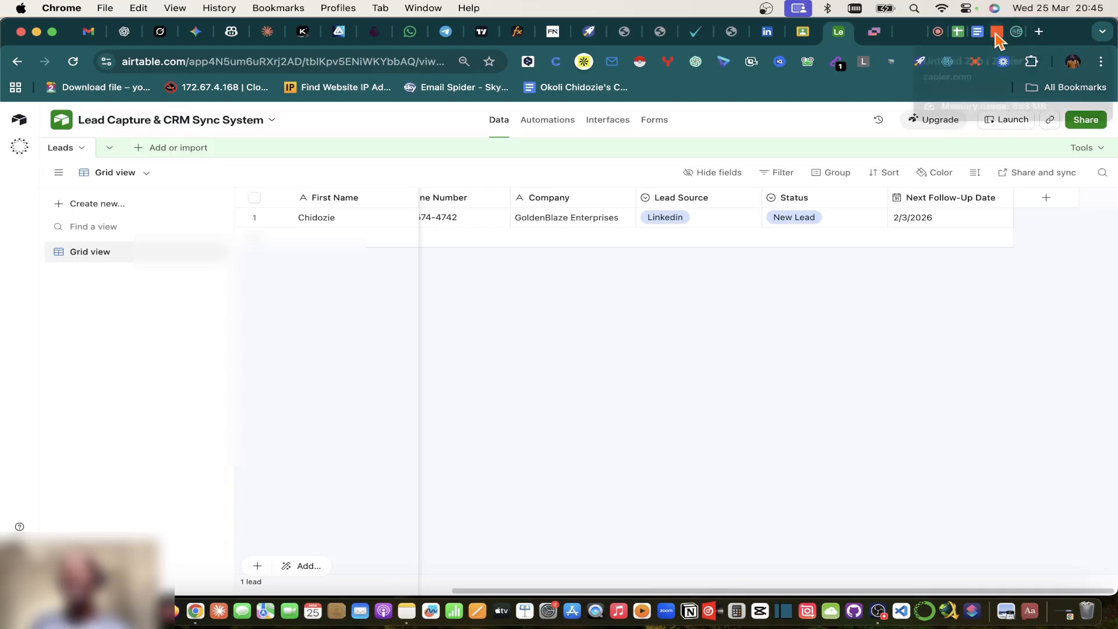
pyautogui.click(957, 32)
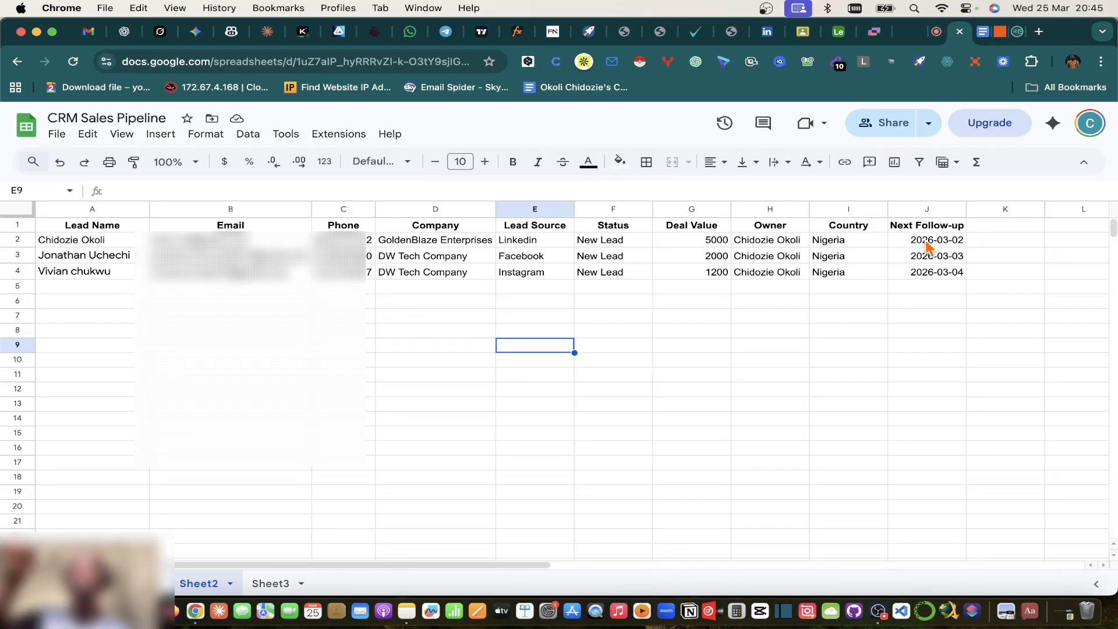
pyautogui.click(999, 32)
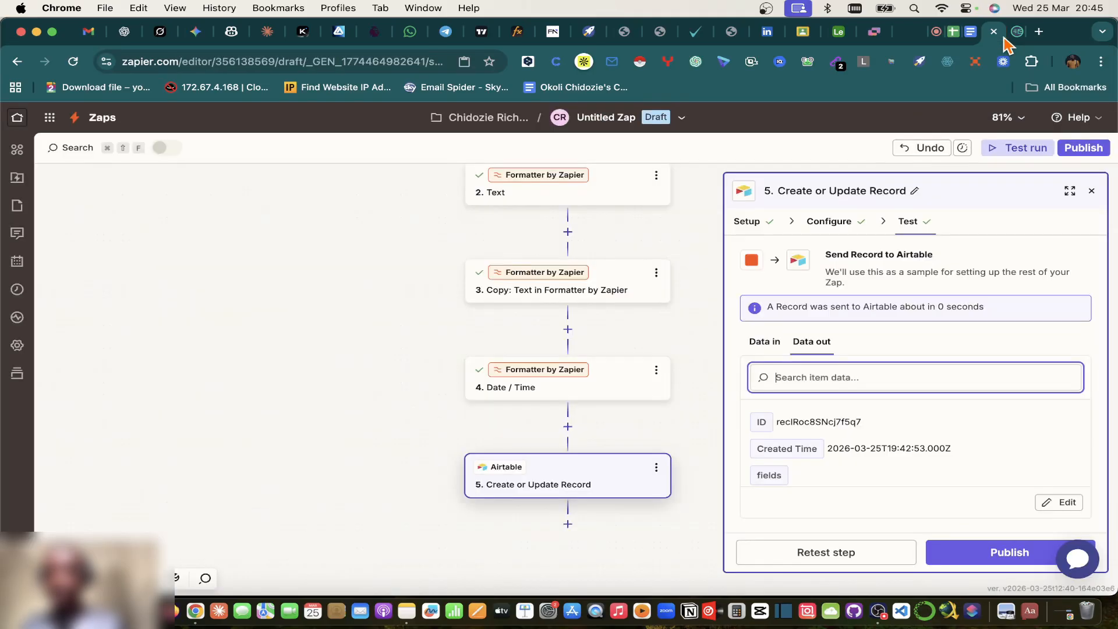
# Step: Select a participant's name in the Meet chat and return to the Zap editor
pyautogui.click(968, 35)
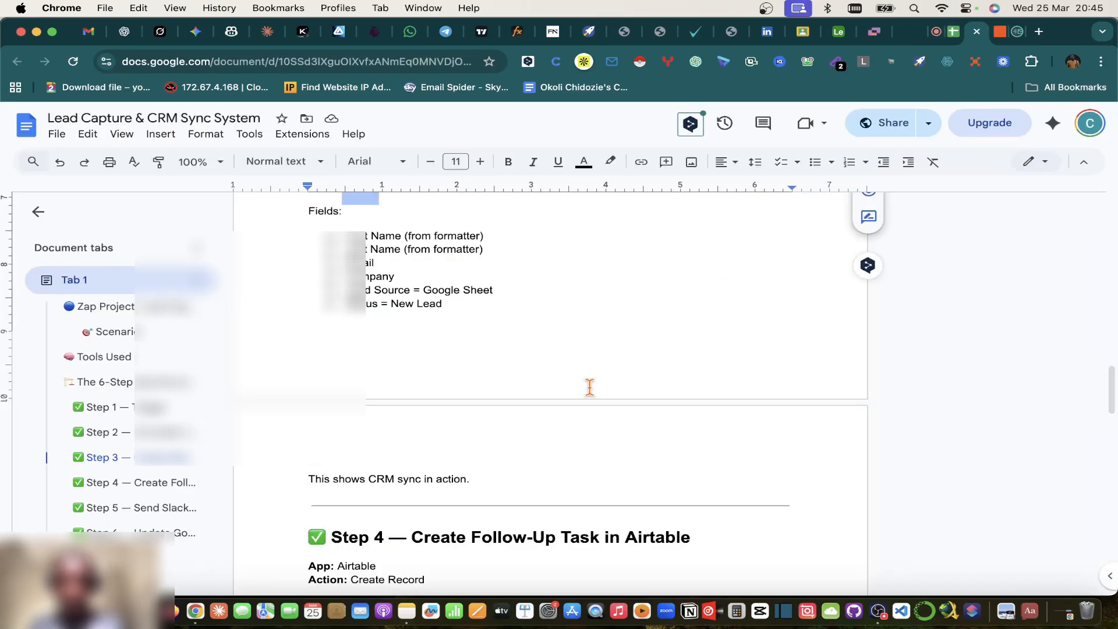
pyautogui.scroll(-2, 589, 387)
pyautogui.click(935, 33)
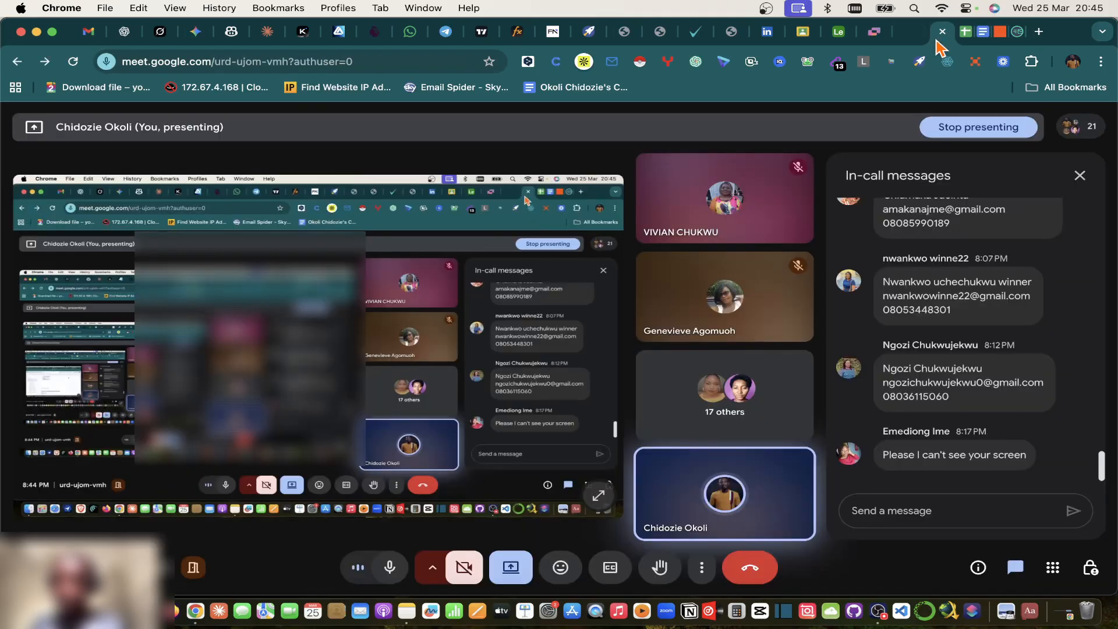
pyautogui.scroll(10, 1006, 317)
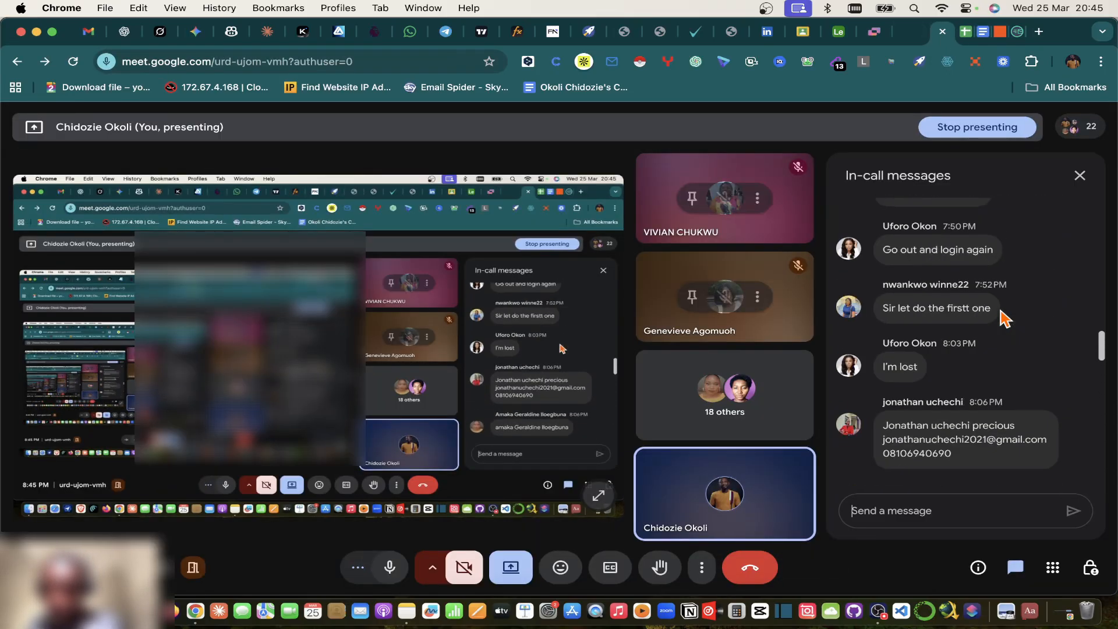
pyautogui.scroll(-3, 999, 309)
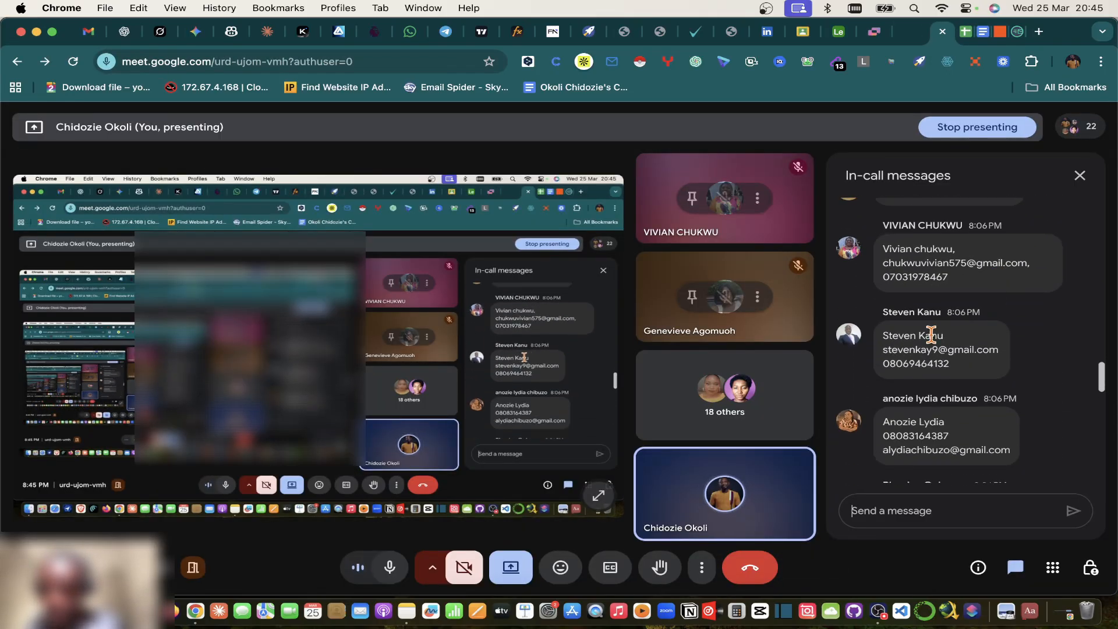
pyautogui.tripleClick(908, 336)
pyautogui.press('super+c')
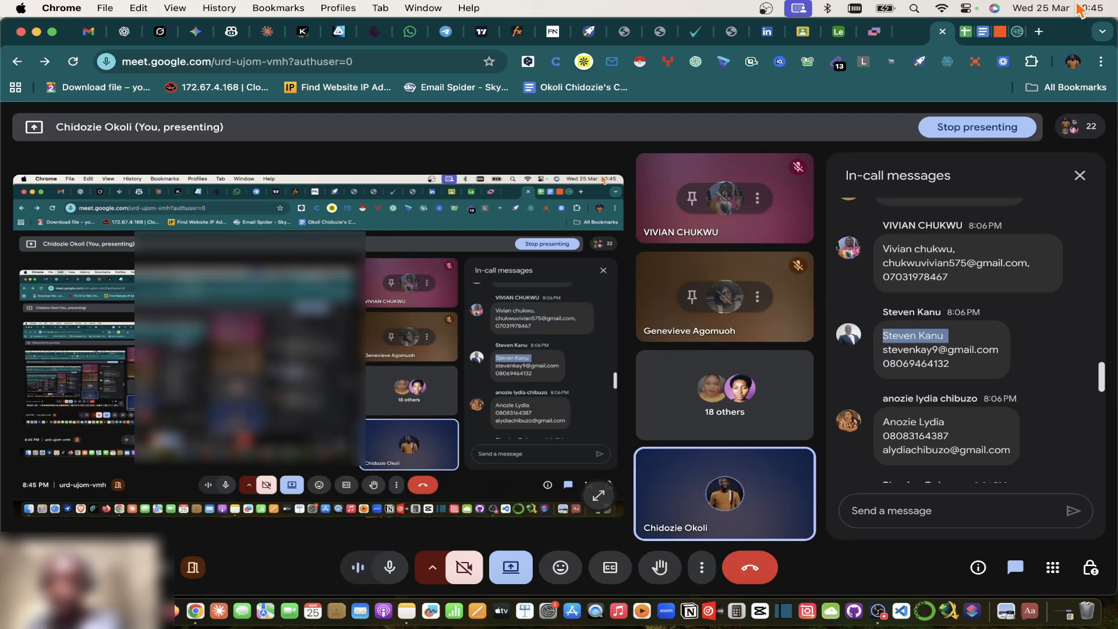
pyautogui.click(972, 36)
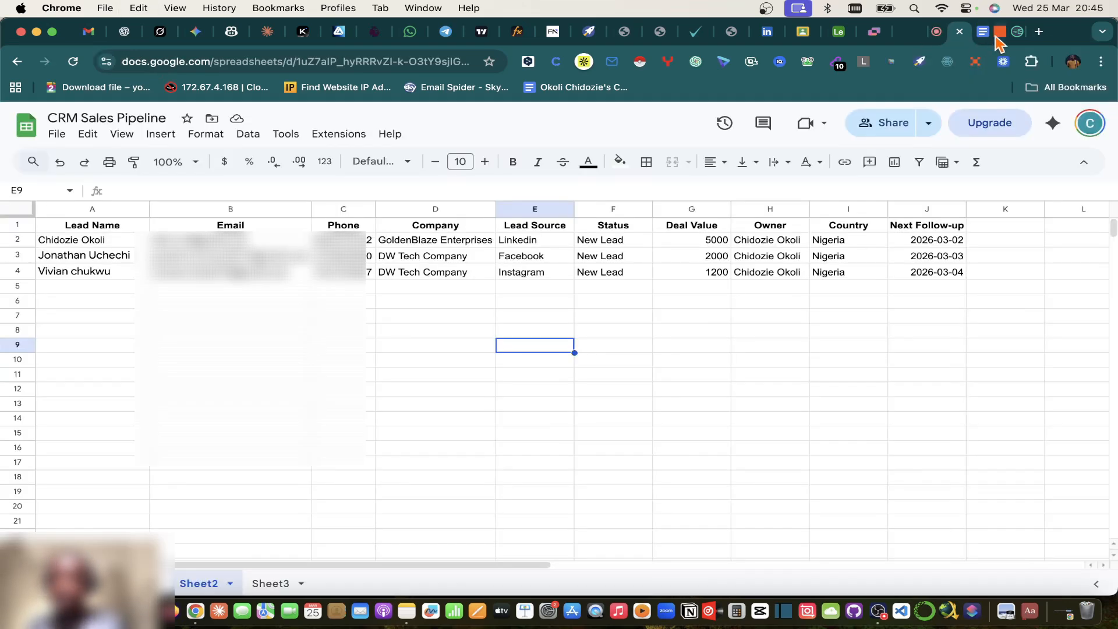
pyautogui.click(1000, 32)
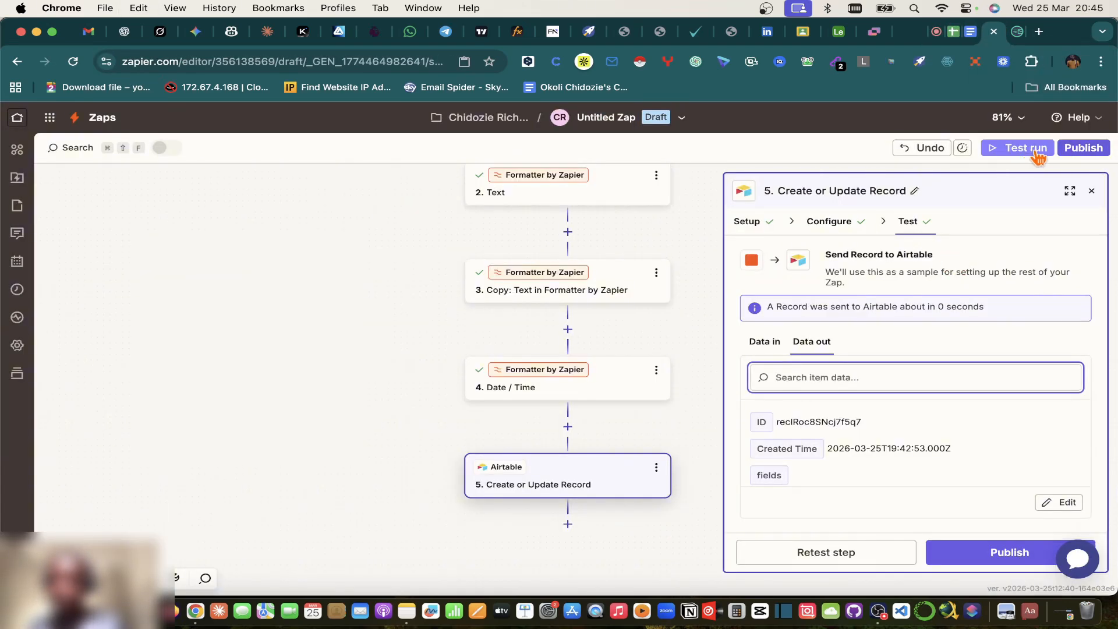
# Step: Publish the Zap as v1, dismiss the 'Your Zap is live!' dialog, and view Airtable Leads
pyautogui.click(1082, 149)
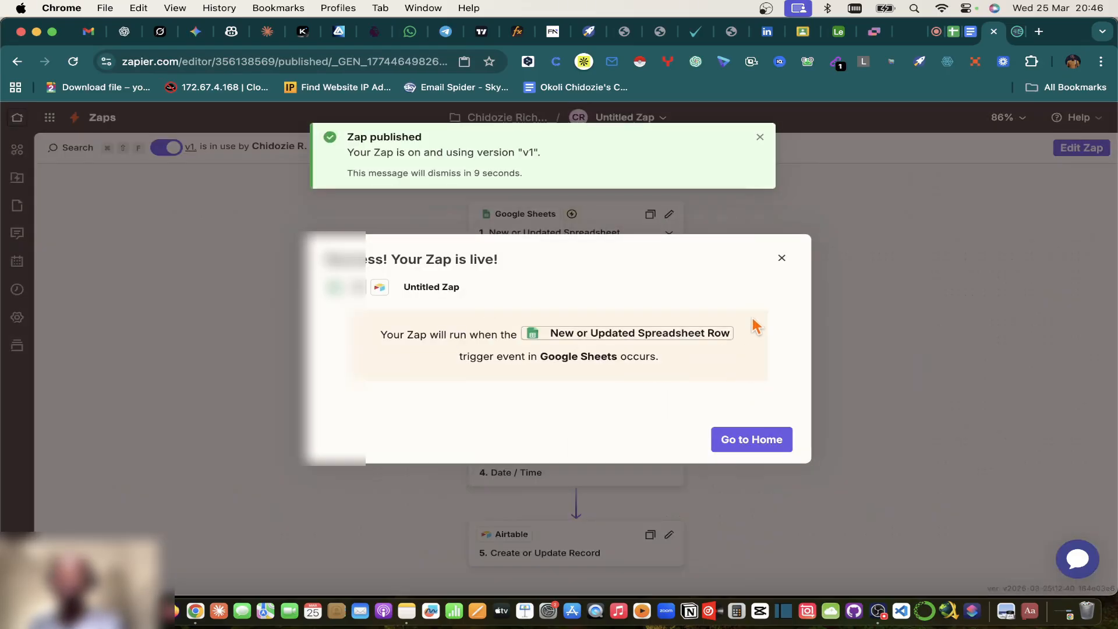
pyautogui.click(781, 258)
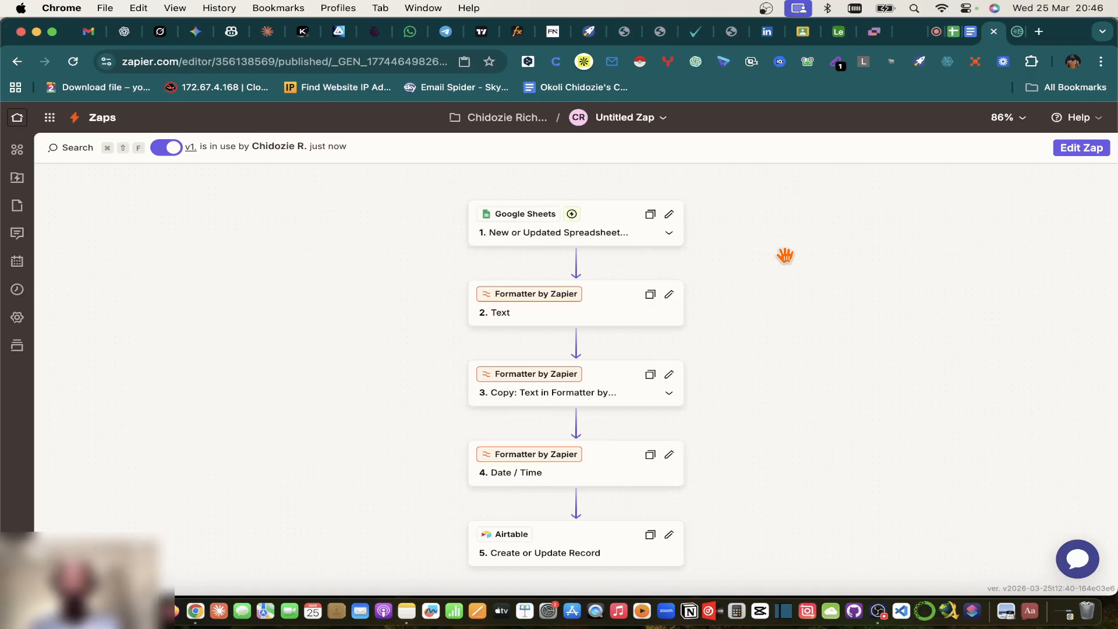
pyautogui.scroll(-1, 784, 254)
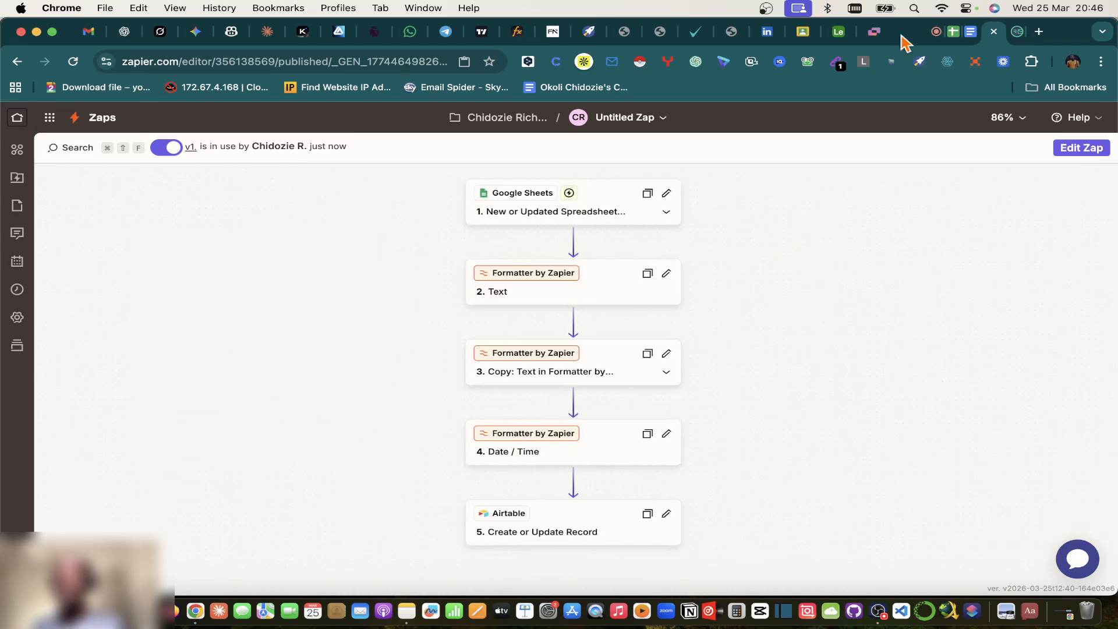
pyautogui.click(841, 33)
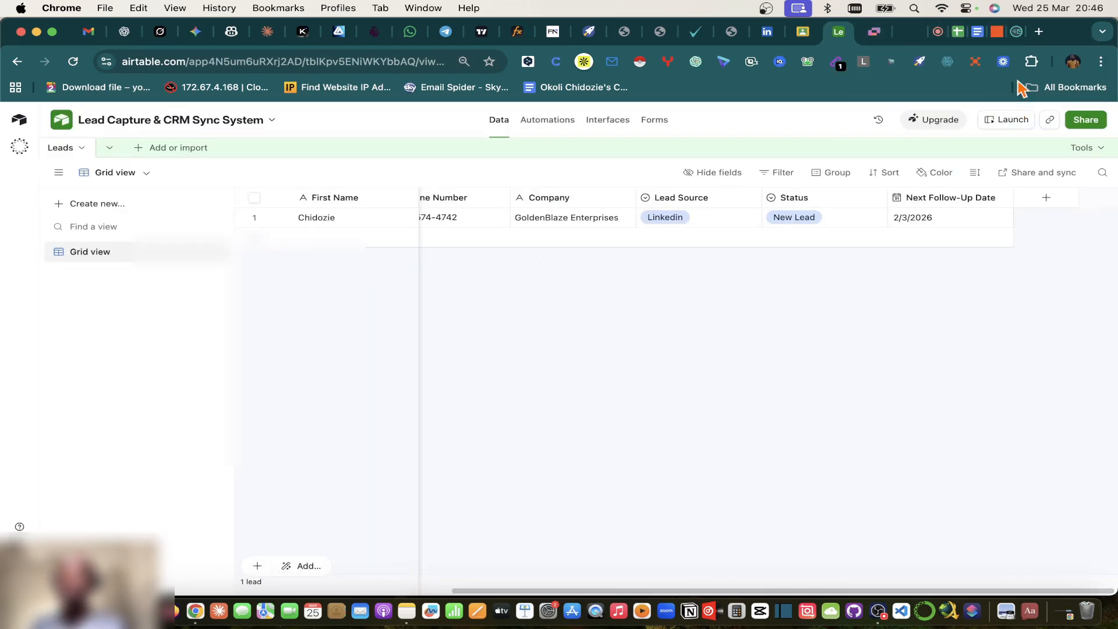
# Step: Paste the copied participant name into cell A17 of the full lead list sheet
pyautogui.click(959, 32)
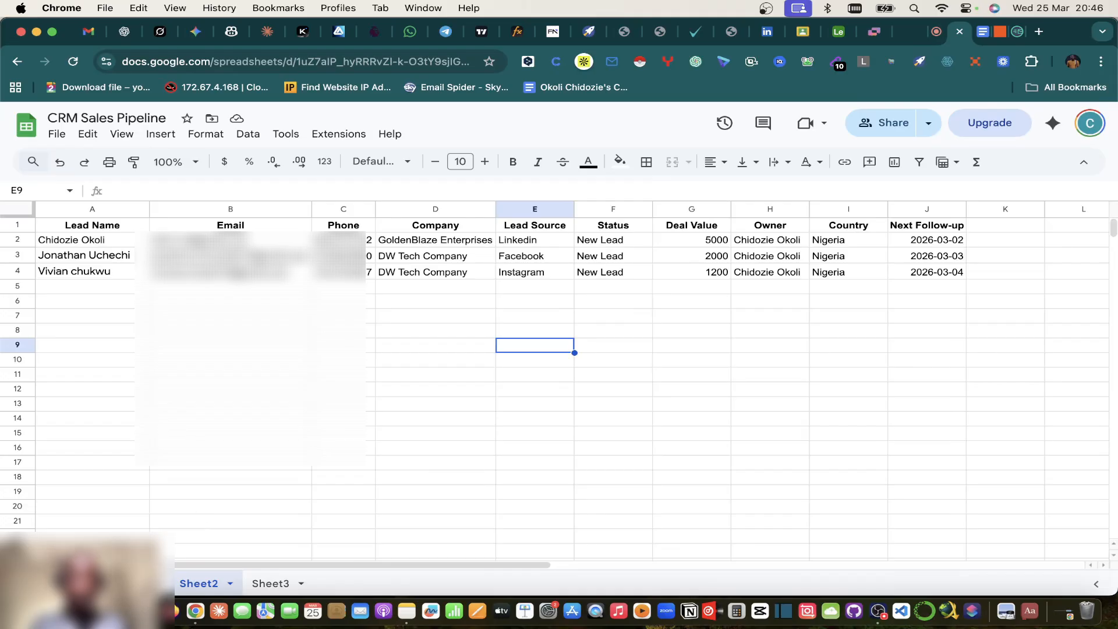
pyautogui.click(131, 583)
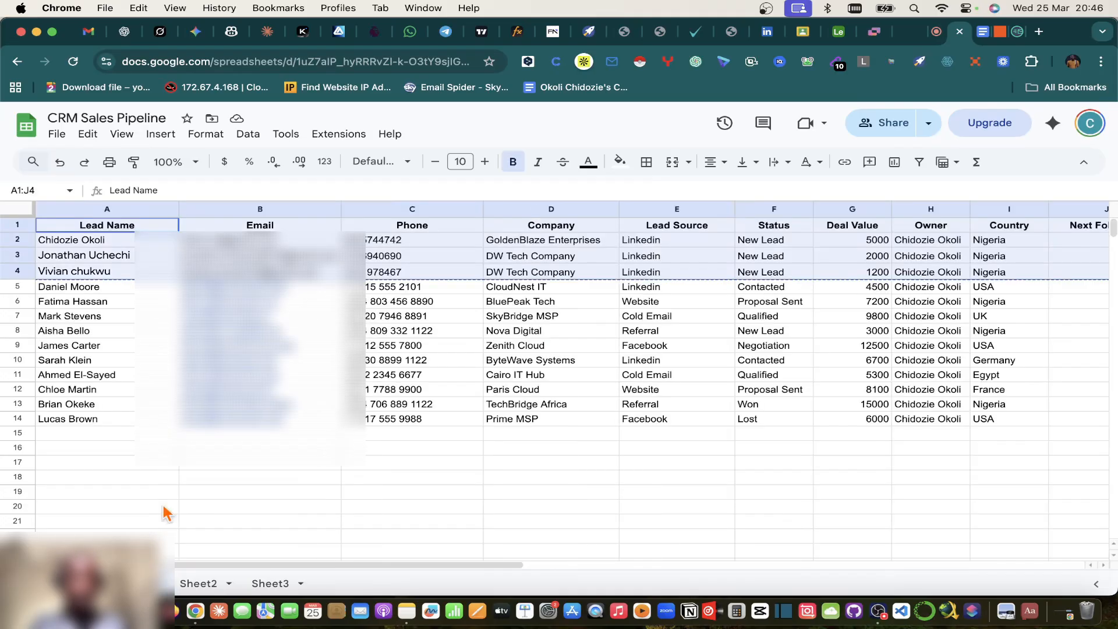
pyautogui.click(69, 434)
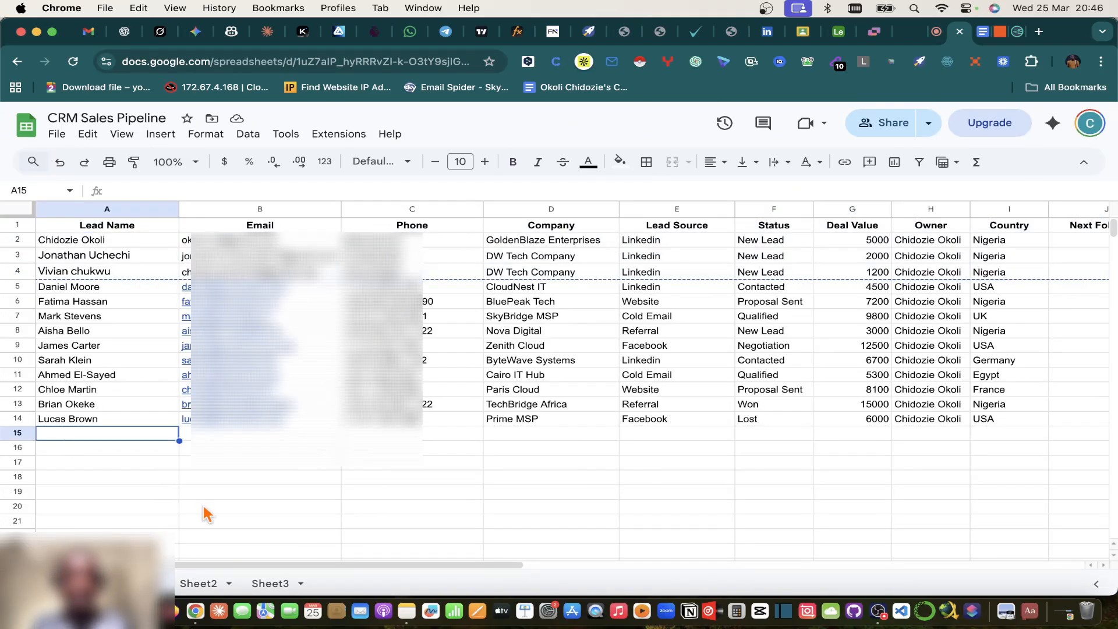
pyautogui.click(195, 588)
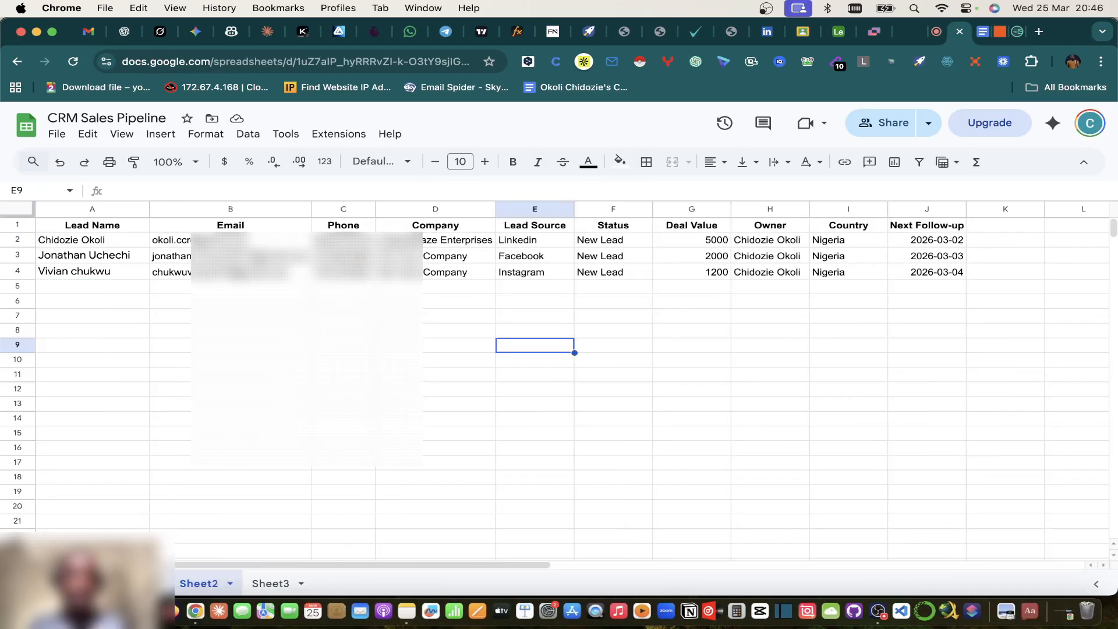
pyautogui.click(126, 584)
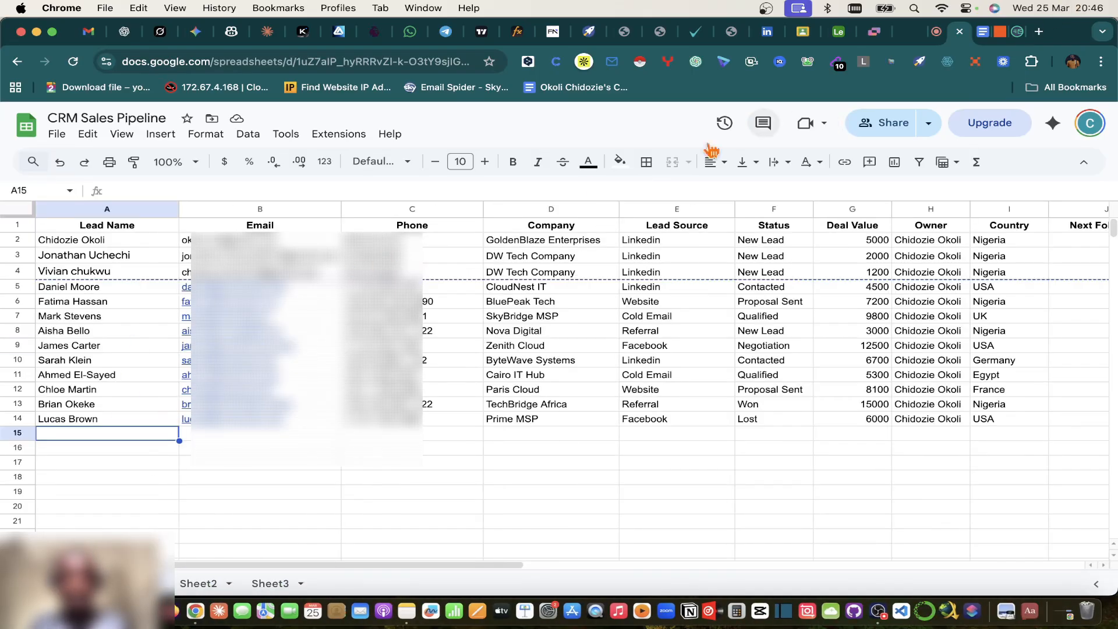
pyautogui.click(63, 463)
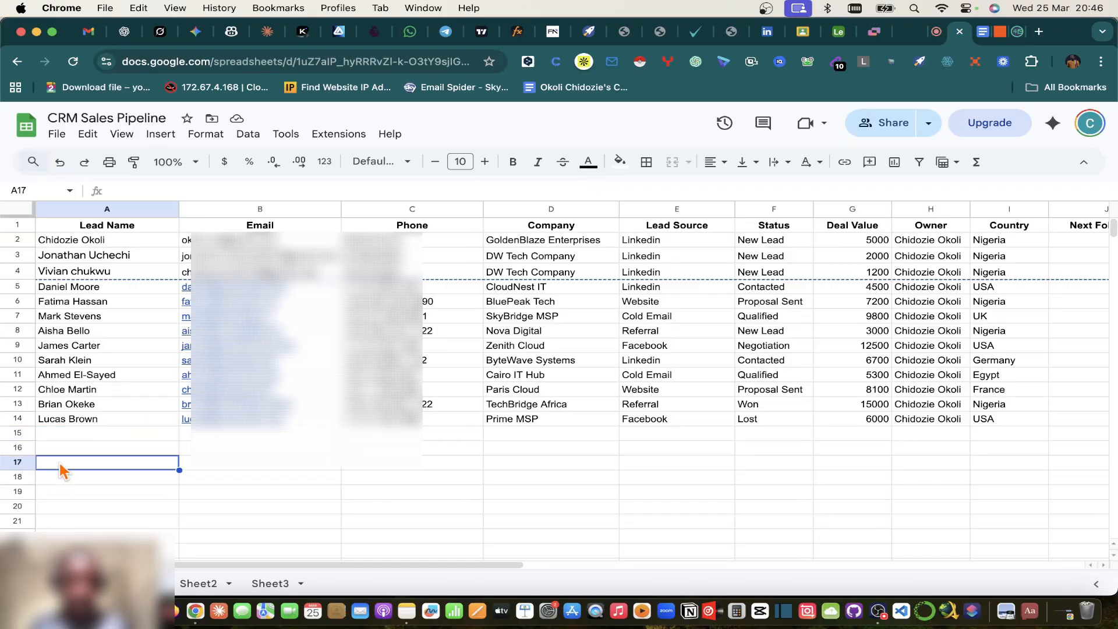
pyautogui.press('super+v')
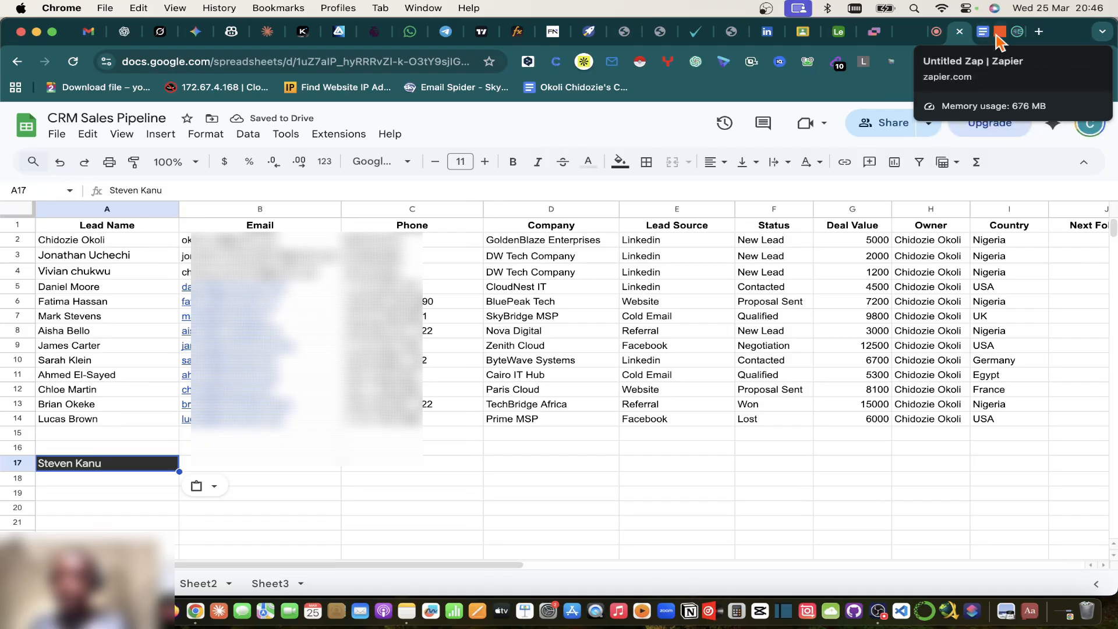
# Step: Paste the participant's e-mail into B17, then return to the plan document
pyautogui.click(945, 41)
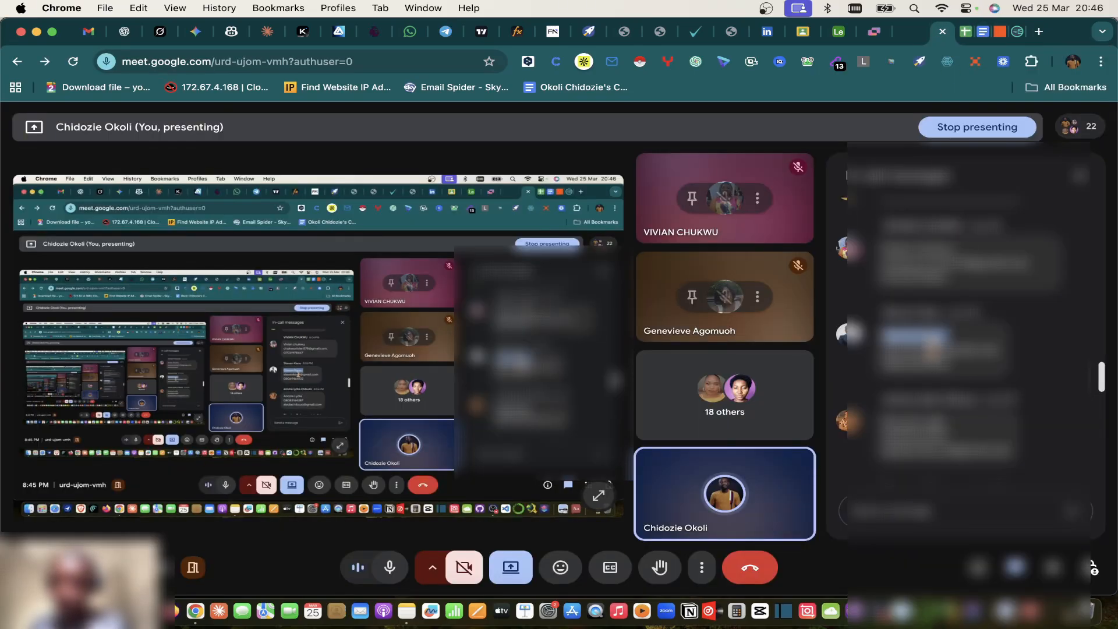
pyautogui.click(1009, 38)
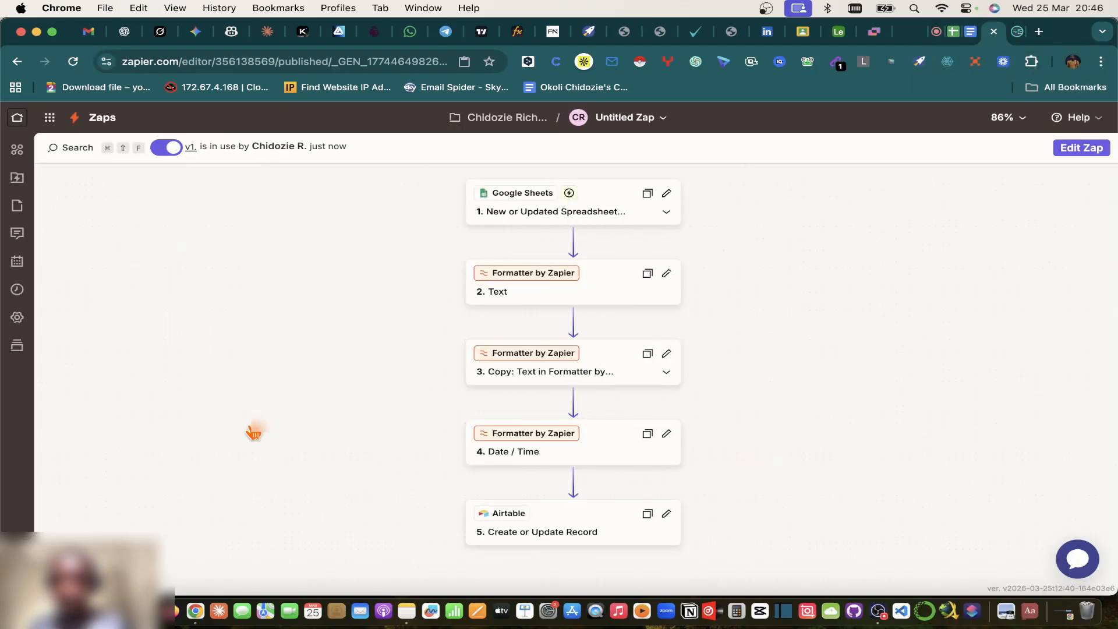
pyautogui.click(954, 35)
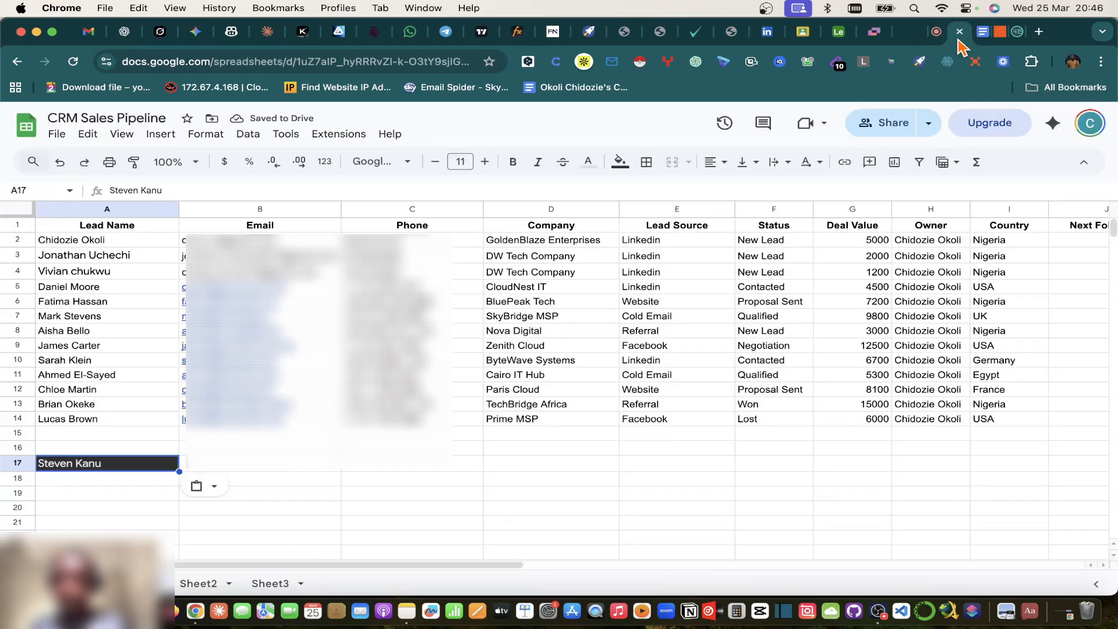
pyautogui.click(213, 464)
pyautogui.press('super+v')
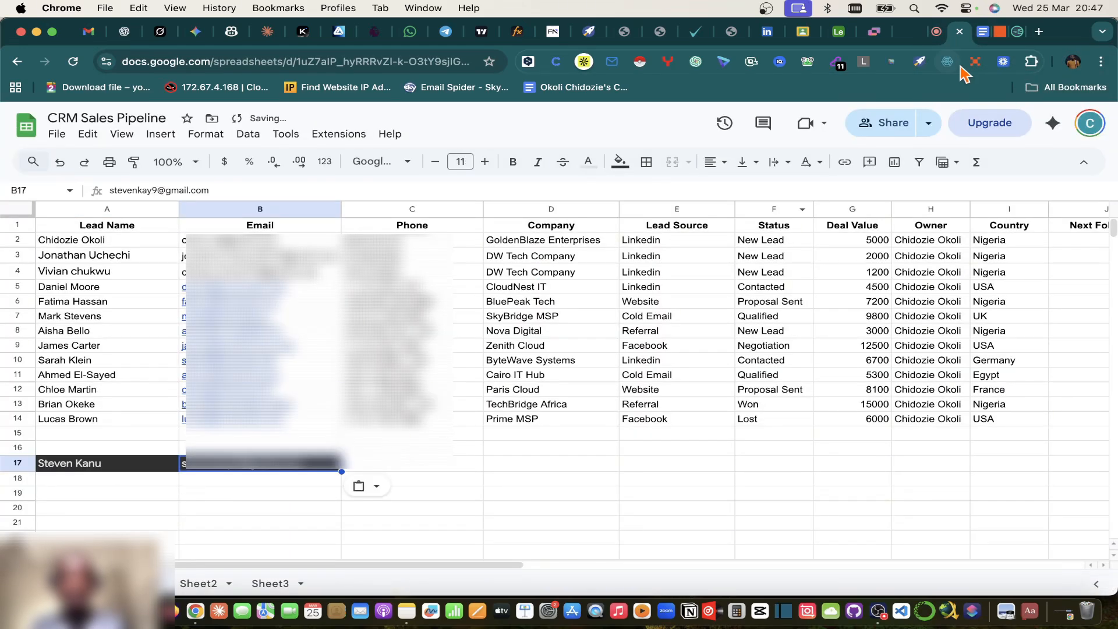
pyautogui.click(936, 32)
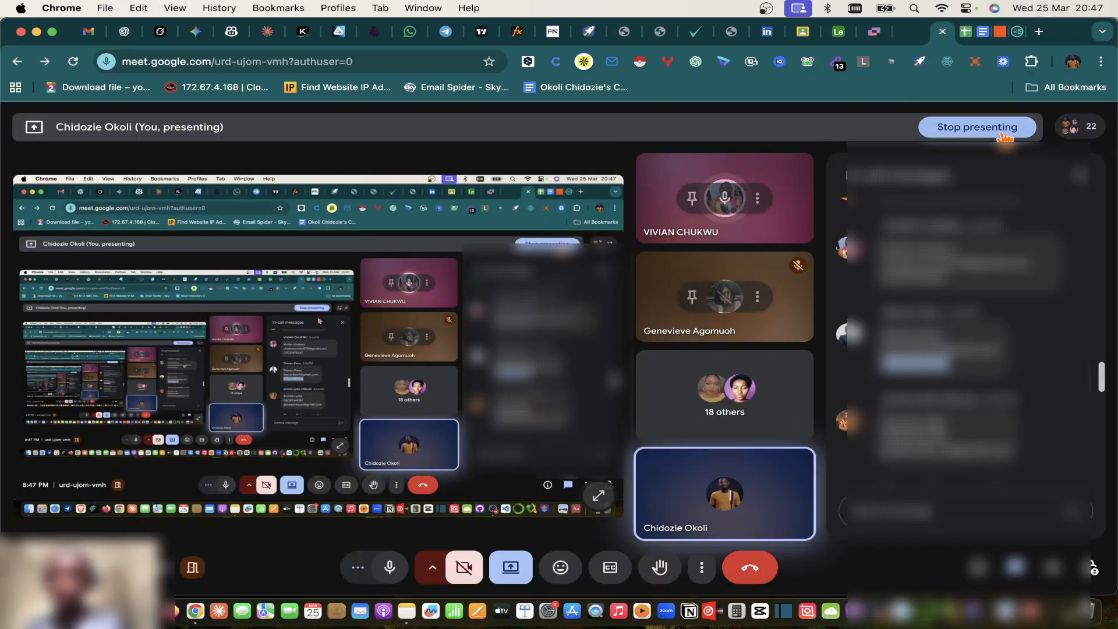
pyautogui.click(983, 32)
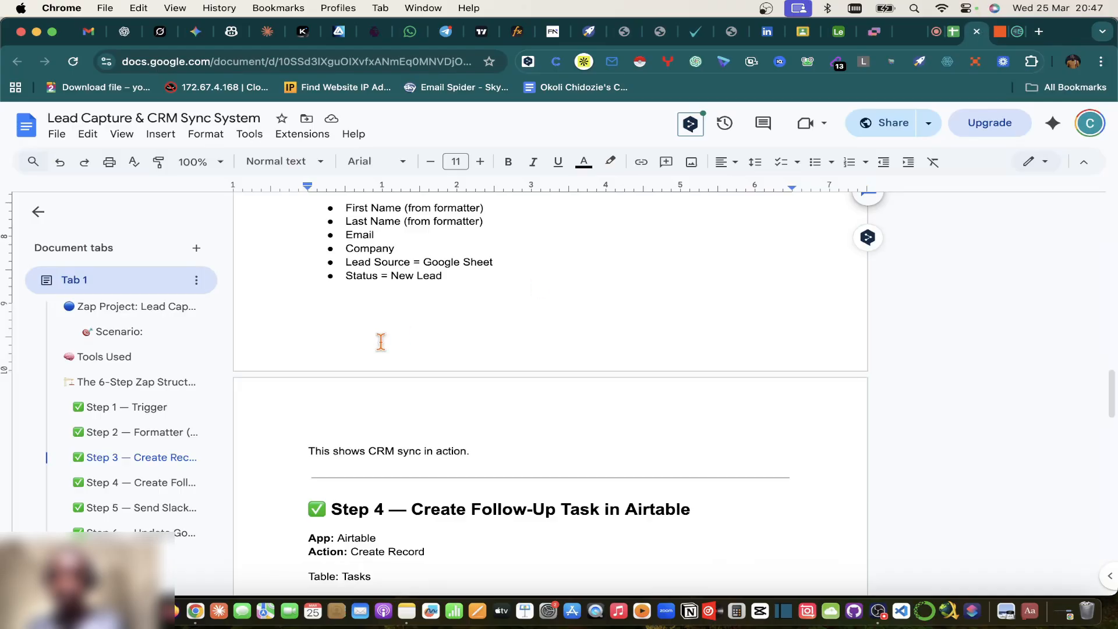
# Step: Return to the CRM Sales Pipeline sheet to see row 17's new name and e-mail
pyautogui.click(951, 32)
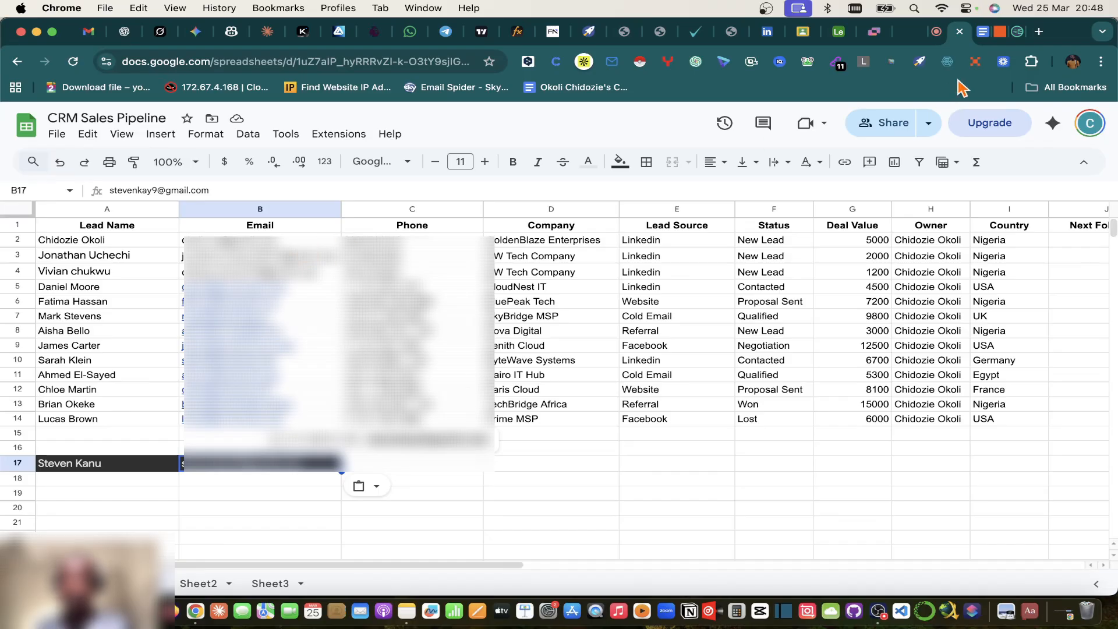
# Step: Paste the second lead's name from the Meet chat into A18
pyautogui.click(399, 468)
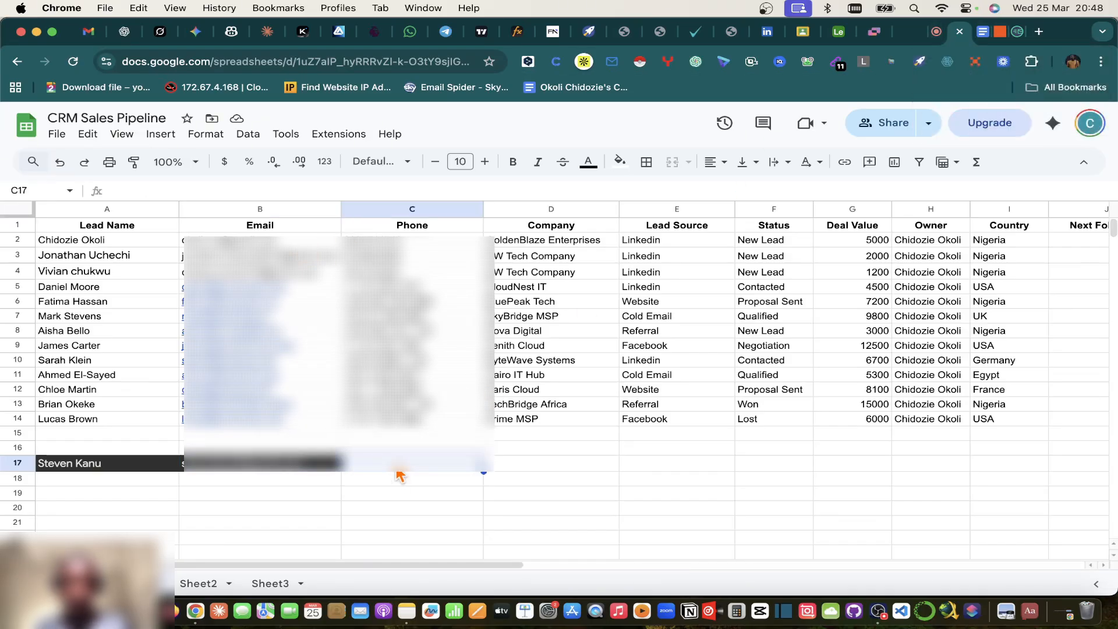
pyautogui.click(983, 33)
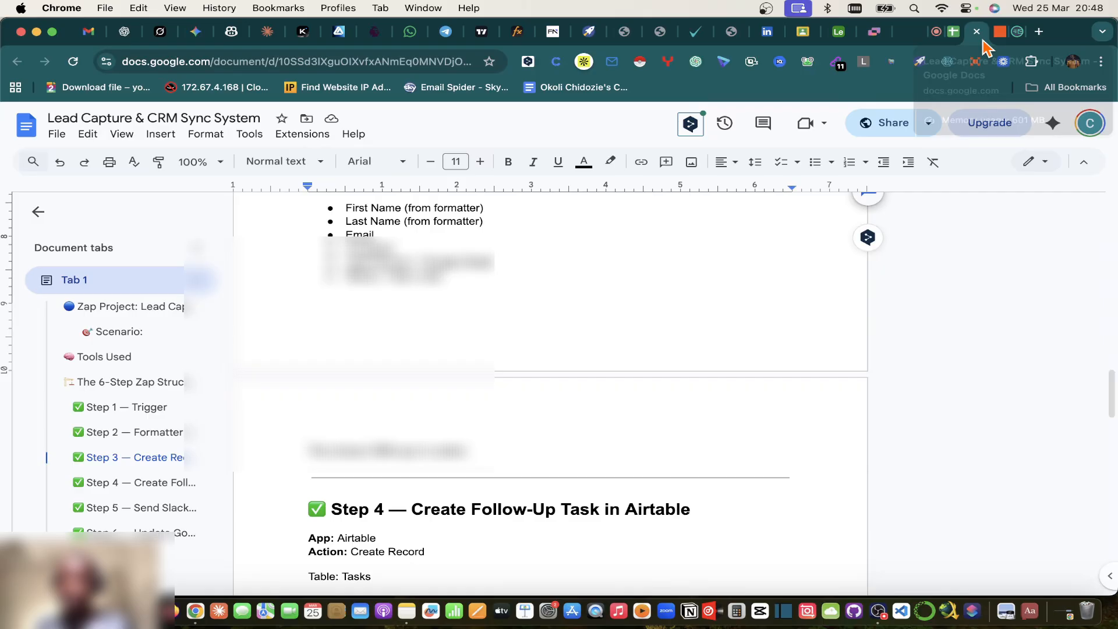
pyautogui.click(936, 32)
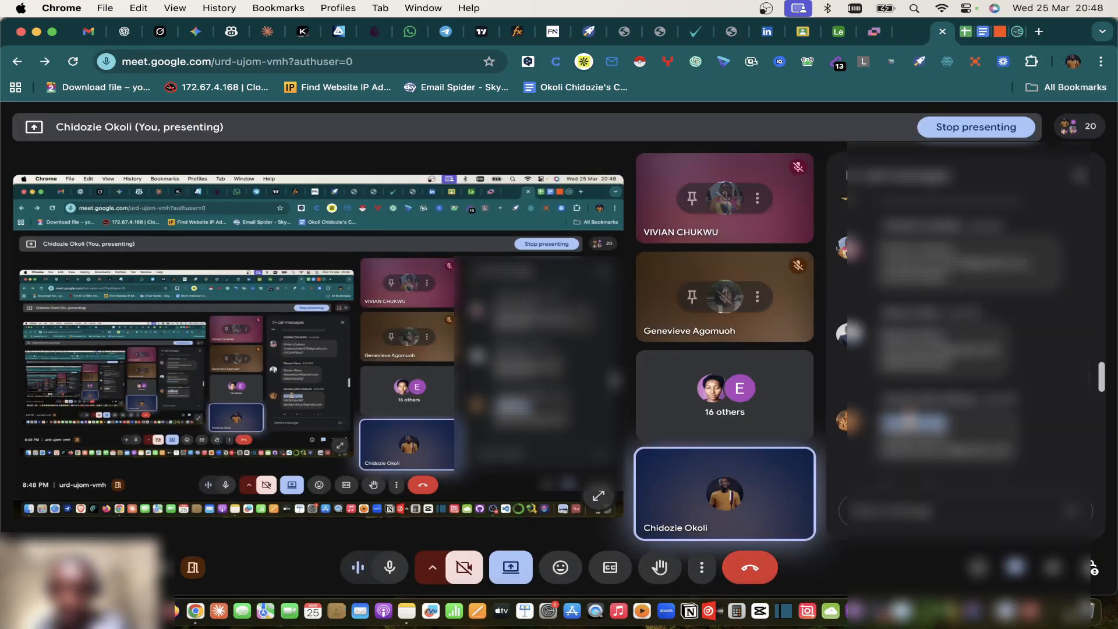
pyautogui.click(964, 31)
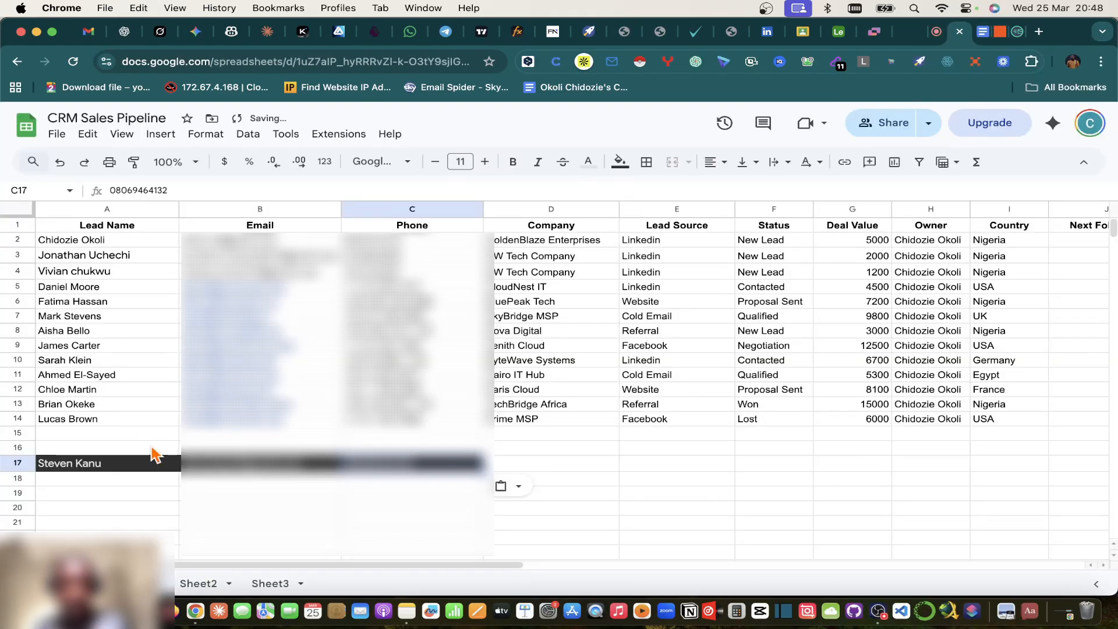
pyautogui.click(75, 481)
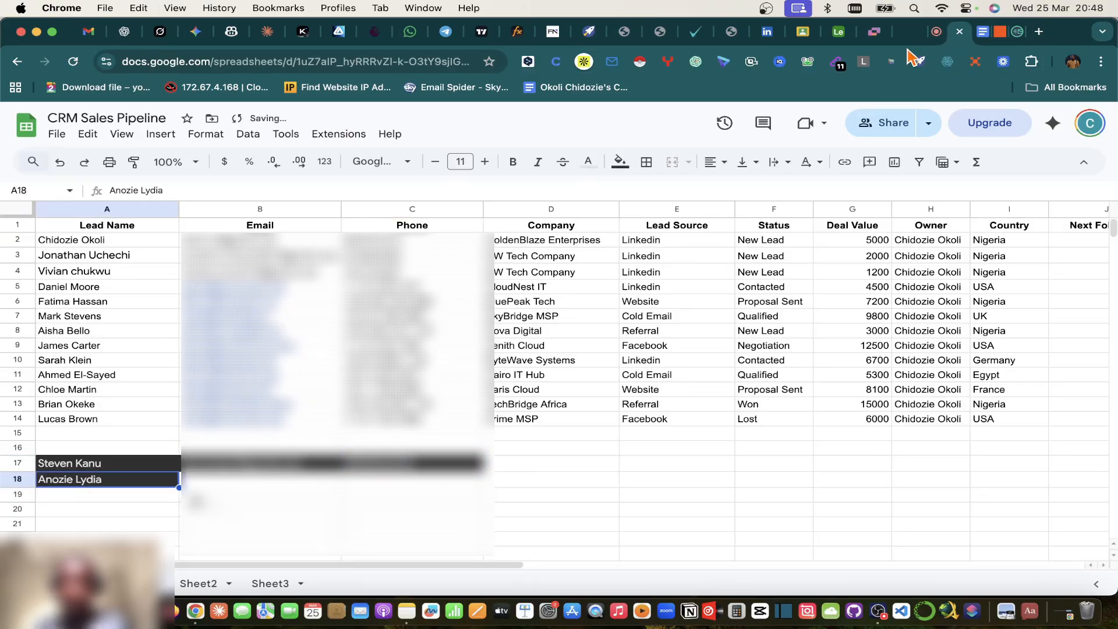
# Step: Paste a contact detail into B18 and copy the lead's e-mail from the Meet chat
pyautogui.click(937, 33)
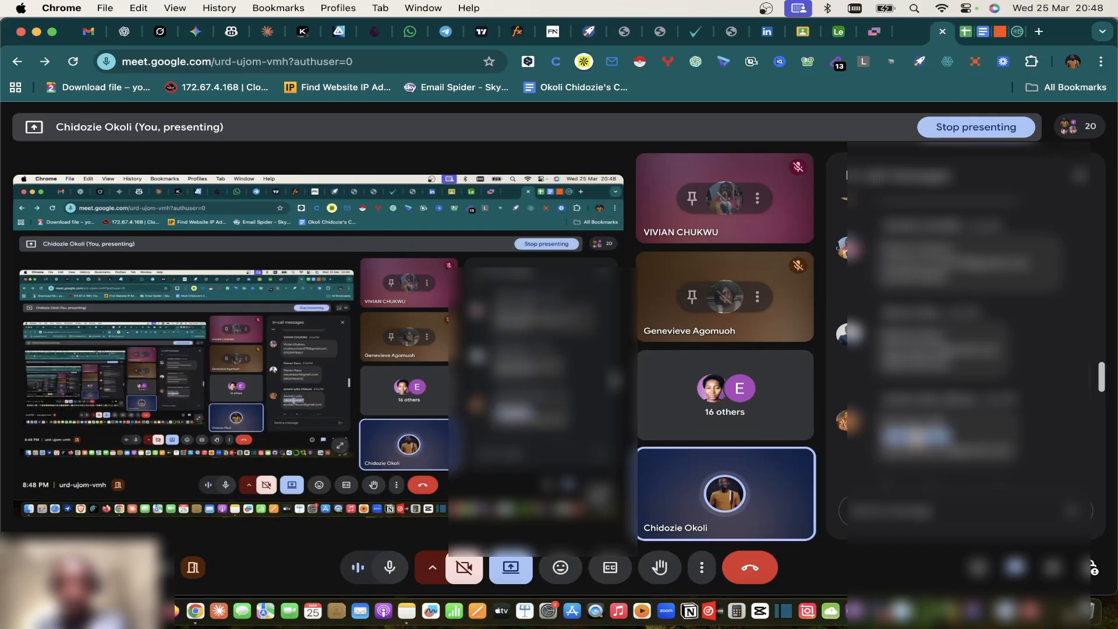
pyautogui.click(966, 33)
pyautogui.click(269, 482)
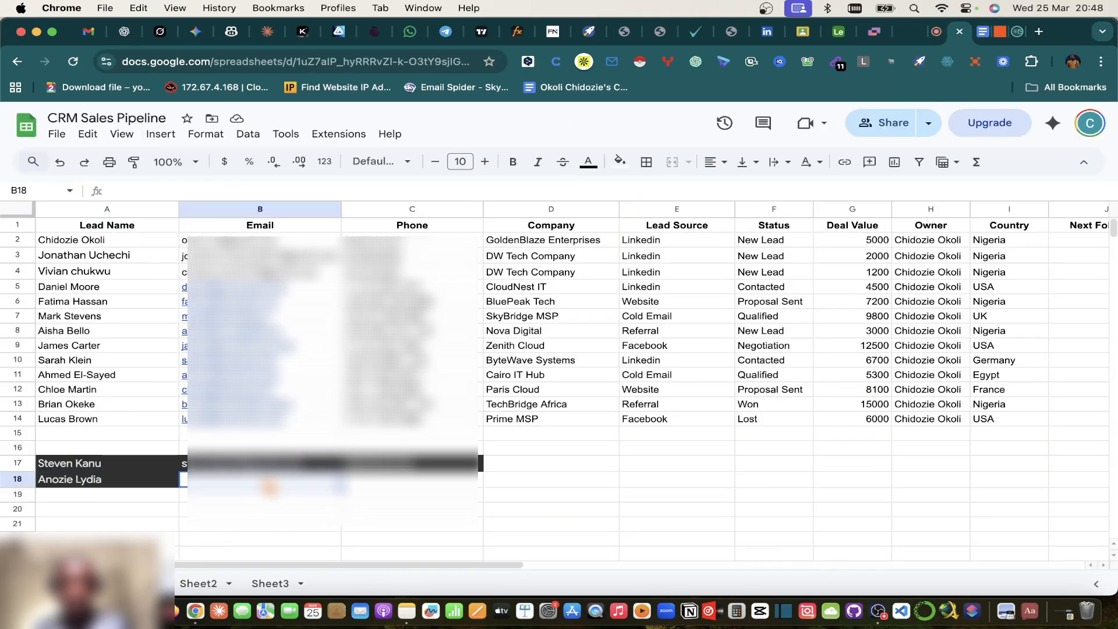
pyautogui.press('super+v')
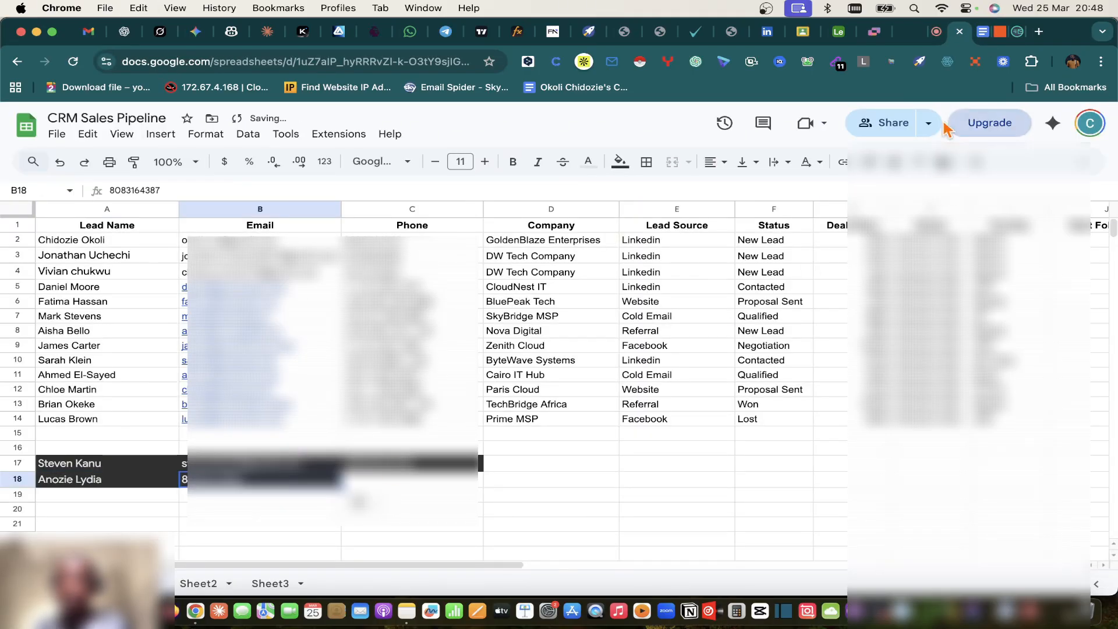
pyautogui.click(937, 31)
pyautogui.tripleClick(928, 450)
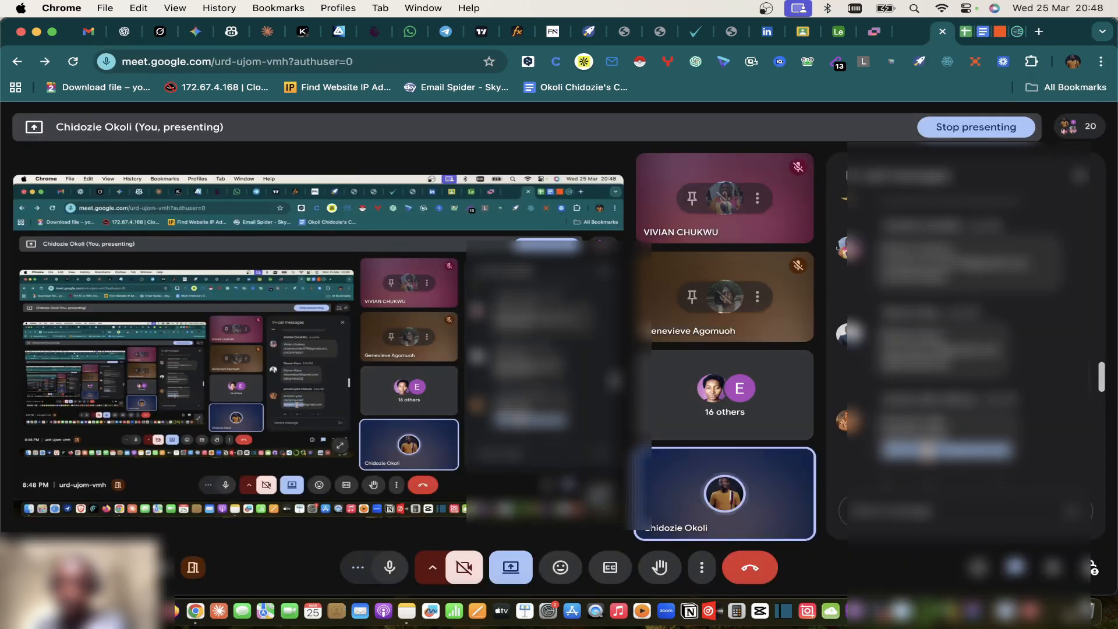
pyautogui.press('super+c')
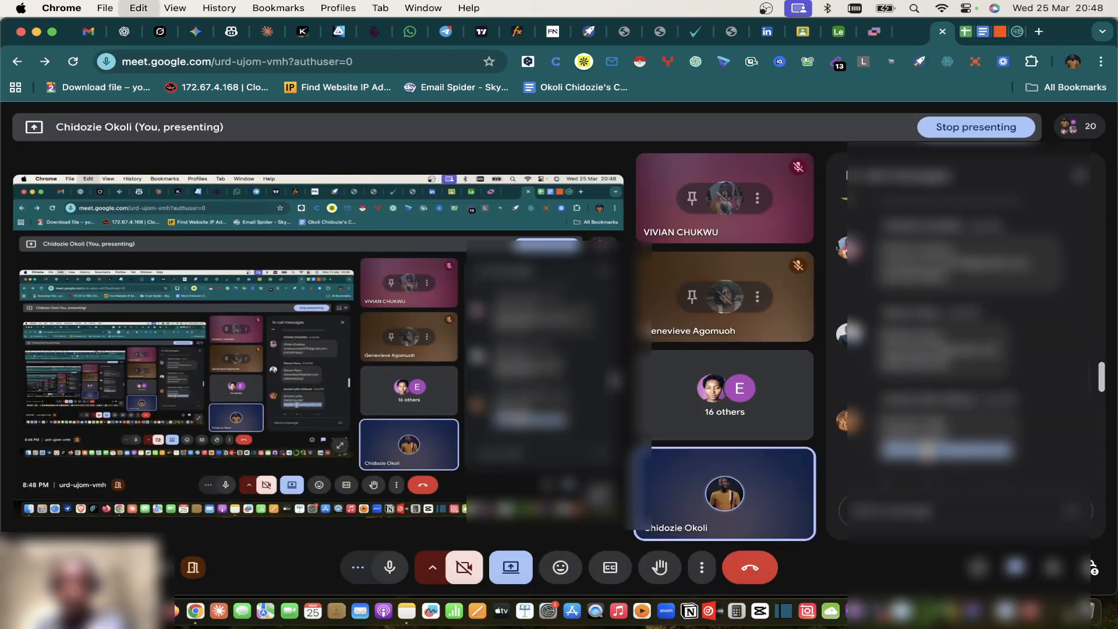
# Step: Paste the e-mail, moving it from D18 into row 18's Email column
pyautogui.click(966, 31)
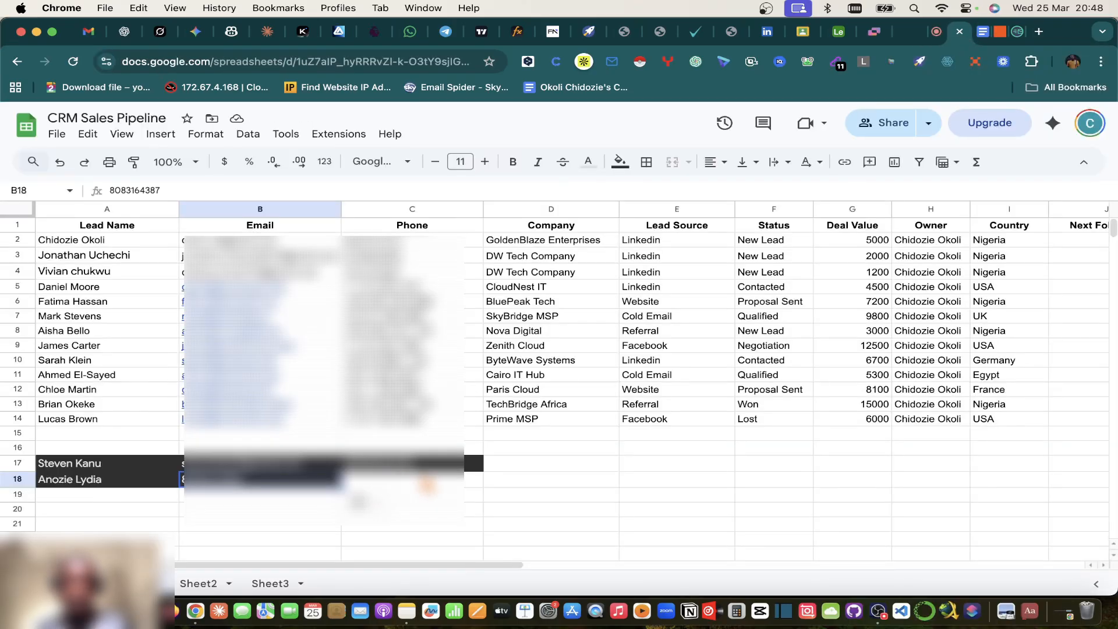
pyautogui.click(523, 468)
pyautogui.click(523, 484)
pyautogui.press('super+v')
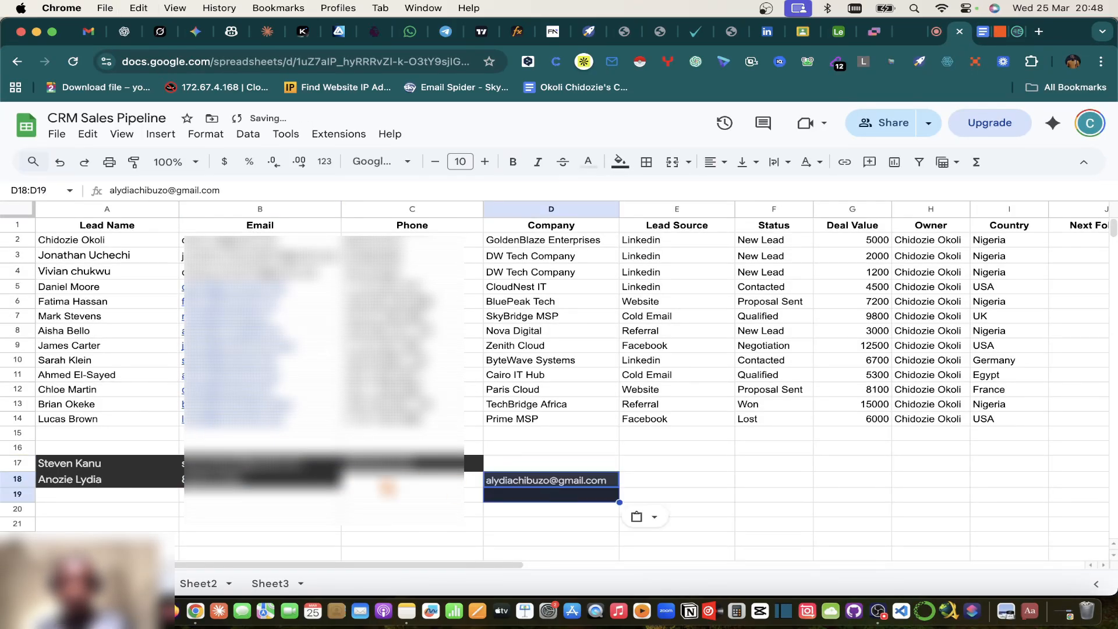
pyautogui.click(254, 487)
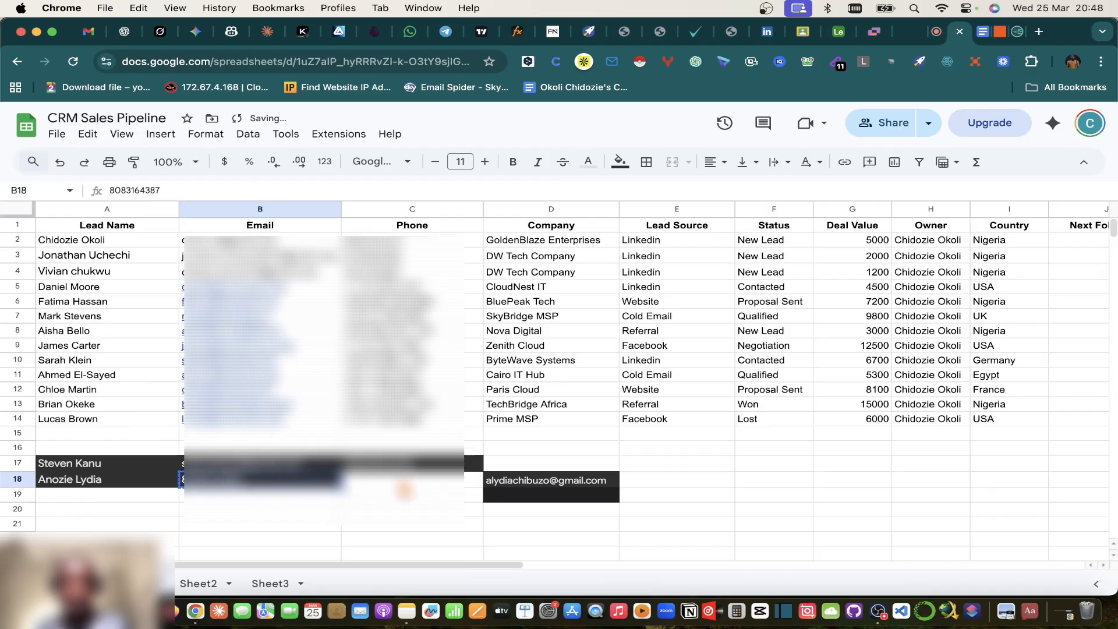
pyautogui.click(408, 488)
pyautogui.click(557, 492)
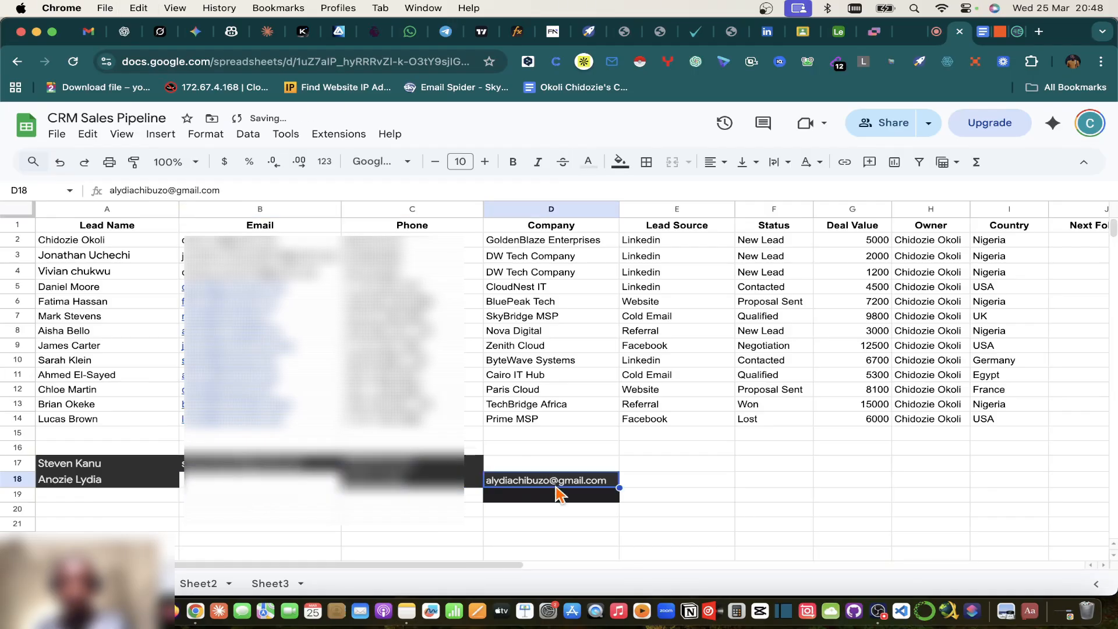
pyautogui.press('super+x')
pyautogui.click(323, 486)
pyautogui.press('super+v')
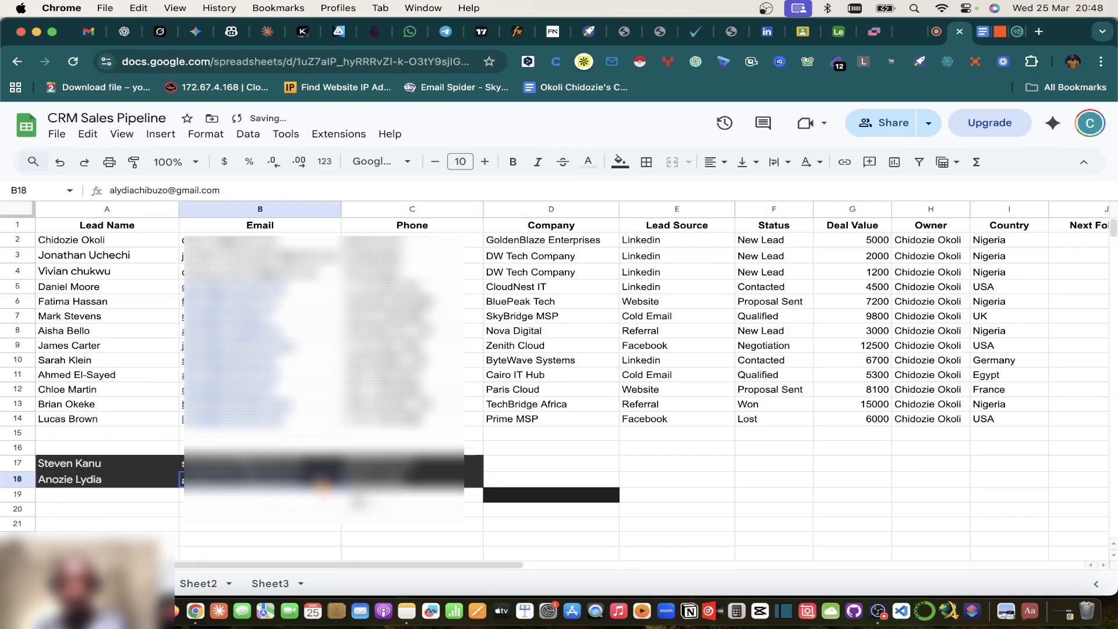
pyautogui.click(497, 496)
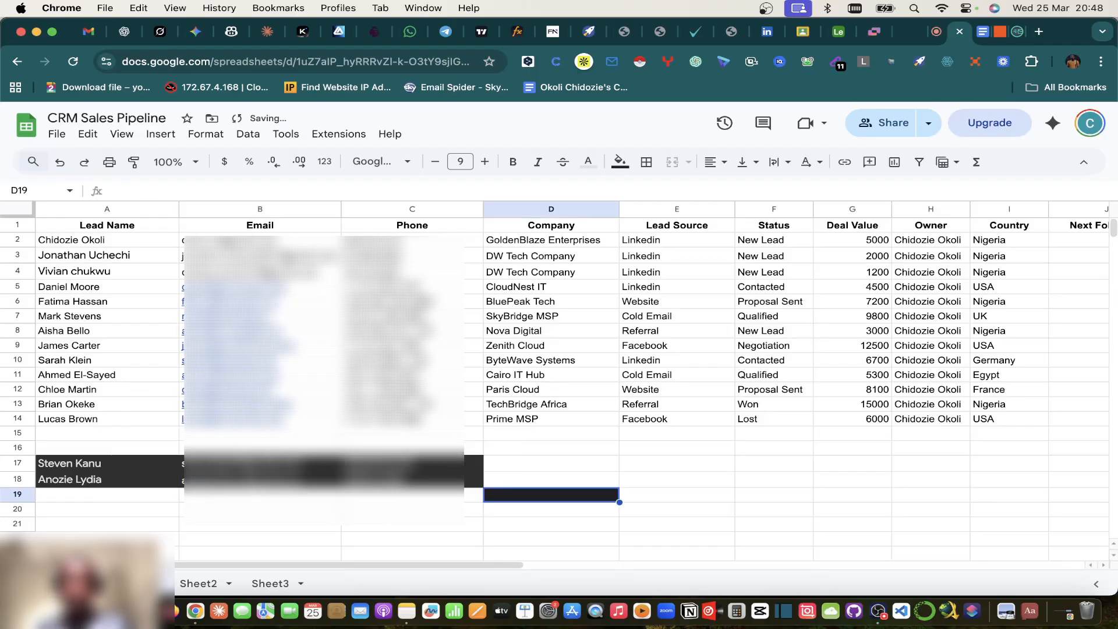
# Step: Delete empty row 19 and paint A14:C14's plain formatting onto A17:C18
pyautogui.rightClick(542, 504)
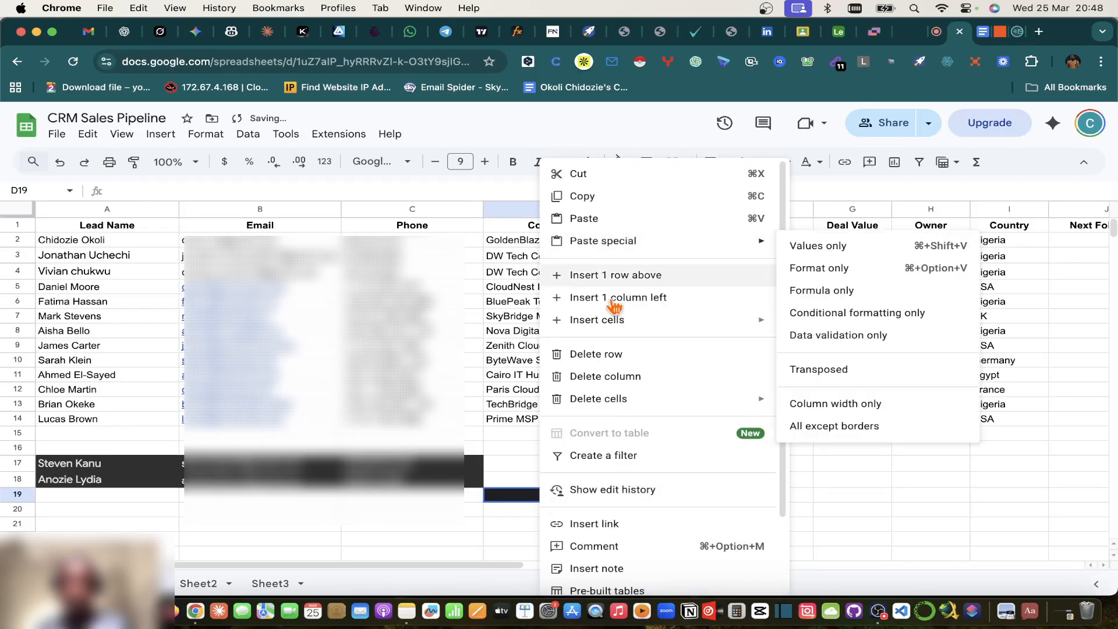
pyautogui.click(618, 354)
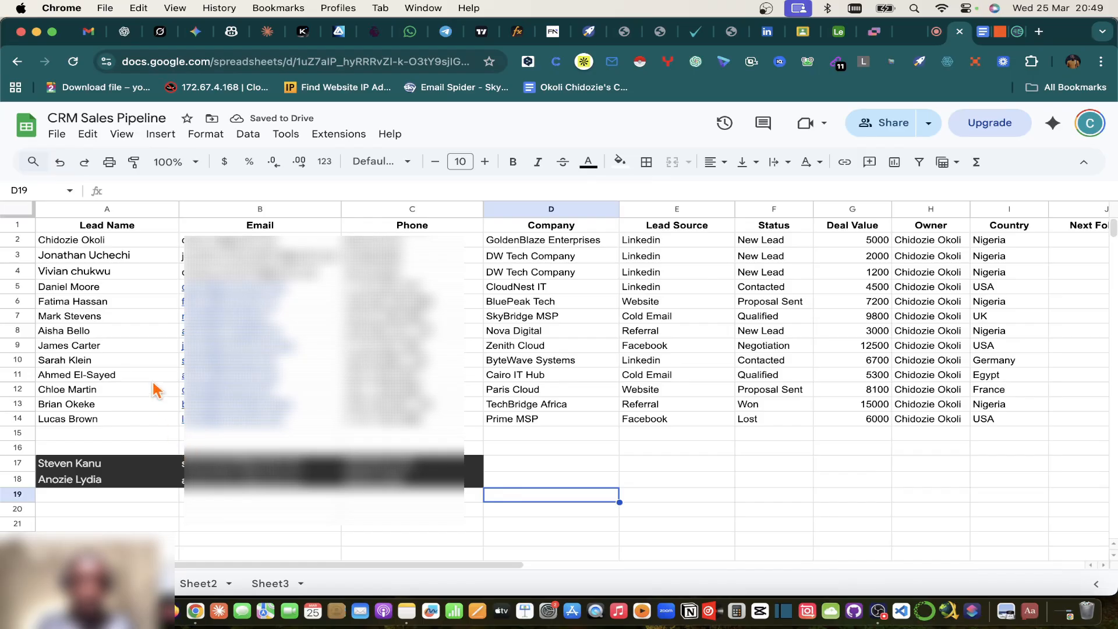
pyautogui.click(81, 421)
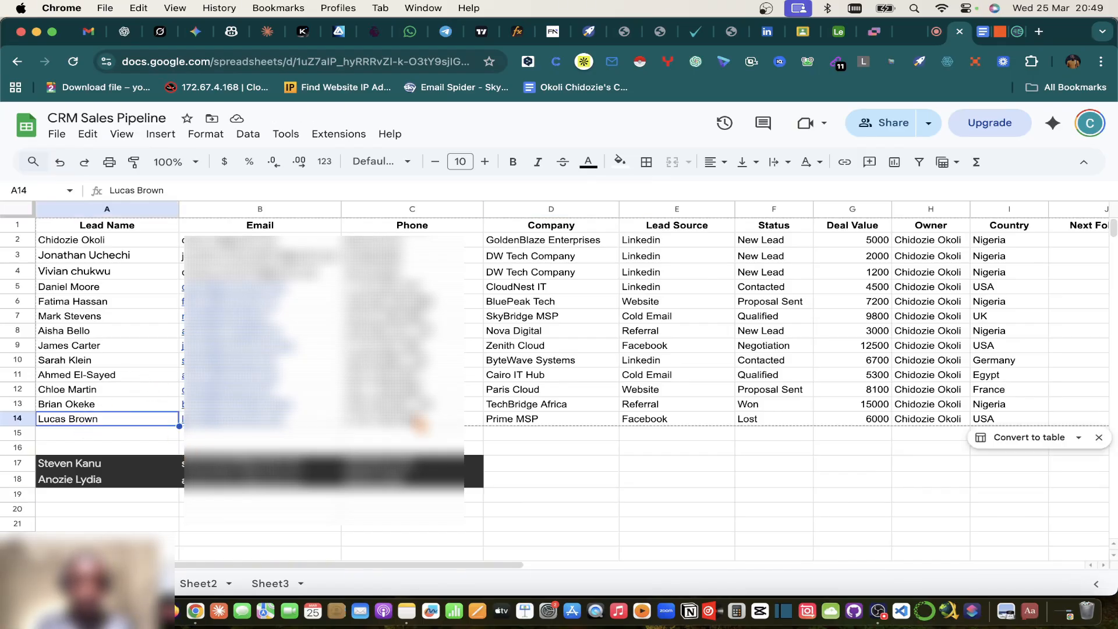
pyautogui.keyDown('shift'); pyautogui.click(460, 419); pyautogui.keyUp('shift')
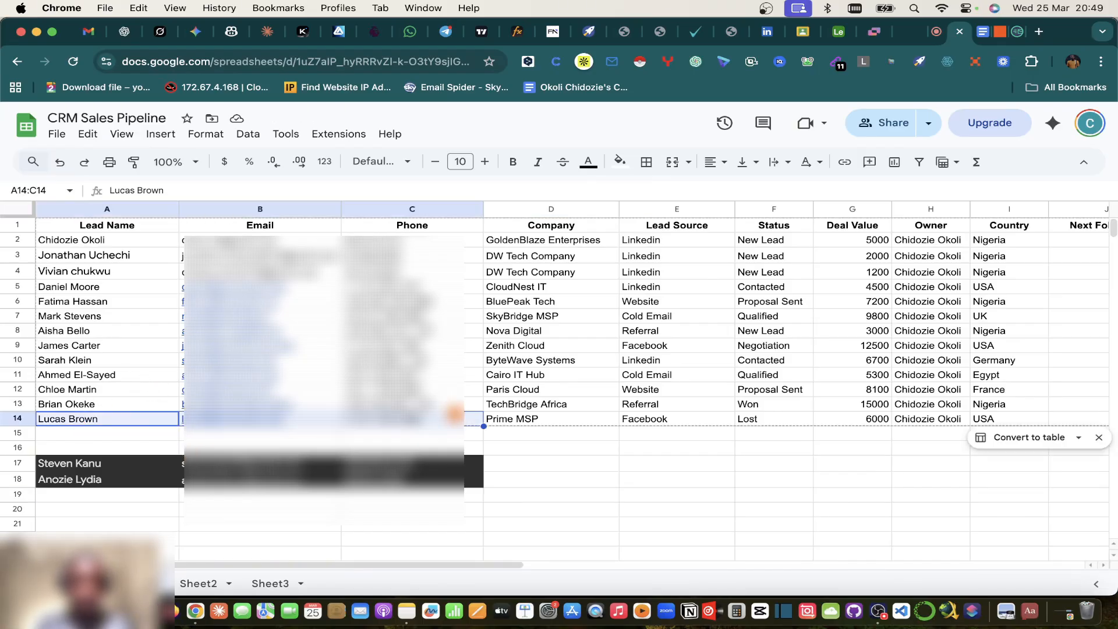
pyautogui.click(133, 164)
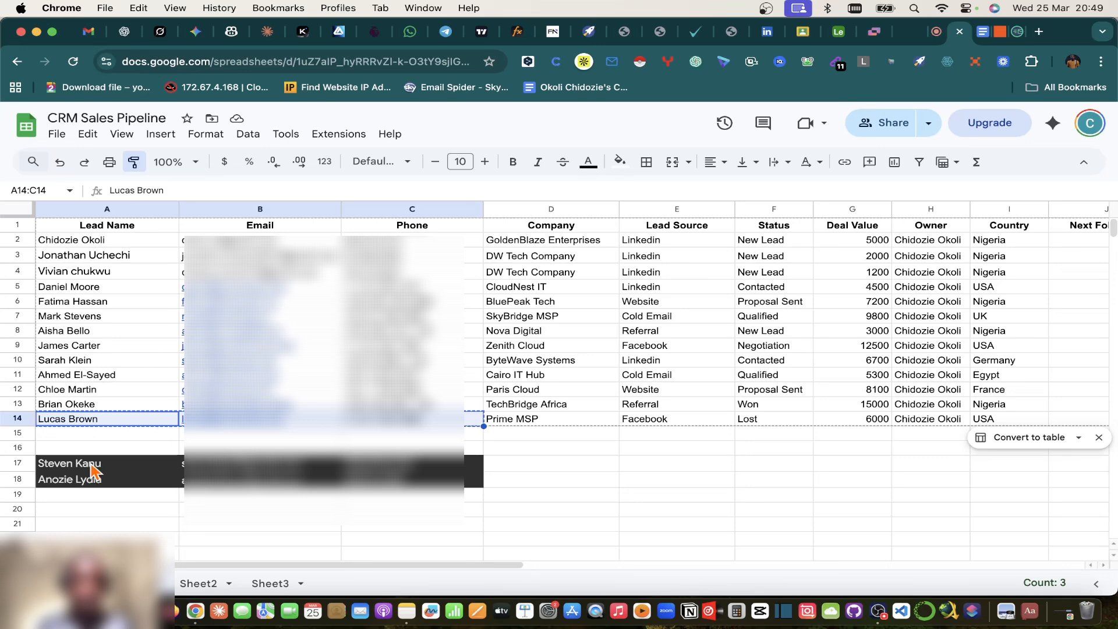
pyautogui.moveTo(93, 468); pyautogui.dragTo(434, 486)
pyautogui.click(547, 463)
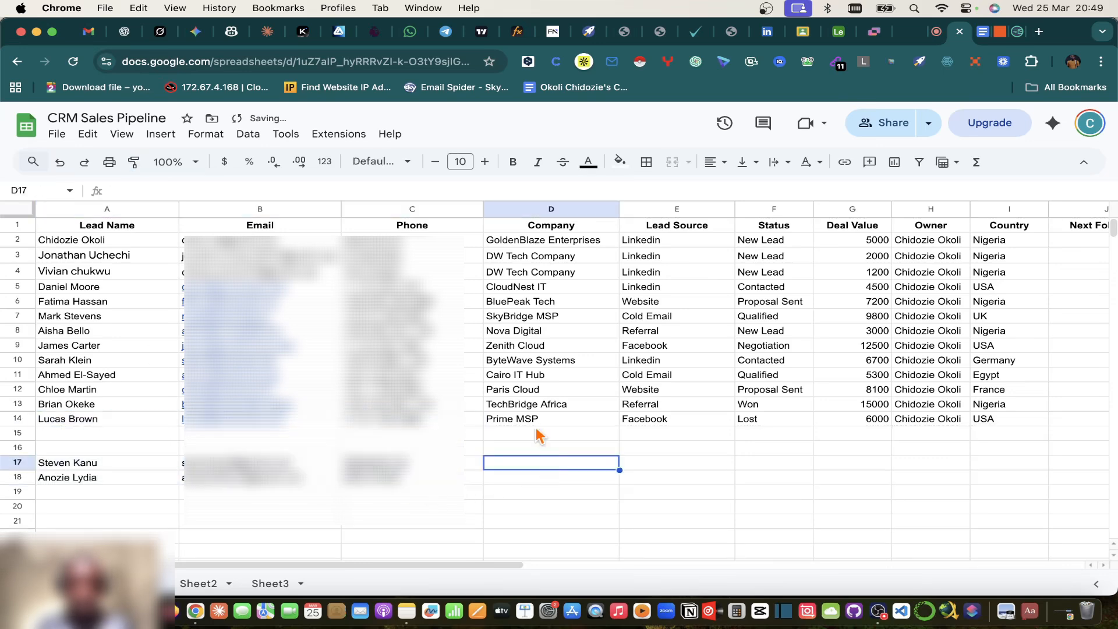
# Step: Fill DW Tech Company into the Company cells of rows 17 and 18
pyautogui.click(539, 244)
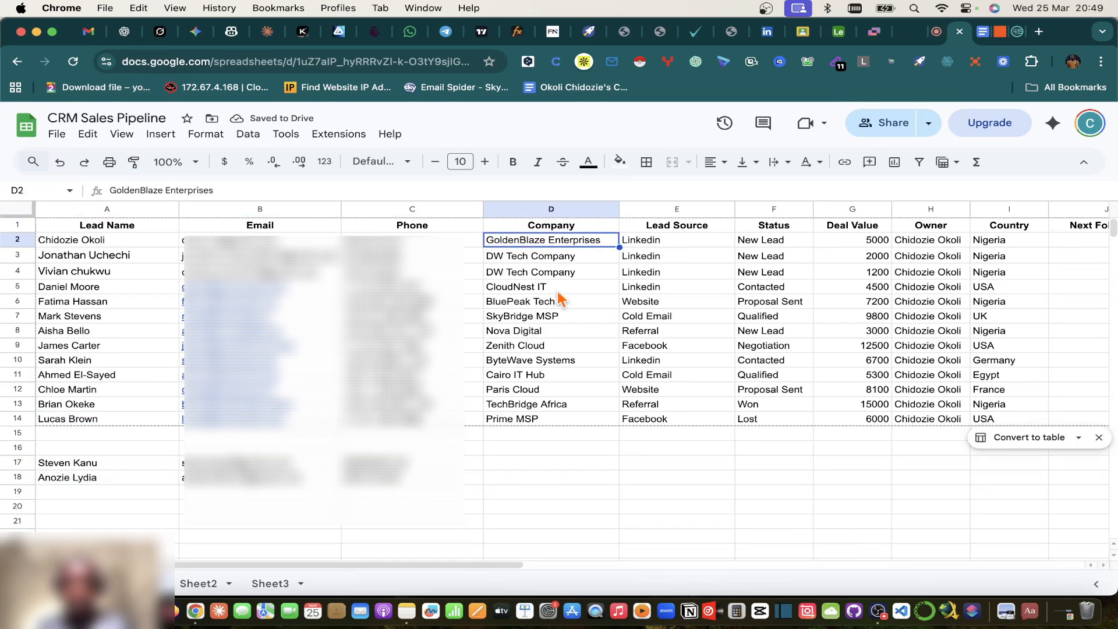
pyautogui.press('super+c')
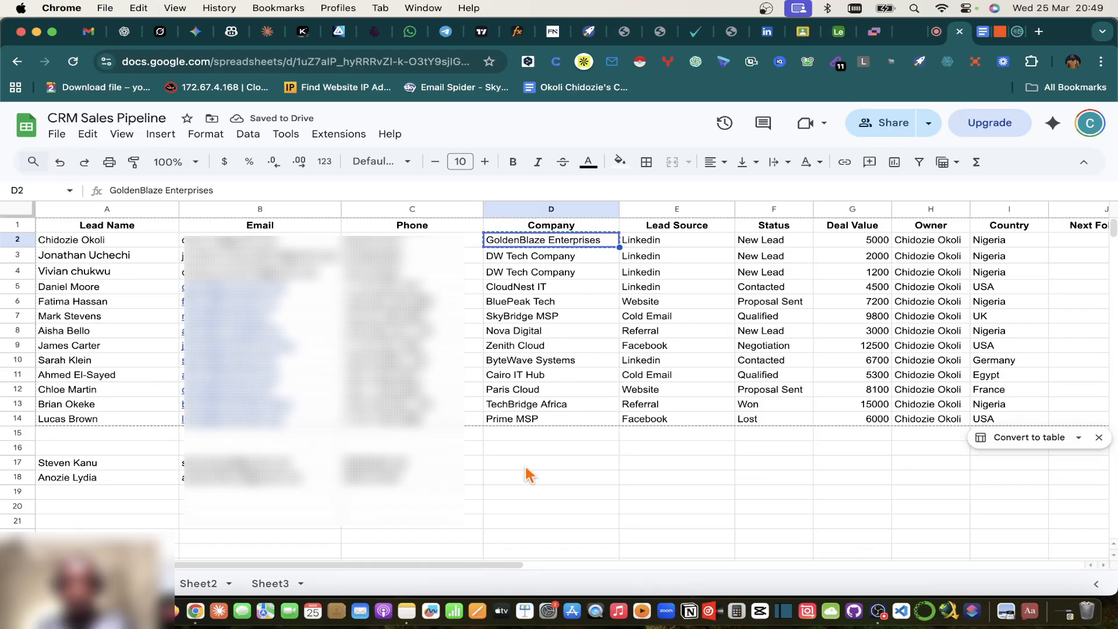
pyautogui.click(524, 466)
pyautogui.click(525, 257)
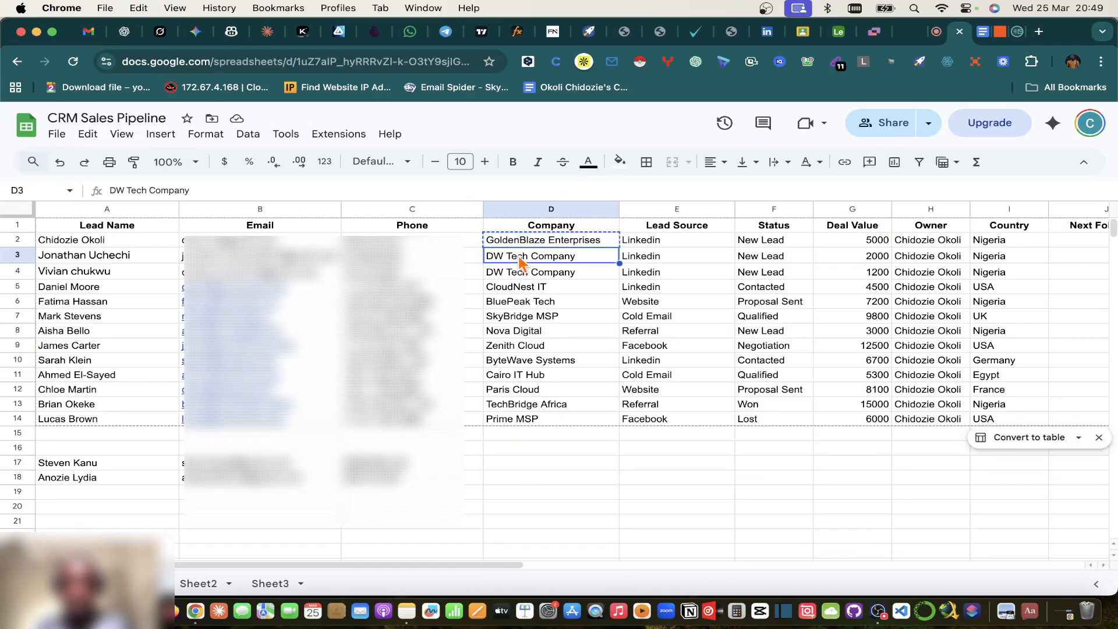
pyautogui.press('super+c')
pyautogui.click(520, 460)
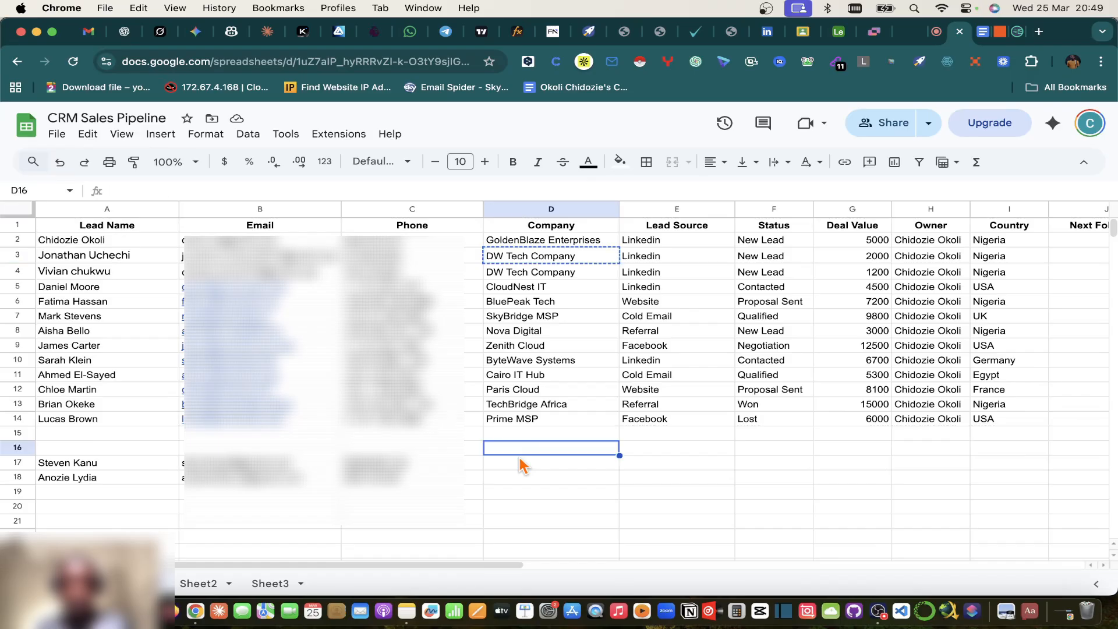
pyautogui.moveTo(520, 466); pyautogui.dragTo(520, 481)
pyautogui.press('super+v')
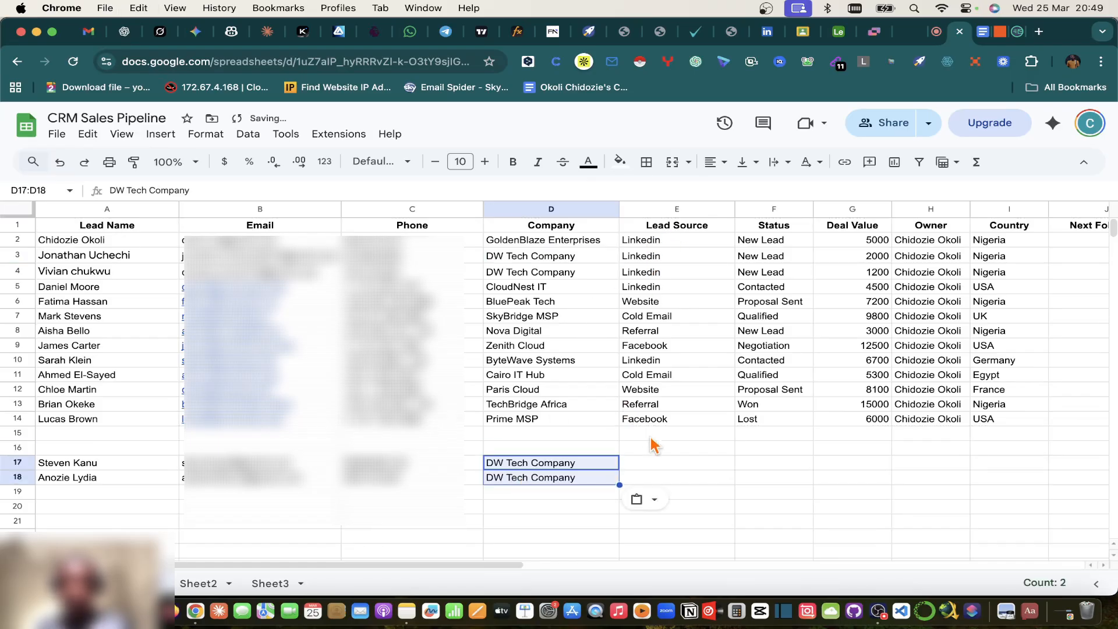
# Step: Copy the Cold Email and Referral sources into E17:E18 and paste statuses into F17:F18
pyautogui.moveTo(649, 317); pyautogui.dragTo(650, 333)
pyautogui.press('super+c')
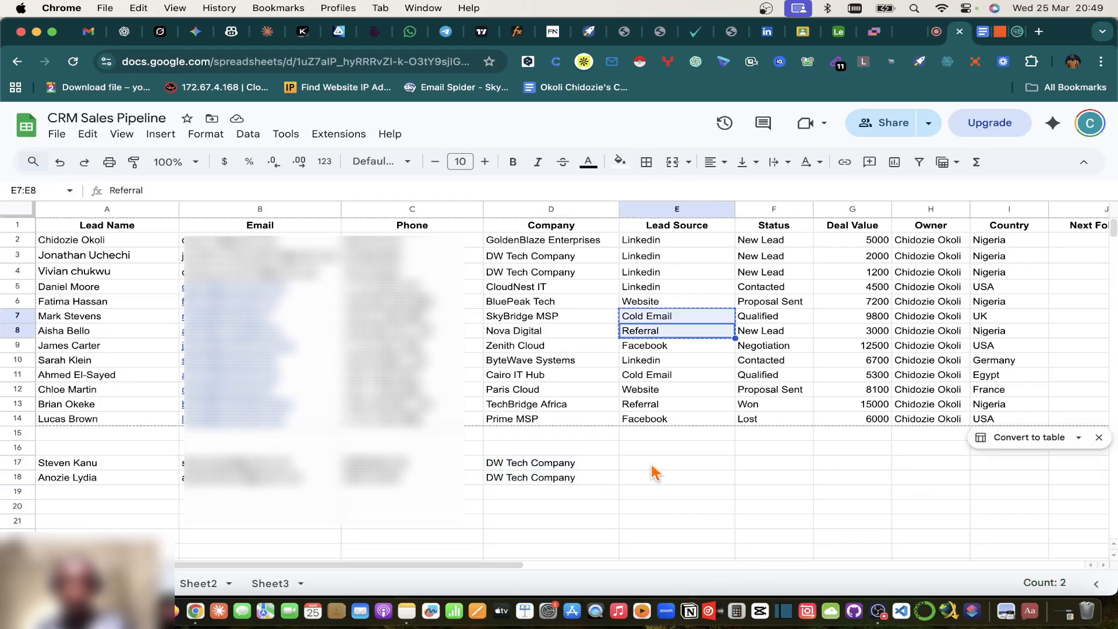
pyautogui.click(655, 464)
pyautogui.press('super+v')
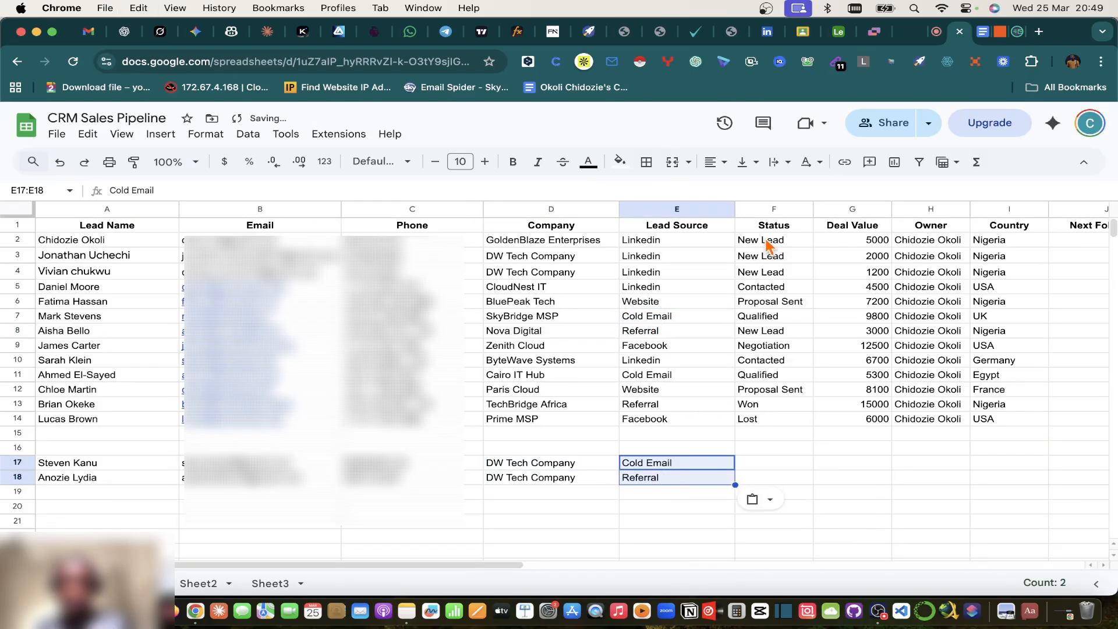
pyautogui.click(767, 240)
pyautogui.press('super+v')
pyautogui.moveTo(782, 466); pyautogui.dragTo(780, 478)
pyautogui.press('super+v')
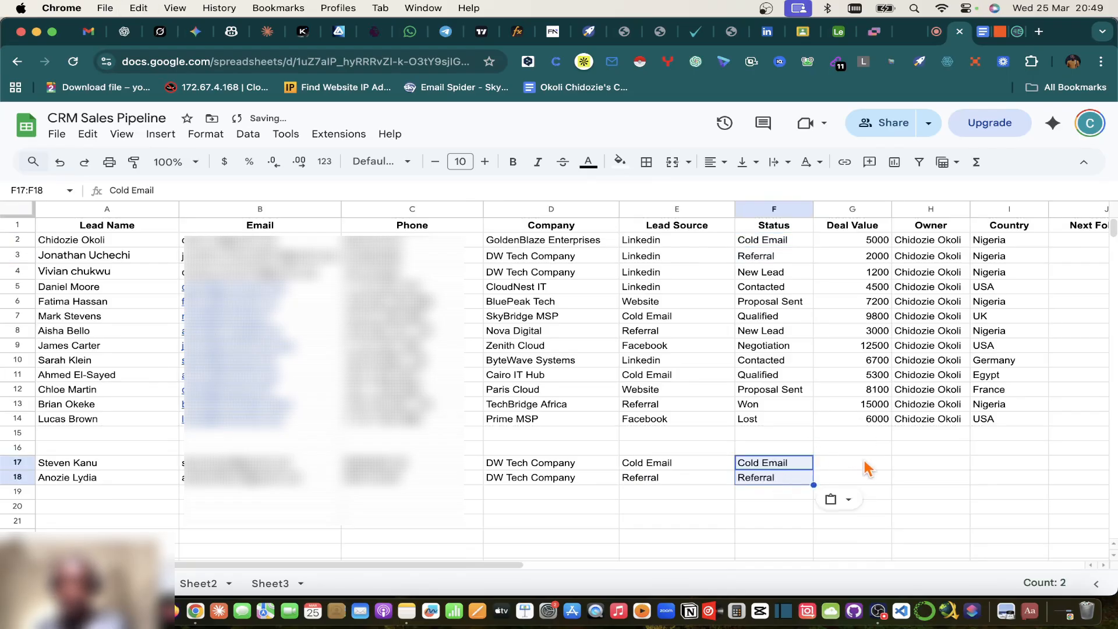
pyautogui.click(867, 467)
# Step: Enter deal values of 2000 in G17 and 1500 in G18
pyautogui.write('2000')
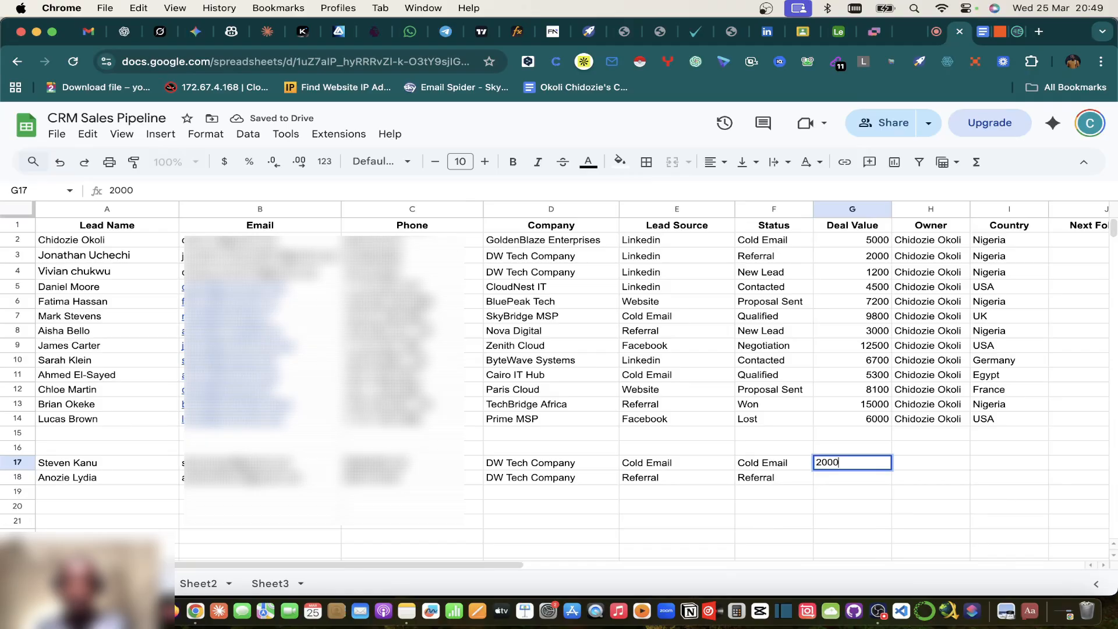
pyautogui.press('Tab')
pyautogui.click(879, 479)
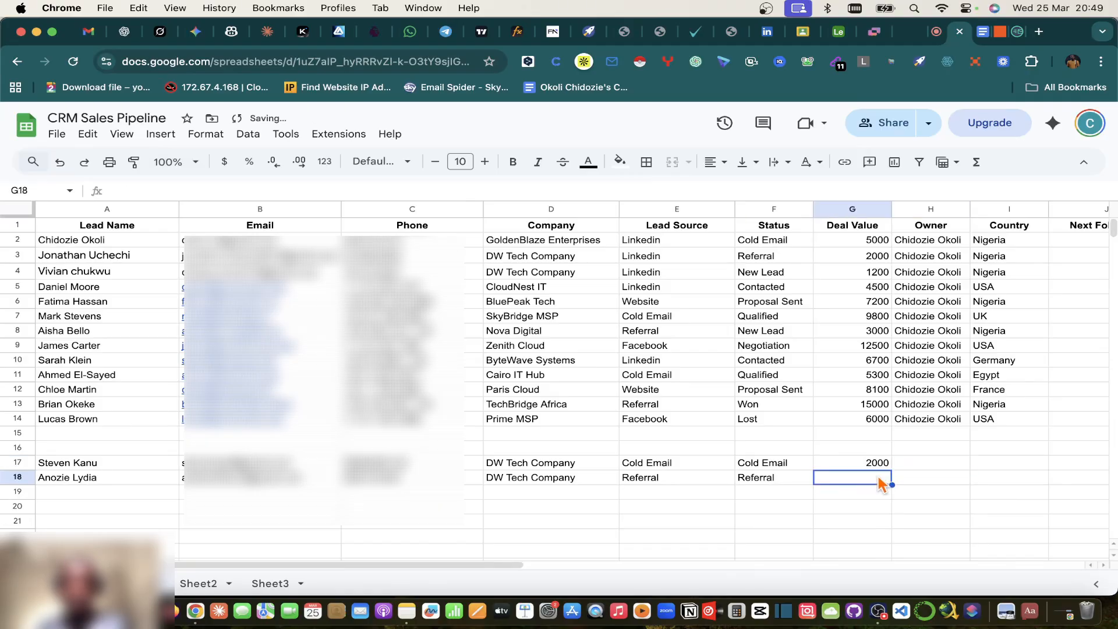
pyautogui.write('15')
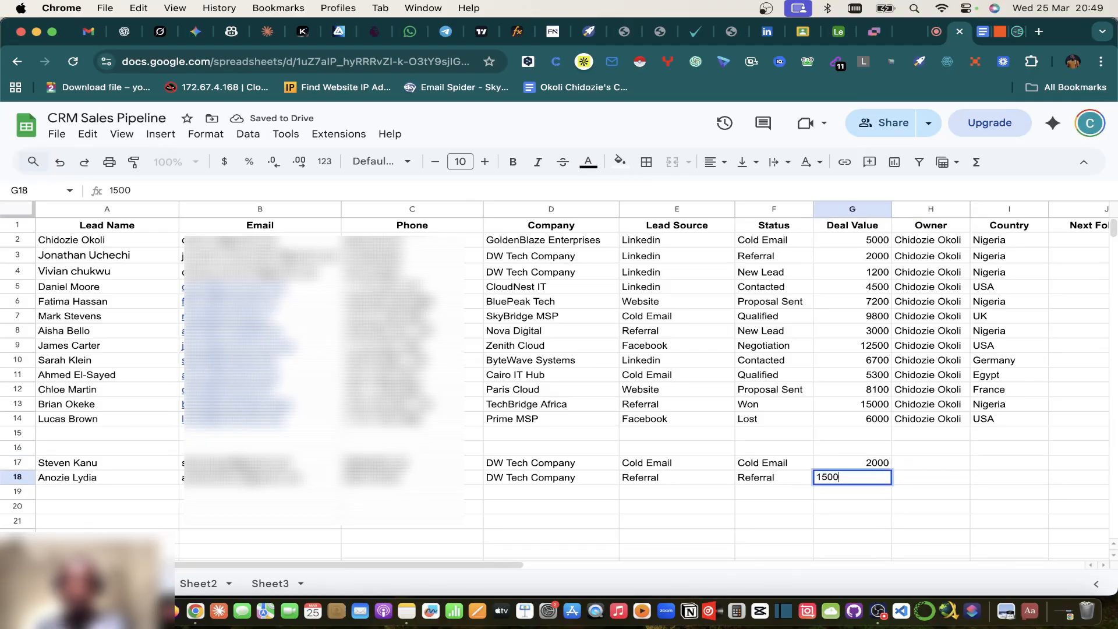
pyautogui.write('00')
pyautogui.click(930, 482)
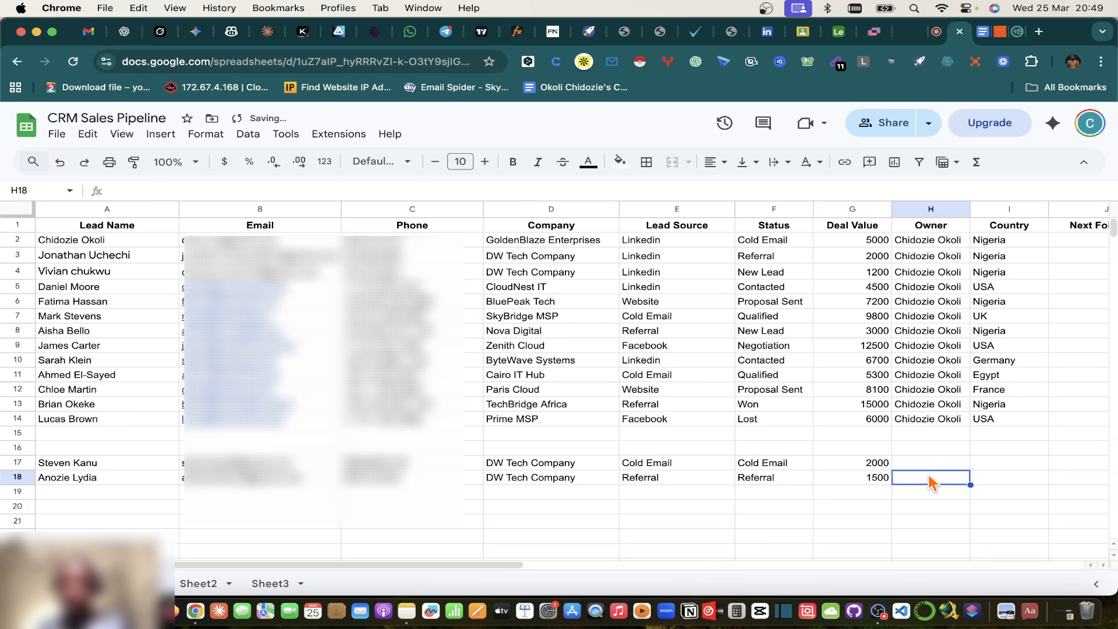
# Step: Copy the existing owner from H14 into H17:H18
pyautogui.click(949, 422)
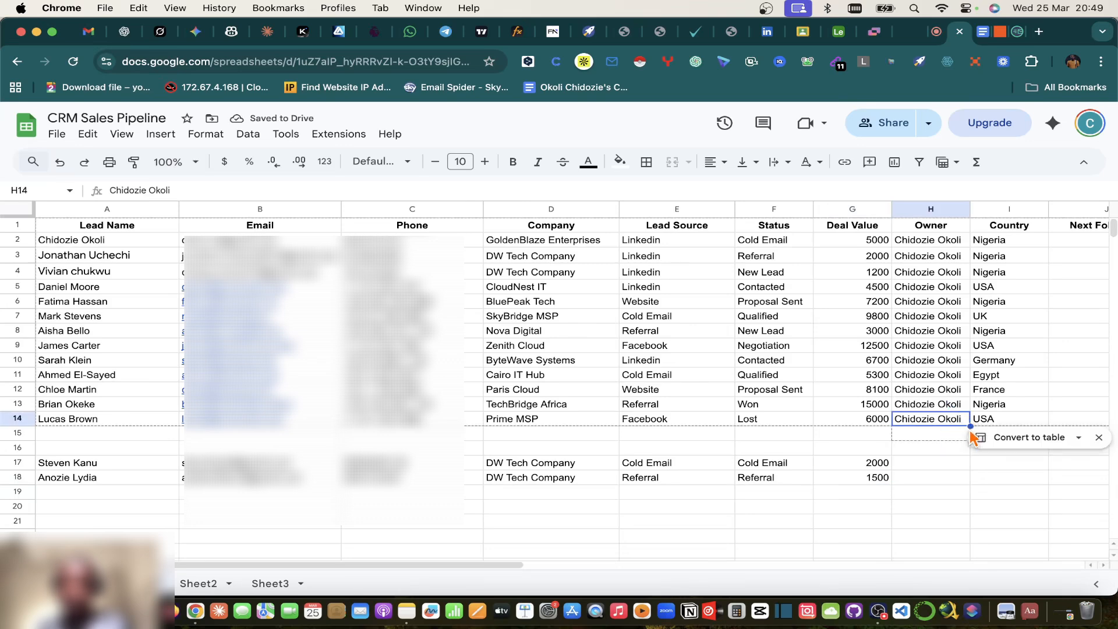
pyautogui.moveTo(925, 464); pyautogui.dragTo(923, 479)
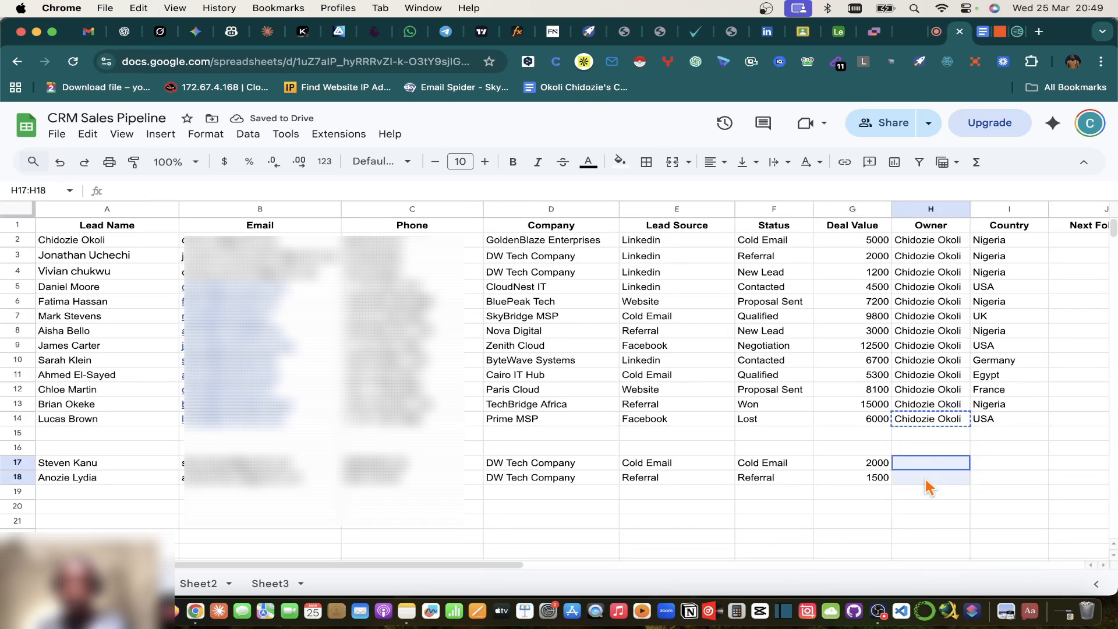
pyautogui.hotkey('ctrl', 'v')
pyautogui.click(878, 531)
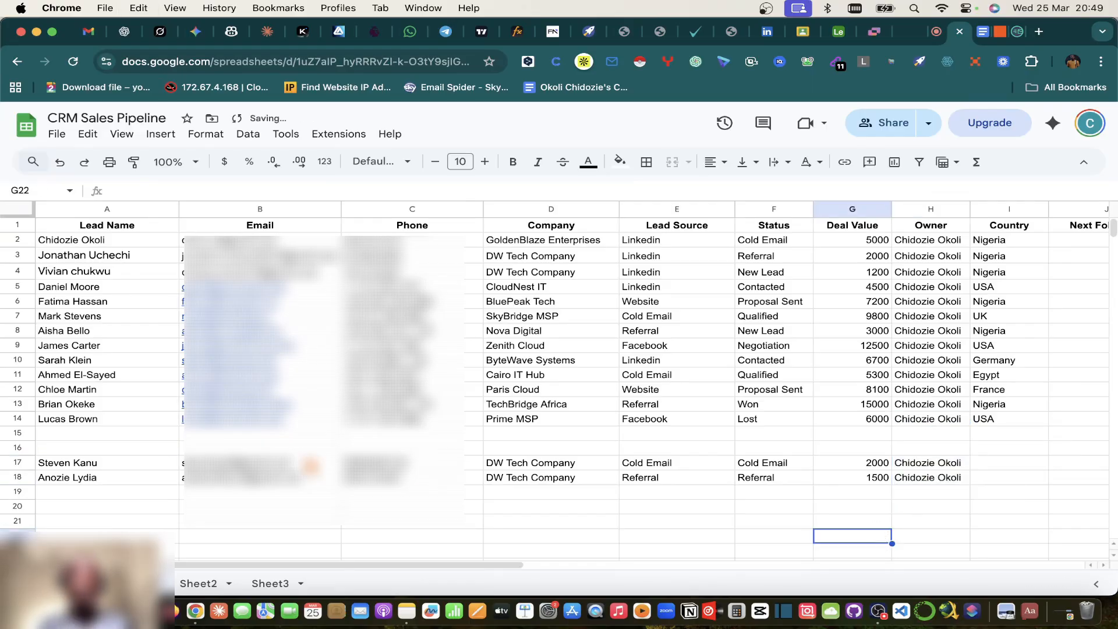
pyautogui.click(64, 466)
pyautogui.keyDown('shift'); pyautogui.click(932, 483); pyautogui.keyUp('shift')
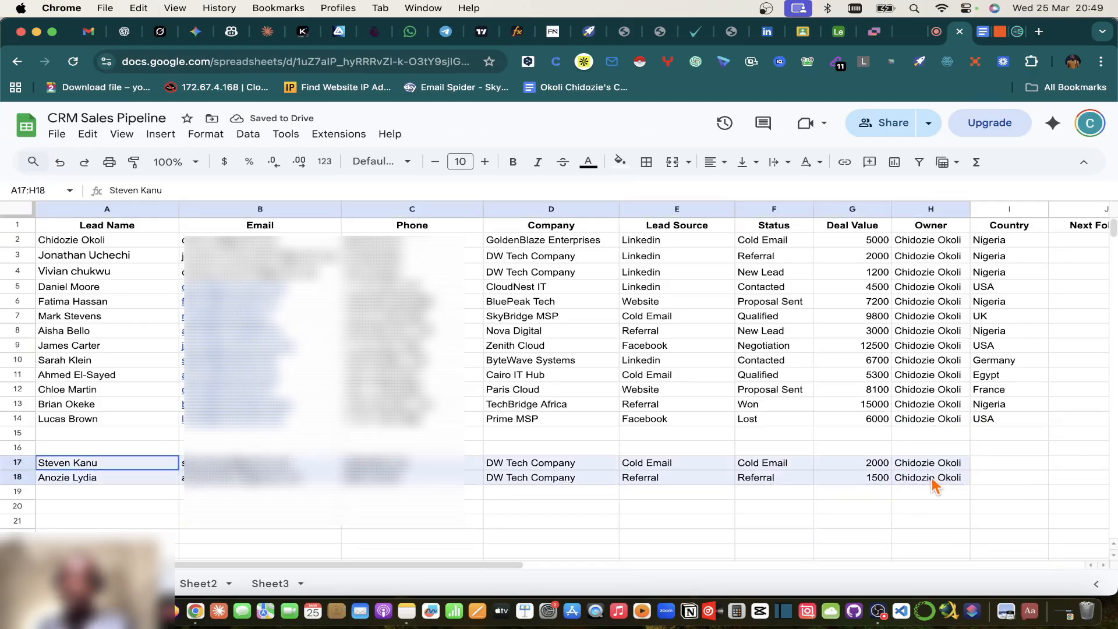
# Step: Set Country to Nigeria in I18 and copy it into I17
pyautogui.click(999, 482)
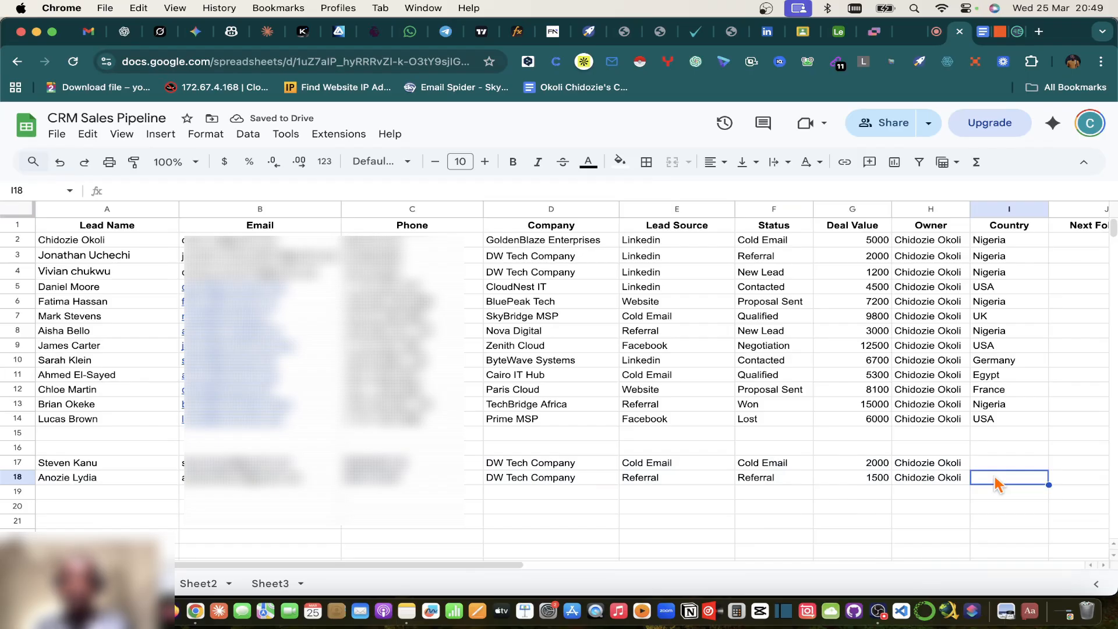
pyautogui.write('Nigeria')
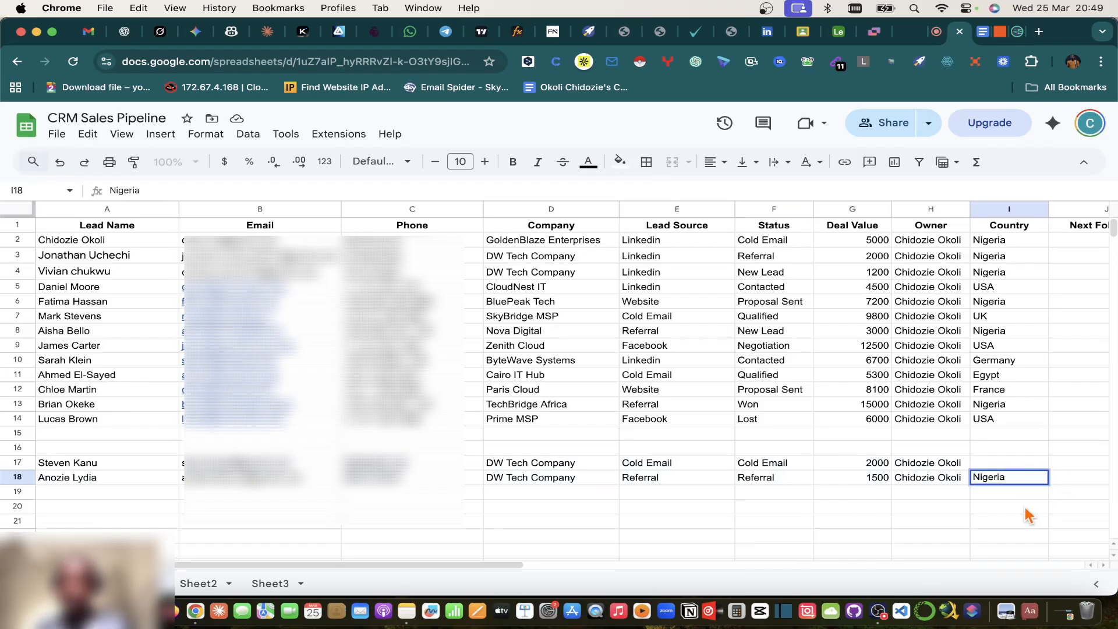
pyautogui.press('Return')
pyautogui.click(1003, 483)
pyautogui.press('super+c')
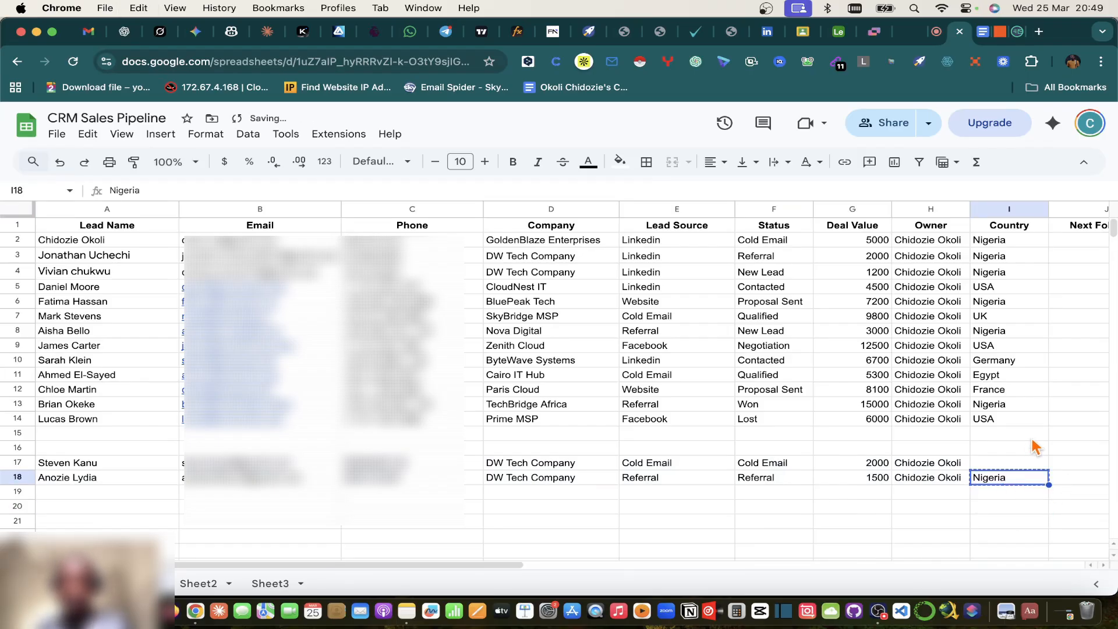
pyautogui.click(1013, 464)
pyautogui.press('super+v')
# Step: Copy the 2026-03-04 follow-up date from J14 into J17 and J18
pyautogui.hscroll(3, 1008, 469)
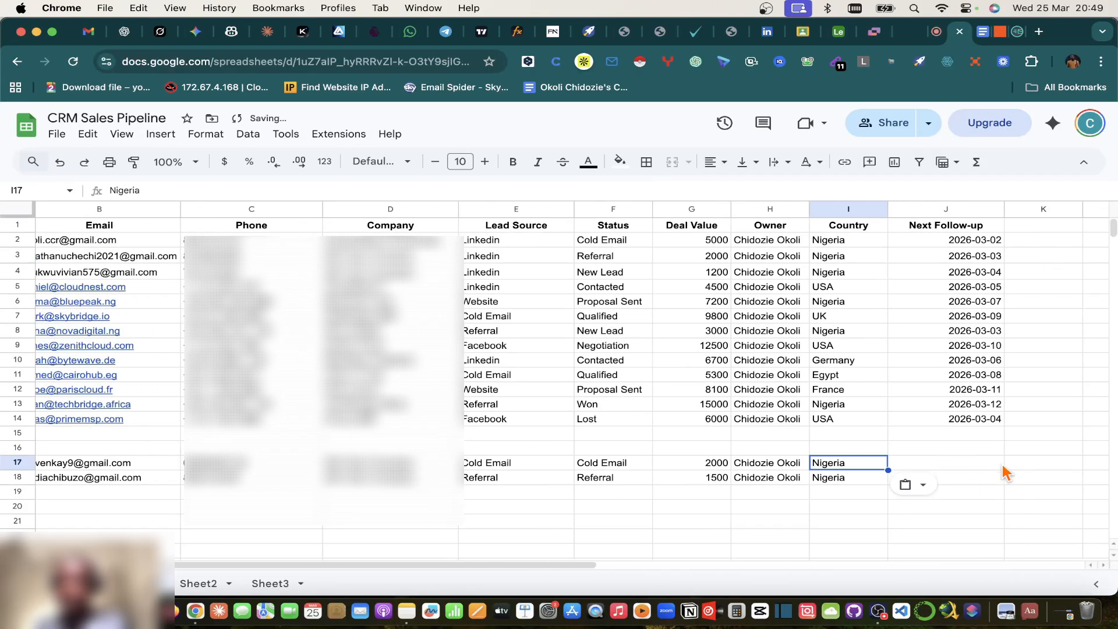
pyautogui.hscroll(2, 1006, 473)
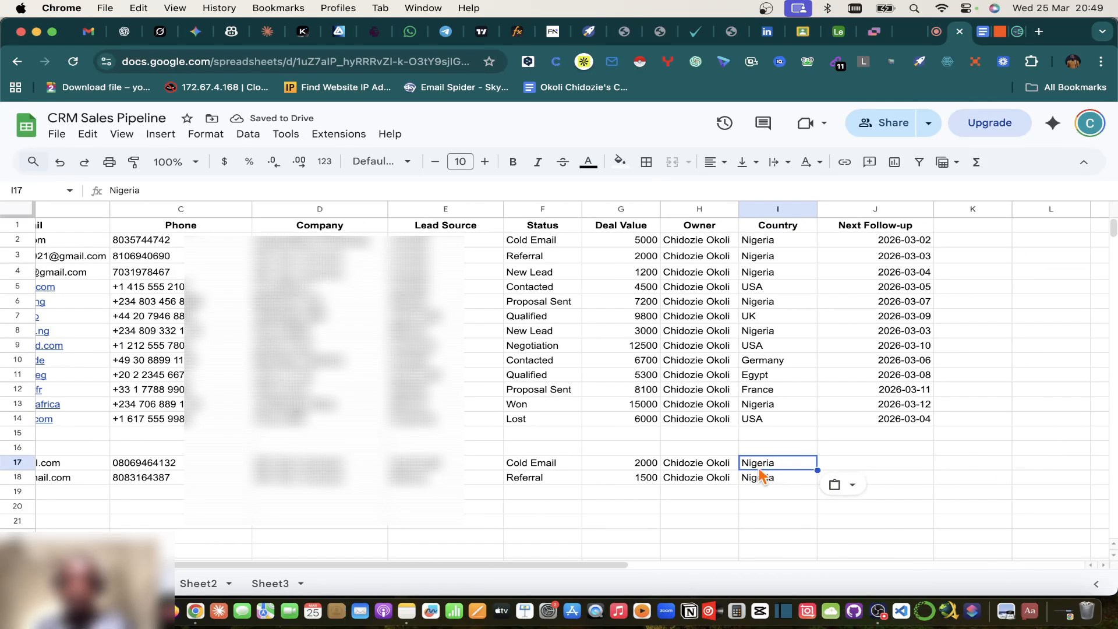
pyautogui.click(916, 424)
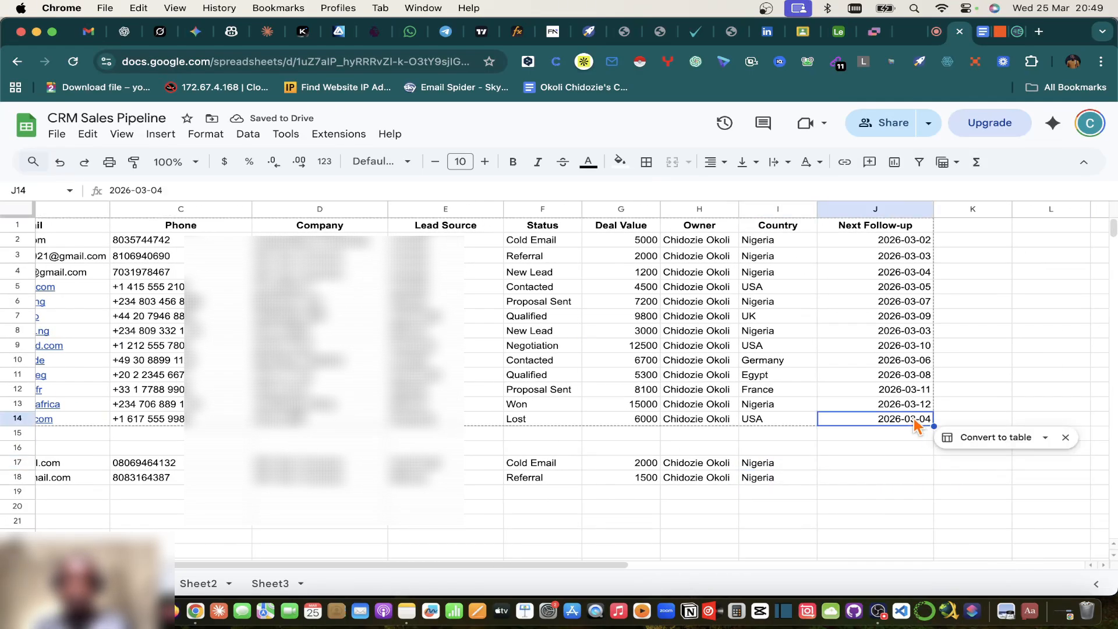
pyautogui.press('super+c')
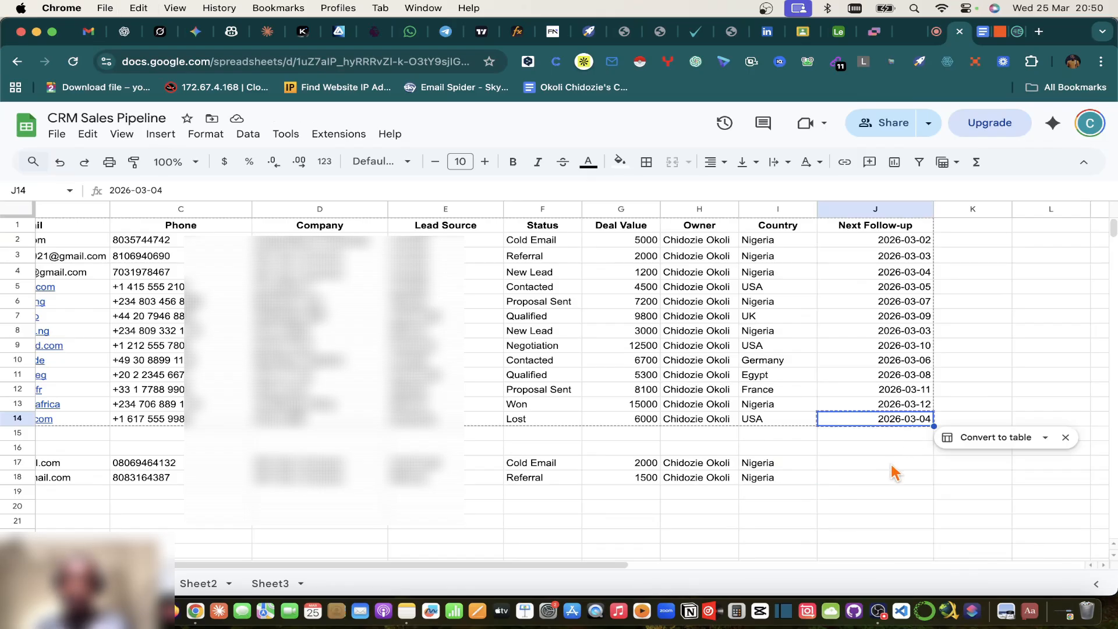
pyautogui.click(892, 466)
pyautogui.press('super+v')
pyautogui.click(890, 479)
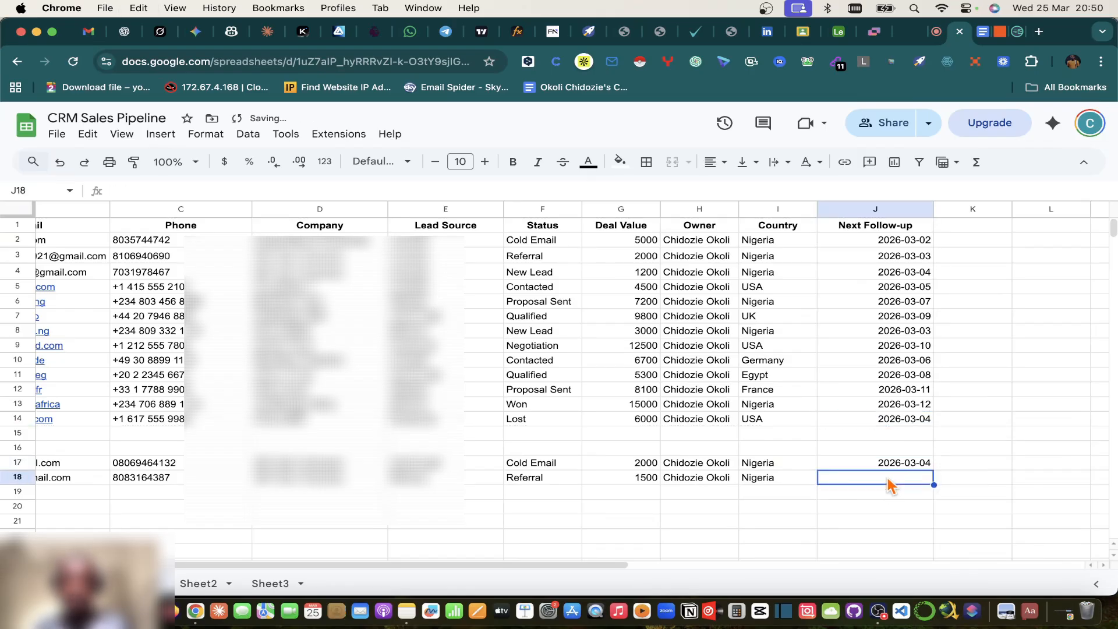
pyautogui.press('super+v')
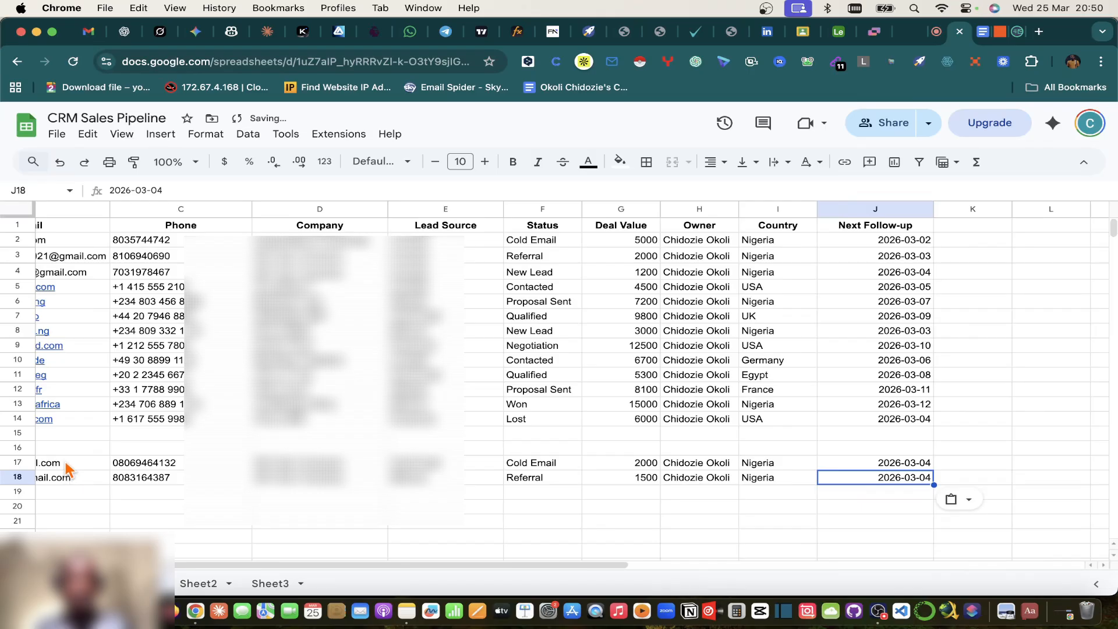
# Step: Copy the two completed lead rows A17:J18
pyautogui.hscroll(-5, 67, 469)
pyautogui.click(93, 464)
pyautogui.hscroll(4, 984, 472)
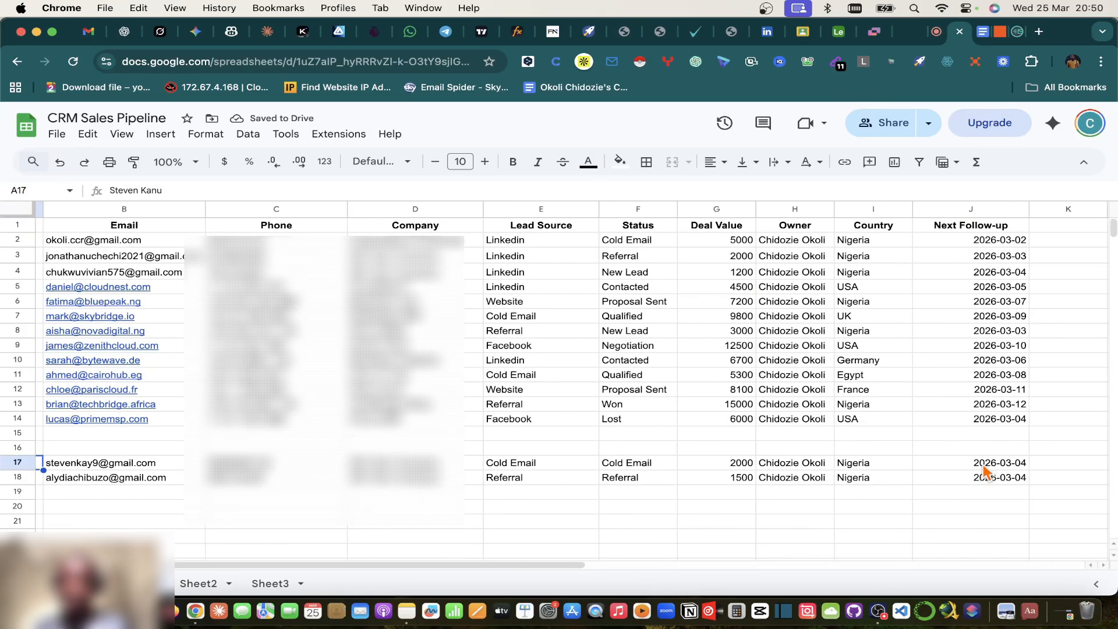
pyautogui.keyDown('shift'); pyautogui.click(1001, 486); pyautogui.keyUp('shift')
pyautogui.press('super+c')
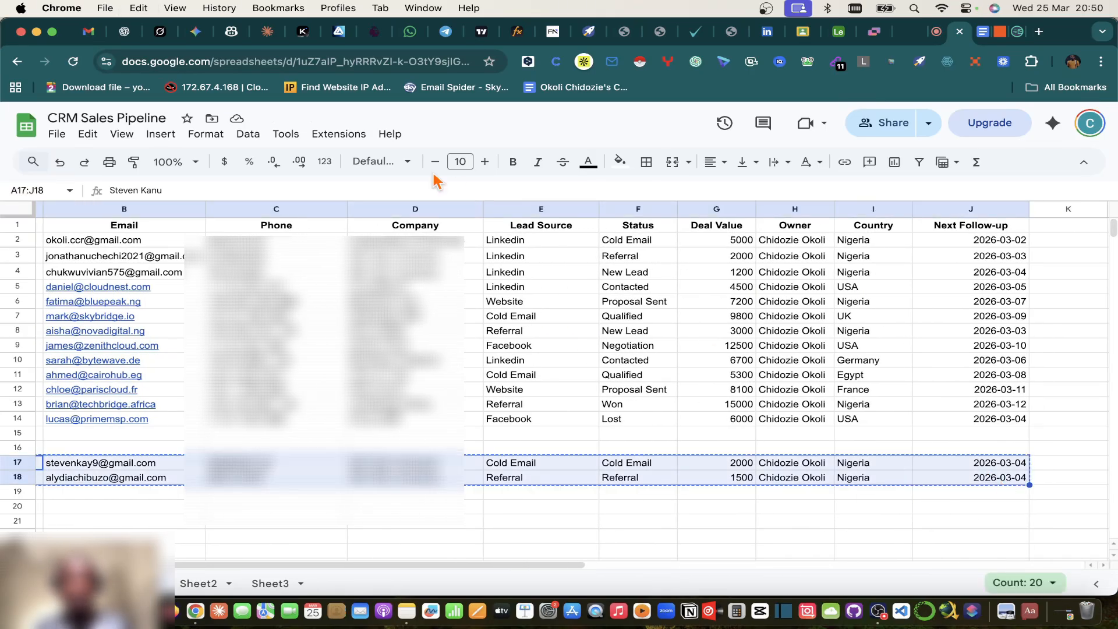
# Step: Paste the two copied lead rows into Sheet2 starting at A5, filling rows 5 and 6
pyautogui.click(199, 584)
pyautogui.click(86, 287)
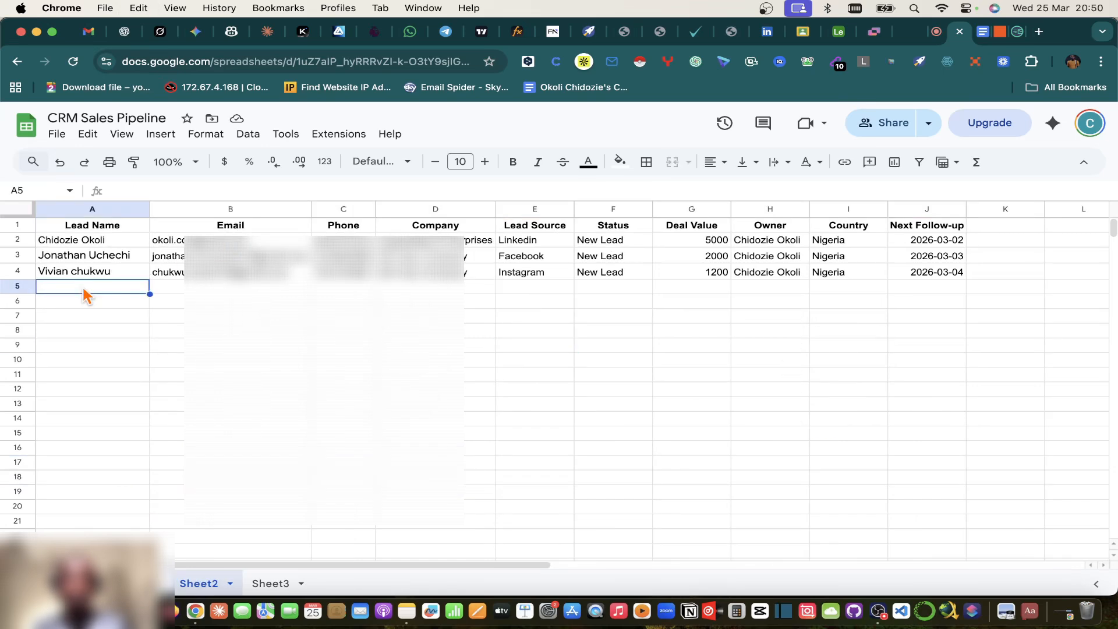
pyautogui.press('cmd+v')
pyautogui.click(1095, 271)
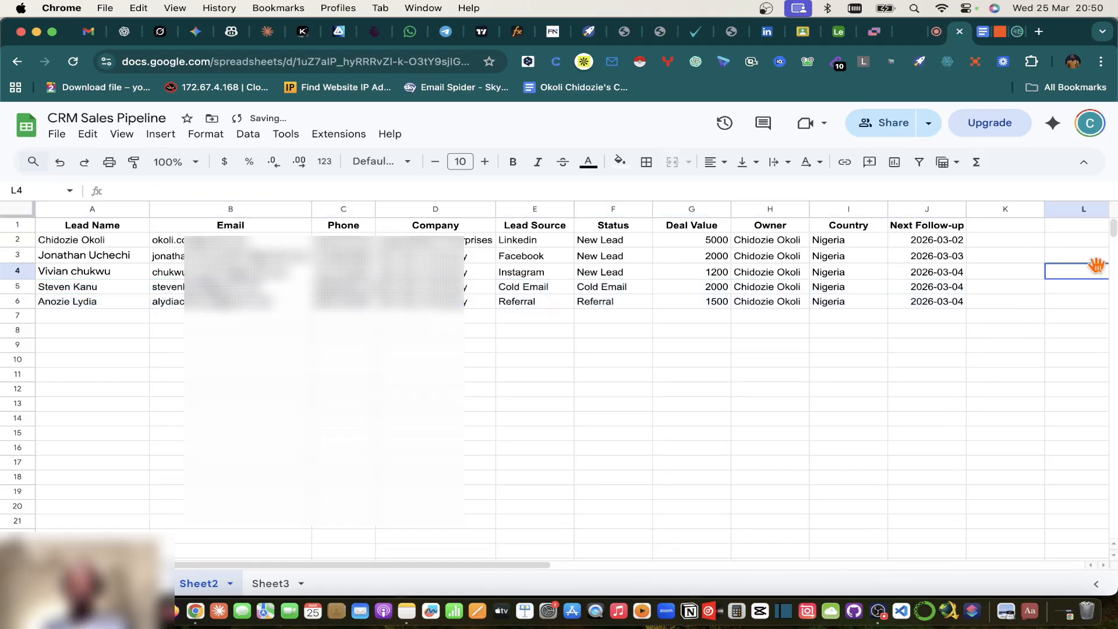
# Step: Look over the Airtable Leads base, Zap editor and Lead Capture notes, then return to the Meet call
pyautogui.click(843, 31)
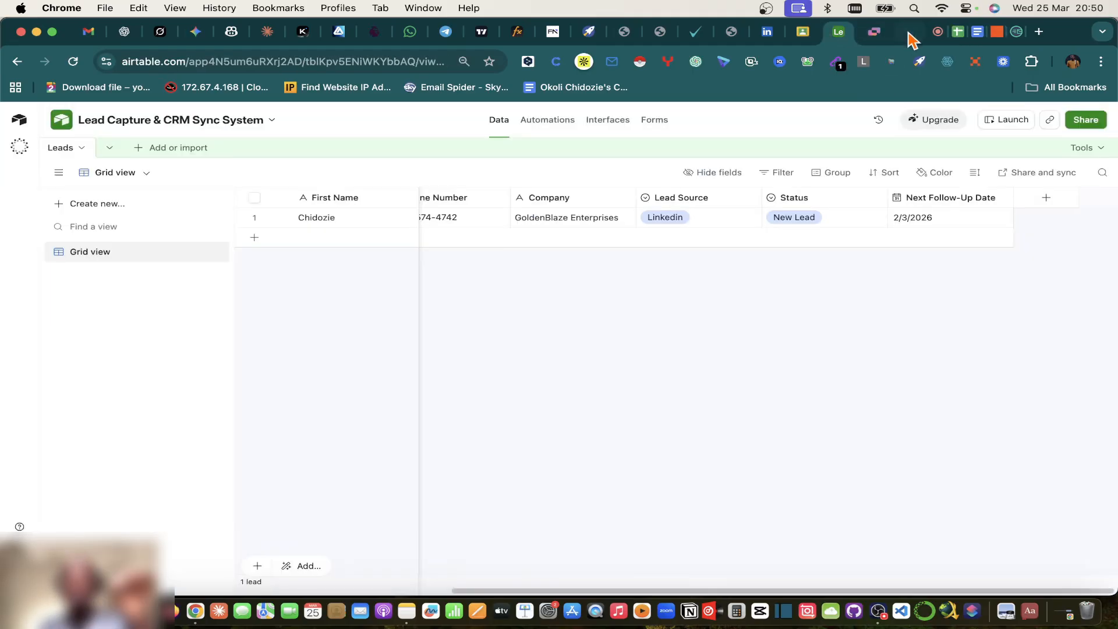
pyautogui.click(998, 36)
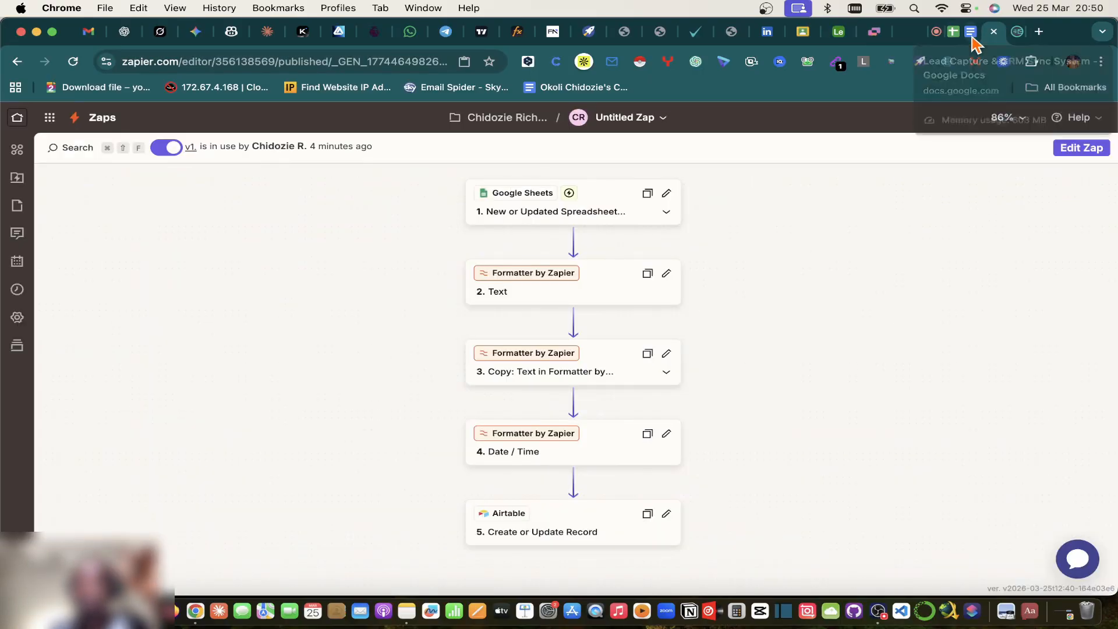
pyautogui.click(972, 36)
pyautogui.scroll(-5, 599, 309)
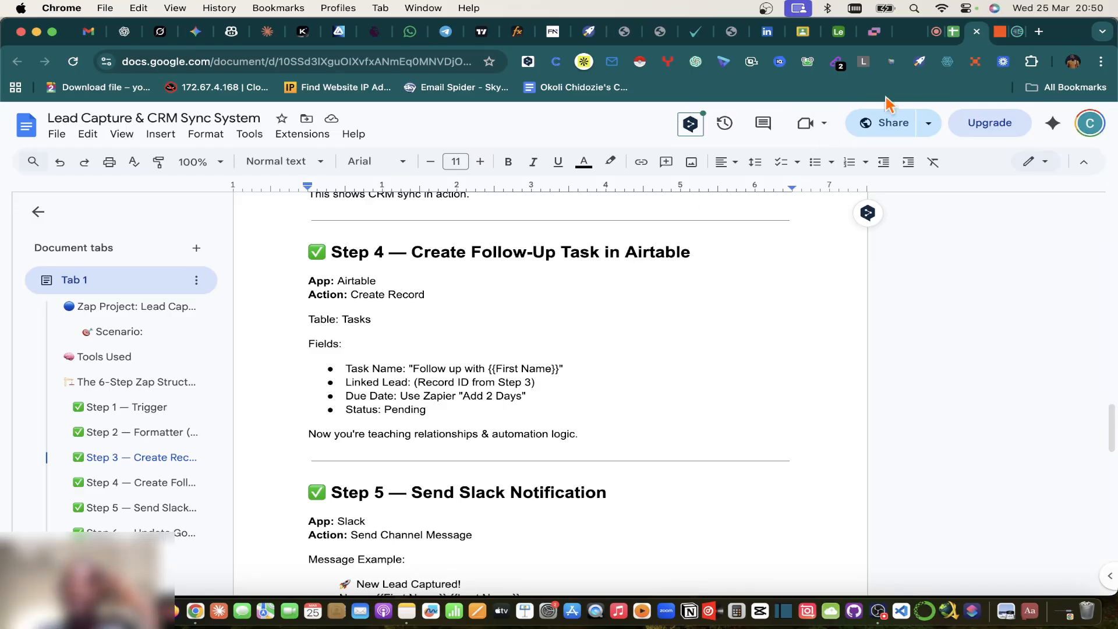
pyautogui.click(939, 35)
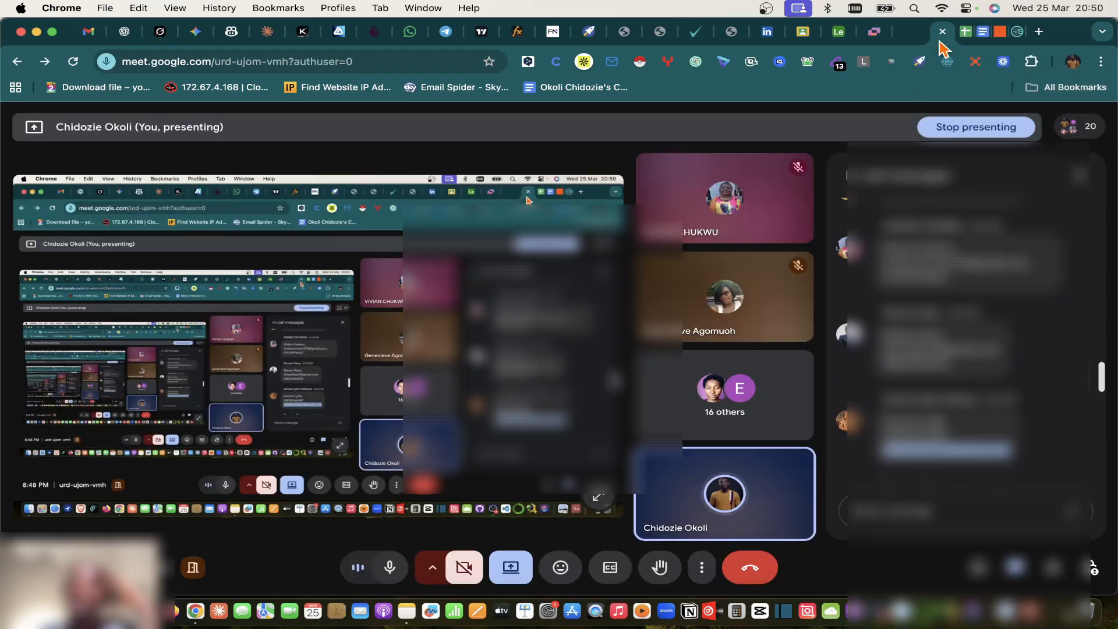
# Step: Close the in-call messages panel and go back to the CRM Sales Pipeline's Sheet2
pyautogui.click(1080, 176)
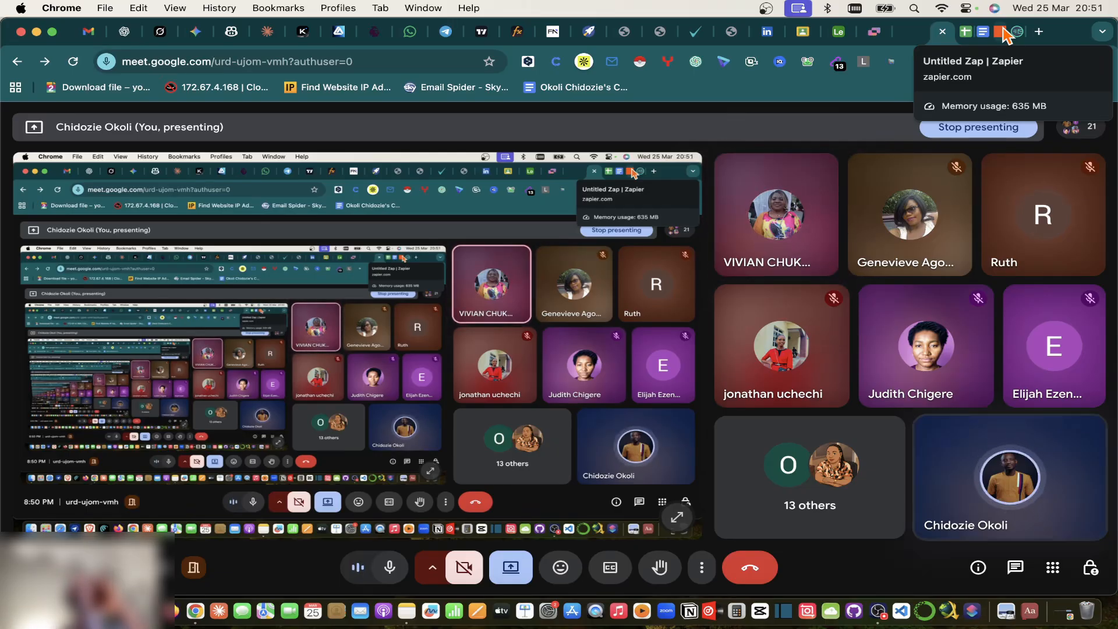
pyautogui.click(964, 35)
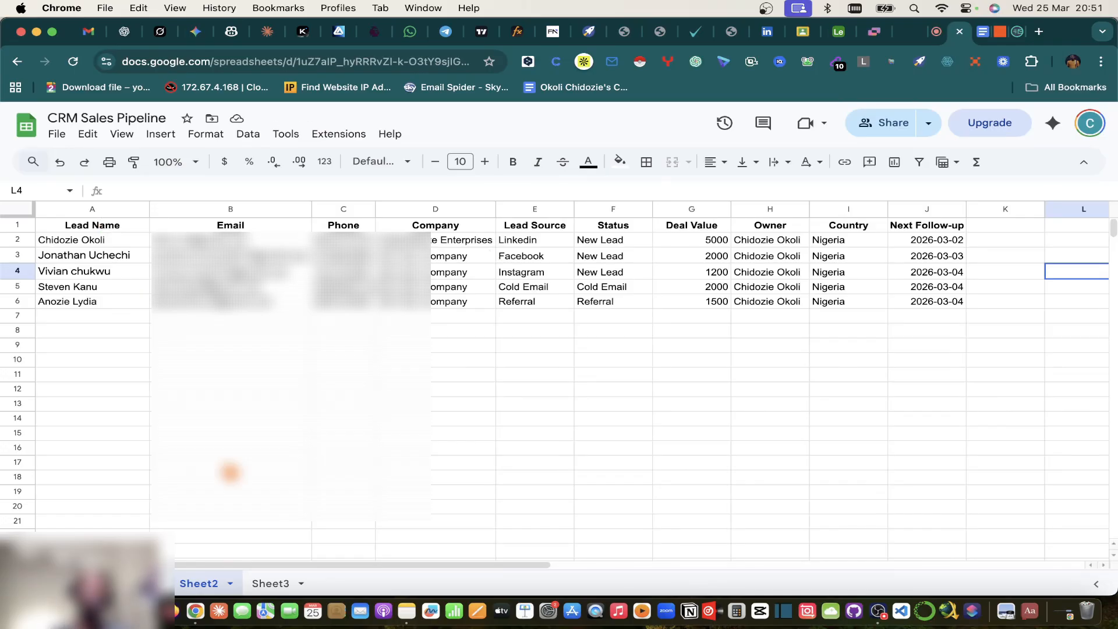
pyautogui.click(132, 584)
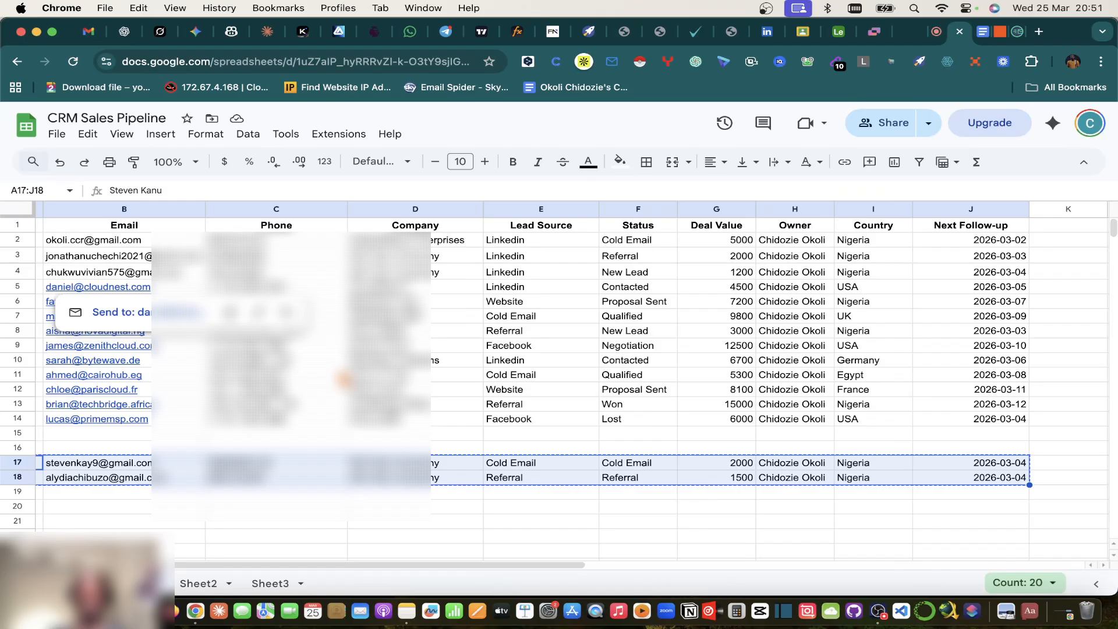
pyautogui.hscroll(-5, 68, 300)
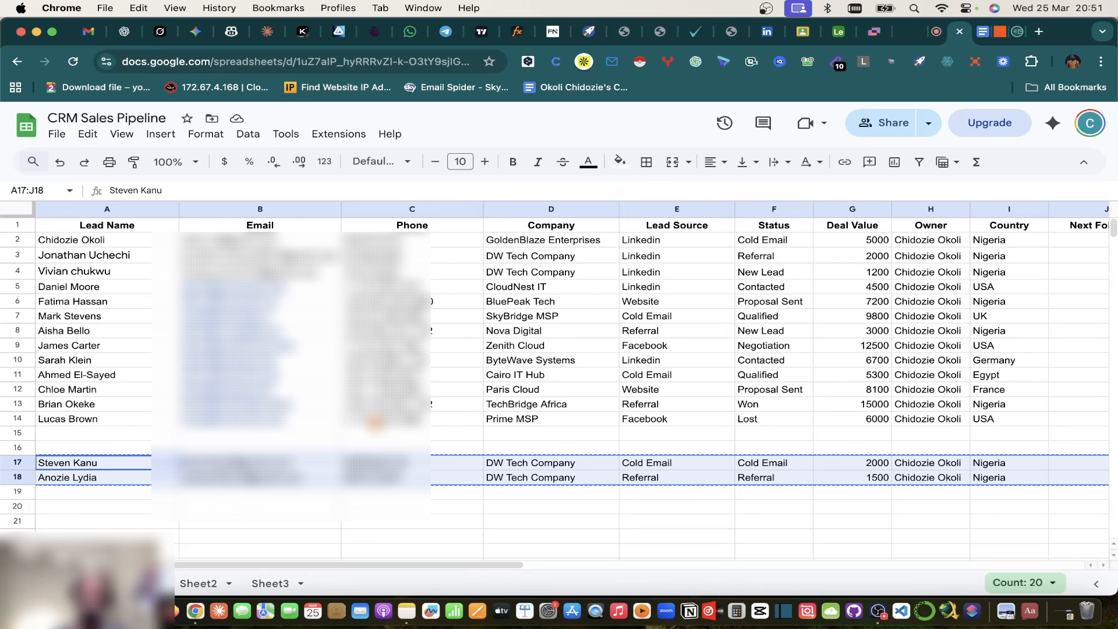
pyautogui.click(494, 410)
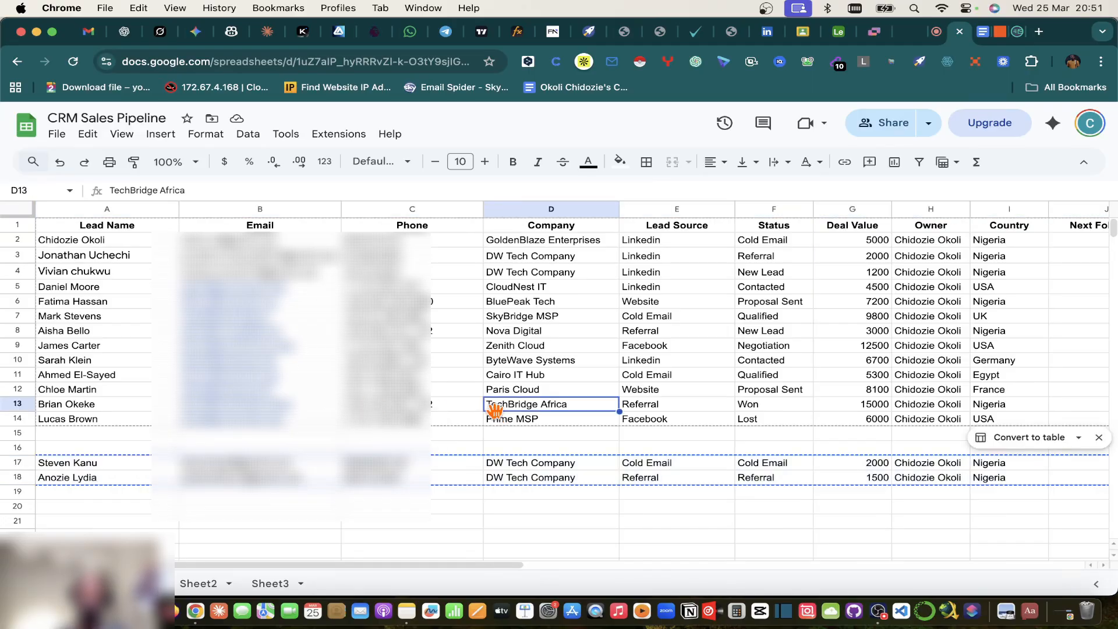
pyautogui.click(839, 35)
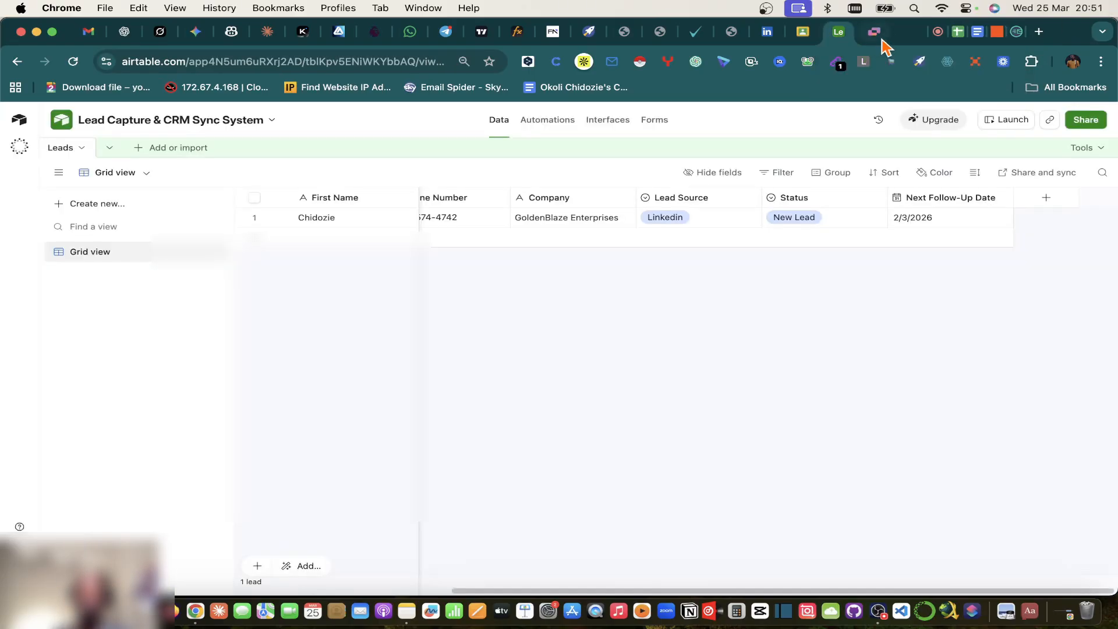
pyautogui.click(956, 41)
pyautogui.click(936, 42)
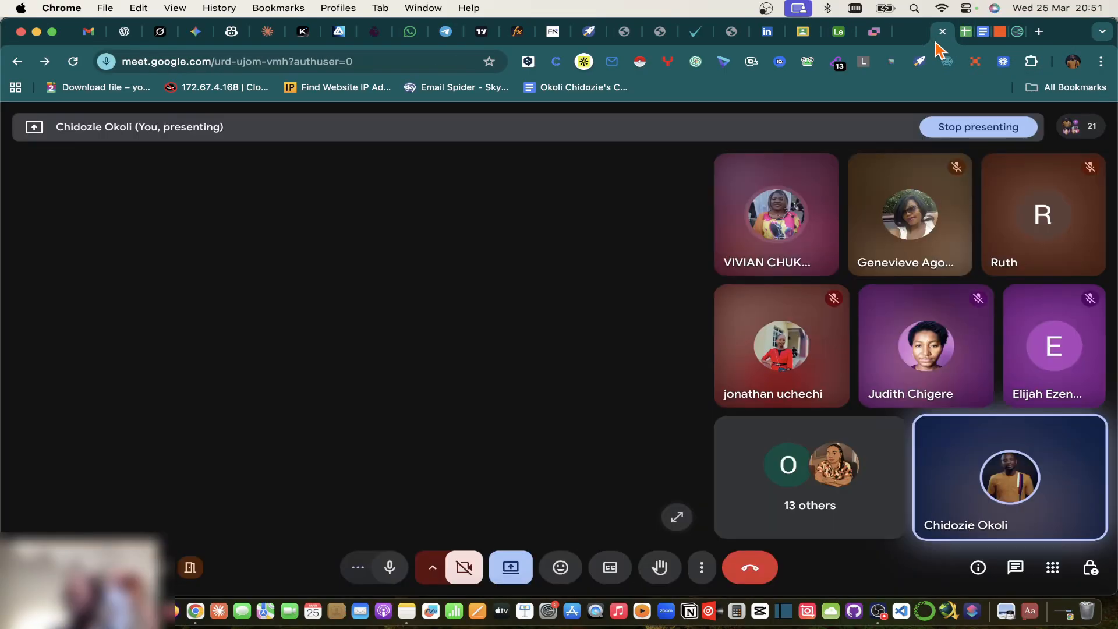
pyautogui.click(999, 41)
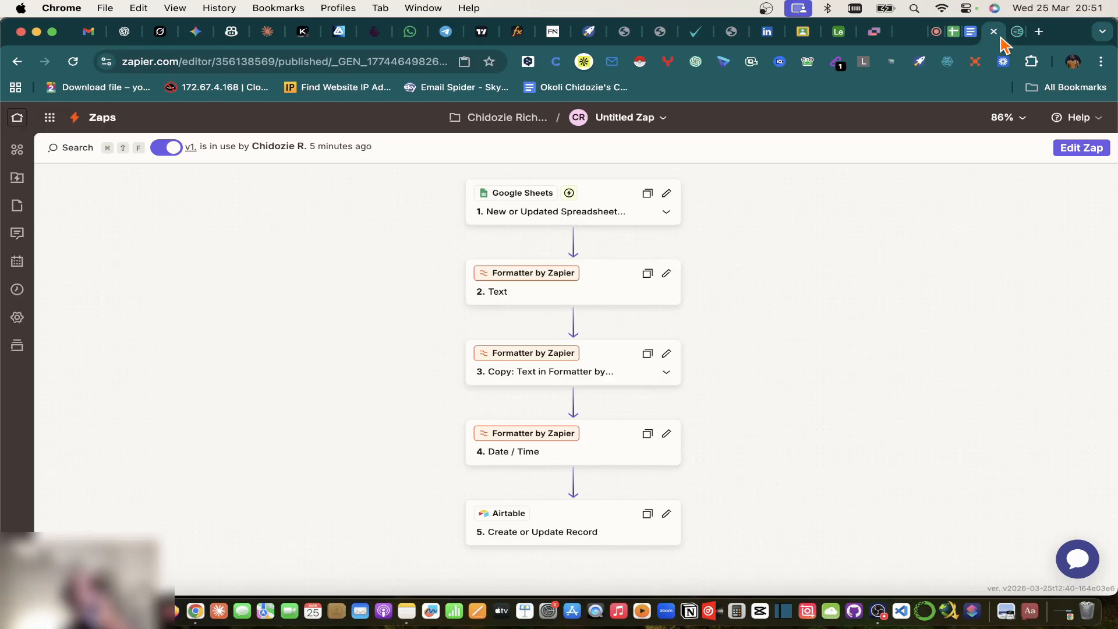
pyautogui.click(955, 36)
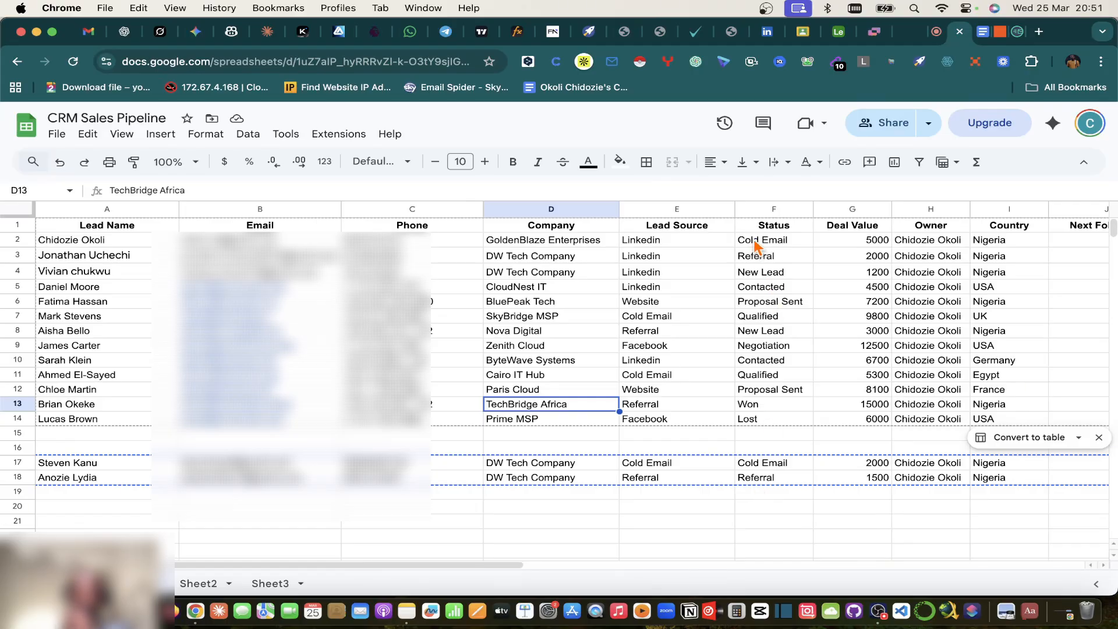
# Step: Copy the New Lead status from F4 into F17:F18
pyautogui.click(771, 274)
pyautogui.press('super+c')
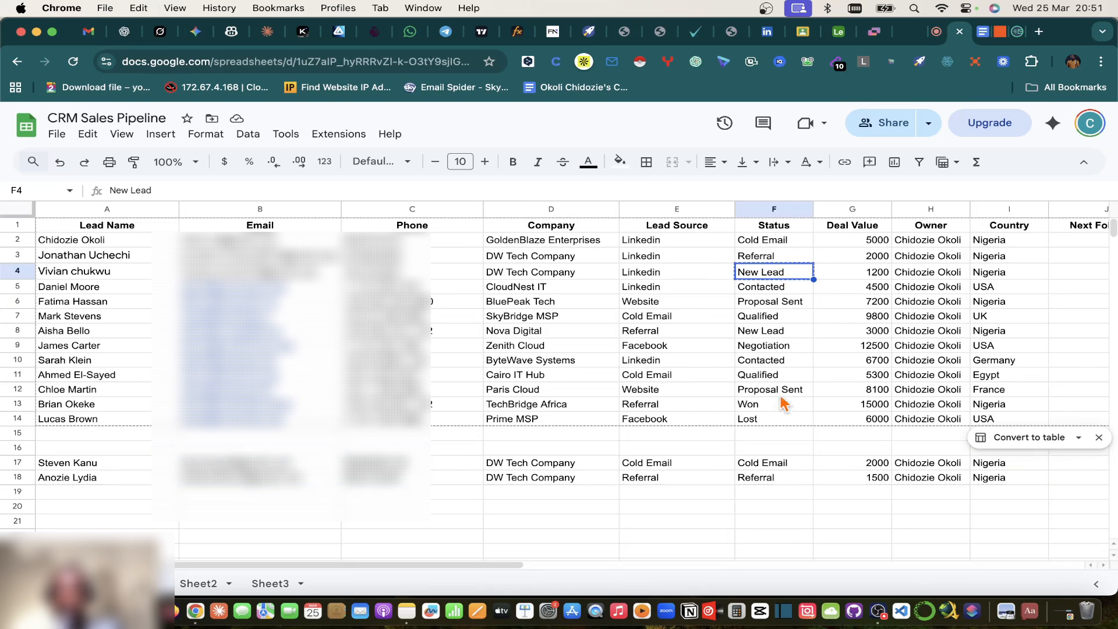
pyautogui.moveTo(779, 467); pyautogui.dragTo(779, 481)
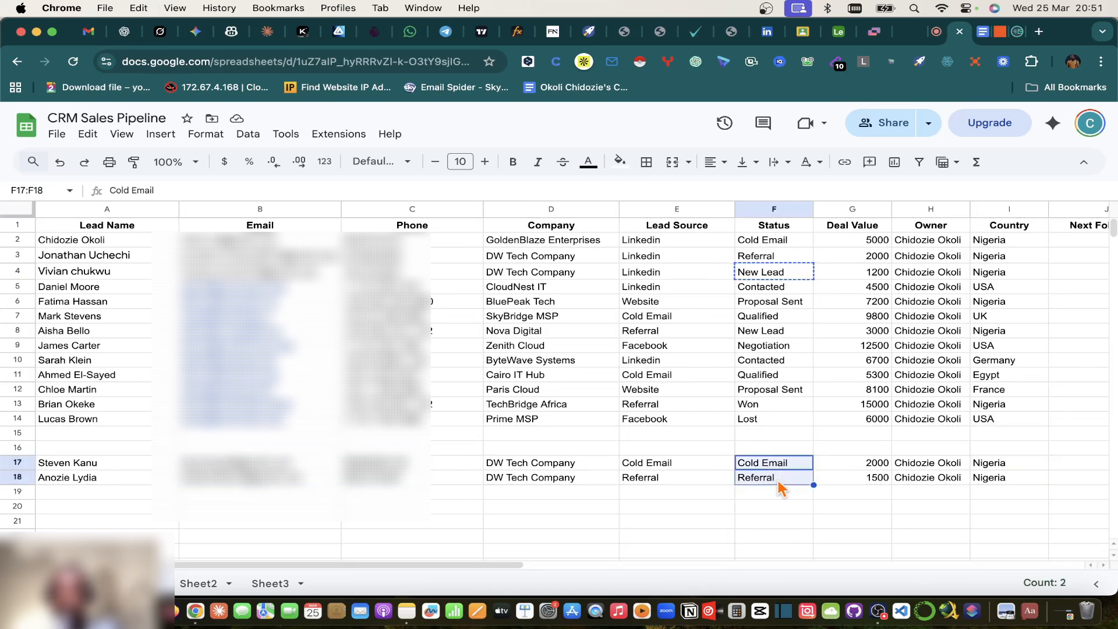
pyautogui.press('super+v')
pyautogui.click(858, 359)
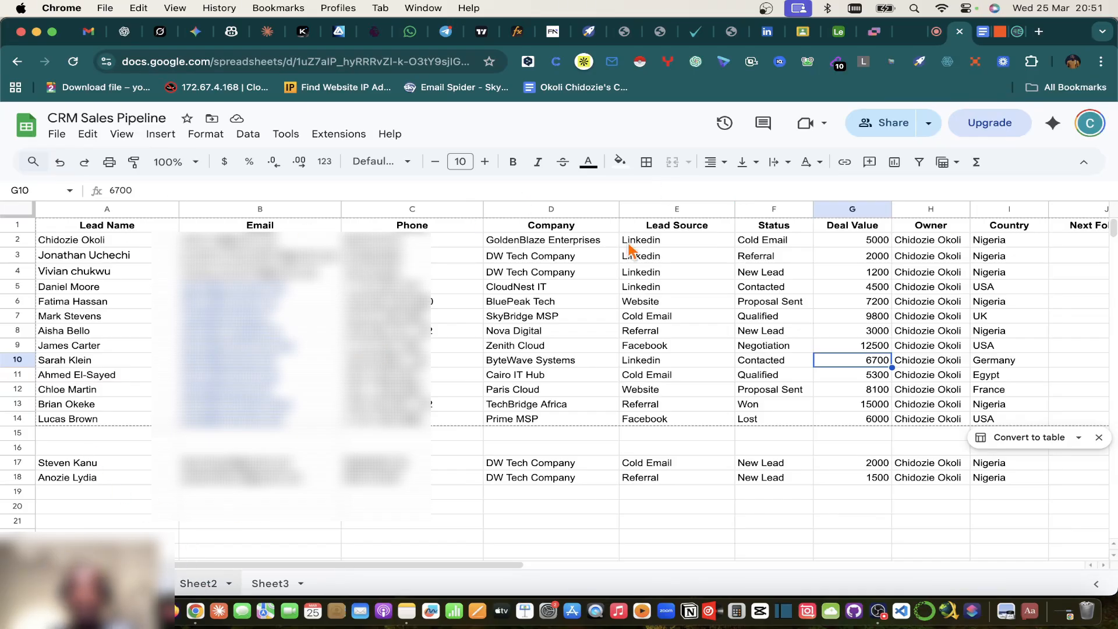
# Step: Paste New Lead into Sheet2's F5:F6 status cells, then view the Airtable Leads table
pyautogui.moveTo(614, 294); pyautogui.dragTo(605, 311)
pyautogui.press('super+v')
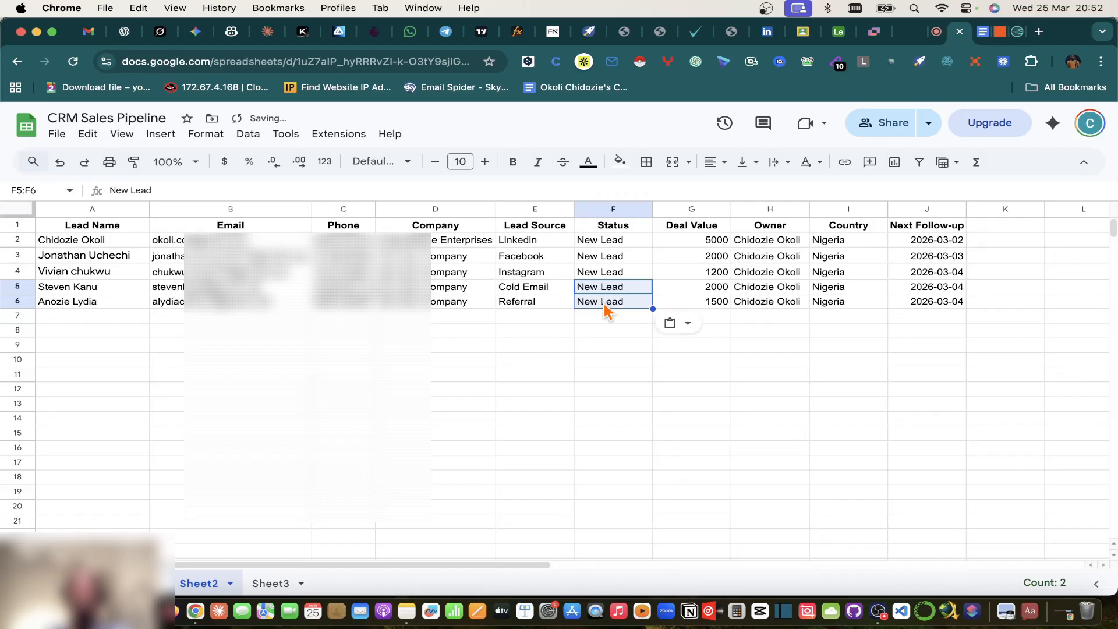
pyautogui.click(612, 379)
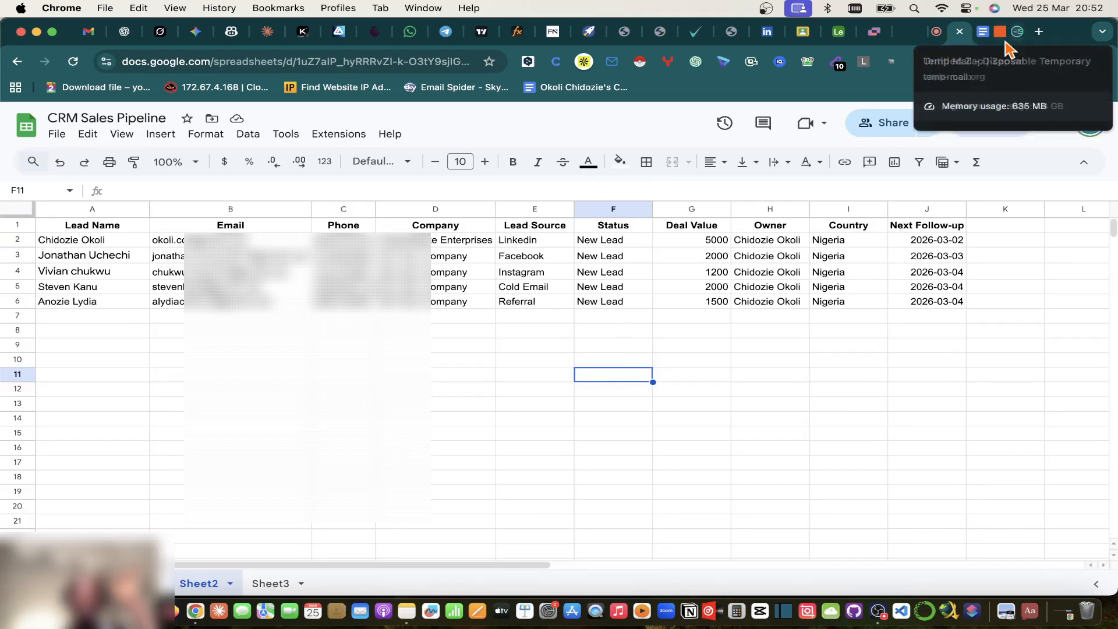
pyautogui.click(841, 36)
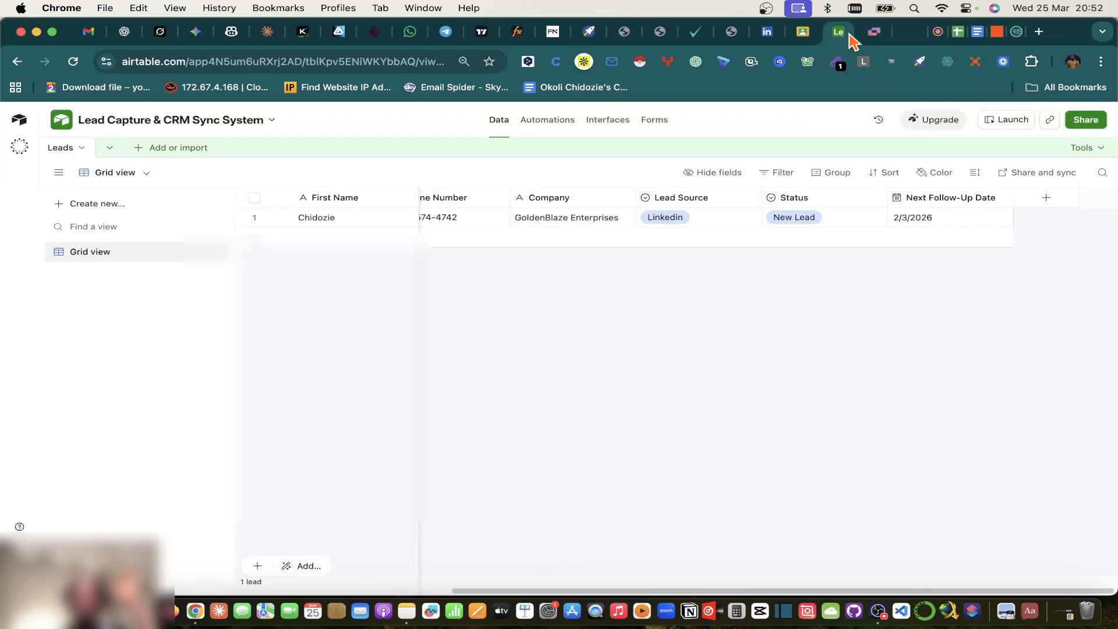
# Step: Review the published v1 Zap's five-step flow, then go back to the CRM Sales Pipeline spreadsheet
pyautogui.click(995, 34)
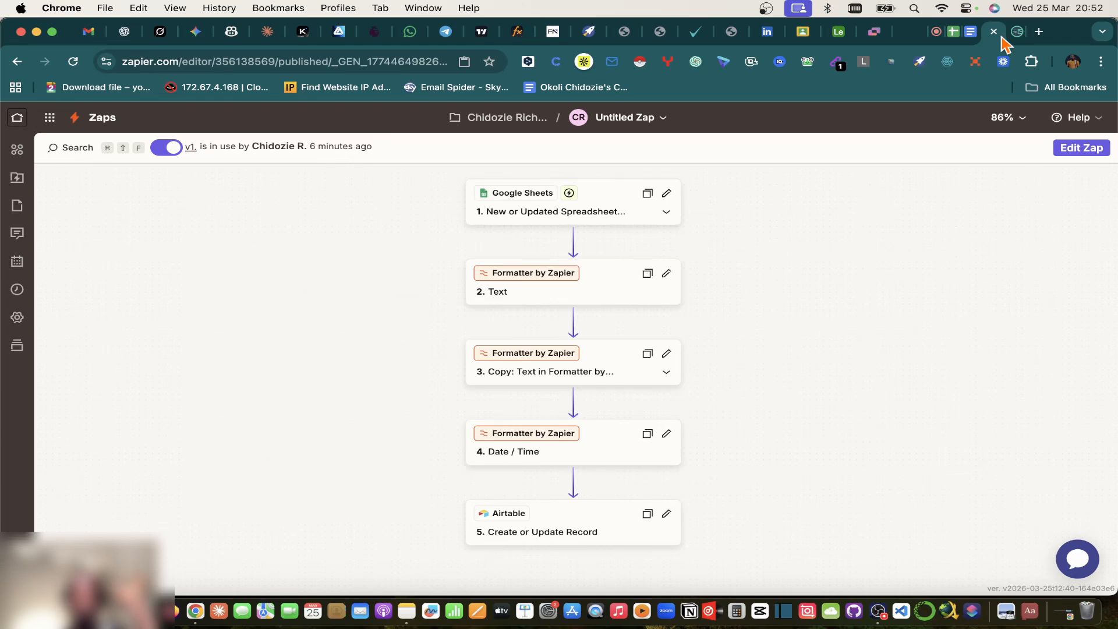
pyautogui.click(957, 38)
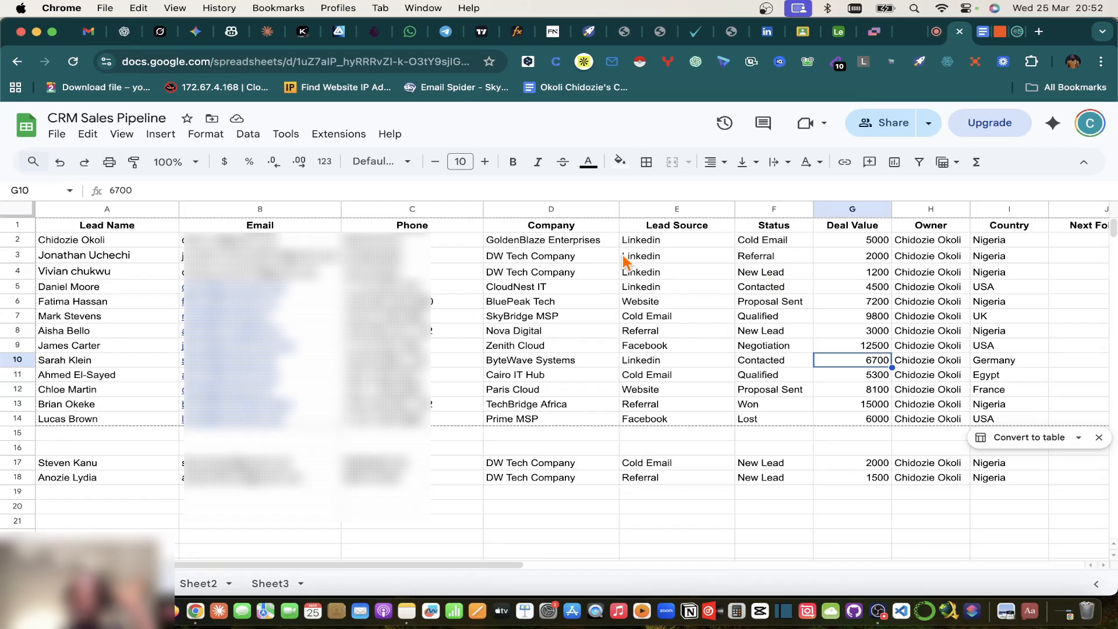
# Step: Paste the New Lead status across F2:F4 so the first three leads read New Lead, then view the Zap
pyautogui.click(761, 272)
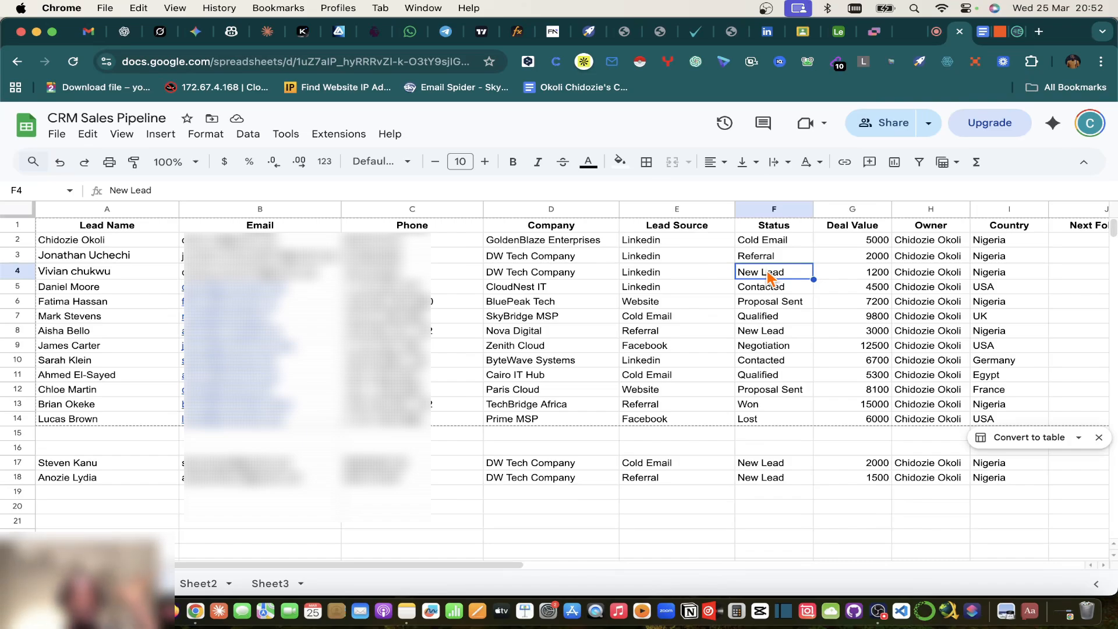
pyautogui.keyDown('shift'); pyautogui.click(781, 241); pyautogui.keyUp('shift')
pyautogui.hotkey('ctrl', 'v')
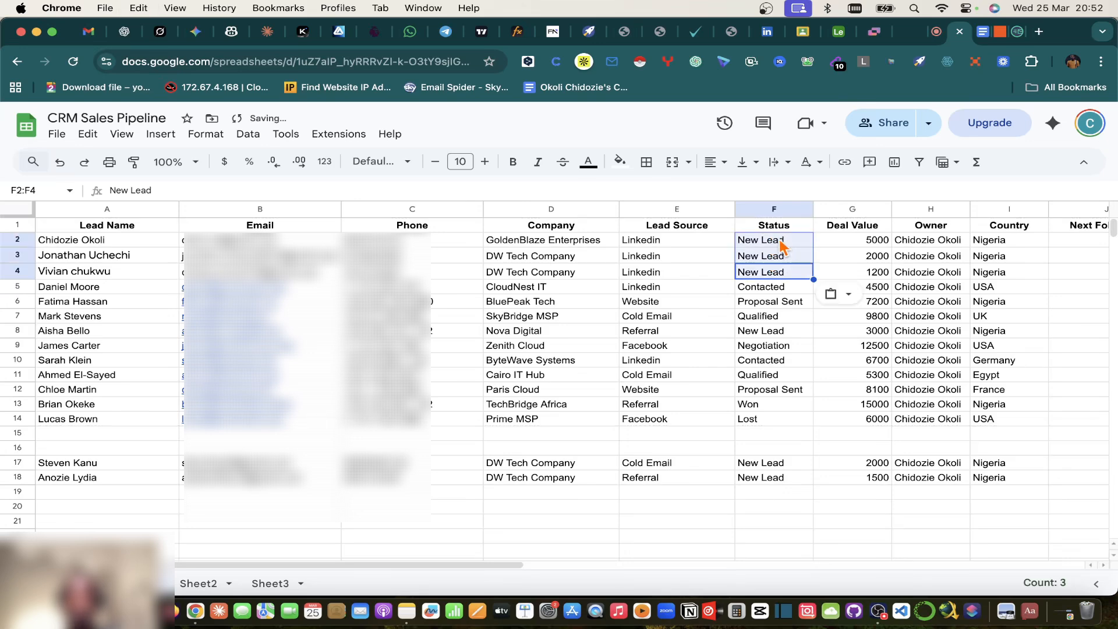
pyautogui.click(774, 394)
pyautogui.click(999, 32)
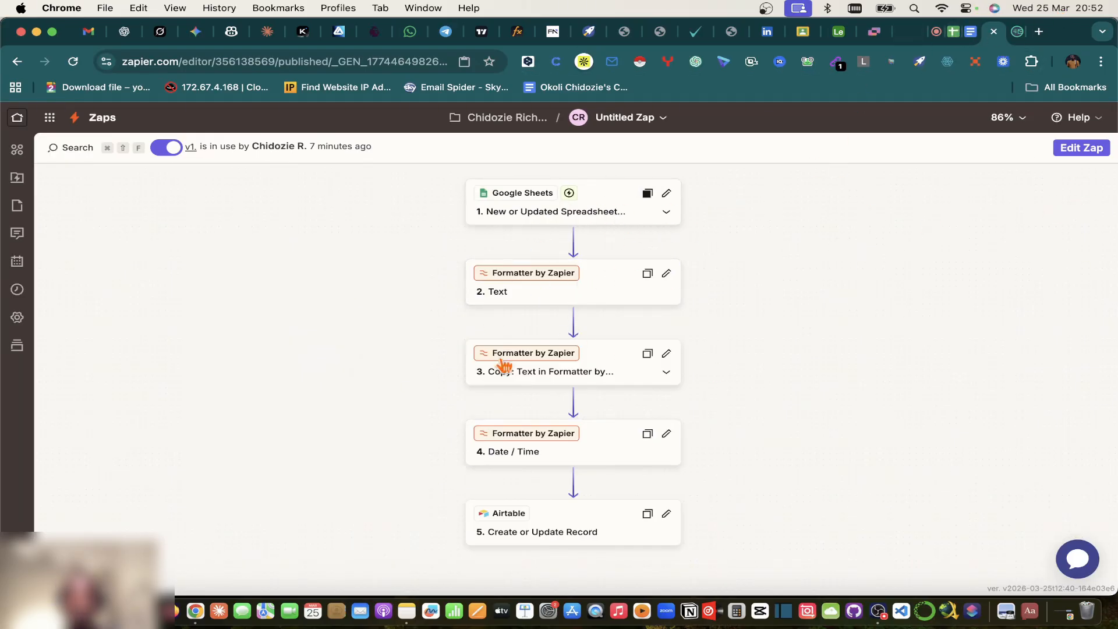
# Step: Check the three synced New Lead records in Airtable's Leads table, then return to the Meet presentation
pyautogui.click(839, 39)
pyautogui.hscroll(-5, 928, 253)
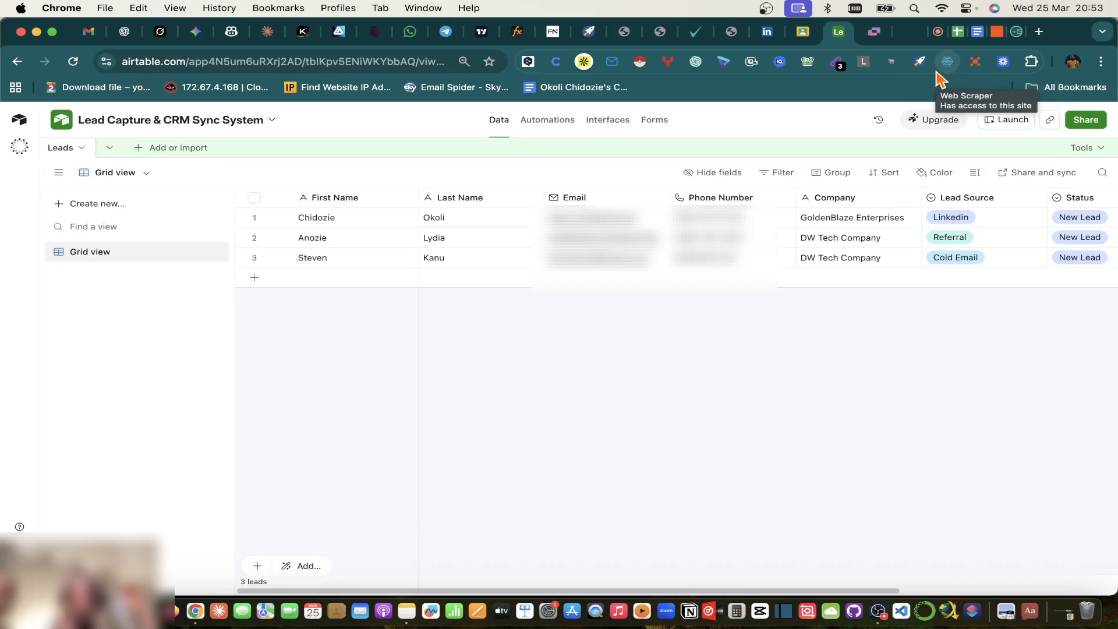
pyautogui.click(936, 31)
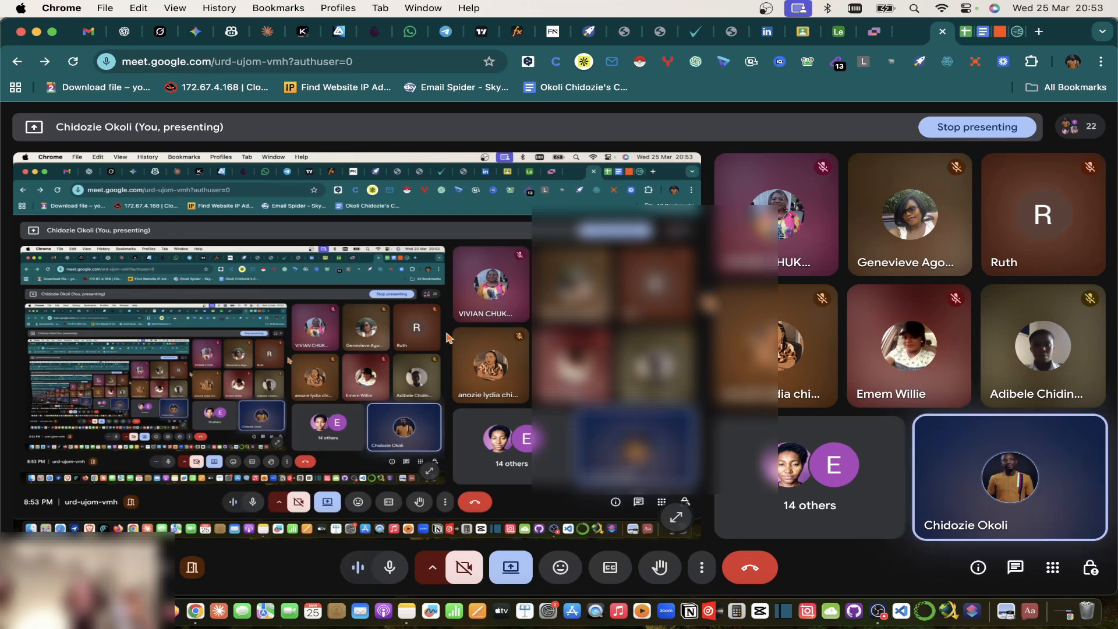
# Step: Show CRM Sales Pipeline's Sheet2 with all five leads marked New Lead, then go to Airtable
pyautogui.click(966, 32)
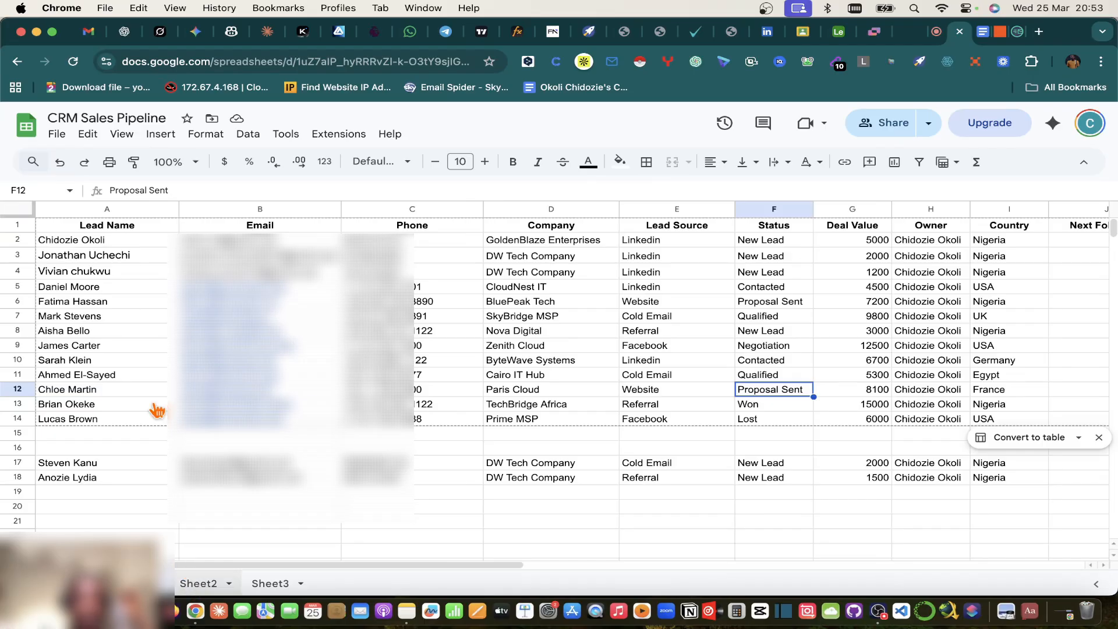
pyautogui.click(198, 583)
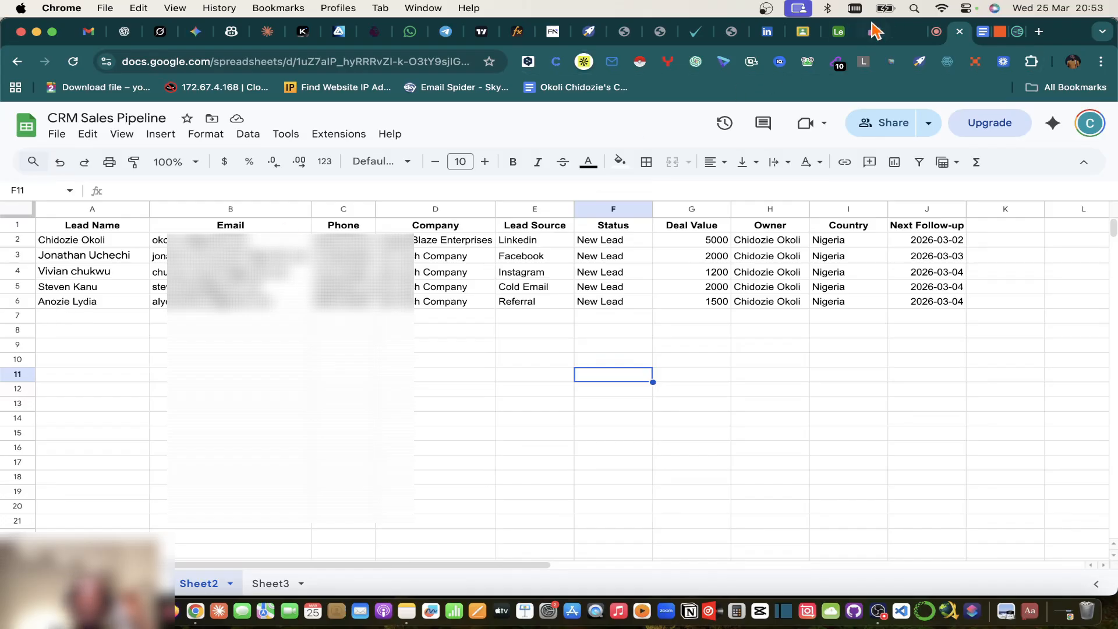
pyautogui.click(843, 32)
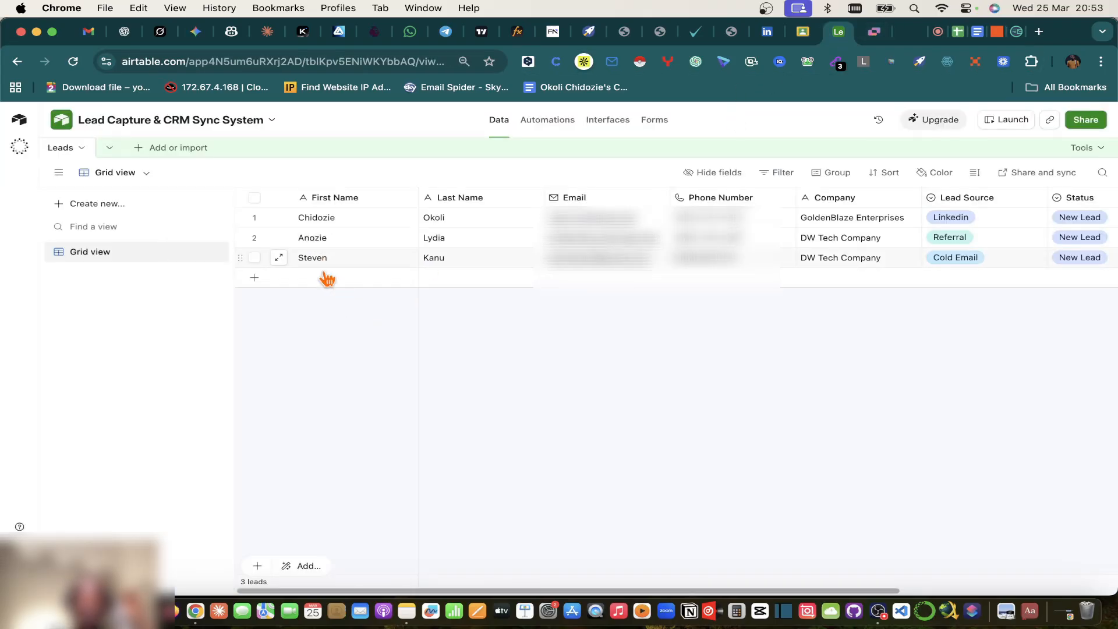
# Step: Scroll across all fields of the three GoldenBlaze and DW Tech lead records, then return to Meet
pyautogui.hscroll(5, 448, 276)
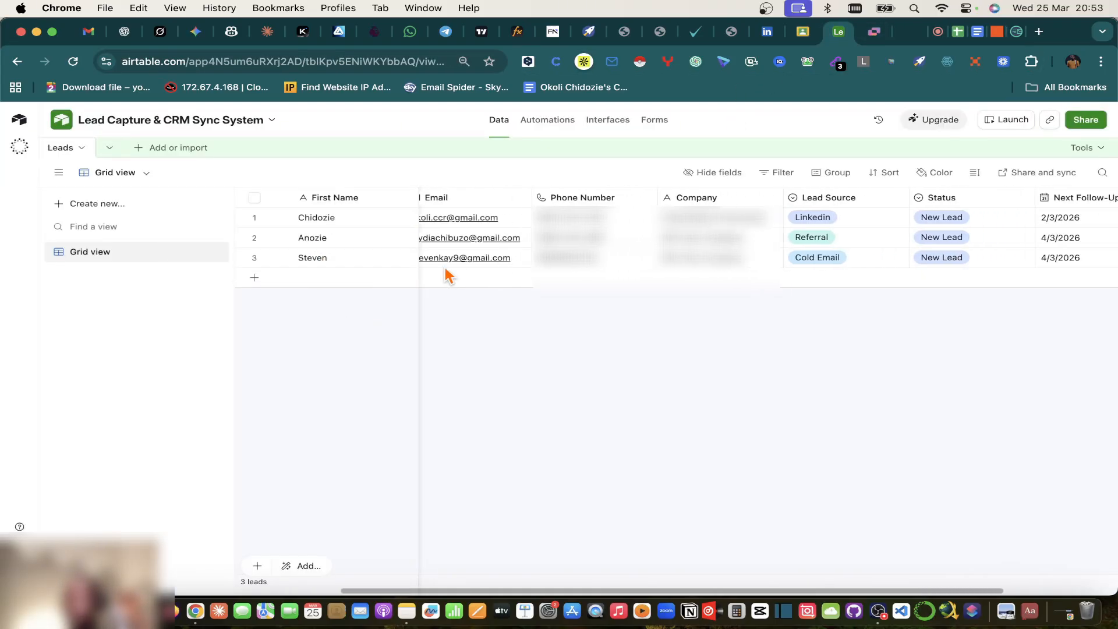
pyautogui.hscroll(-5, 448, 276)
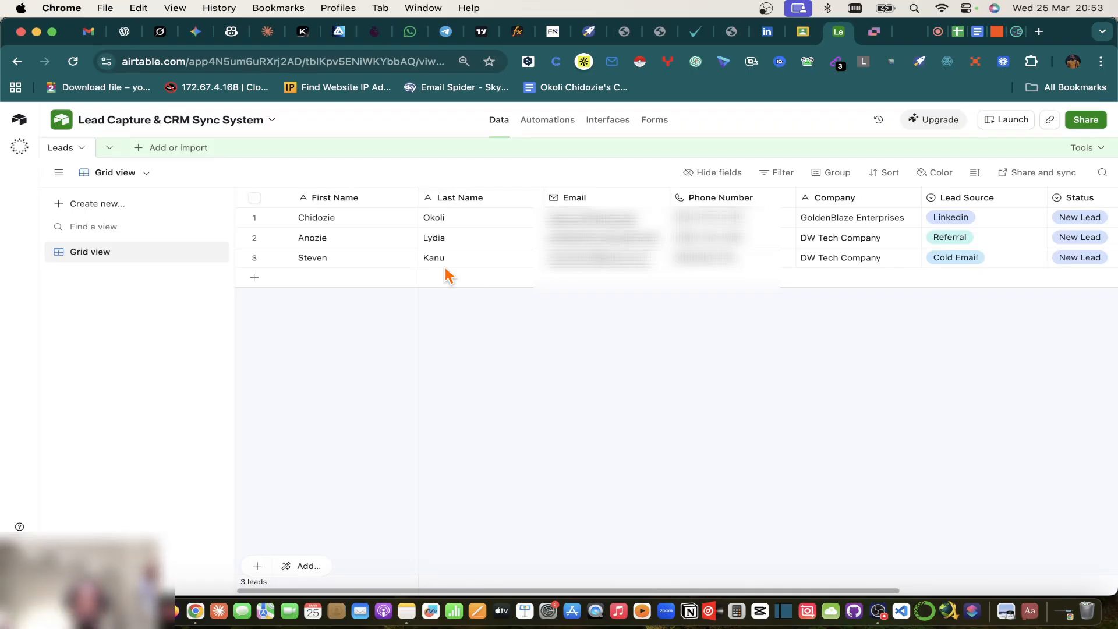
pyautogui.click(934, 39)
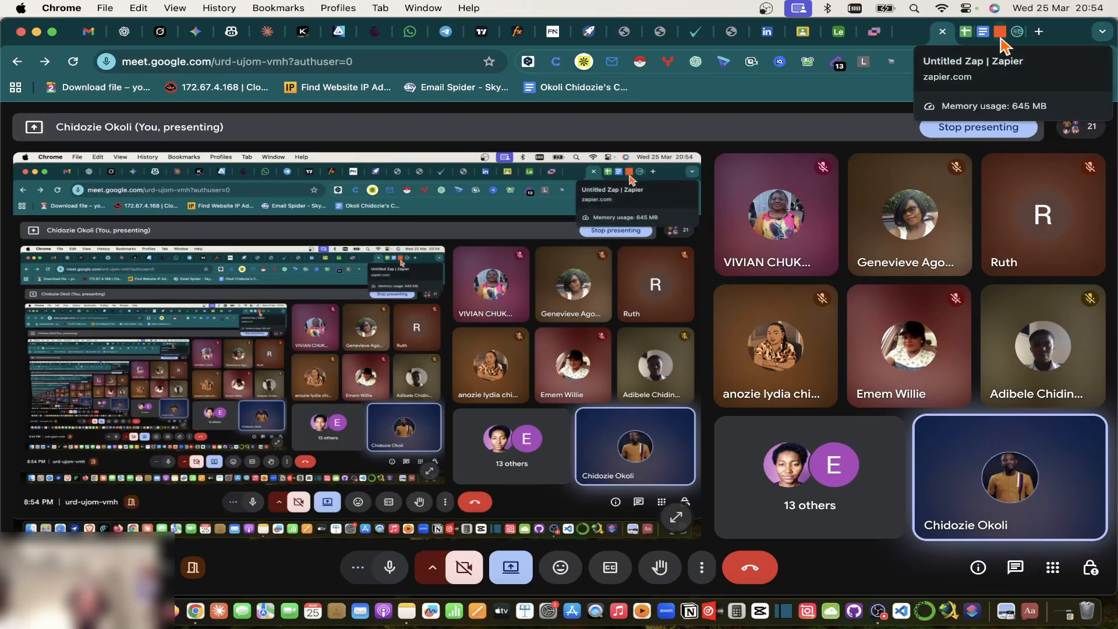
# Step: Display the Airtable Leads table with its three New Lead records again, then bring OBS forward
pyautogui.click(963, 34)
pyautogui.click(845, 32)
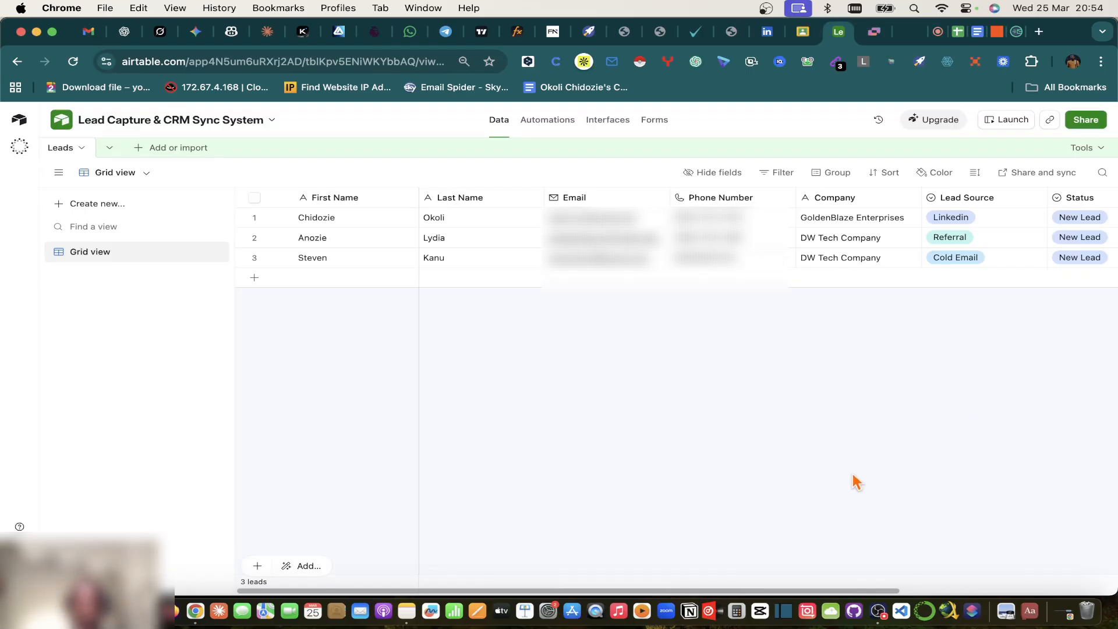
pyautogui.click(879, 604)
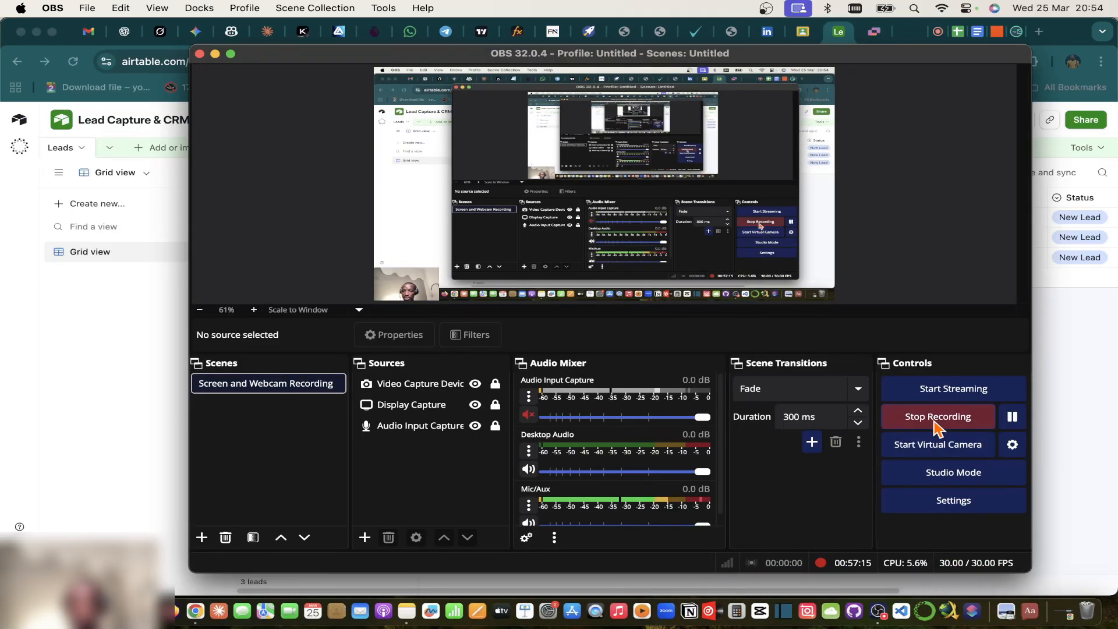